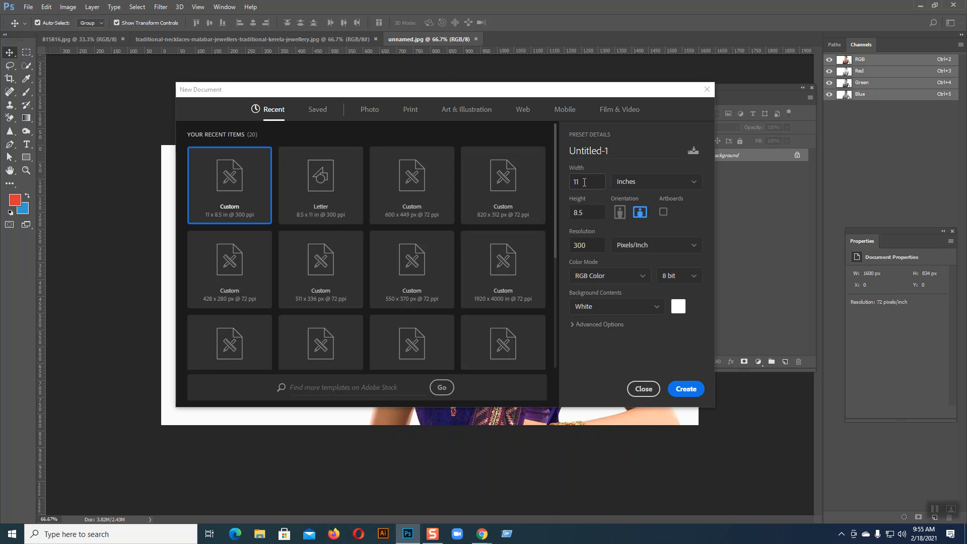
# Create a blank 11 by 6 inch RGB document at 300 pixels/inch with a white background, and close it.
pyautogui.click(586, 216)
pyautogui.write('6')
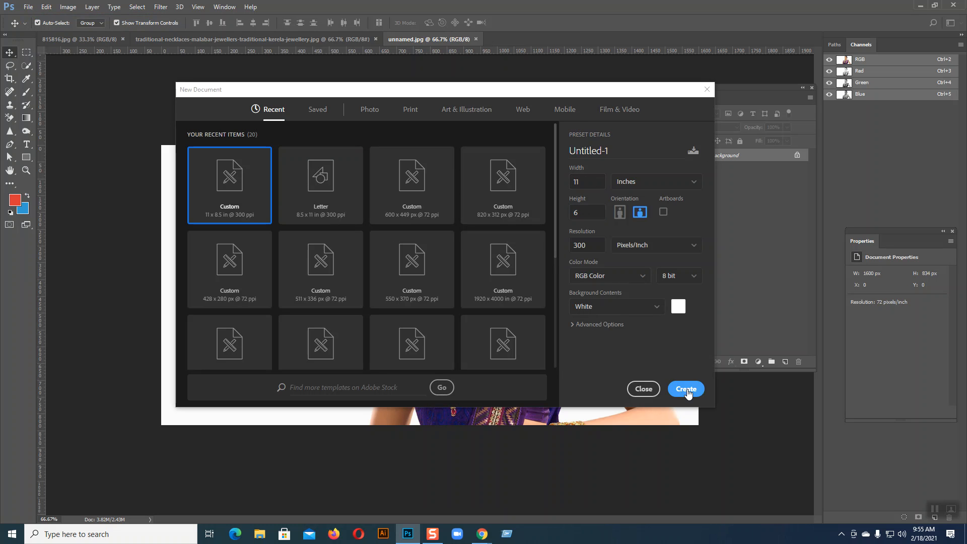
pyautogui.click(686, 390)
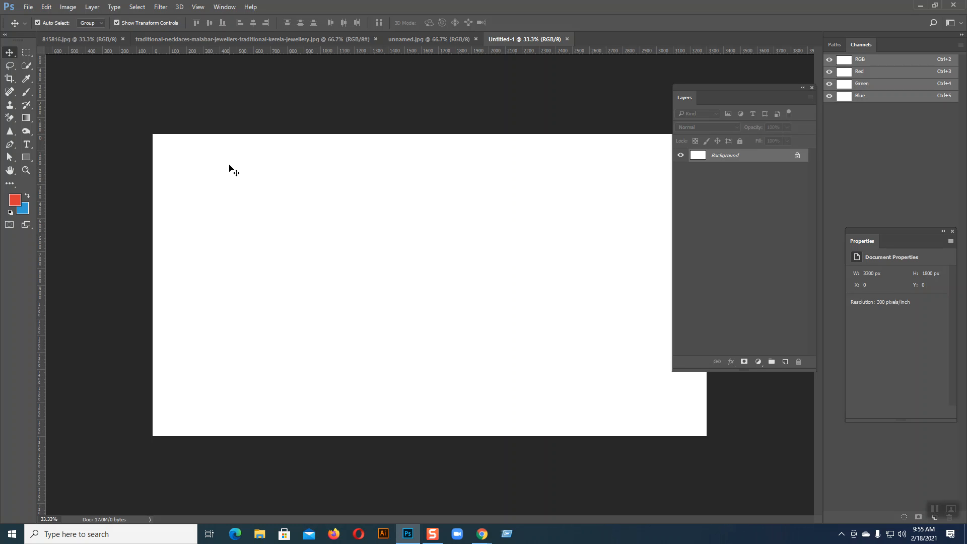
pyautogui.click(570, 41)
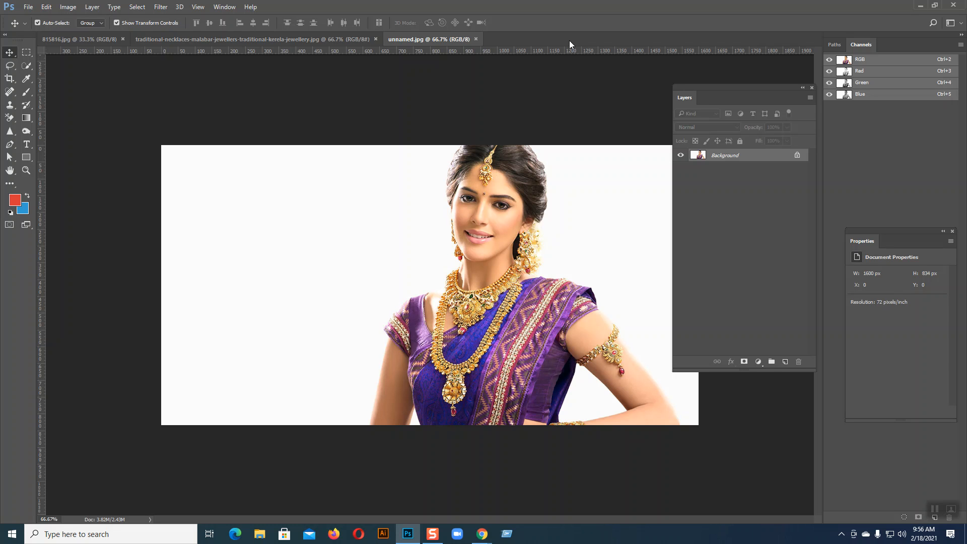
# Switch to the Nil-GD-TU-01 Facebook group in Chrome and examine the homework composite of a tiger walking out of a phone at full size.
pyautogui.moveTo(482, 533)
pyautogui.click(428, 486)
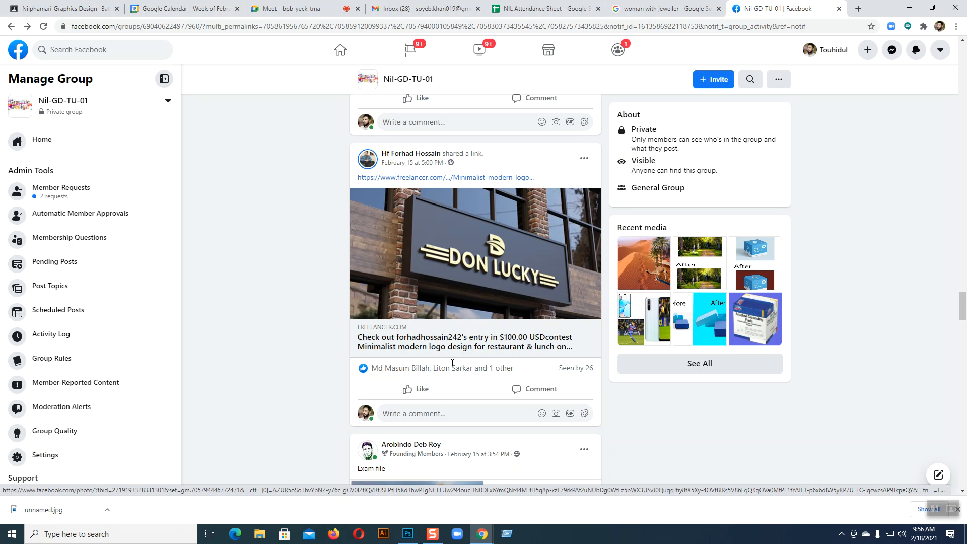
pyautogui.scroll(8, 523, 287)
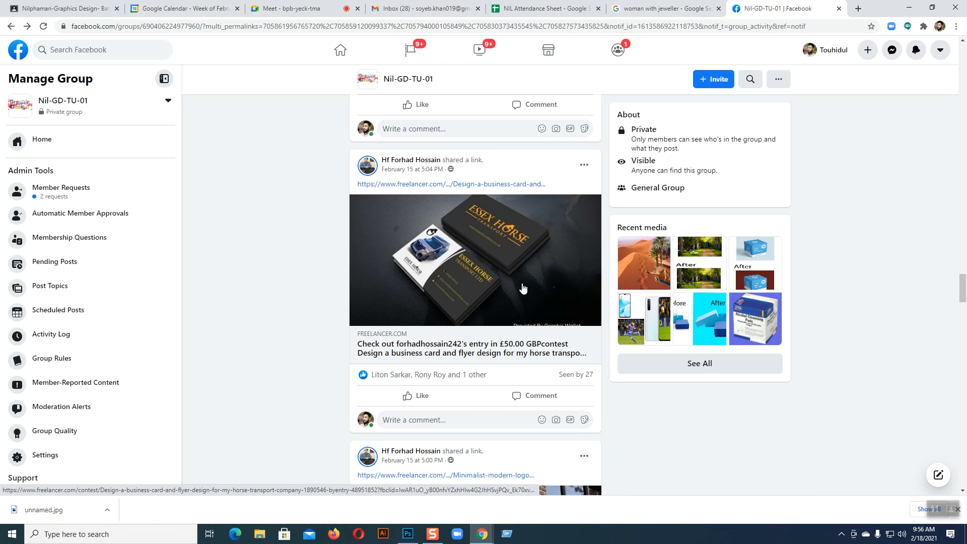
pyautogui.scroll(15, 523, 287)
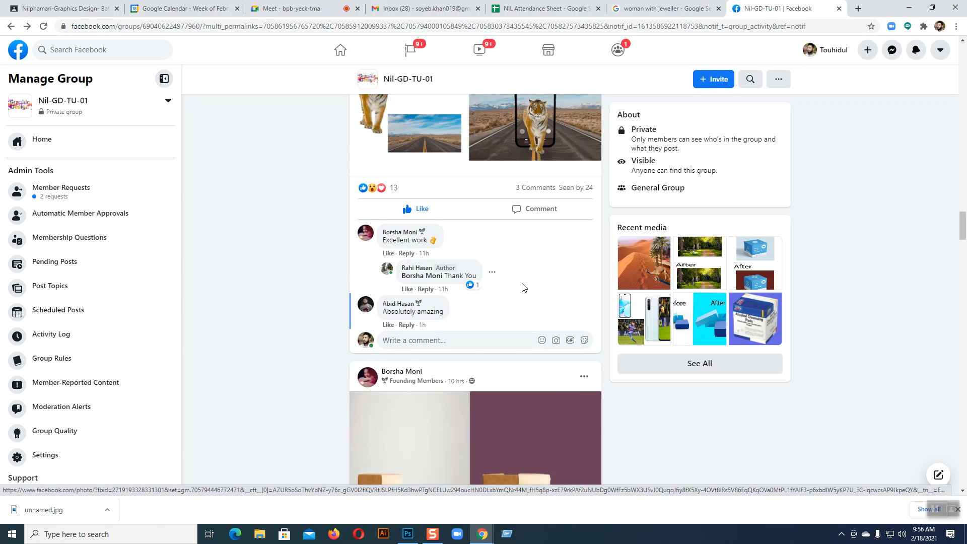
pyautogui.scroll(-4, 522, 287)
pyautogui.click(522, 287)
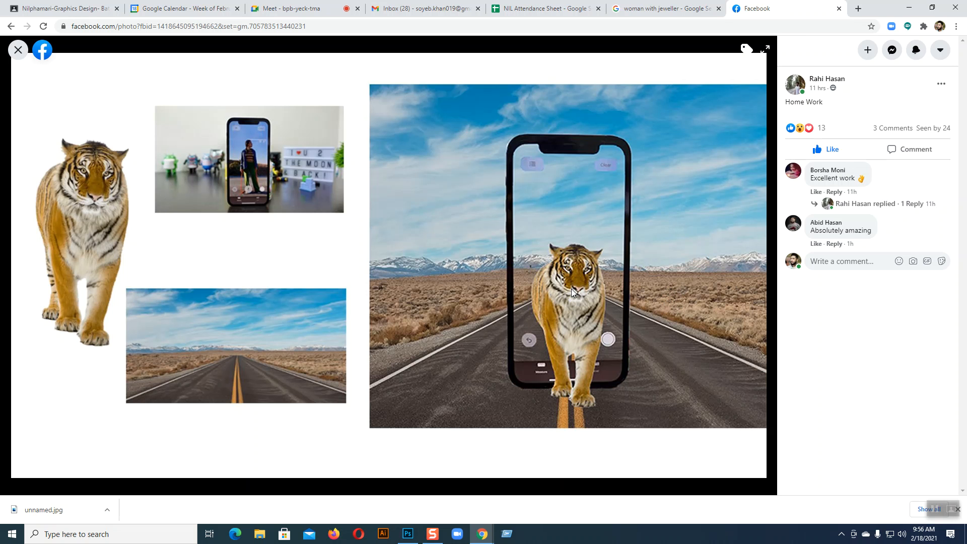
pyautogui.click(18, 50)
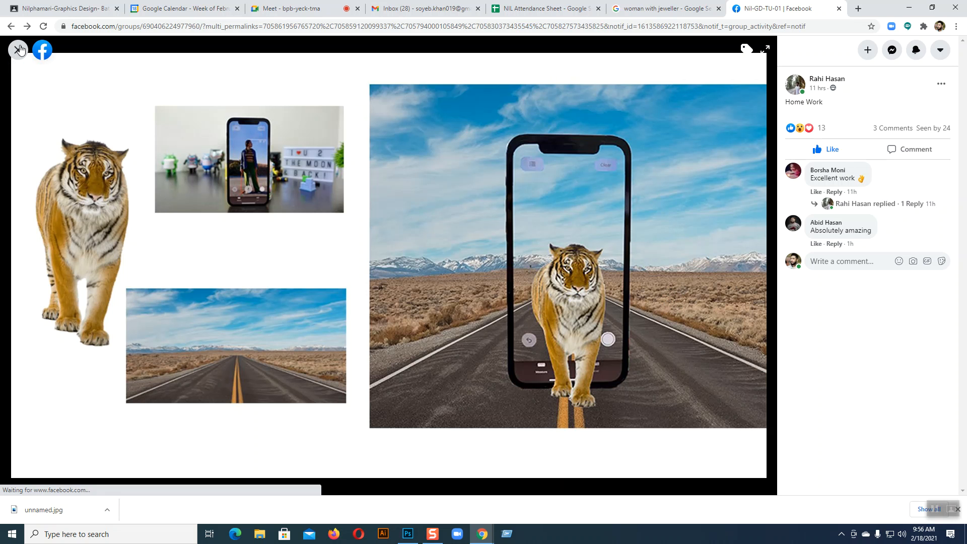
# Examine the group's footballer-on-phone composite and the before/after park path image at full size.
pyautogui.scroll(10, 397, 226)
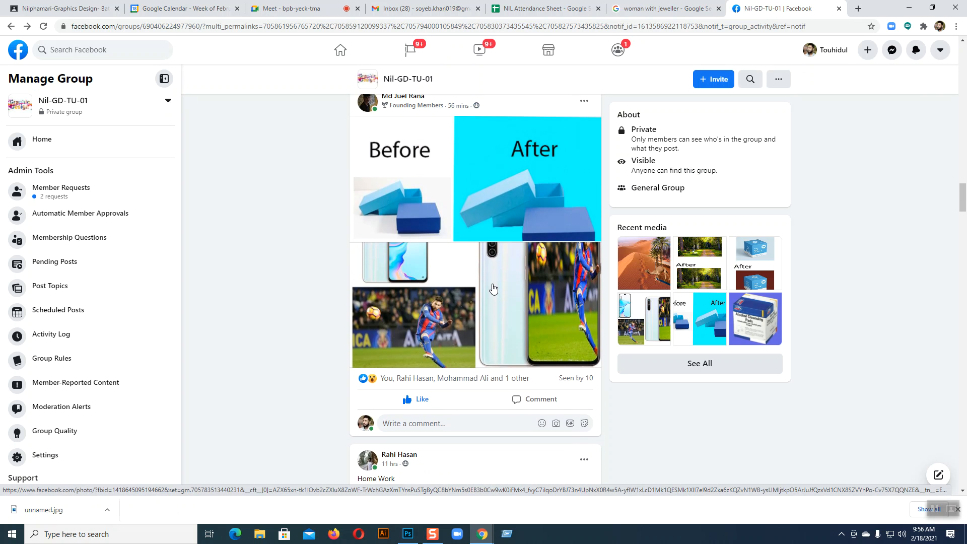
pyautogui.scroll(-5, 493, 288)
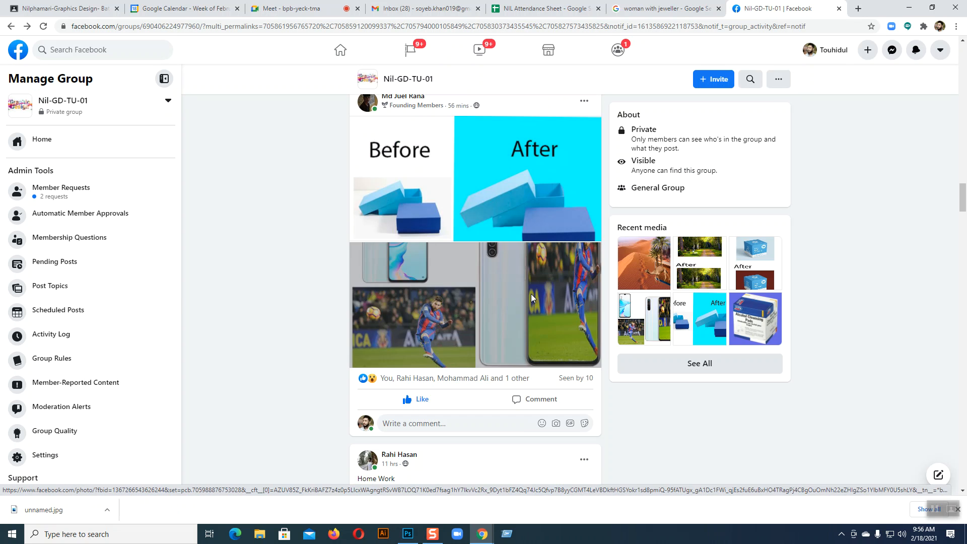
pyautogui.click(531, 296)
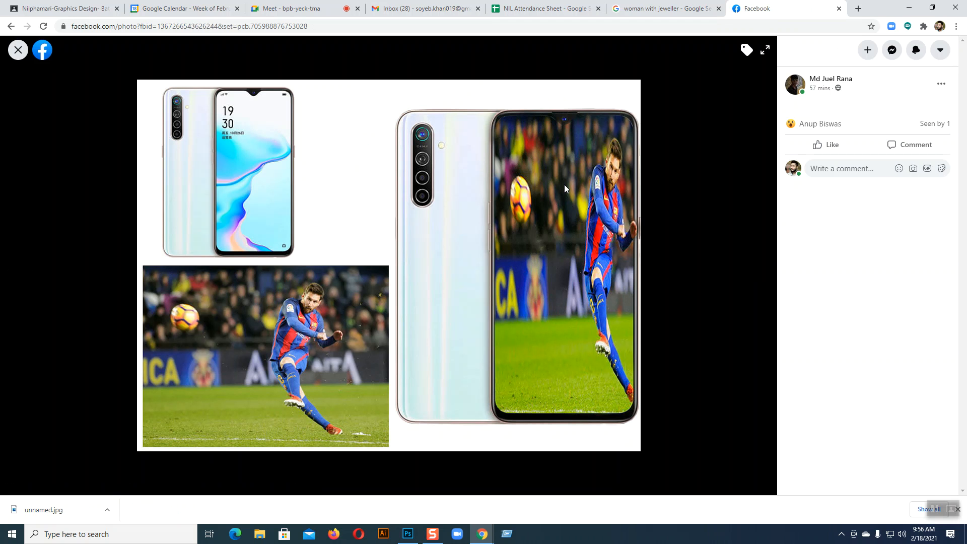
pyautogui.click(16, 51)
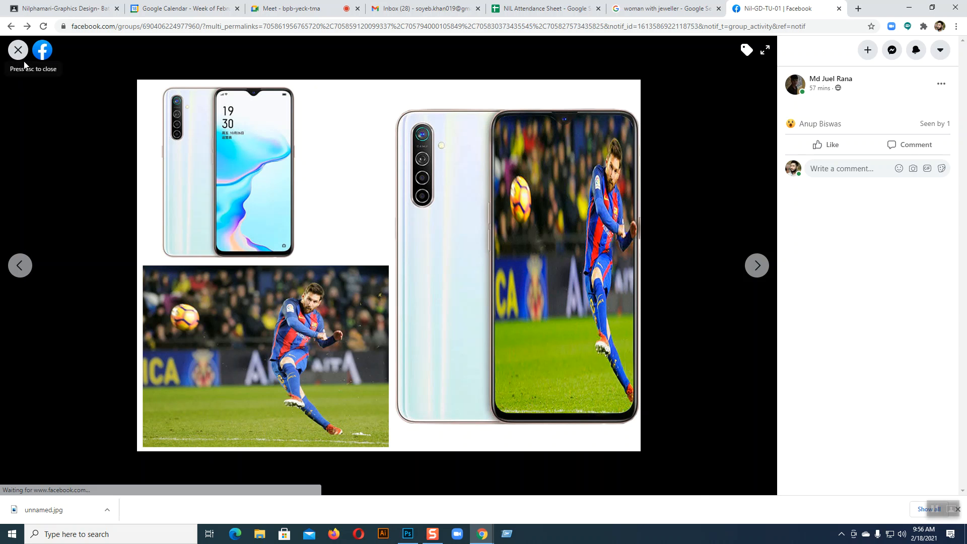
pyautogui.scroll(-10, 433, 296)
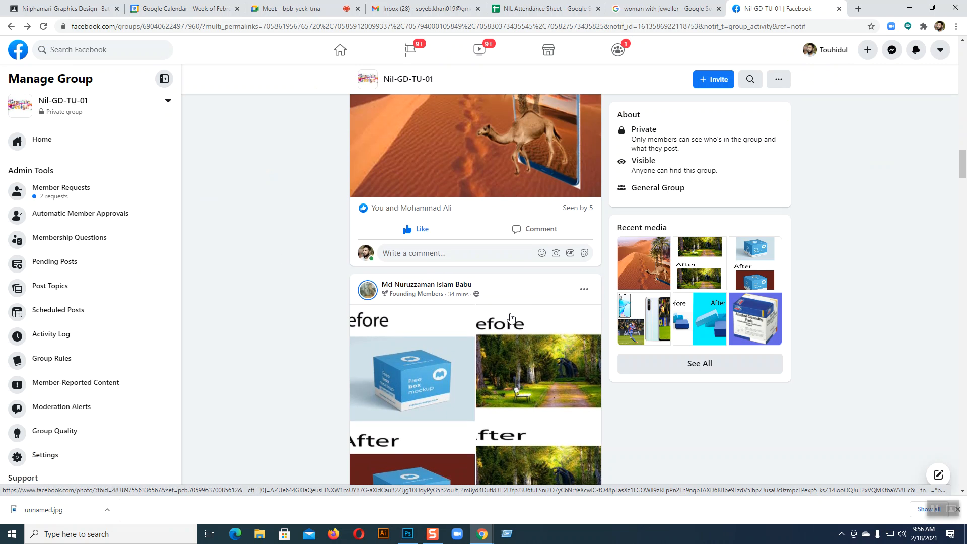
pyautogui.scroll(-3, 510, 317)
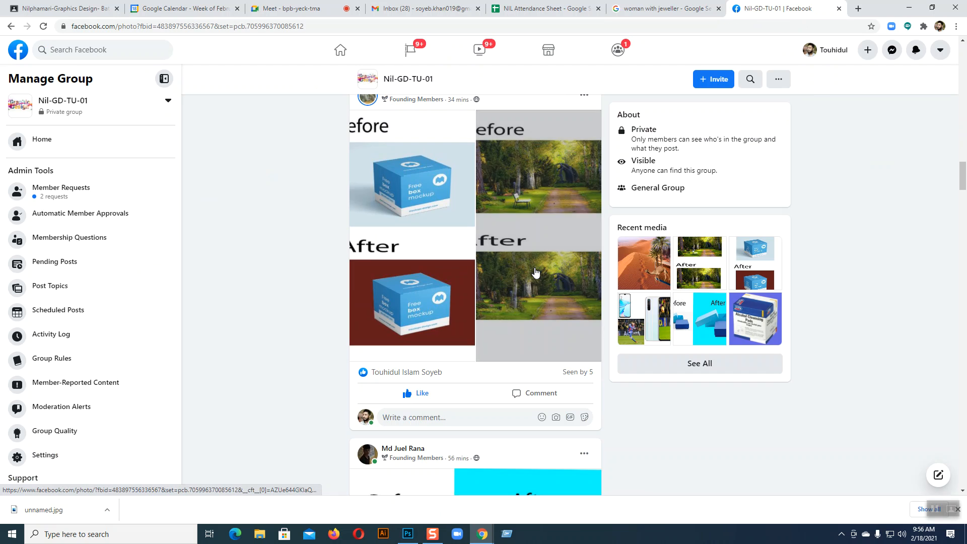
pyautogui.click(535, 273)
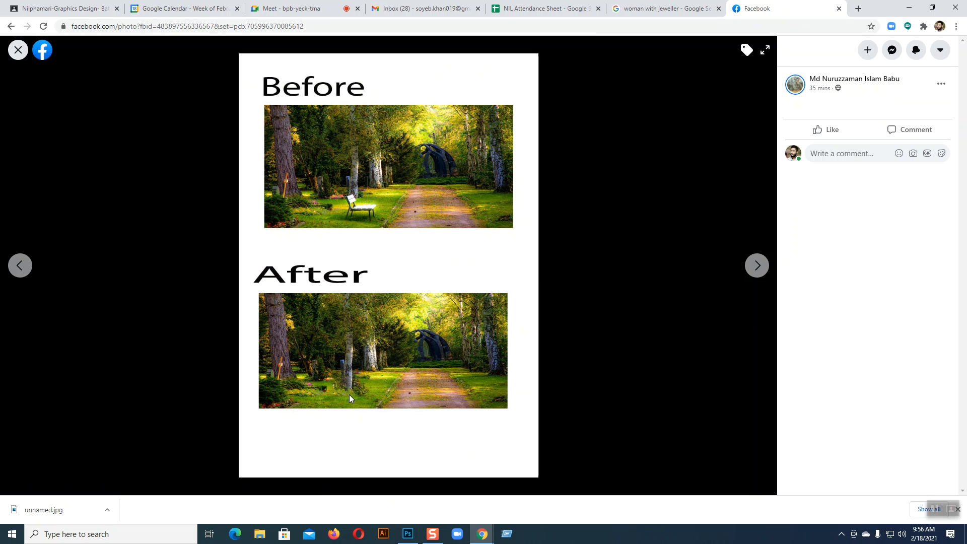
pyautogui.click(13, 52)
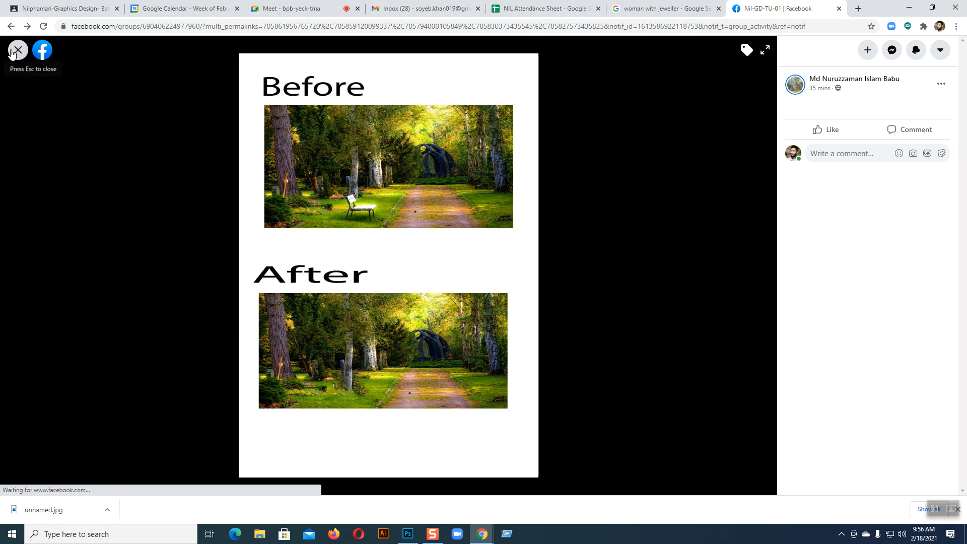
# Examine the group's desert camel composite and the rose box with teddy bears composite at full size.
pyautogui.scroll(5, 437, 298)
pyautogui.scroll(1, 437, 297)
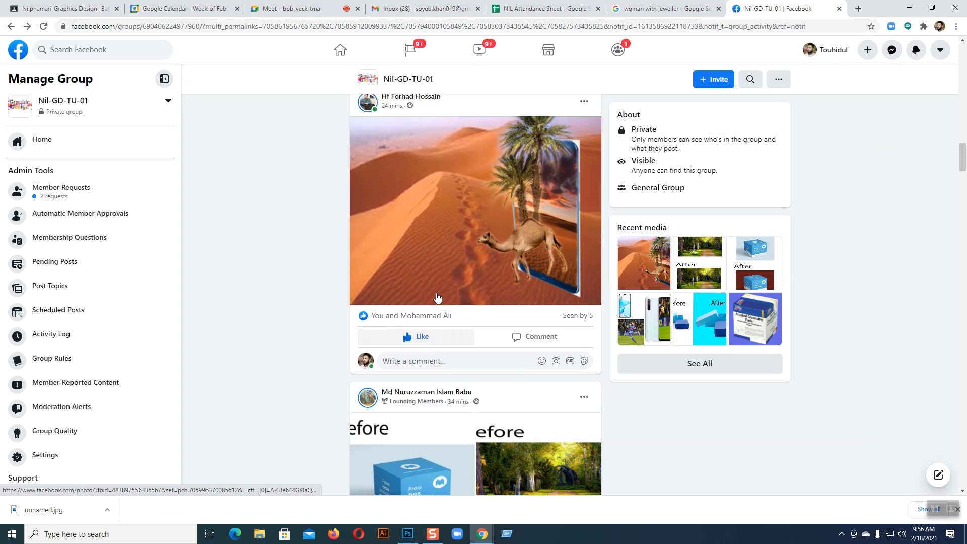
pyautogui.click(508, 252)
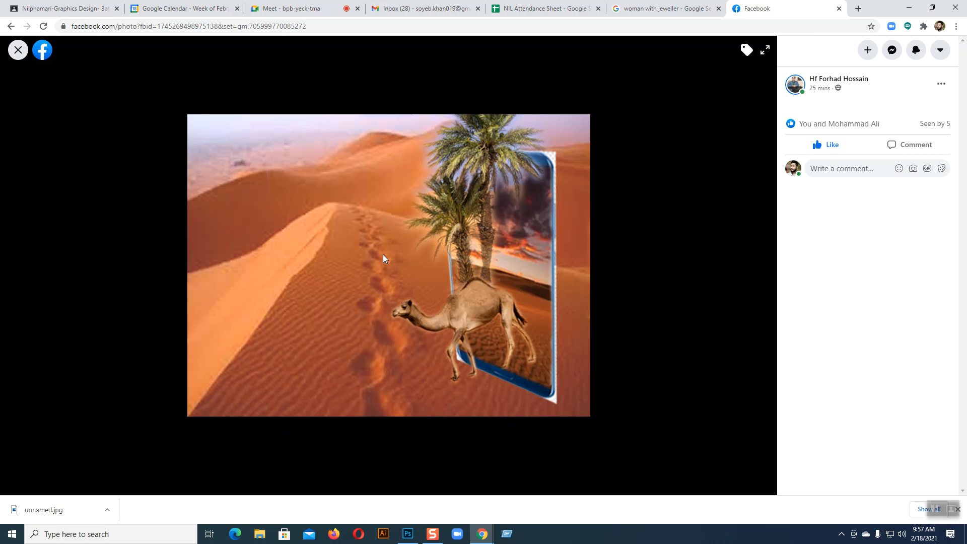
pyautogui.click(19, 51)
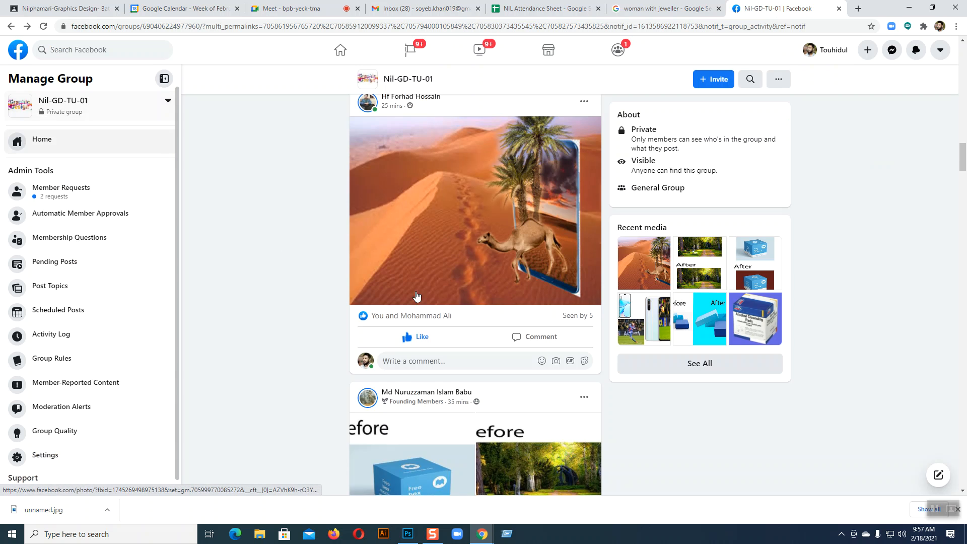
pyautogui.scroll(15, 488, 307)
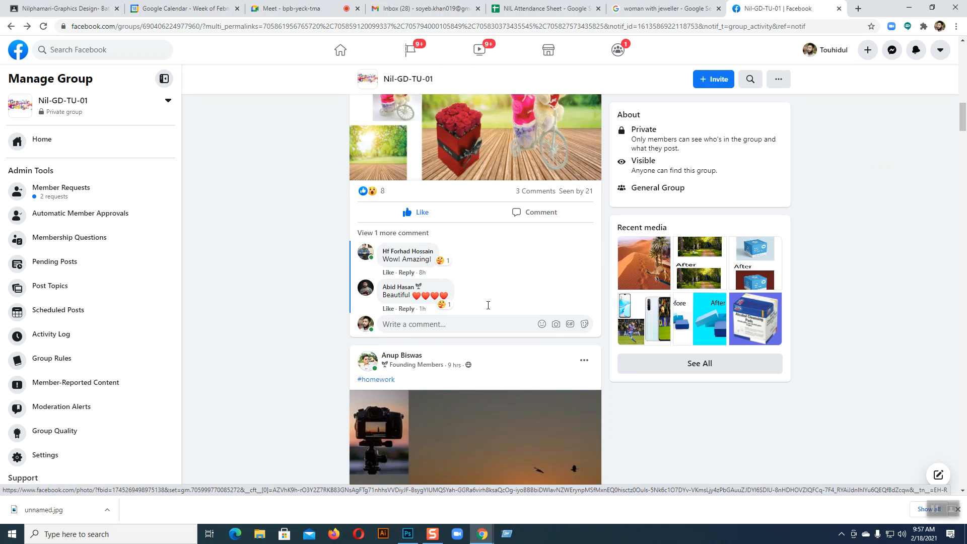
pyautogui.click(490, 309)
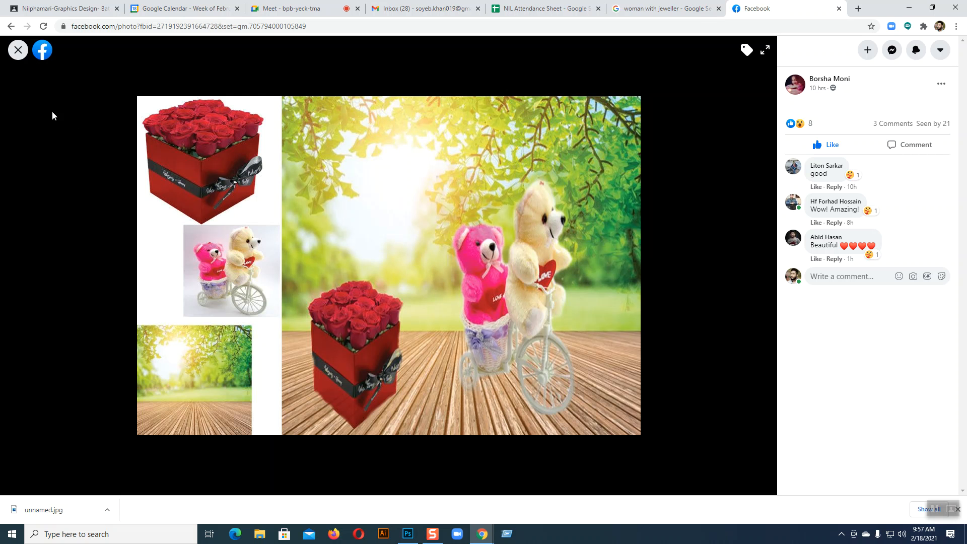
pyautogui.click(18, 50)
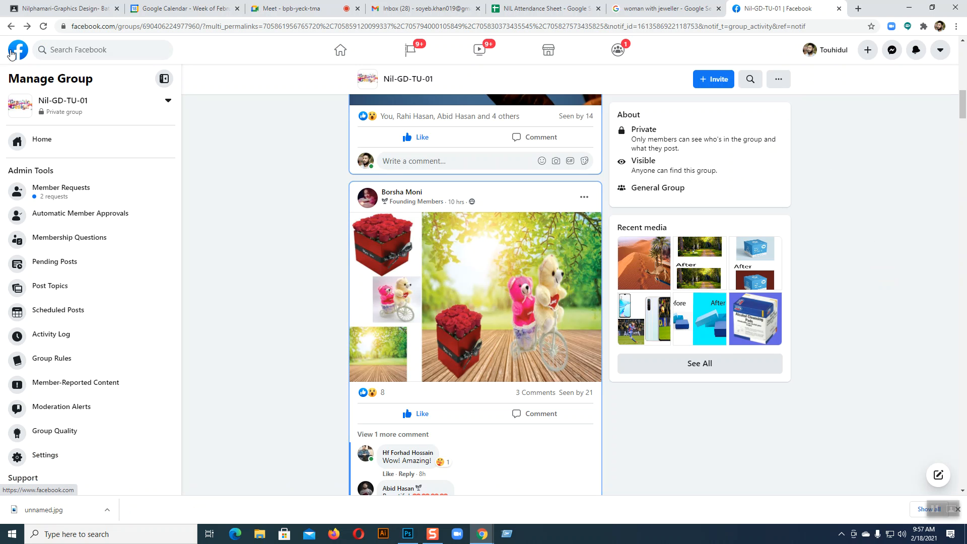
pyautogui.scroll(4, 816, 266)
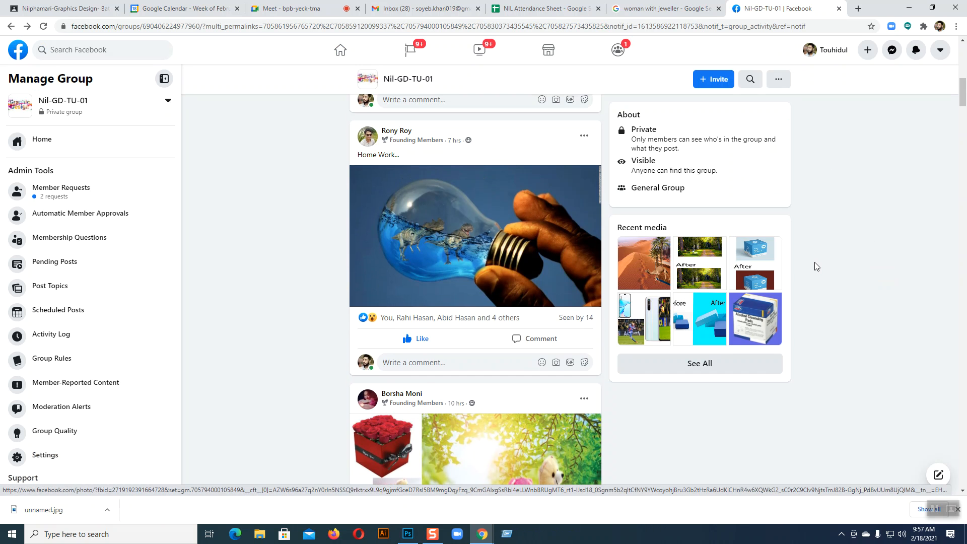
# Search Google for "image manipulation" in a new browser tab and show the image results.
pyautogui.click(858, 8)
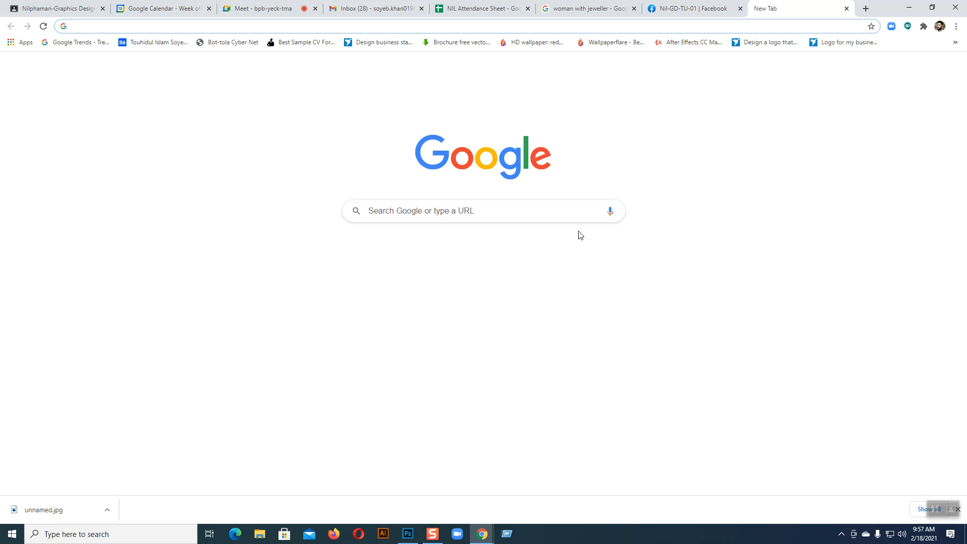
pyautogui.click(443, 216)
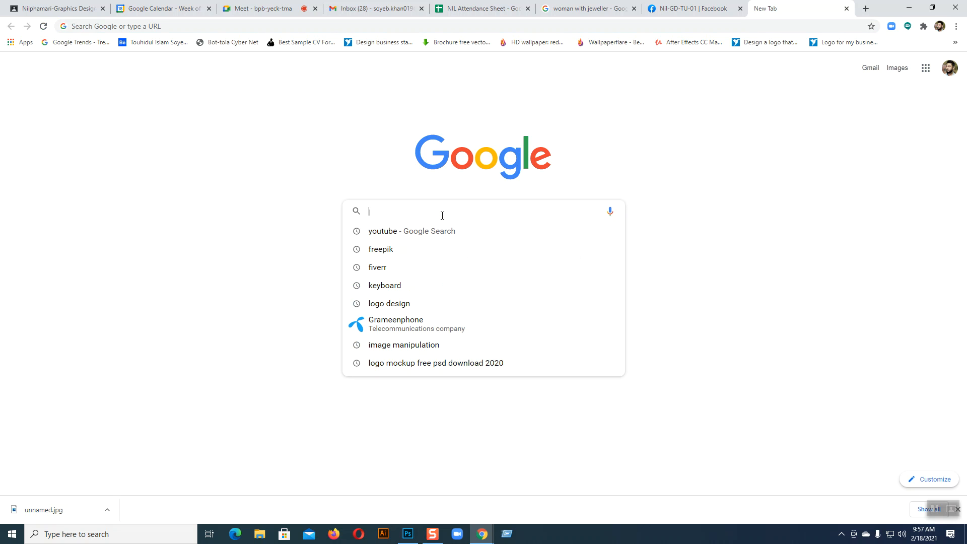
pyautogui.click(370, 346)
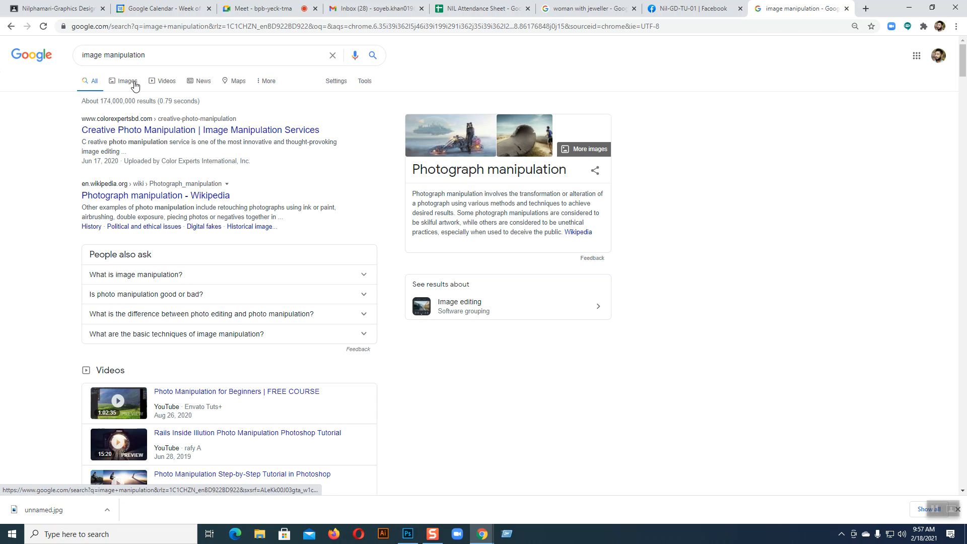
pyautogui.click(127, 82)
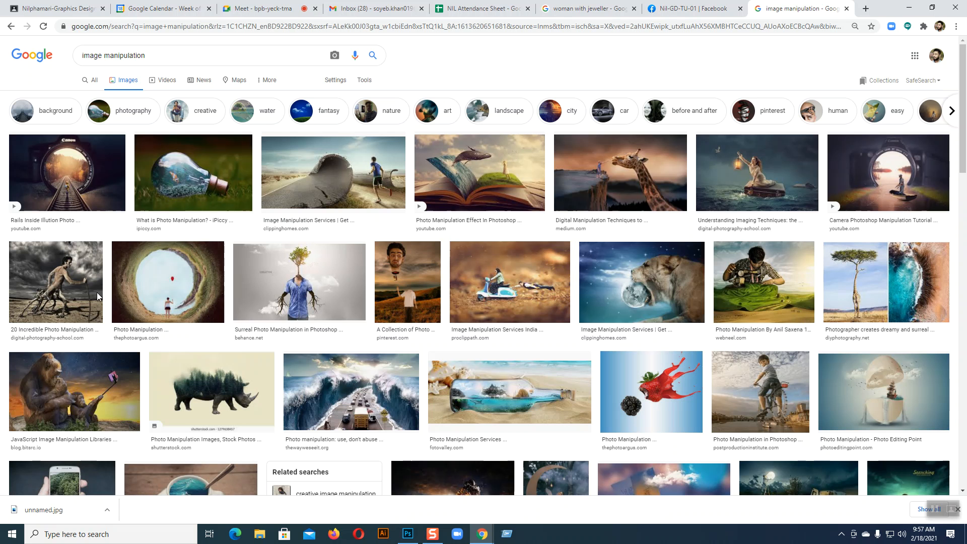
# Preview the root-legged man with a walking stick and the big cat holding the moon among the image results.
pyautogui.click(76, 290)
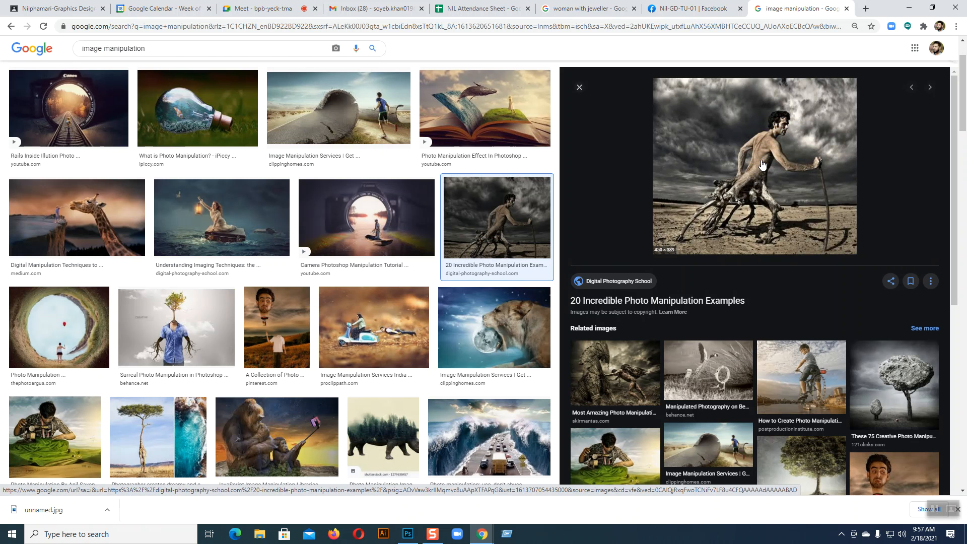
pyautogui.scroll(-1, 826, 184)
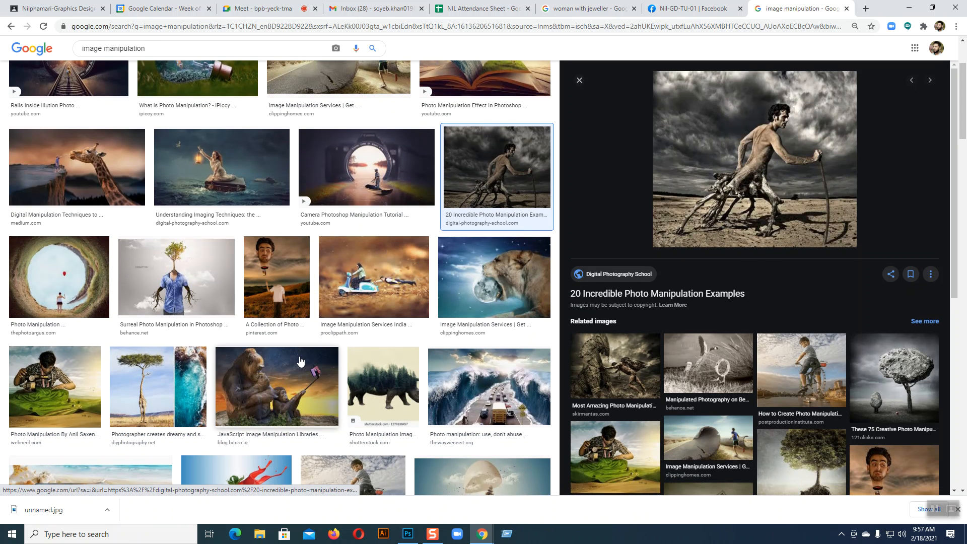
pyautogui.click(502, 291)
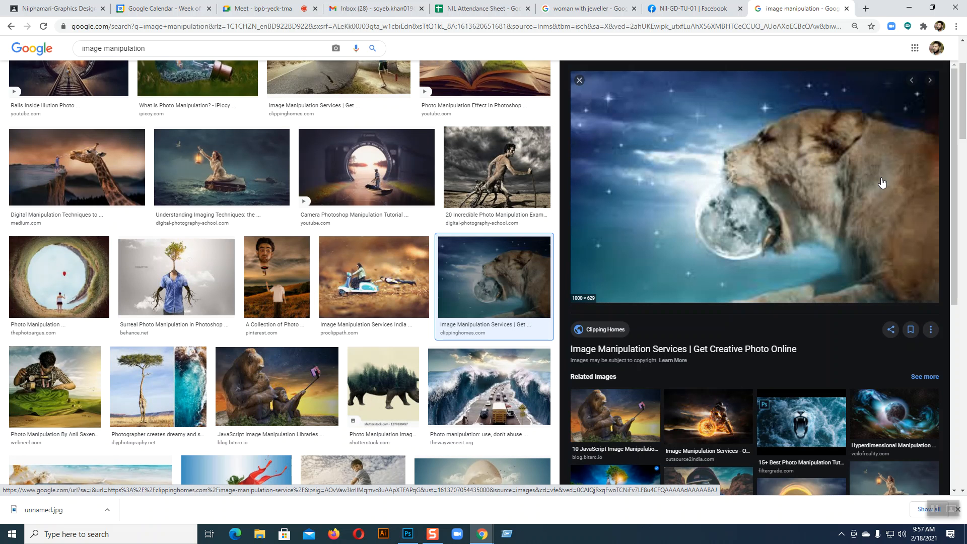
# Preview the related images of the roaring lion in the waves and the reflection tiger.
pyautogui.click(800, 423)
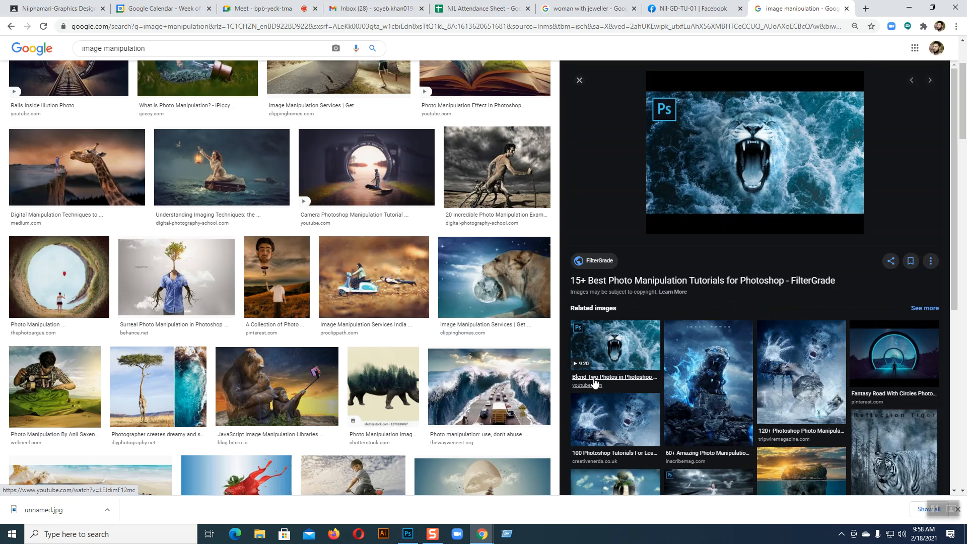
pyautogui.scroll(-3, 595, 383)
pyautogui.click(894, 372)
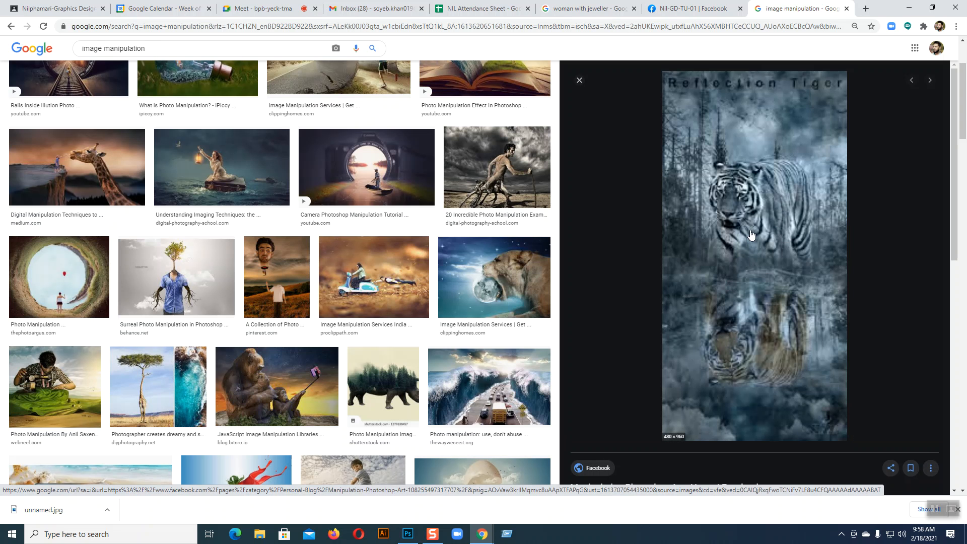
pyautogui.scroll(-1, 750, 258)
pyautogui.scroll(1, 772, 246)
# Preview the scooter manipulation and the balloon-head man, and look further through the image results.
pyautogui.click(322, 296)
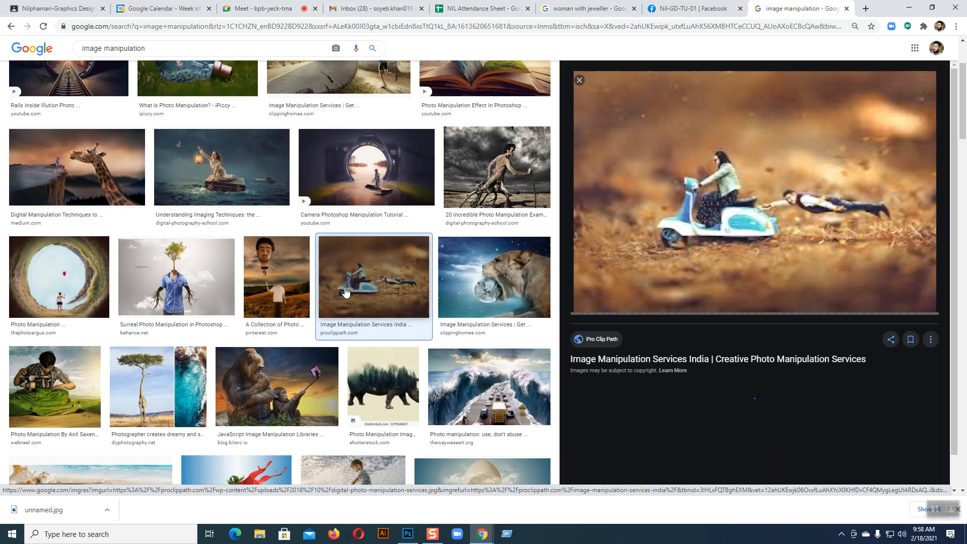
pyautogui.click(300, 278)
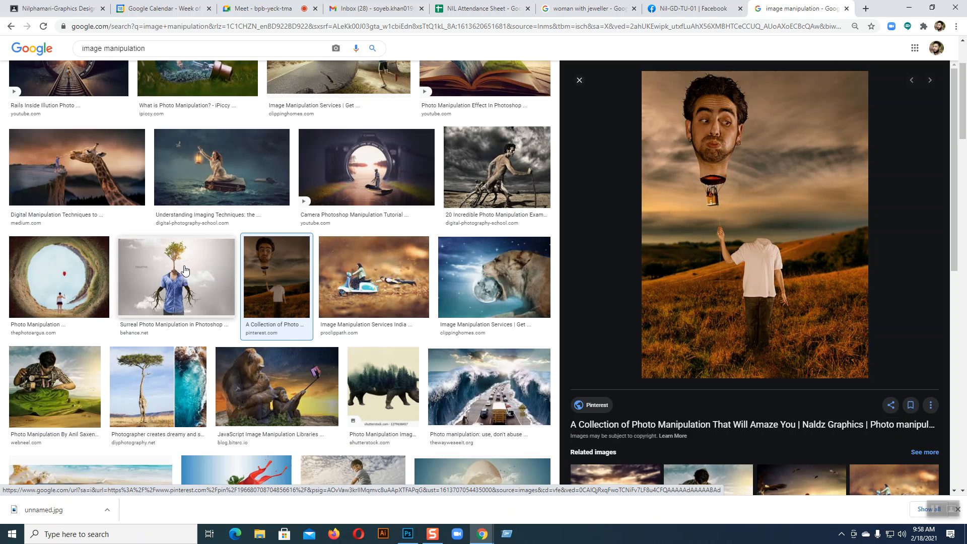
pyautogui.scroll(-3, 298, 313)
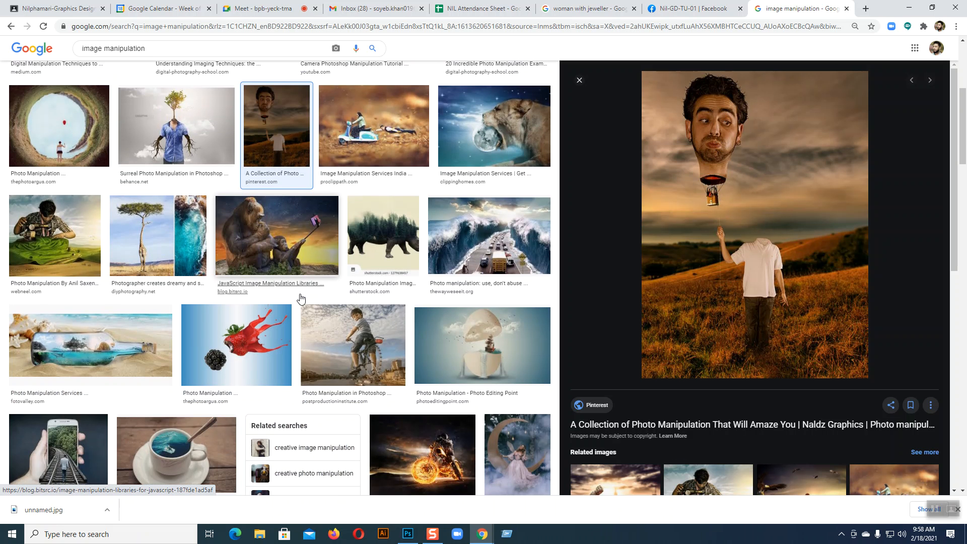
# Look further through the image manipulation results and preview the Big Wolf Photoshop manipulation with its related images.
pyautogui.scroll(-3, 301, 298)
pyautogui.scroll(-3, 301, 298)
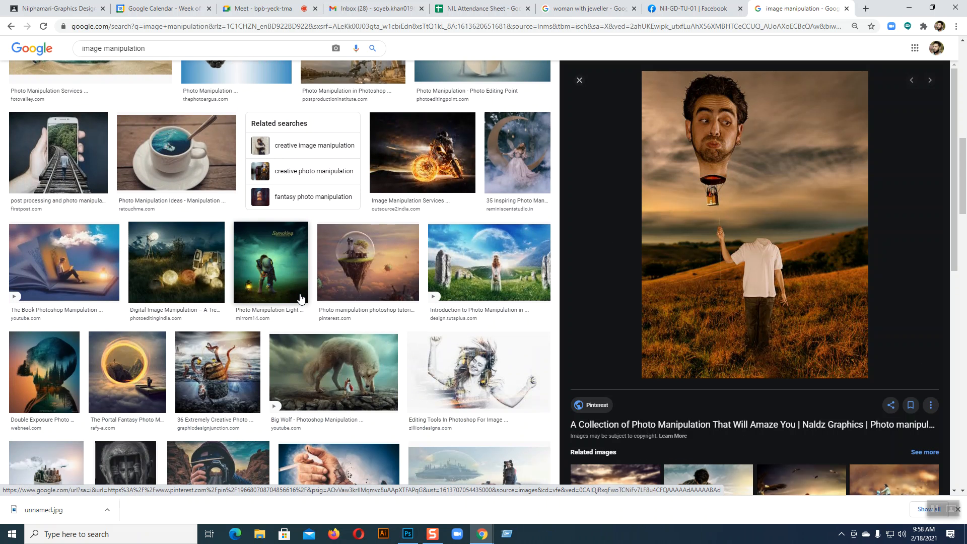
pyautogui.scroll(-3, 301, 298)
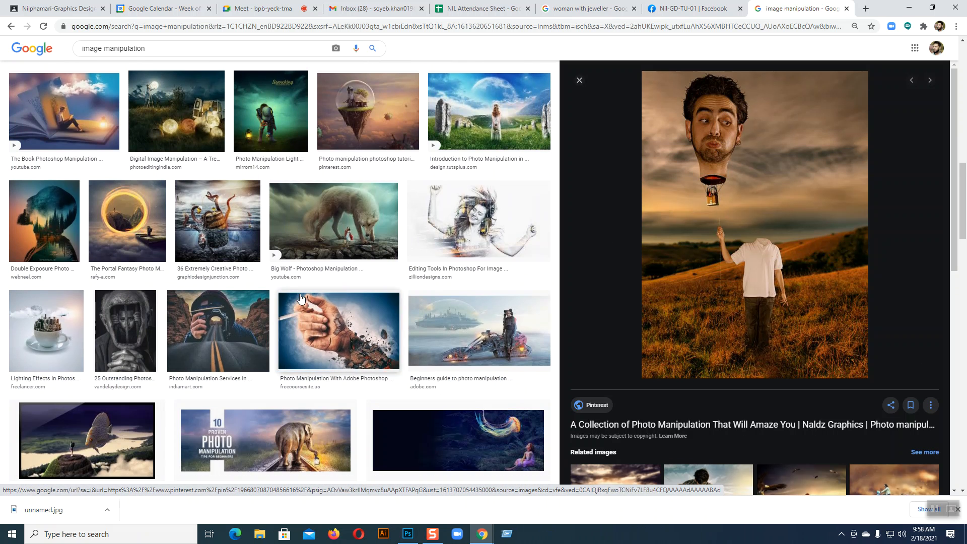
pyautogui.click(338, 230)
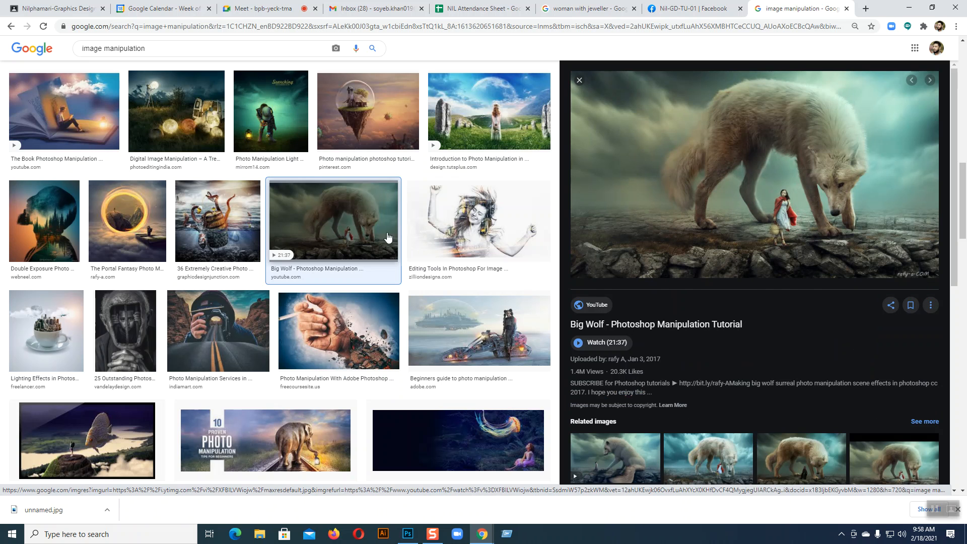
pyautogui.scroll(-2, 642, 236)
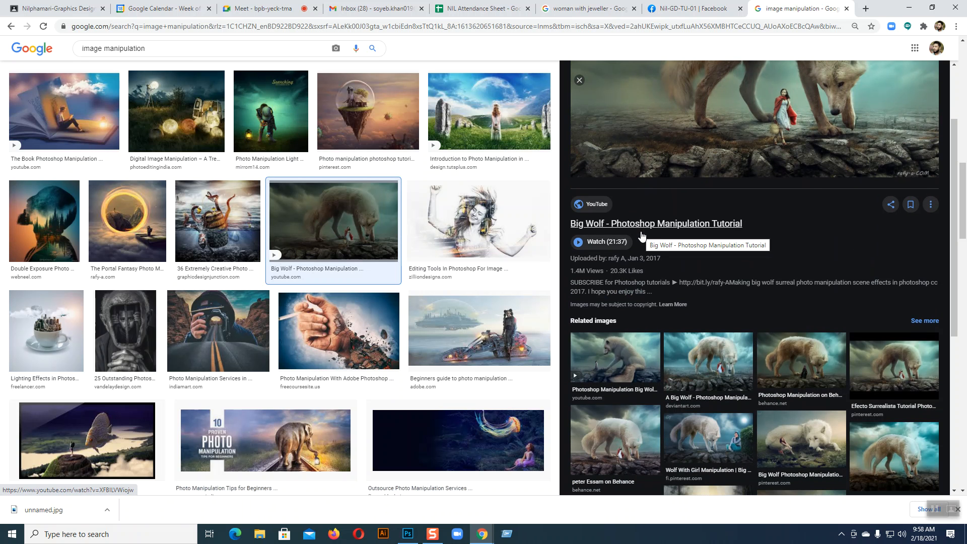
pyautogui.scroll(-2, 641, 235)
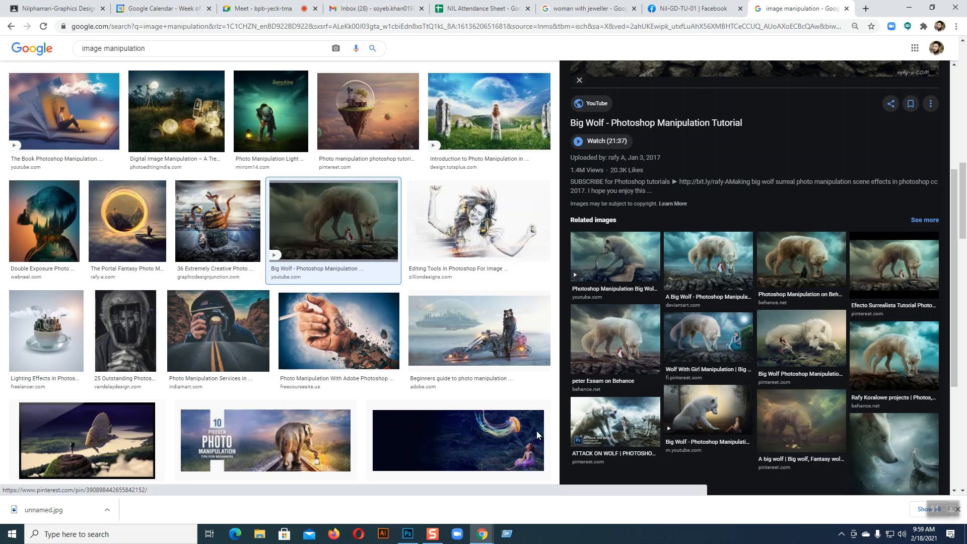
# Switch to Photoshop and dock the floating Layers panel beside the Channels panel.
pyautogui.click(407, 532)
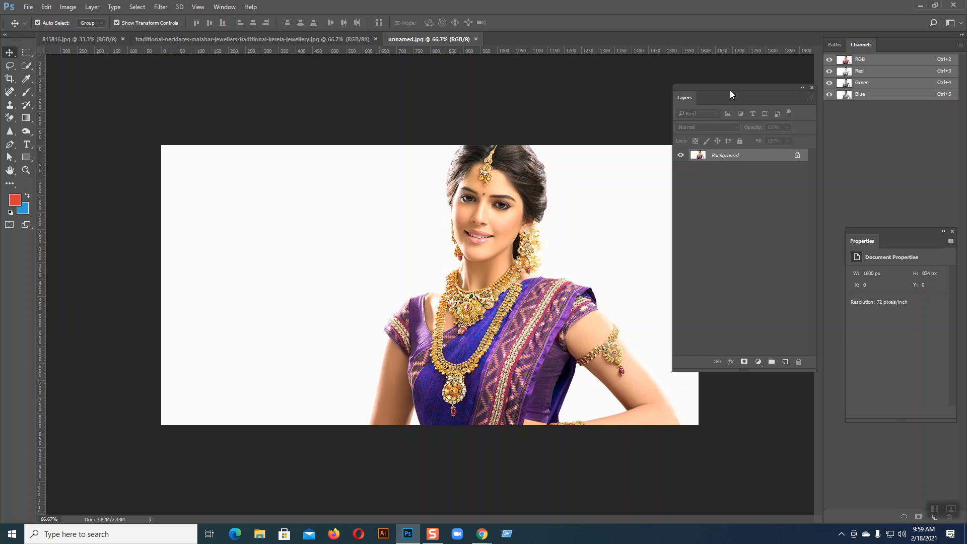
pyautogui.moveTo(730, 87); pyautogui.dragTo(819, 117)
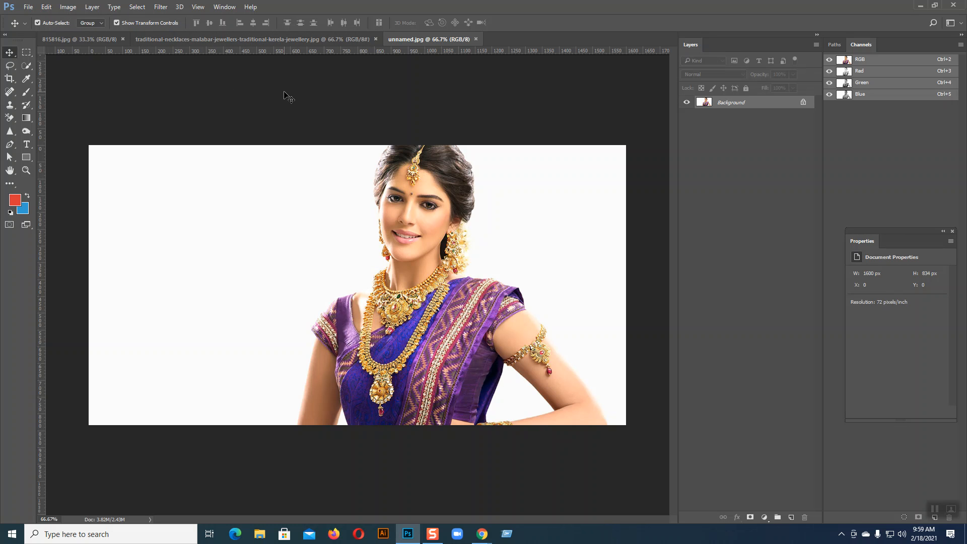
# Magnify the screen to 200% with Magnifier to examine the Move and Quick Selection tools and the image adjustment commands.
pyautogui.press('super+plus')
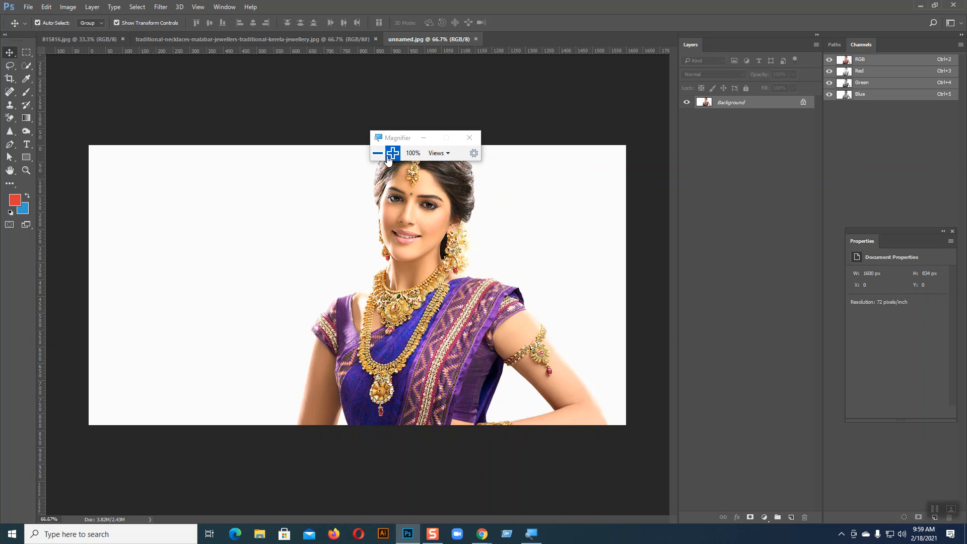
pyautogui.click(389, 151)
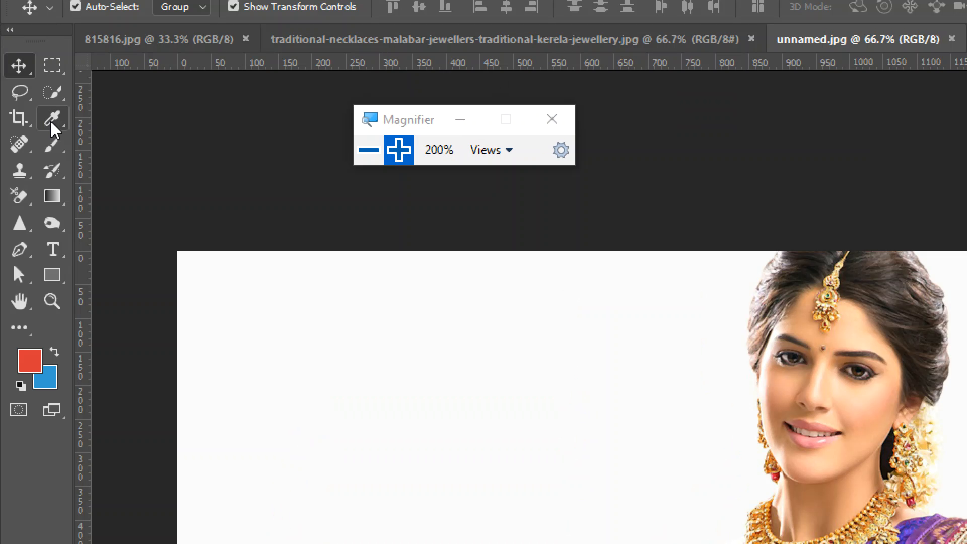
pyautogui.moveTo(52, 95)
pyautogui.mouseDown()
pyautogui.moveTo(130, 120)
pyautogui.moveTo(13, 81)
pyautogui.moveTo(11, 71)
pyautogui.mouseUp()
pyautogui.click(12, 72)
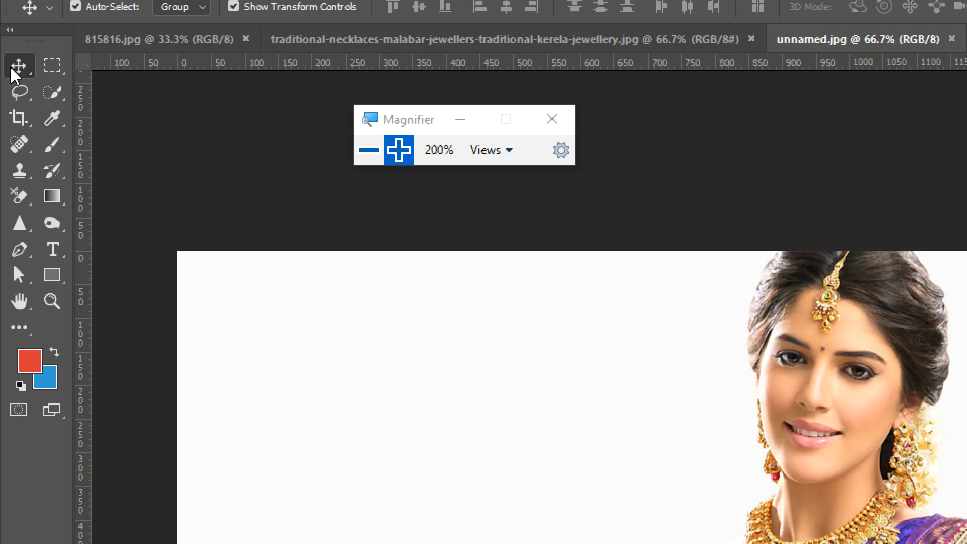
pyautogui.click(62, 90)
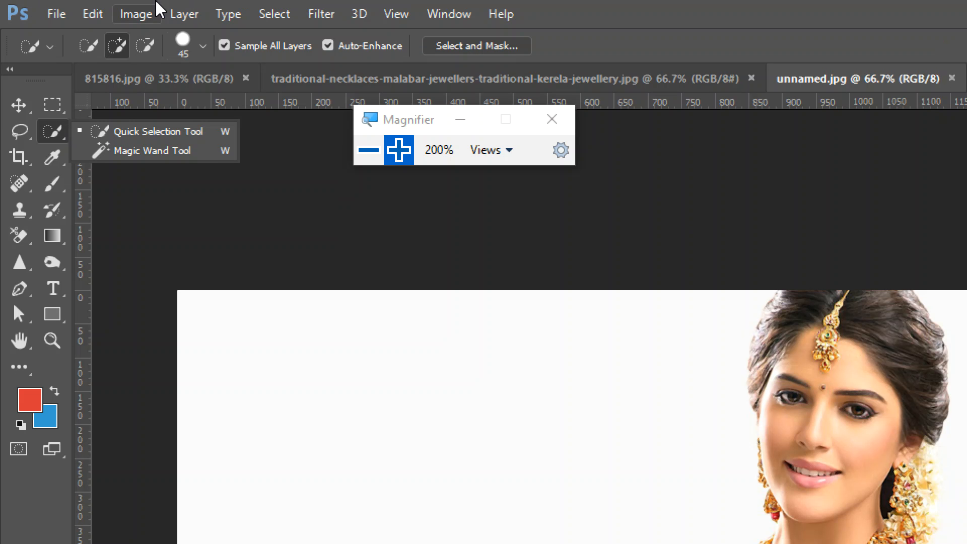
pyautogui.click(139, 6)
pyautogui.moveTo(153, 67)
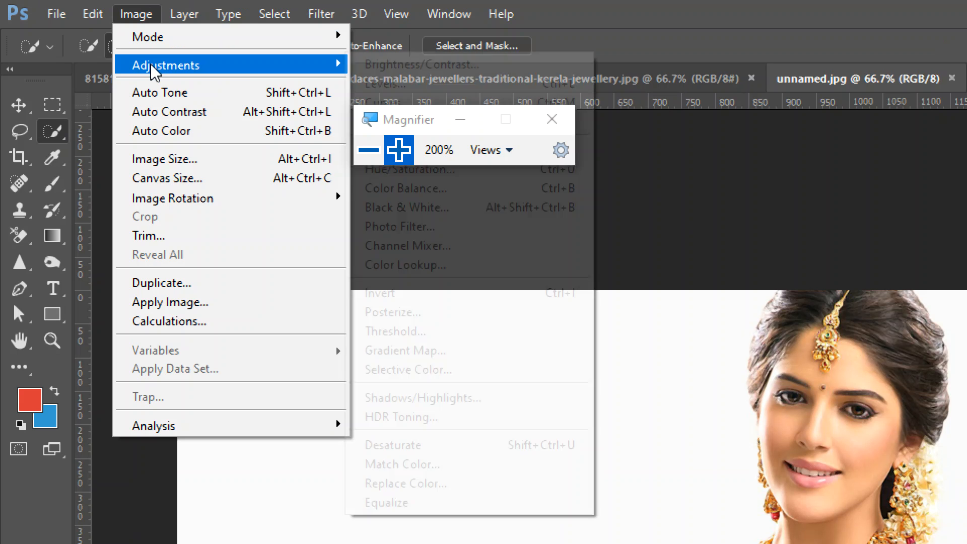
pyautogui.moveTo(413, 121); pyautogui.dragTo(795, 146)
pyautogui.press('i')
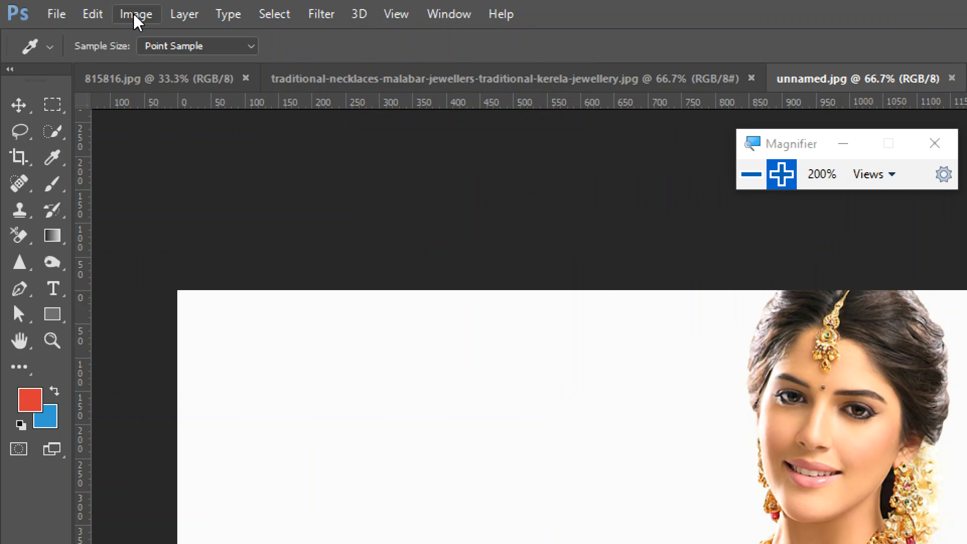
pyautogui.click(136, 19)
pyautogui.click(722, 473)
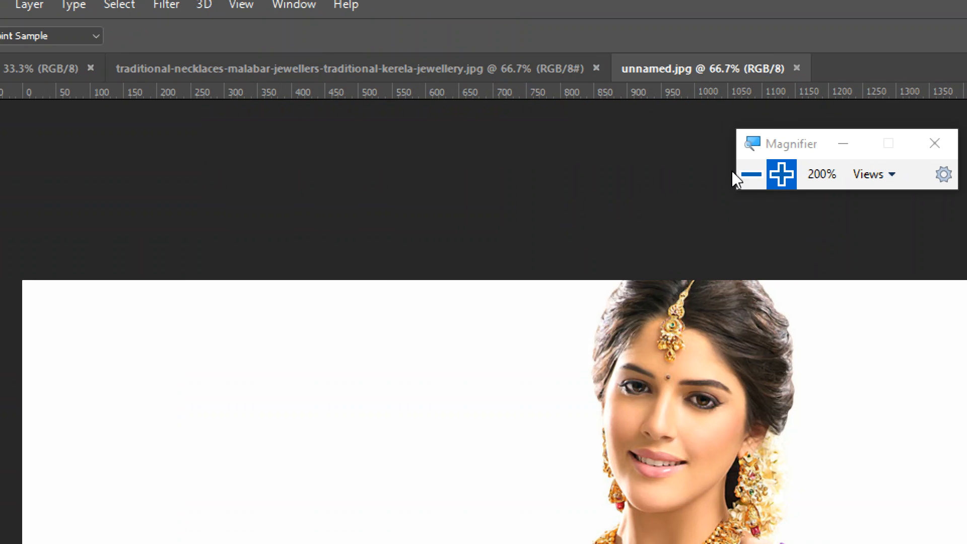
pyautogui.click(750, 176)
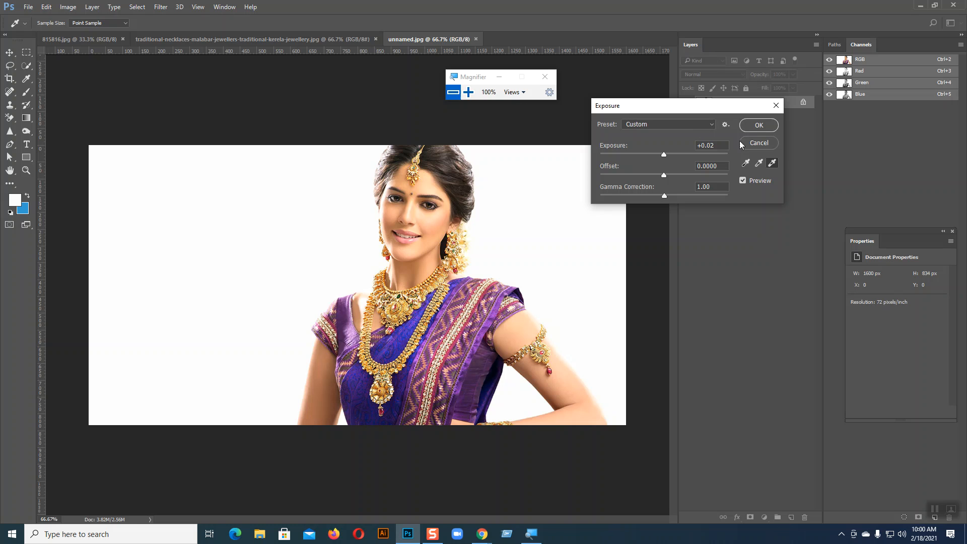
pyautogui.click(756, 144)
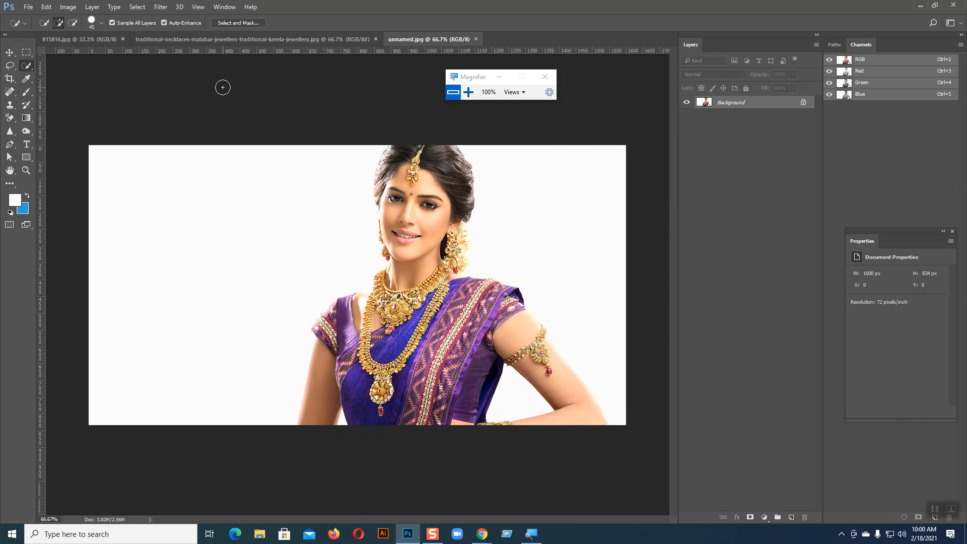
# Examine the available image adjustments and view the jewellery portrait at 100% zoom.
pyautogui.click(65, 7)
pyautogui.moveTo(115, 34)
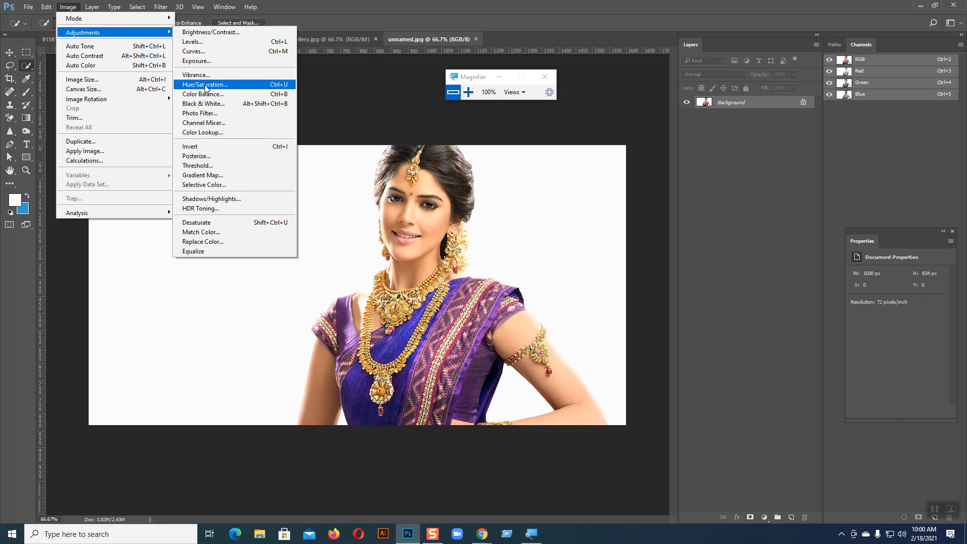
pyautogui.click(406, 102)
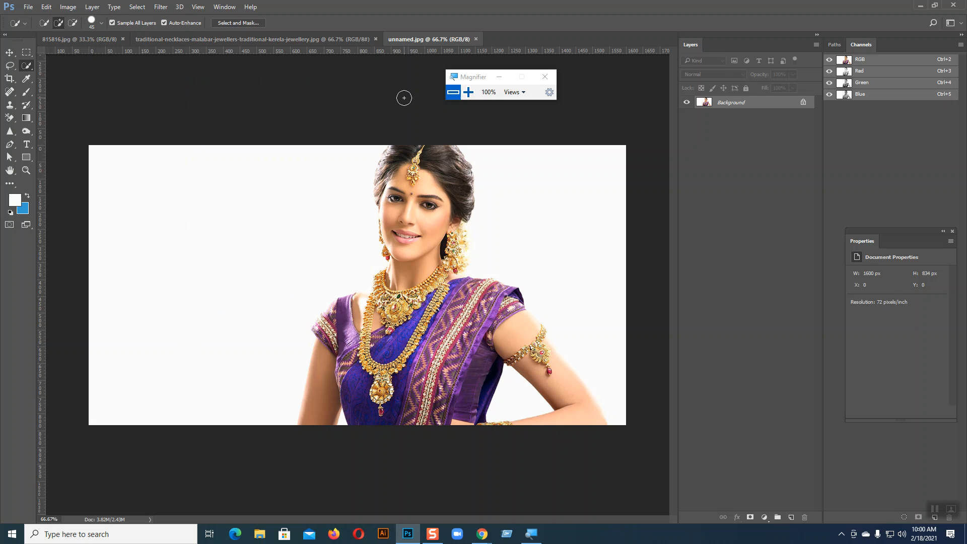
pyautogui.hotkey('ctrl', '-')
pyautogui.hotkey('ctrl', '+')
pyautogui.hotkey('ctrl', '+')
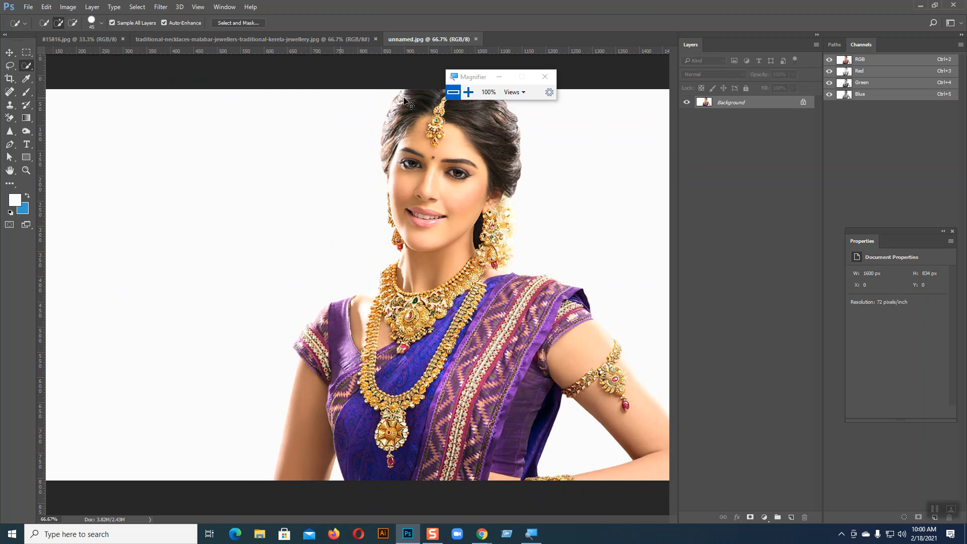
pyautogui.hotkey('ctrl', '+')
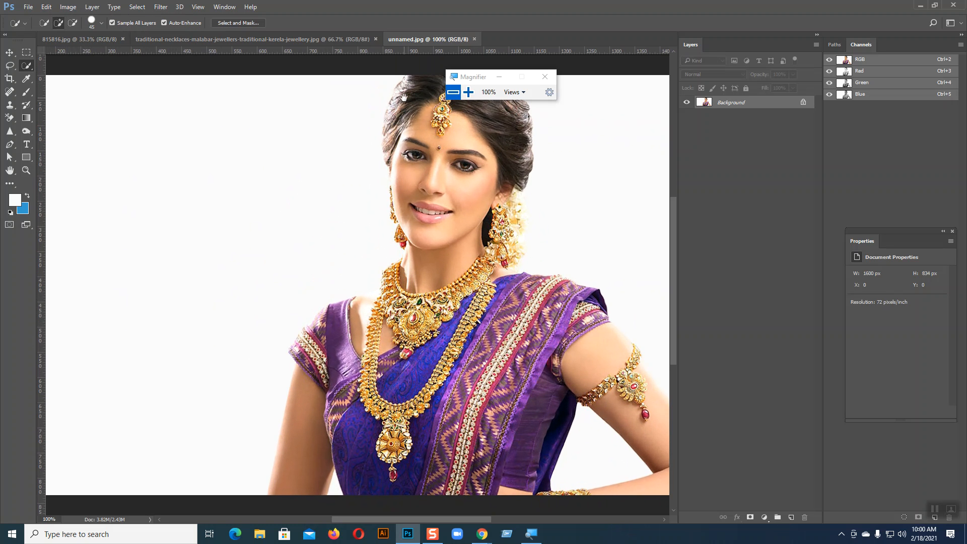
pyautogui.moveTo(446, 174); pyautogui.dragTo(382, 181)
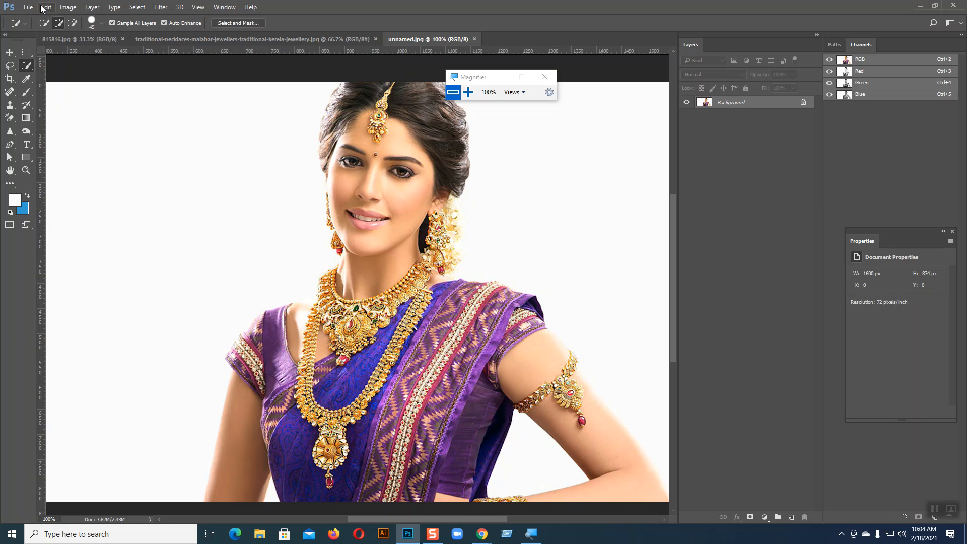
# Examine the image adjustment and color mode options available for the portrait.
pyautogui.click(74, 8)
pyautogui.moveTo(79, 35)
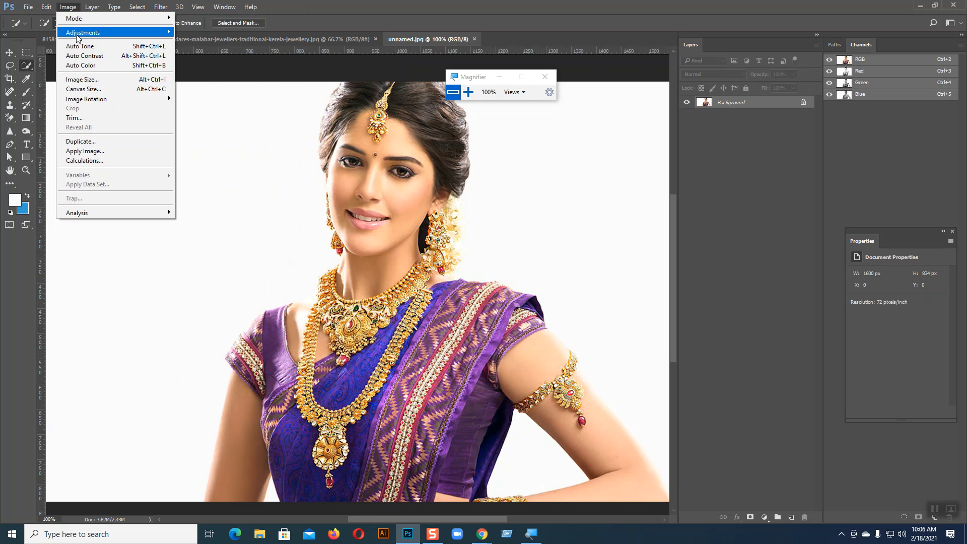
pyautogui.moveTo(76, 33)
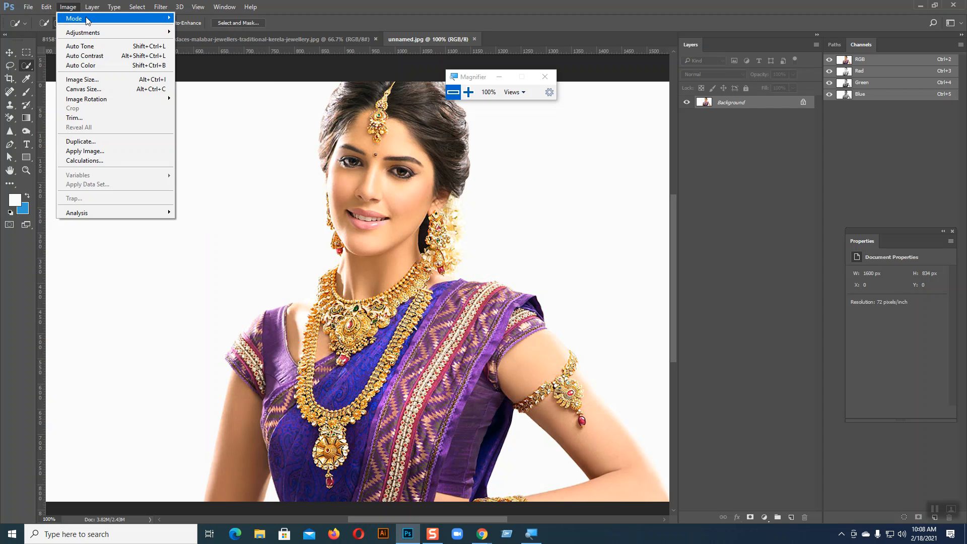
pyautogui.moveTo(146, 21)
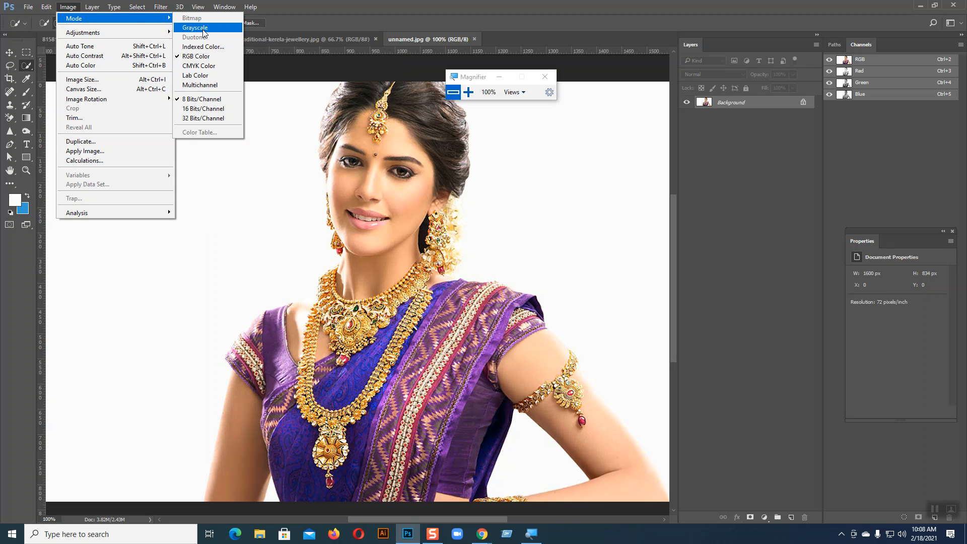
pyautogui.click(284, 140)
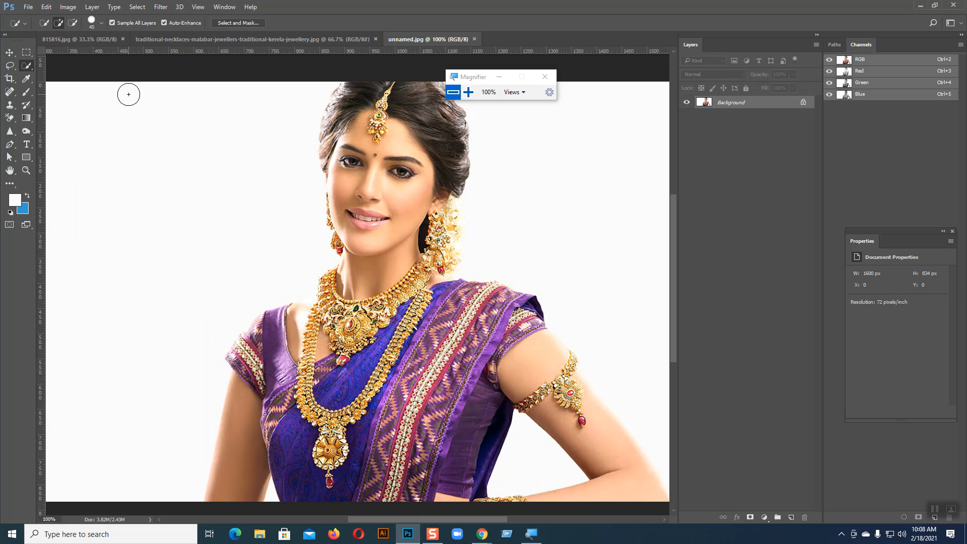
# Convert the jewellery portrait to Grayscale mode, discarding its color information.
pyautogui.click(10, 52)
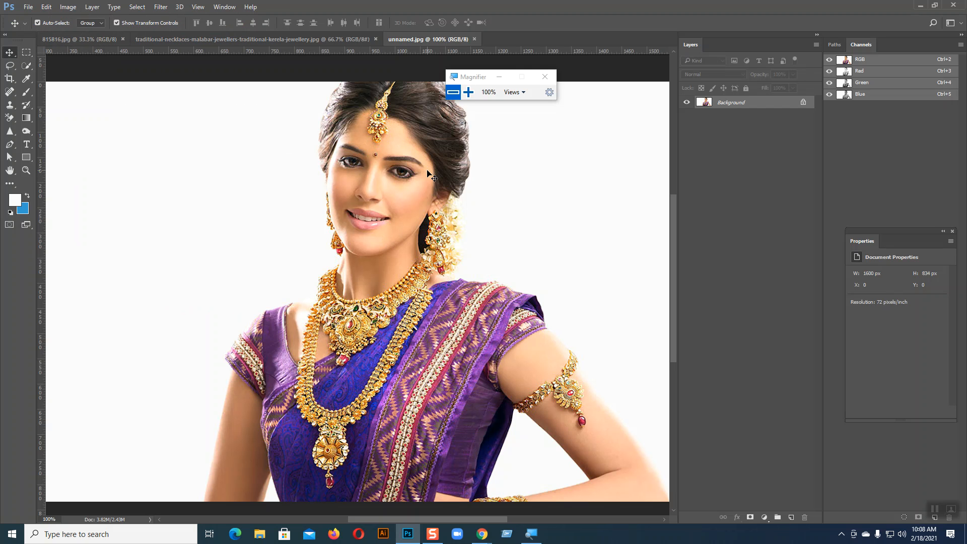
pyautogui.click(69, 7)
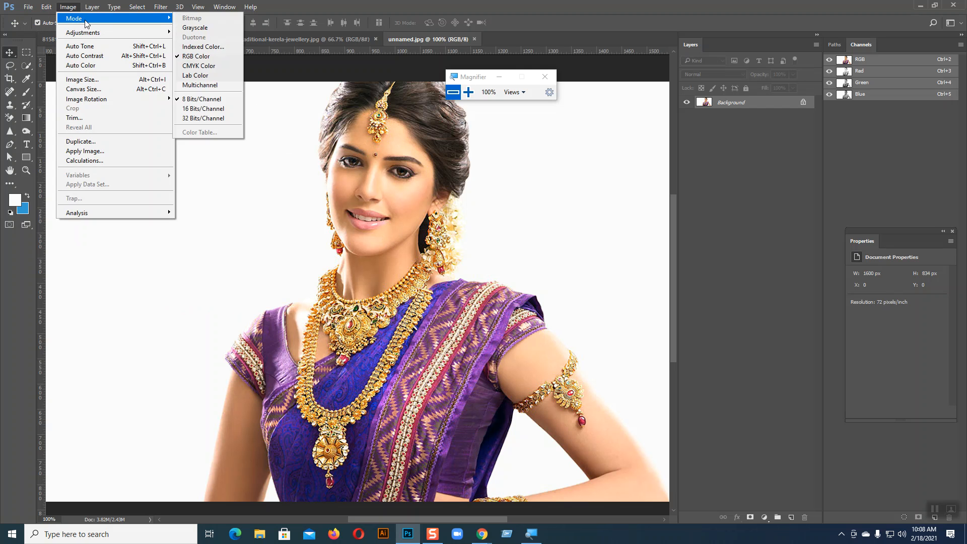
pyautogui.moveTo(78, 19)
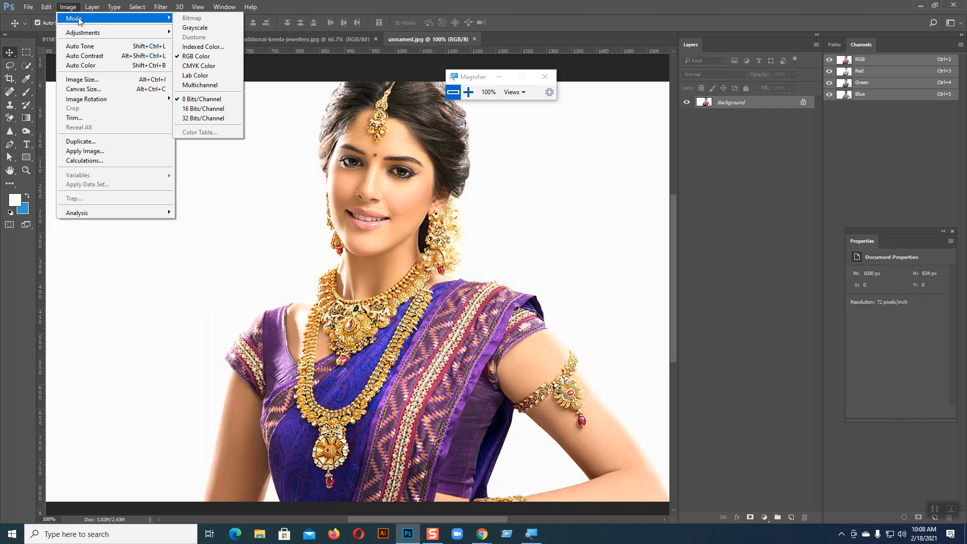
pyautogui.click(196, 28)
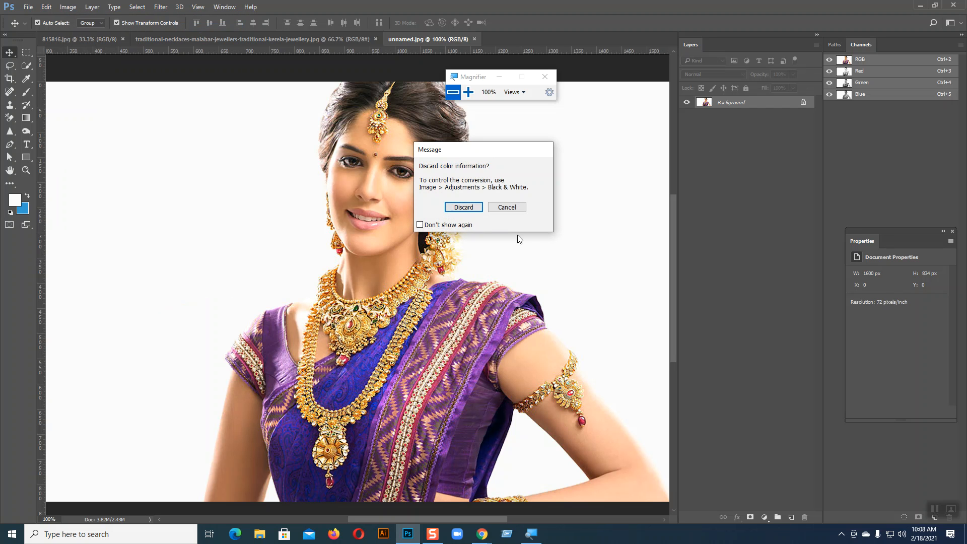
pyautogui.click(464, 207)
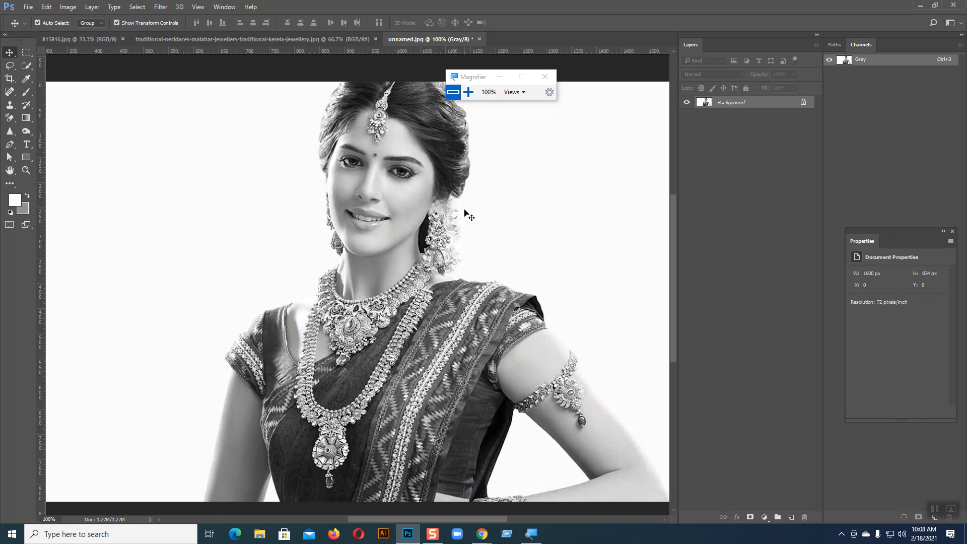
pyautogui.hotkey('ctrl', '-')
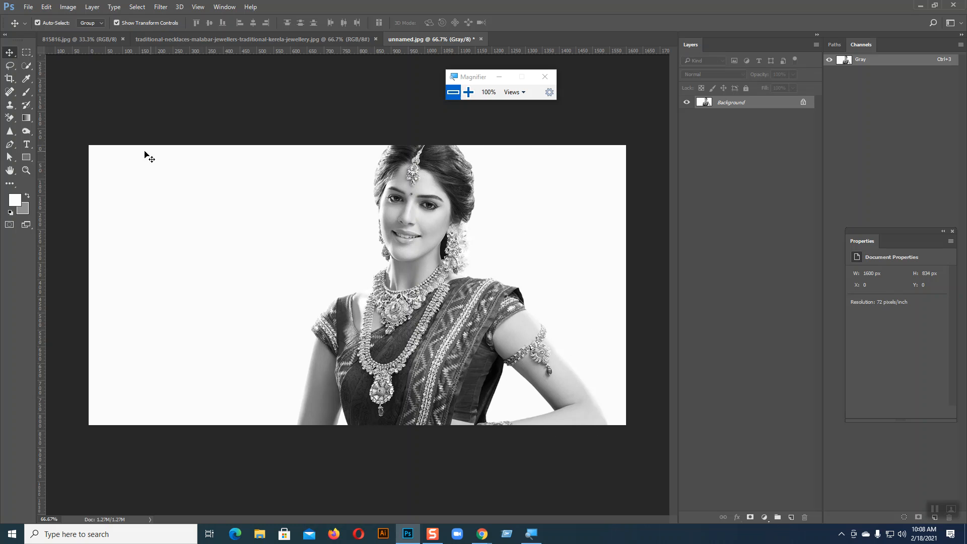
# Draw a rectangle shape about 390 by 356 px in the white area beside the woman's face and fill it with mid gray.
pyautogui.click(27, 157)
pyautogui.moveTo(223, 168); pyautogui.dragTo(355, 288)
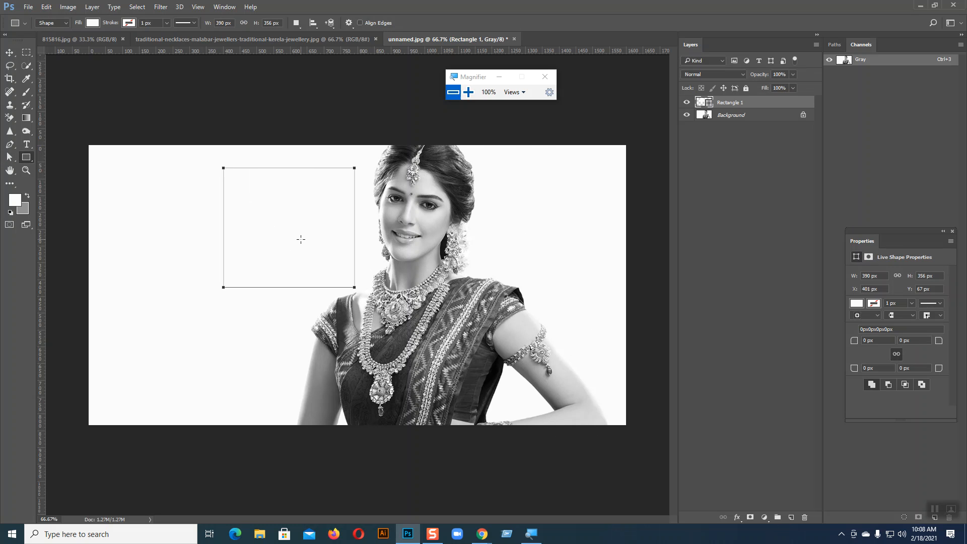
pyautogui.click(93, 23)
pyautogui.click(108, 95)
pyautogui.click(109, 105)
pyautogui.click(106, 116)
pyautogui.click(93, 25)
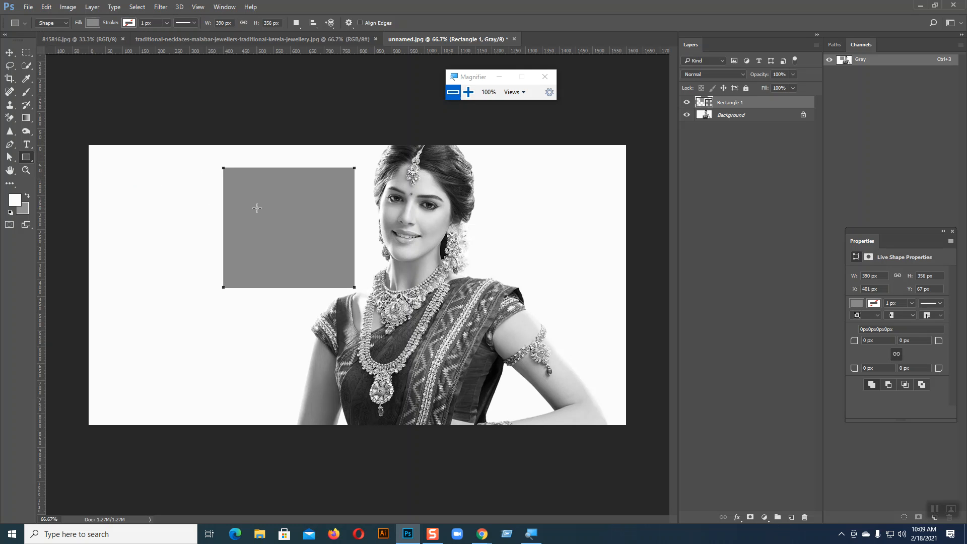
pyautogui.press('v')
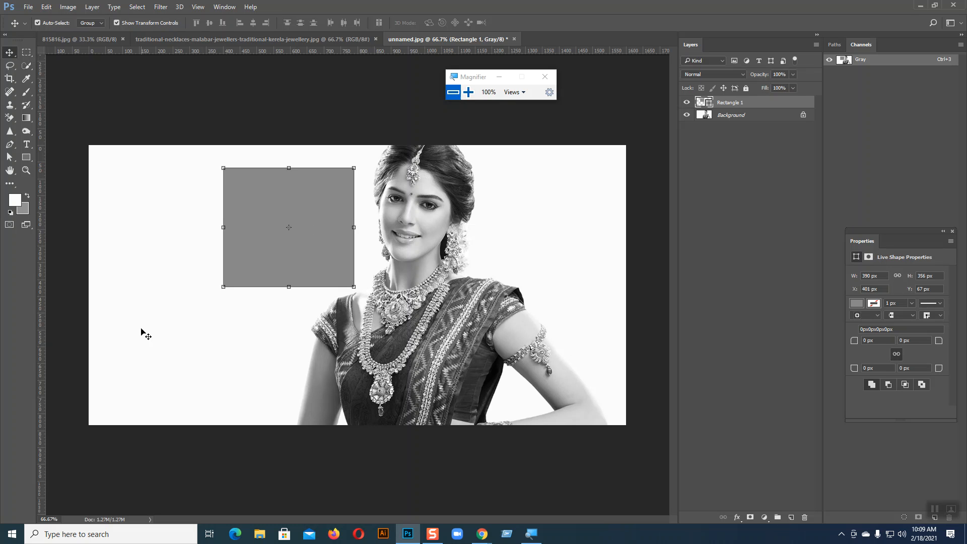
# Convert the grayscale portrait to RGB Color mode, flattening the gray rectangle into the background.
pyautogui.click(468, 92)
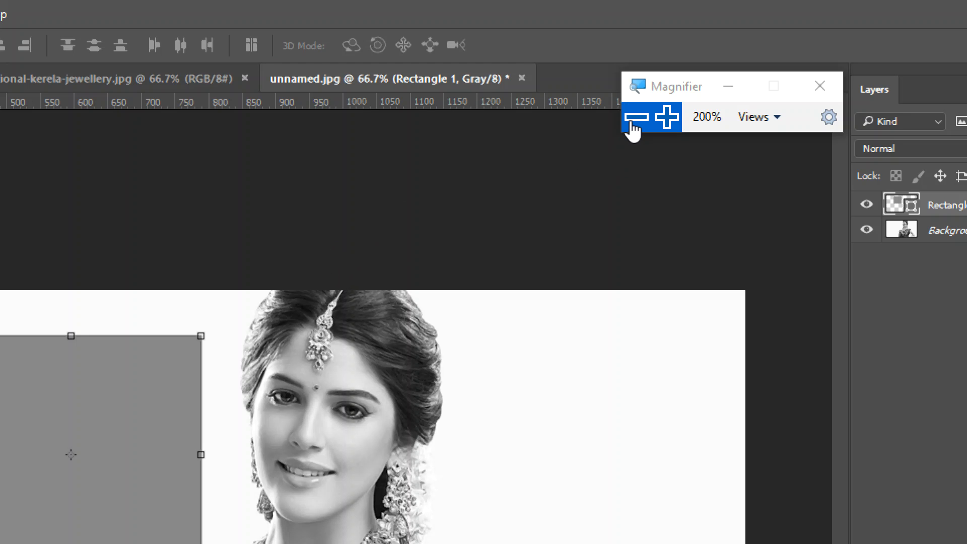
pyautogui.click(636, 121)
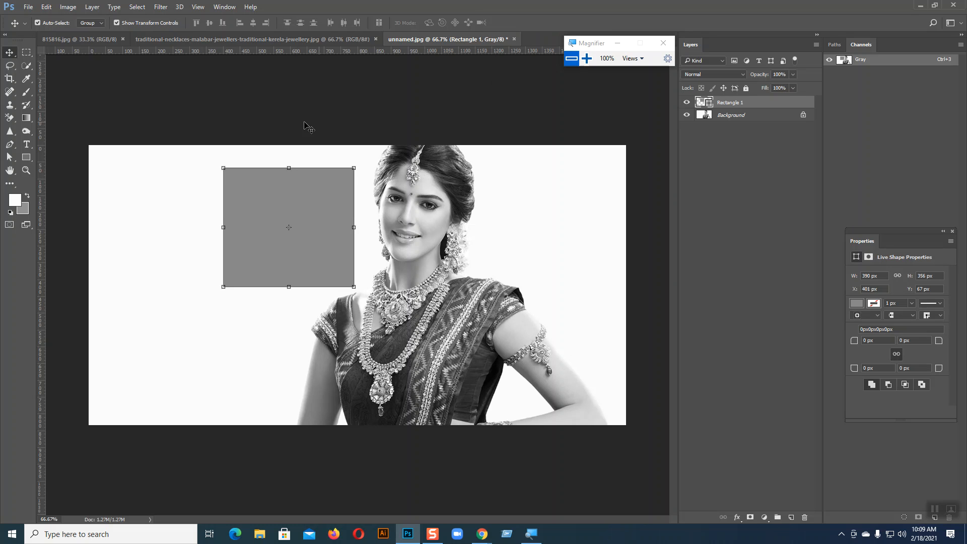
pyautogui.click(71, 8)
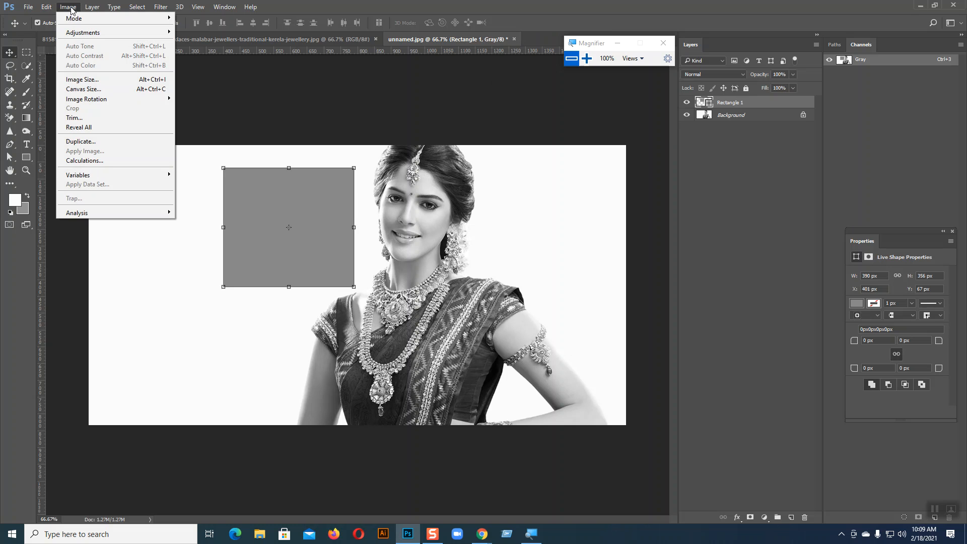
pyautogui.moveTo(122, 20)
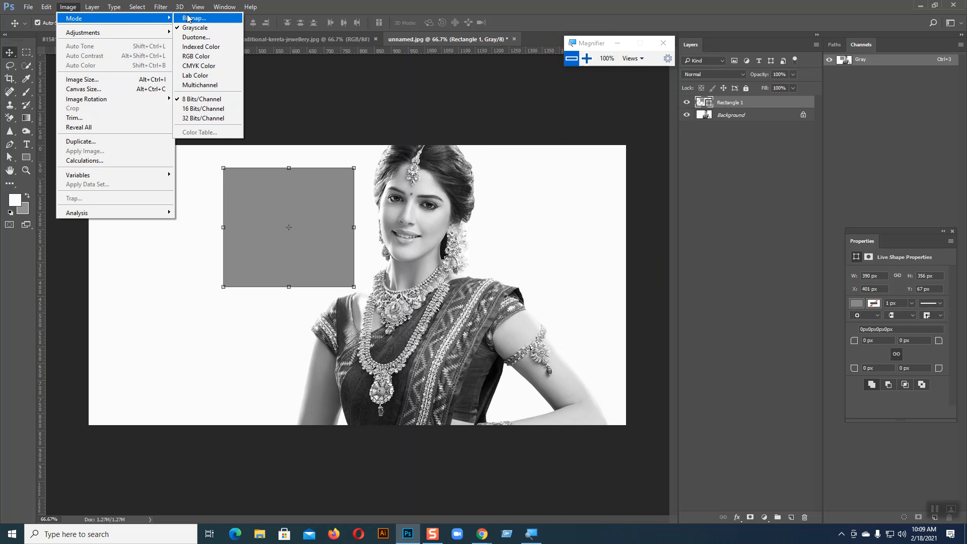
pyautogui.click(200, 56)
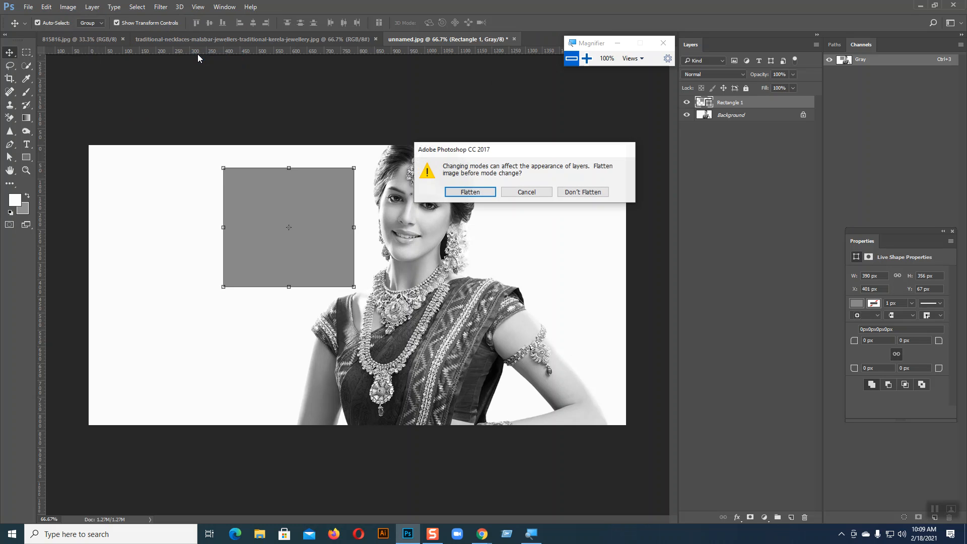
pyautogui.click(470, 191)
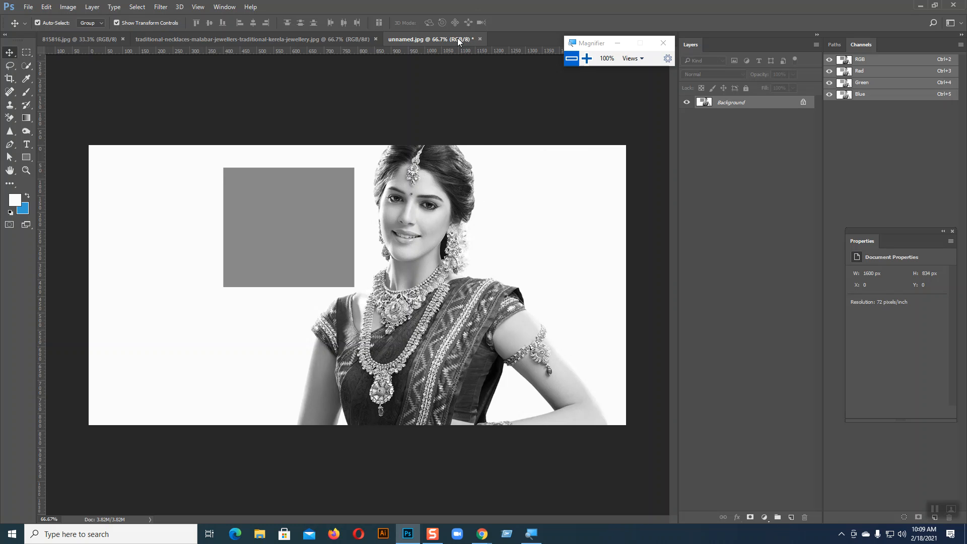
# Draw a rectangle shape about 324 by 314 px in the white area beside the gray square and fill it with cyan.
pyautogui.click(26, 157)
pyautogui.moveTo(114, 189); pyautogui.dragTo(222, 295)
pyautogui.press('v')
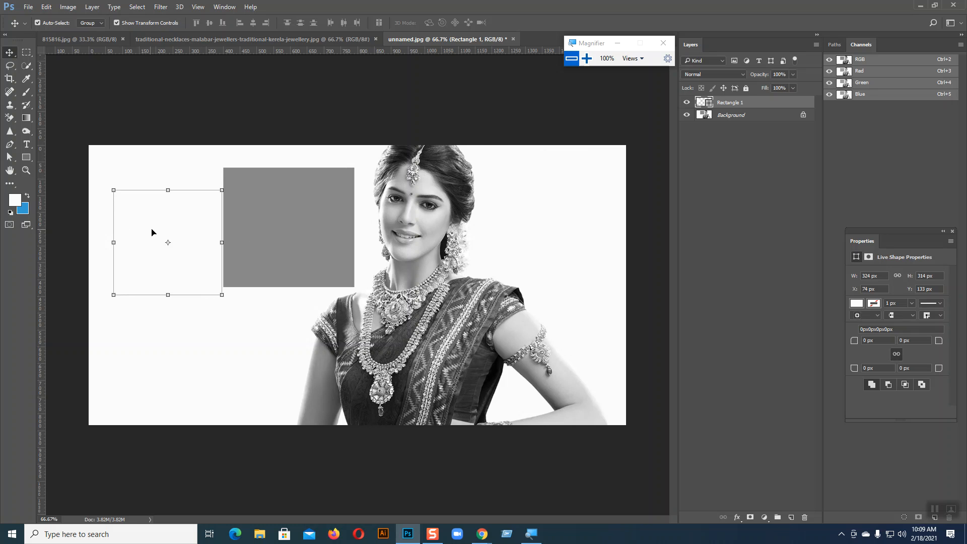
pyautogui.click(858, 303)
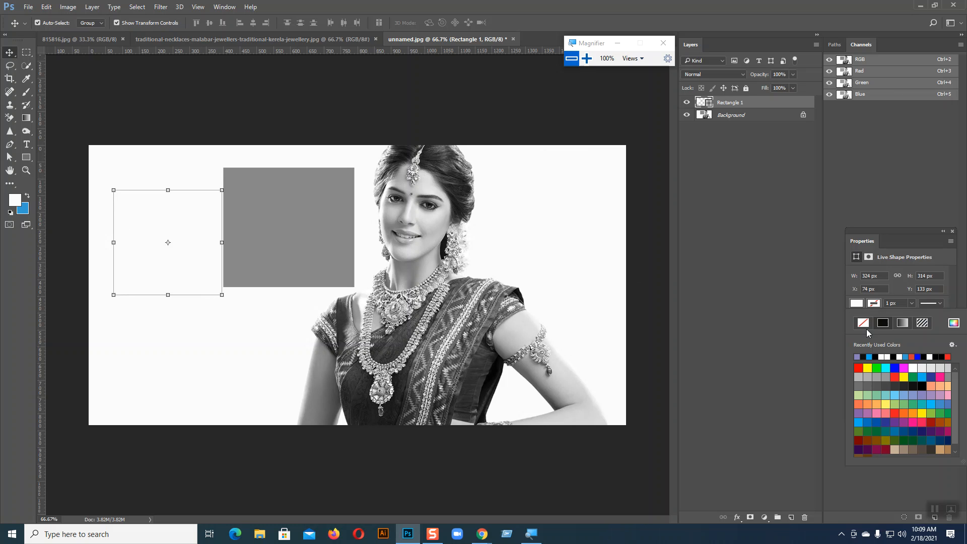
pyautogui.click(889, 359)
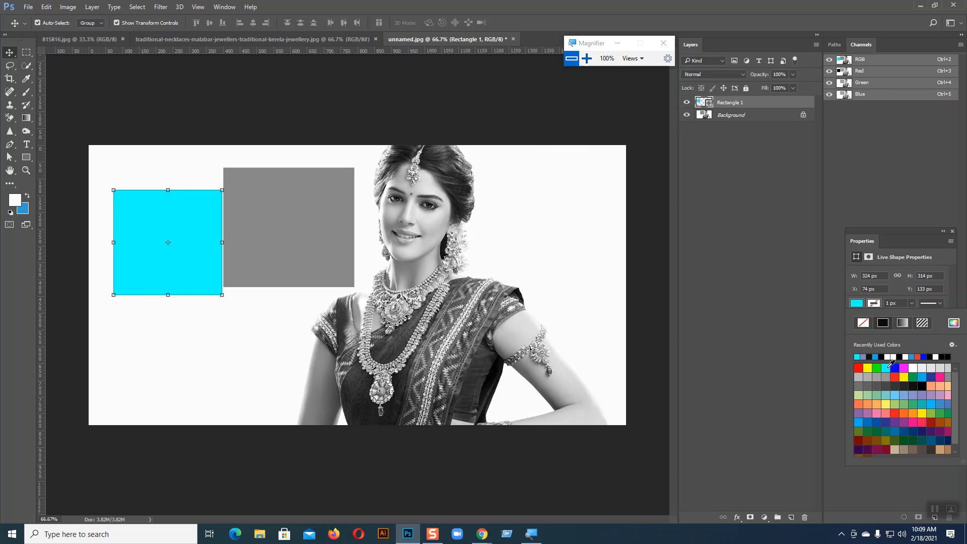
pyautogui.click(10, 53)
pyautogui.click(516, 226)
pyautogui.click(213, 227)
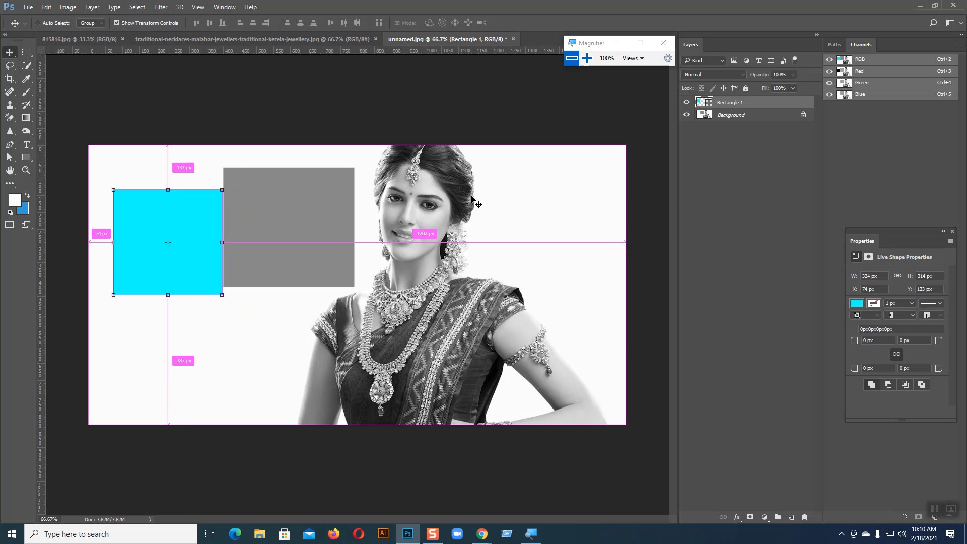
# Undo the rectangles and mode conversions back to the original full-color RGB portrait.
pyautogui.hotkey('ctrl', 'alt', 'z')
pyautogui.hotkey('ctrl', 'alt', 'z')
pyautogui.hotkey('ctrl', 'alt', 'z')
pyautogui.hotkey('ctrl', 'alt', 'z')
pyautogui.hotkey('ctrl', 'alt', 'z')
pyautogui.hotkey('ctrl', 'alt', 'z')
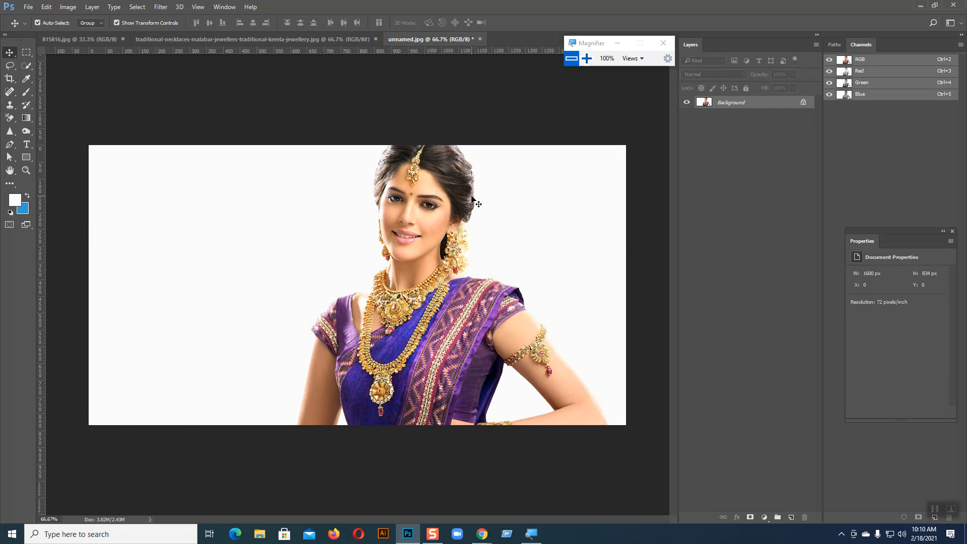
# Convert the portrait to Grayscale mode again, discarding its color information, and undo the conversion.
pyautogui.click(586, 59)
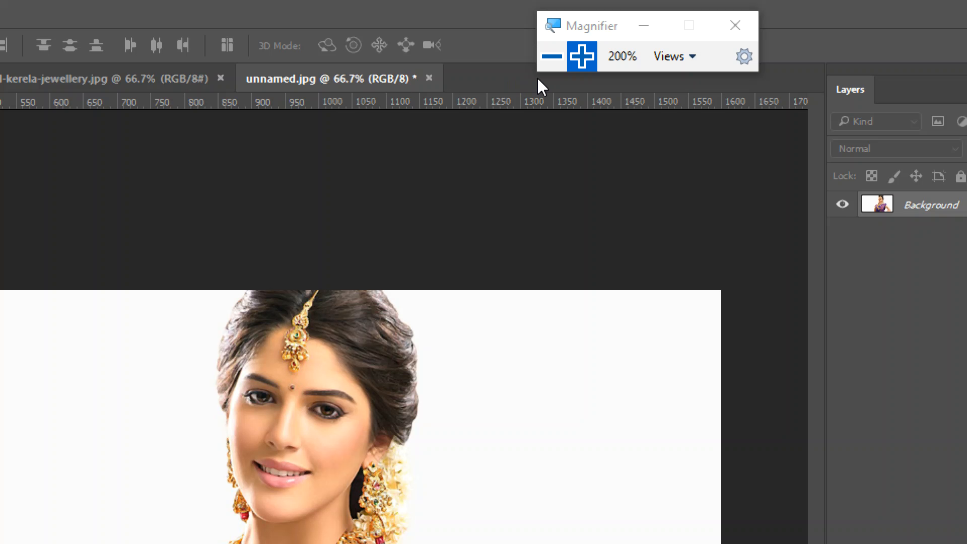
pyautogui.click(552, 56)
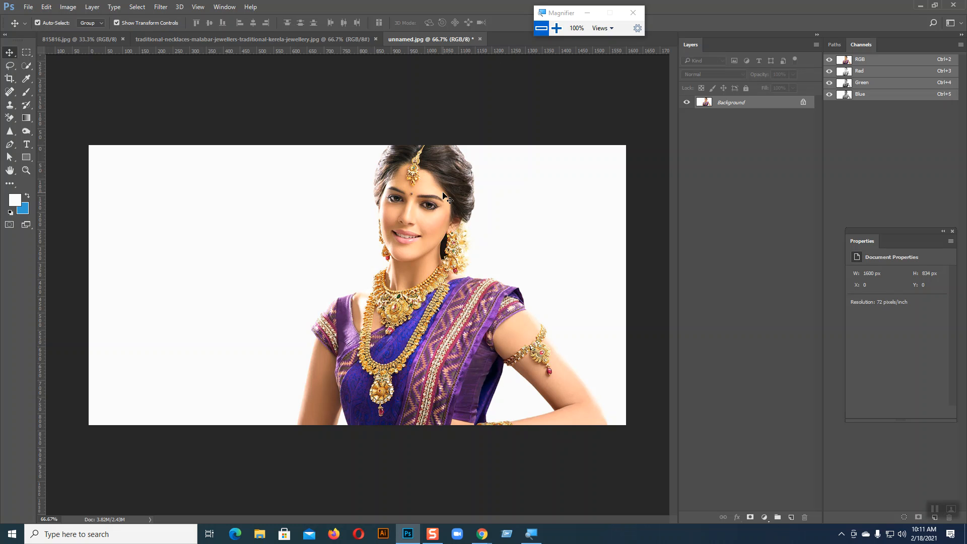
pyautogui.click(68, 7)
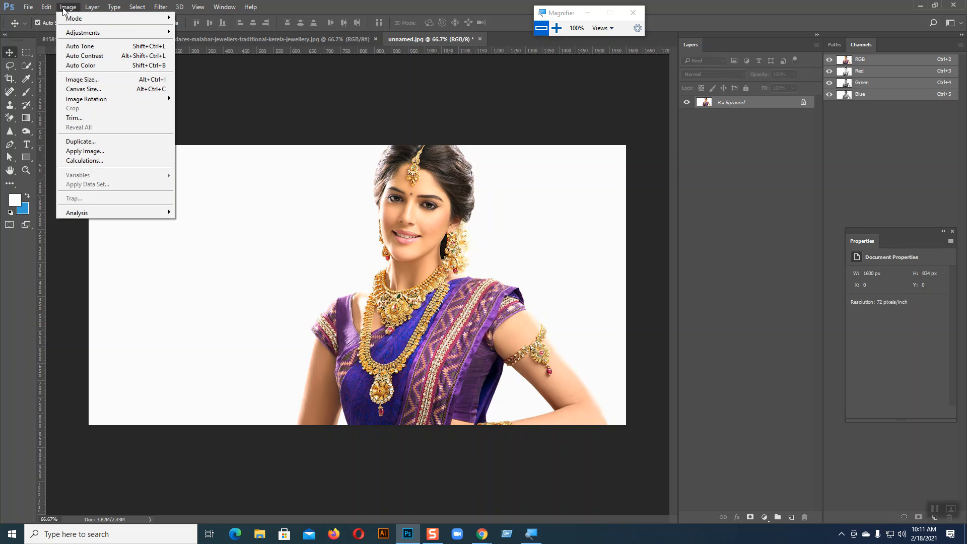
pyautogui.moveTo(77, 20)
pyautogui.click(202, 27)
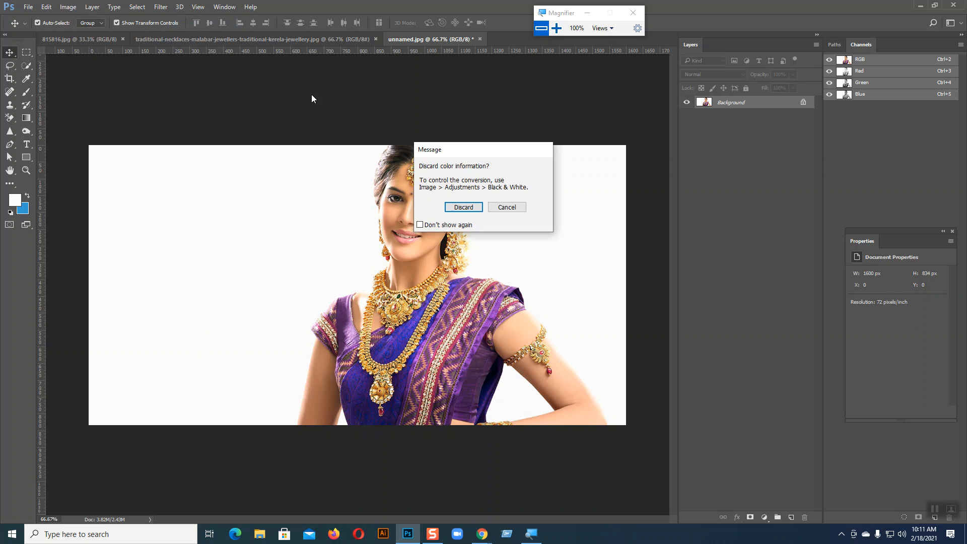
pyautogui.click(462, 208)
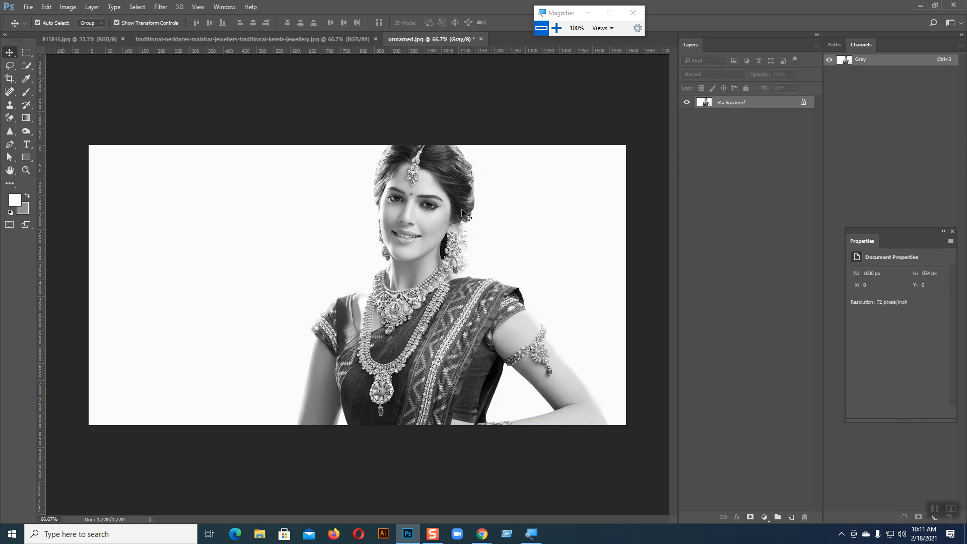
pyautogui.hotkey('ctrl', 'z')
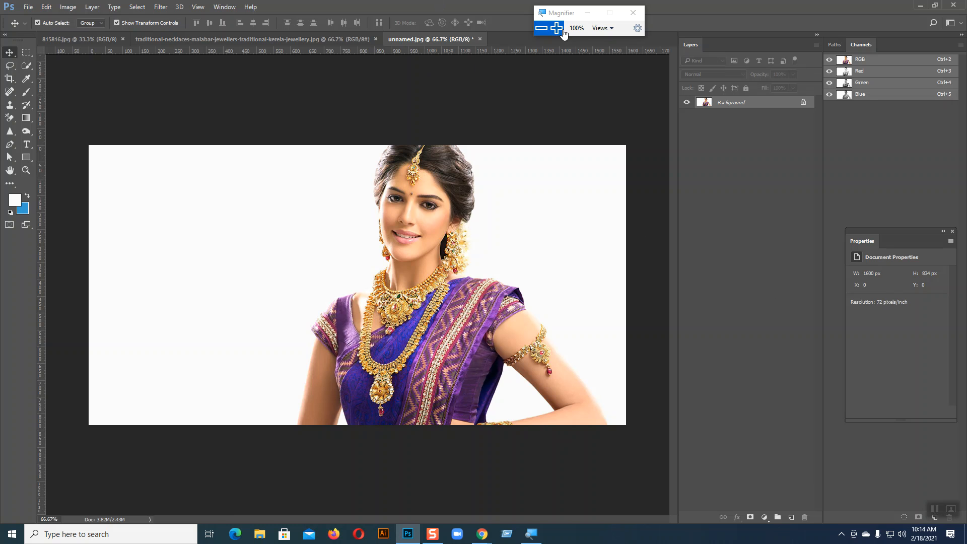
# Examine the color mode shown in the portrait's document title and the list of available color modes.
pyautogui.click(557, 28)
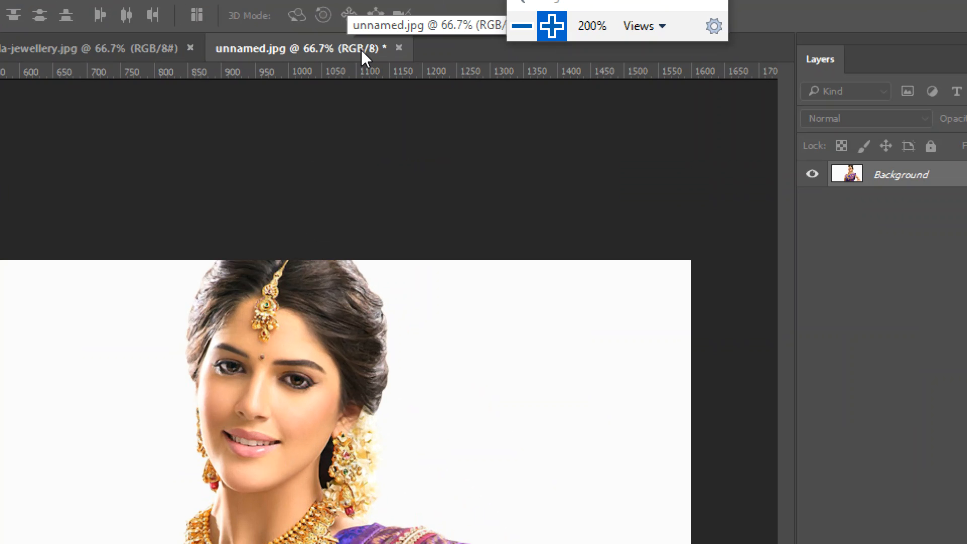
pyautogui.click(522, 26)
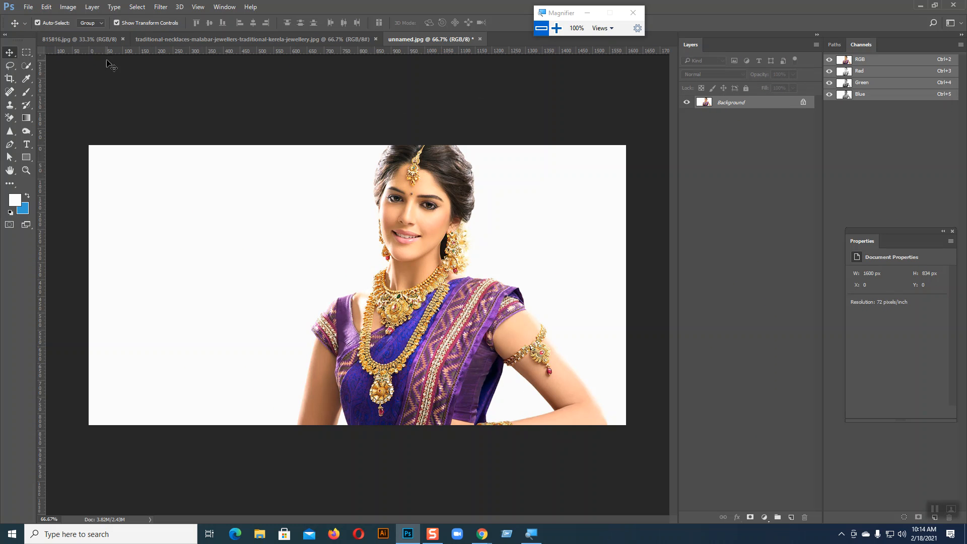
pyautogui.click(65, 8)
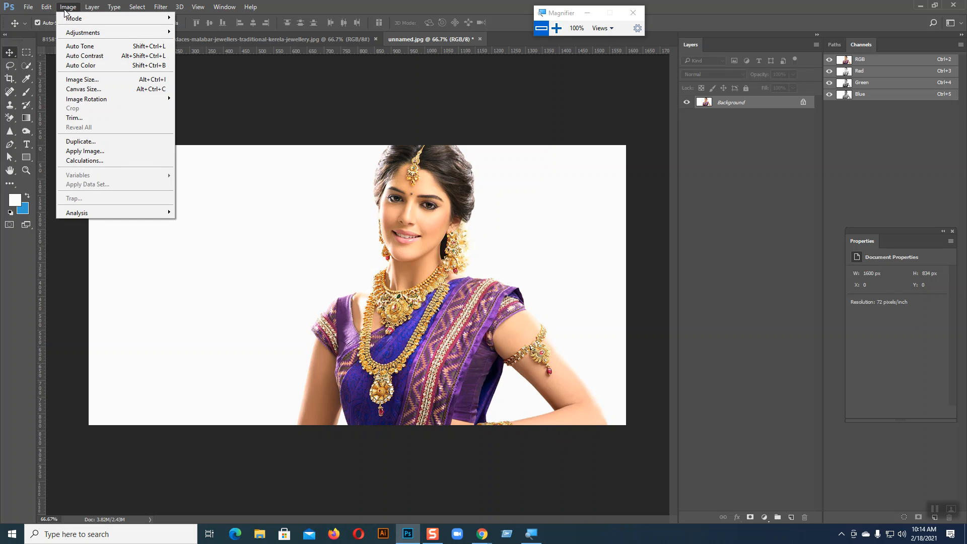
pyautogui.moveTo(73, 18)
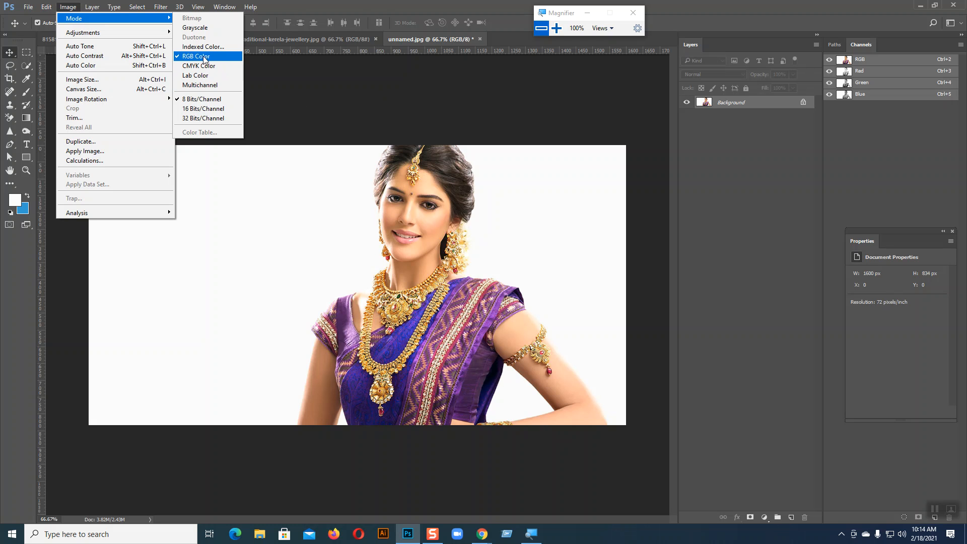
pyautogui.click(364, 195)
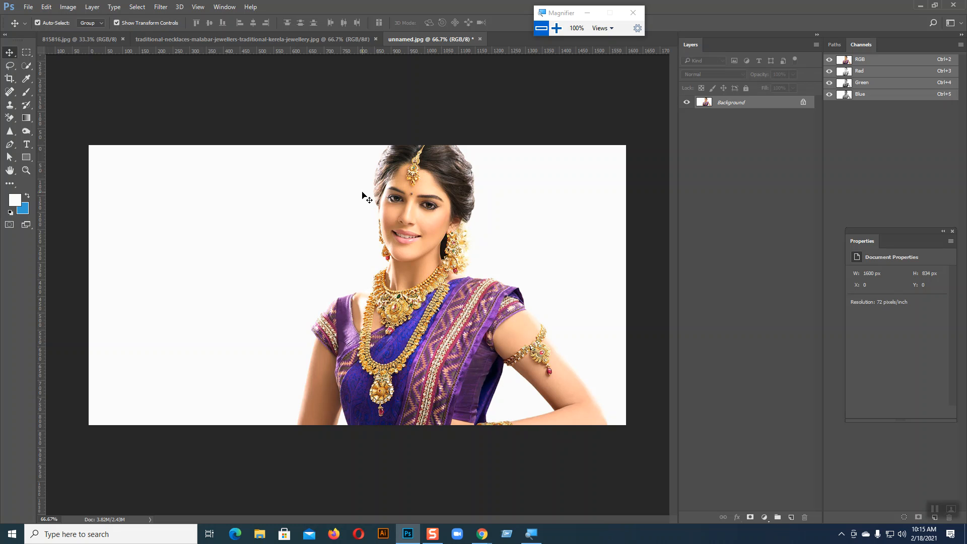
pyautogui.click(556, 28)
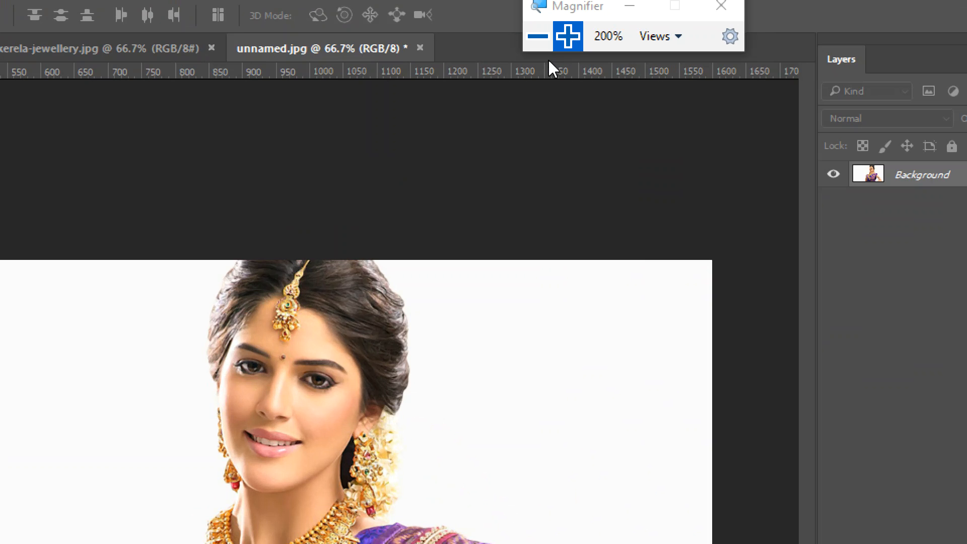
pyautogui.click(539, 36)
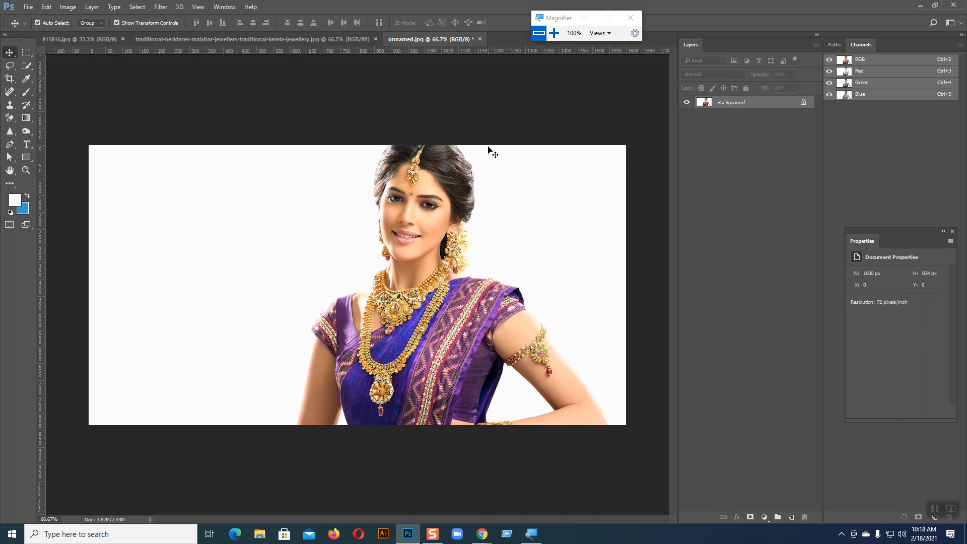
pyautogui.click(554, 33)
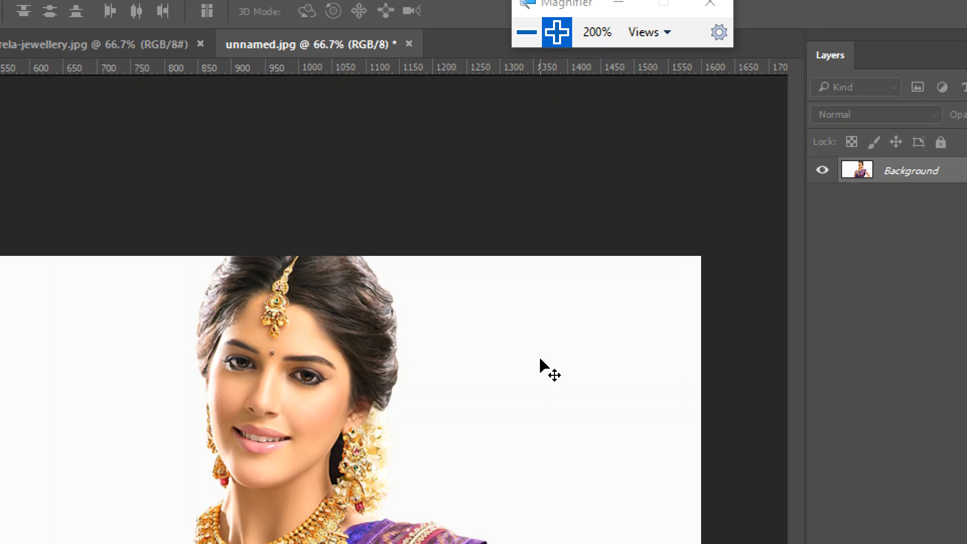
pyautogui.click(528, 34)
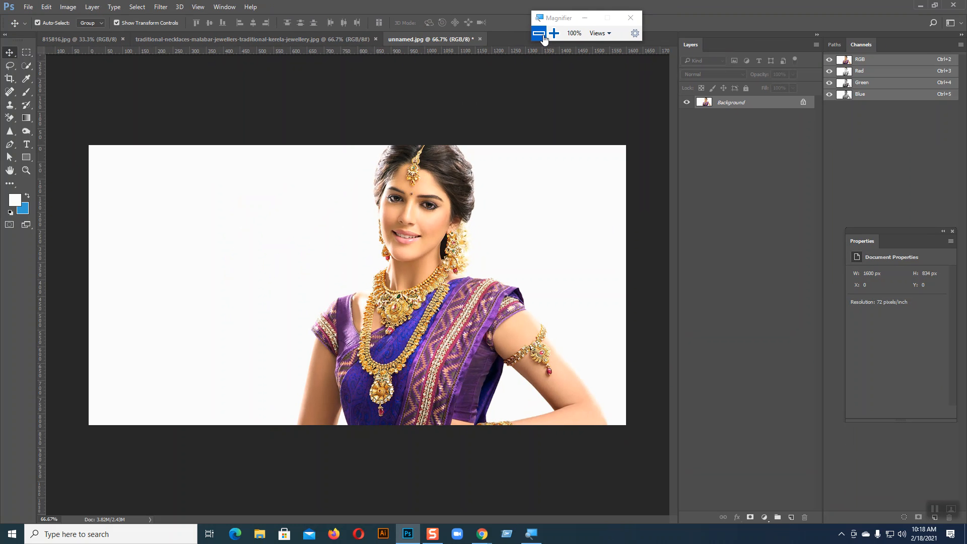
pyautogui.click(554, 34)
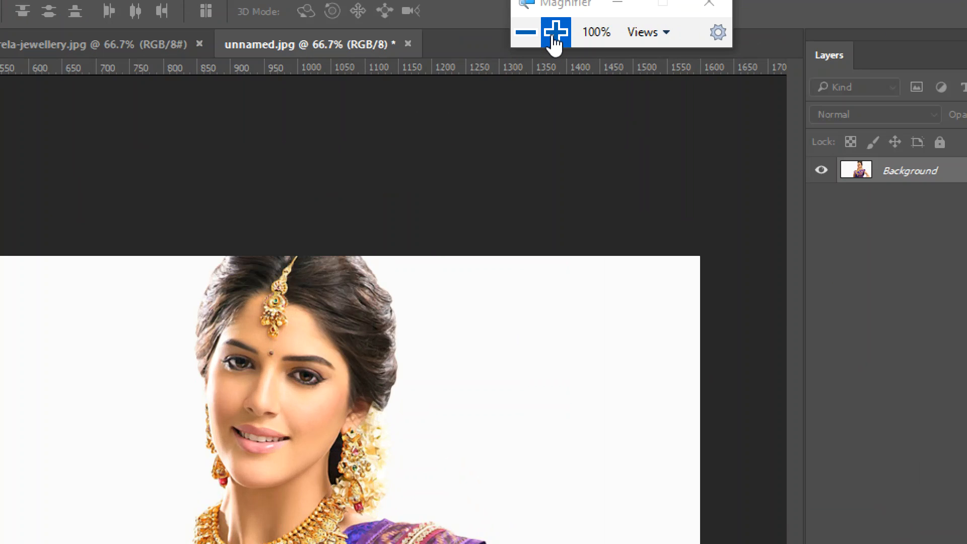
pyautogui.click(526, 33)
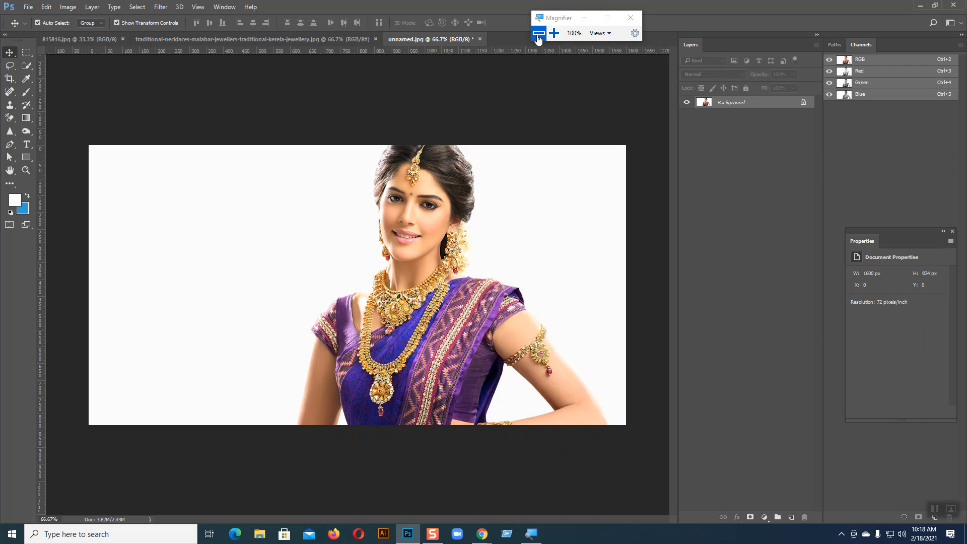
pyautogui.click(554, 34)
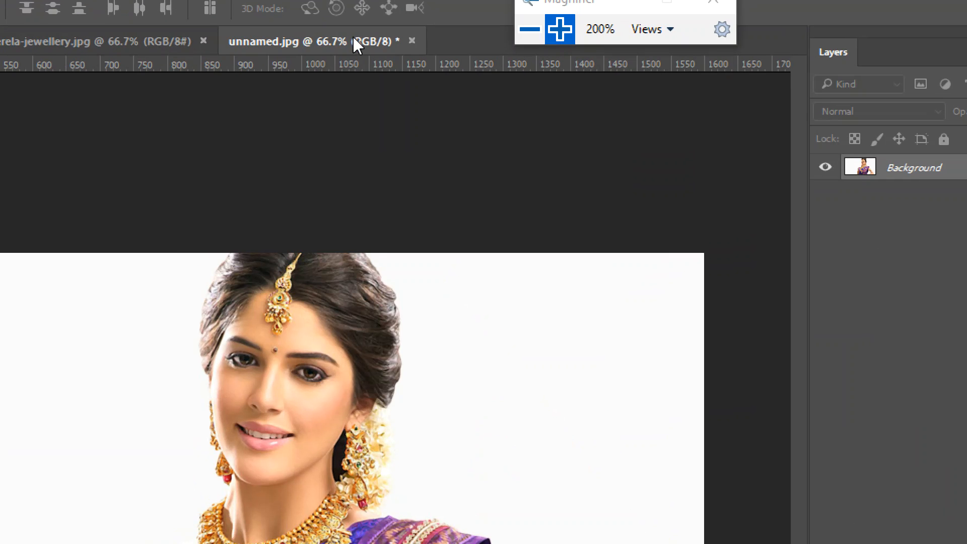
pyautogui.click(531, 43)
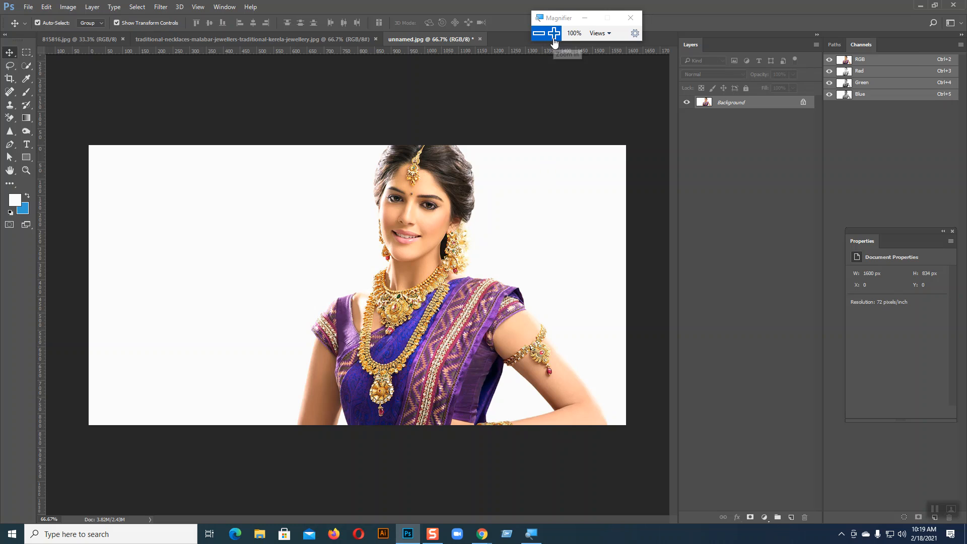
# Convert the portrait to CMYK Color mode with the U.S. Web Coated (SWOP) v2 profile and undo the conversion.
pyautogui.click(554, 33)
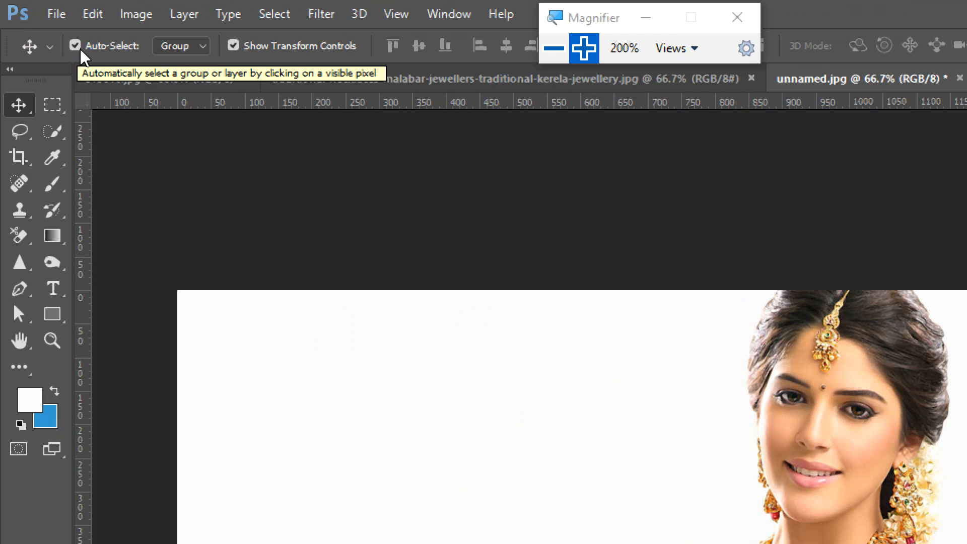
pyautogui.click(144, 13)
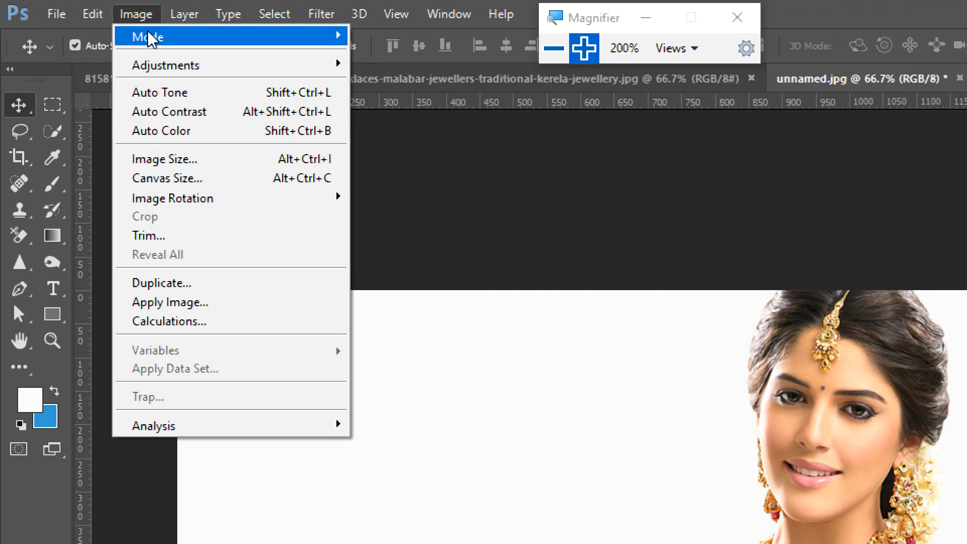
pyautogui.moveTo(151, 39)
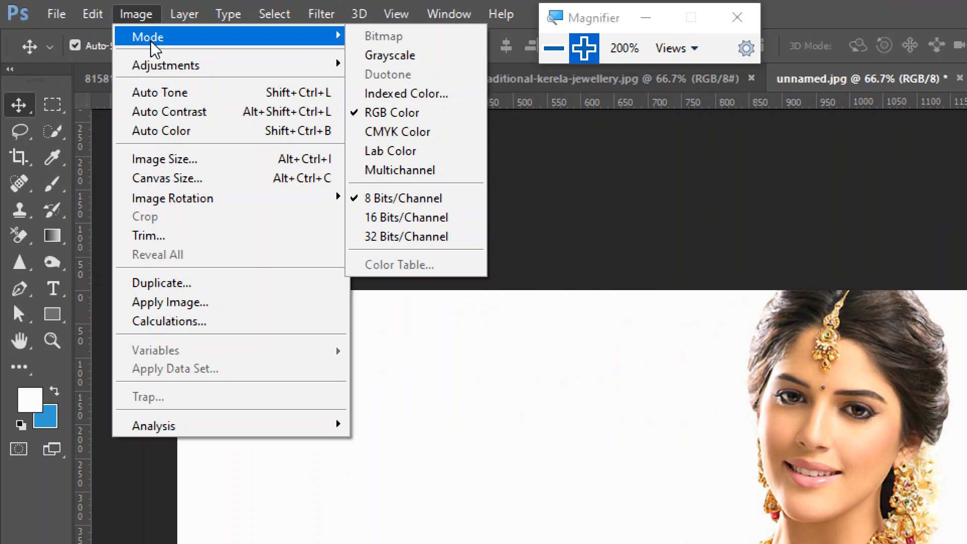
pyautogui.click(388, 132)
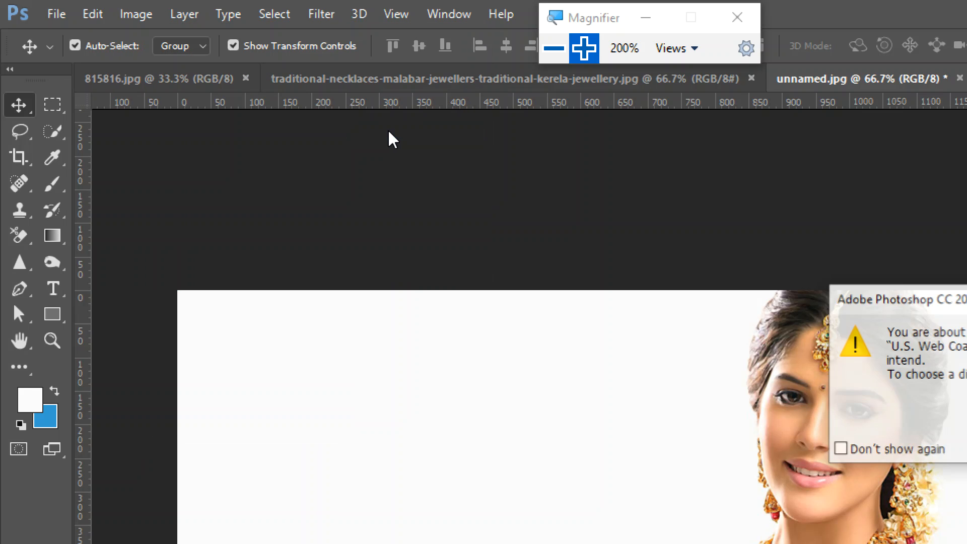
pyautogui.click(554, 49)
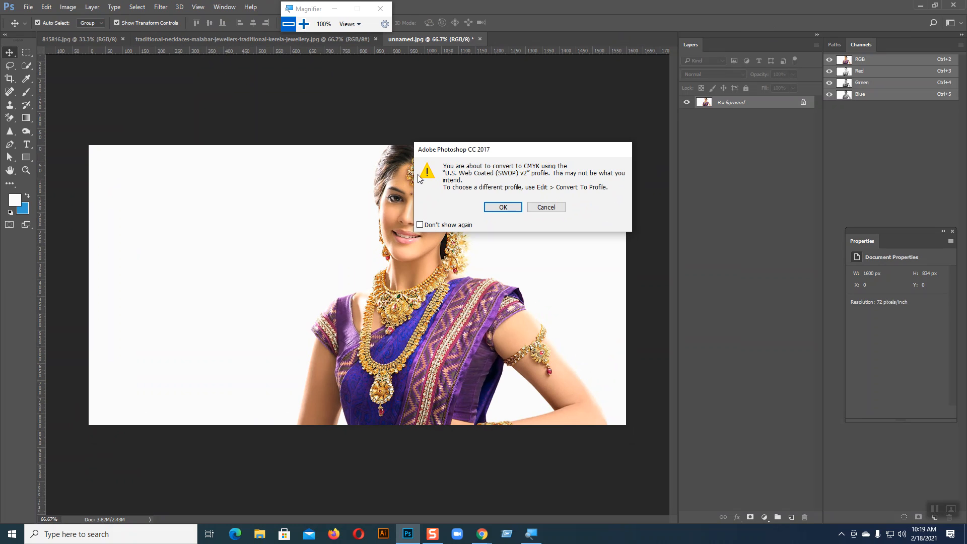
pyautogui.click(502, 207)
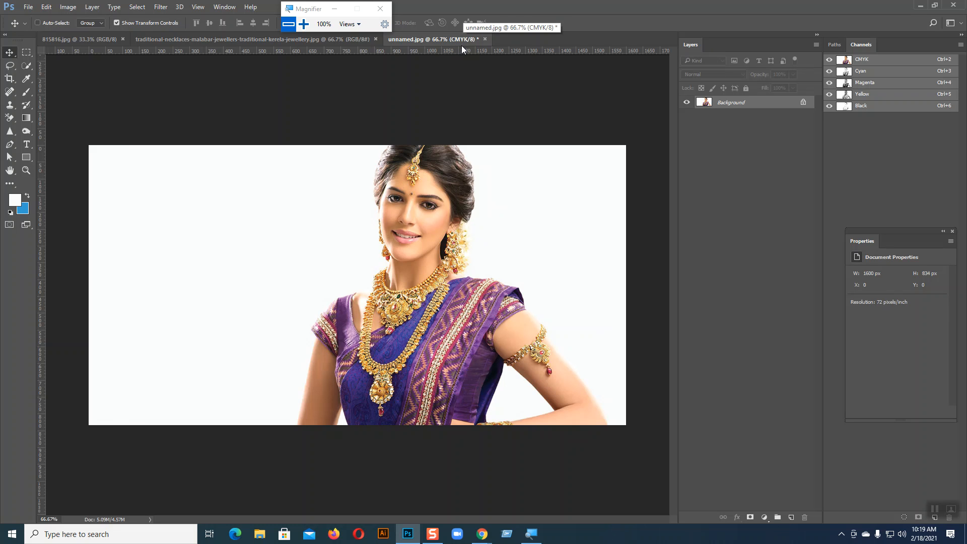
pyautogui.hotkey('ctrl', 'z')
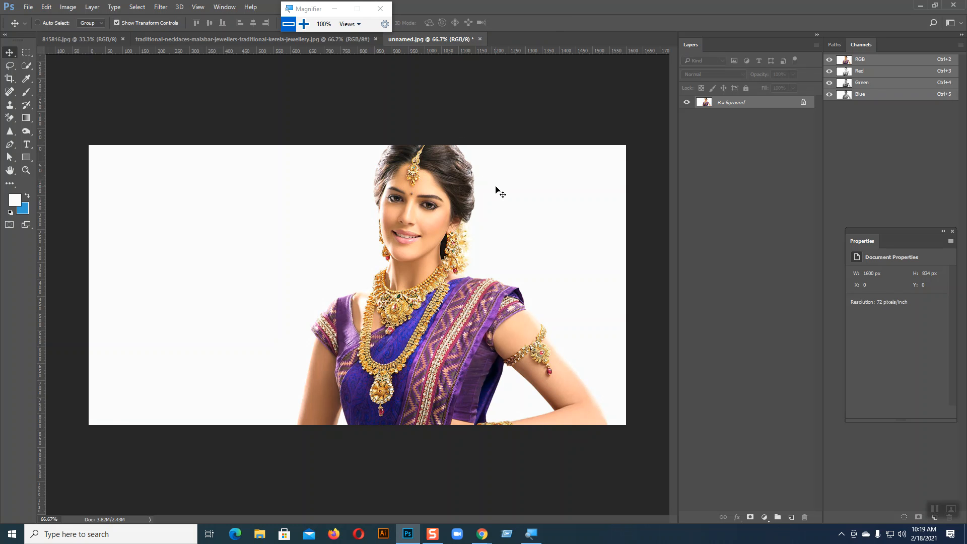
# Compare the woman's face at 200% in RGB and CMYK by converting the image to CMYK Color again and undoing it.
pyautogui.hotkey('ctrl', '+')
pyautogui.hotkey('ctrl', '+')
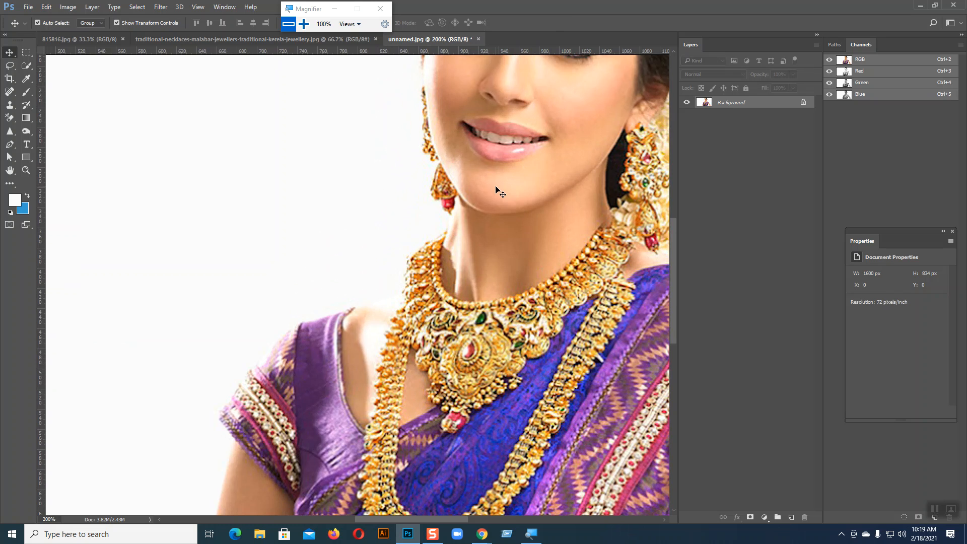
pyautogui.moveTo(537, 192); pyautogui.dragTo(381, 415)
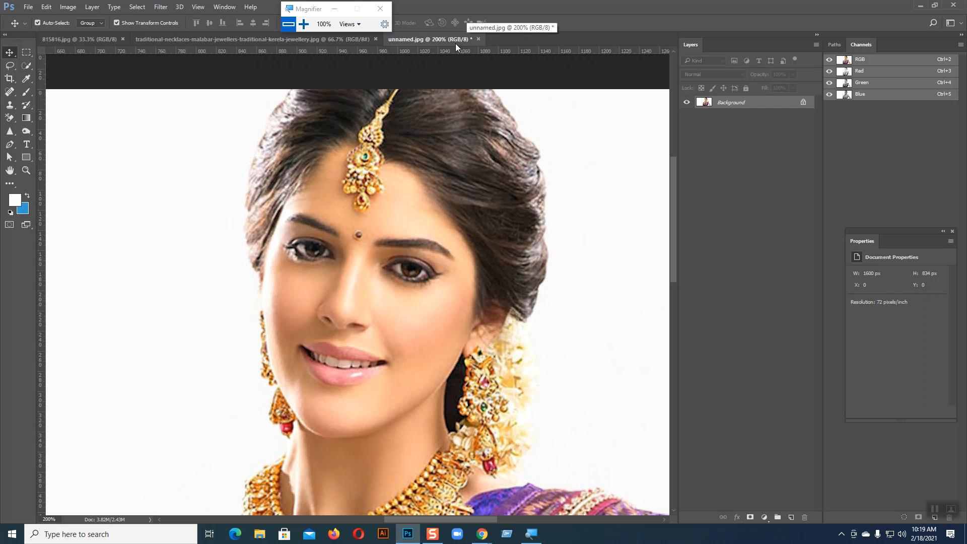
pyautogui.click(68, 7)
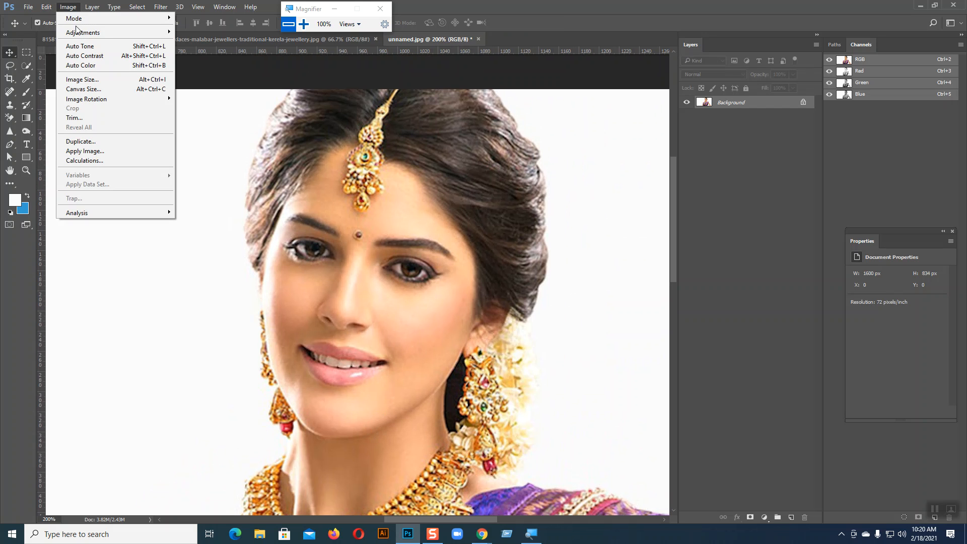
pyautogui.moveTo(83, 18)
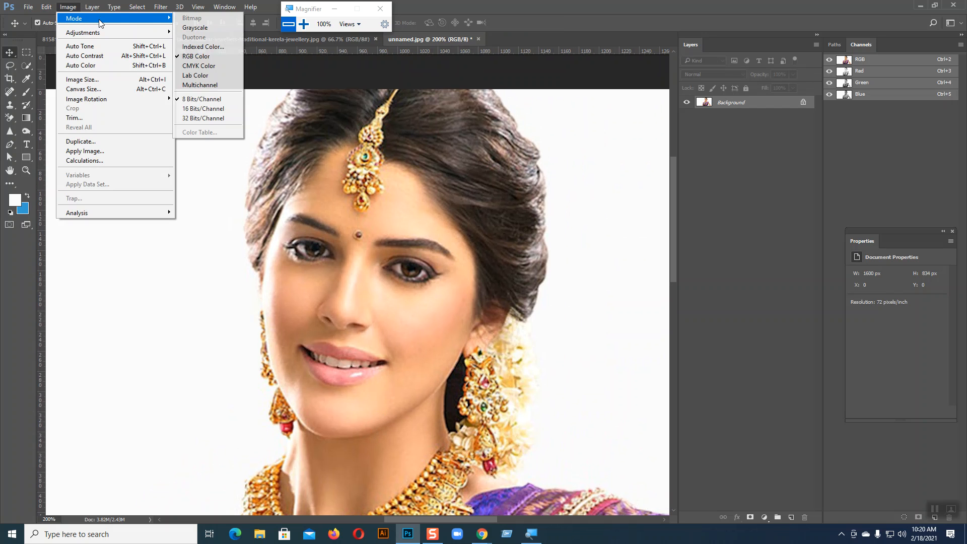
pyautogui.click(215, 66)
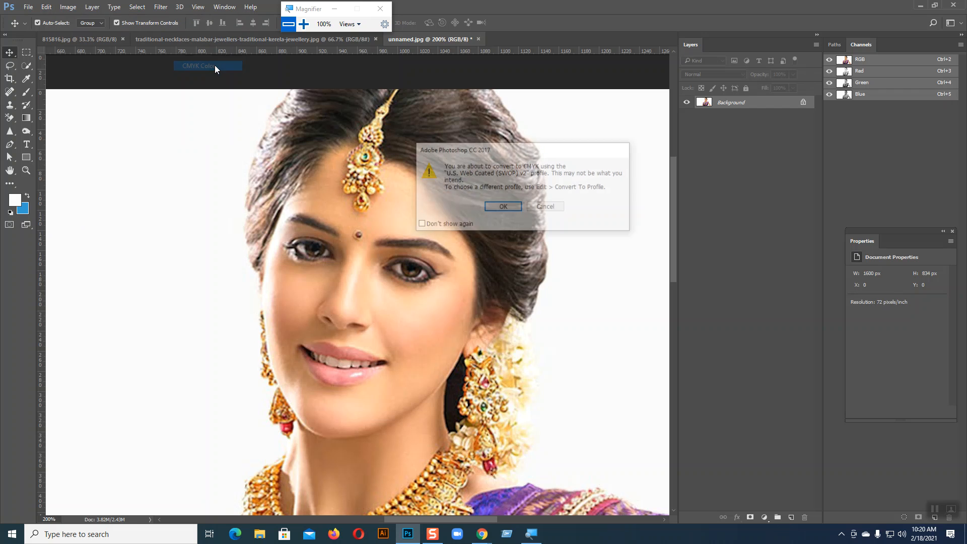
pyautogui.click(503, 208)
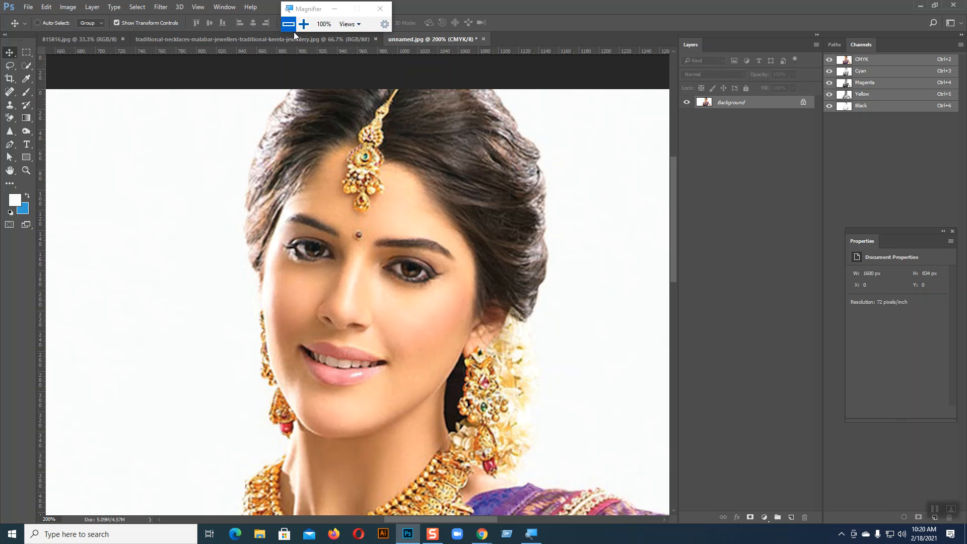
pyautogui.hotkey('ctrl', 'z')
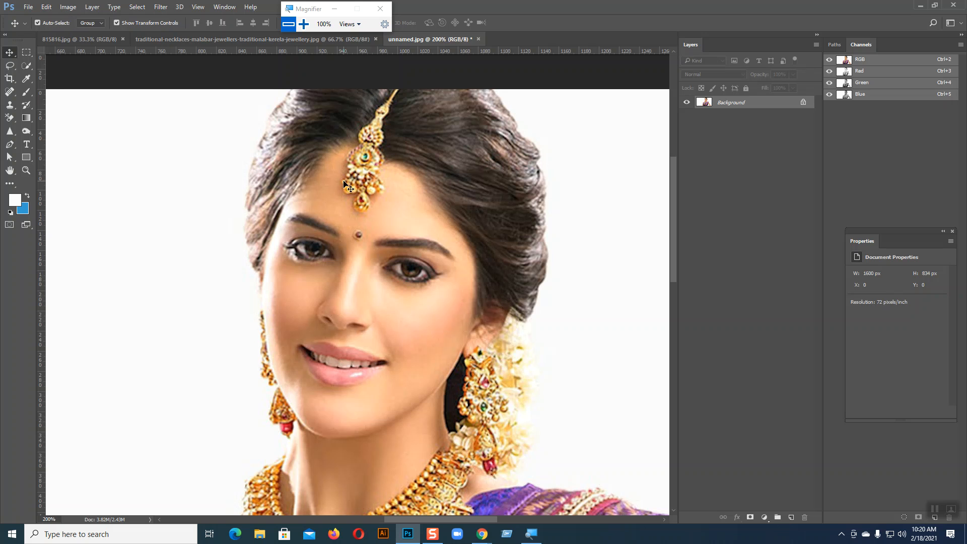
# Review the color modes available for the portrait, including CMYK Color, and return the view to 100%.
pyautogui.click(66, 6)
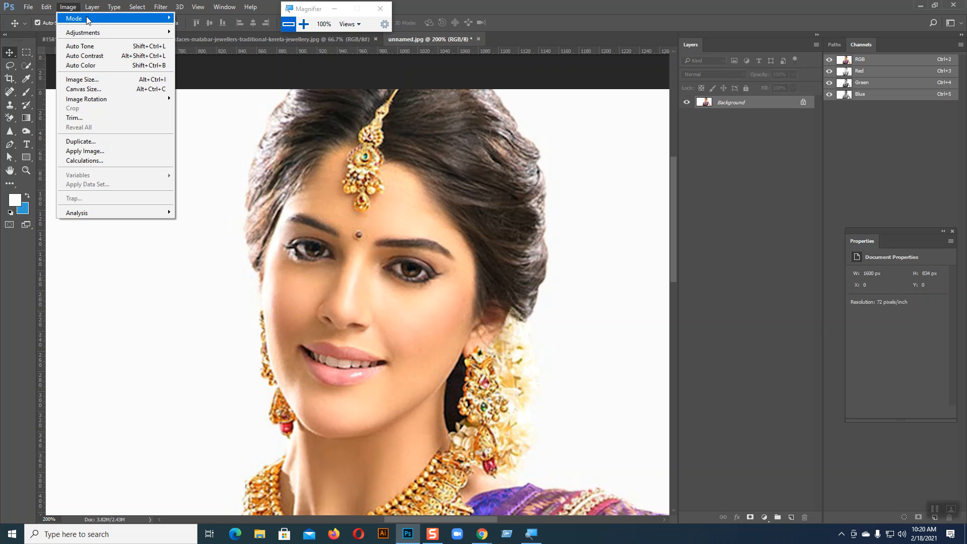
pyautogui.moveTo(90, 19)
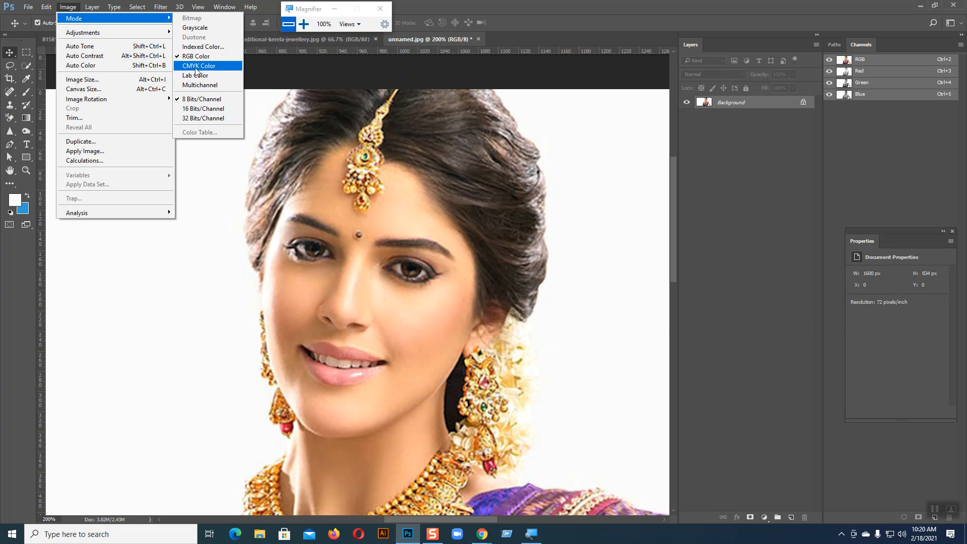
pyautogui.click(587, 253)
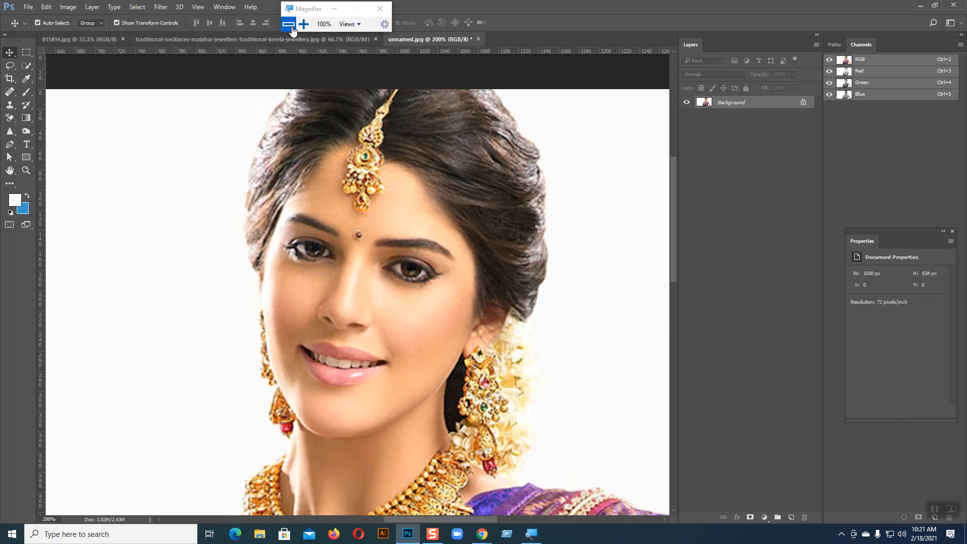
pyautogui.press('ctrl')
pyautogui.hotkey('ctrl', '-')
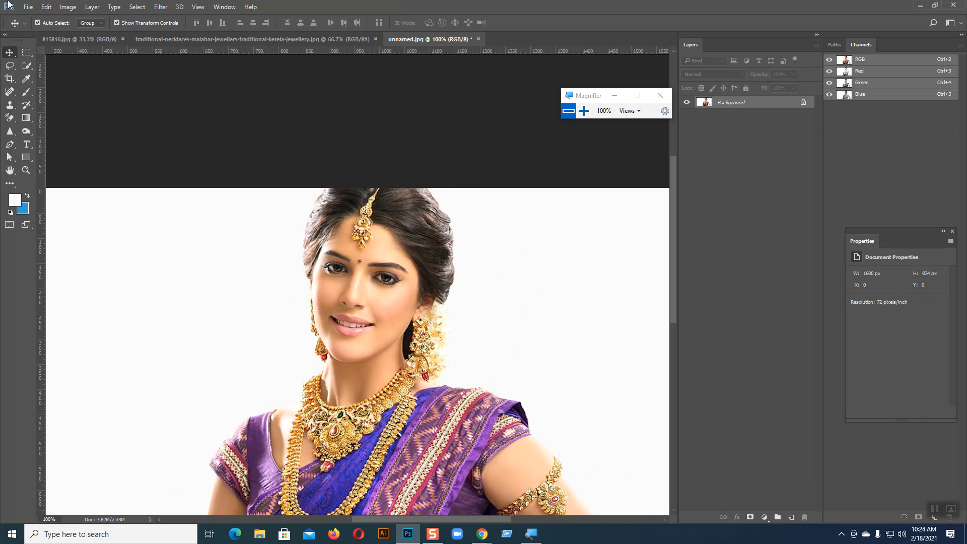
# Switch to the Google Meet call in Chrome, look through the participant list, and return to Photoshop.
pyautogui.click(68, 6)
pyautogui.click(482, 534)
pyautogui.click(458, 504)
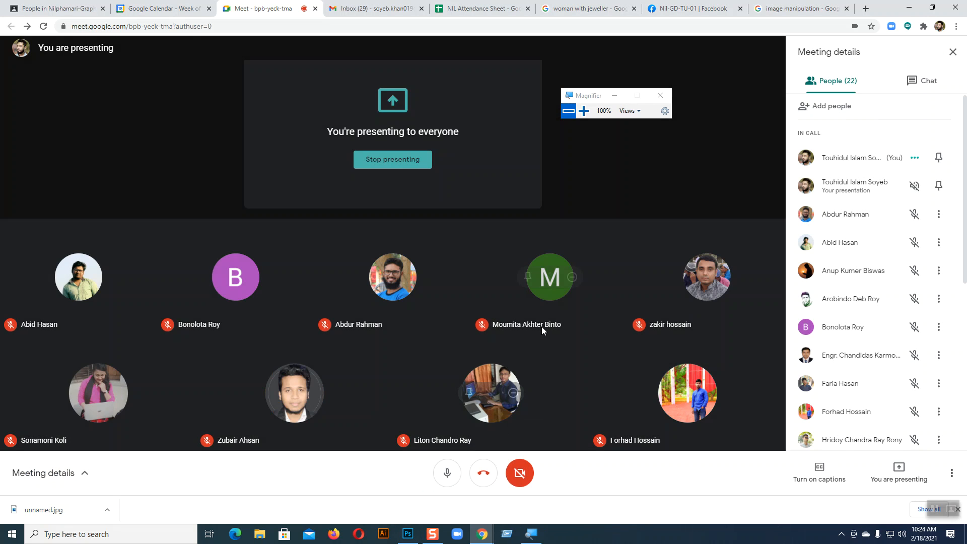
pyautogui.scroll(-5, 840, 290)
pyautogui.scroll(-1, 840, 291)
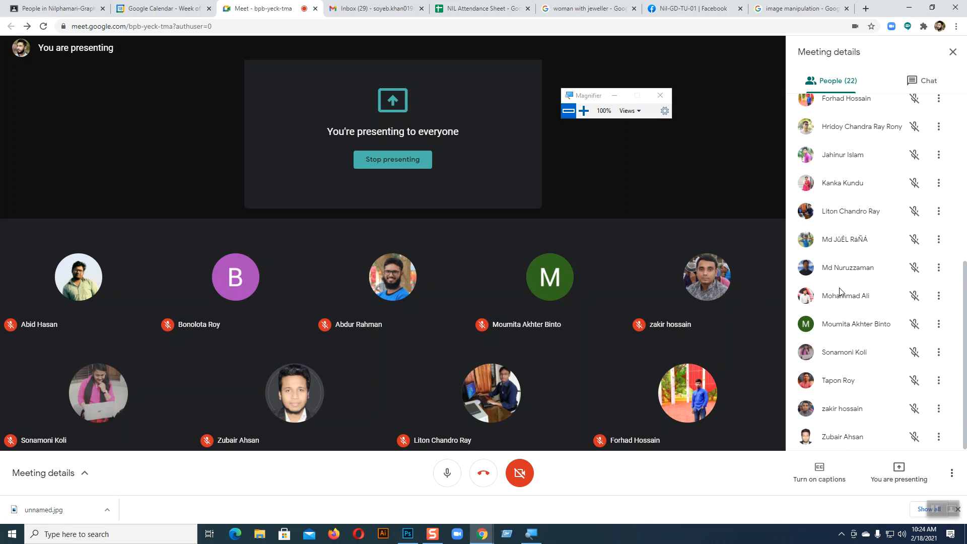
pyautogui.hotkey('alt', 'Tab')
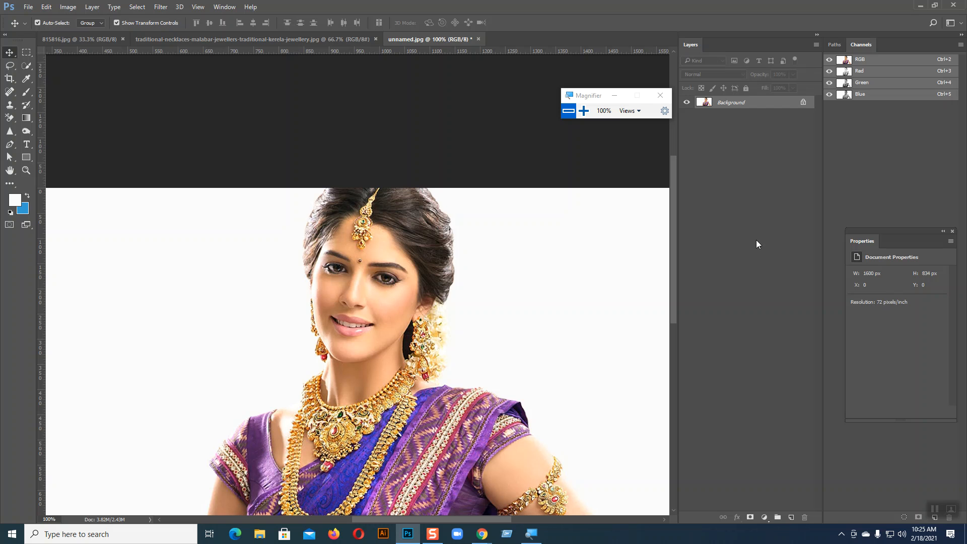
pyautogui.moveTo(482, 533)
pyautogui.click(459, 511)
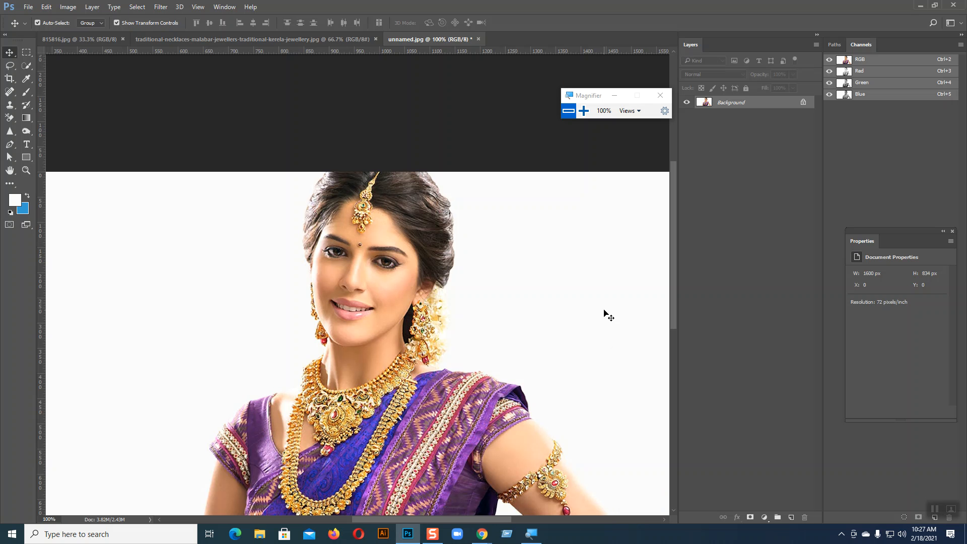
# Examine the enlarged list of color modes and bit depths, including Lab Color and Multichannel.
pyautogui.click(63, 7)
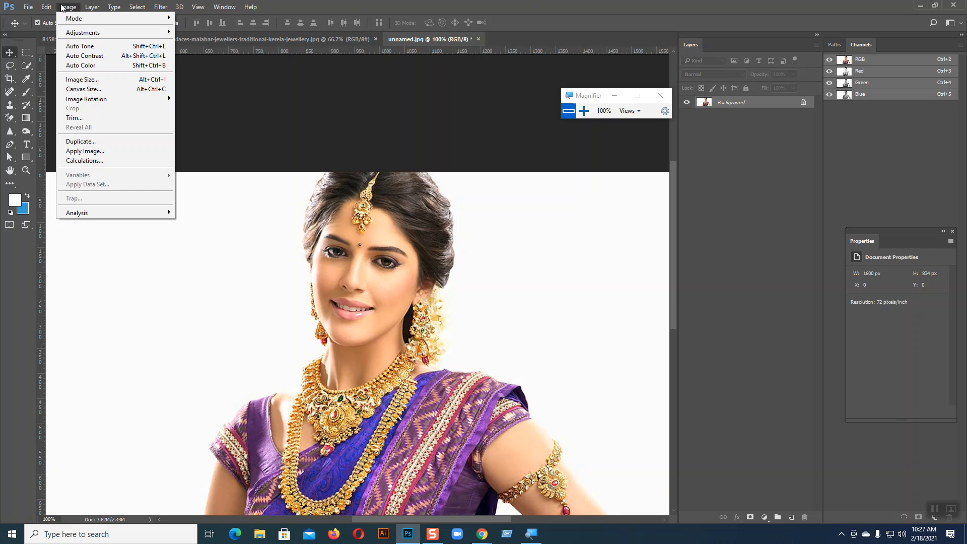
pyautogui.click(584, 111)
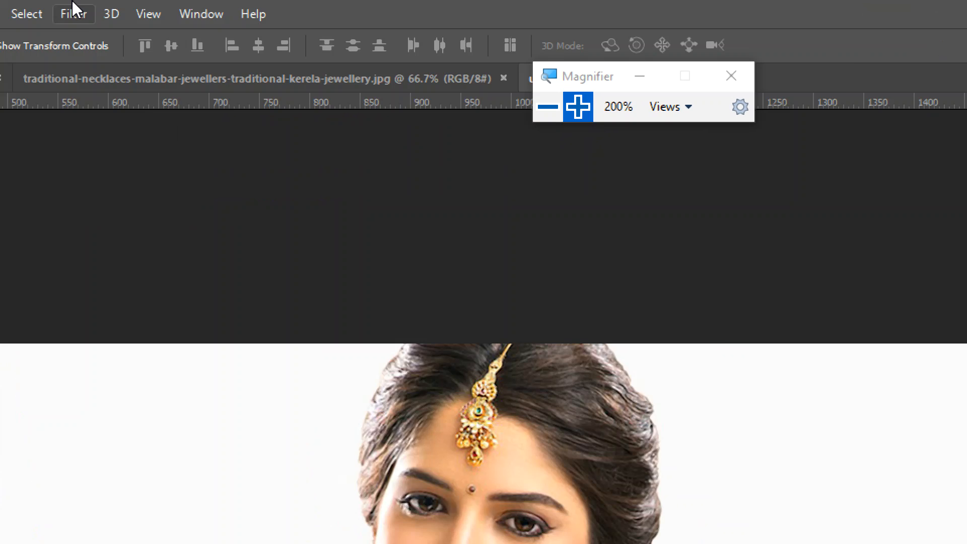
pyautogui.click(68, 7)
pyautogui.moveTo(47, 31)
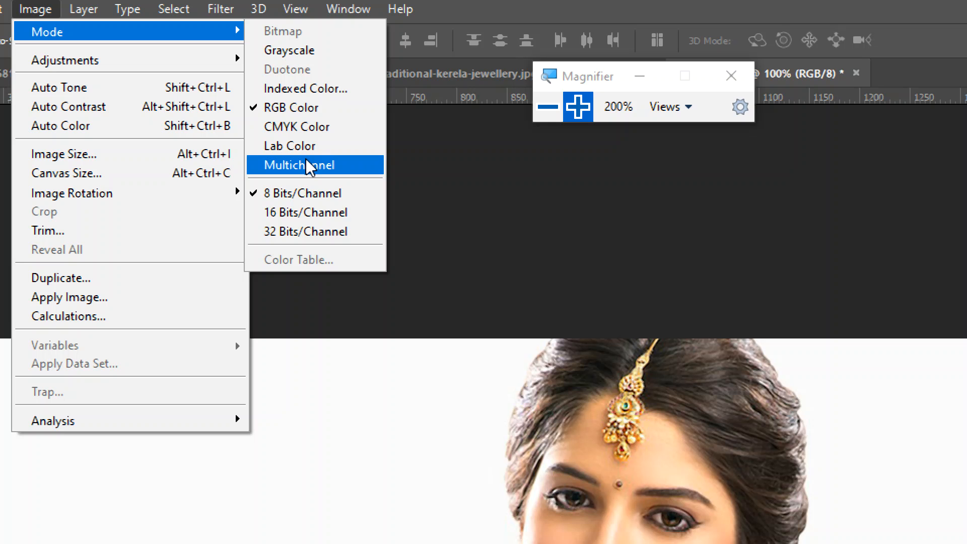
pyautogui.click(615, 251)
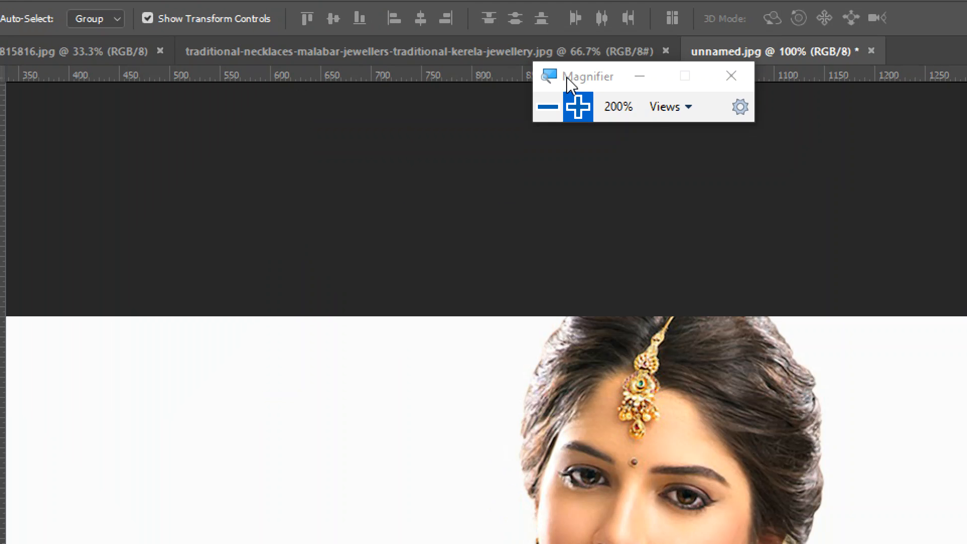
pyautogui.click(547, 107)
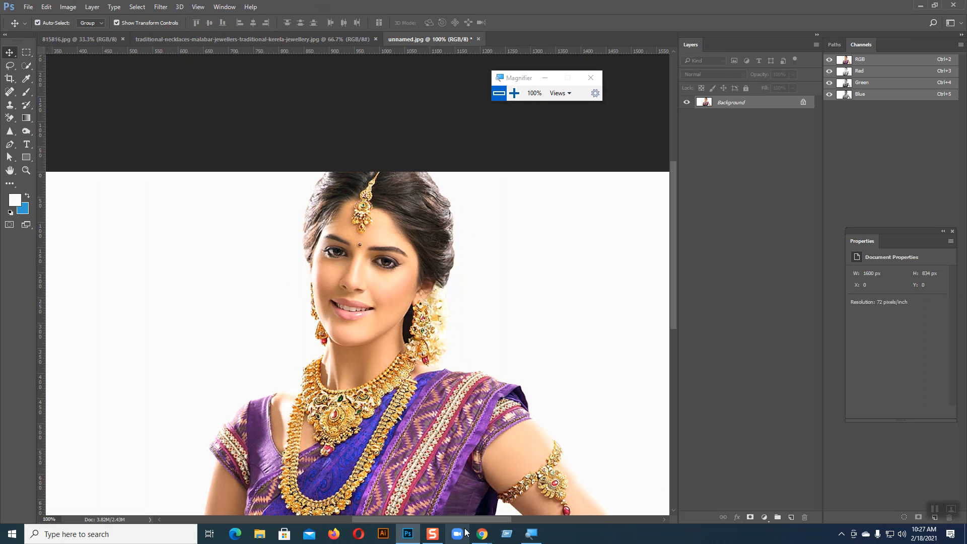
# Check the Google Meet call's participants once more and switch back to Photoshop.
pyautogui.moveTo(482, 534)
pyautogui.click(433, 496)
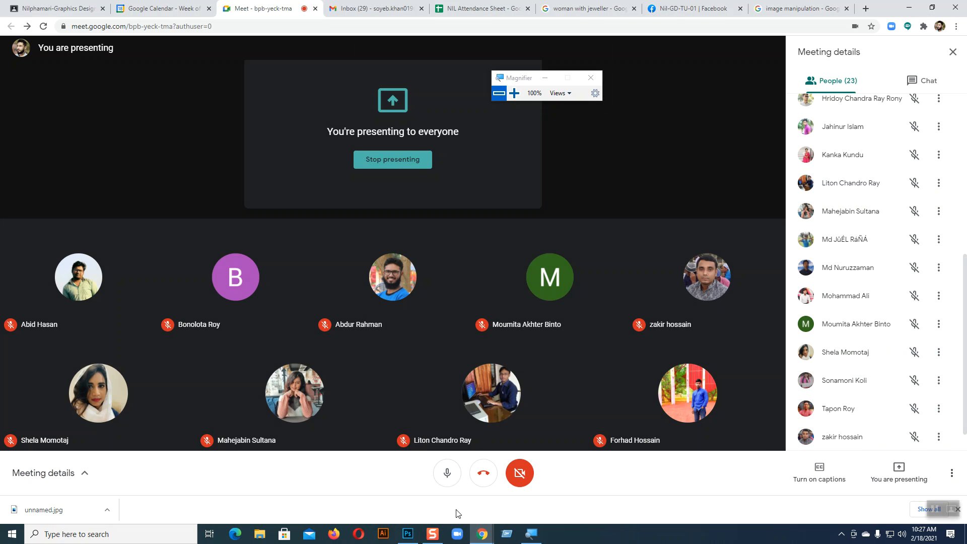
pyautogui.click(417, 535)
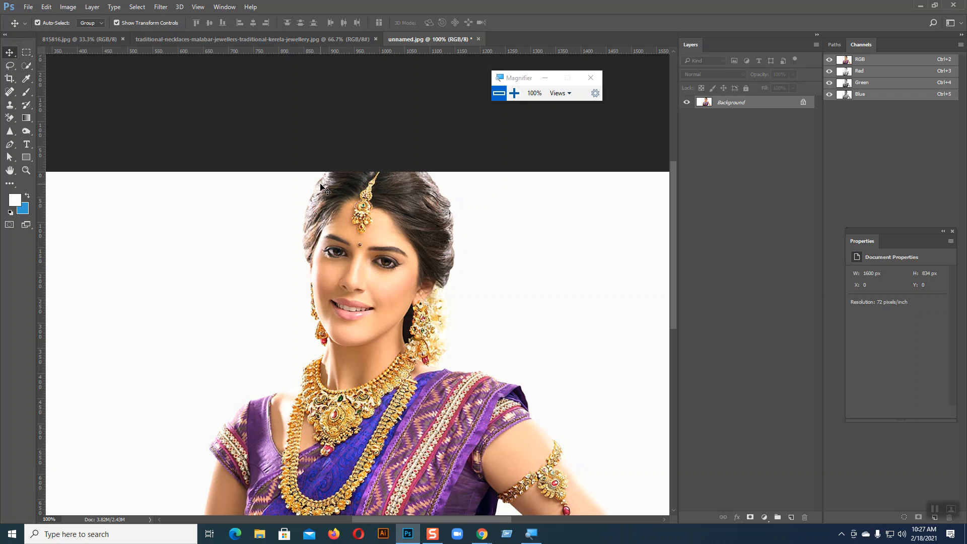
# Examine the enlarged list of image adjustments, from Brightness/Contrast, Levels, Curves and Exposure down to Equalize.
pyautogui.click(62, 6)
pyautogui.click(513, 93)
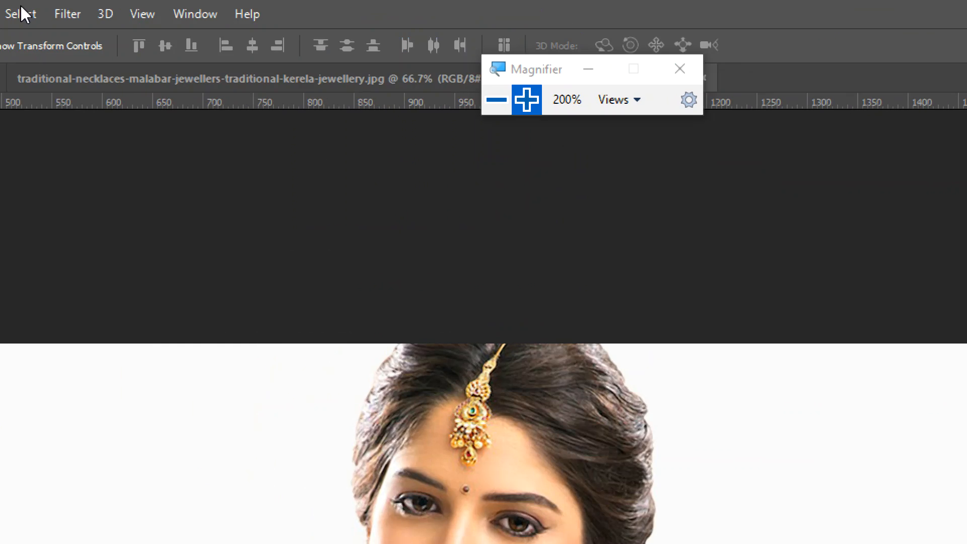
pyautogui.click(135, 15)
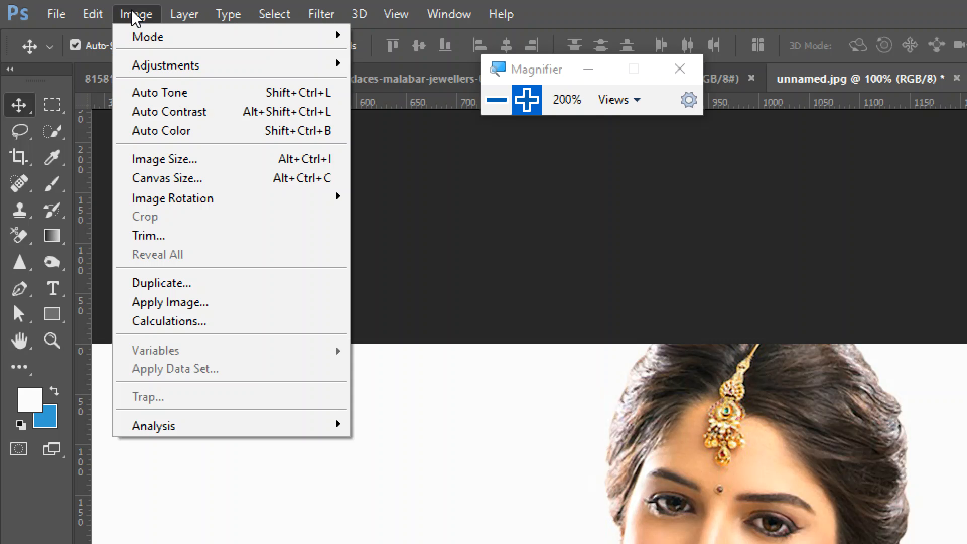
pyautogui.moveTo(168, 69)
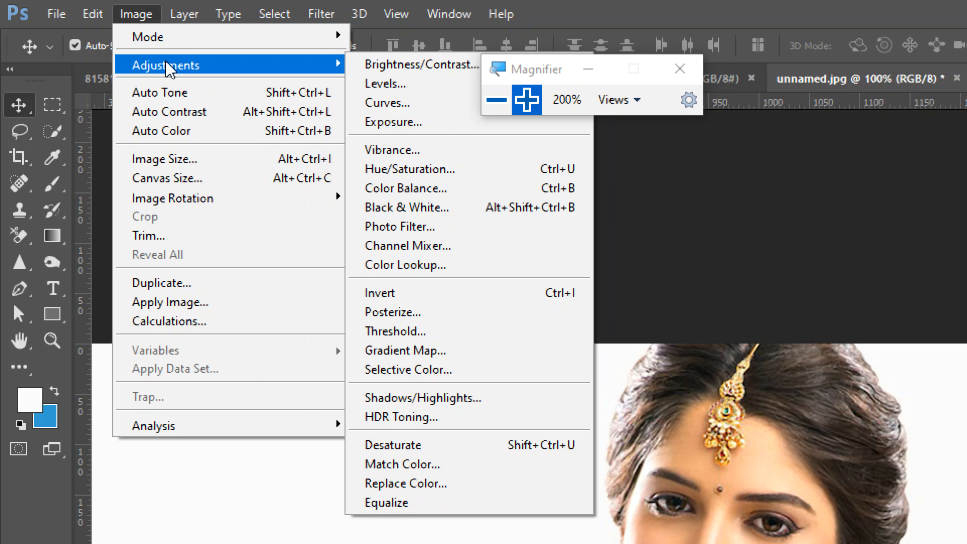
pyautogui.moveTo(193, 43)
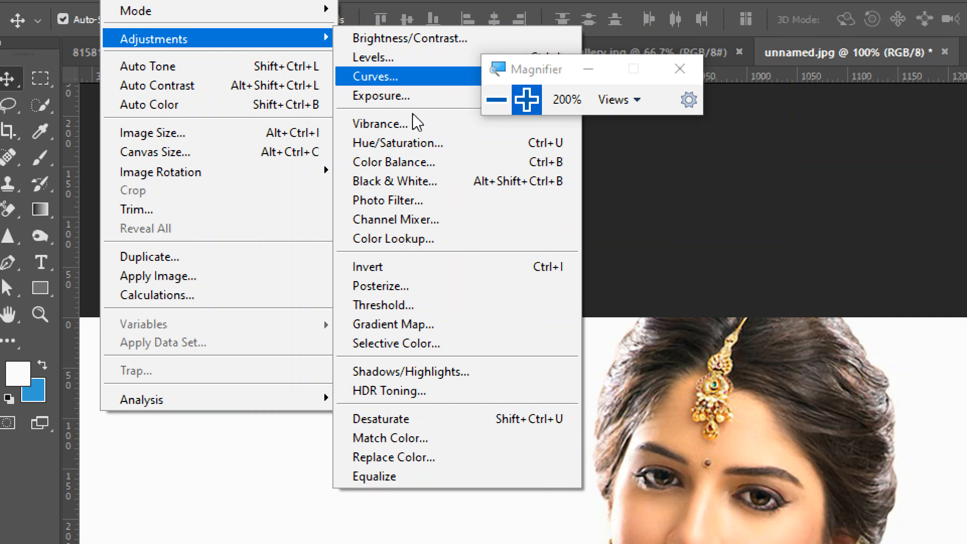
pyautogui.moveTo(429, 6)
pyautogui.moveTo(123, 2)
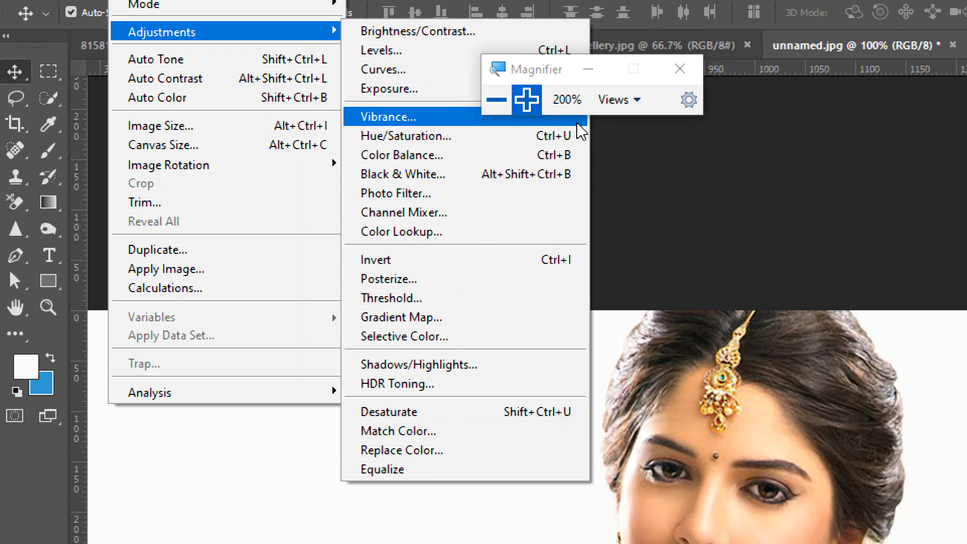
pyautogui.click(509, 93)
pyautogui.moveTo(259, 51); pyautogui.dragTo(412, 85)
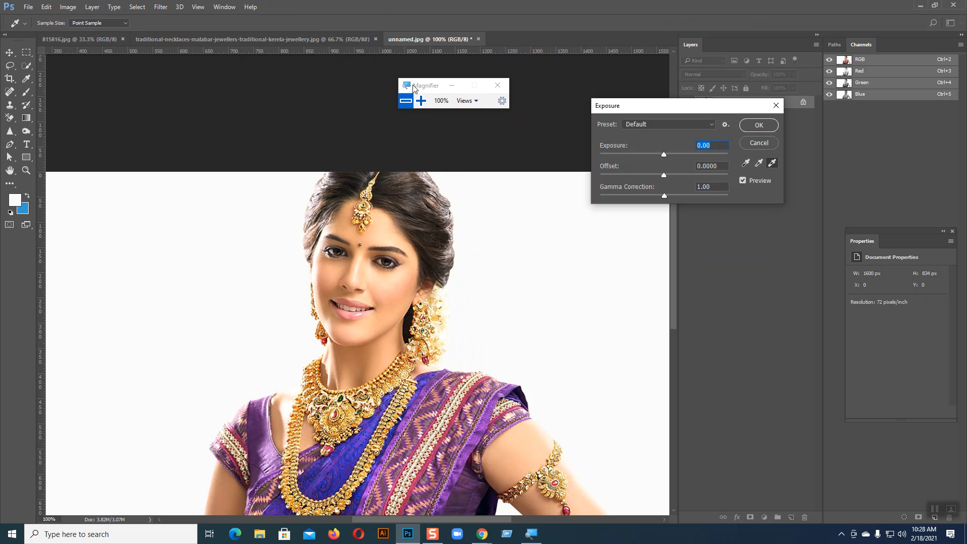
pyautogui.click(754, 146)
# Switch to the 815816.jpg document and briefly inspect the portrait at 200% screen magnification.
pyautogui.click(300, 38)
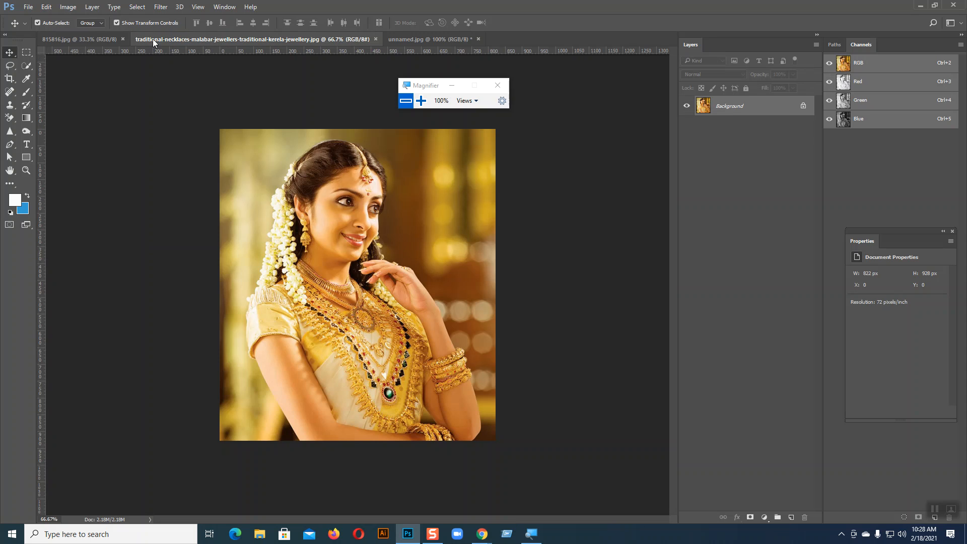
pyautogui.click(114, 39)
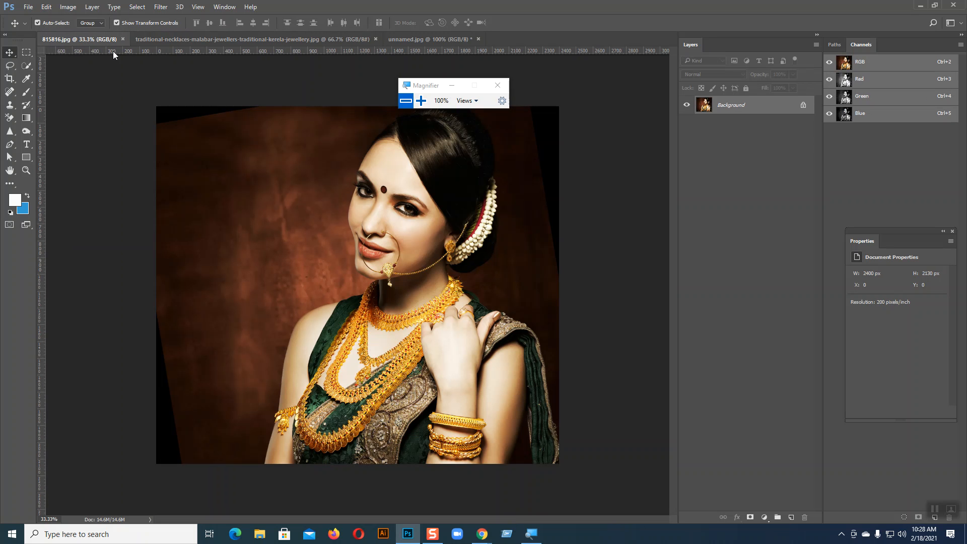
pyautogui.click(421, 101)
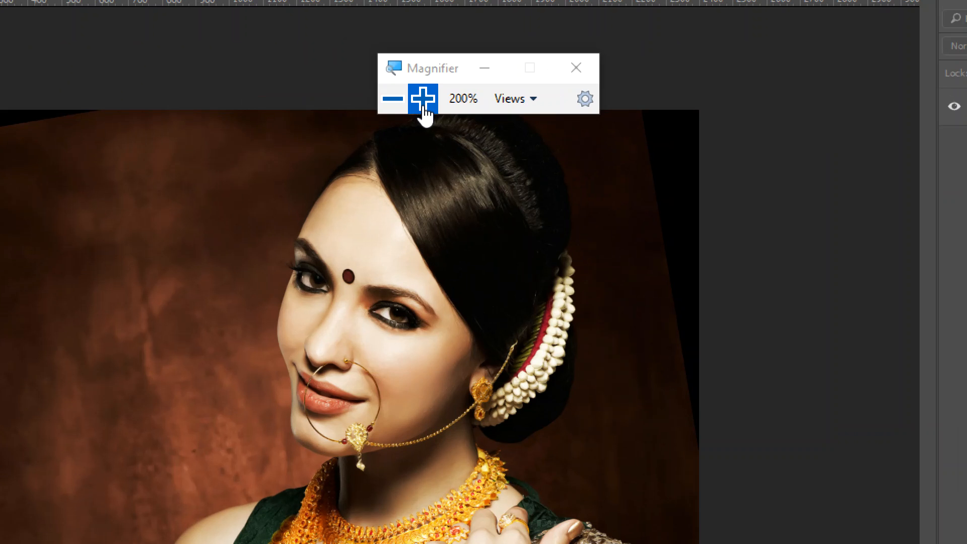
pyautogui.click(405, 101)
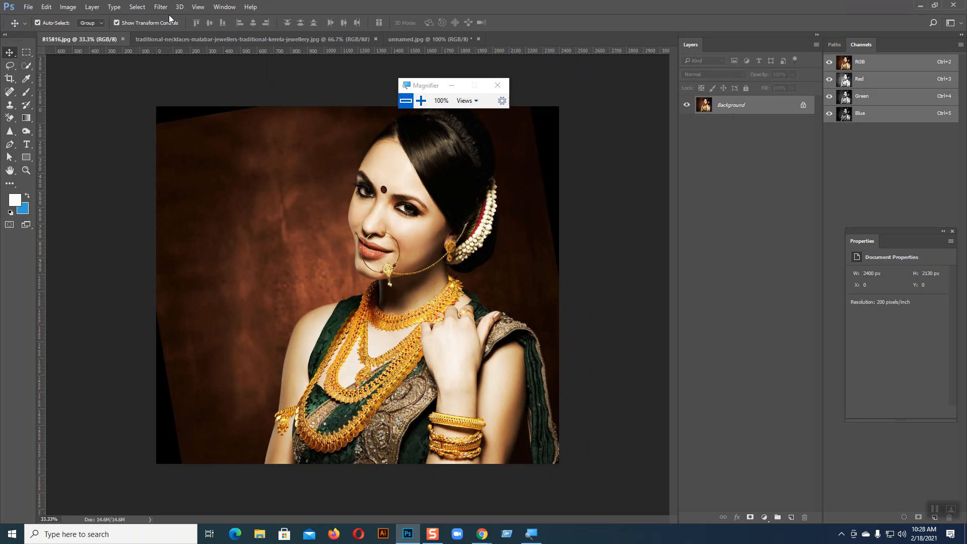
# Open the Brightness/Contrast adjustment for the 815816.jpg portrait and enlarge the image to 50% with the face in clear view.
pyautogui.click(68, 7)
pyautogui.moveTo(75, 33)
pyautogui.click(194, 32)
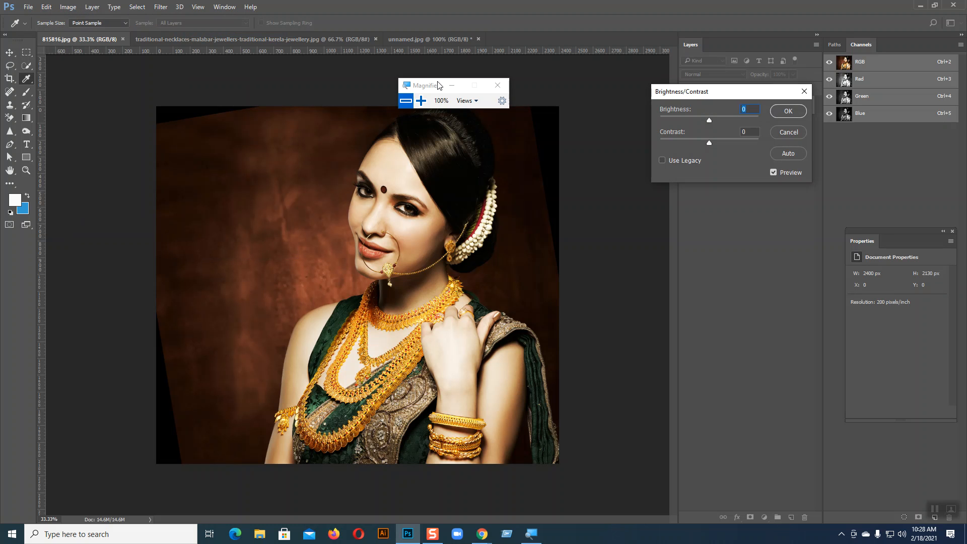
pyautogui.moveTo(429, 86); pyautogui.dragTo(169, 67)
pyautogui.moveTo(697, 98); pyautogui.dragTo(570, 74)
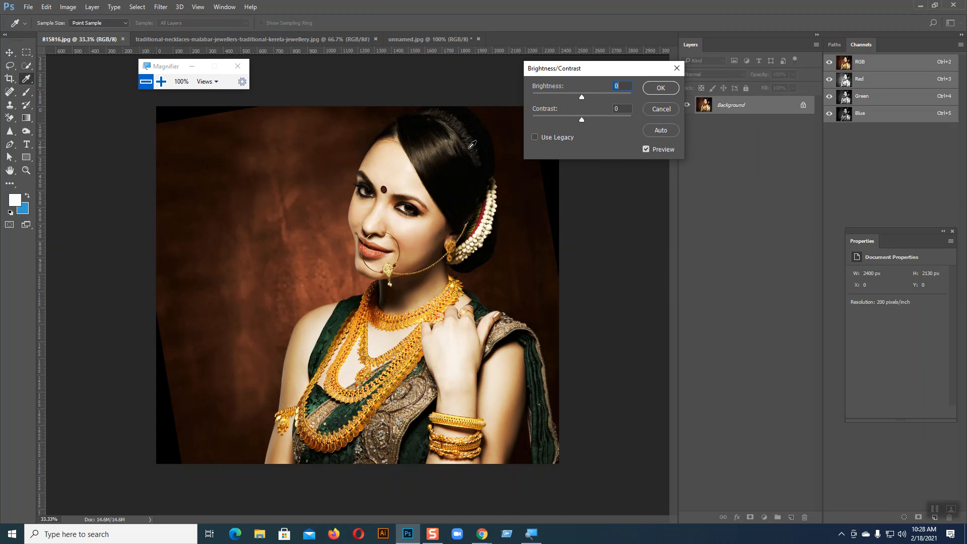
pyautogui.hotkey('ctrl', '+')
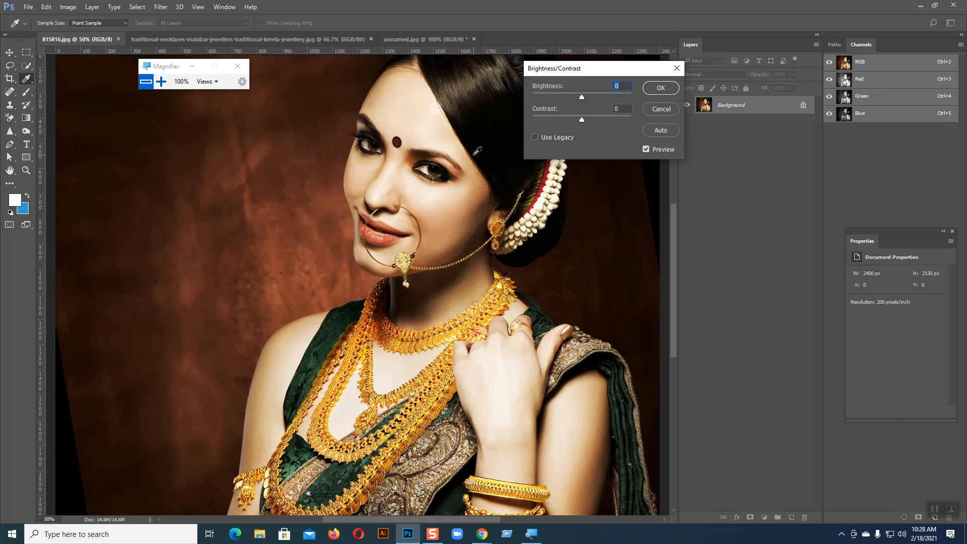
pyautogui.moveTo(478, 153); pyautogui.dragTo(401, 205)
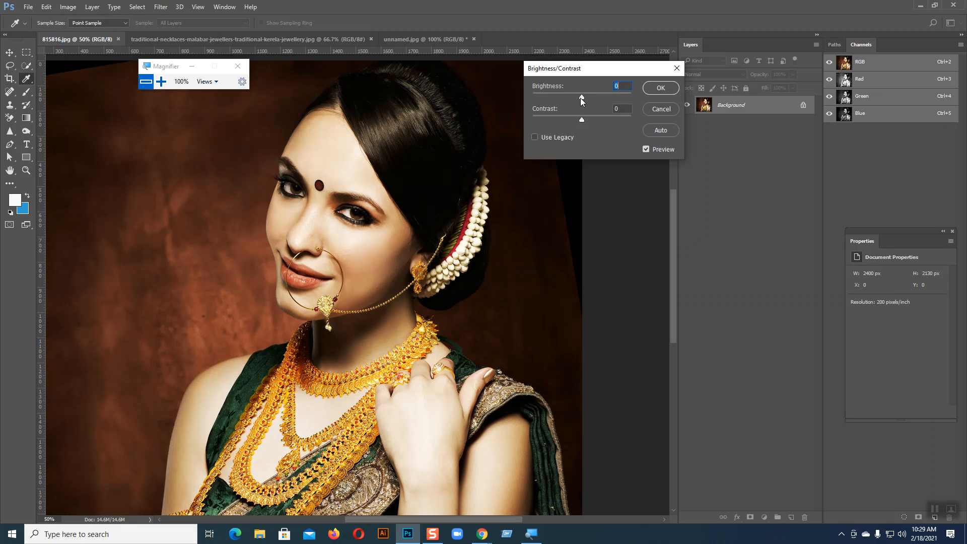
# Try a brightness of -7 on the portrait, inspect the jewellery, and close the Brightness/Contrast adjustment.
pyautogui.moveTo(582, 98); pyautogui.dragTo(581, 98)
pyautogui.press('Down')
pyautogui.press('Down')
pyautogui.press('Down')
pyautogui.press('Down')
pyautogui.press('Down')
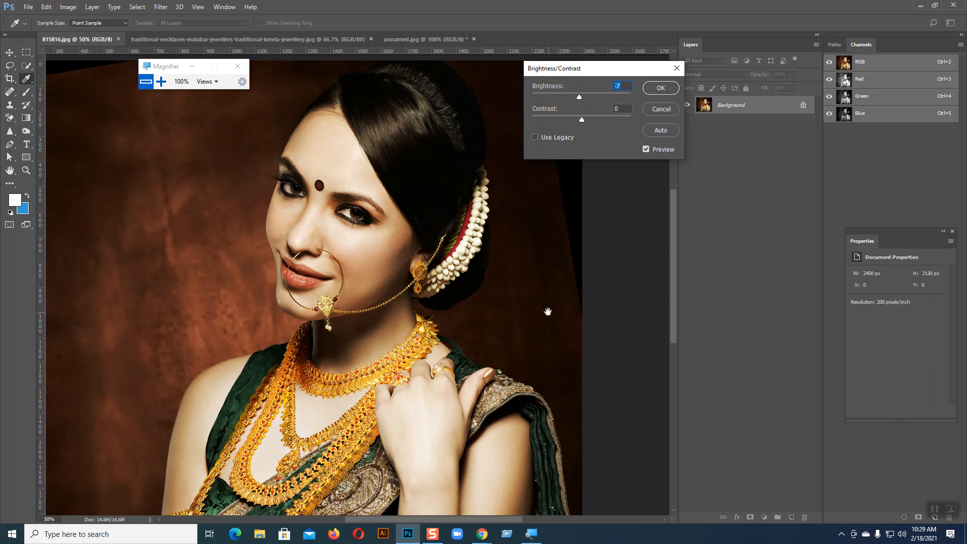
pyautogui.scroll(-1, 460, 295)
pyautogui.scroll(-3, 459, 295)
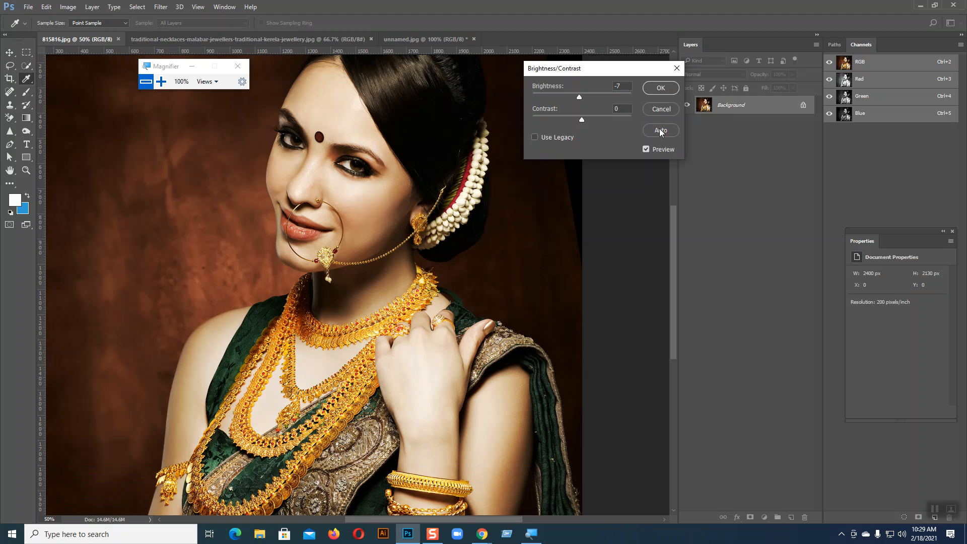
pyautogui.click(660, 88)
pyautogui.press('v')
# Reopen Brightness/Contrast for the portrait and darken the image to a brightness of -83.
pyautogui.scroll(-3, 388, 202)
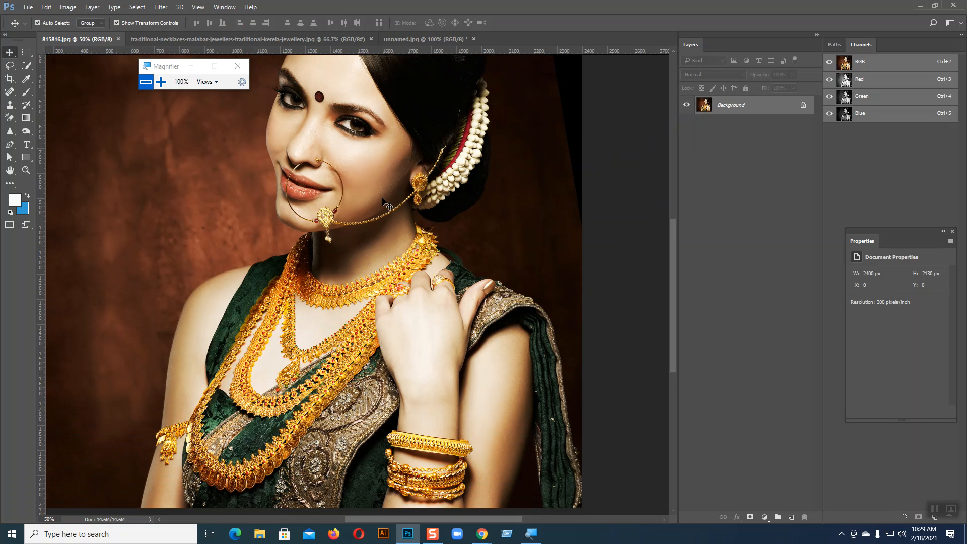
pyautogui.scroll(-6, 383, 200)
pyautogui.scroll(9, 444, 240)
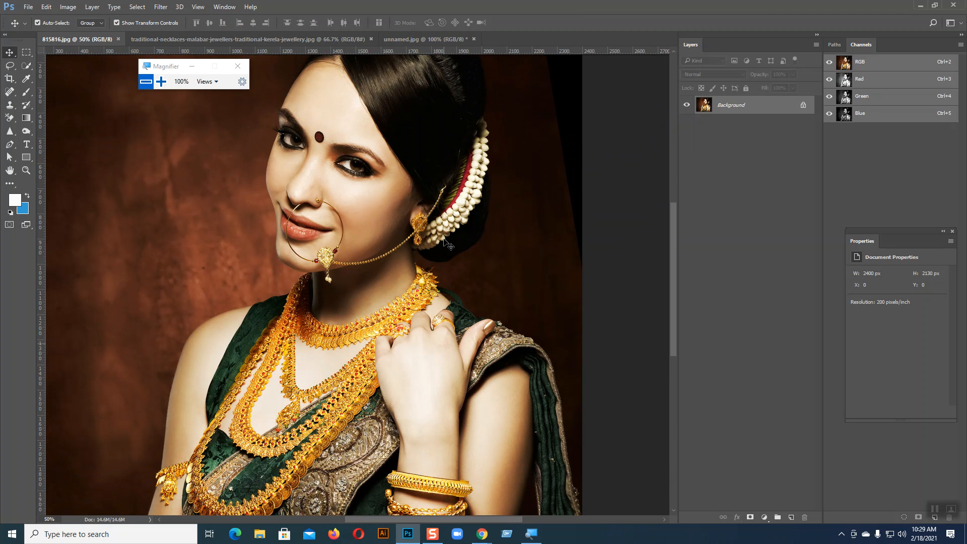
pyautogui.scroll(2, 443, 240)
pyautogui.scroll(1, 444, 241)
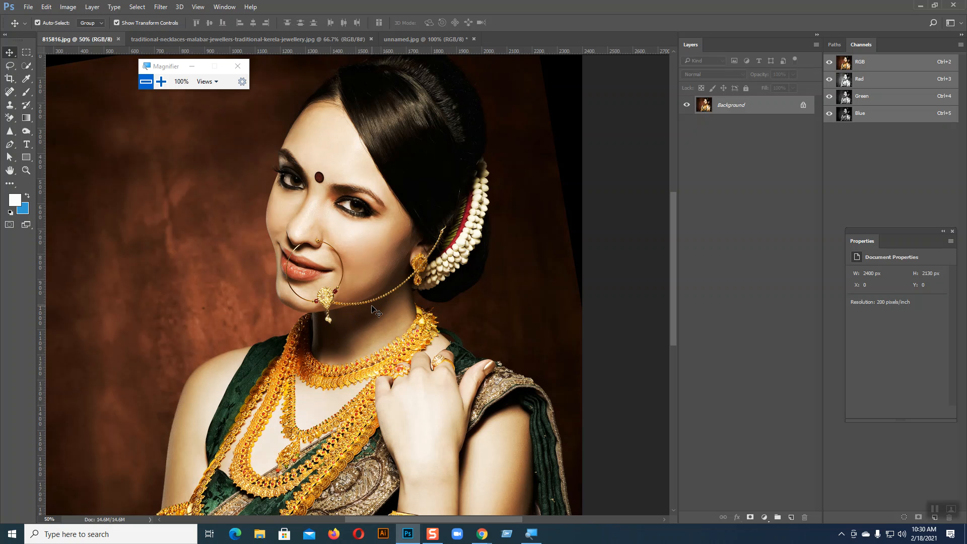
pyautogui.click(67, 8)
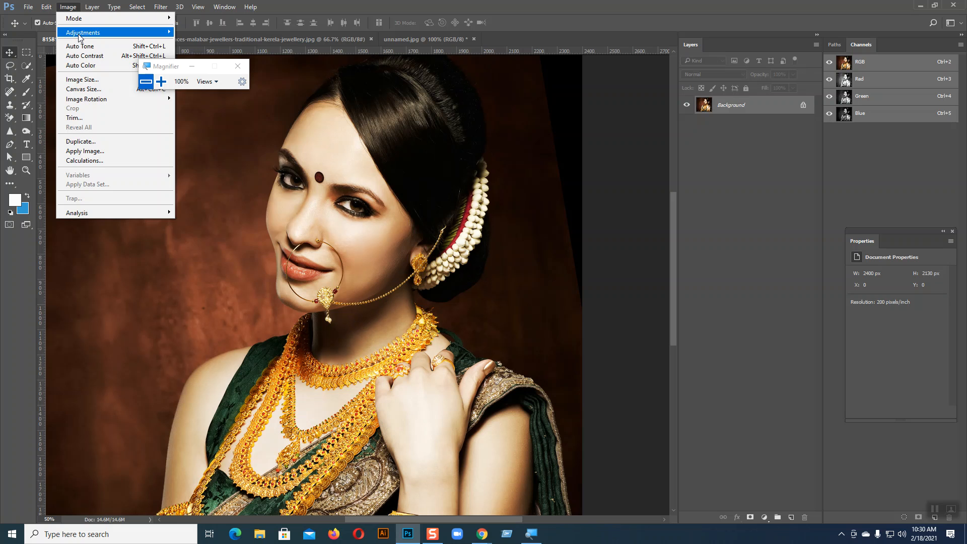
pyautogui.moveTo(81, 32)
pyautogui.click(216, 35)
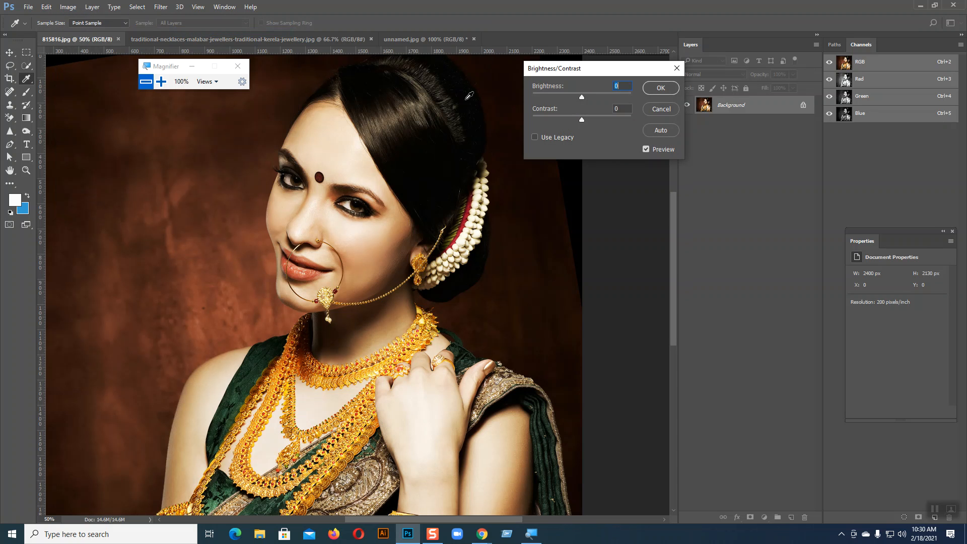
pyautogui.moveTo(579, 76); pyautogui.dragTo(606, 130)
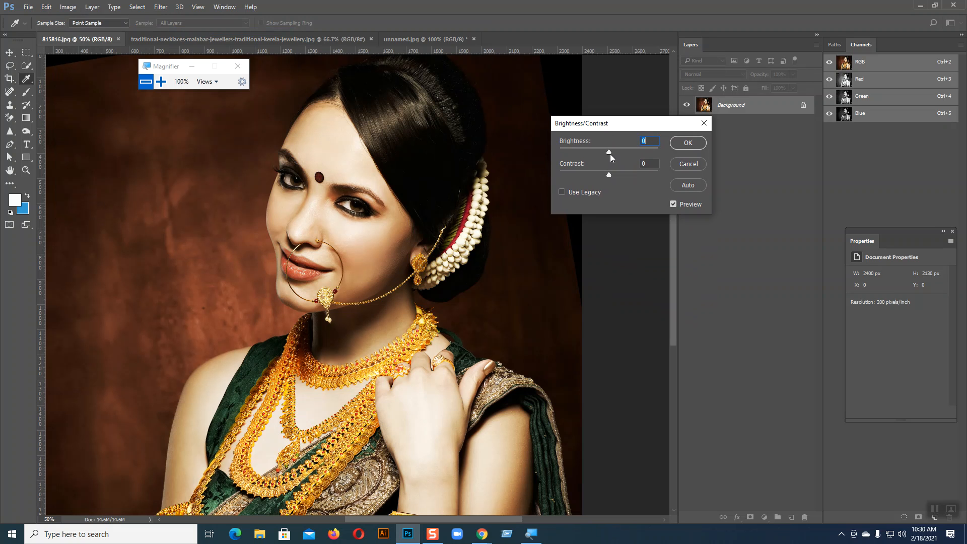
pyautogui.moveTo(607, 153); pyautogui.dragTo(582, 159)
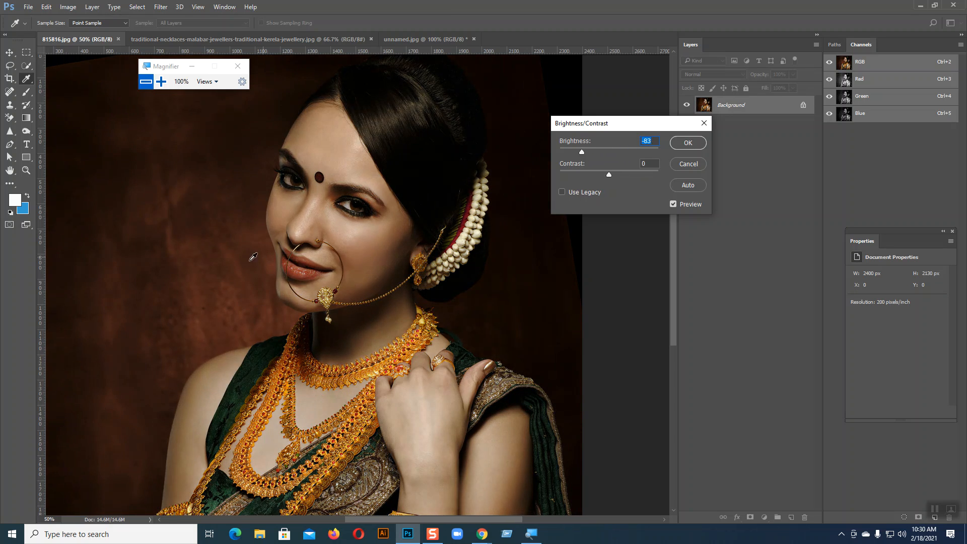
# Brighten the portrait to a brightness of 32 and move the adjustment dialog away from the image's centre.
pyautogui.moveTo(585, 152); pyautogui.dragTo(620, 156)
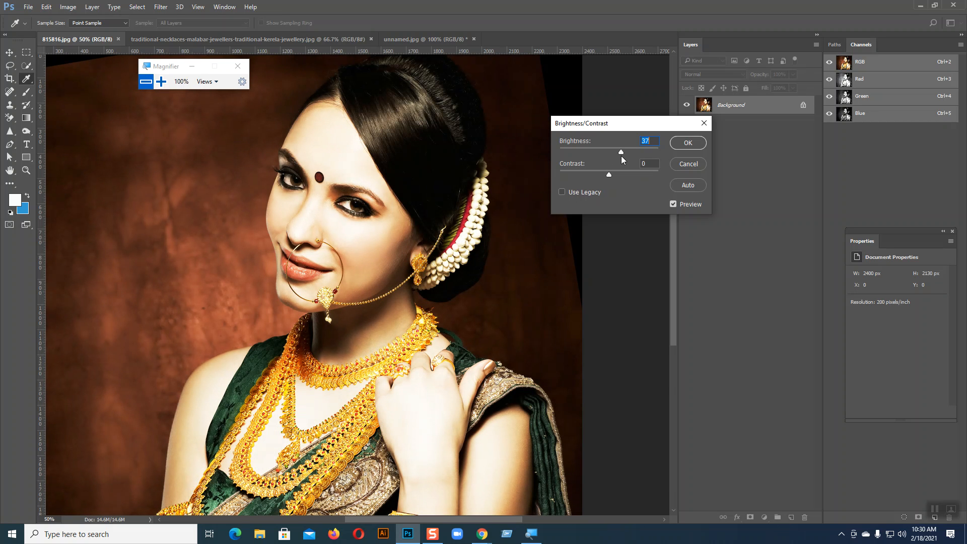
pyautogui.moveTo(618, 156); pyautogui.dragTo(617, 156)
pyautogui.moveTo(623, 123); pyautogui.dragTo(587, 72)
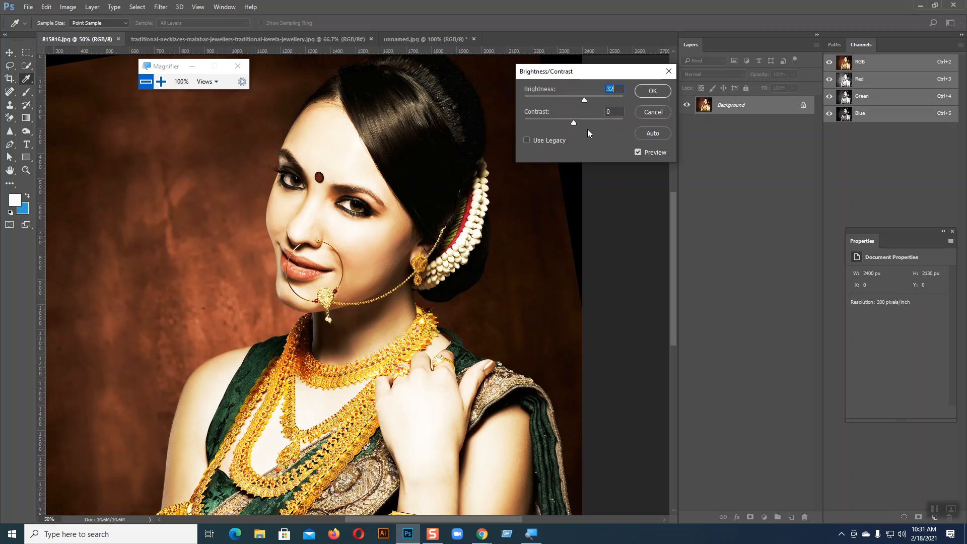
# Compare the contrast extremes of 100 and -50 on the portrait, and discard the brightness and contrast changes.
pyautogui.moveTo(573, 123); pyautogui.dragTo(645, 121)
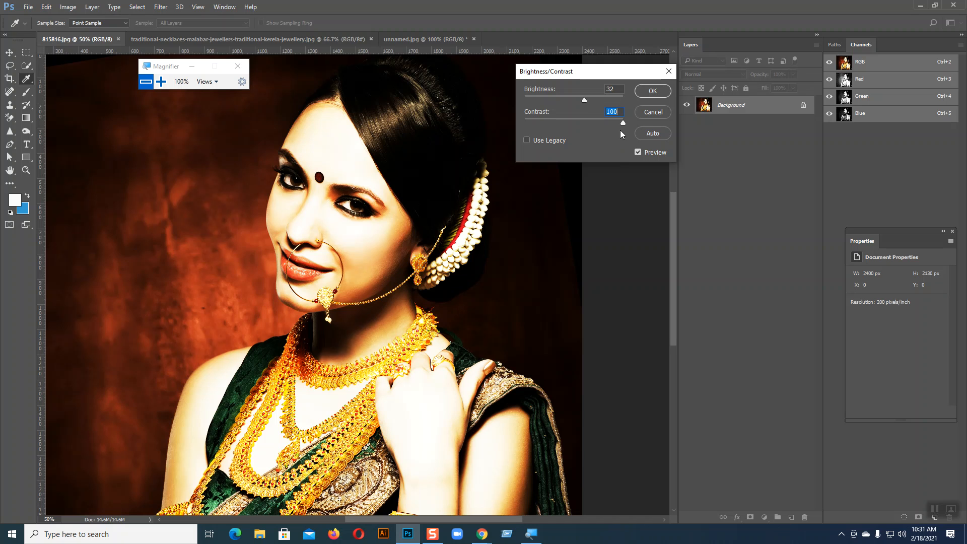
pyautogui.moveTo(622, 122); pyautogui.dragTo(482, 125)
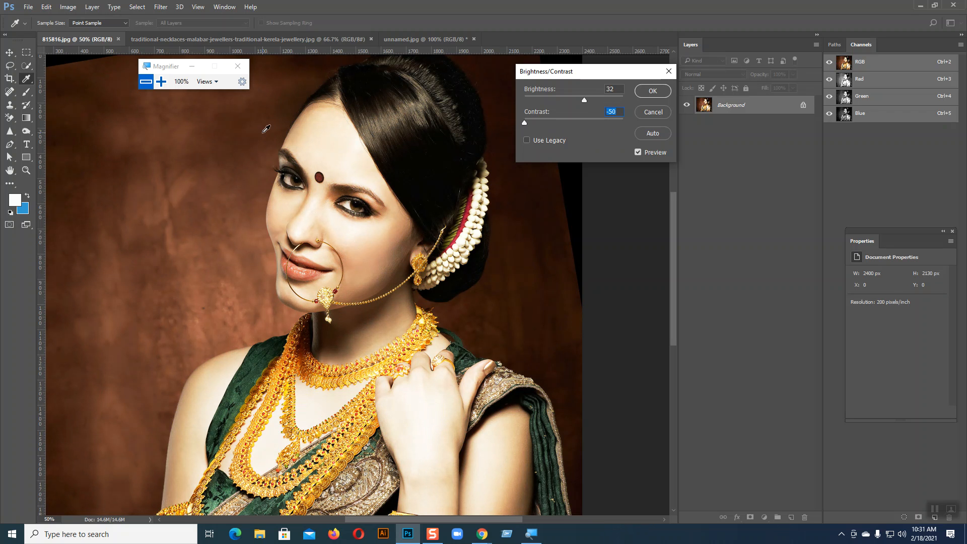
pyautogui.moveTo(525, 123); pyautogui.dragTo(635, 123)
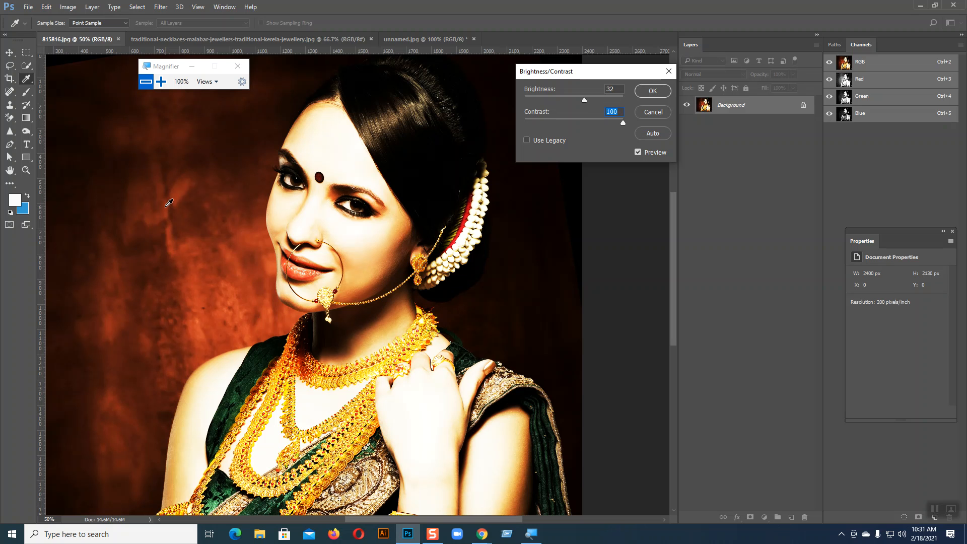
pyautogui.moveTo(625, 124); pyautogui.dragTo(469, 129)
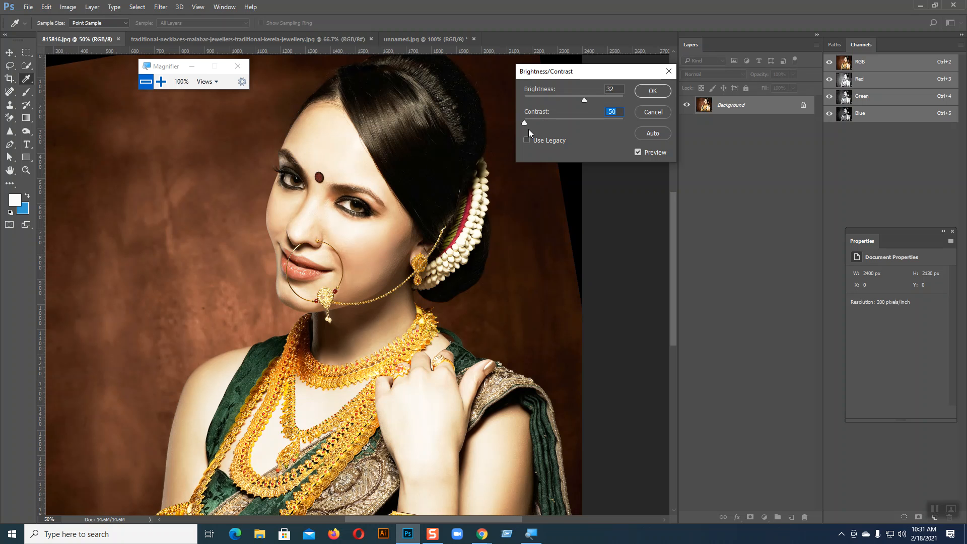
pyautogui.moveTo(523, 122)
pyautogui.mouseDown()
pyautogui.moveTo(551, 122)
pyautogui.moveTo(517, 122)
pyautogui.mouseUp()
pyautogui.moveTo(582, 101)
pyautogui.mouseDown()
pyautogui.moveTo(595, 100)
pyautogui.moveTo(588, 101)
pyautogui.mouseUp()
pyautogui.press('v')
pyautogui.click(655, 112)
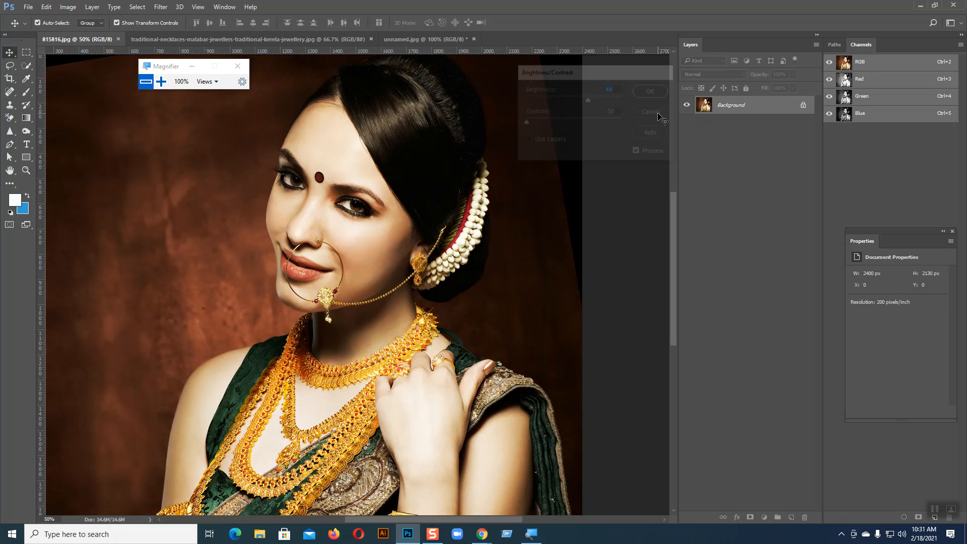
# Try Brightness/Contrast extremes on the portrait, including brightness 150 with contrast -15 and brightness 47 with contrast -50, and discard them.
pyautogui.click(68, 6)
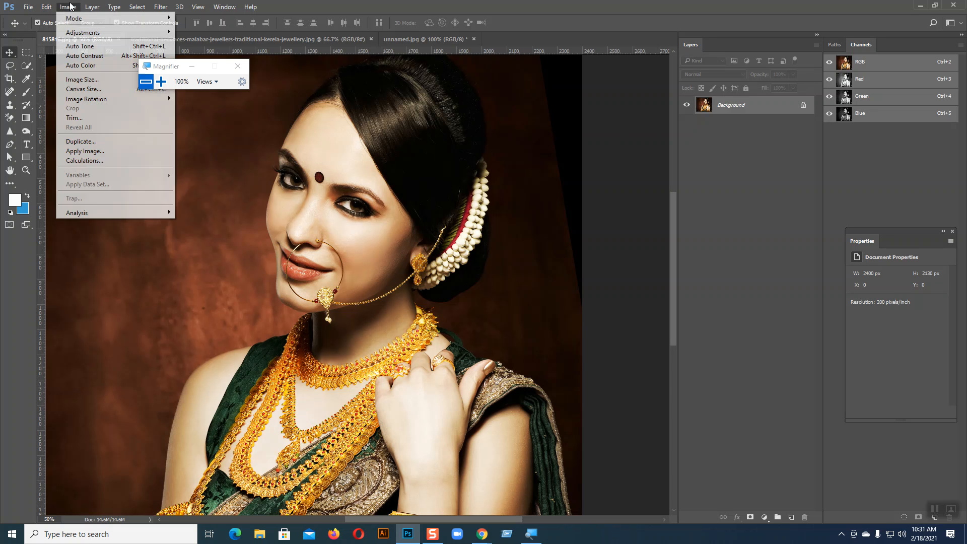
pyautogui.moveTo(80, 33)
pyautogui.click(211, 32)
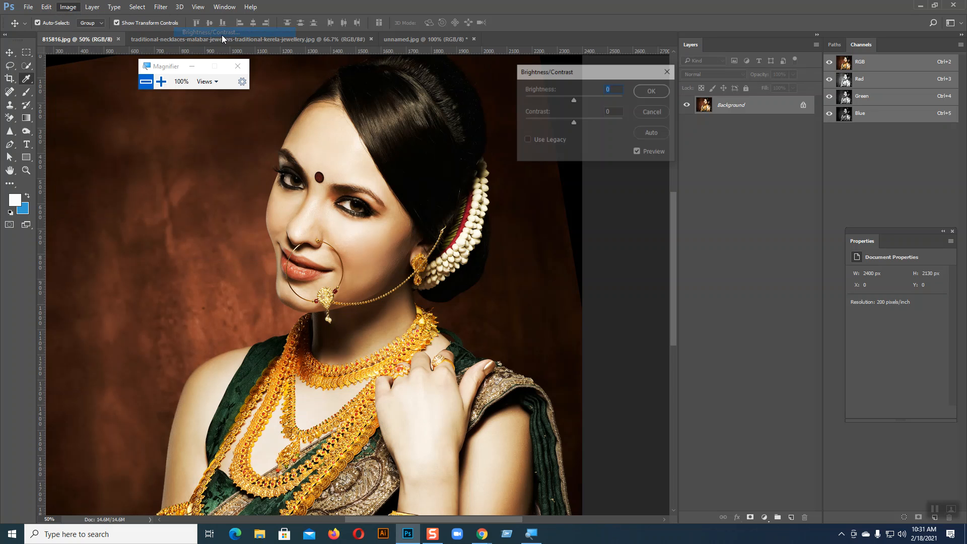
pyautogui.moveTo(574, 100); pyautogui.dragTo(559, 126)
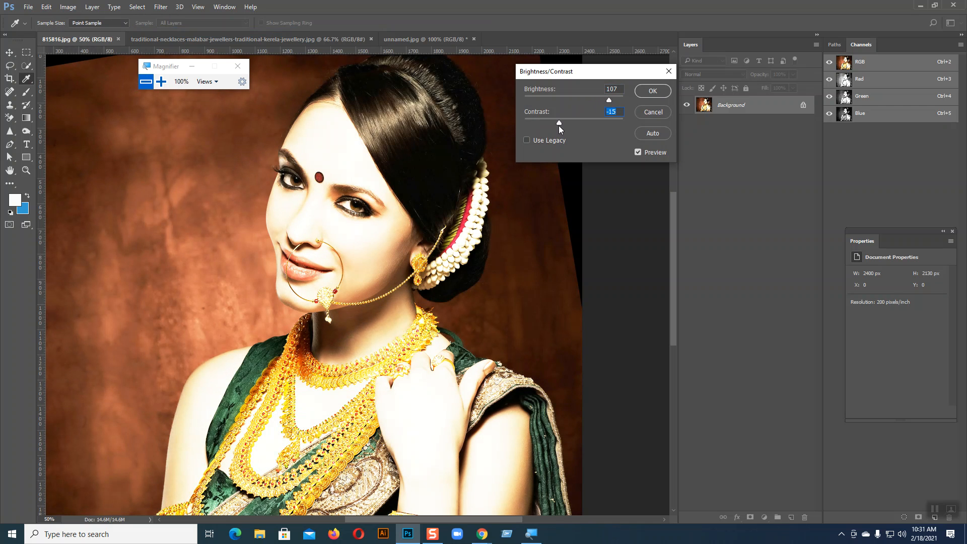
pyautogui.hotkey('ctrl', '-')
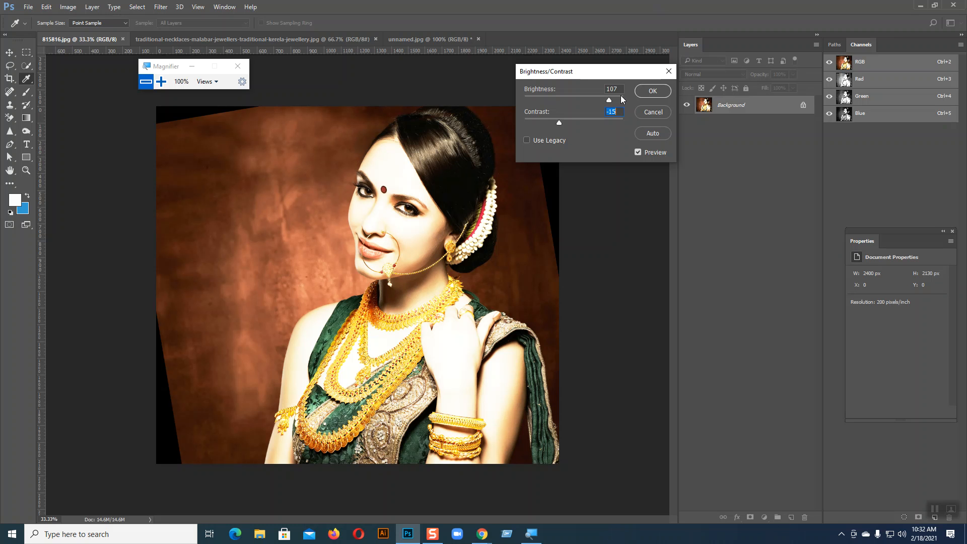
pyautogui.moveTo(610, 101); pyautogui.dragTo(640, 105)
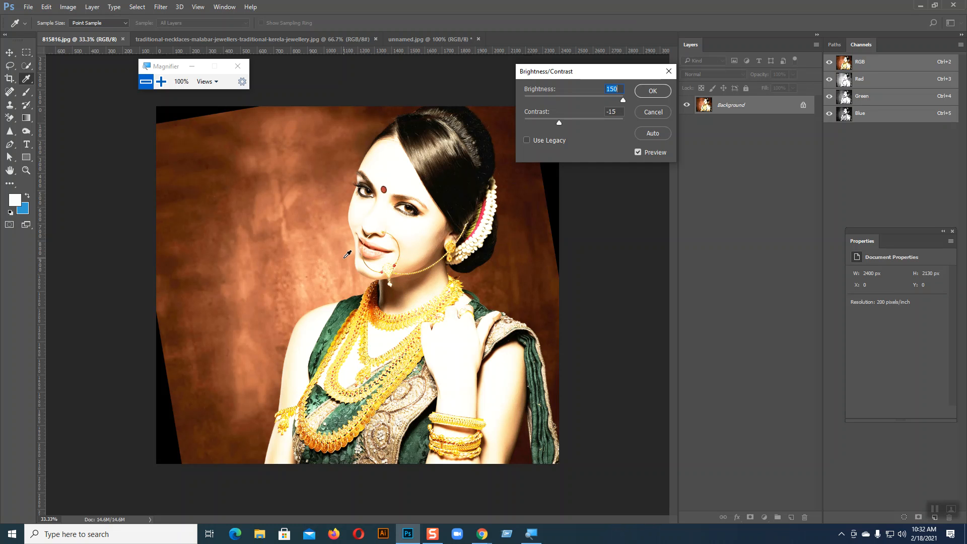
pyautogui.moveTo(623, 100); pyautogui.dragTo(514, 130)
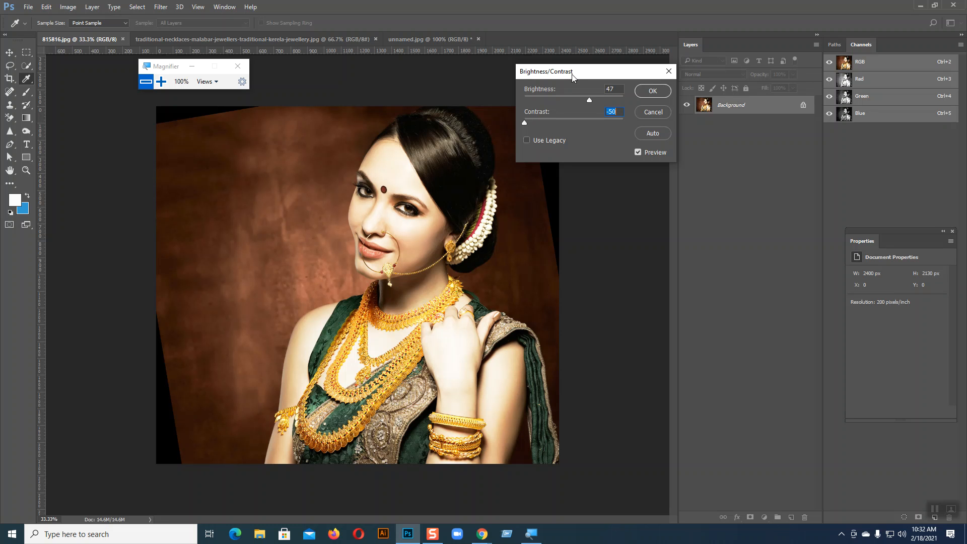
pyautogui.click(646, 116)
# Move the Magnifier window clear of the image menus and zoom the portrait to 50% with the face and necklaces in view.
pyautogui.click(68, 6)
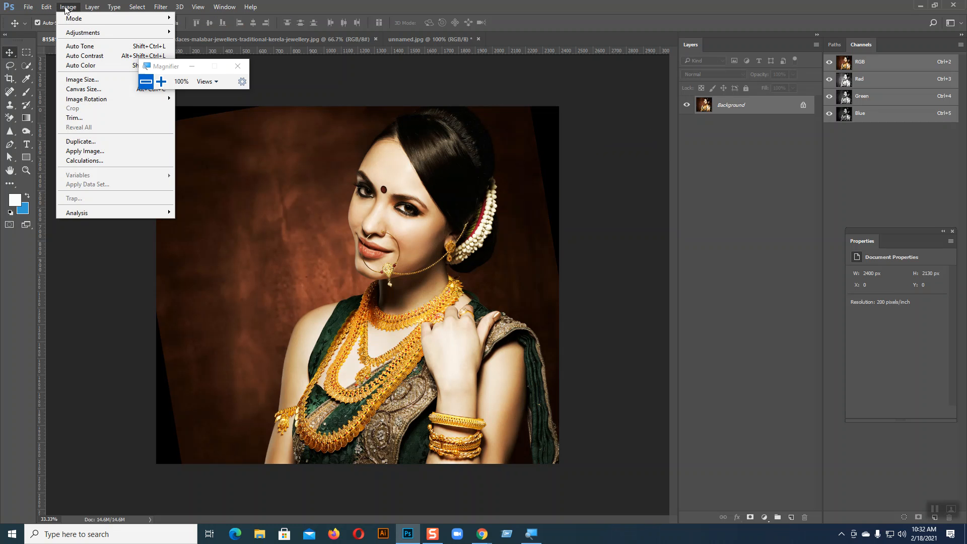
pyautogui.moveTo(80, 32)
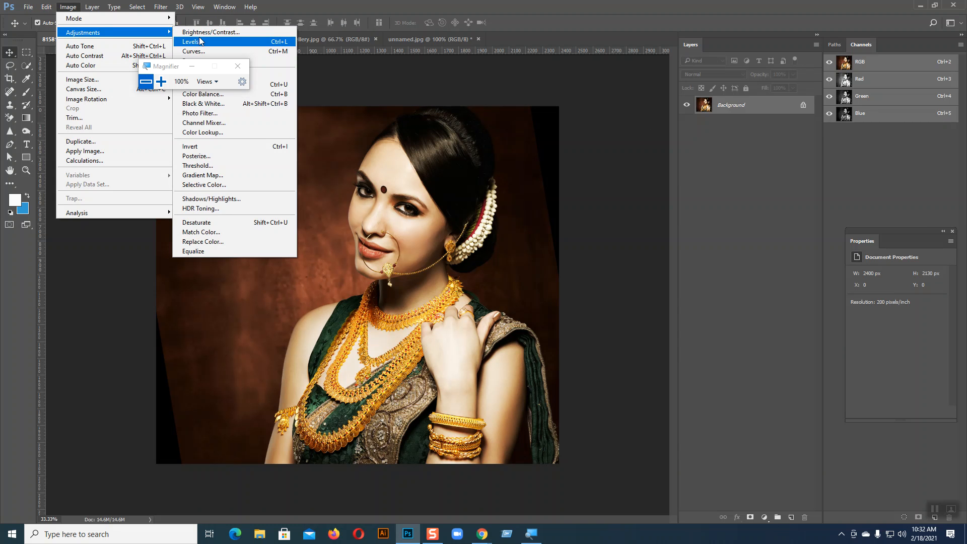
pyautogui.moveTo(174, 67); pyautogui.dragTo(73, 162)
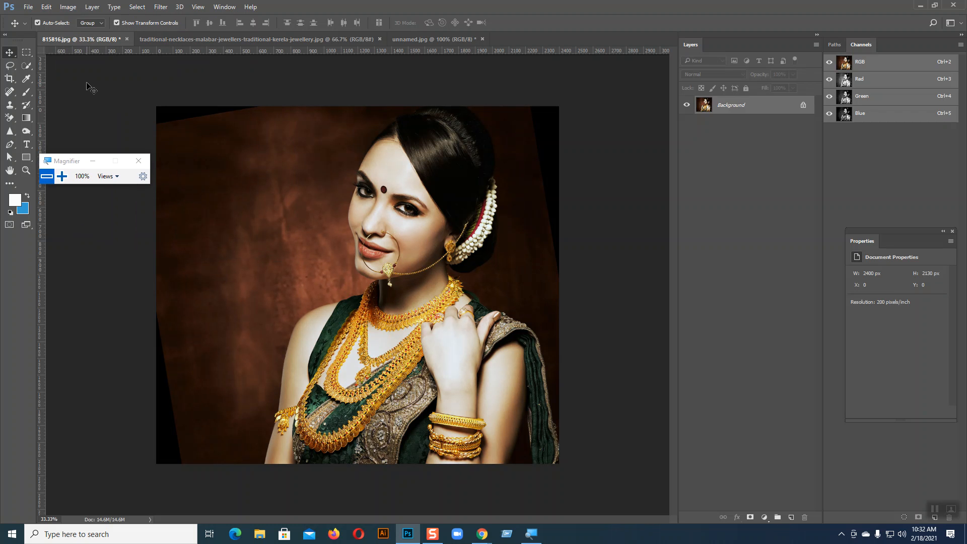
pyautogui.hotkey('ctrl', '+')
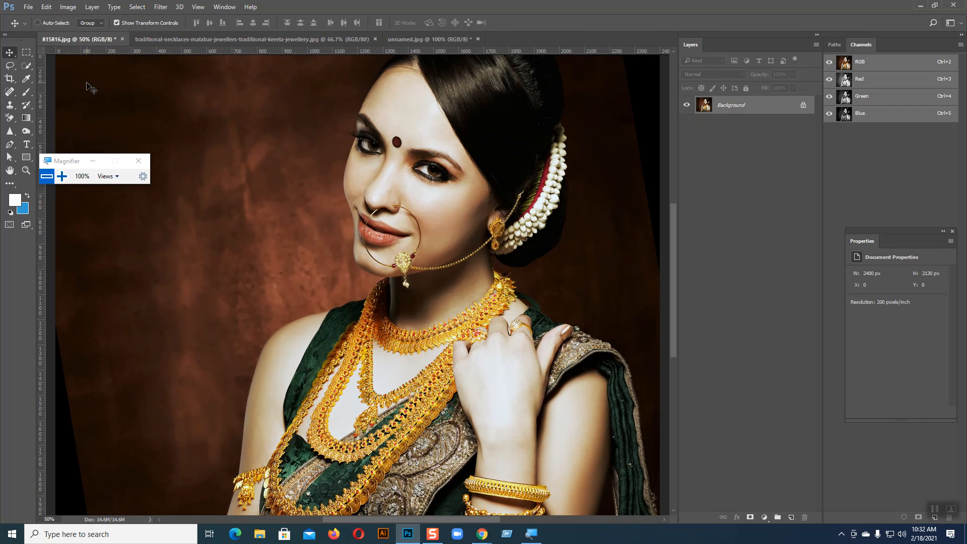
pyautogui.scroll(3, 255, 109)
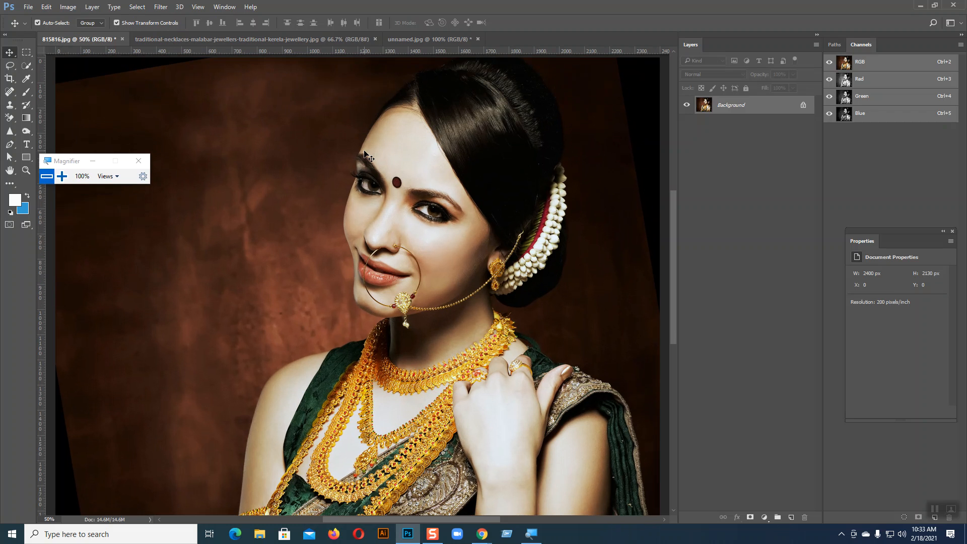
pyautogui.scroll(-2, 506, 134)
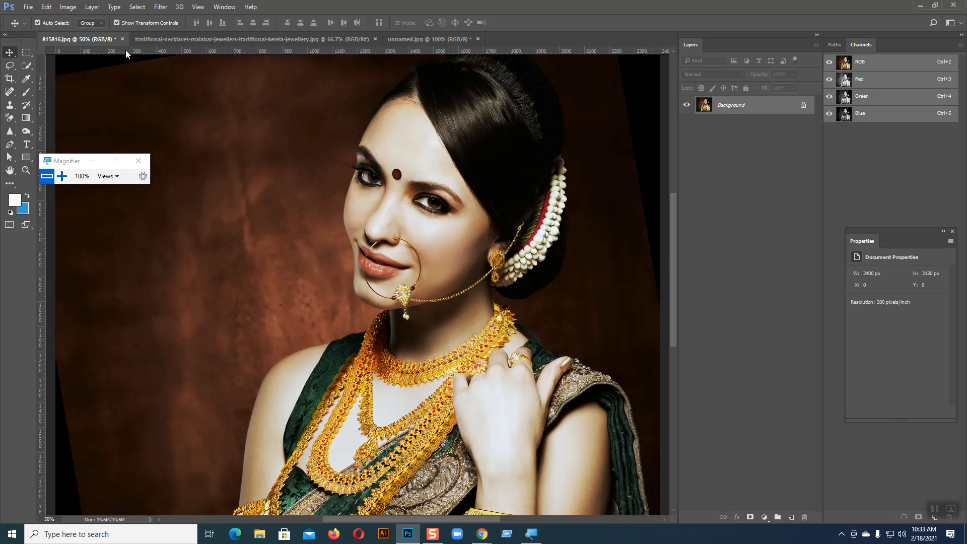
# Open the Levels adjustment for the portrait, inspect its dialog at 200% screen magnification, and return to 100% with the Magnifier moved aside.
pyautogui.click(68, 6)
pyautogui.moveTo(146, 33)
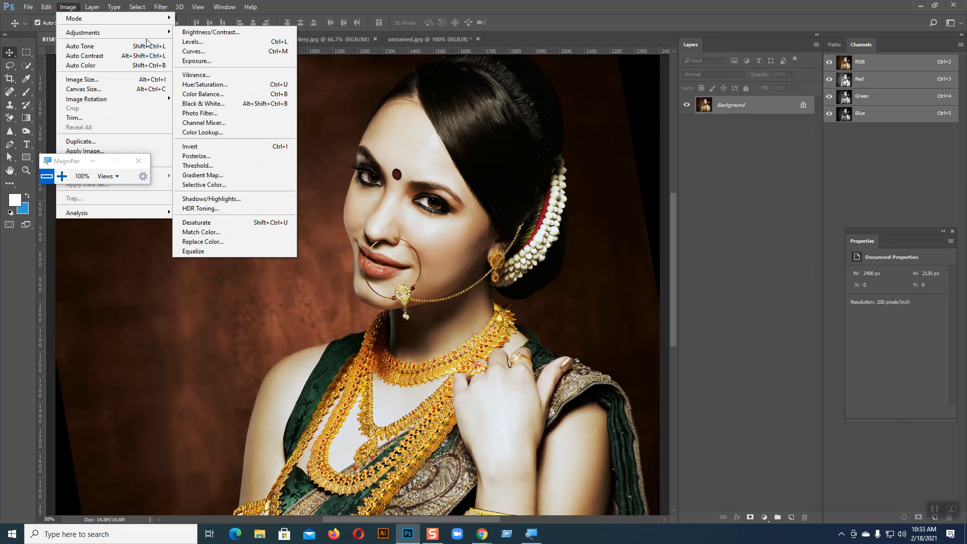
pyautogui.click(217, 41)
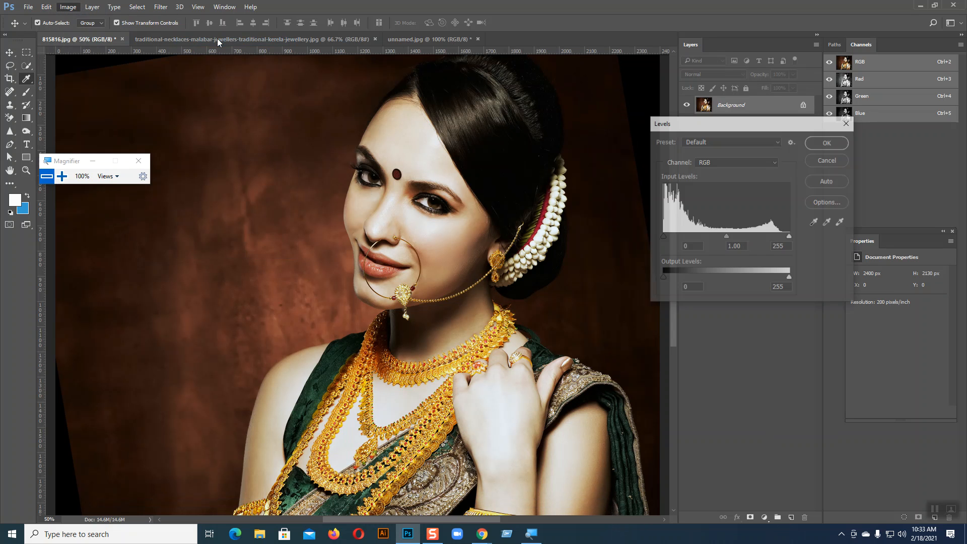
pyautogui.moveTo(741, 128); pyautogui.dragTo(699, 177)
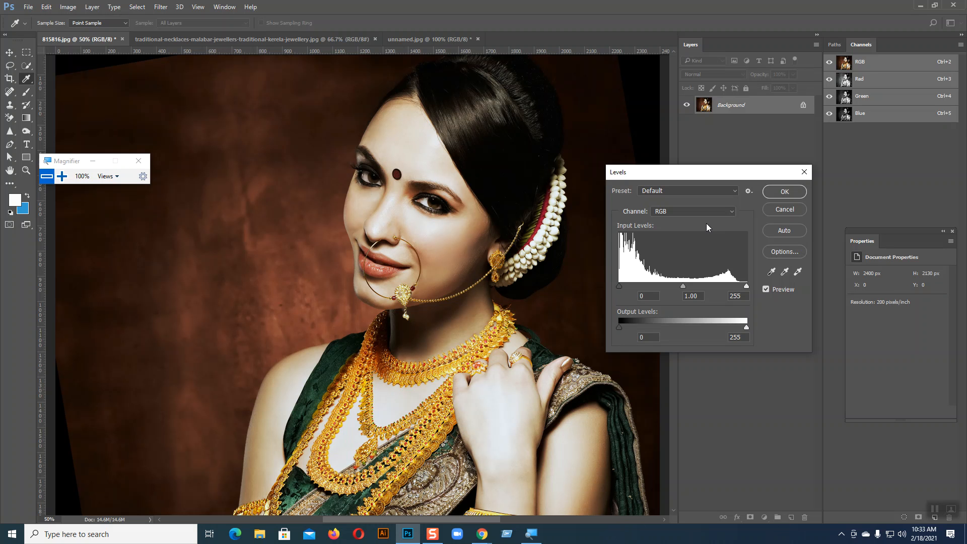
pyautogui.moveTo(698, 178); pyautogui.dragTo(692, 135)
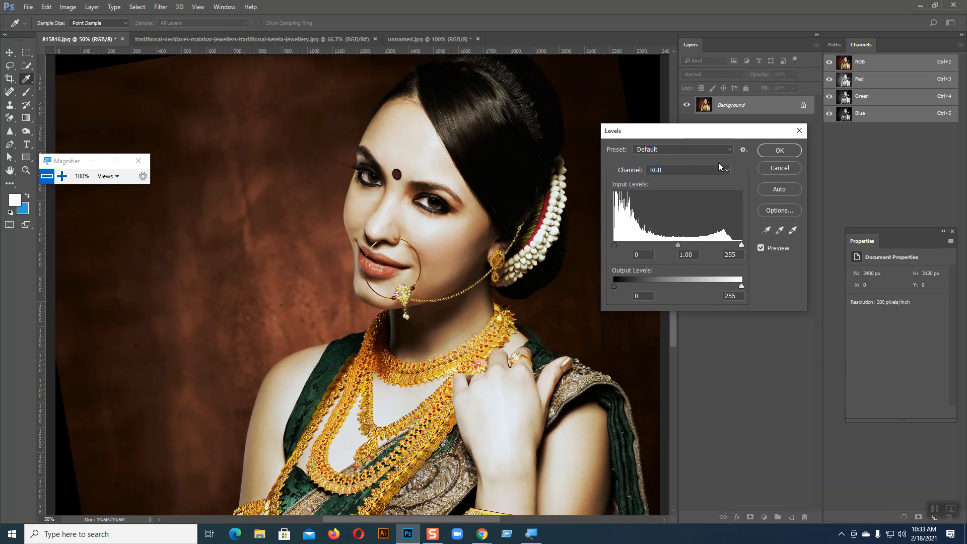
pyautogui.click(62, 176)
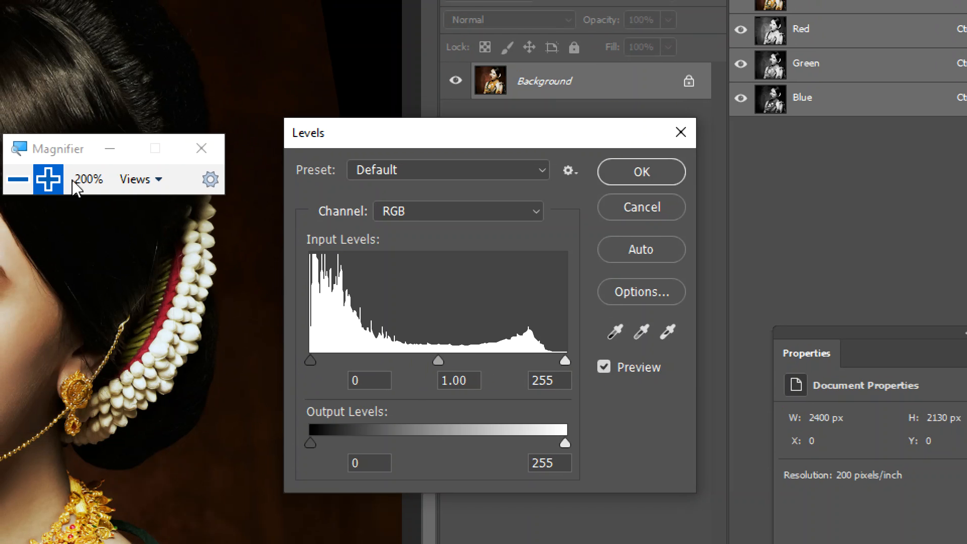
pyautogui.click(18, 179)
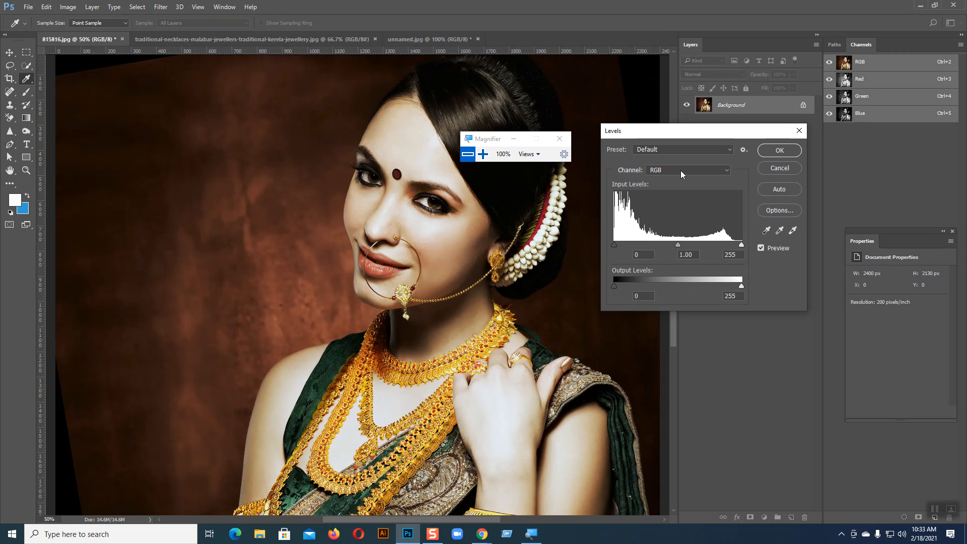
pyautogui.moveTo(499, 142); pyautogui.dragTo(190, 126)
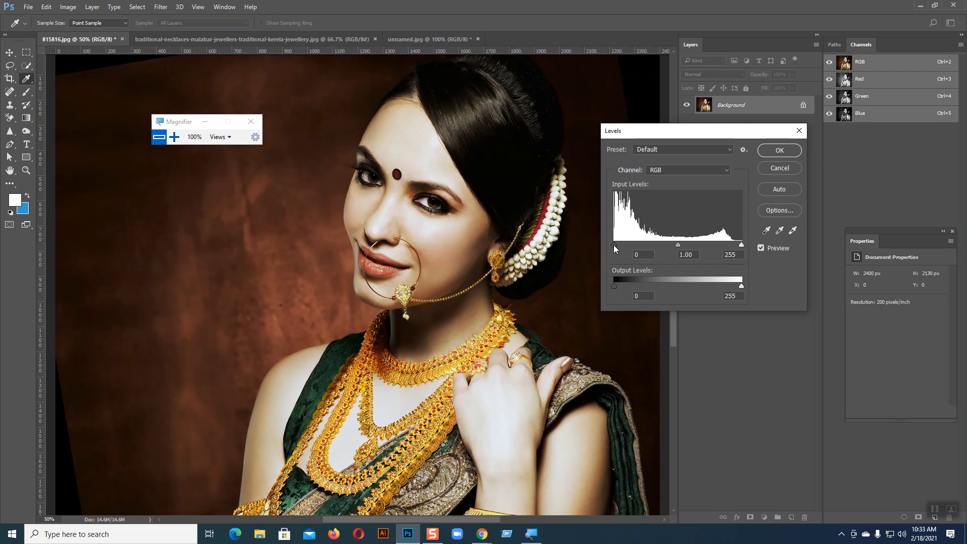
# Lighten the portrait's midtones in Levels, comparing midtone input values of 1.34, 2.97, 2.51, 1.61 and 3.80.
pyautogui.moveTo(615, 245)
pyautogui.mouseDown()
pyautogui.moveTo(642, 248)
pyautogui.moveTo(609, 248)
pyautogui.mouseUp()
pyautogui.moveTo(678, 244); pyautogui.dragTo(664, 246)
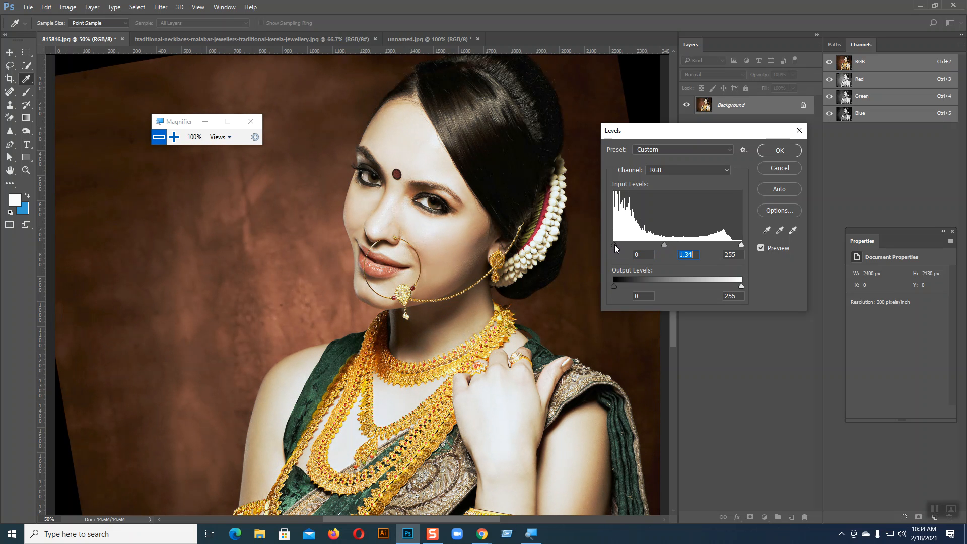
pyautogui.moveTo(664, 246); pyautogui.dragTo(634, 252)
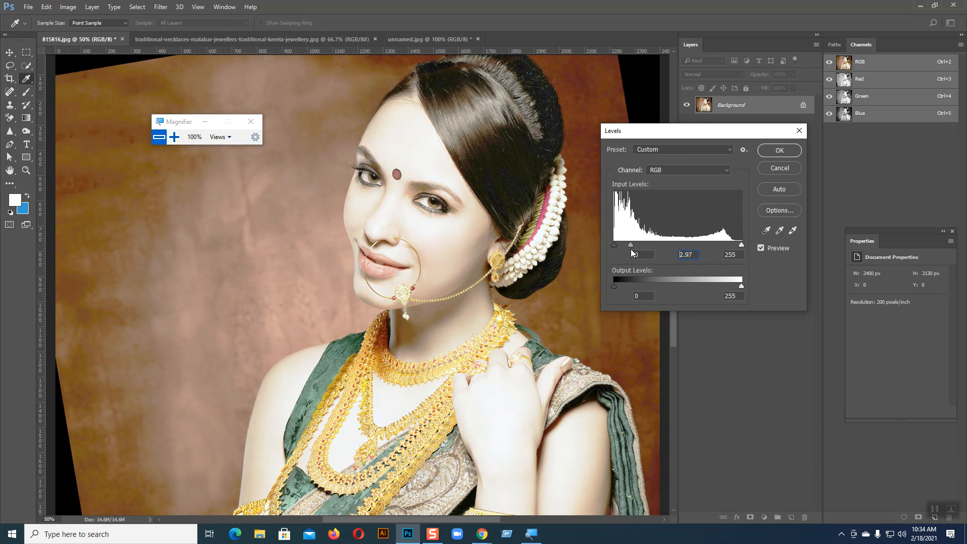
pyautogui.moveTo(631, 249); pyautogui.dragTo(637, 249)
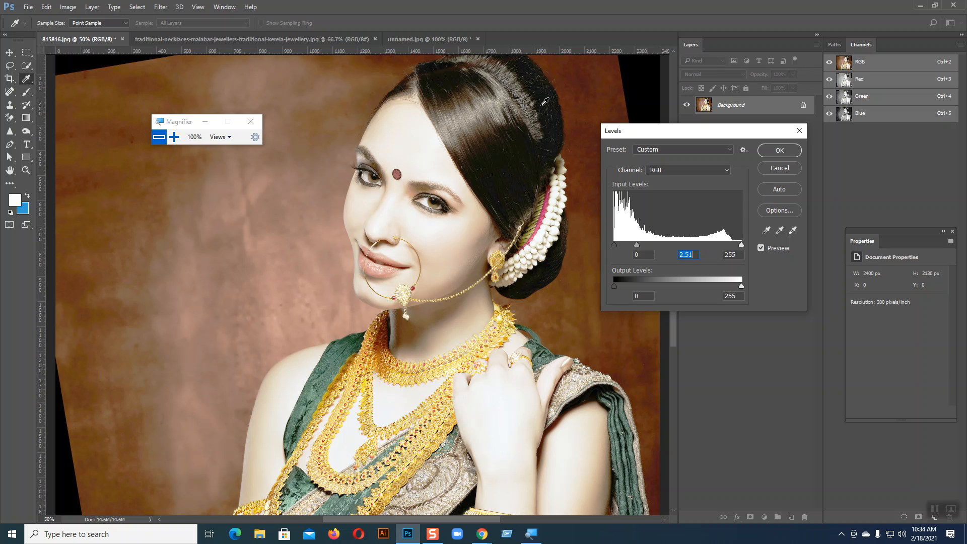
pyautogui.moveTo(636, 246); pyautogui.dragTo(656, 245)
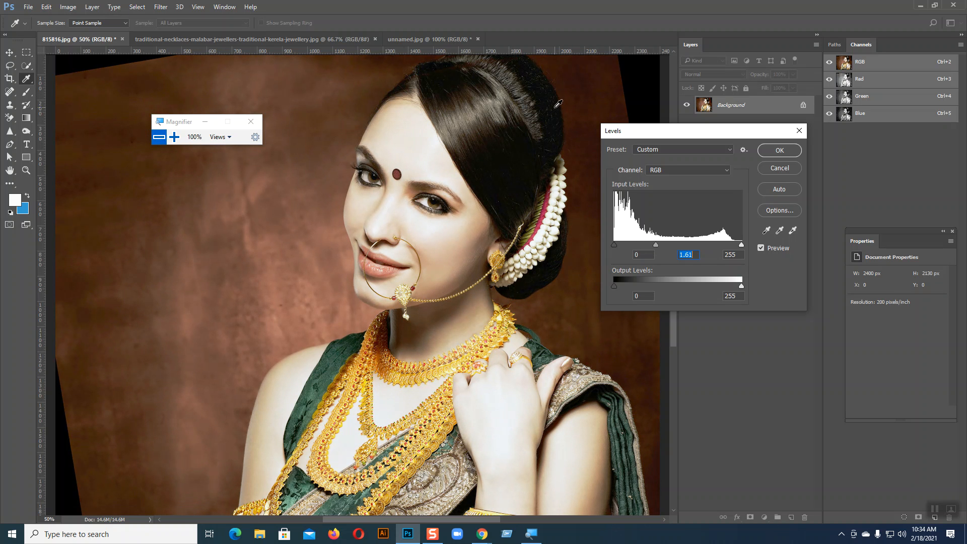
pyautogui.moveTo(656, 244); pyautogui.dragTo(624, 243)
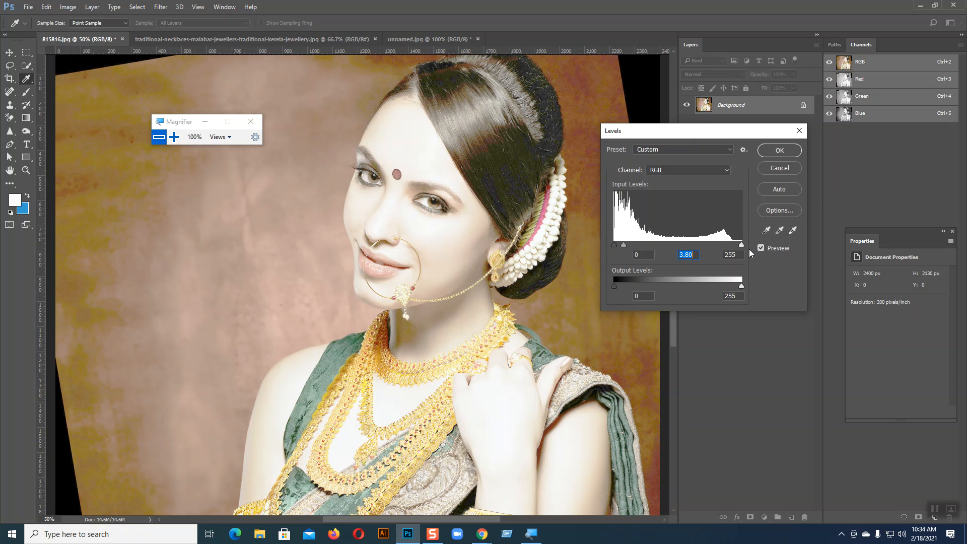
# Reduce the midtone lightening, trying input values of 2.30 and 2.09 before settling on 2.39.
pyautogui.moveTo(741, 246)
pyautogui.mouseDown()
pyautogui.moveTo(706, 245)
pyautogui.moveTo(740, 246)
pyautogui.mouseUp()
pyautogui.press('Tab')
pyautogui.moveTo(626, 246)
pyautogui.mouseDown()
pyautogui.moveTo(648, 247)
pyautogui.moveTo(640, 248)
pyautogui.mouseUp()
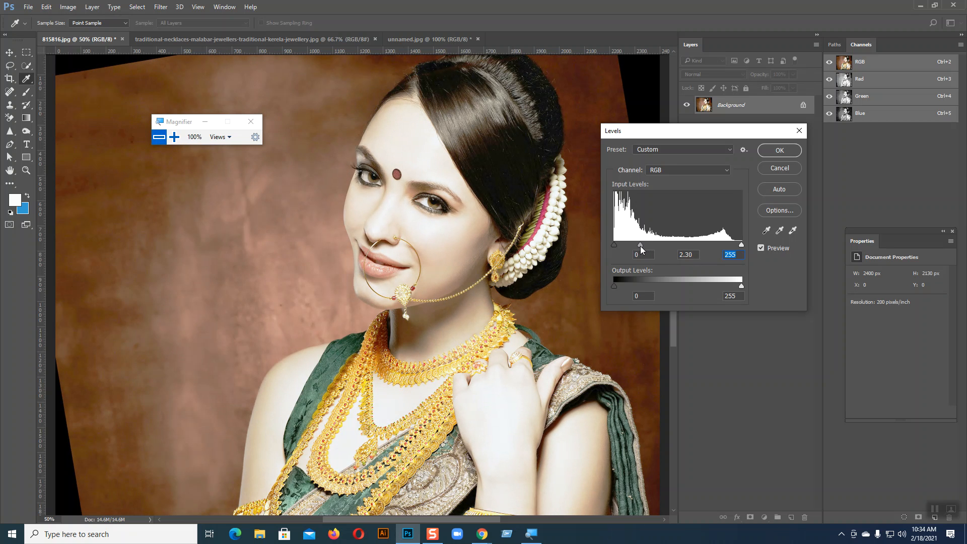
pyautogui.hotkey('shift', 'Tab')
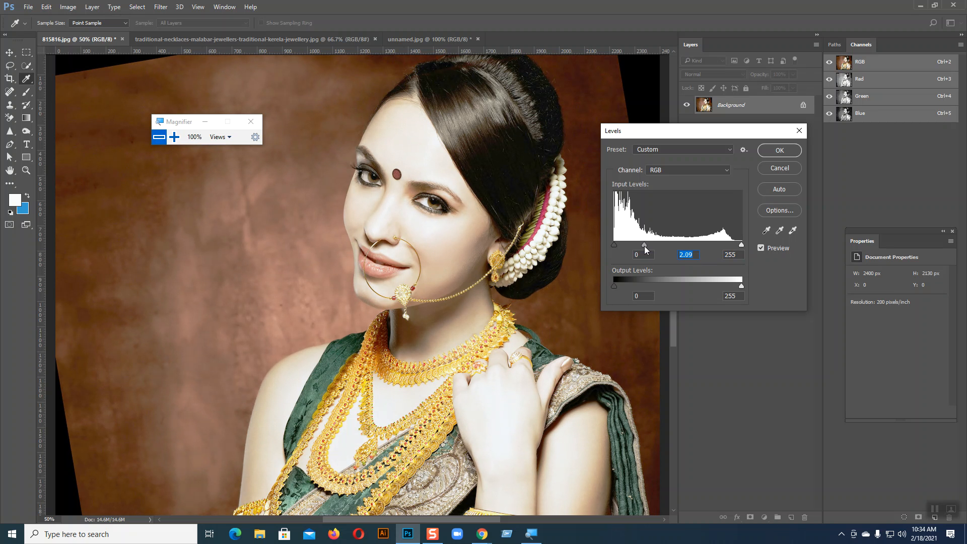
pyautogui.moveTo(645, 246)
pyautogui.mouseDown()
pyautogui.moveTo(658, 246)
pyautogui.moveTo(639, 242)
pyautogui.mouseUp()
# Lower the white output level to 250 and darken the midtone input level to 1.31.
pyautogui.moveTo(618, 286)
pyautogui.mouseDown()
pyautogui.moveTo(649, 286)
pyautogui.moveTo(614, 285)
pyautogui.mouseUp()
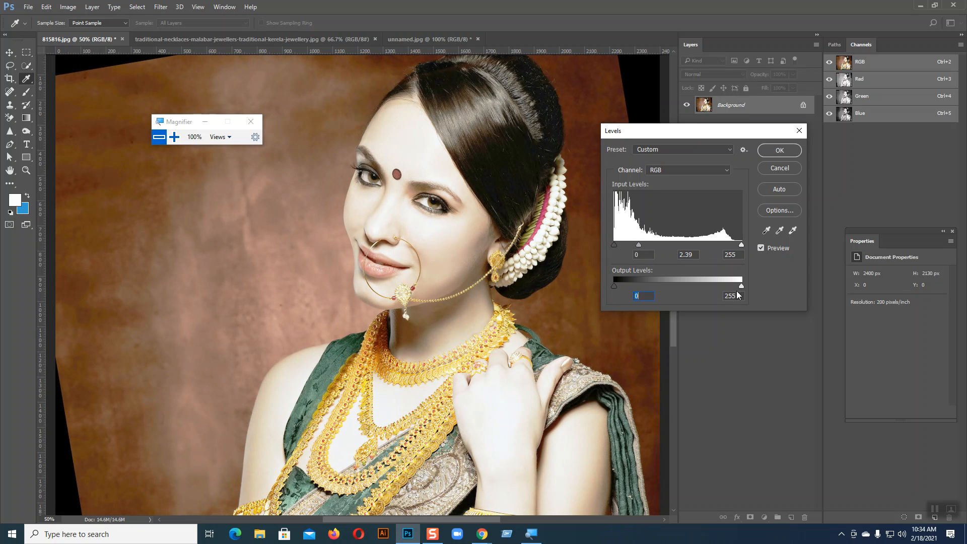
pyautogui.moveTo(743, 286)
pyautogui.mouseDown()
pyautogui.moveTo(693, 286)
pyautogui.moveTo(739, 285)
pyautogui.mouseUp()
pyautogui.moveTo(638, 243); pyautogui.dragTo(665, 244)
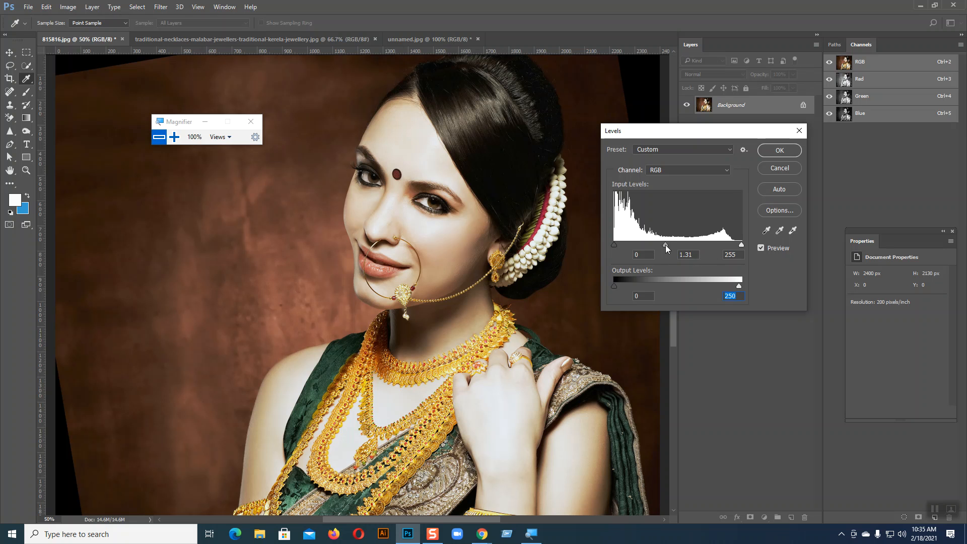
pyautogui.moveTo(666, 245); pyautogui.dragTo(666, 245)
# Compare the Levels presets Darker, Increase Contrast 1, Increase Contrast 2 and Increase Contrast 3 on the portrait.
pyautogui.click(658, 150)
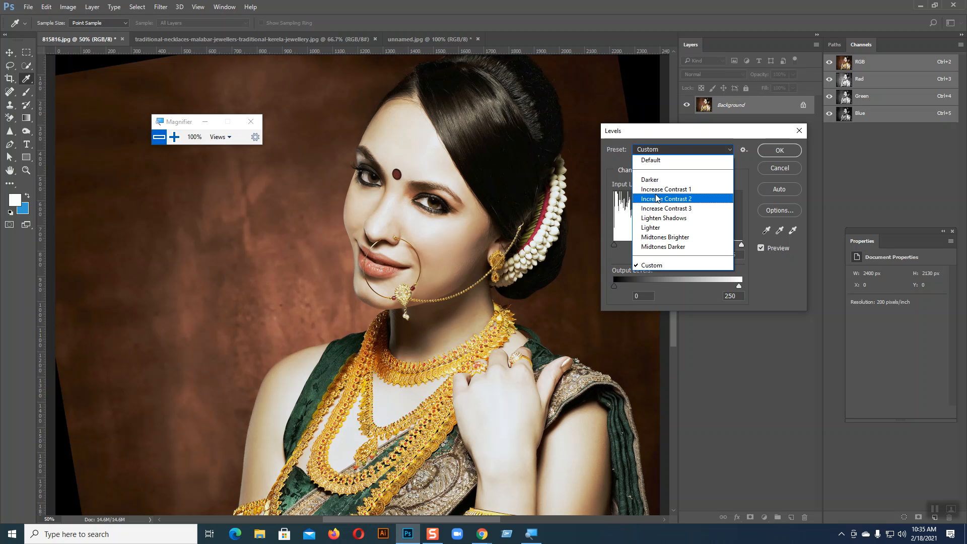
pyautogui.click(648, 180)
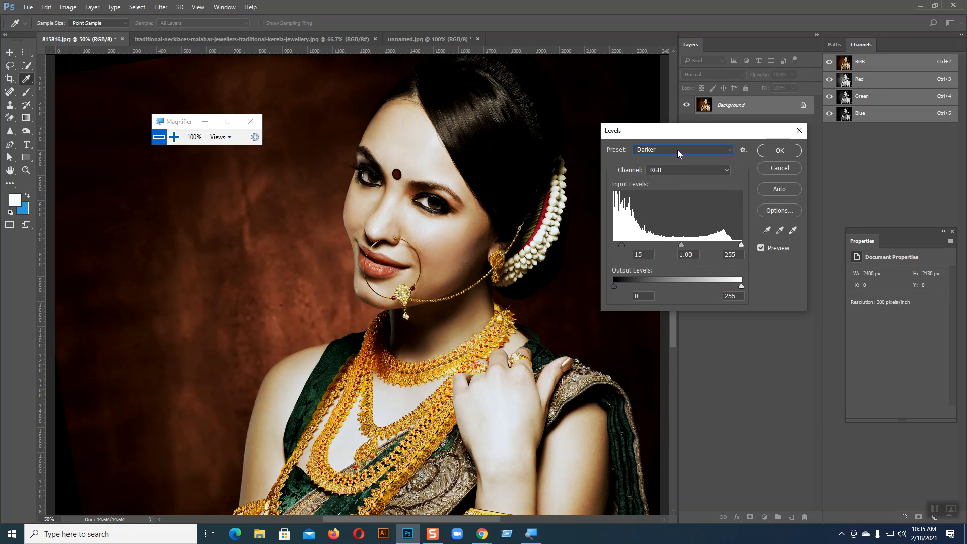
pyautogui.click(678, 150)
pyautogui.click(667, 186)
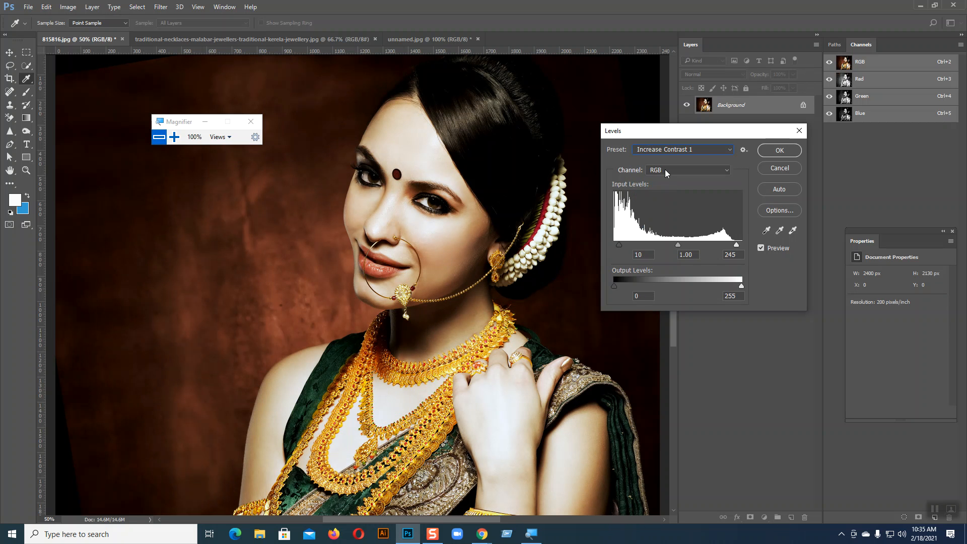
pyautogui.click(675, 149)
pyautogui.click(659, 199)
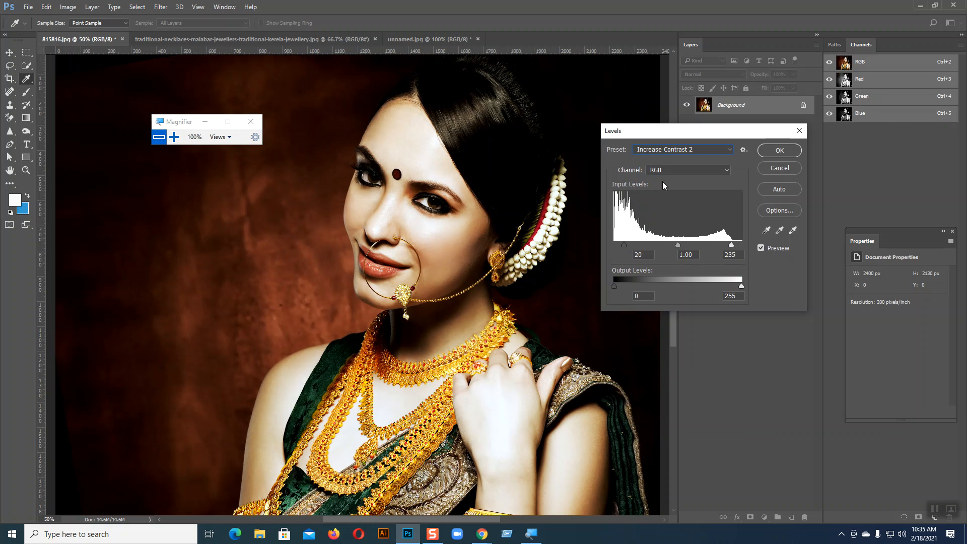
pyautogui.click(669, 152)
pyautogui.click(659, 207)
# Compare the Levels presets Lighten Shadows, Lighter and Midtones Brighter on the portrait.
pyautogui.click(651, 153)
pyautogui.click(652, 215)
pyautogui.click(662, 151)
pyautogui.click(662, 223)
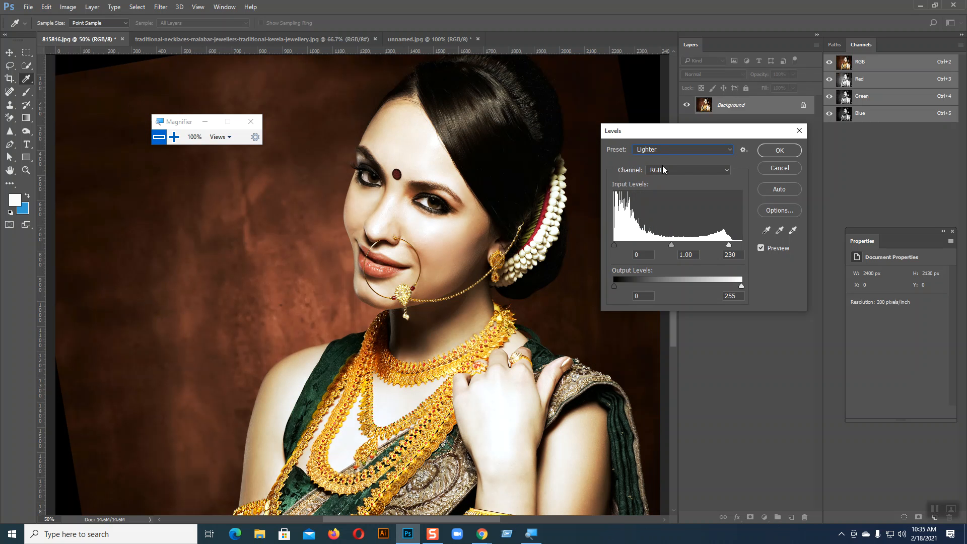
pyautogui.click(657, 150)
pyautogui.click(661, 232)
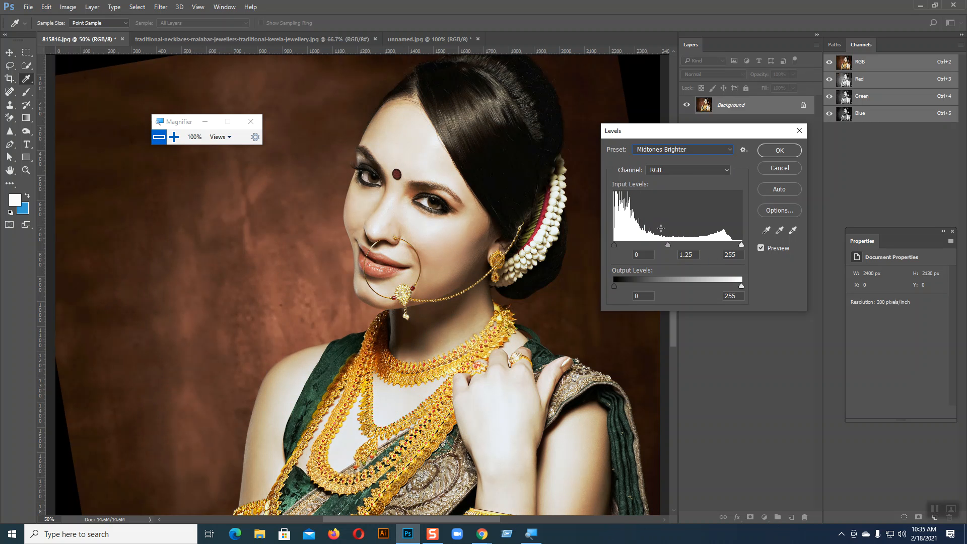
# Apply the Midtones Darker preset to the portrait and switch the Levels preset to Custom.
pyautogui.click(663, 151)
pyautogui.click(664, 242)
pyautogui.click(672, 150)
pyautogui.click(659, 261)
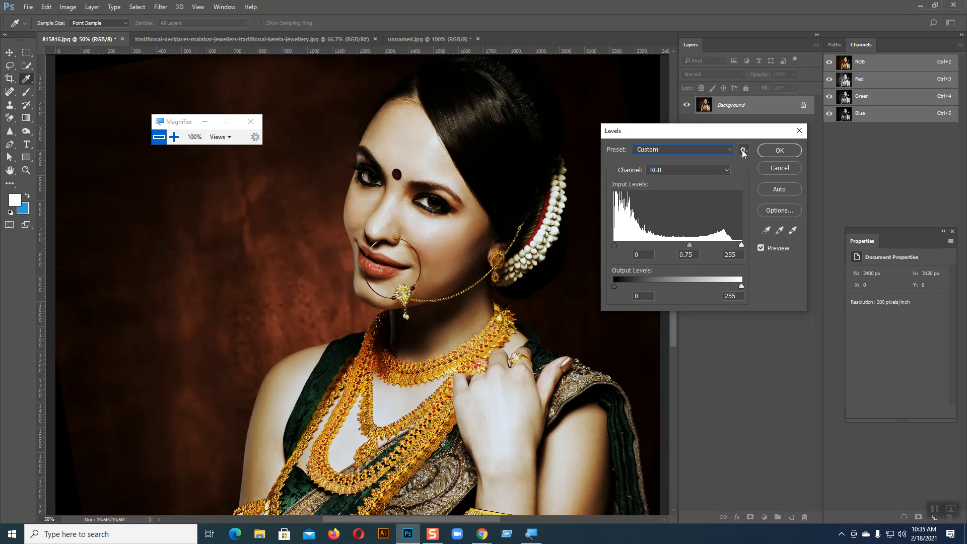
# Examine the Levels save and load preset options at 200% screen magnification, and return to 100%.
pyautogui.press('super+plus')
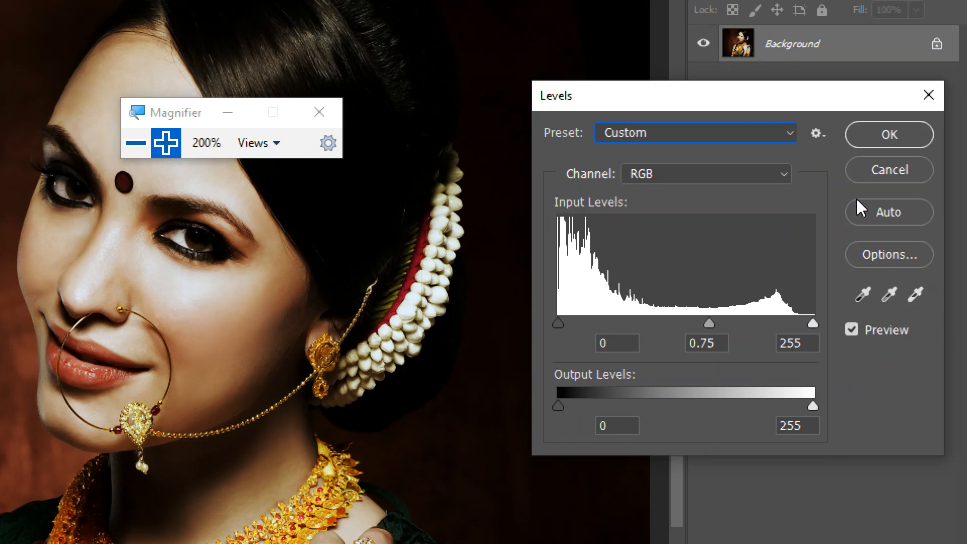
pyautogui.click(821, 133)
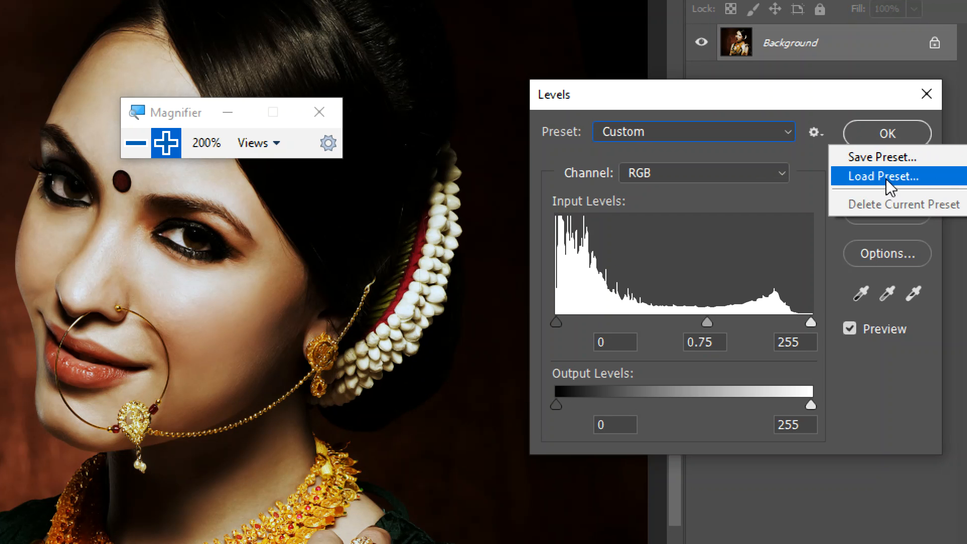
pyautogui.click(813, 132)
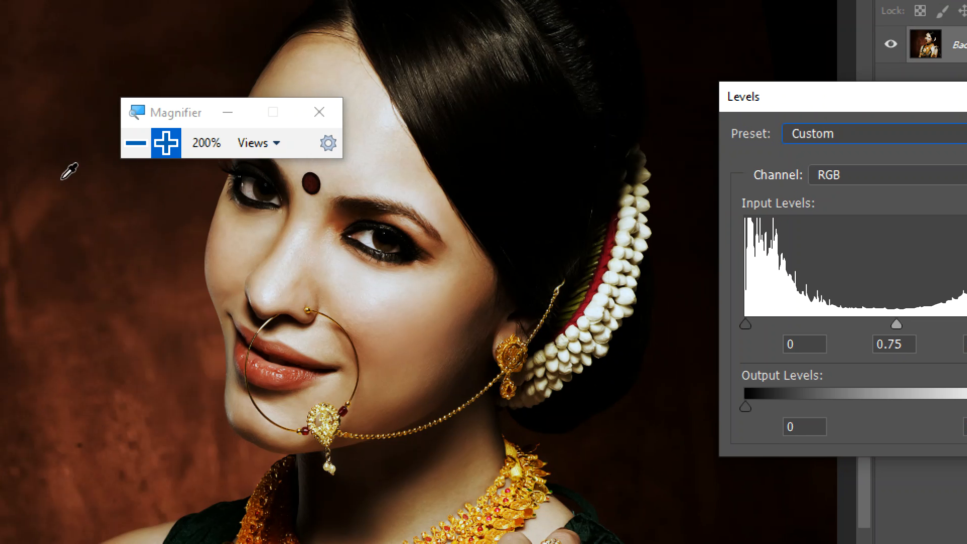
pyautogui.click(135, 143)
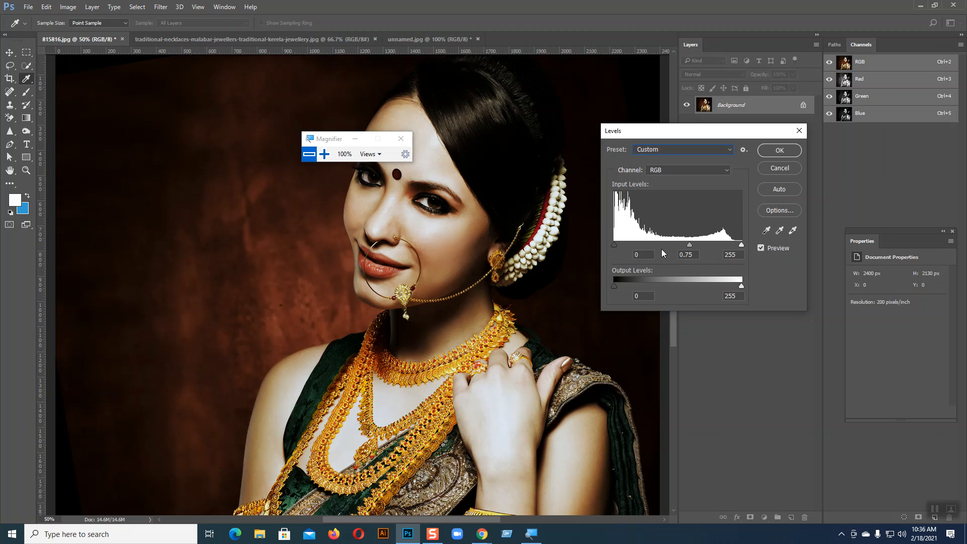
# Brighten the portrait by setting the midtone input level to 1.48, and check the save and load preset options.
pyautogui.moveTo(685, 244); pyautogui.dragTo(657, 243)
pyautogui.click(744, 151)
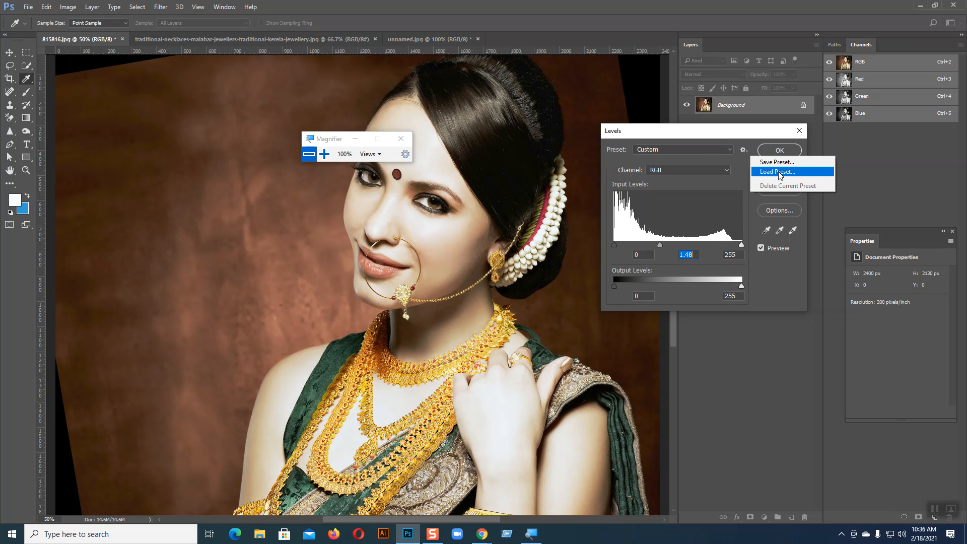
pyautogui.click(714, 153)
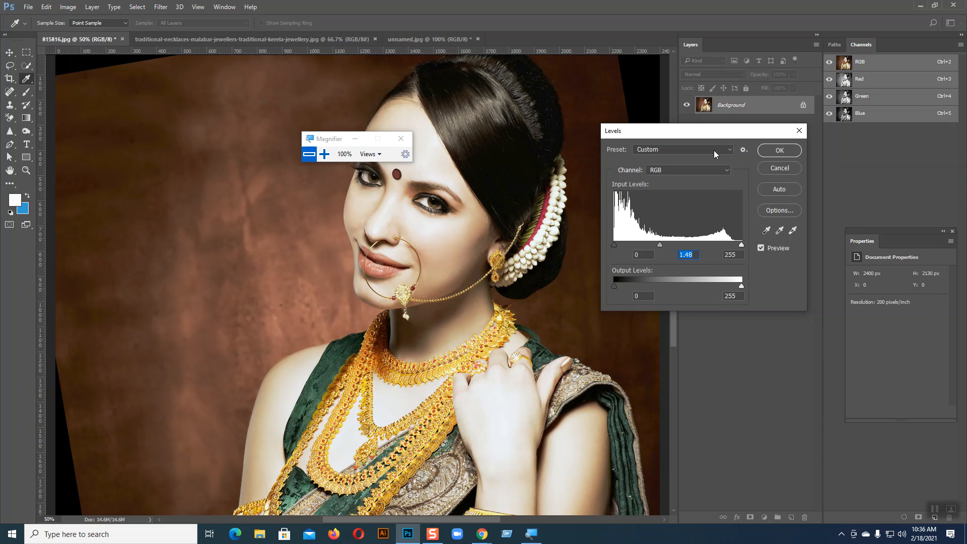
# Try the Lighter Levels preset on the whole portrait and close Levels without applying it.
pyautogui.click(714, 150)
pyautogui.click(675, 226)
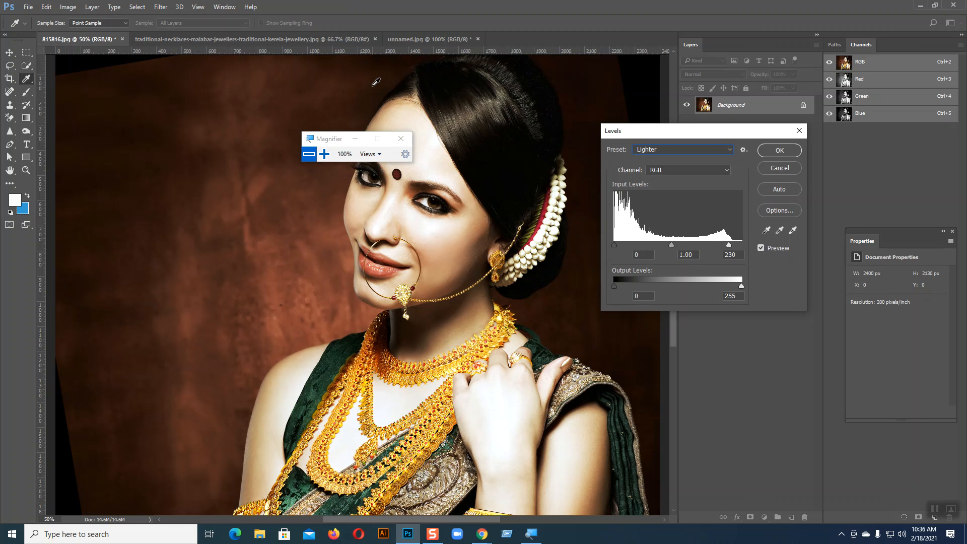
pyautogui.hotkey('ctrl', '-')
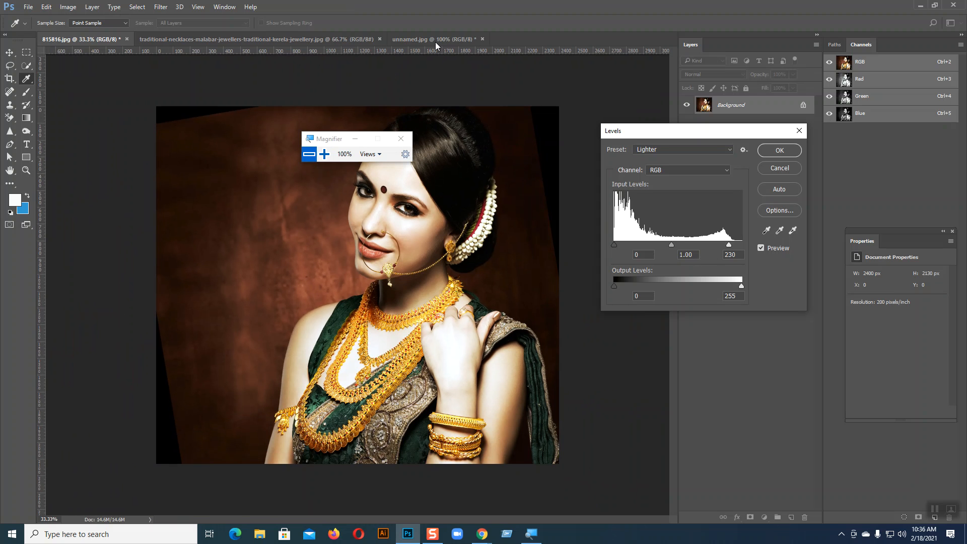
pyautogui.click(784, 169)
# Compare the unnamed.jpg portrait with 815816.jpg, return to 815816.jpg and move the Magnifier window off the photo.
pyautogui.click(437, 39)
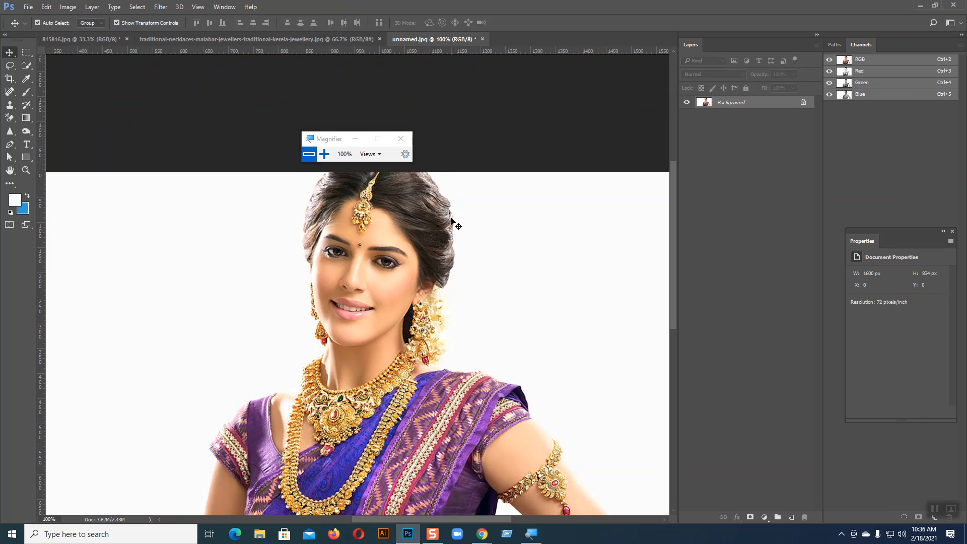
pyautogui.click(93, 40)
pyautogui.click(422, 39)
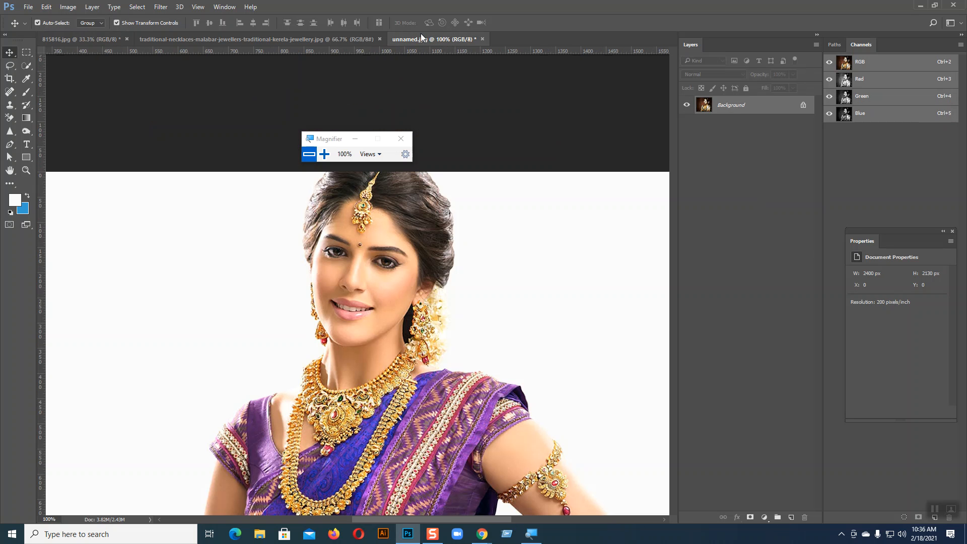
pyautogui.click(99, 38)
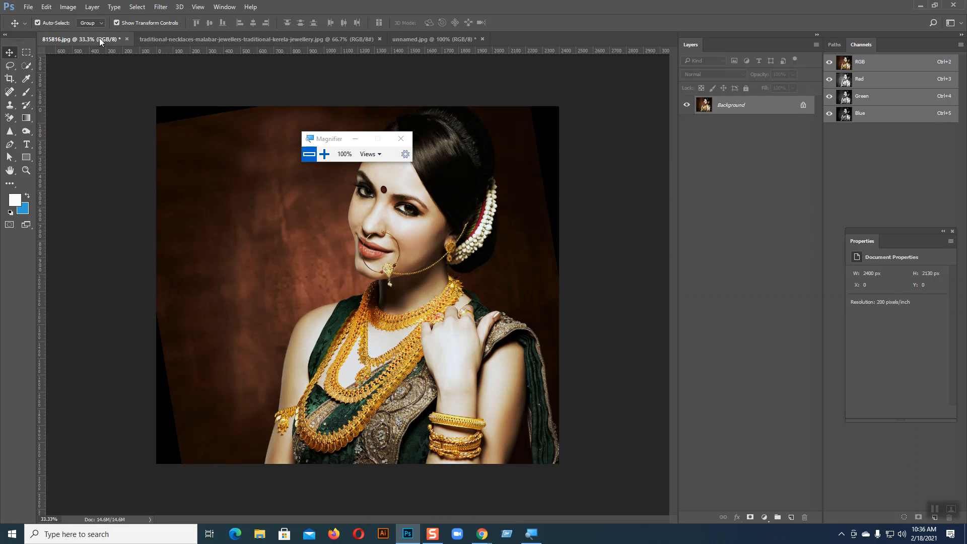
pyautogui.click(201, 39)
pyautogui.click(64, 39)
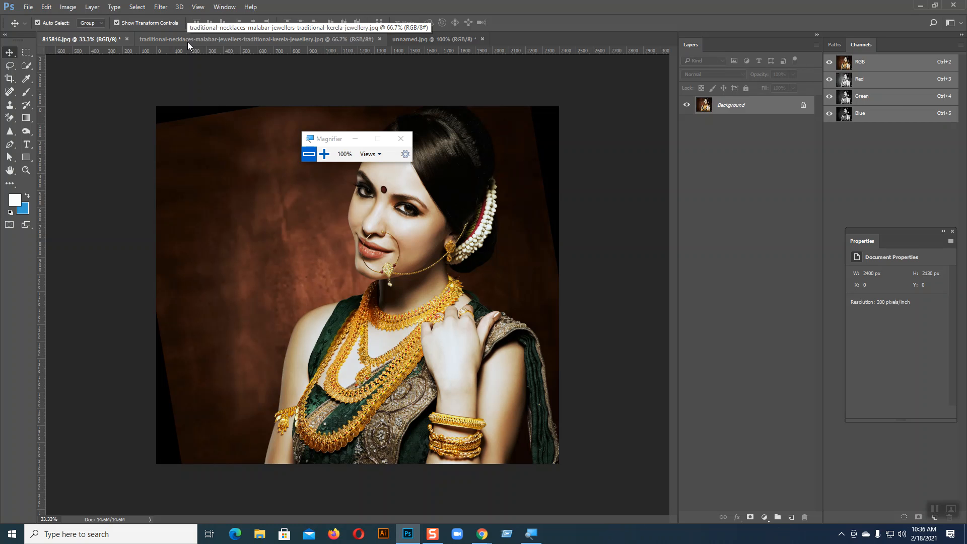
pyautogui.moveTo(329, 140); pyautogui.dragTo(692, 157)
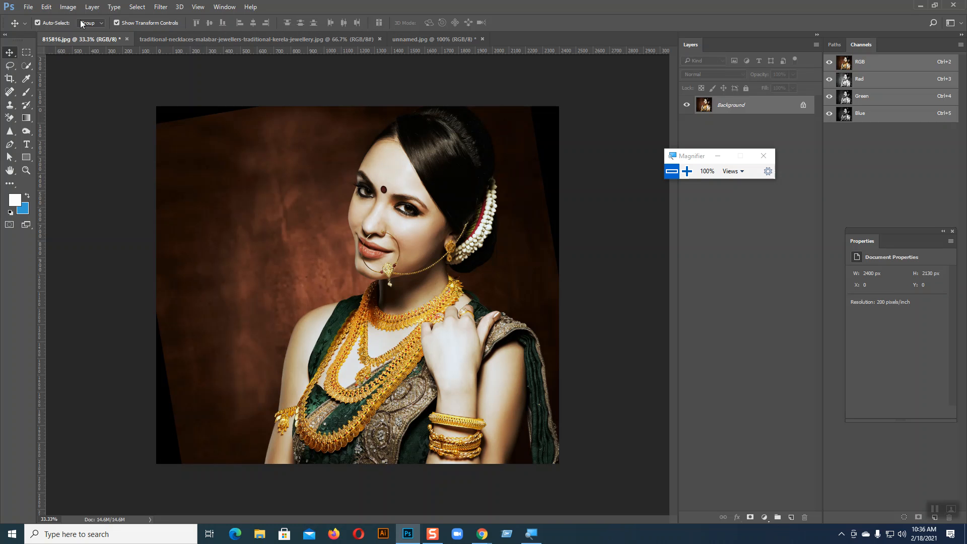
pyautogui.click(68, 8)
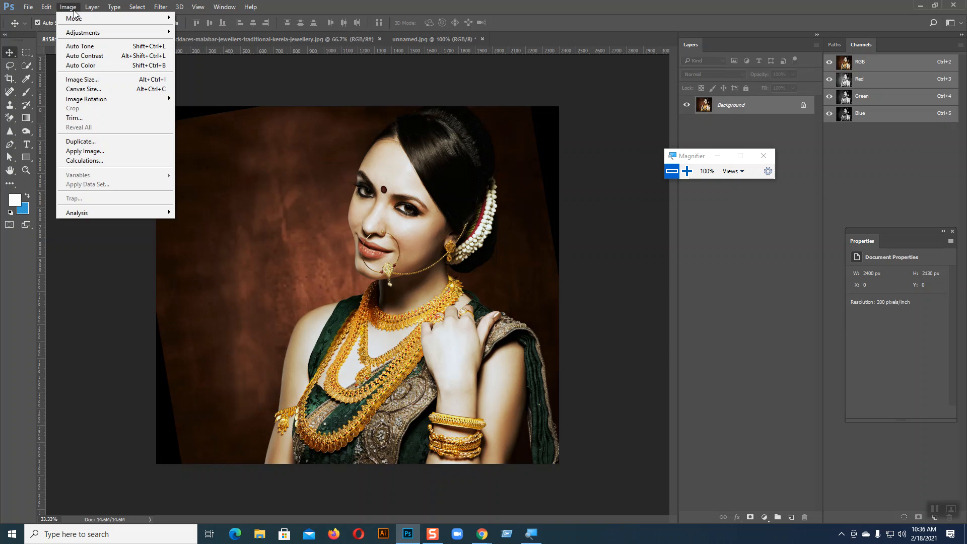
pyautogui.moveTo(157, 35)
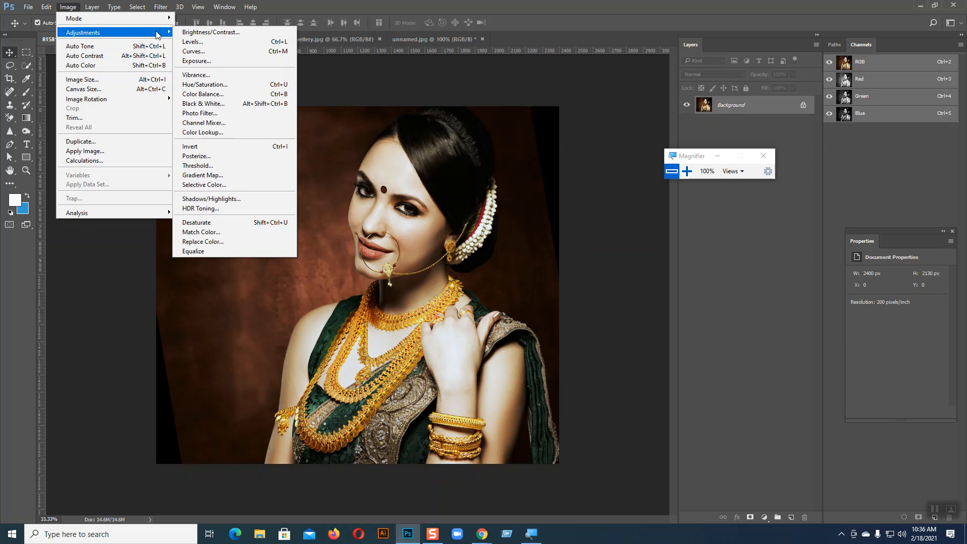
pyautogui.click(200, 56)
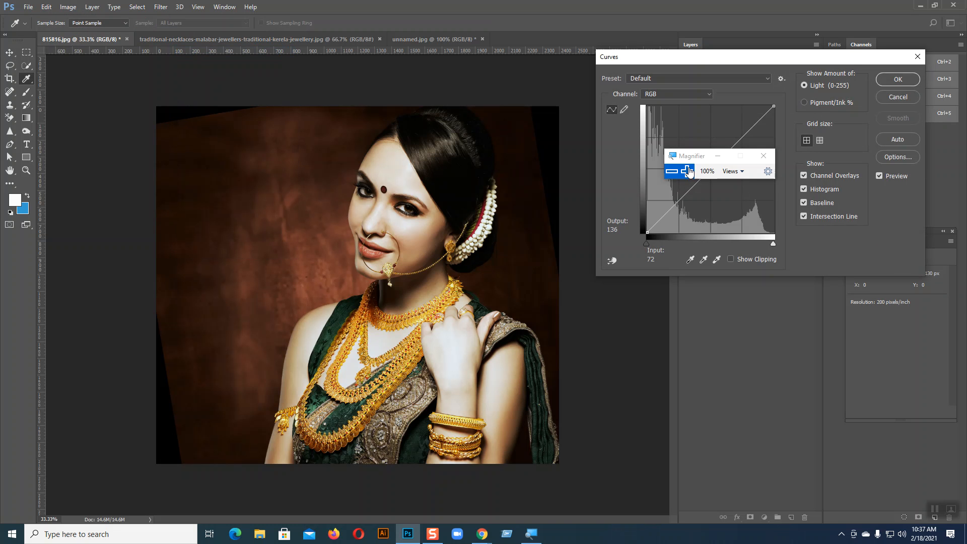
pyautogui.moveTo(697, 158); pyautogui.dragTo(695, 355)
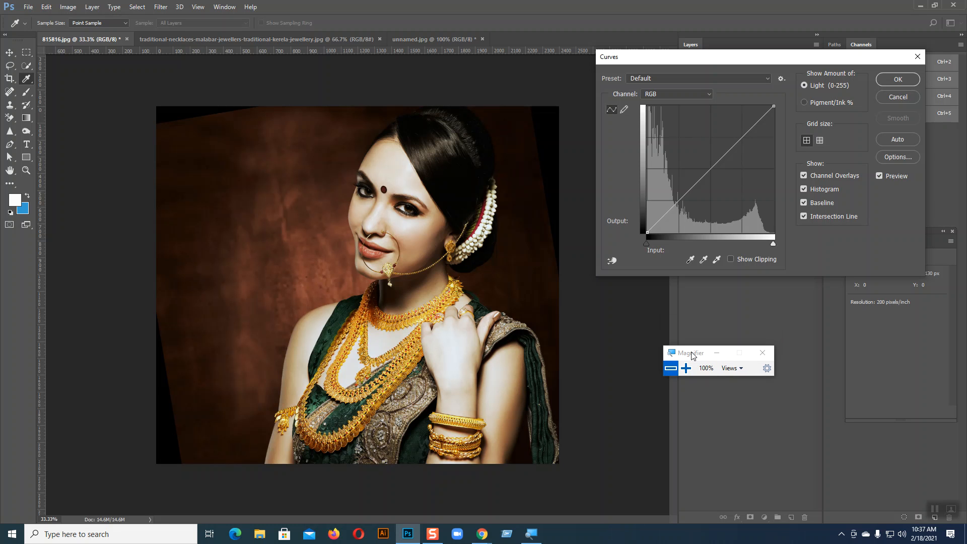
pyautogui.click(893, 98)
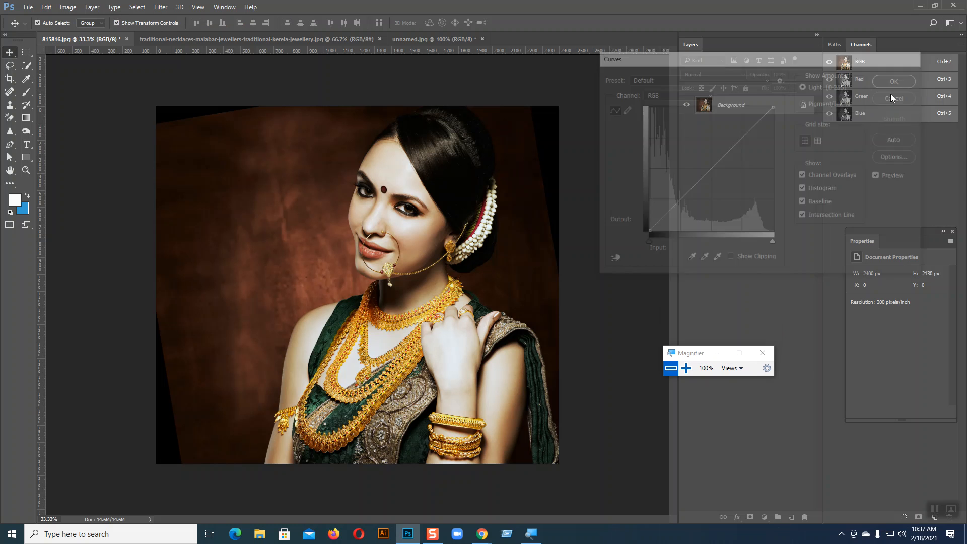
# Open Levels for the 815816.jpg portrait and examine its channel choices at 200% screen magnification, keeping RGB selected.
pyautogui.click(65, 11)
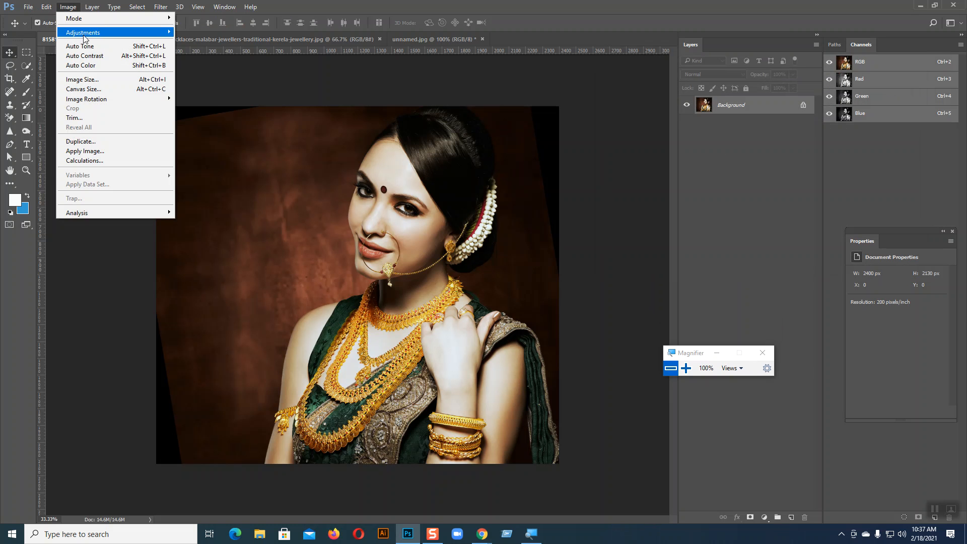
pyautogui.moveTo(80, 35)
pyautogui.click(217, 43)
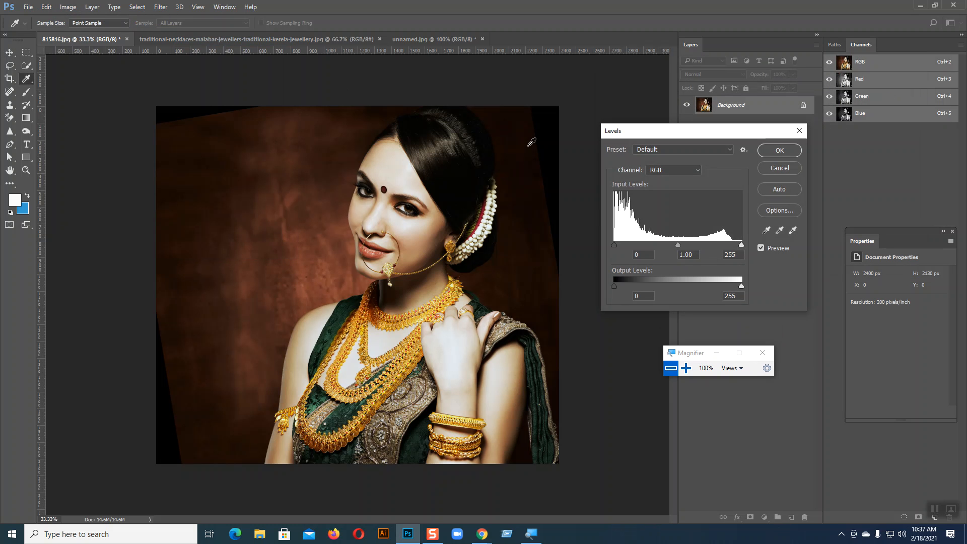
pyautogui.click(686, 369)
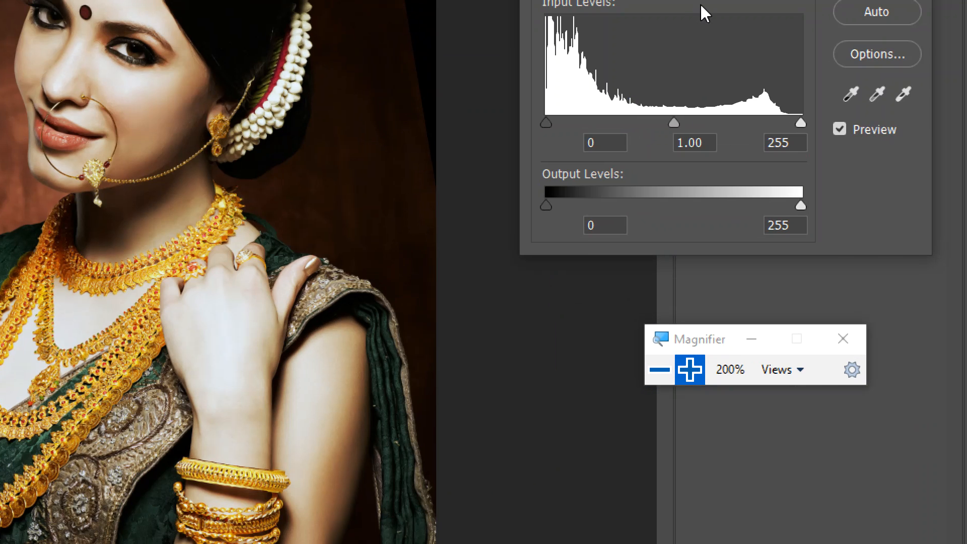
pyautogui.moveTo(672, 341); pyautogui.dragTo(655, 491)
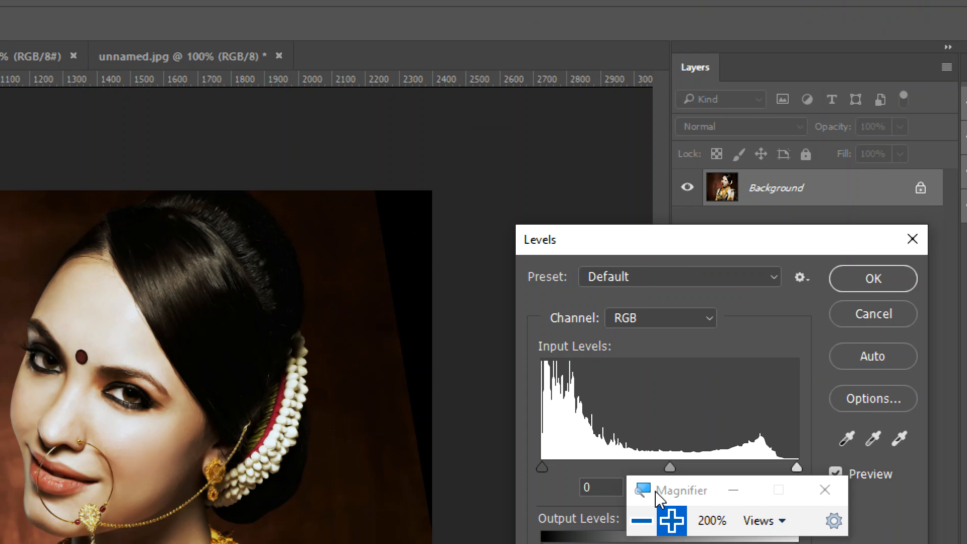
pyautogui.click(662, 317)
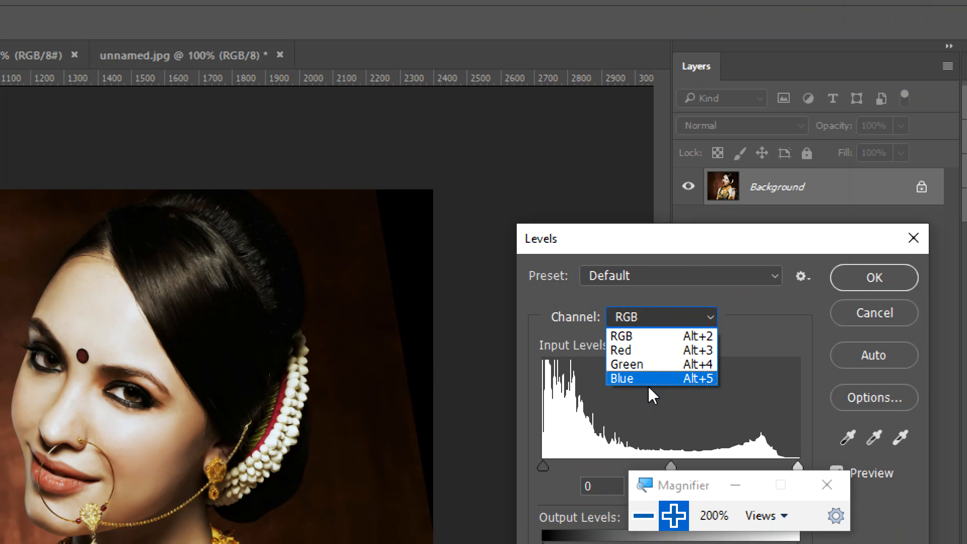
pyautogui.click(655, 335)
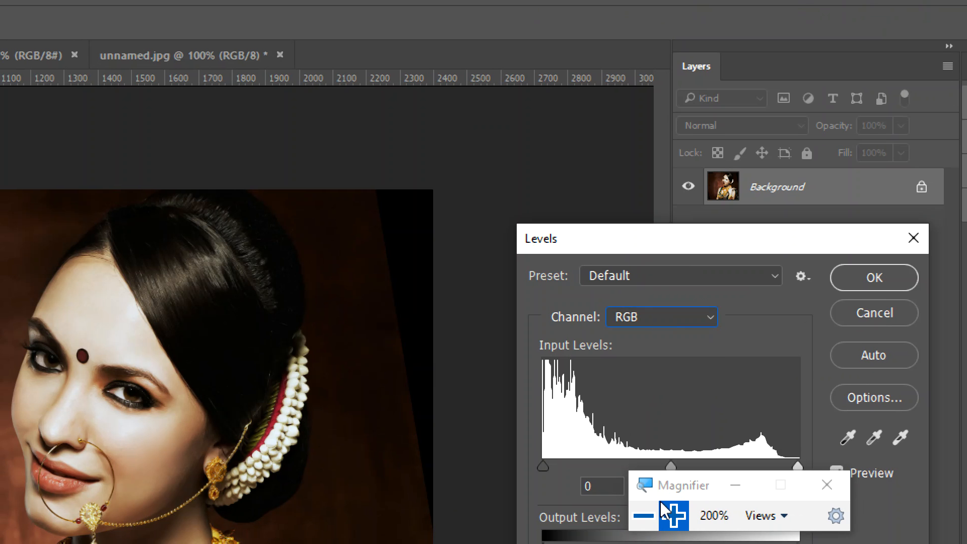
pyautogui.click(647, 524)
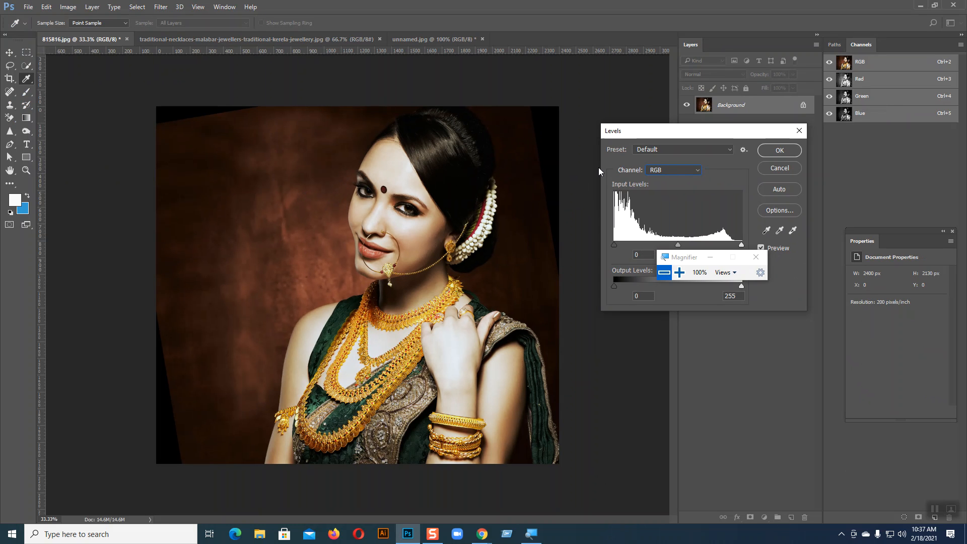
# Switch Levels to the Red channel and set its midtone input level to 0.97.
pyautogui.click(675, 173)
pyautogui.click(664, 184)
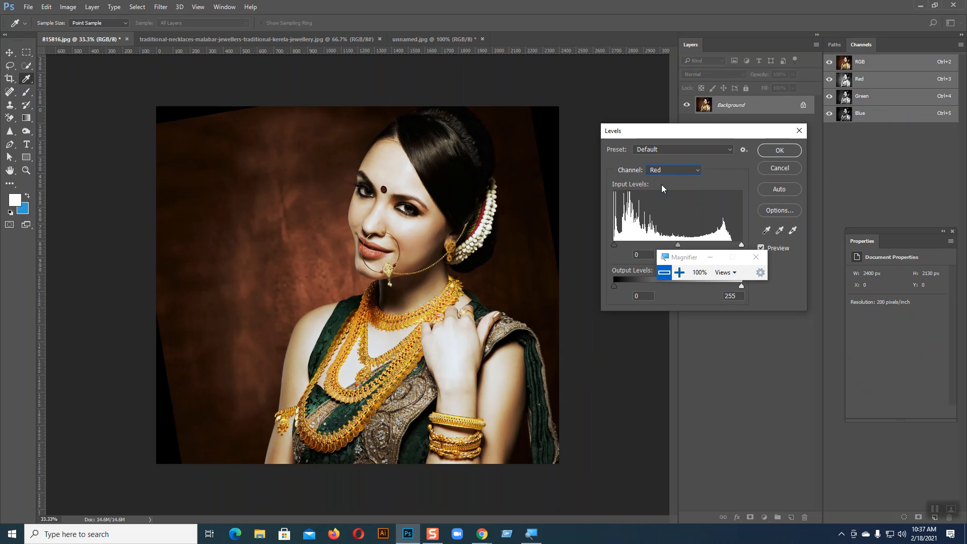
pyautogui.moveTo(699, 258); pyautogui.dragTo(682, 303)
pyautogui.moveTo(678, 244)
pyautogui.mouseDown()
pyautogui.moveTo(689, 245)
pyautogui.moveTo(667, 246)
pyautogui.moveTo(667, 255)
pyautogui.moveTo(685, 255)
pyautogui.mouseUp()
pyautogui.moveTo(688, 253)
pyautogui.mouseDown()
pyautogui.moveTo(660, 253)
pyautogui.moveTo(683, 255)
pyautogui.mouseUp()
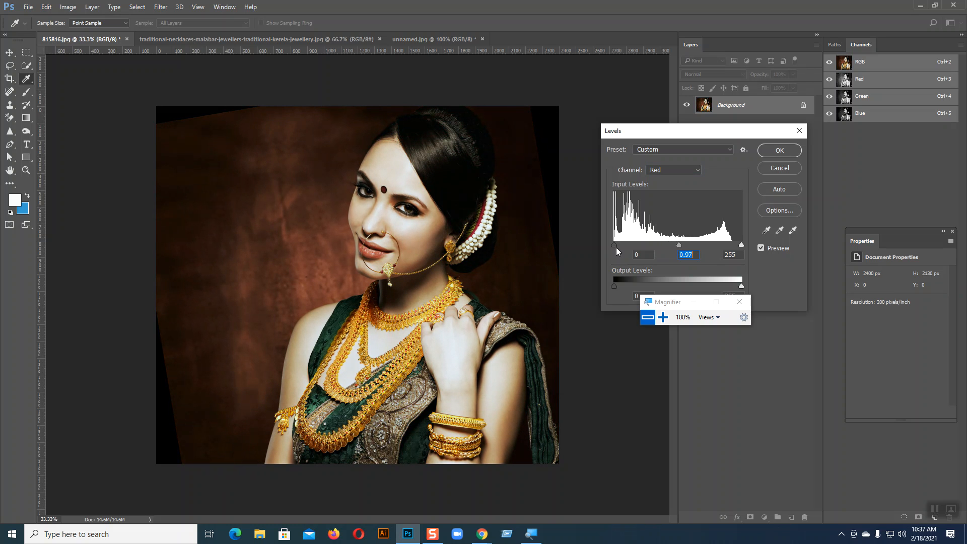
# Try a black input level of 29 on the Red channel and return it to 0.
pyautogui.moveTo(615, 245)
pyautogui.mouseDown()
pyautogui.moveTo(638, 248)
pyautogui.moveTo(610, 250)
pyautogui.moveTo(629, 253)
pyautogui.mouseUp()
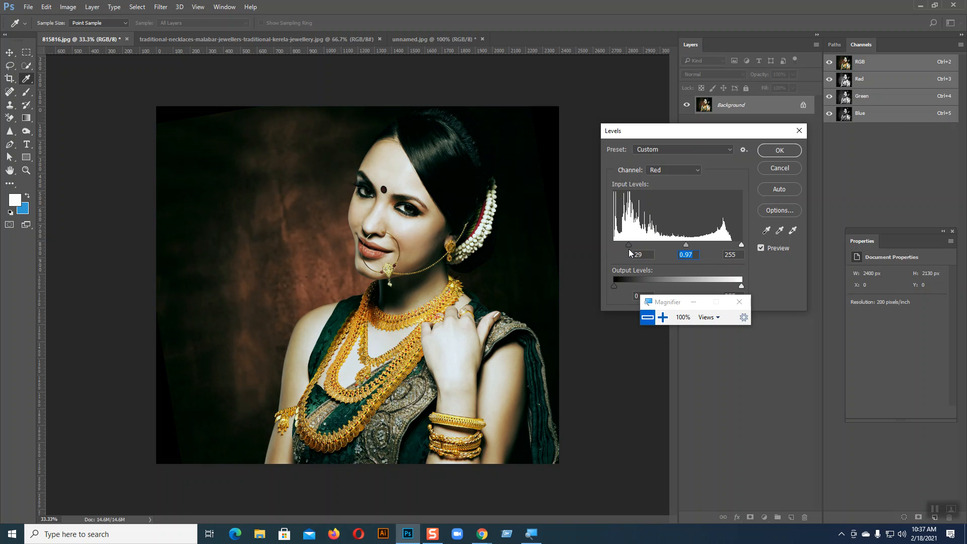
pyautogui.click(629, 249)
pyautogui.moveTo(624, 246); pyautogui.dragTo(615, 246)
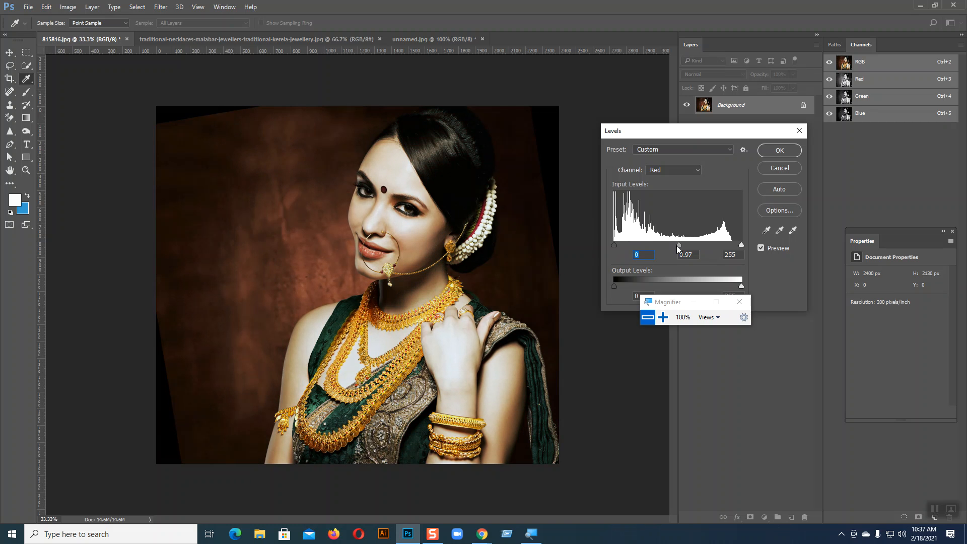
# Try a white input level of 194 on the Red channel and close Levels without applying it.
pyautogui.moveTo(742, 248); pyautogui.dragTo(715, 246)
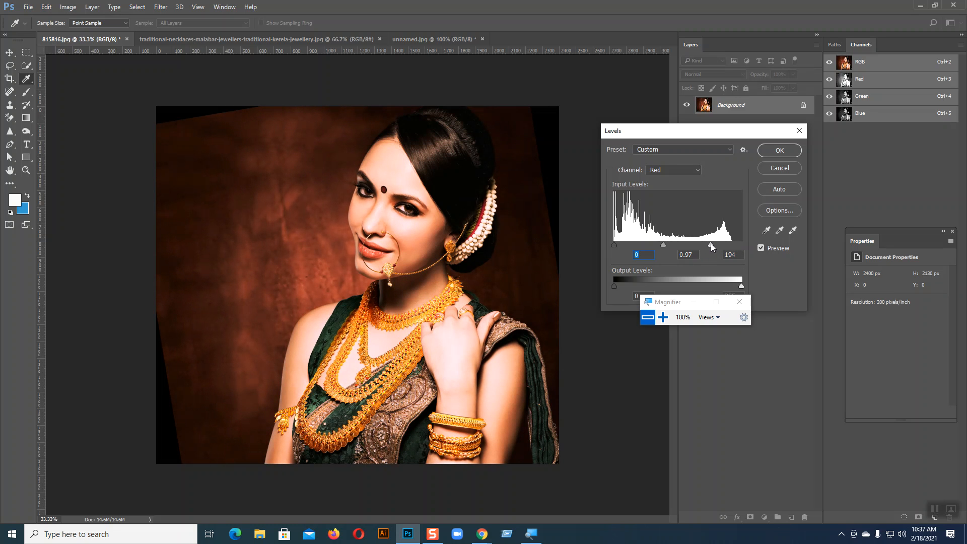
pyautogui.click(711, 245)
pyautogui.click(780, 167)
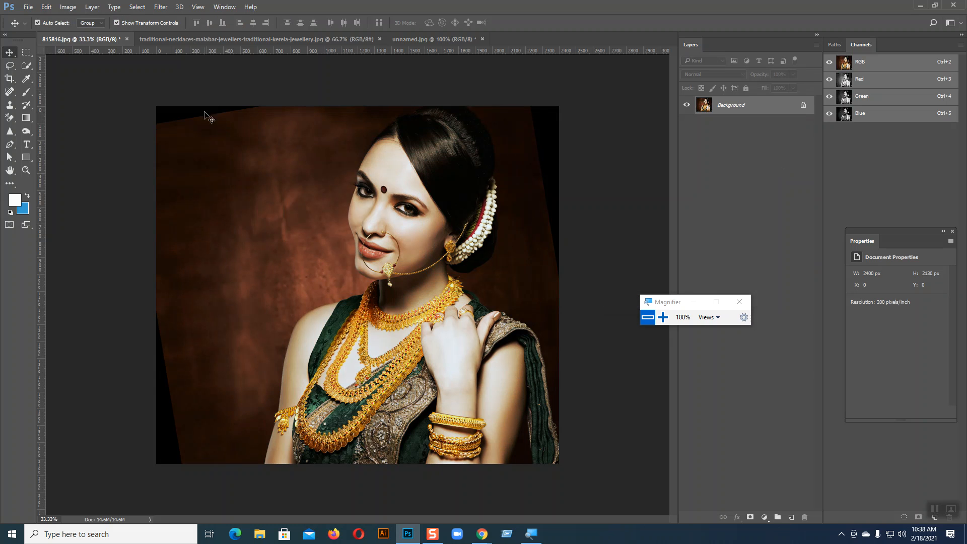
# View the open traditional-necklaces-malabar-jewellers portrait.
pyautogui.click(28, 6)
pyautogui.click(31, 27)
pyautogui.click(231, 39)
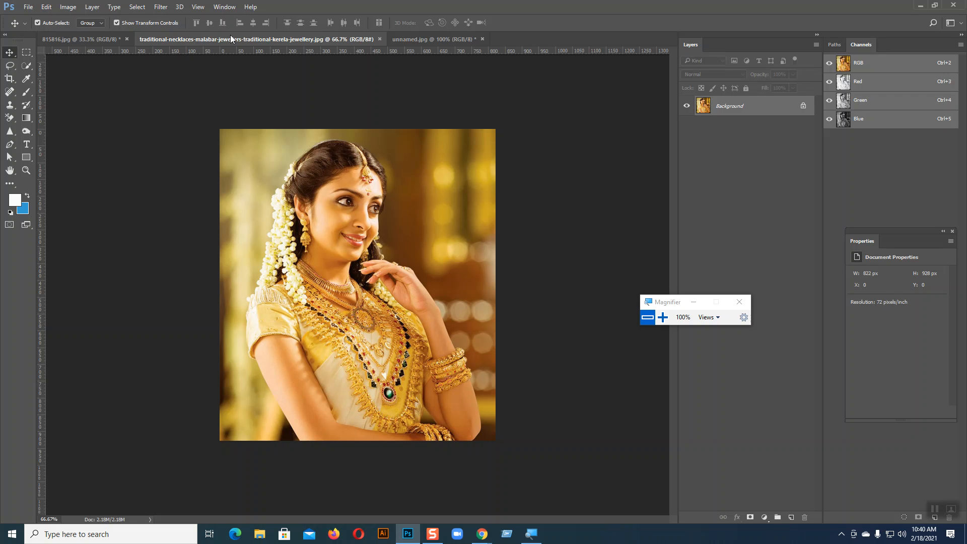
# Return to the 815816.jpg portrait and open the Levels adjustment for it.
pyautogui.click(71, 39)
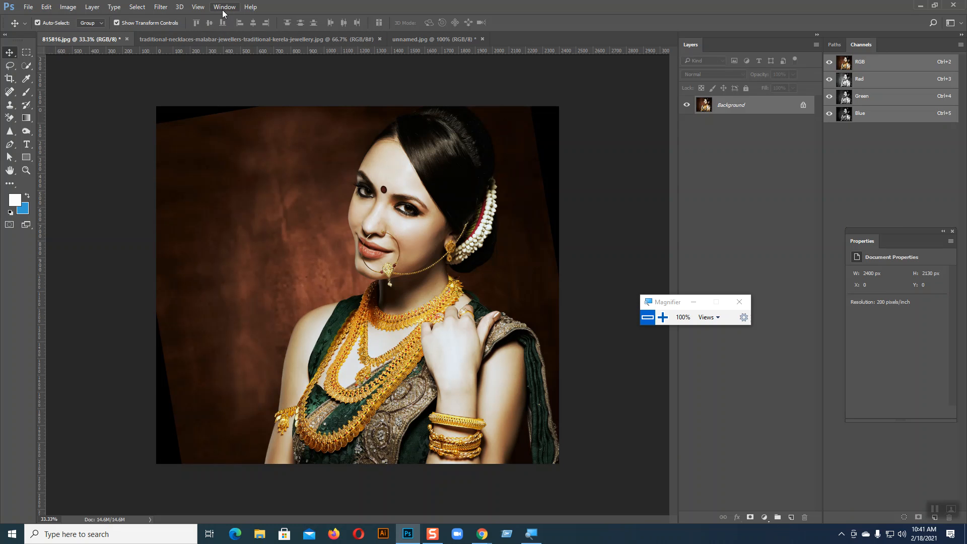
pyautogui.click(68, 6)
pyautogui.moveTo(92, 35)
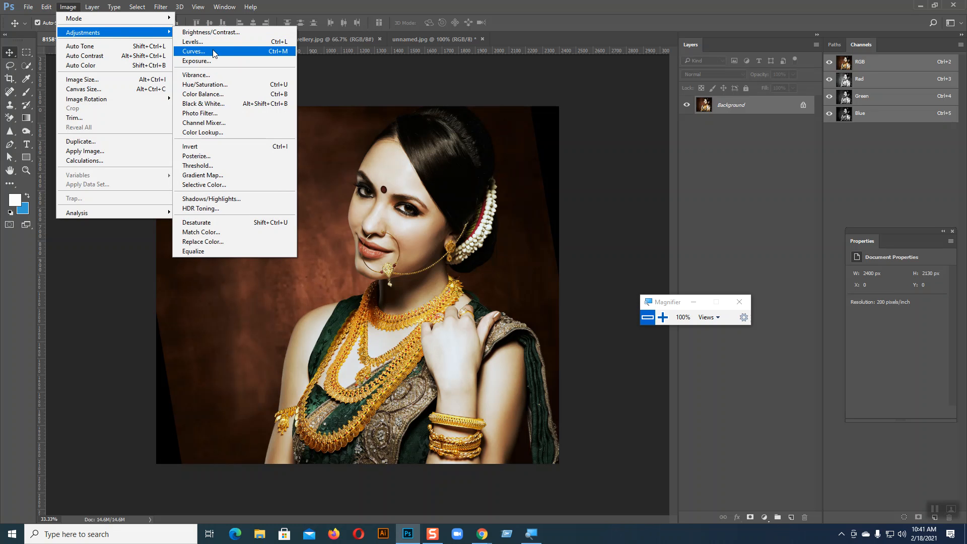
pyautogui.click(194, 42)
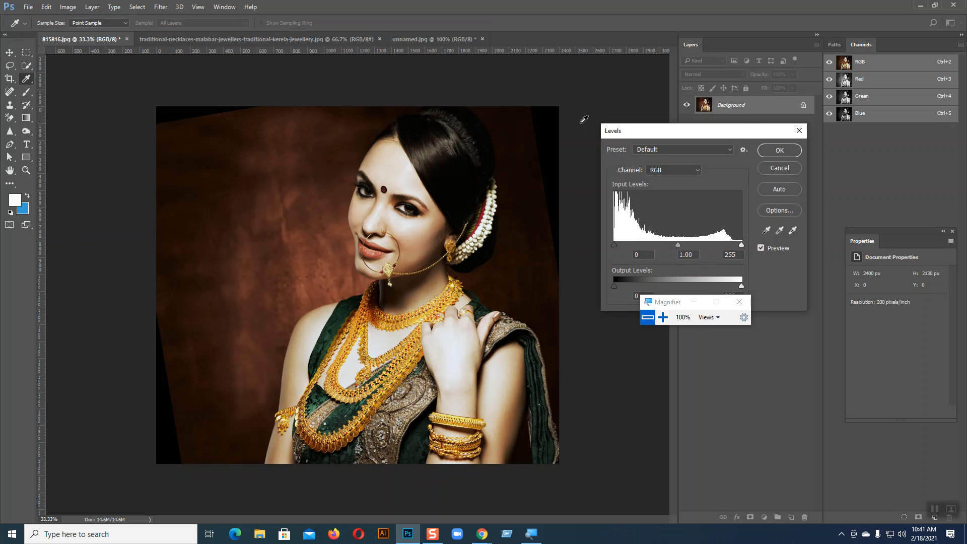
# Try a midtone level of 2.61 and a white input level of 251 on the Green channel in Levels.
pyautogui.moveTo(675, 134); pyautogui.dragTo(551, 74)
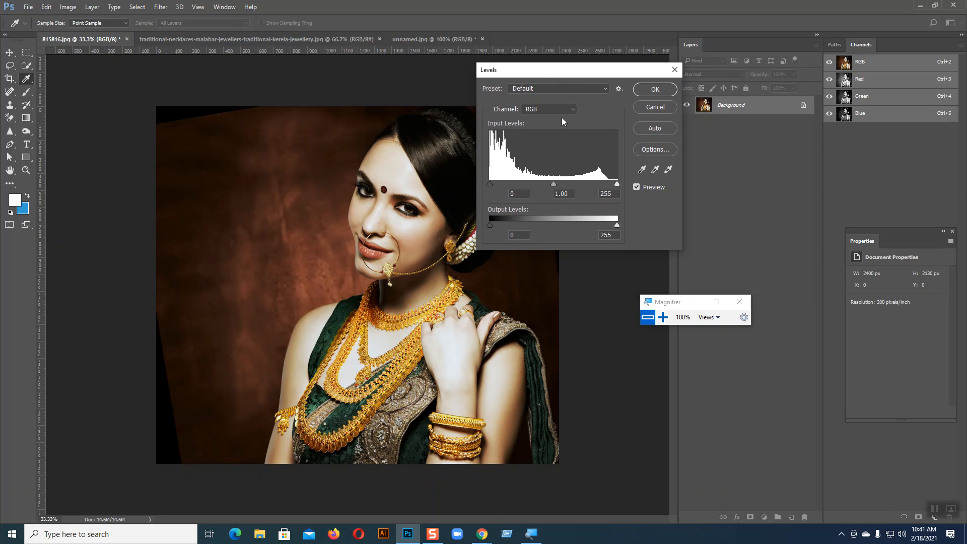
pyautogui.click(536, 107)
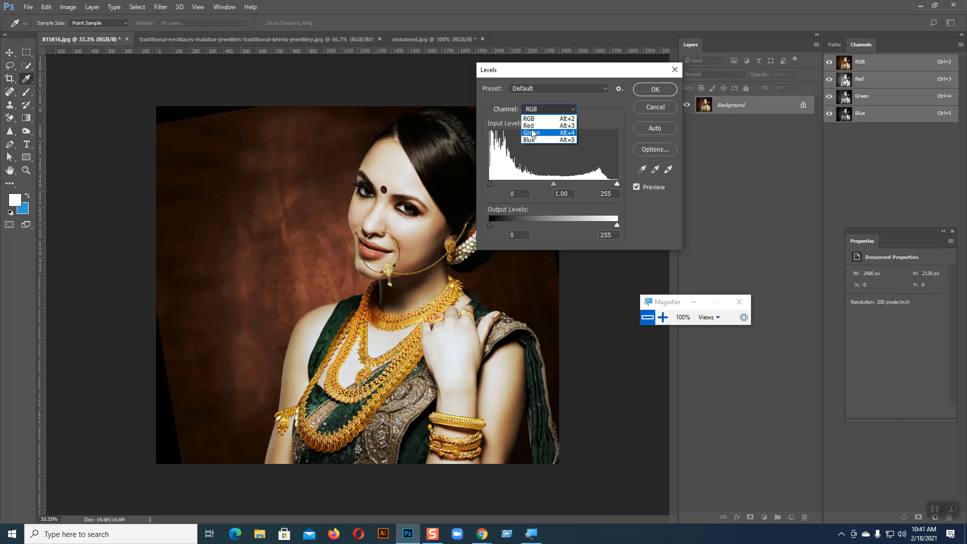
pyautogui.click(533, 132)
pyautogui.moveTo(490, 184)
pyautogui.mouseDown()
pyautogui.moveTo(510, 184)
pyautogui.moveTo(473, 185)
pyautogui.moveTo(487, 185)
pyautogui.mouseUp()
pyautogui.moveTo(554, 184); pyautogui.dragTo(509, 189)
pyautogui.moveTo(617, 184); pyautogui.dragTo(615, 184)
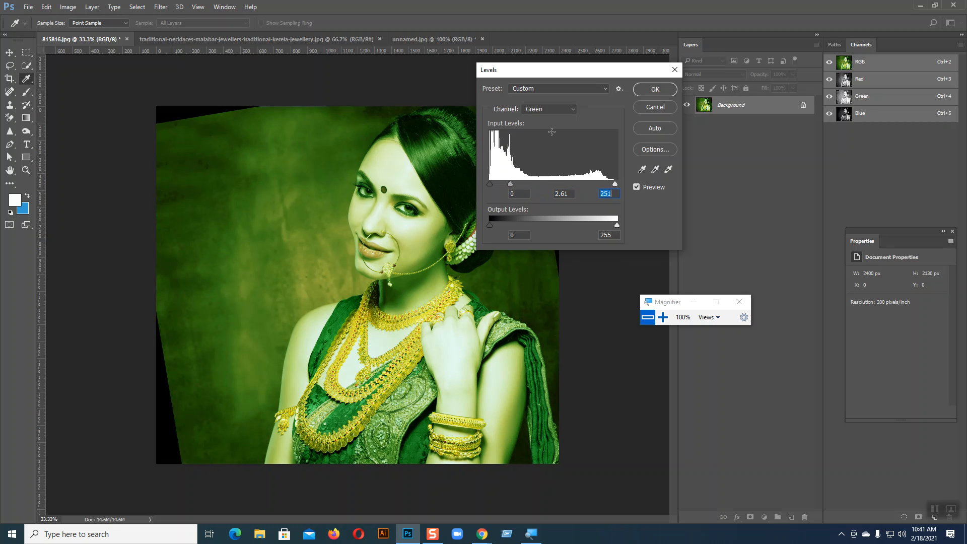
# Try a midtone level of 1.65 and a white input level of 169 on the Blue channel and close Levels without applying it.
pyautogui.click(545, 107)
pyautogui.click(536, 138)
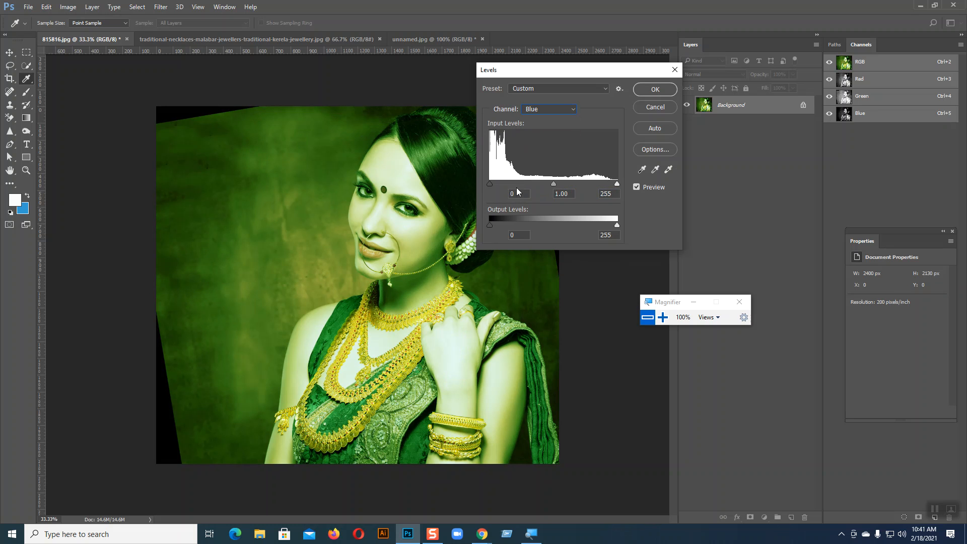
pyautogui.moveTo(553, 183); pyautogui.dragTo(525, 182)
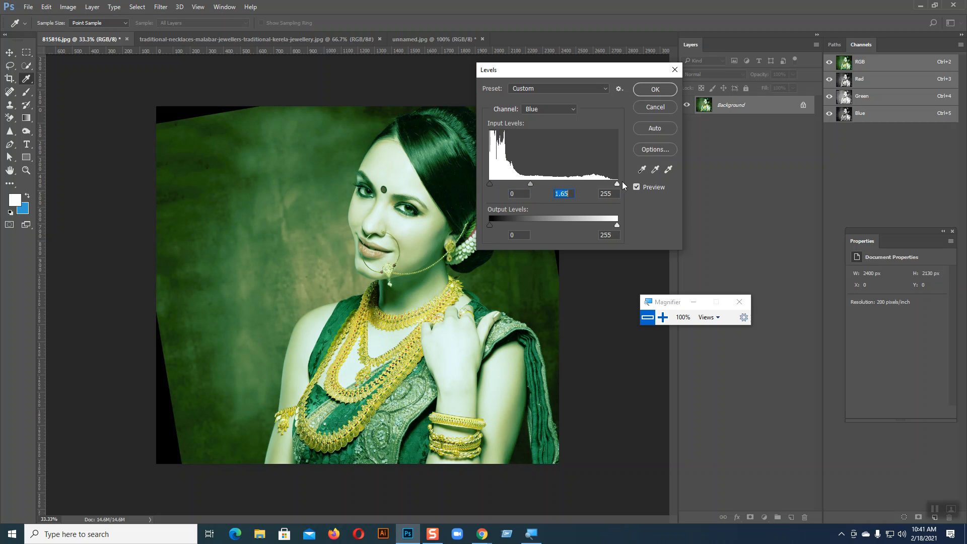
pyautogui.moveTo(617, 184); pyautogui.dragTo(575, 182)
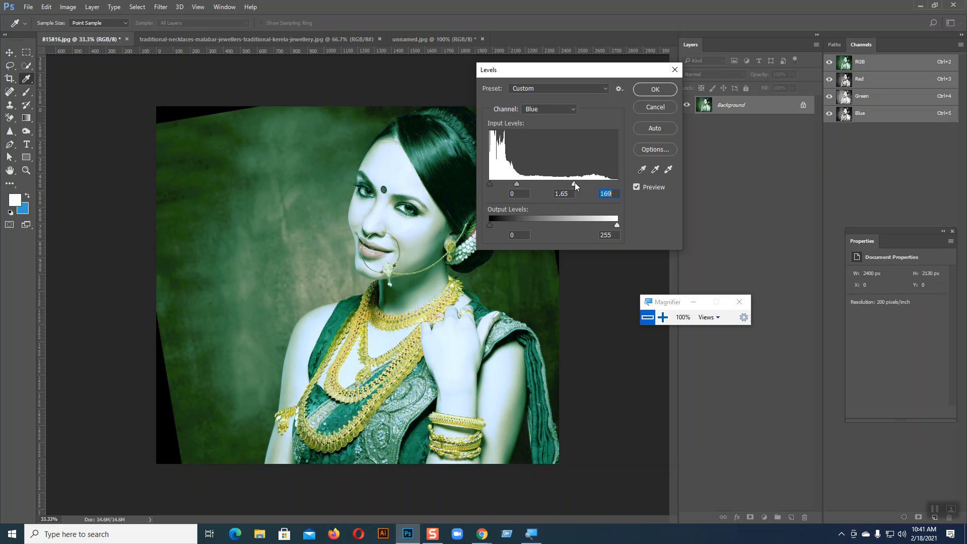
pyautogui.click(654, 107)
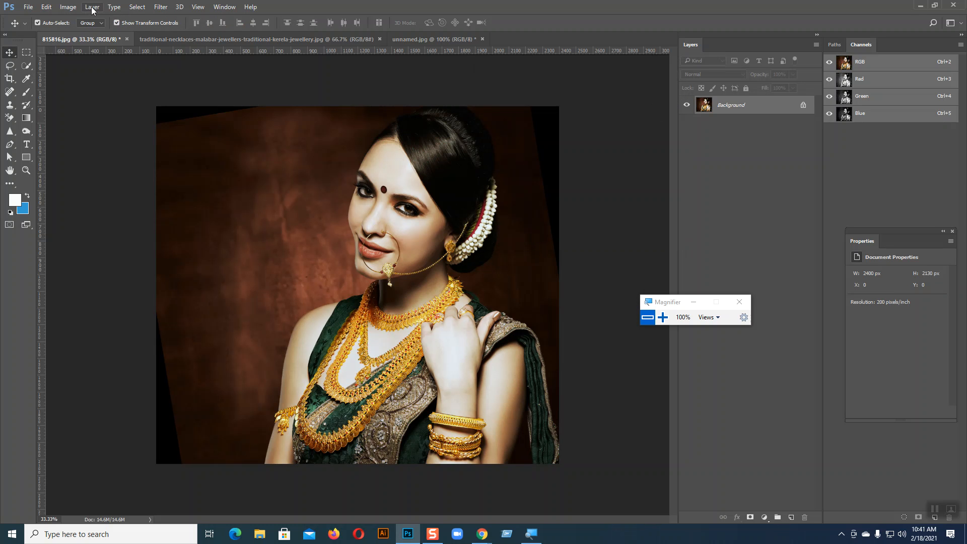
# Open the Curves adjustment for the 815816.jpg portrait and try setting the black point from the dark brown background.
pyautogui.click(68, 7)
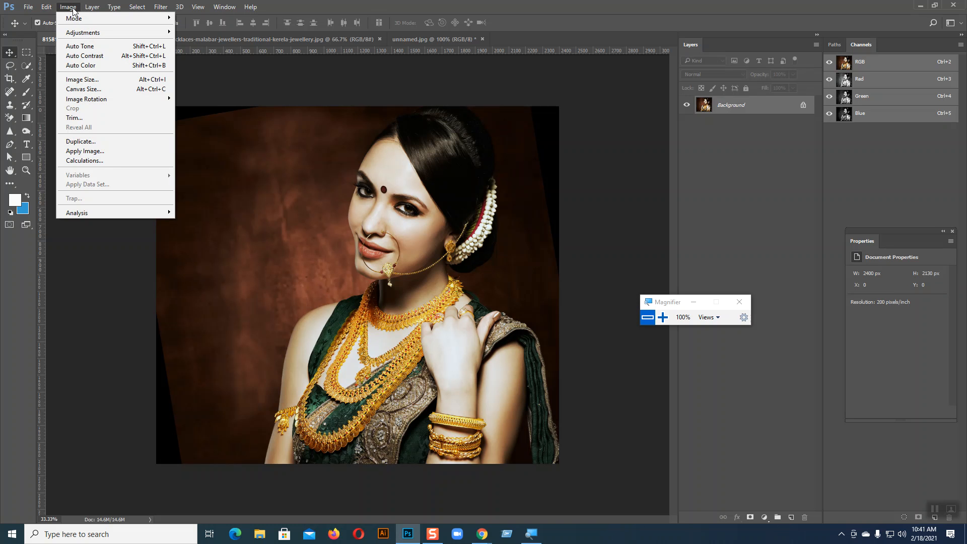
pyautogui.moveTo(78, 31)
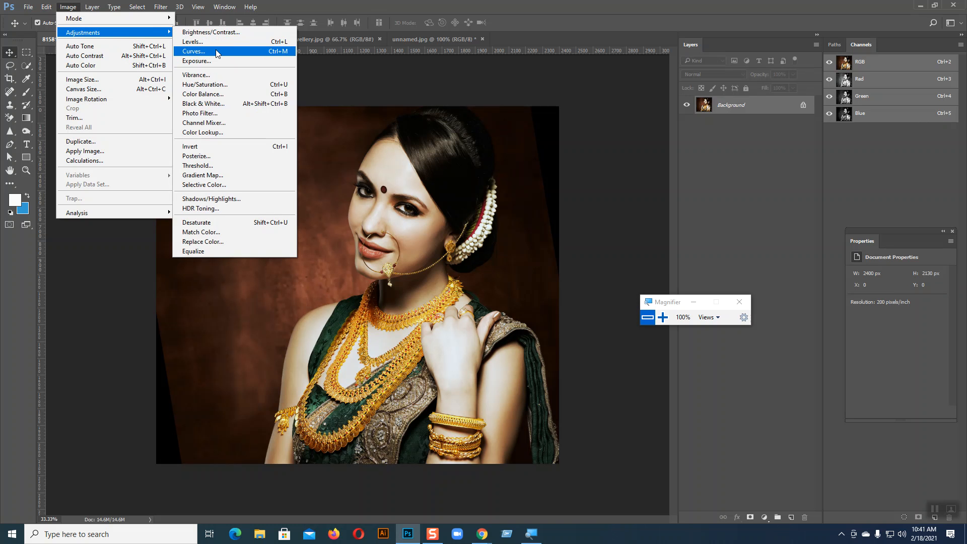
pyautogui.click(216, 52)
pyautogui.moveTo(681, 62); pyautogui.dragTo(572, 39)
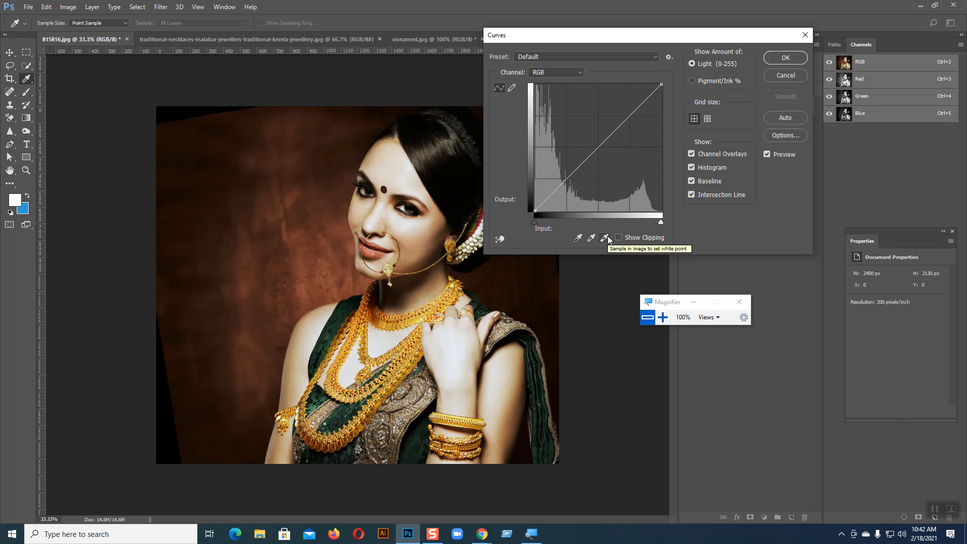
pyautogui.click(578, 237)
pyautogui.click(201, 130)
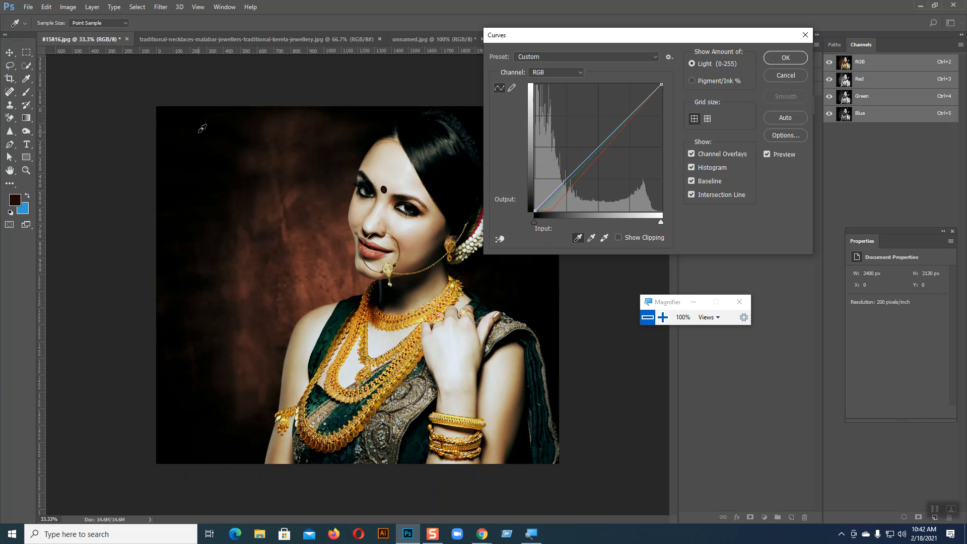
# Try setting the Curves gray point from the reddish-brown background beside the woman's face.
pyautogui.moveTo(533, 39); pyautogui.dragTo(641, 34)
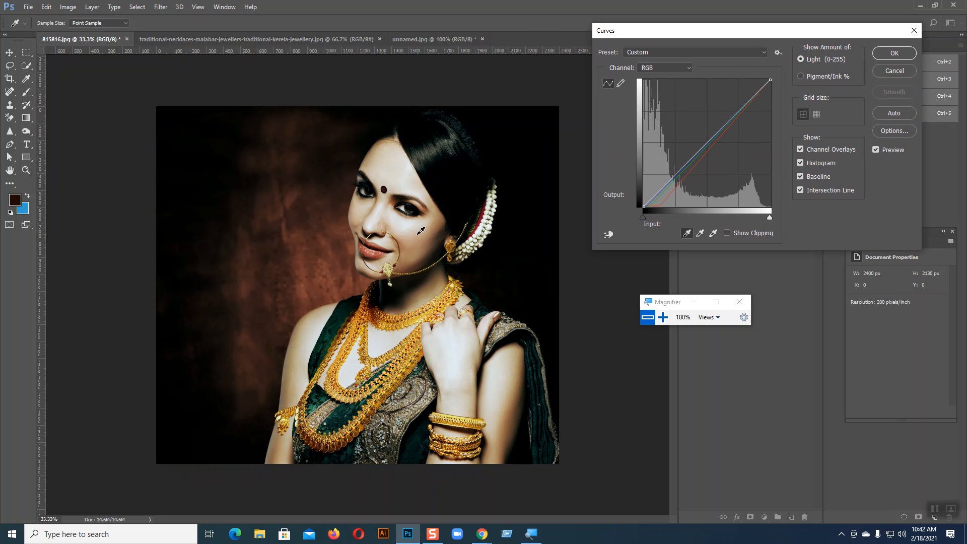
pyautogui.click(700, 234)
pyautogui.click(290, 198)
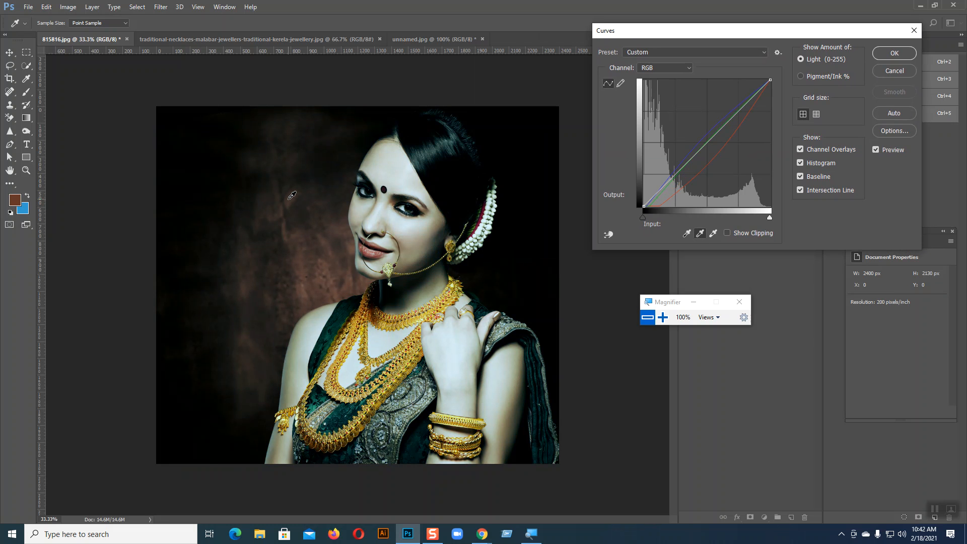
# Try setting the white point from the dark background beside the hair flowers, undo it and close Curves without applying it.
pyautogui.click(713, 233)
pyautogui.click(534, 175)
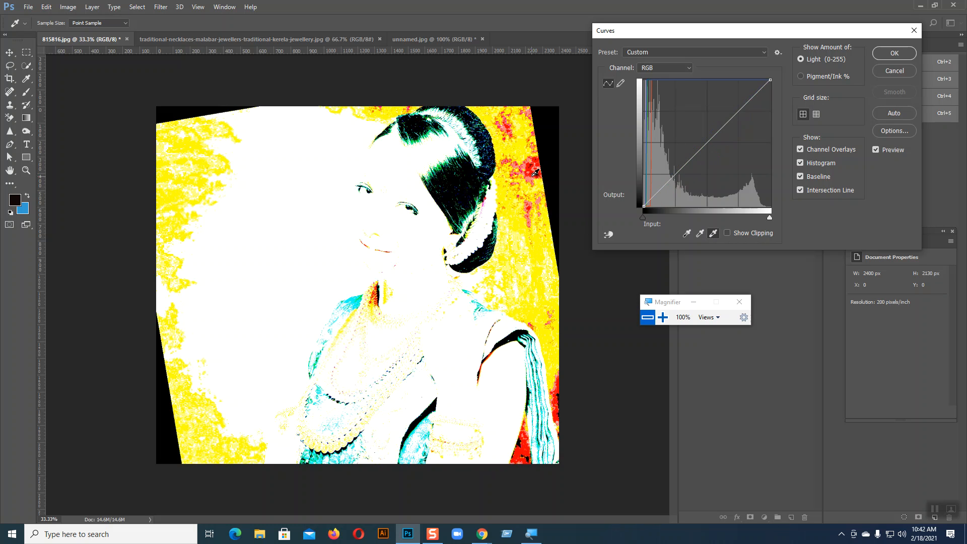
pyautogui.click(535, 173)
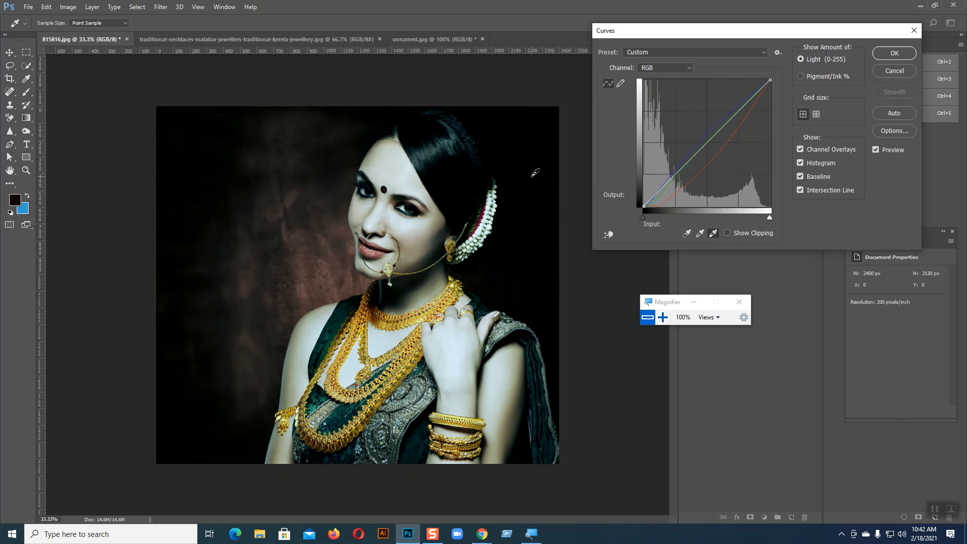
pyautogui.press('alt')
pyautogui.press('alt')
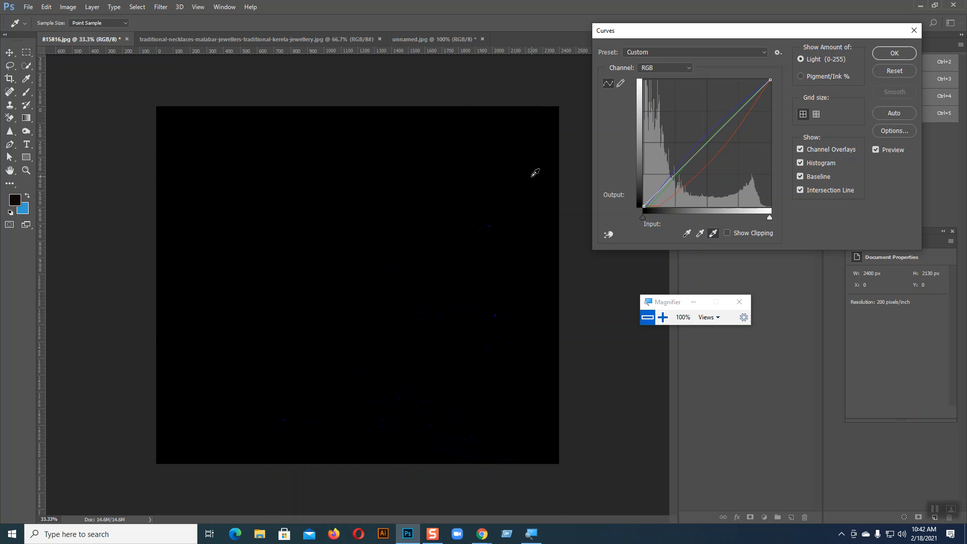
pyautogui.click(535, 172)
pyautogui.click(535, 173)
pyautogui.press('alt')
pyautogui.click(893, 71)
# Reopen Curves and try lowering the Red channel's highlights with a point at input 233, output 220.
pyautogui.click(46, 6)
pyautogui.moveTo(68, 6)
pyautogui.moveTo(85, 32)
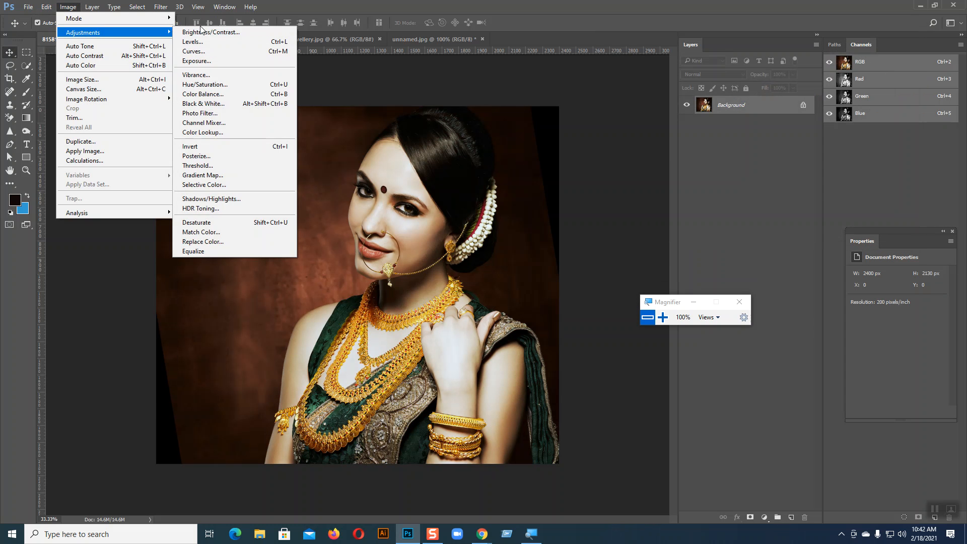
pyautogui.click(205, 55)
pyautogui.moveTo(682, 28); pyautogui.dragTo(616, 23)
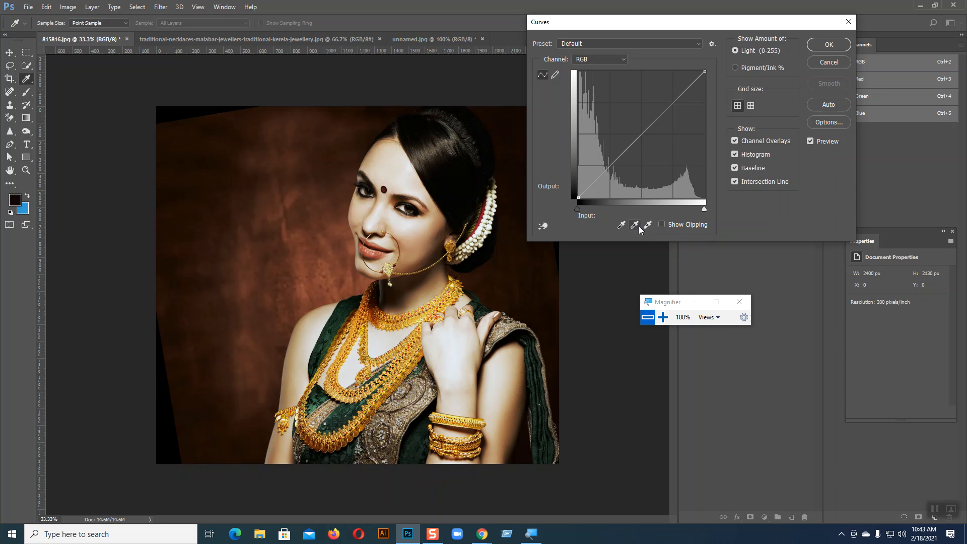
pyautogui.click(599, 59)
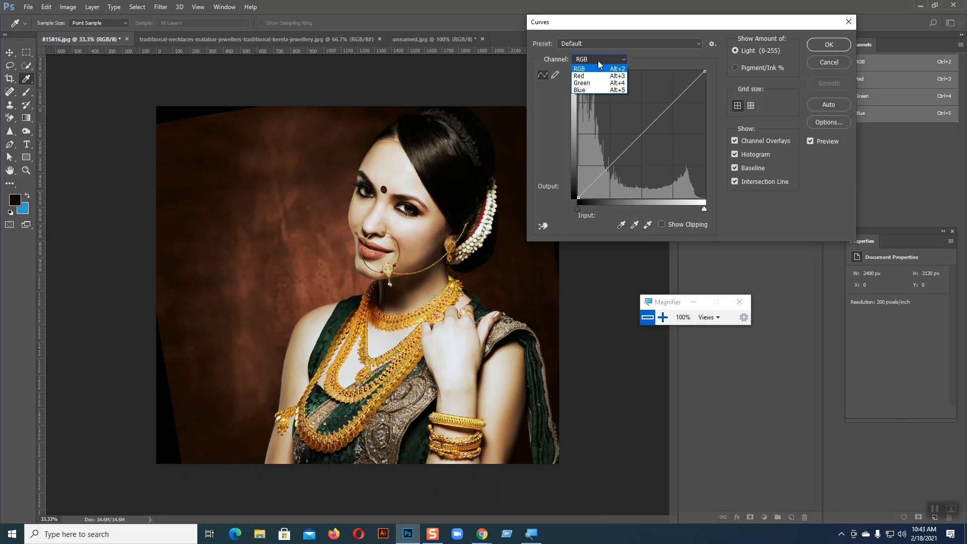
pyautogui.click(593, 76)
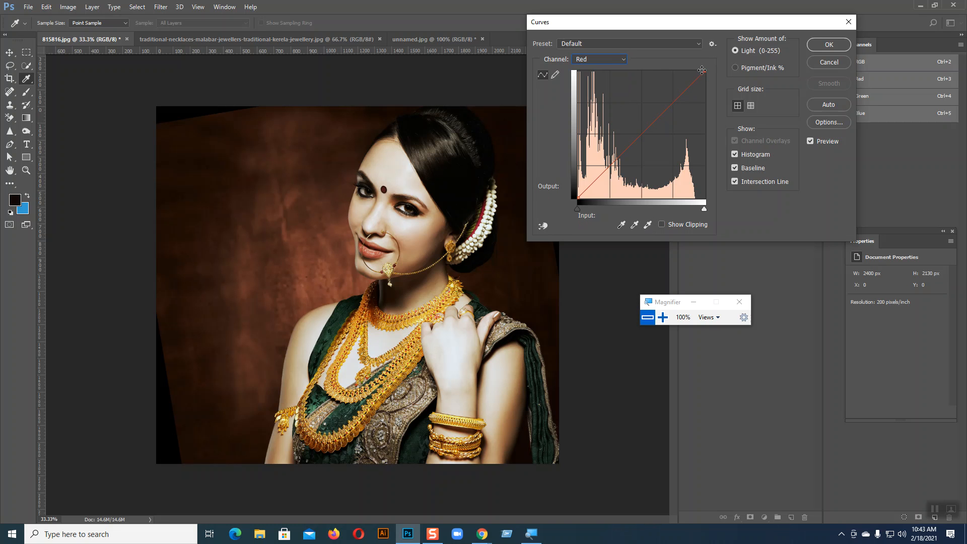
pyautogui.moveTo(692, 82)
pyautogui.mouseDown()
pyautogui.moveTo(687, 75)
pyautogui.moveTo(693, 89)
pyautogui.mouseUp()
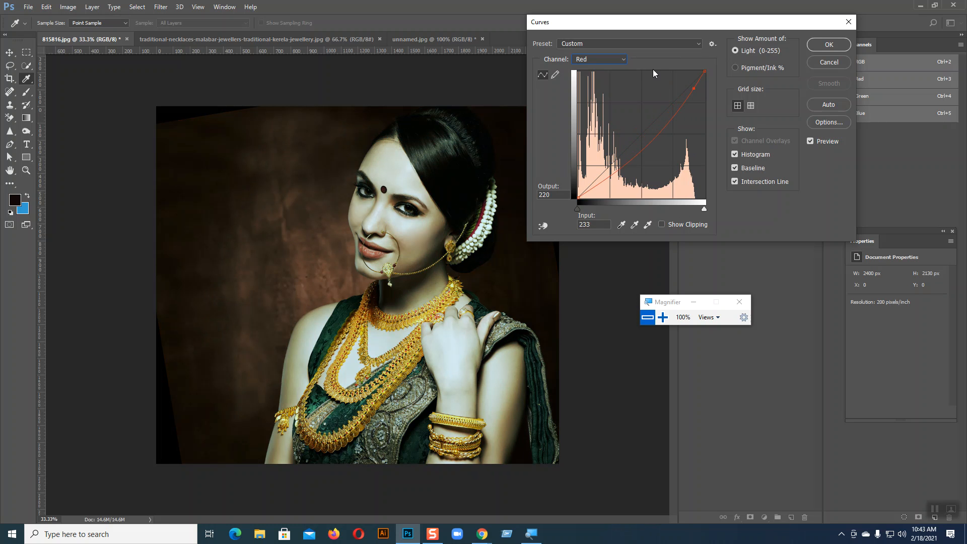
# Try lowering the Green channel's curve with a point at input 199, output 178.
pyautogui.click(618, 60)
pyautogui.click(598, 84)
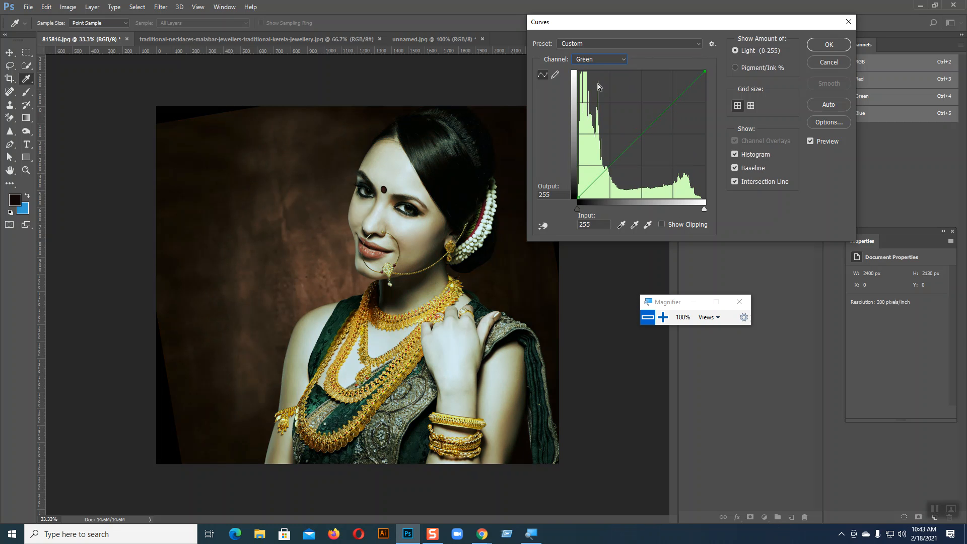
pyautogui.moveTo(680, 96)
pyautogui.mouseDown()
pyautogui.moveTo(665, 89)
pyautogui.moveTo(677, 110)
pyautogui.mouseUp()
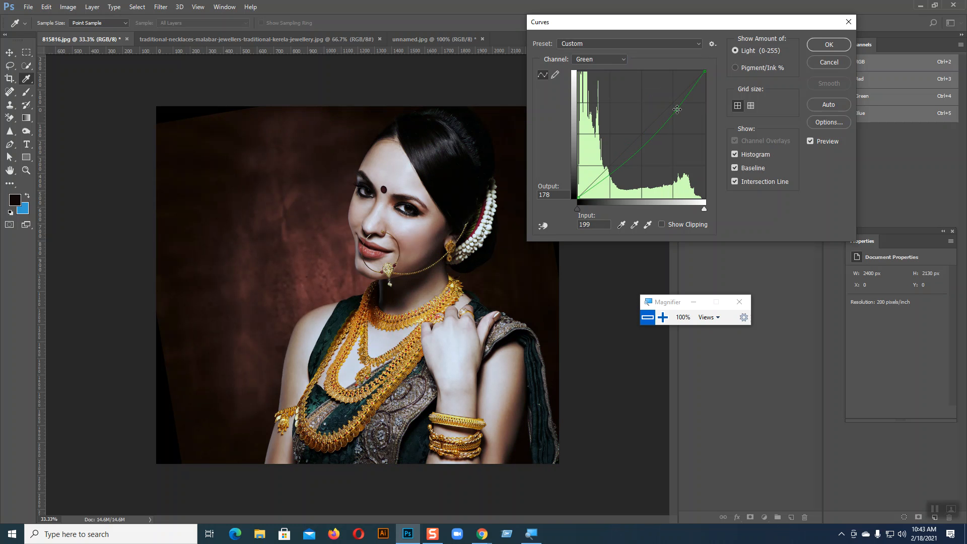
# Try raising the Blue channel's curve with a point at input 69, output 93, and close Curves without applying it.
pyautogui.click(595, 59)
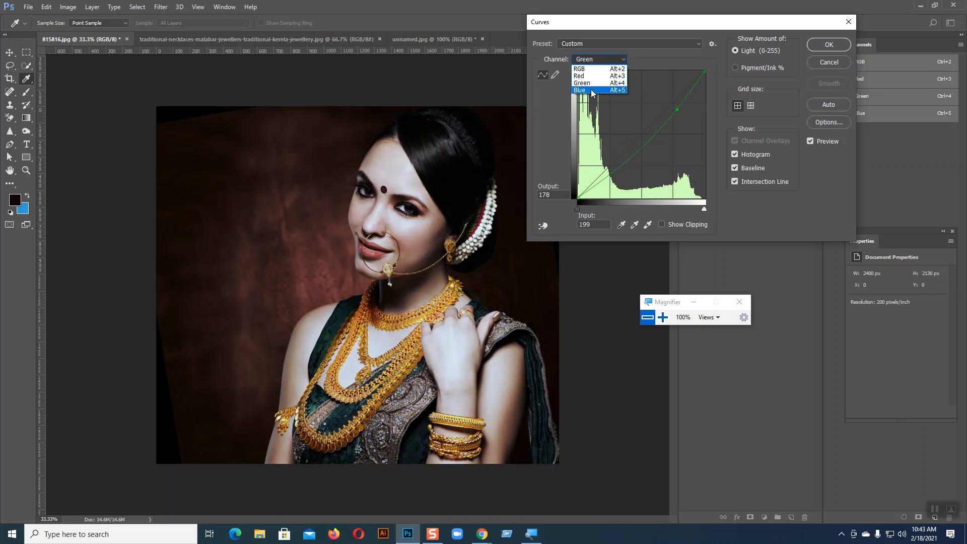
pyautogui.click(593, 93)
pyautogui.moveTo(612, 164)
pyautogui.mouseDown()
pyautogui.moveTo(612, 144)
pyautogui.moveTo(624, 164)
pyautogui.moveTo(613, 151)
pyautogui.mouseUp()
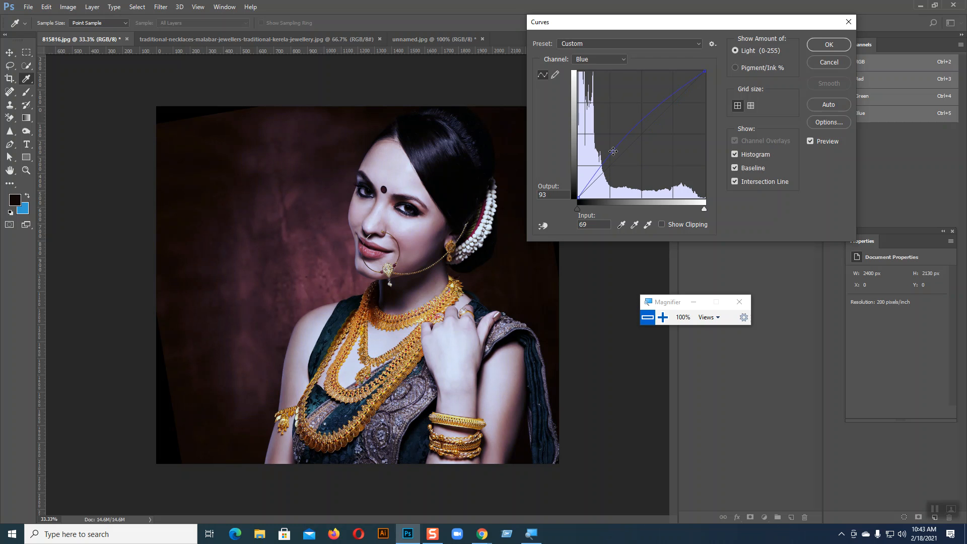
pyautogui.click(605, 60)
pyautogui.click(599, 68)
pyautogui.click(829, 63)
pyautogui.click(70, 7)
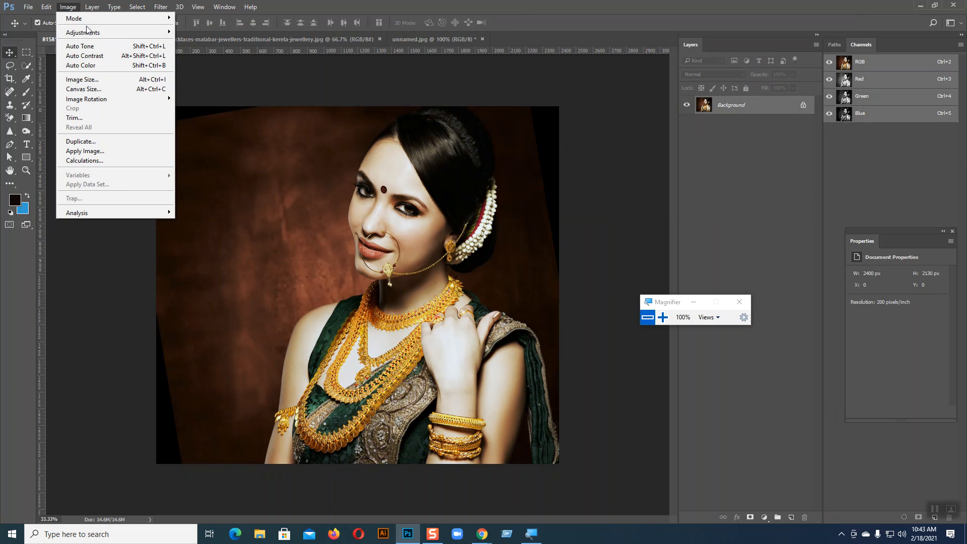
pyautogui.moveTo(151, 32)
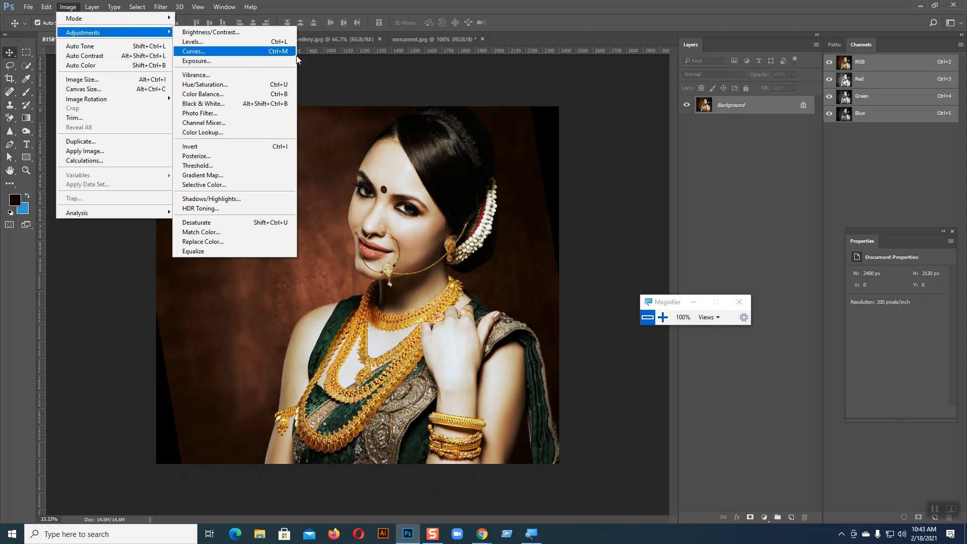
pyautogui.click(254, 51)
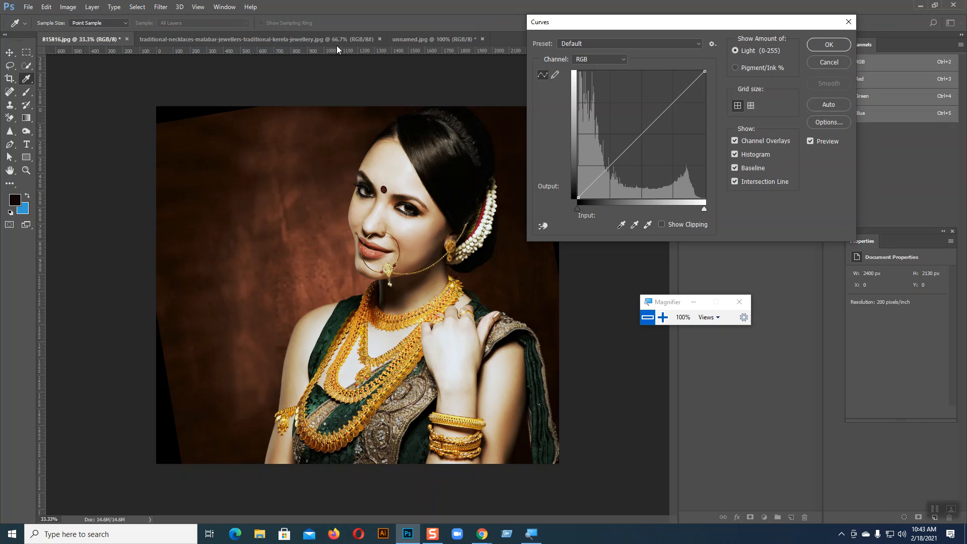
pyautogui.click(817, 65)
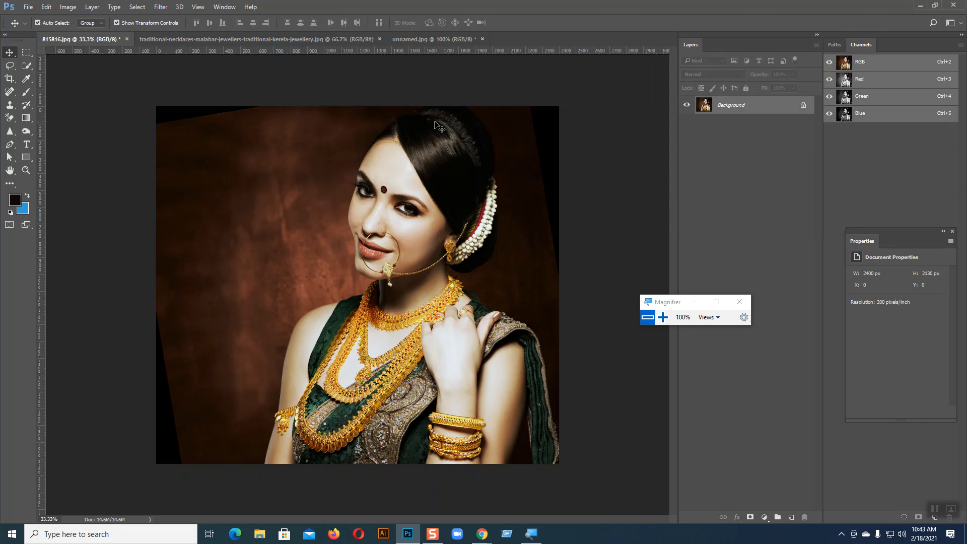
# Switch to the traditional-necklaces-malabar-jewellers portrait, open Curves for it and turn on the on-image adjustment tool.
pyautogui.click(186, 39)
pyautogui.click(68, 7)
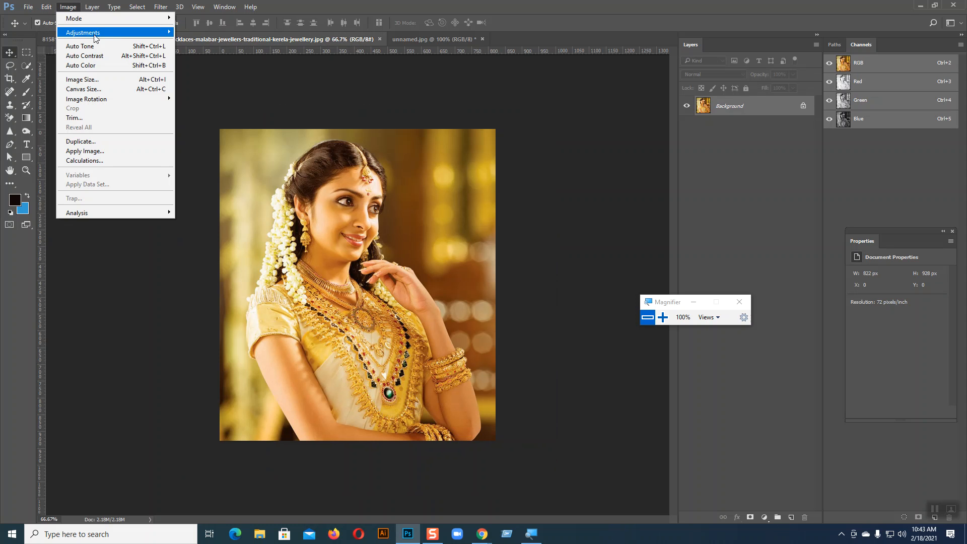
pyautogui.moveTo(135, 33)
pyautogui.click(222, 52)
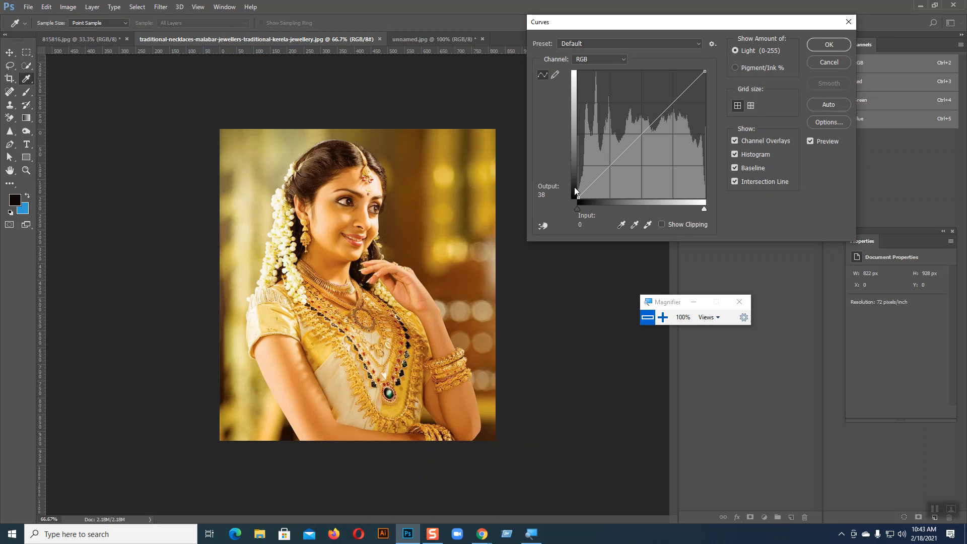
pyautogui.click(543, 226)
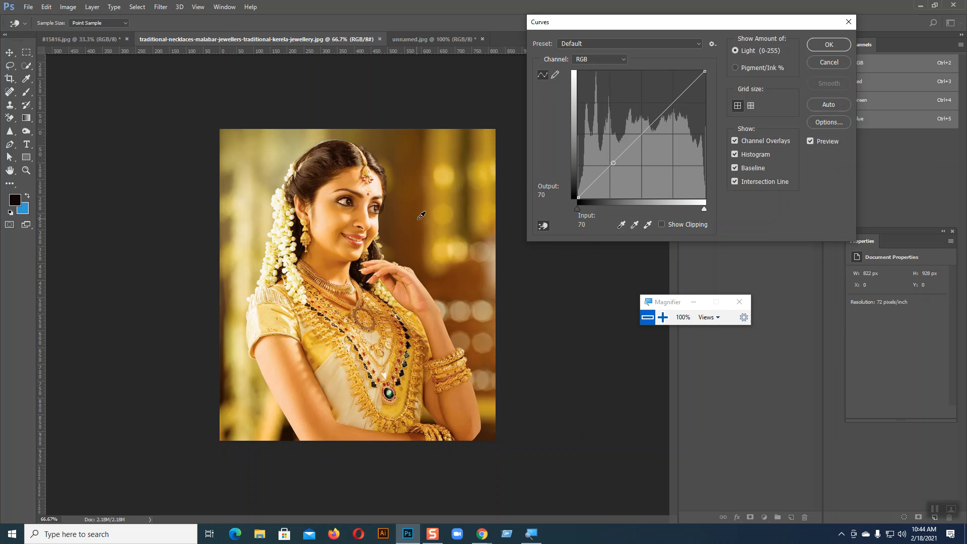
pyautogui.click(544, 227)
# Lighten and re-darken the pale background with on-image curve adjustment, and try darkening the brown background to output 67 before undoing that change.
pyautogui.moveTo(245, 224); pyautogui.dragTo(246, 218)
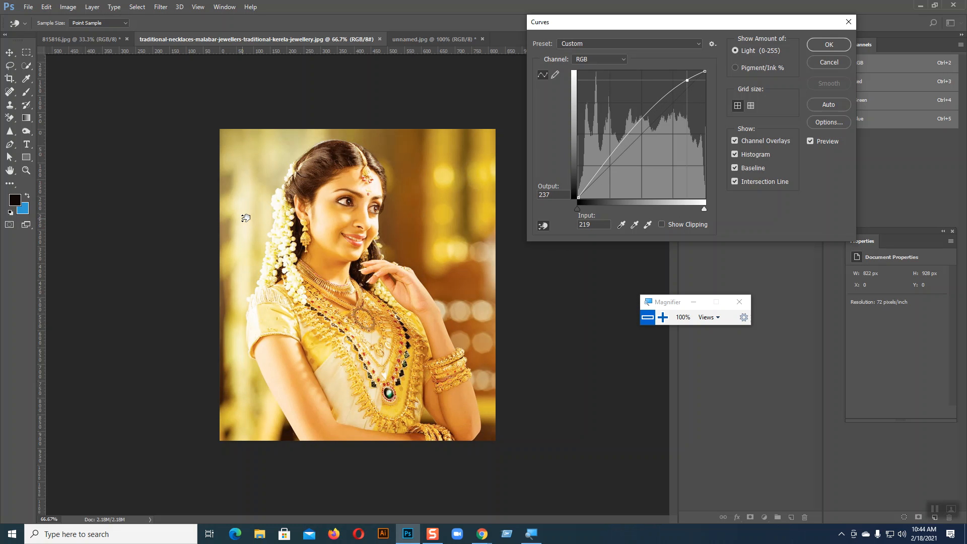
pyautogui.moveTo(246, 218)
pyautogui.mouseDown()
pyautogui.moveTo(246, 244)
pyautogui.moveTo(248, 227)
pyautogui.mouseUp()
pyautogui.moveTo(411, 210); pyautogui.dragTo(411, 217)
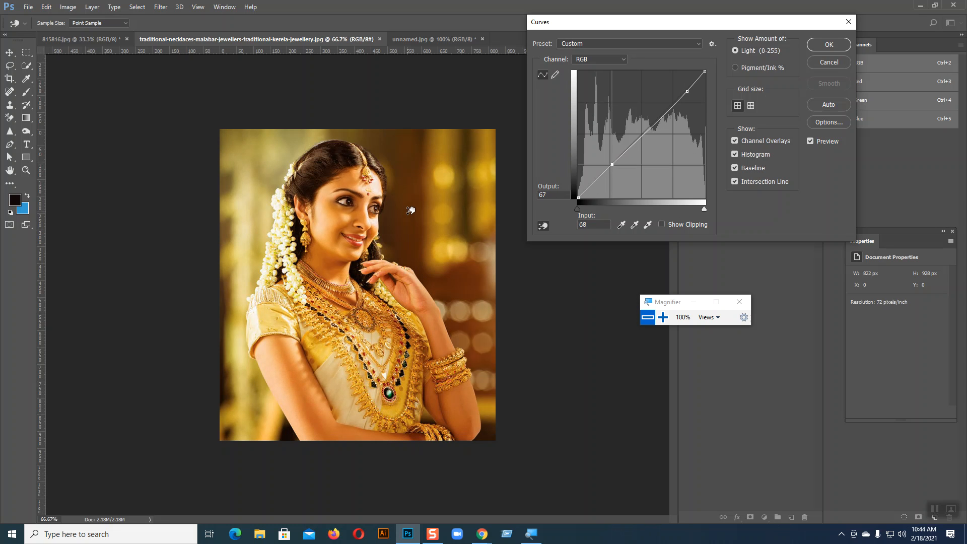
pyautogui.hotkey('ctrl', 'z')
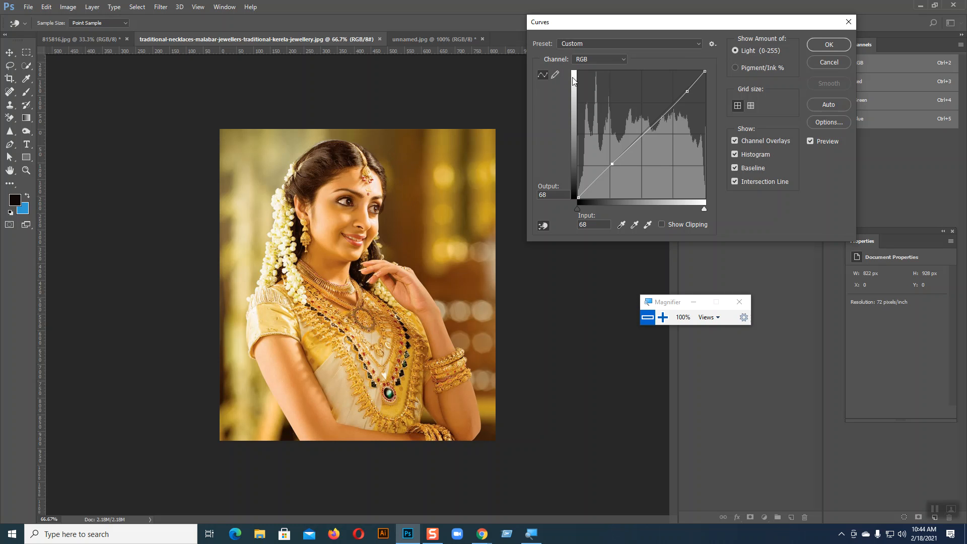
# Try on-image curve adjustment in the Red channel by raising and then lowering tones in the brown background.
pyautogui.click(607, 60)
pyautogui.click(594, 71)
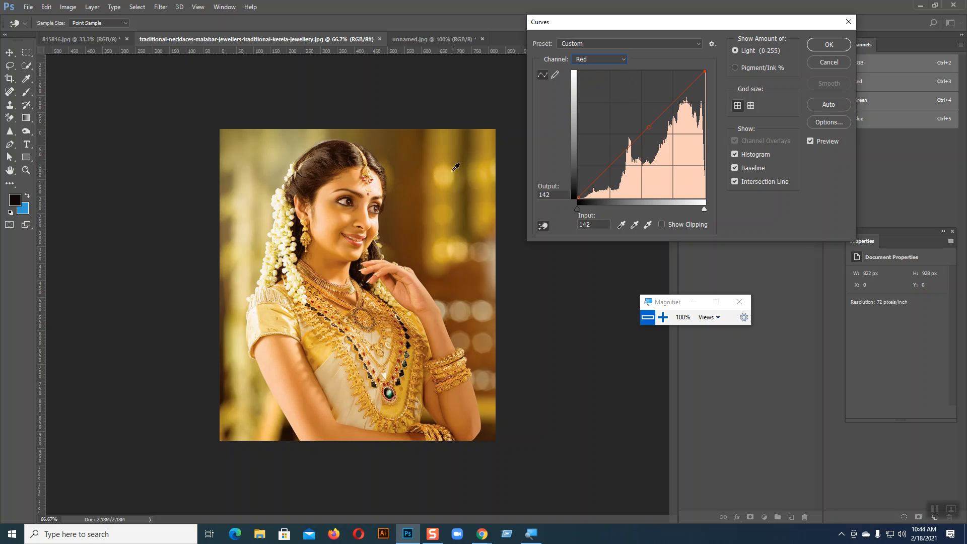
pyautogui.moveTo(416, 188); pyautogui.dragTo(416, 179)
pyautogui.moveTo(412, 186); pyautogui.dragTo(413, 203)
# In the Green channel, try lowering the arm's tone to output 180, raising it again, and lifting the brown background with on-image adjustment.
pyautogui.click(616, 60)
pyautogui.click(583, 83)
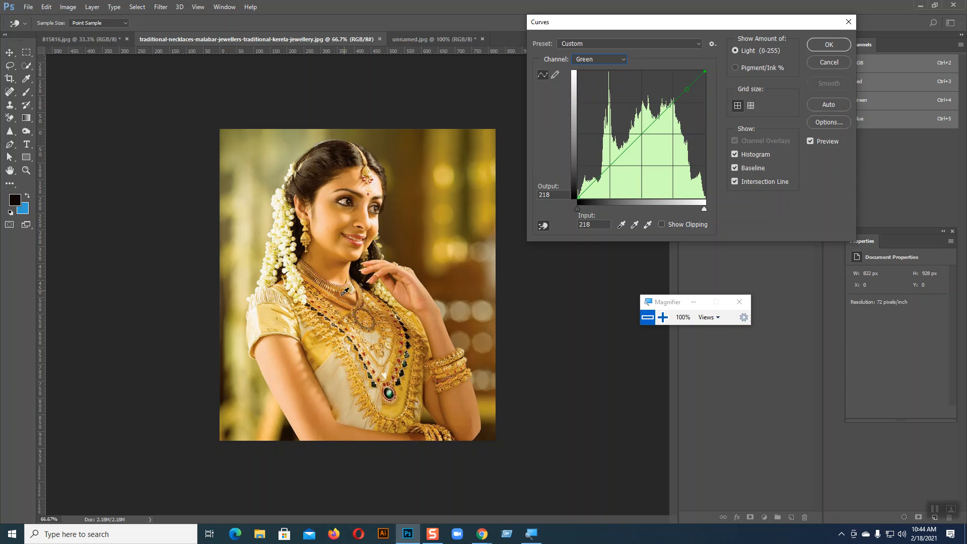
pyautogui.moveTo(275, 366); pyautogui.dragTo(278, 382)
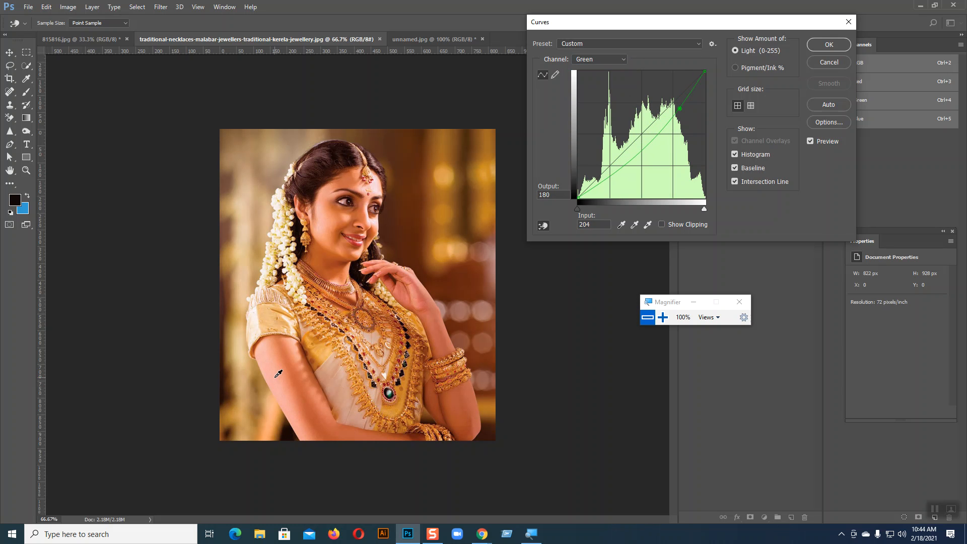
pyautogui.moveTo(278, 373); pyautogui.dragTo(274, 368)
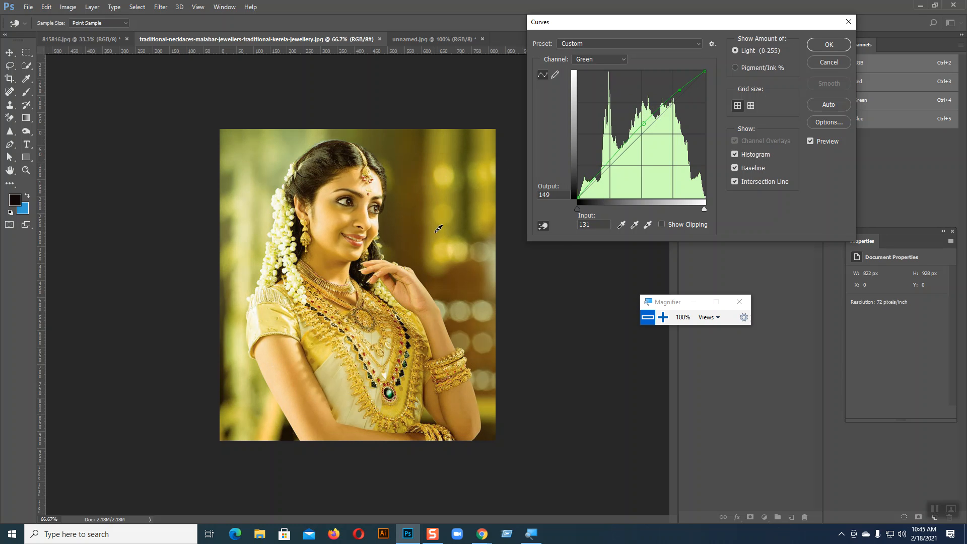
pyautogui.moveTo(444, 207); pyautogui.dragTo(444, 206)
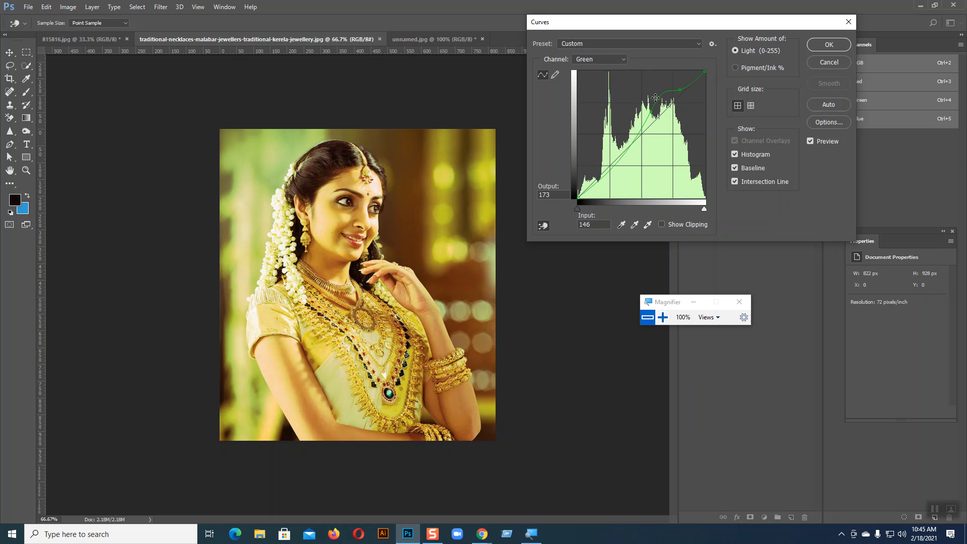
# Try reshaping the Blue channel's curve with on-image adjustment on the pale area beside the hair flowers.
pyautogui.click(611, 60)
pyautogui.click(593, 88)
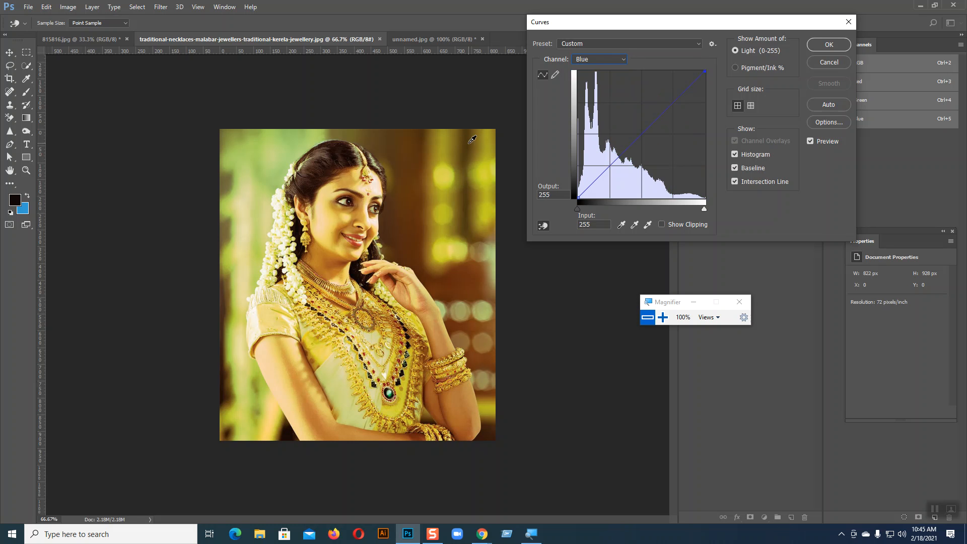
pyautogui.moveTo(259, 208); pyautogui.dragTo(259, 210)
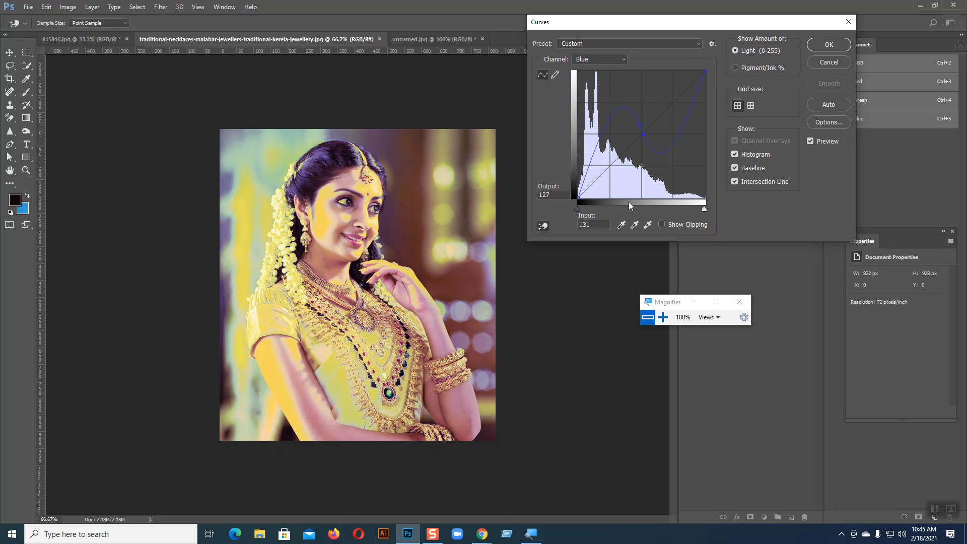
# Preview the Blue channel's shadow clipping and try moving the curve's black point to input 17.
pyautogui.moveTo(577, 210); pyautogui.dragTo(568, 210)
pyautogui.keyDown('alt'); pyautogui.click(579, 208); pyautogui.keyUp('alt')
pyautogui.moveTo(579, 209); pyautogui.dragTo(574, 211)
pyautogui.keyDown('alt'); pyautogui.click(578, 210); pyautogui.keyUp('alt')
pyautogui.moveTo(574, 210); pyautogui.dragTo(586, 214)
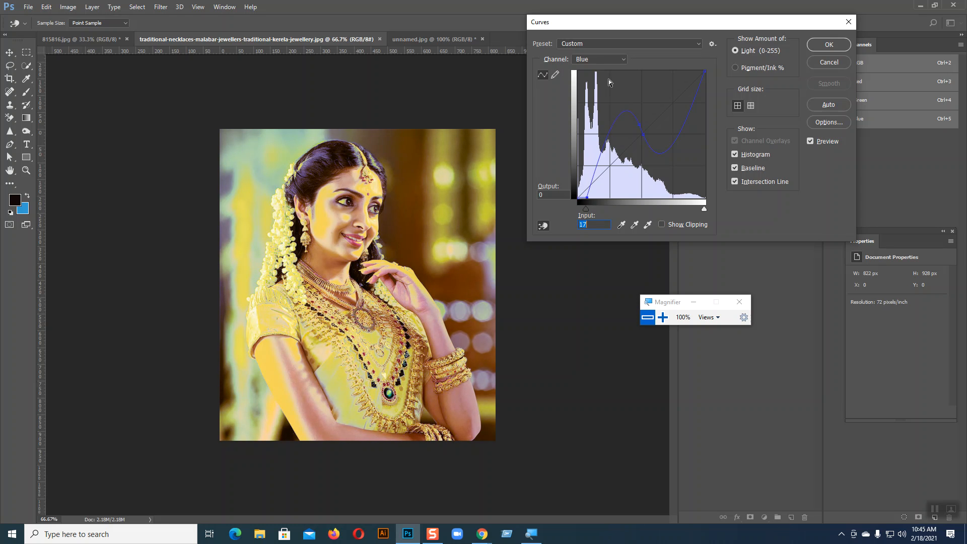
# Try the Darker, Lighter and Strong Contrast curve presets, and close Curves without applying it.
pyautogui.click(637, 44)
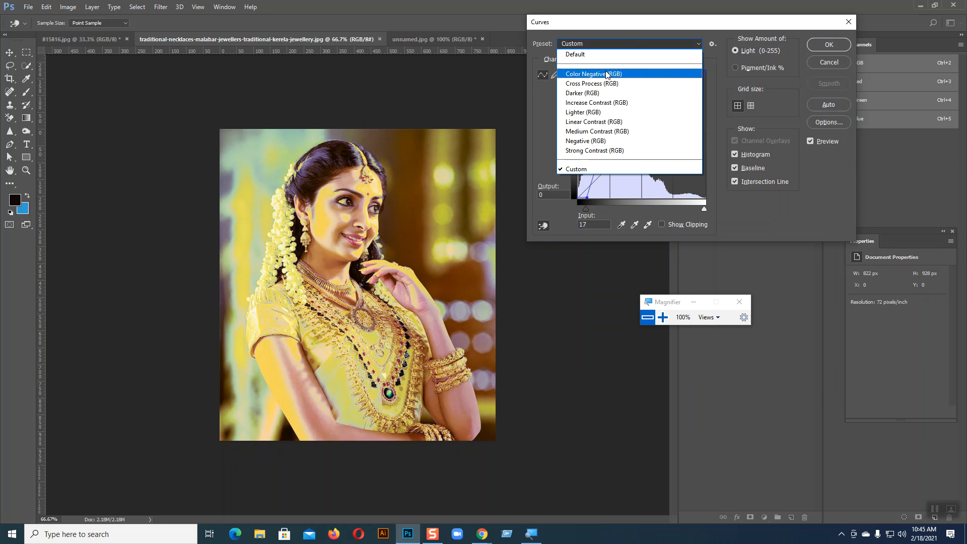
pyautogui.click(609, 70)
pyautogui.click(611, 45)
pyautogui.click(594, 87)
pyautogui.click(599, 46)
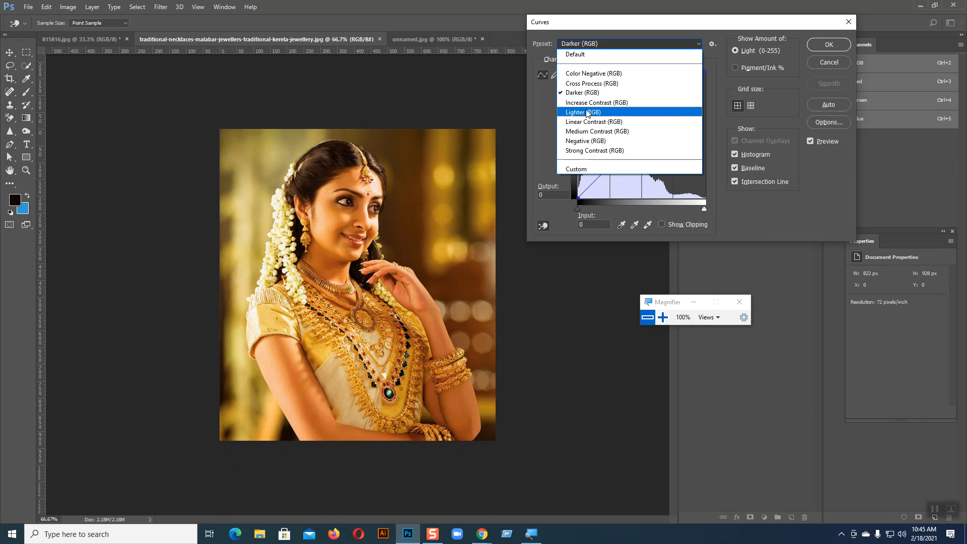
pyautogui.click(588, 112)
pyautogui.click(604, 44)
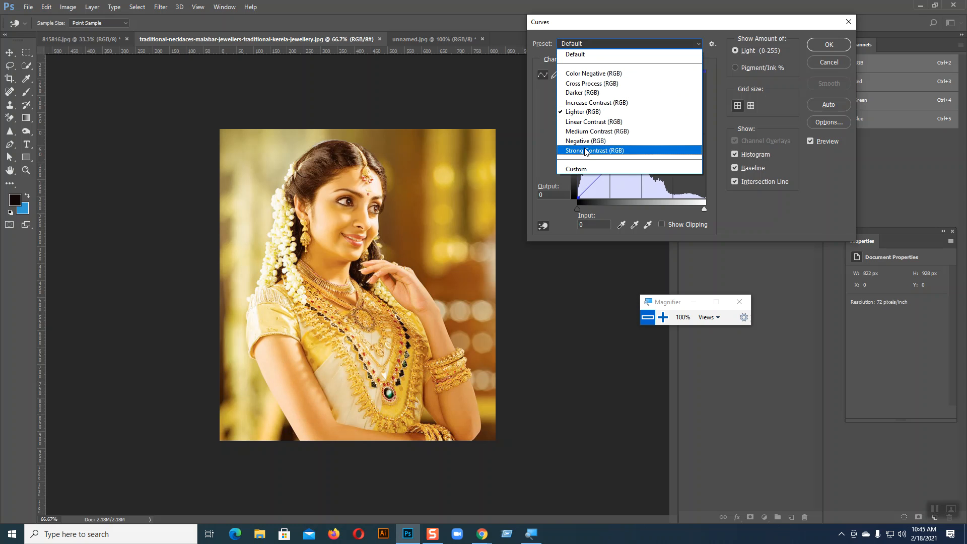
pyautogui.click(613, 149)
pyautogui.press('Escape')
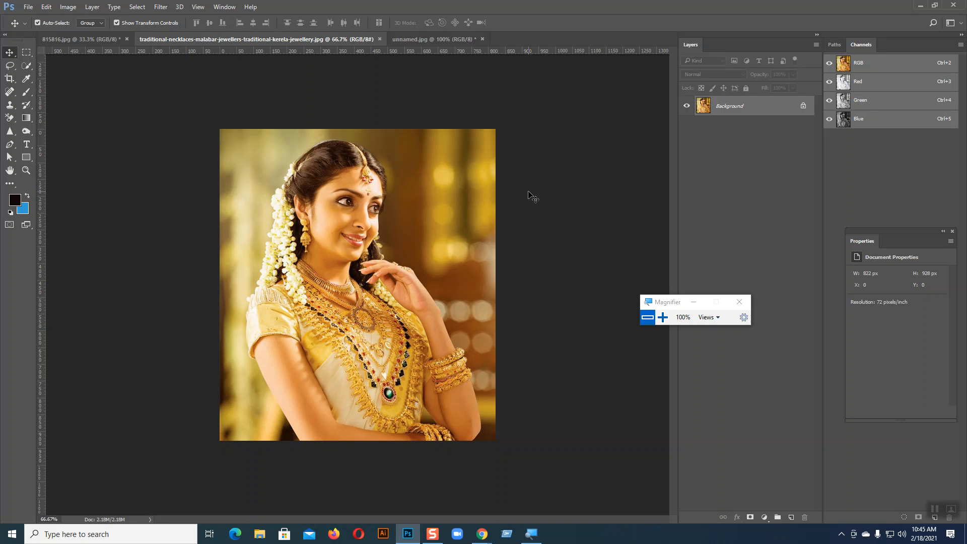
# Open the Exposure adjustment for the portrait and try Gamma Correction at 1.51 and 2.11.
pyautogui.click(67, 8)
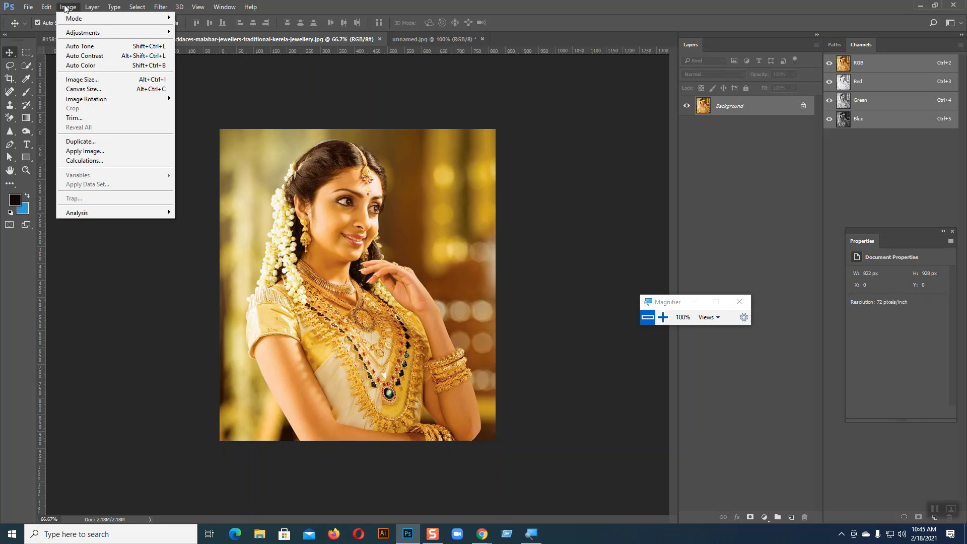
pyautogui.moveTo(81, 33)
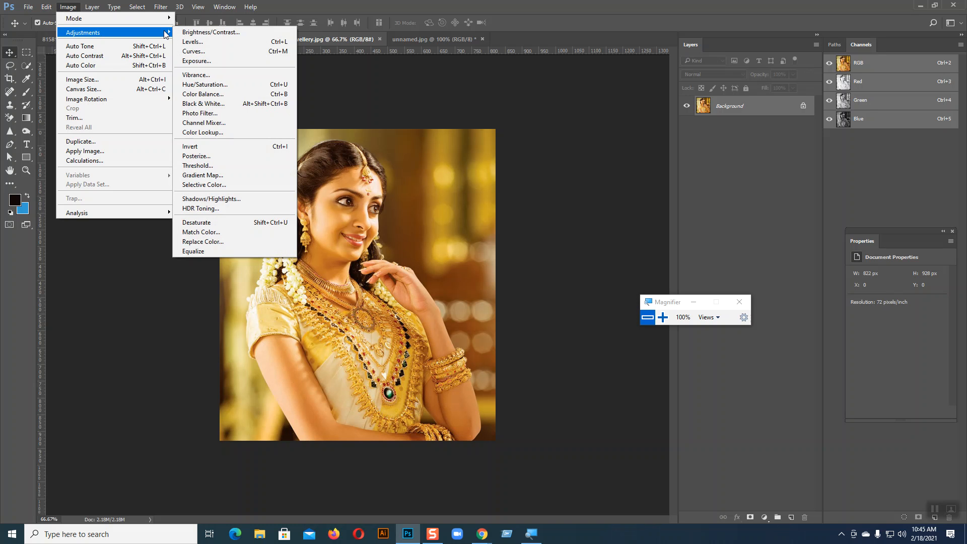
pyautogui.click(197, 60)
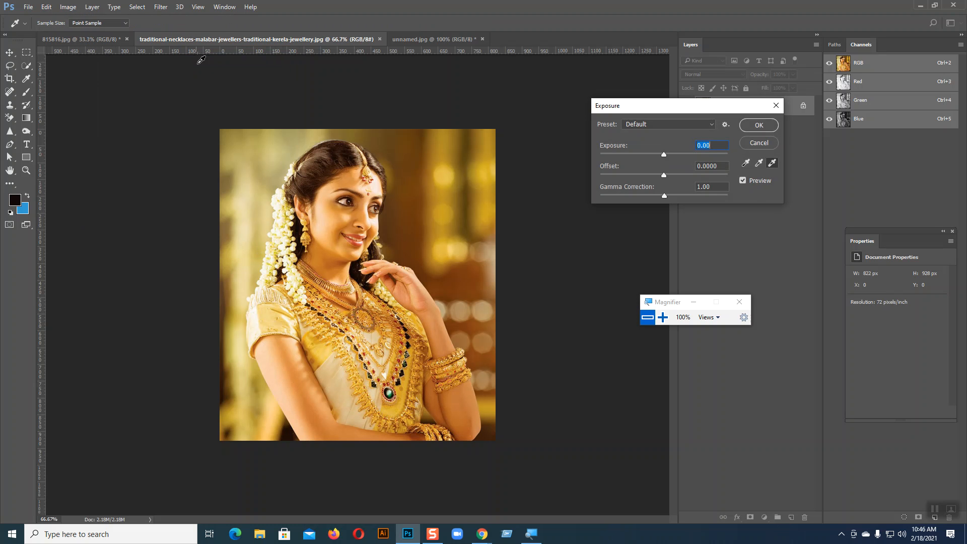
pyautogui.moveTo(672, 109); pyautogui.dragTo(582, 55)
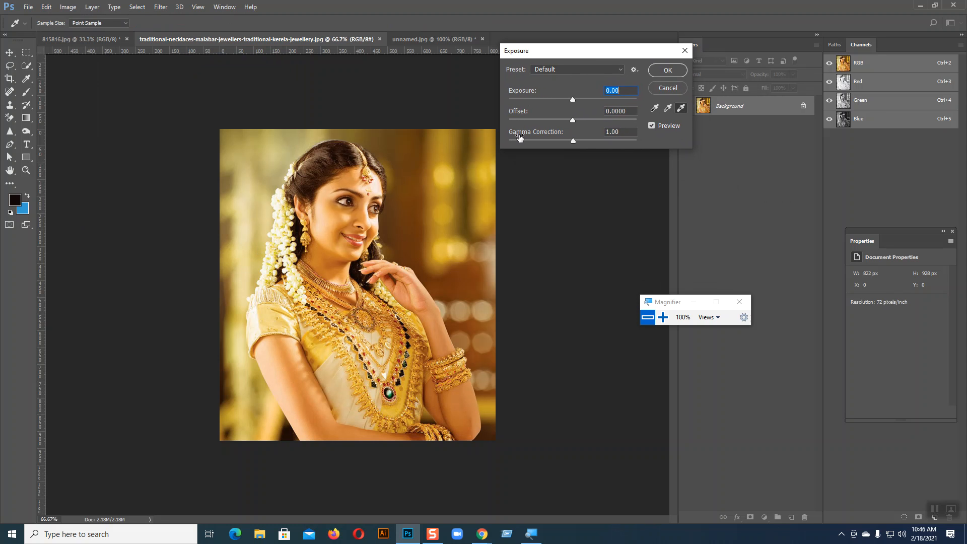
pyautogui.moveTo(575, 141); pyautogui.dragTo(554, 140)
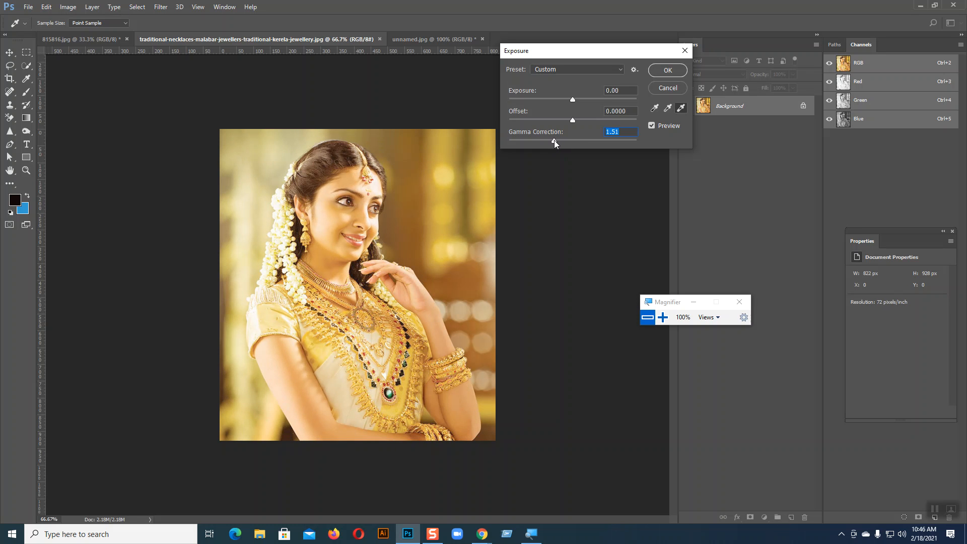
pyautogui.moveTo(554, 140); pyautogui.dragTo(539, 144)
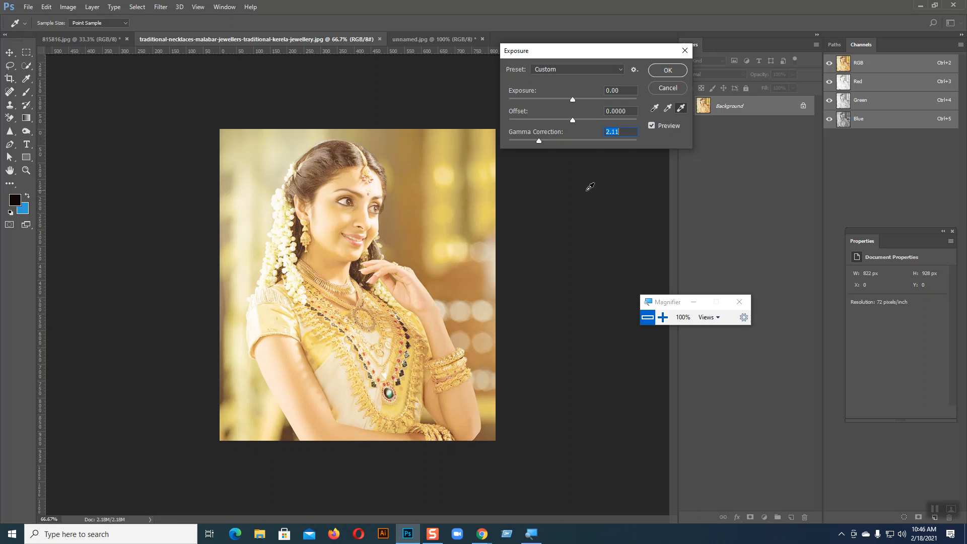
# Try a Gamma Correction of 0, return it to 1.00, and raise Offset to +0.0118 and Exposure to +0.26.
pyautogui.moveTo(587, 146); pyautogui.dragTo(537, 143)
pyautogui.write('0')
pyautogui.click(573, 120)
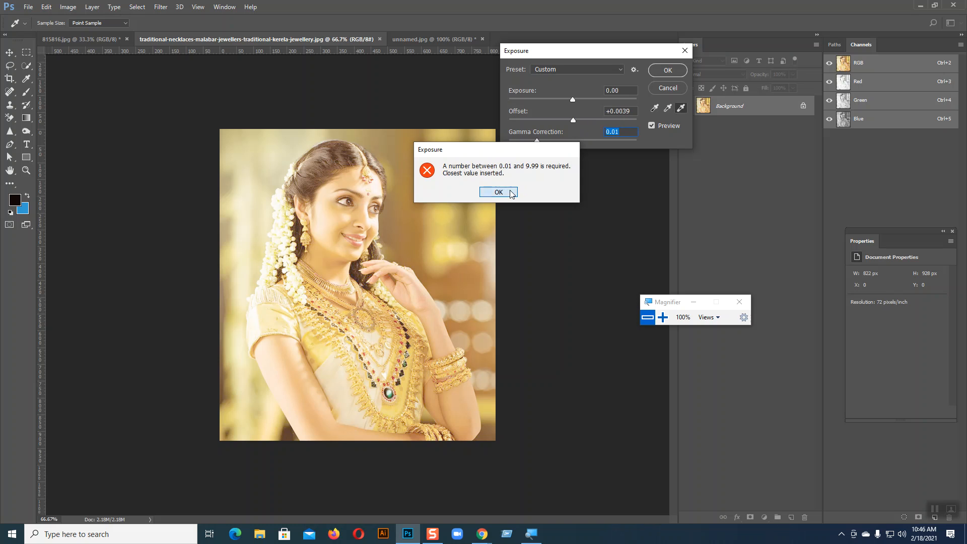
pyautogui.click(501, 192)
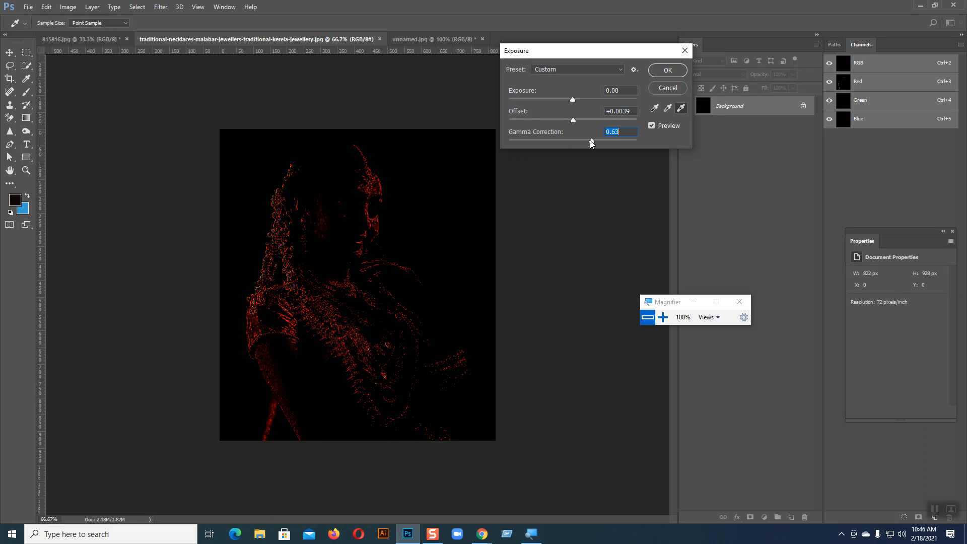
pyautogui.moveTo(590, 140); pyautogui.dragTo(578, 140)
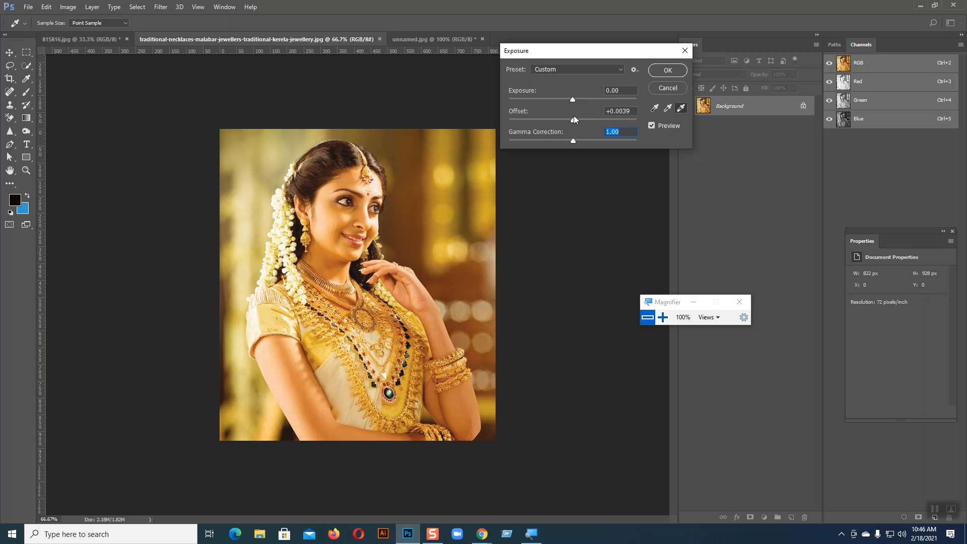
pyautogui.moveTo(573, 118)
pyautogui.mouseDown()
pyautogui.moveTo(564, 120)
pyautogui.moveTo(590, 122)
pyautogui.moveTo(543, 126)
pyautogui.moveTo(577, 126)
pyautogui.moveTo(558, 127)
pyautogui.moveTo(568, 126)
pyautogui.moveTo(571, 98)
pyautogui.moveTo(537, 103)
pyautogui.moveTo(634, 114)
pyautogui.moveTo(519, 113)
pyautogui.moveTo(576, 118)
pyautogui.mouseUp()
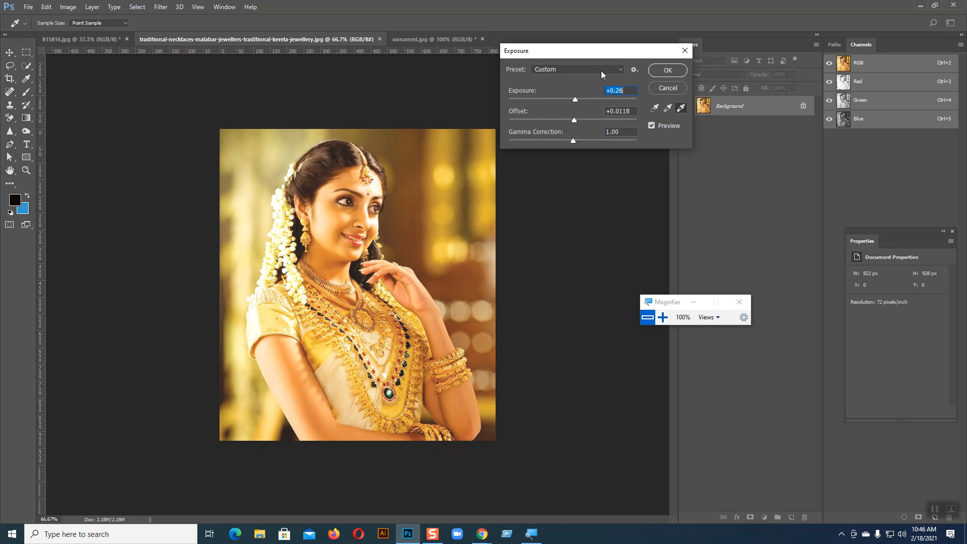
# Try the Minus 1.0, Minus 2.0 and Plus 1.0 exposure presets, and cancel the Exposure adjustment.
pyautogui.click(586, 69)
pyautogui.click(560, 99)
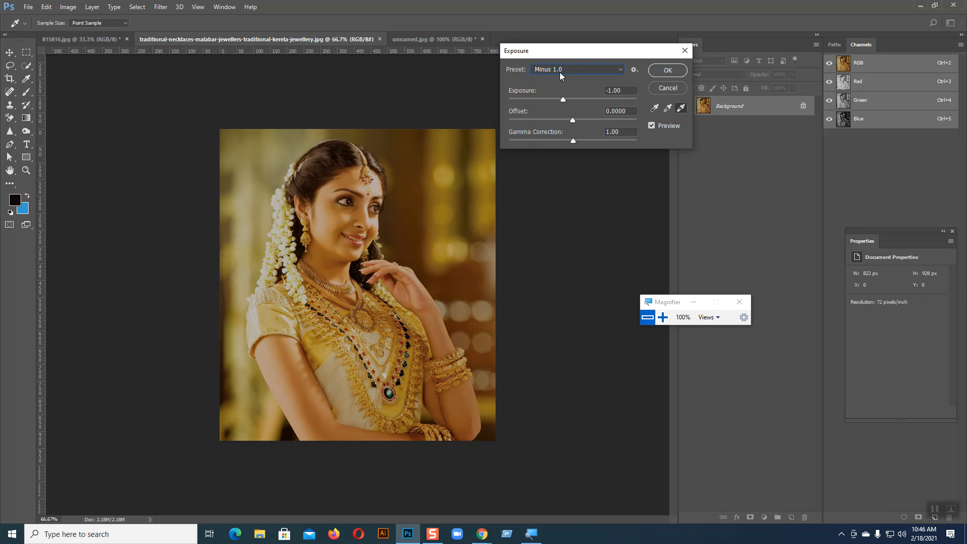
pyautogui.click(561, 71)
pyautogui.click(567, 72)
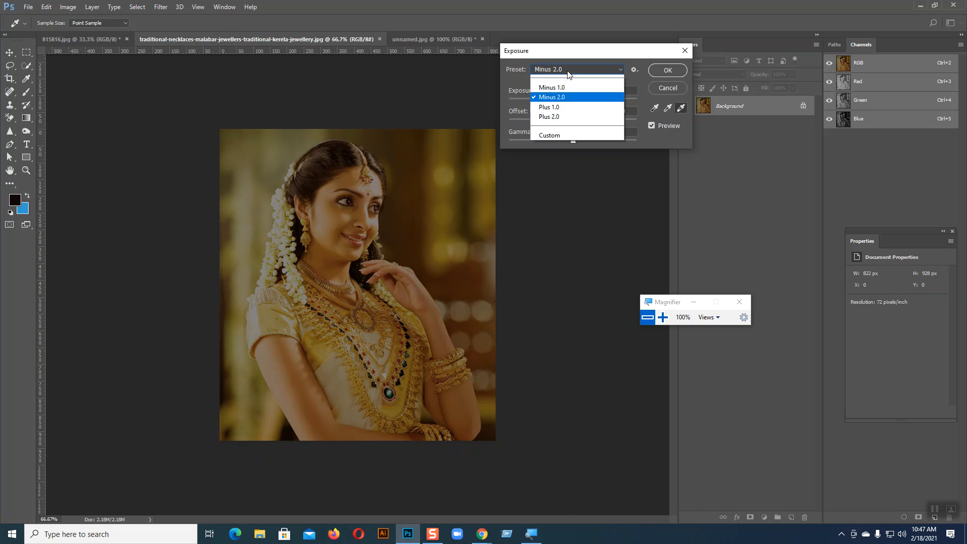
pyautogui.click(556, 120)
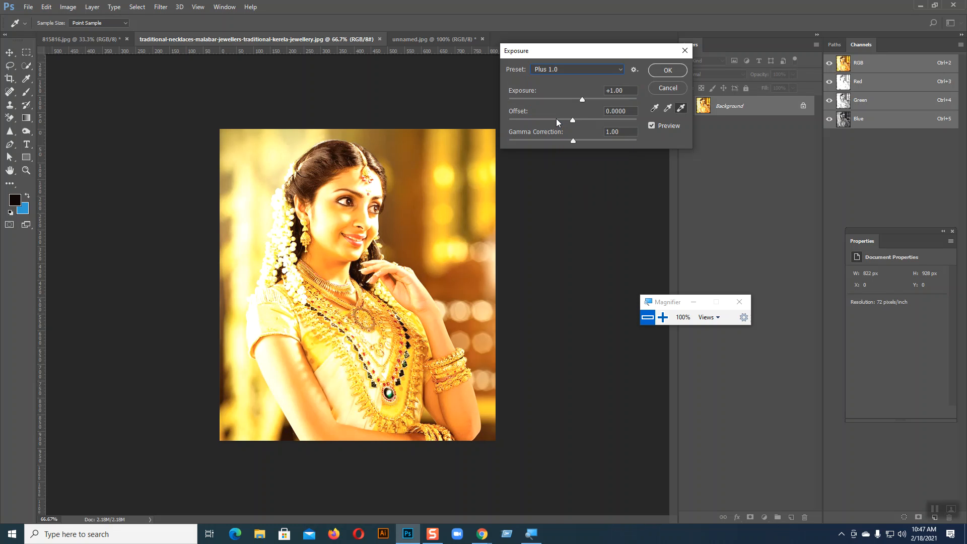
pyautogui.click(555, 69)
pyautogui.click(555, 68)
pyautogui.click(668, 88)
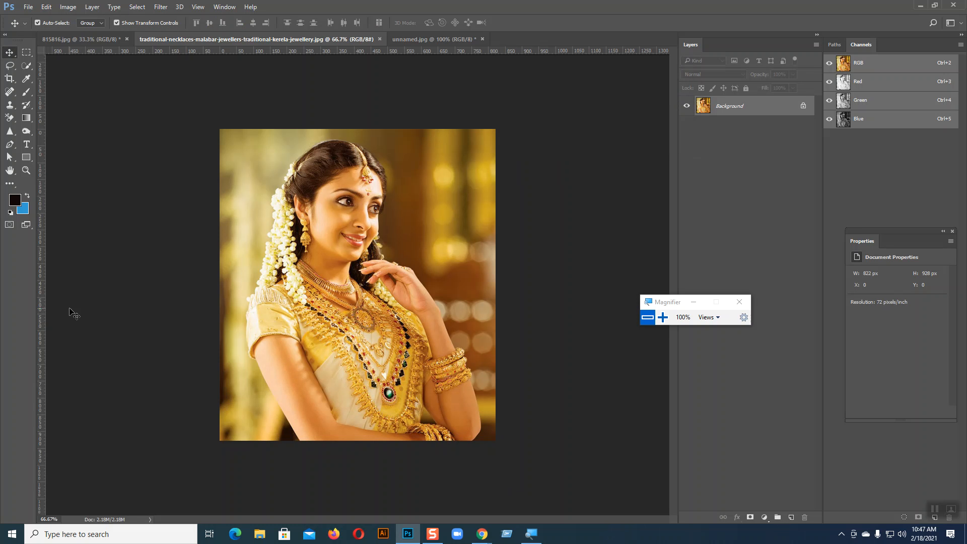
# Open the Vibrance adjustment and try Vibrance values such as +86, -66 and +100, ending at -43.
pyautogui.click(67, 7)
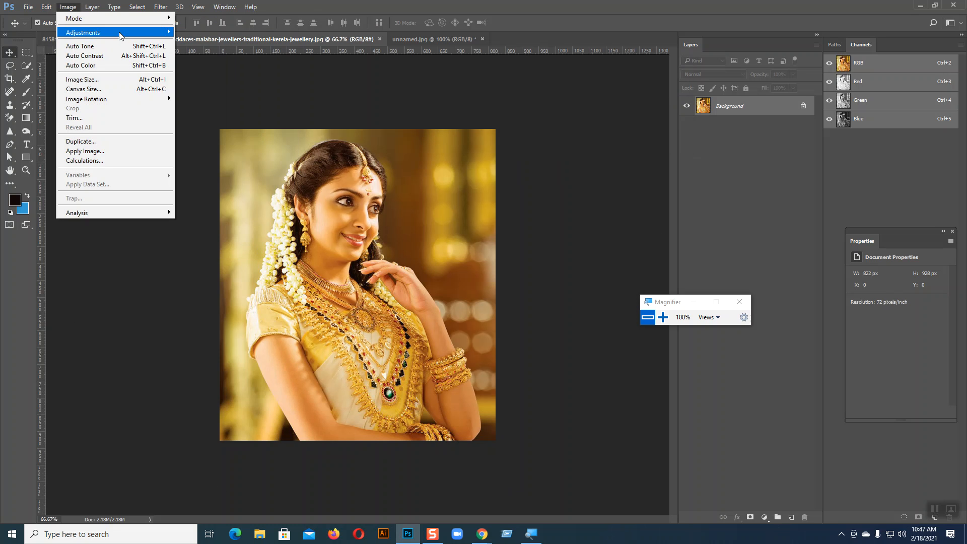
pyautogui.click(199, 75)
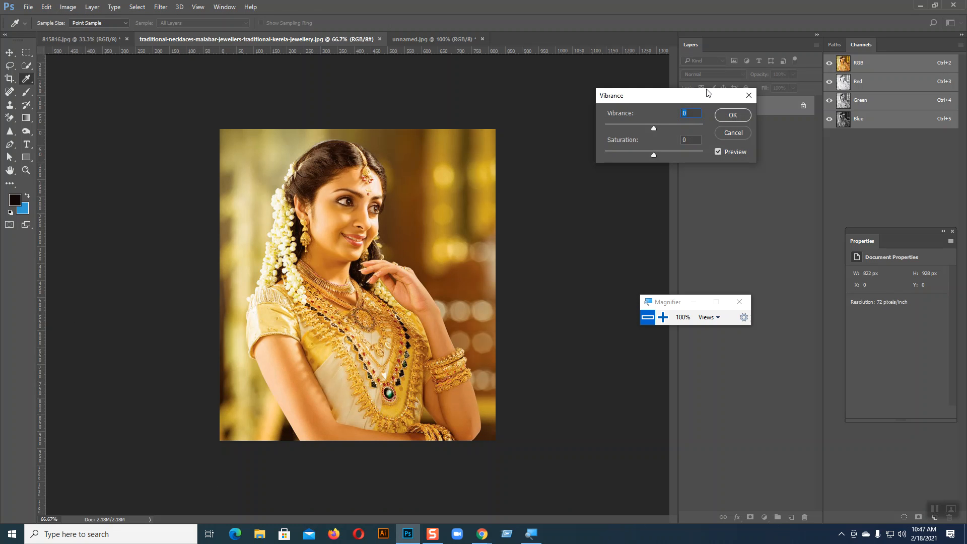
pyautogui.moveTo(658, 98); pyautogui.dragTo(545, 73)
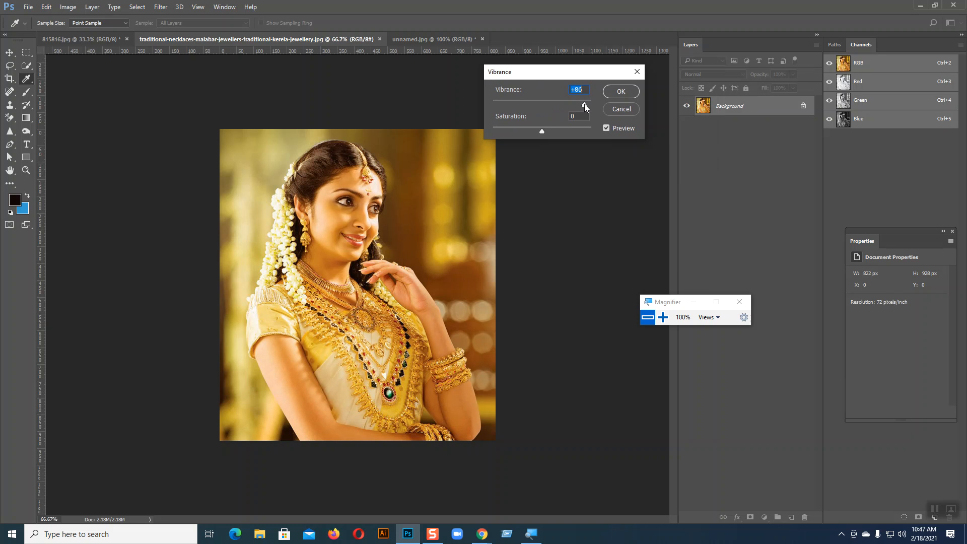
pyautogui.moveTo(584, 104); pyautogui.dragTo(509, 105)
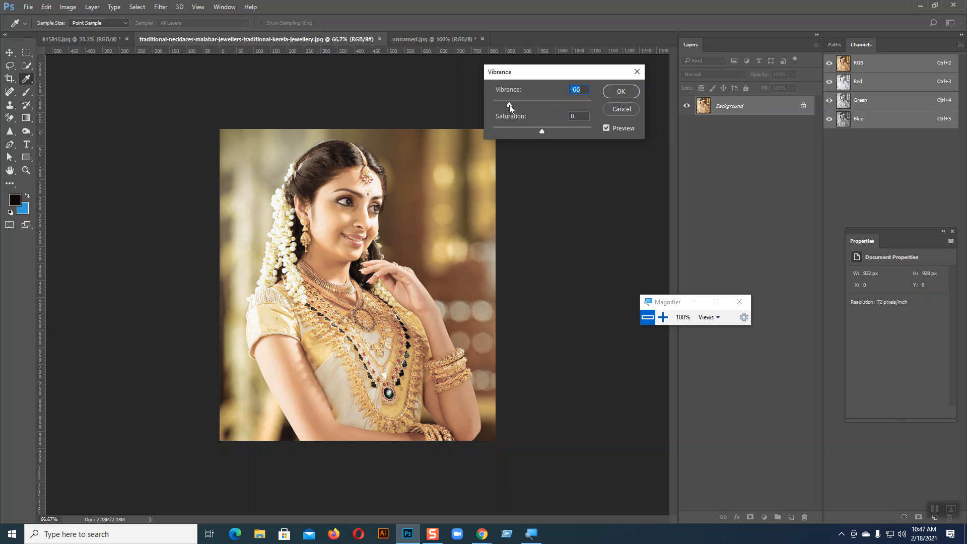
pyautogui.moveTo(509, 105); pyautogui.dragTo(488, 107)
pyautogui.moveTo(493, 104); pyautogui.dragTo(515, 104)
pyautogui.moveTo(515, 100)
pyautogui.mouseDown()
pyautogui.moveTo(540, 105)
pyautogui.moveTo(530, 106)
pyautogui.mouseUp()
pyautogui.moveTo(523, 105); pyautogui.dragTo(594, 98)
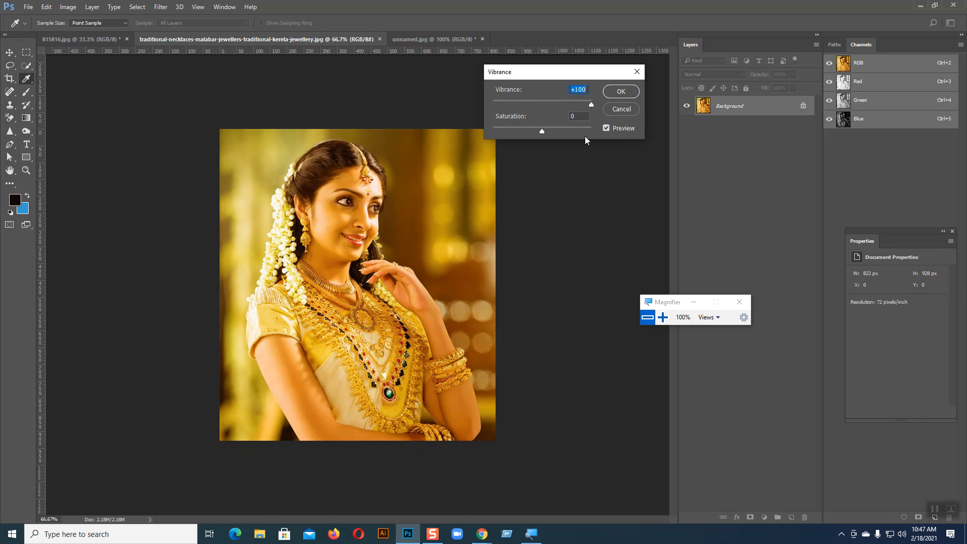
pyautogui.moveTo(554, 105); pyautogui.dragTo(521, 107)
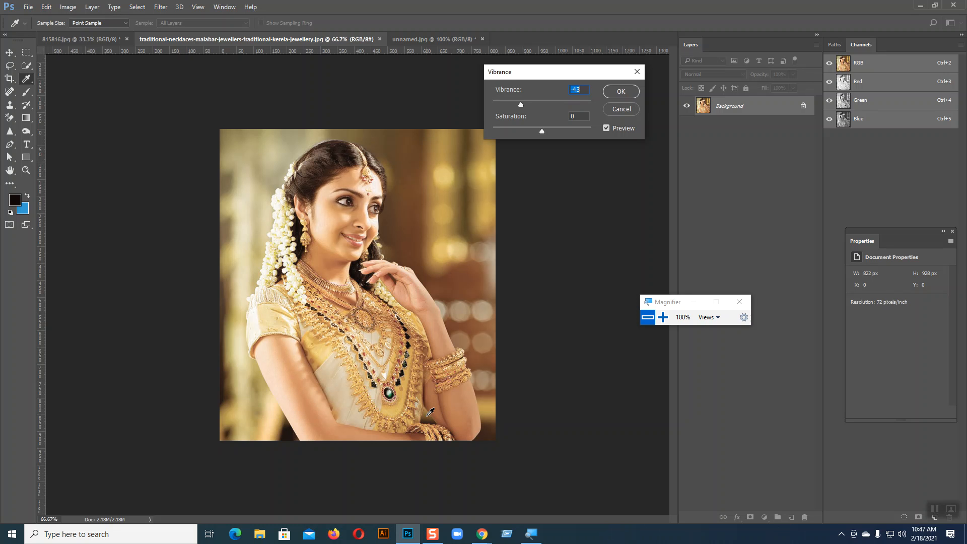
# Try raising Saturation to +14 and close the Vibrance adjustment.
pyautogui.moveTo(541, 132)
pyautogui.mouseDown()
pyautogui.moveTo(523, 132)
pyautogui.moveTo(557, 131)
pyautogui.moveTo(549, 132)
pyautogui.mouseUp()
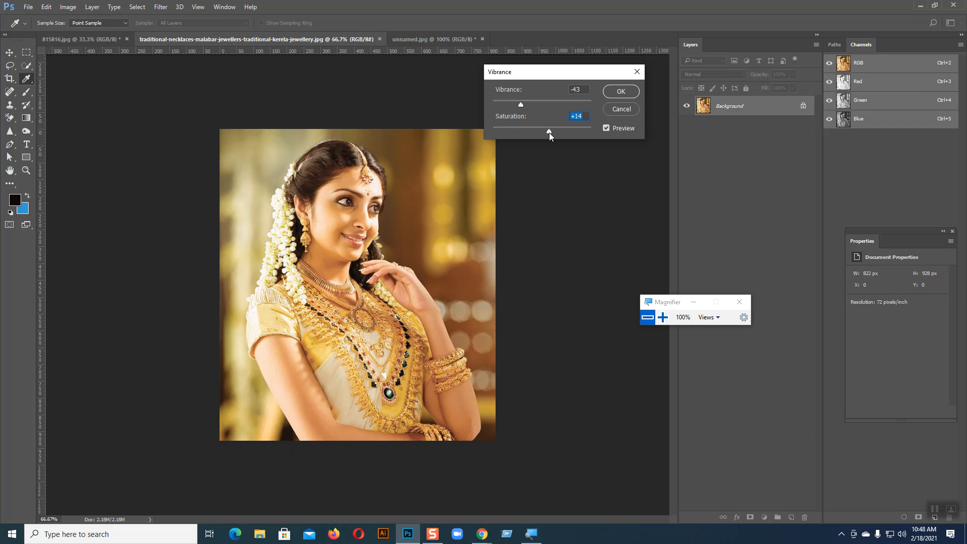
pyautogui.click(620, 92)
pyautogui.press('v')
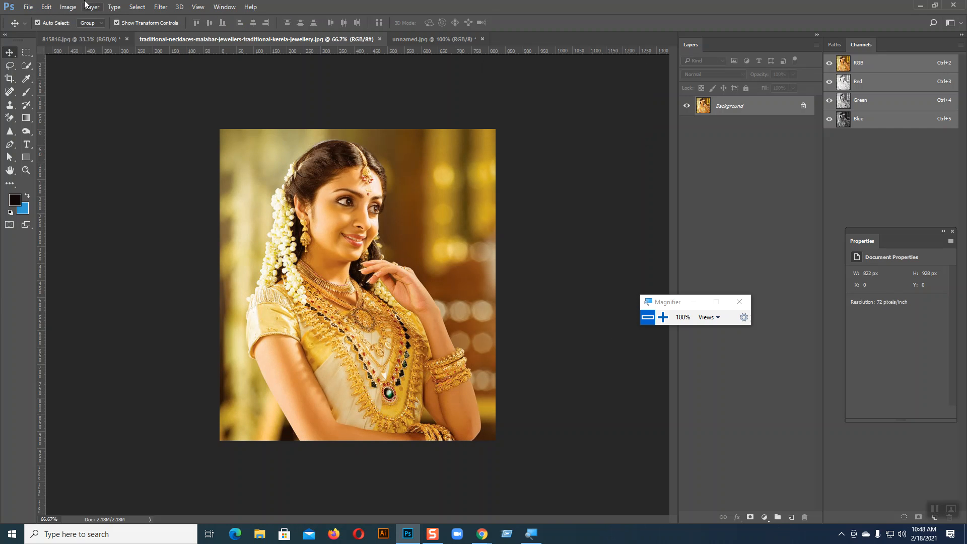
# Open the Hue/Saturation adjustment and try Hue -14, Saturation -1 and Lightness -7.
pyautogui.click(70, 6)
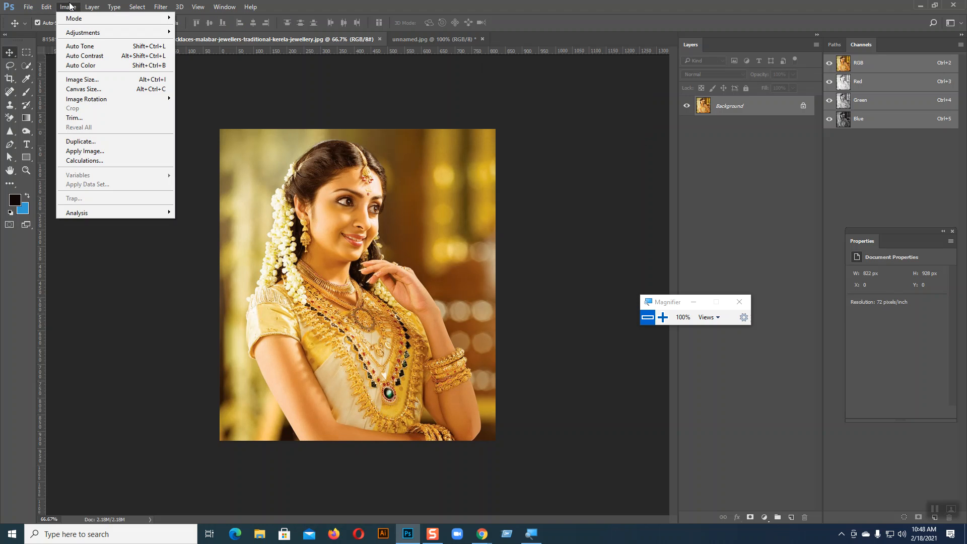
pyautogui.moveTo(93, 36)
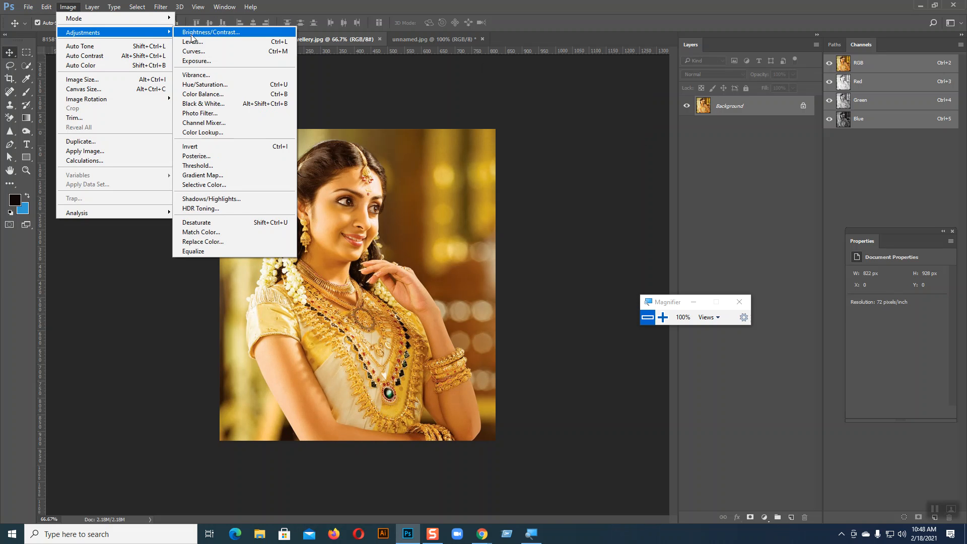
pyautogui.click(220, 88)
pyautogui.moveTo(417, 80); pyautogui.dragTo(525, 70)
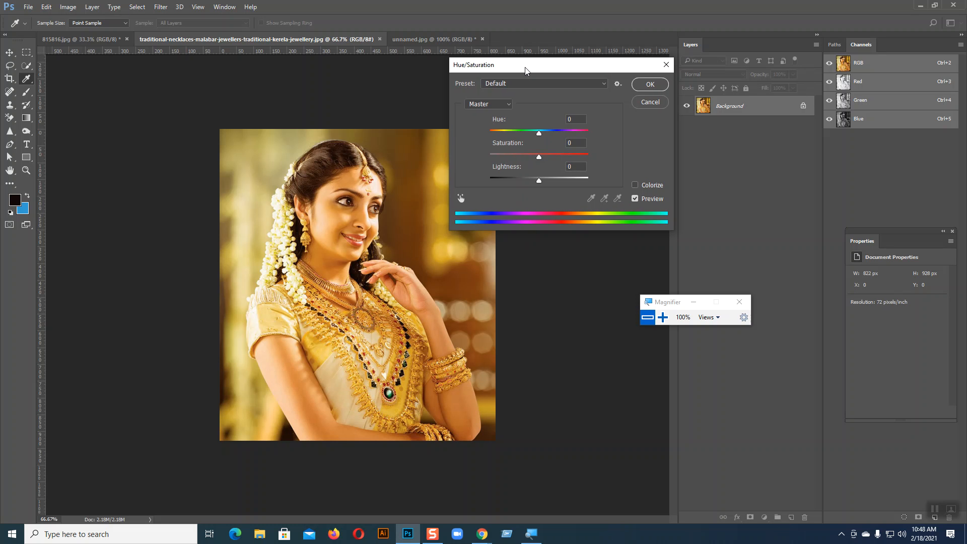
pyautogui.moveTo(540, 181); pyautogui.dragTo(533, 145)
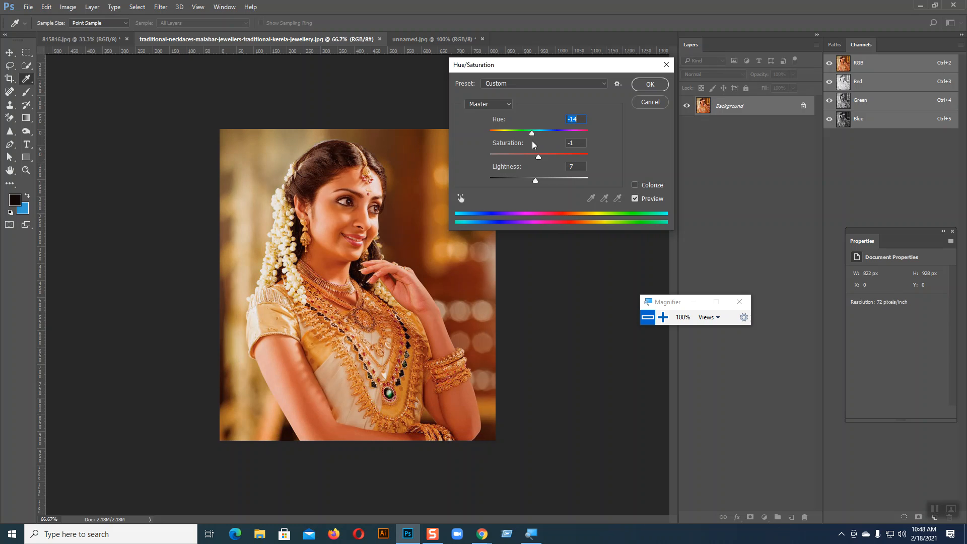
# Try the Cyanotype, Increase Saturation More, Increase Saturation and Red Boost presets of the Hue/Saturation adjustment.
pyautogui.click(559, 83)
pyautogui.click(522, 114)
pyautogui.click(530, 81)
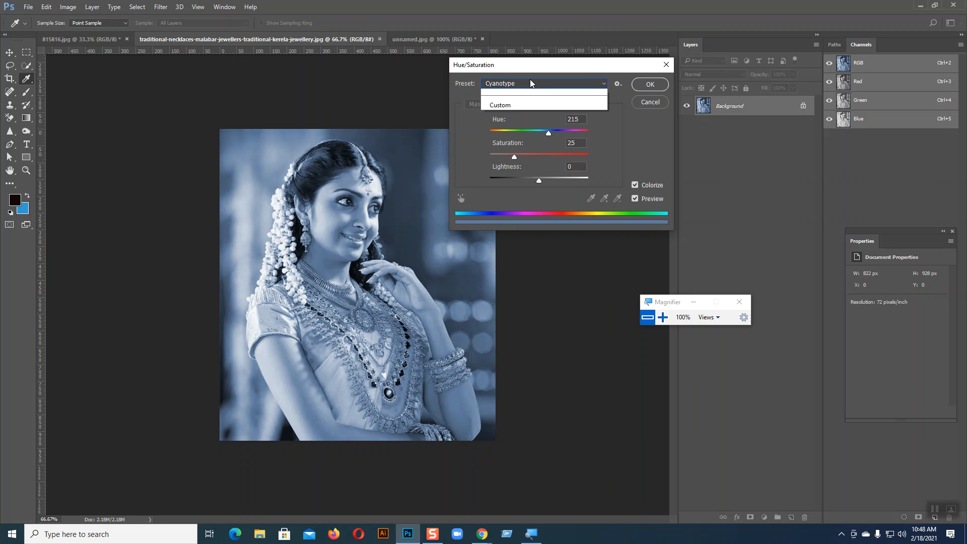
pyautogui.click(516, 123)
pyautogui.click(516, 84)
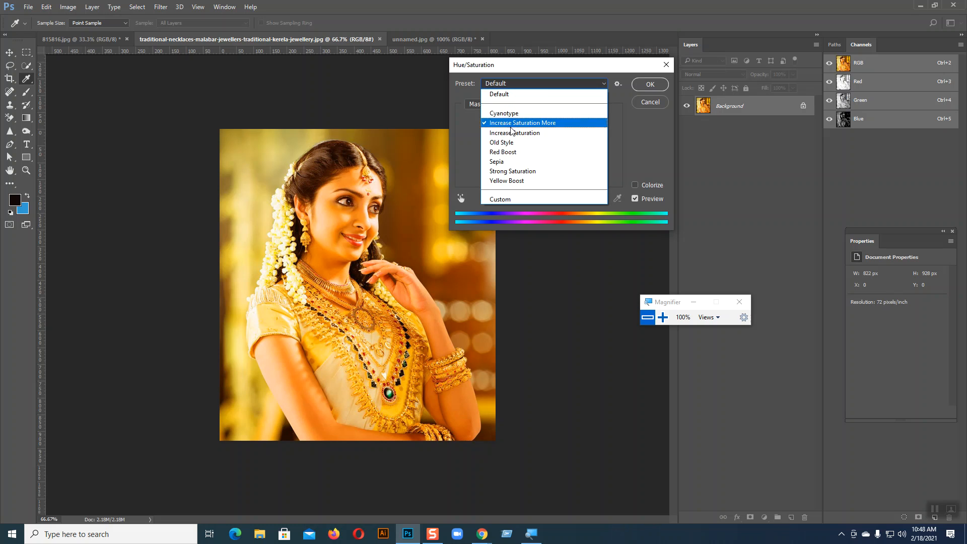
pyautogui.click(513, 133)
pyautogui.click(522, 84)
pyautogui.click(511, 154)
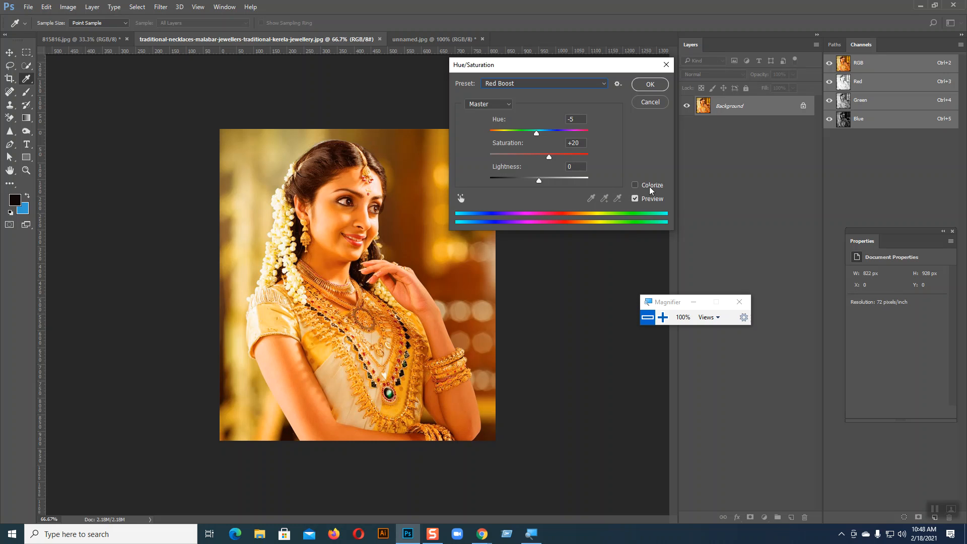
# Try Colorize with a Hue of 70 and turn Colorize off again.
pyautogui.click(635, 186)
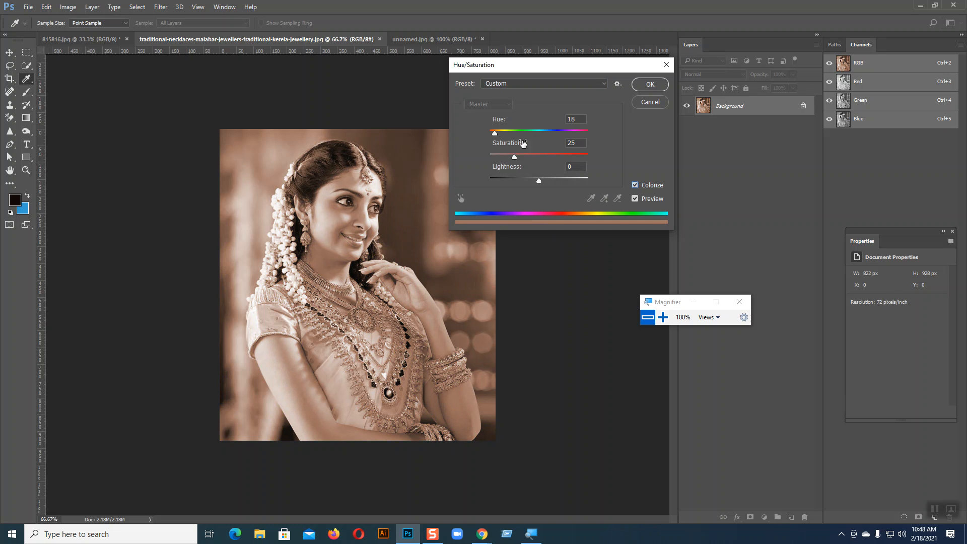
pyautogui.moveTo(495, 134); pyautogui.dragTo(508, 135)
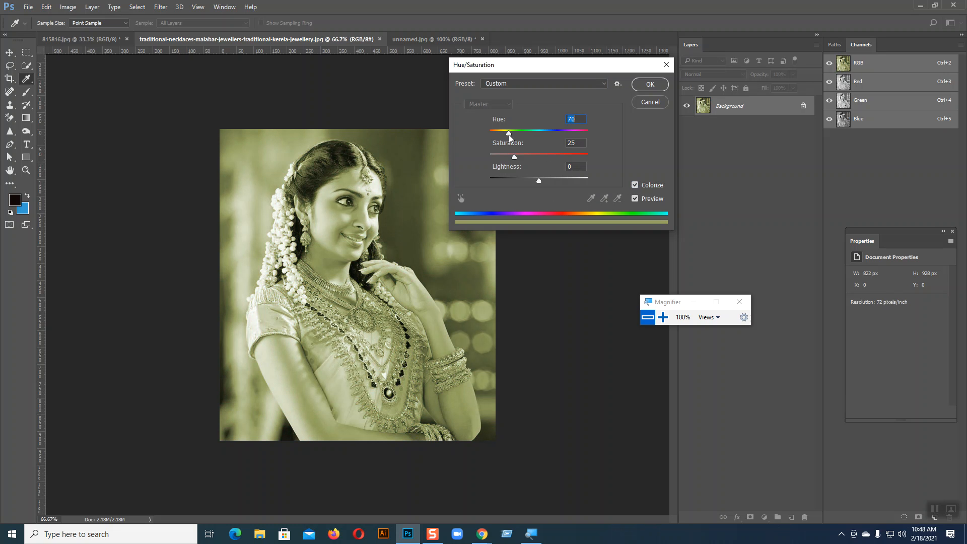
pyautogui.click(635, 185)
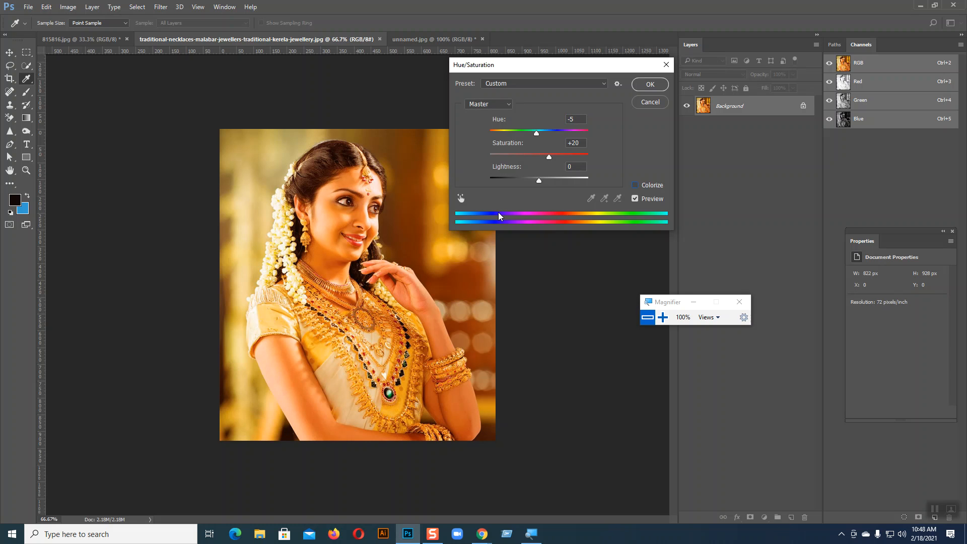
# Lower the Reds Saturation to -3 by sampling on the image, and widen the Reds range to 257°/287° and 83°\112°.
pyautogui.click(460, 198)
pyautogui.moveTo(422, 202); pyautogui.dragTo(406, 224)
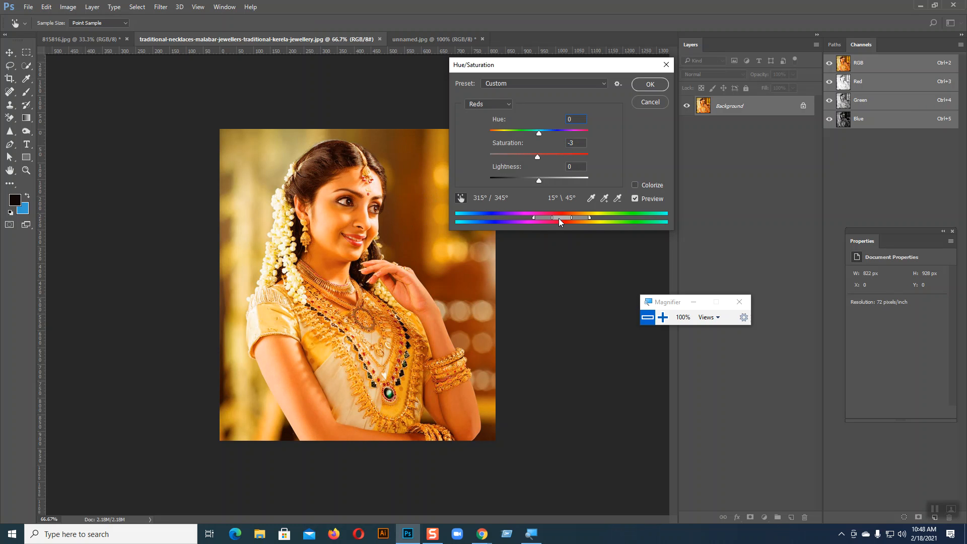
pyautogui.moveTo(543, 220); pyautogui.dragTo(621, 218)
pyautogui.moveTo(542, 221); pyautogui.dragTo(506, 218)
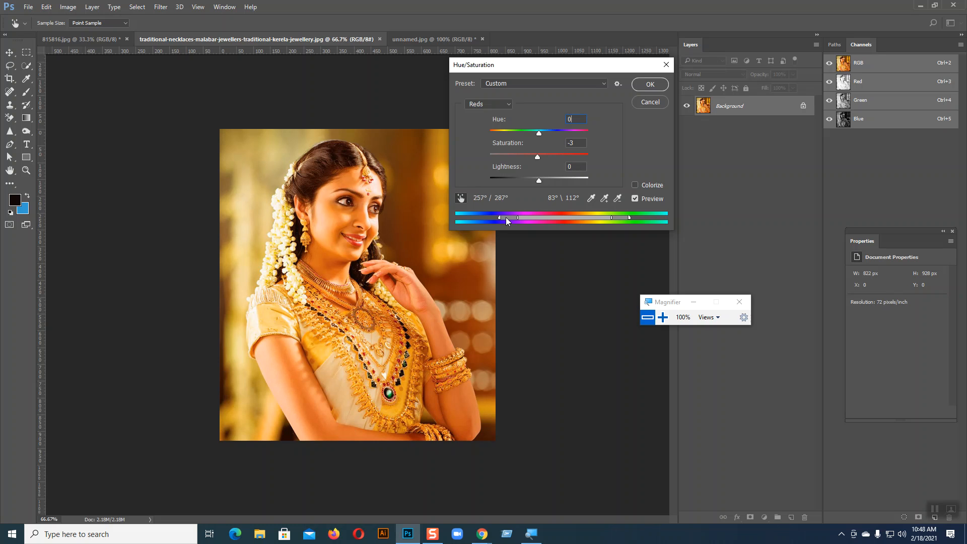
# Switch the Hue/Saturation range to Yellows and raise its Hue to +5.
pyautogui.click(491, 103)
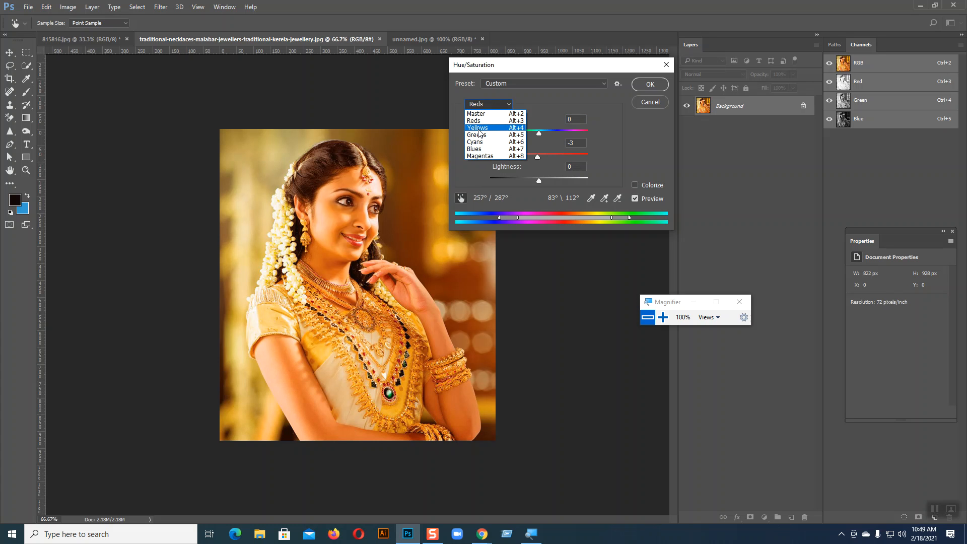
pyautogui.click(478, 129)
pyautogui.moveTo(537, 132)
pyautogui.mouseDown()
pyautogui.moveTo(528, 132)
pyautogui.moveTo(542, 135)
pyautogui.mouseUp()
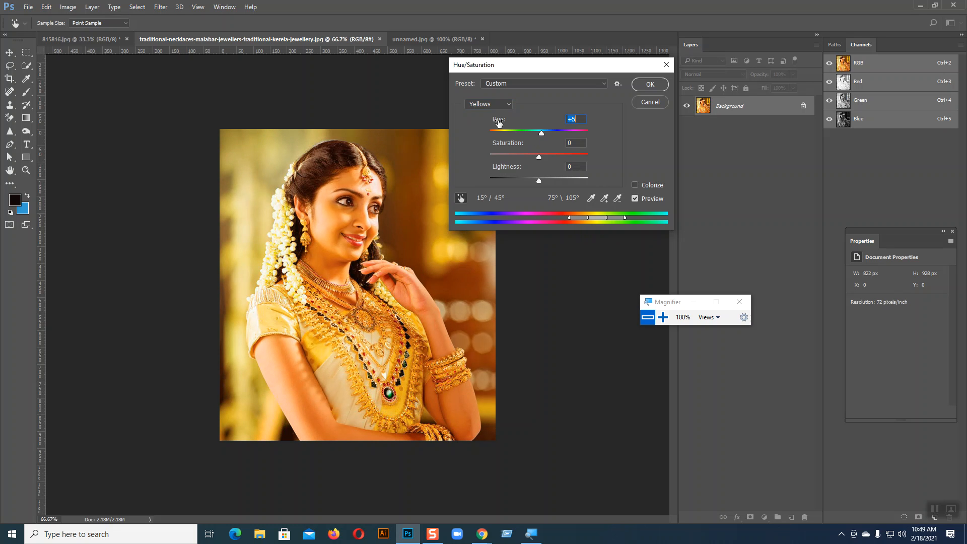
# Switch through the Greens and Cyans ranges and cancel the Hue/Saturation adjustment.
pyautogui.click(486, 105)
pyautogui.click(479, 132)
pyautogui.click(487, 104)
pyautogui.click(482, 140)
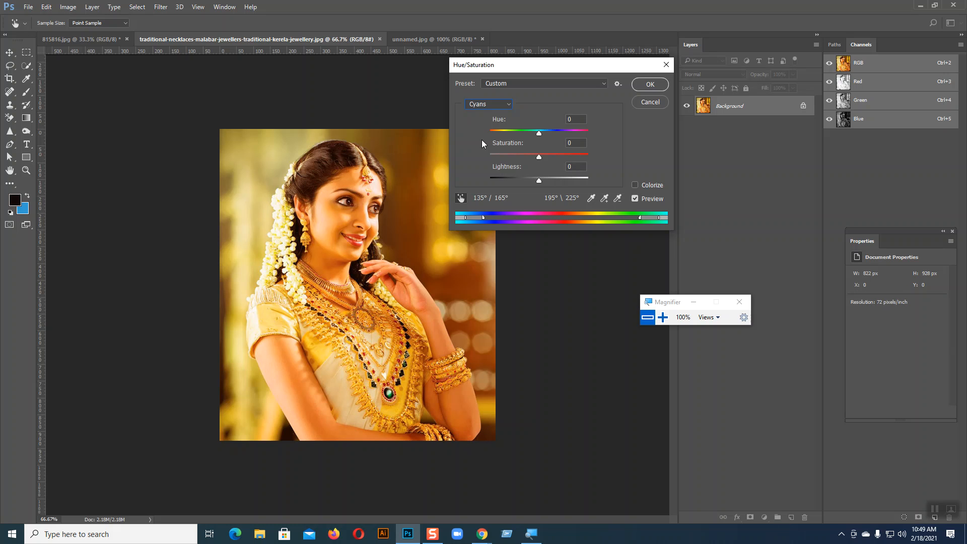
pyautogui.click(460, 198)
pyautogui.click(649, 102)
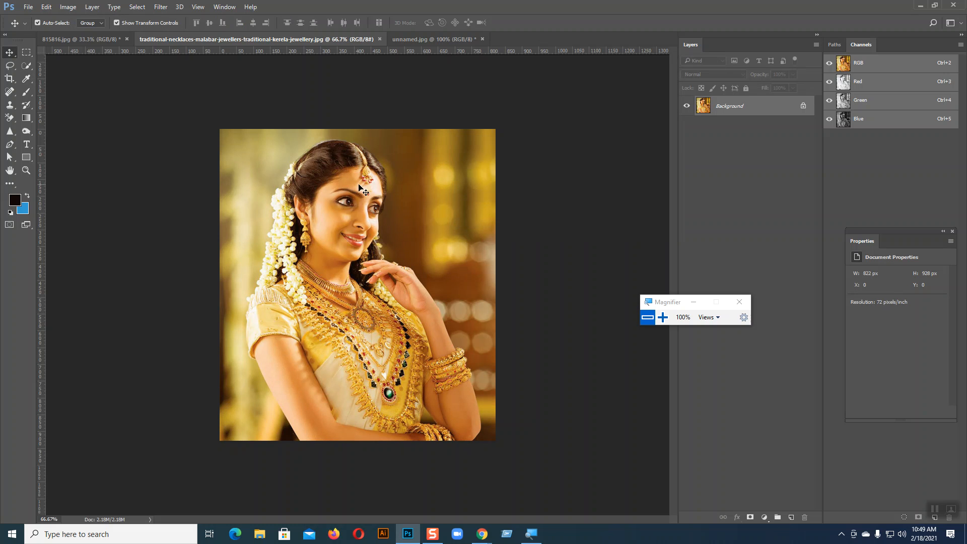
# Open the Color Balance adjustment and shift the Shadows toward cyan with a Cyan-Red level of -35.
pyautogui.click(73, 7)
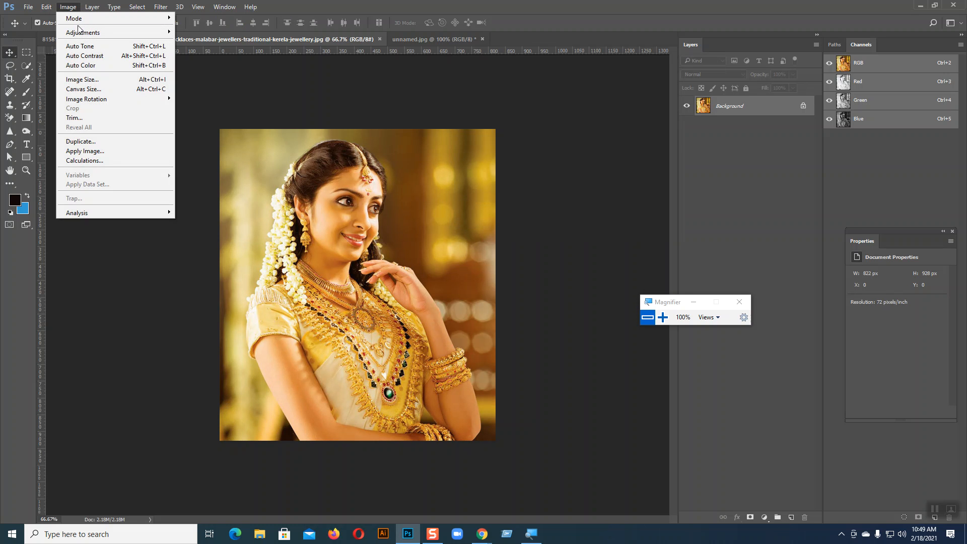
pyautogui.moveTo(84, 33)
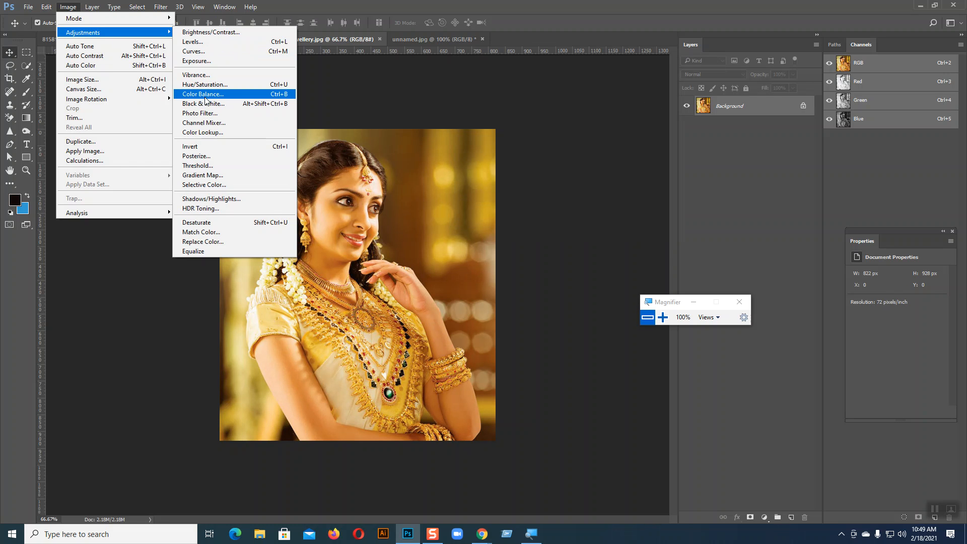
pyautogui.click(205, 98)
pyautogui.moveTo(694, 147); pyautogui.dragTo(507, 74)
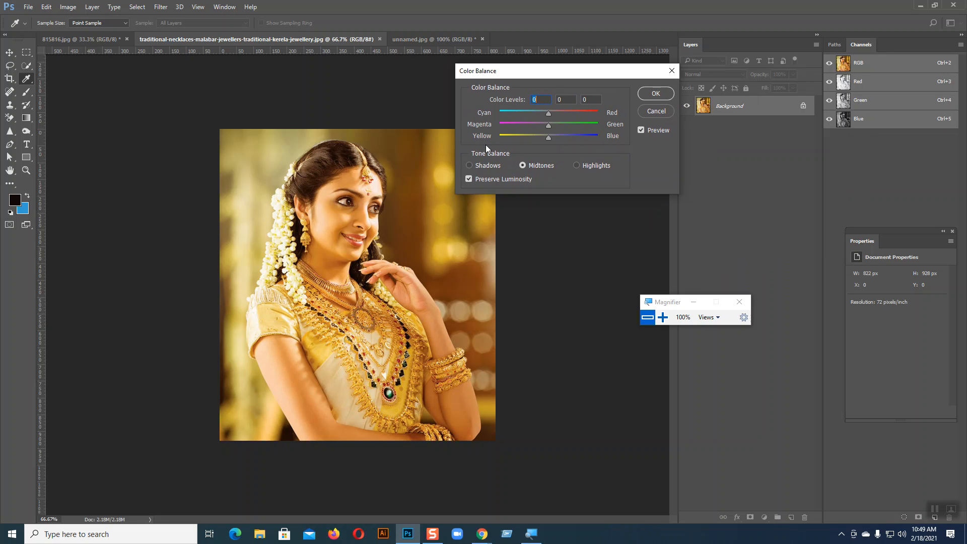
pyautogui.moveTo(534, 71); pyautogui.dragTo(471, 40)
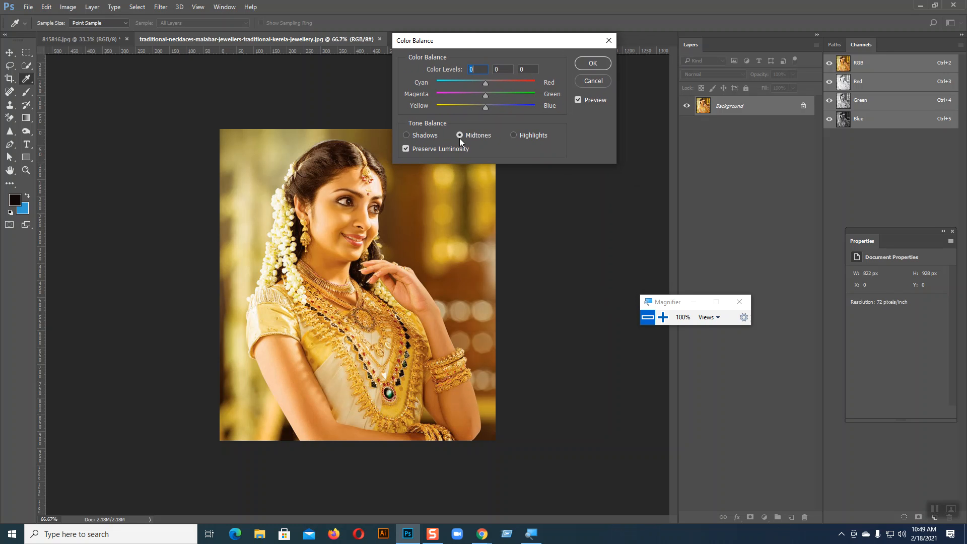
pyautogui.click(407, 134)
pyautogui.click(471, 84)
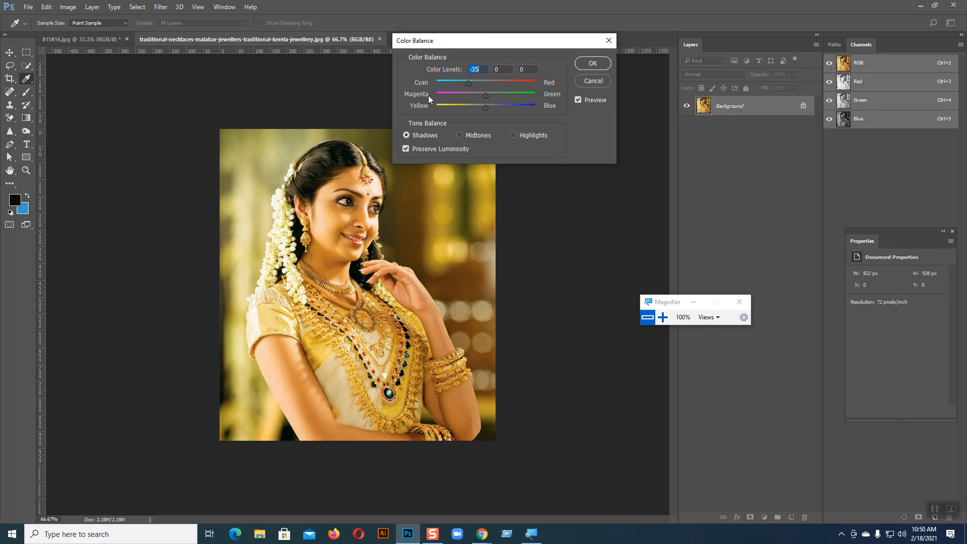
# Try Shadows Magenta-Green levels of +34, -13 and +8, with Yellow-Blue at +50 and Cyan-Red at +7.
pyautogui.moveTo(486, 95); pyautogui.dragTo(507, 108)
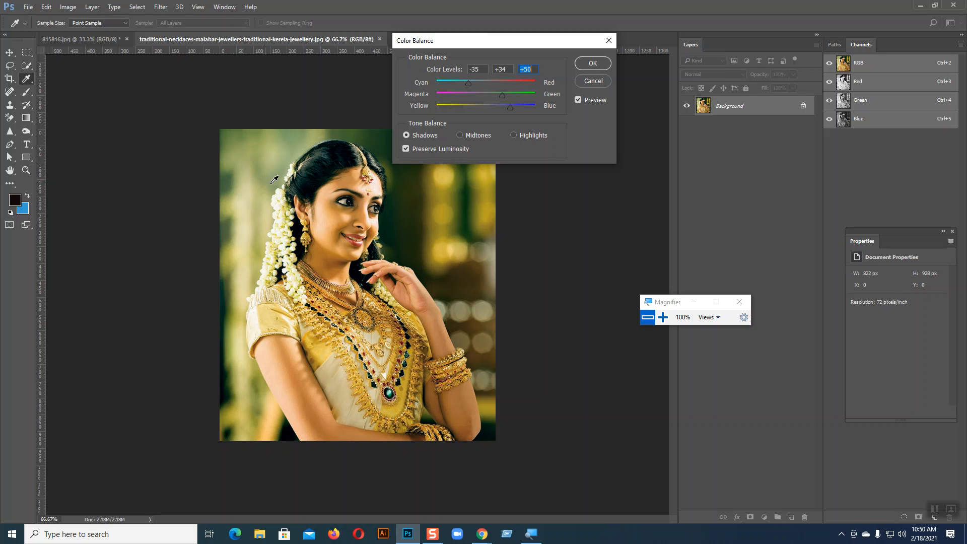
pyautogui.moveTo(495, 96); pyautogui.dragTo(479, 98)
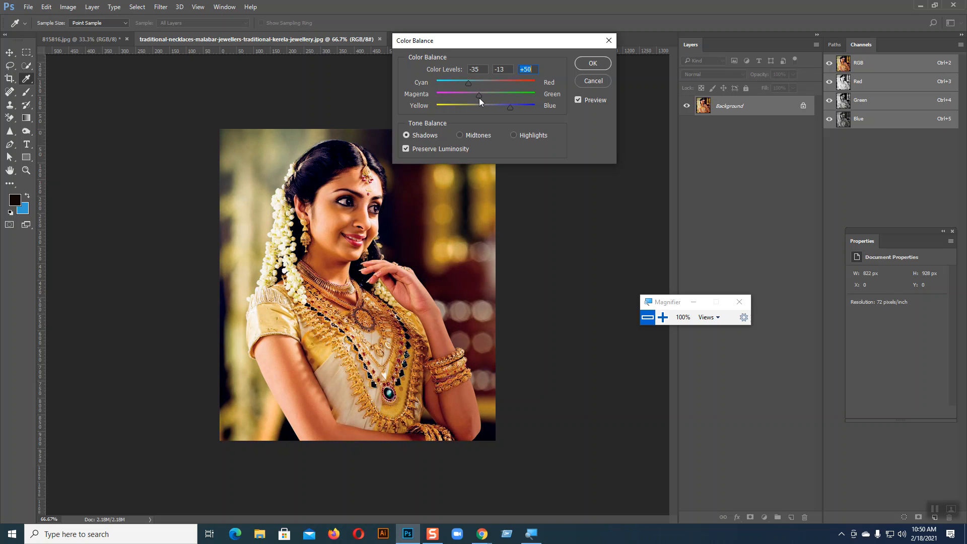
pyautogui.moveTo(484, 98); pyautogui.dragTo(490, 96)
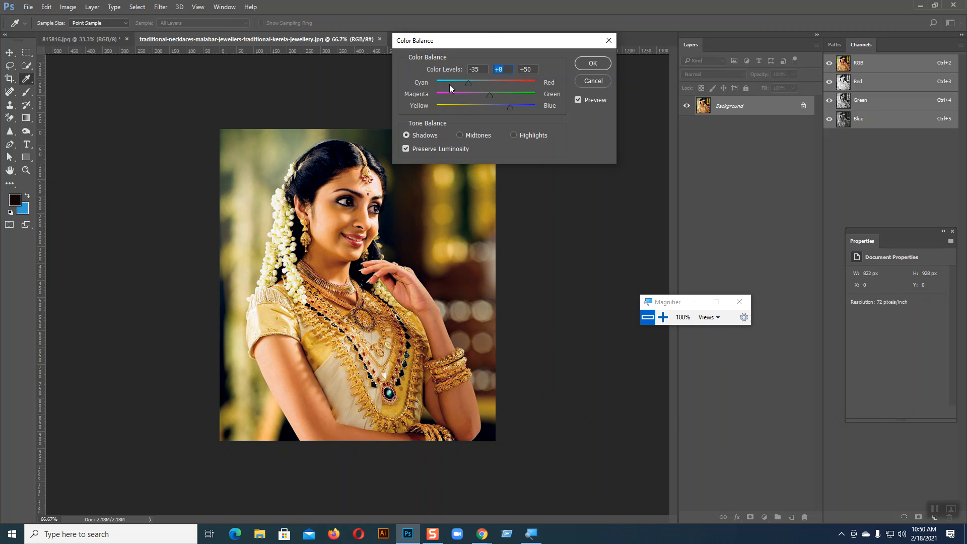
pyautogui.moveTo(466, 83); pyautogui.dragTo(485, 83)
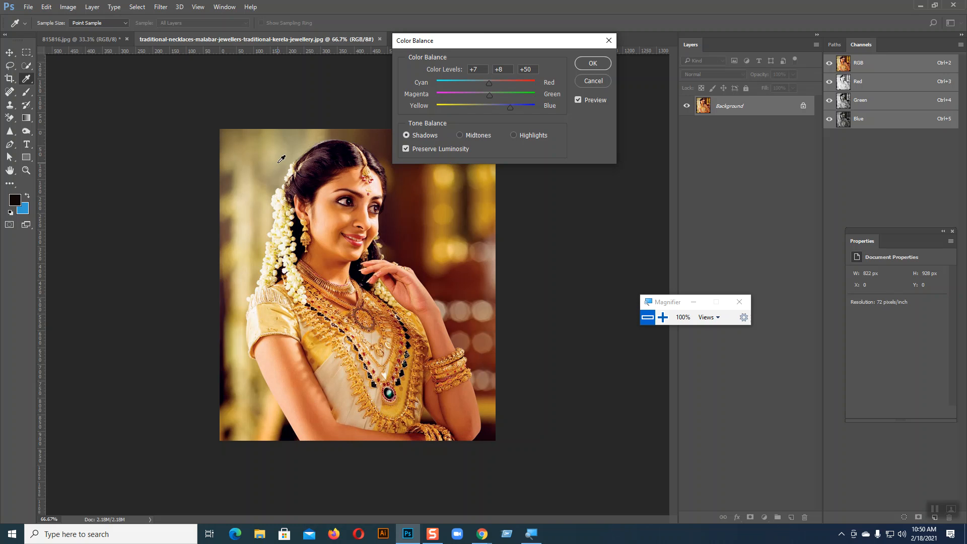
# Try the Midtones and Highlights balance, with Highlights Magenta-Green at +35, and cancel the Color Balance adjustment.
pyautogui.click(460, 134)
pyautogui.moveTo(488, 105)
pyautogui.mouseDown()
pyautogui.moveTo(467, 112)
pyautogui.moveTo(502, 96)
pyautogui.mouseUp()
pyautogui.click(522, 137)
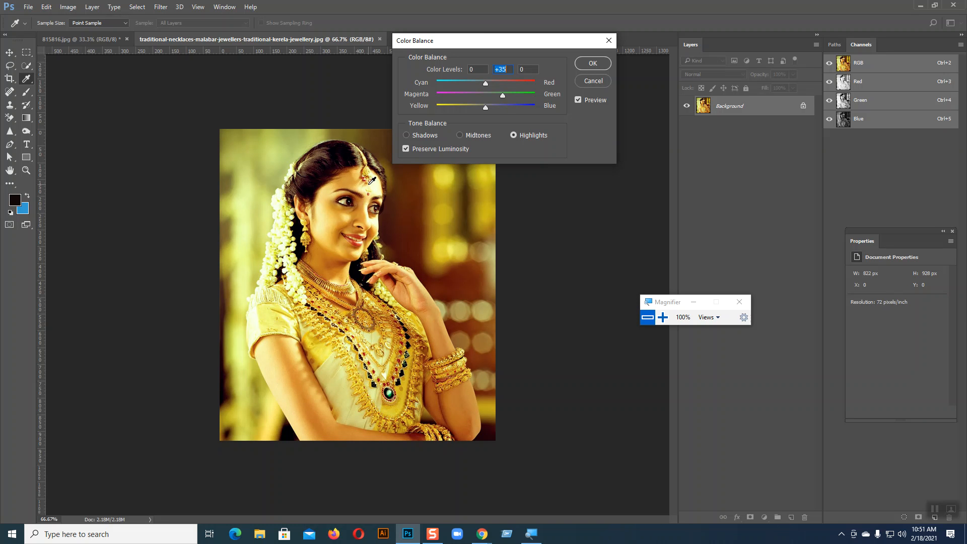
pyautogui.click(593, 81)
pyautogui.press('v')
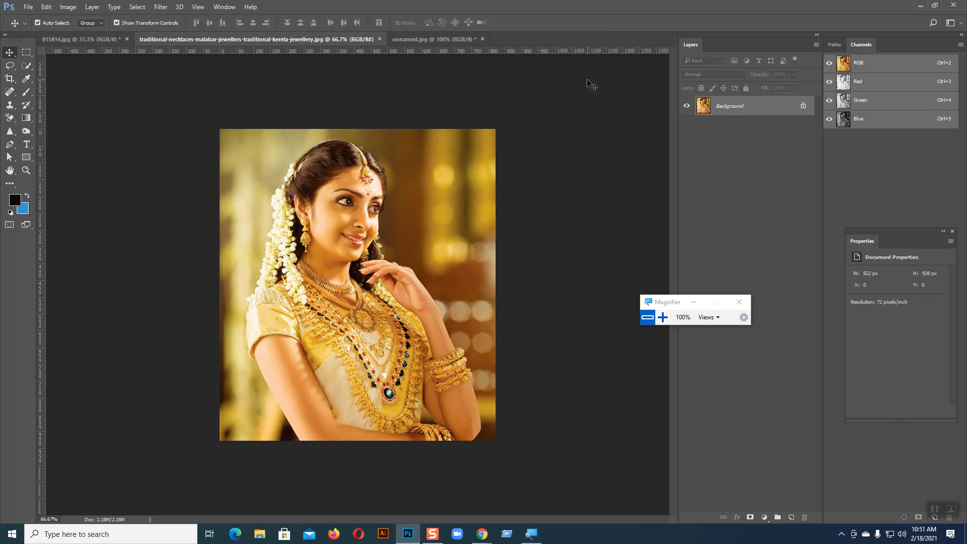
# Open the Black & White adjustment and set Reds 23, Yellows 81, Greens 9, Cyans 104, Blues -47 and Magentas 147.
pyautogui.click(68, 7)
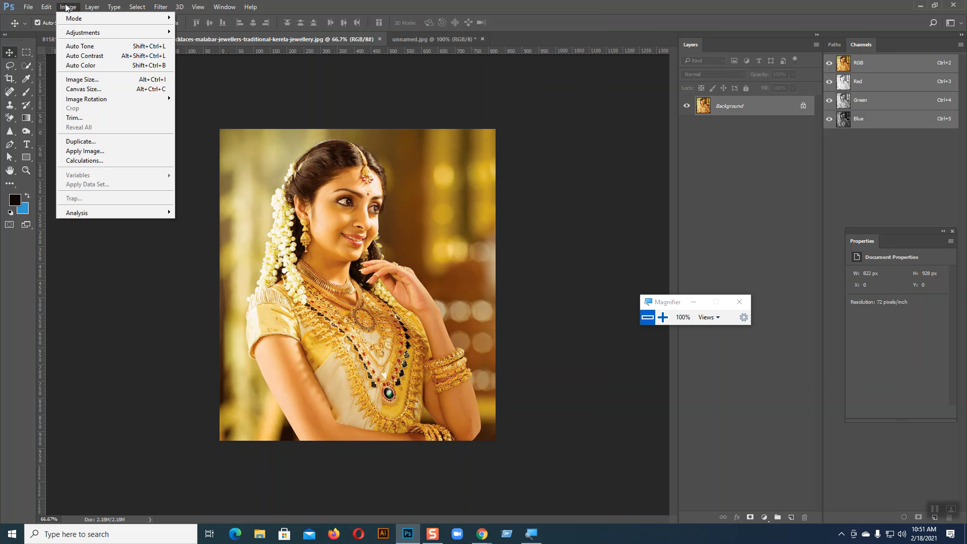
pyautogui.moveTo(87, 33)
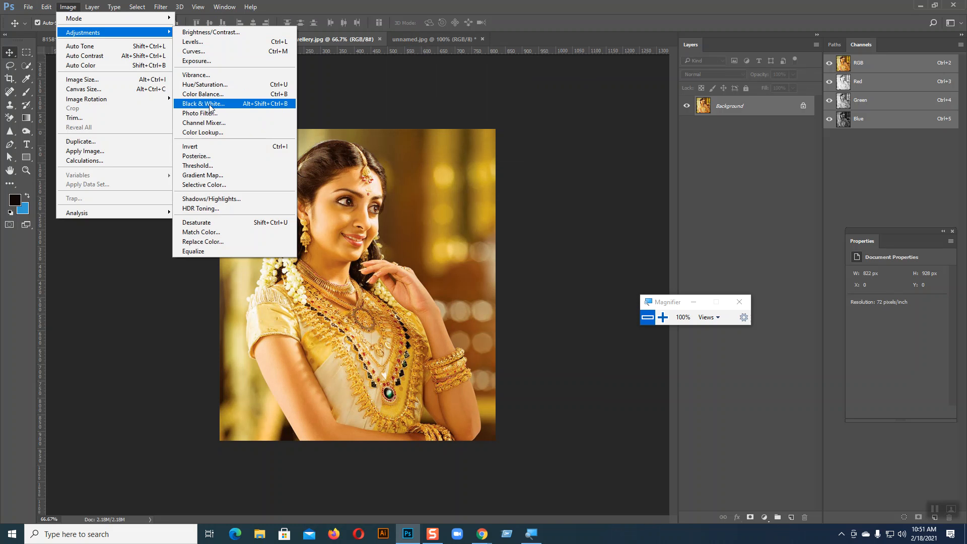
pyautogui.moveTo(123, 19)
pyautogui.click(211, 105)
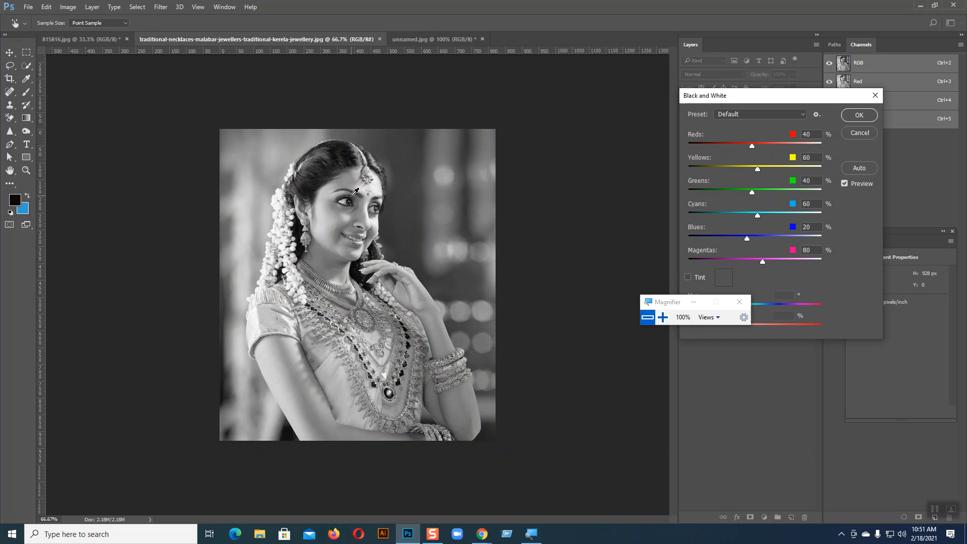
pyautogui.moveTo(758, 95); pyautogui.dragTo(581, 71)
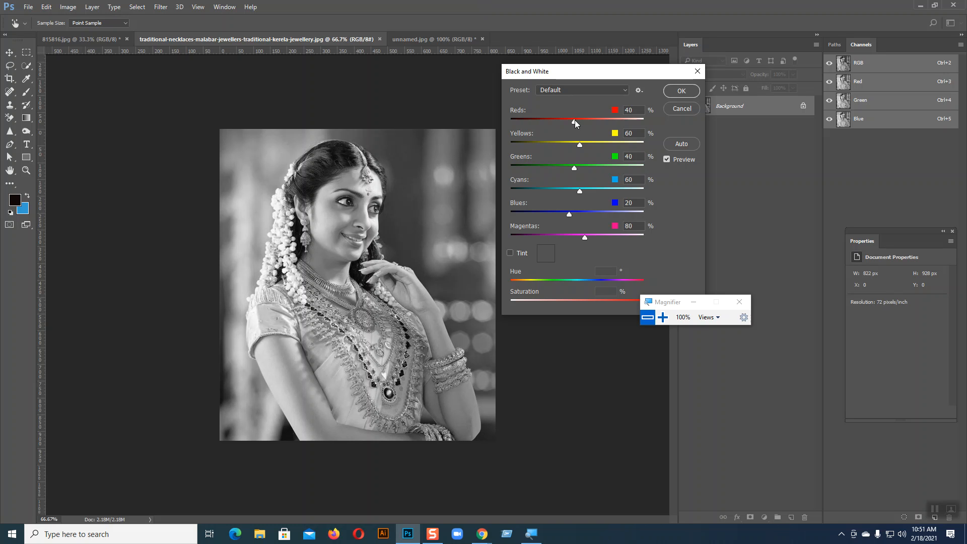
pyautogui.moveTo(574, 120); pyautogui.dragTo(594, 120)
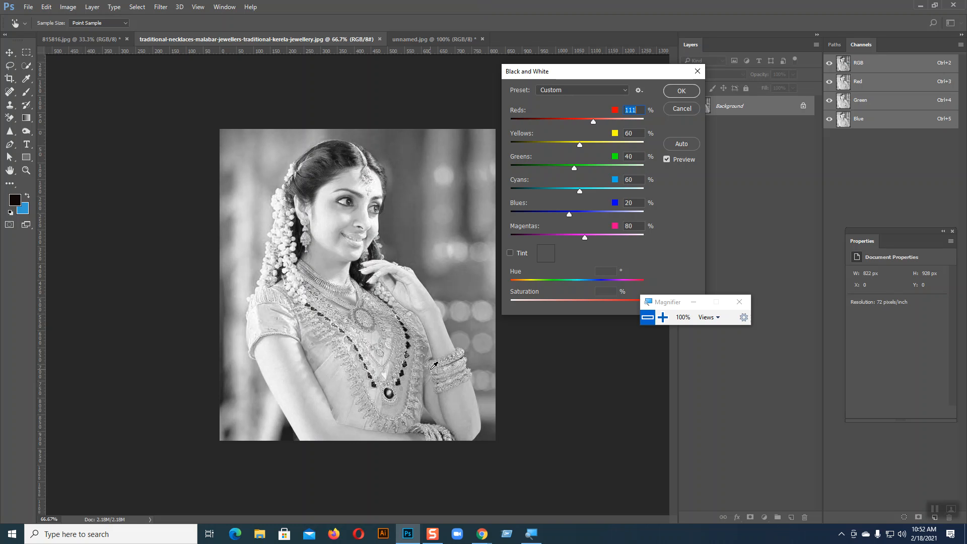
pyautogui.moveTo(594, 121); pyautogui.dragTo(585, 145)
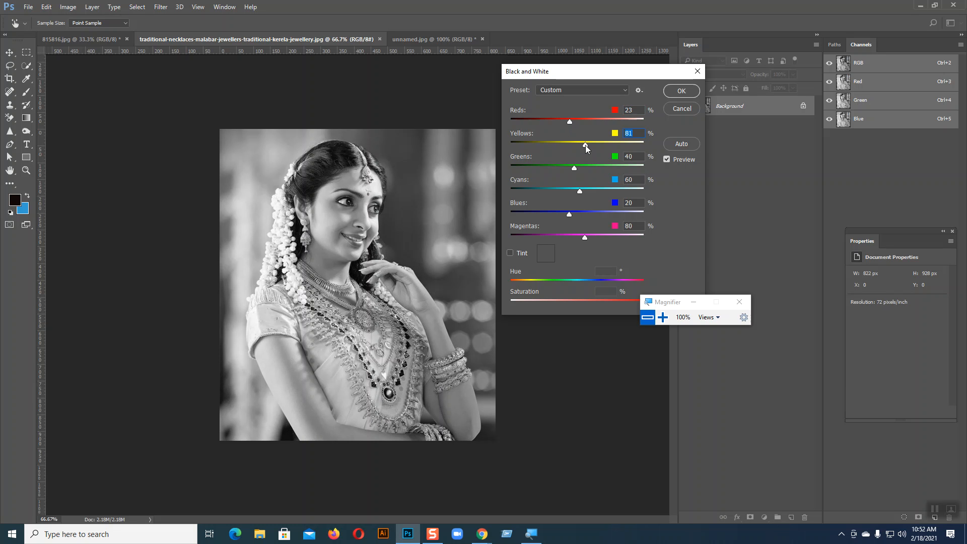
pyautogui.moveTo(574, 168); pyautogui.dragTo(603, 237)
# Enable Tint in the Black & White adjustment and try a purple tint with Hue 280 and Saturation 80.
pyautogui.click(510, 253)
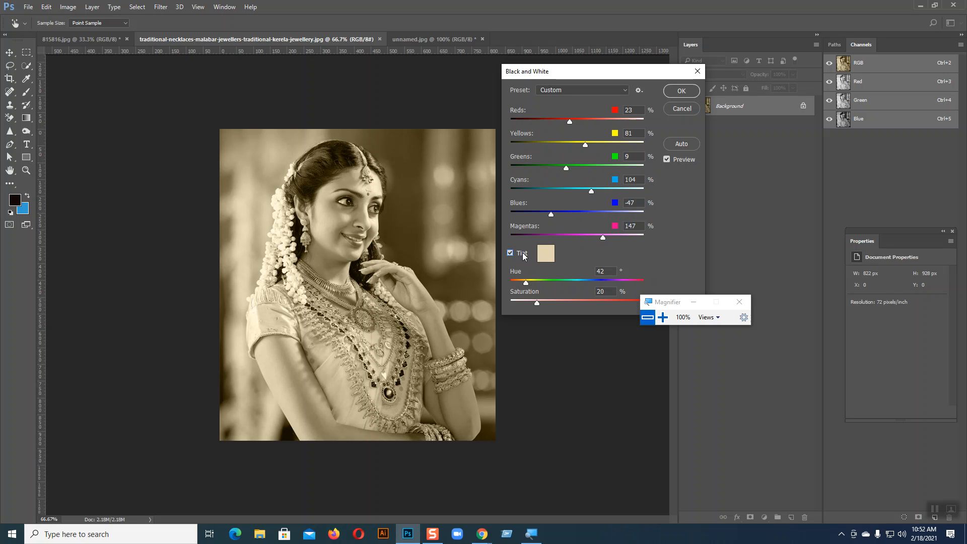
pyautogui.click(552, 257)
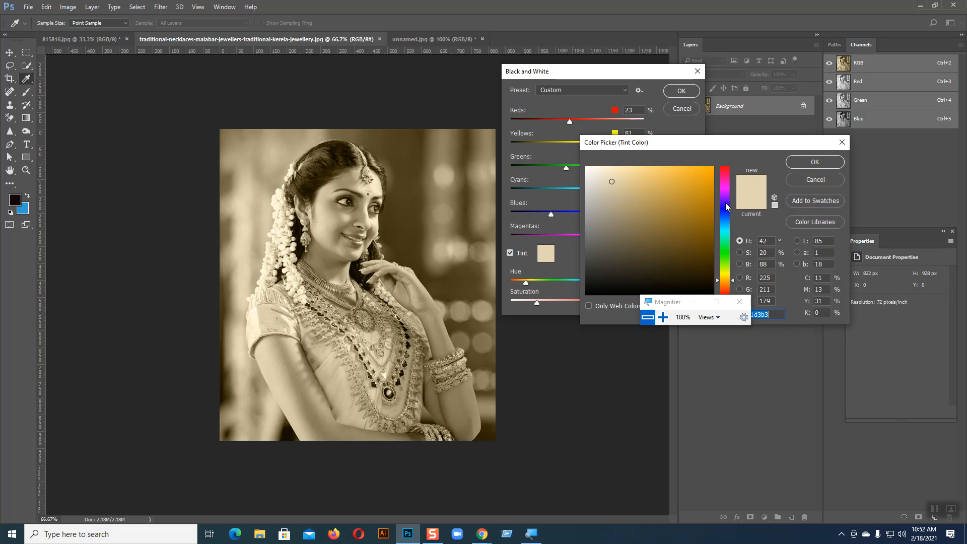
pyautogui.click(724, 196)
pyautogui.click(688, 179)
pyautogui.click(816, 164)
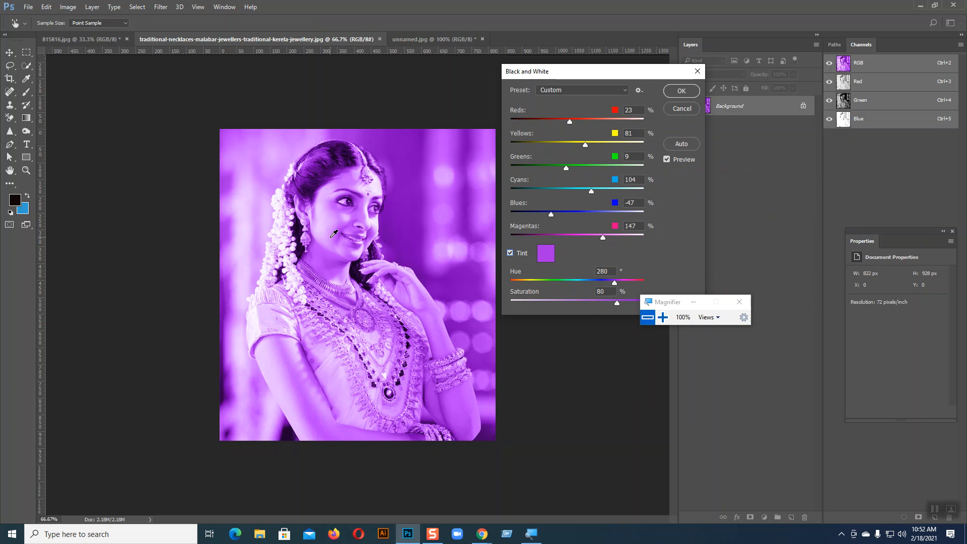
pyautogui.click(510, 254)
pyautogui.click(510, 254)
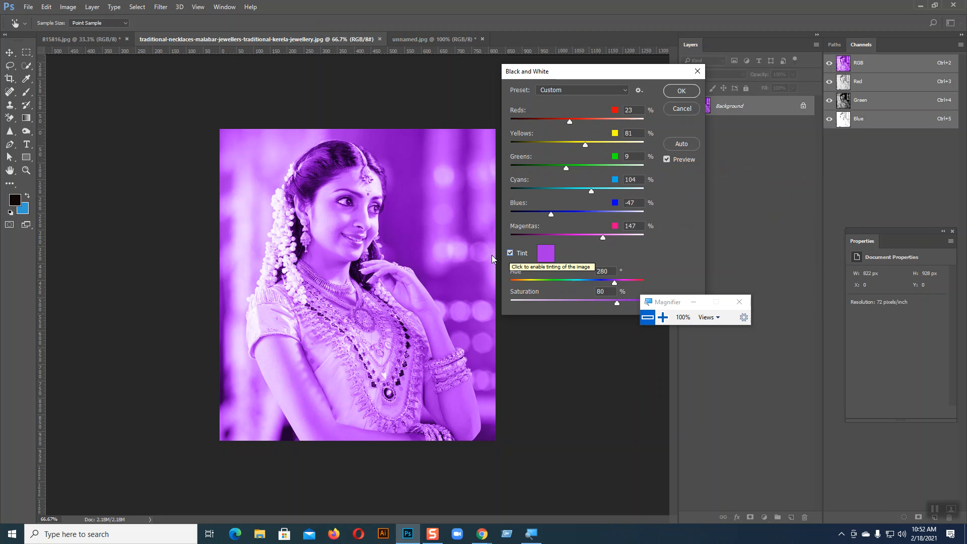
# Try a green tint color with hue 123, saturation 82% and brightness 76%, and cancel the color choice.
pyautogui.click(546, 254)
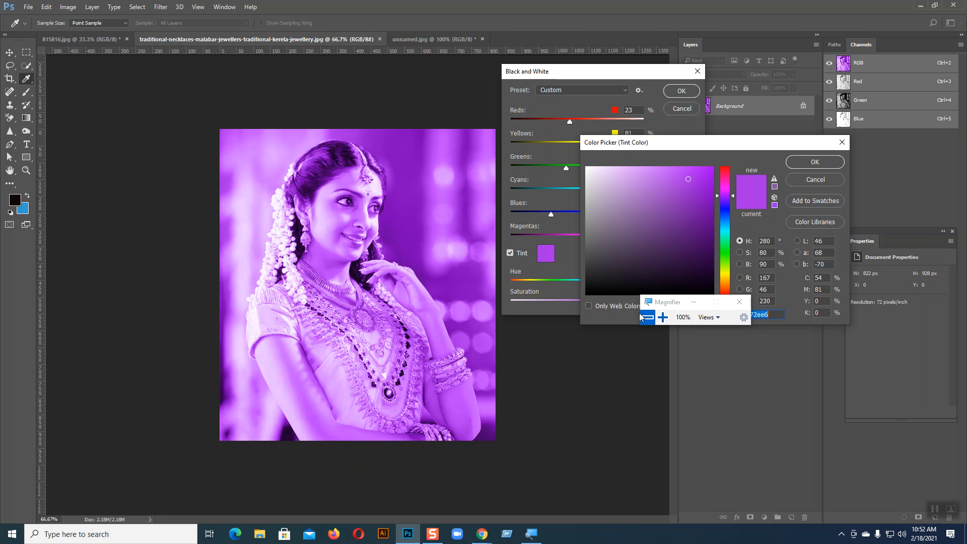
pyautogui.click(595, 264)
pyautogui.click(726, 252)
pyautogui.click(691, 198)
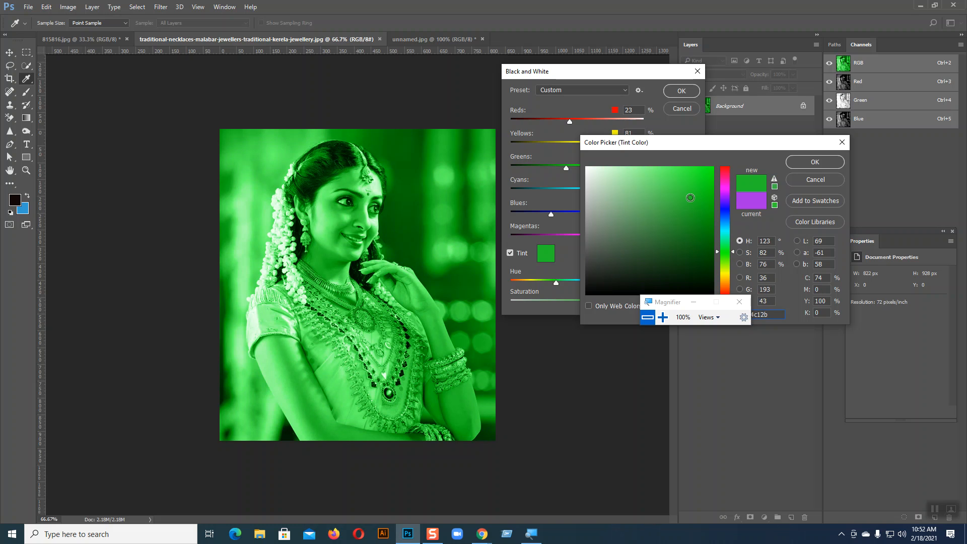
pyautogui.click(806, 180)
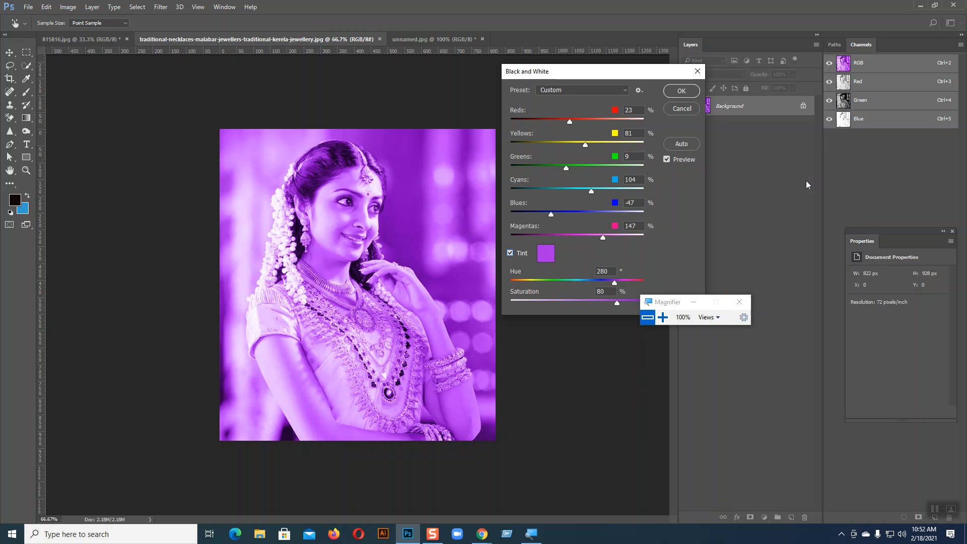
# Try a golden tint with Hue 43 and Saturation 42, fine-tune it slightly, and cancel the Black & White adjustment.
pyautogui.moveTo(614, 283); pyautogui.dragTo(527, 283)
pyautogui.moveTo(616, 304); pyautogui.dragTo(566, 300)
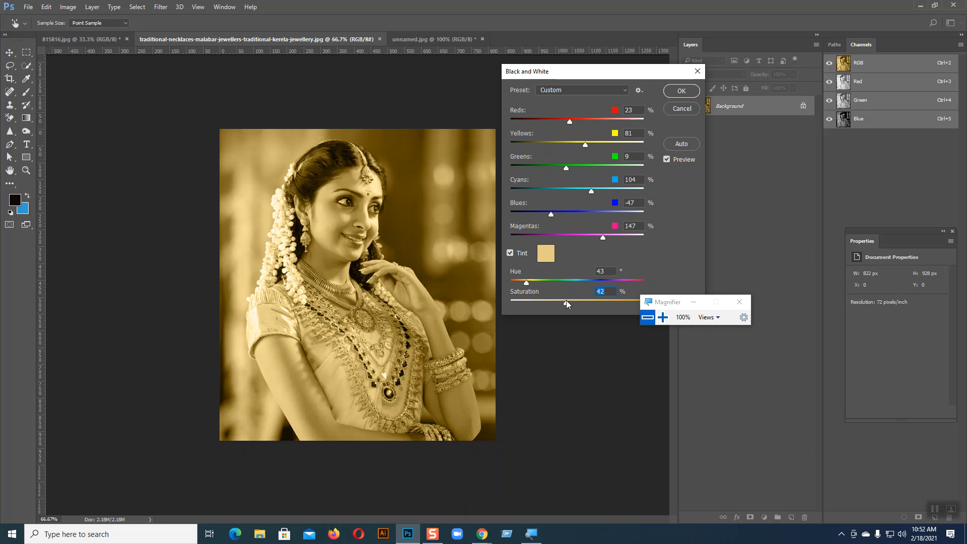
pyautogui.moveTo(567, 304); pyautogui.dragTo(578, 303)
pyautogui.moveTo(528, 285)
pyautogui.mouseDown()
pyautogui.moveTo(542, 286)
pyautogui.moveTo(527, 285)
pyautogui.mouseUp()
pyautogui.moveTo(577, 303); pyautogui.dragTo(573, 305)
pyautogui.click(690, 110)
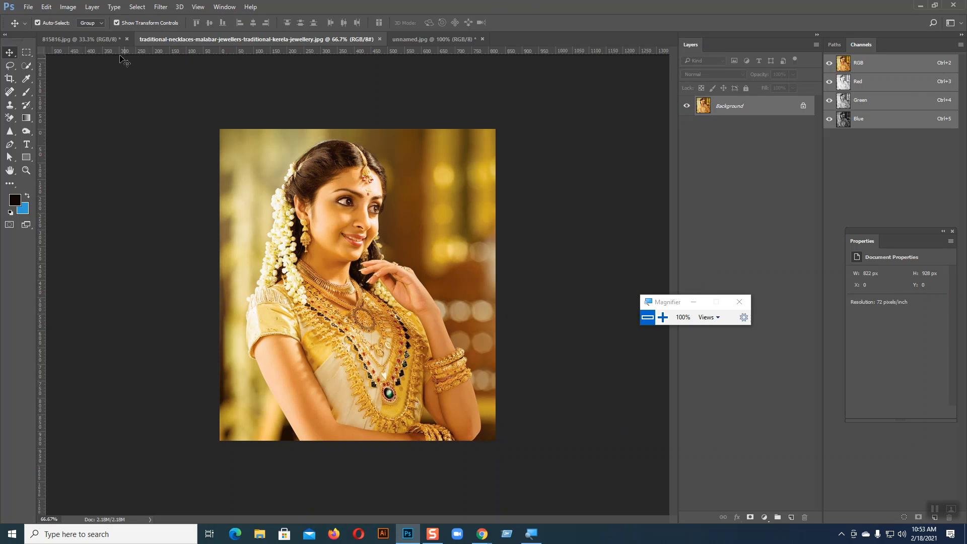
# Open the Photo Filter adjustment and try preset filters including Cooling Filter (80) and Orange.
pyautogui.click(71, 7)
pyautogui.moveTo(93, 34)
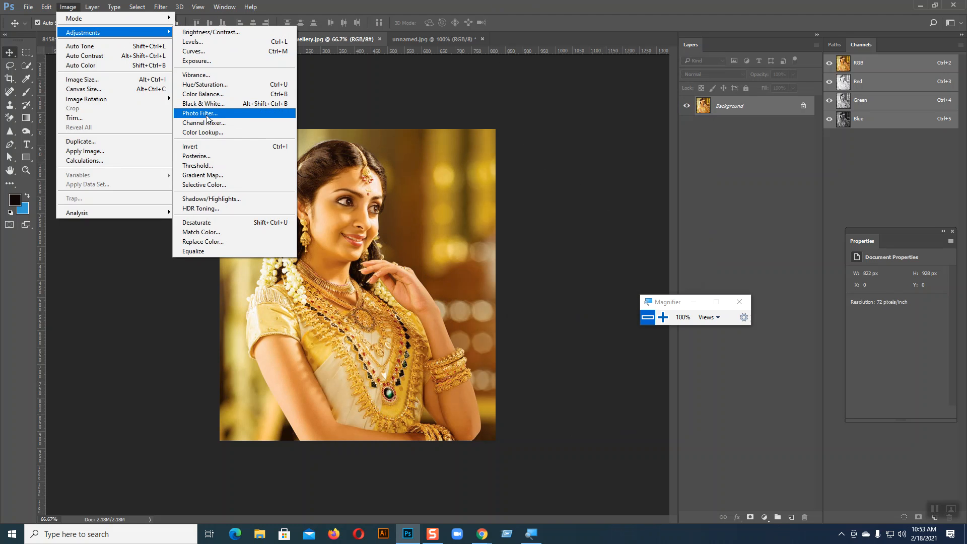
pyautogui.click(203, 119)
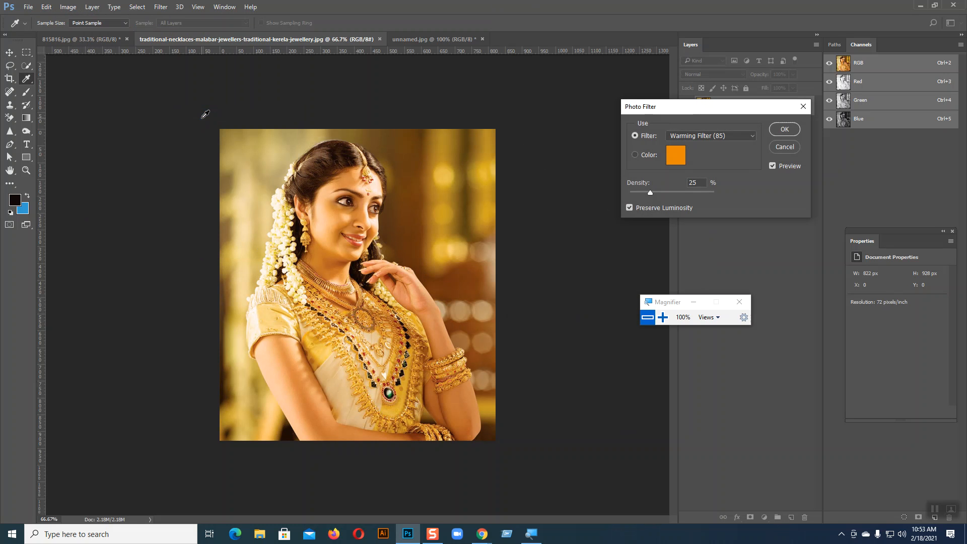
pyautogui.moveTo(663, 106); pyautogui.dragTo(527, 87)
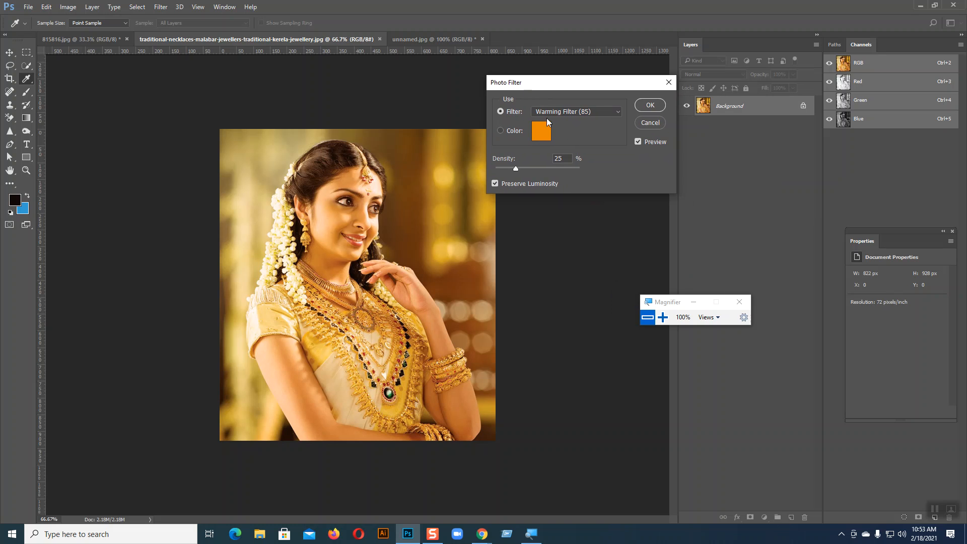
pyautogui.click(574, 111)
pyautogui.click(570, 129)
pyautogui.click(570, 112)
pyautogui.click(564, 147)
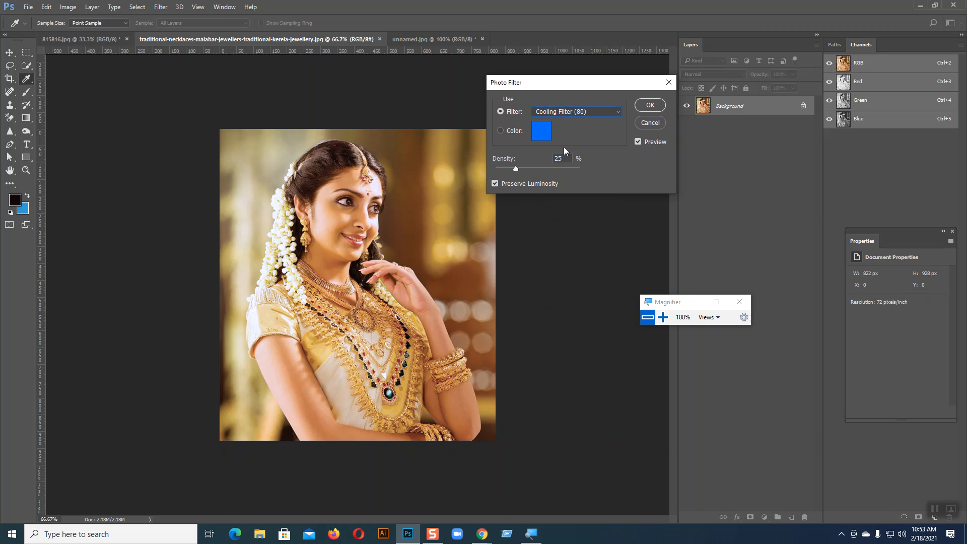
pyautogui.click(567, 111)
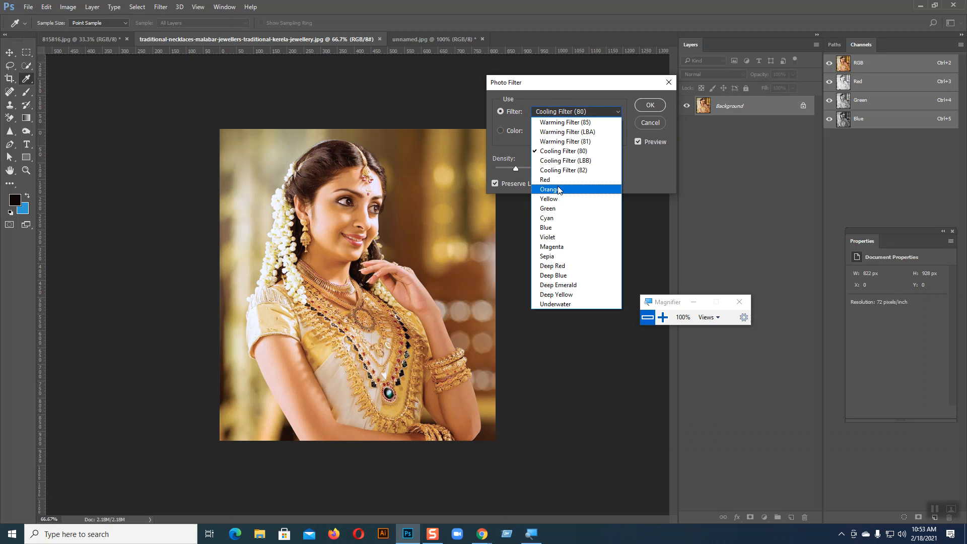
pyautogui.click(557, 186)
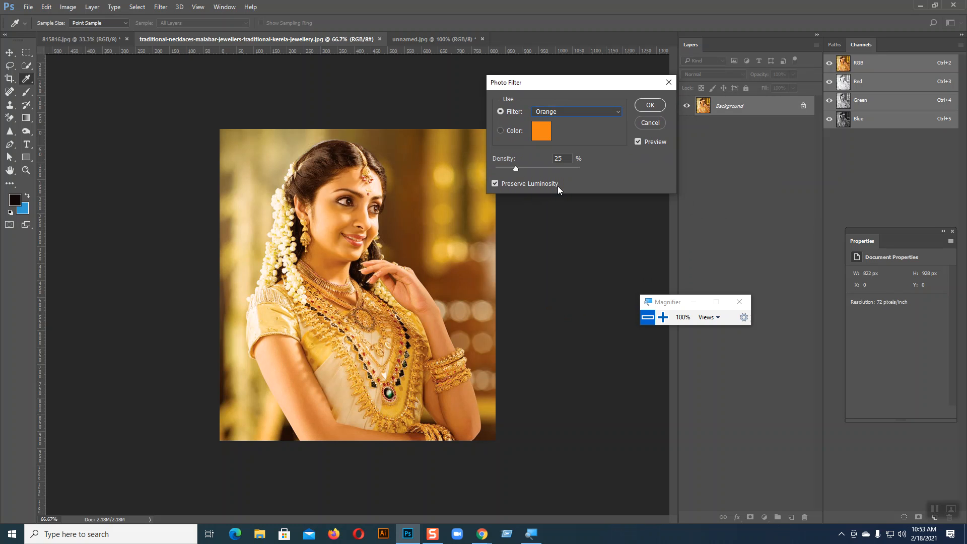
# Try a custom magenta filter color with hue 295, reduce its density slightly, and cancel the Photo Filter adjustment.
pyautogui.click(541, 132)
pyautogui.click(725, 190)
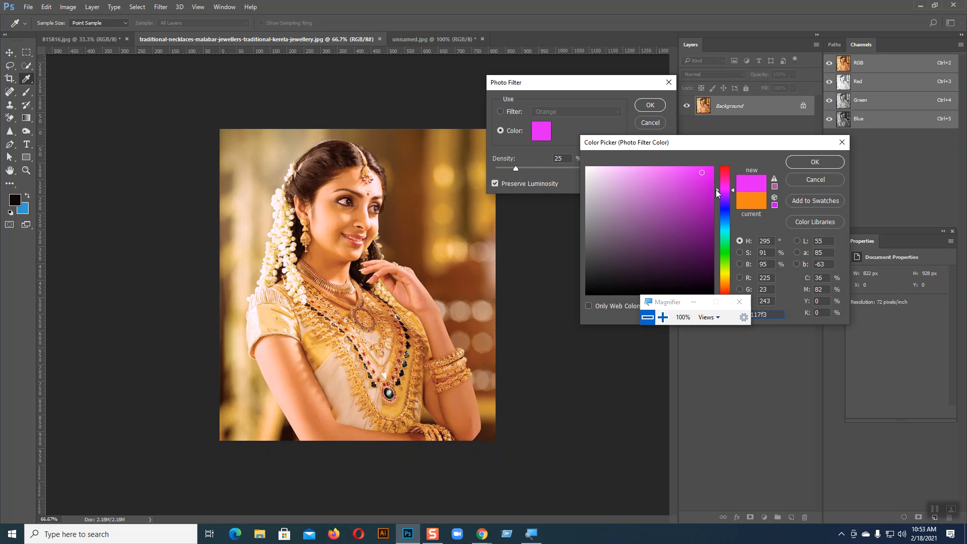
pyautogui.click(808, 161)
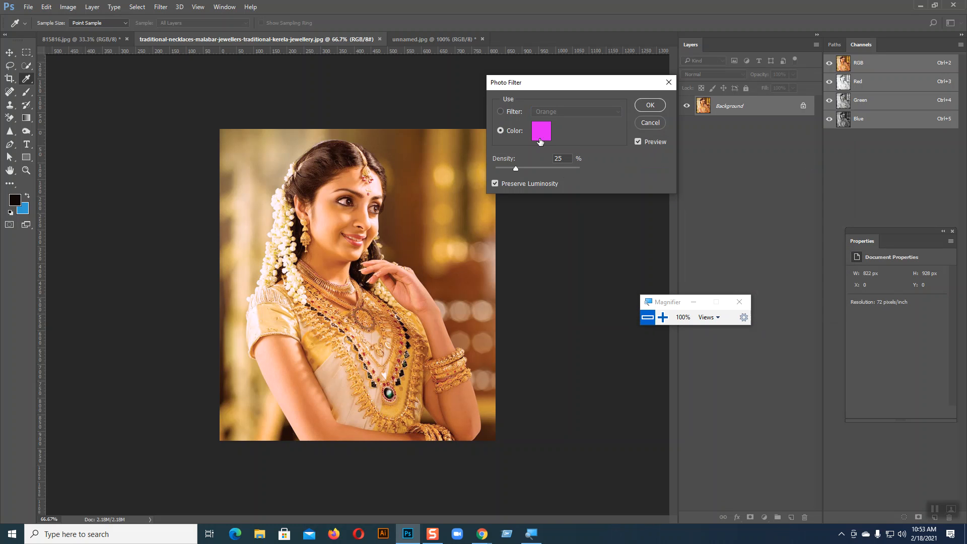
pyautogui.moveTo(519, 167)
pyautogui.mouseDown()
pyautogui.moveTo(543, 168)
pyautogui.moveTo(512, 170)
pyautogui.mouseUp()
pyautogui.click(649, 127)
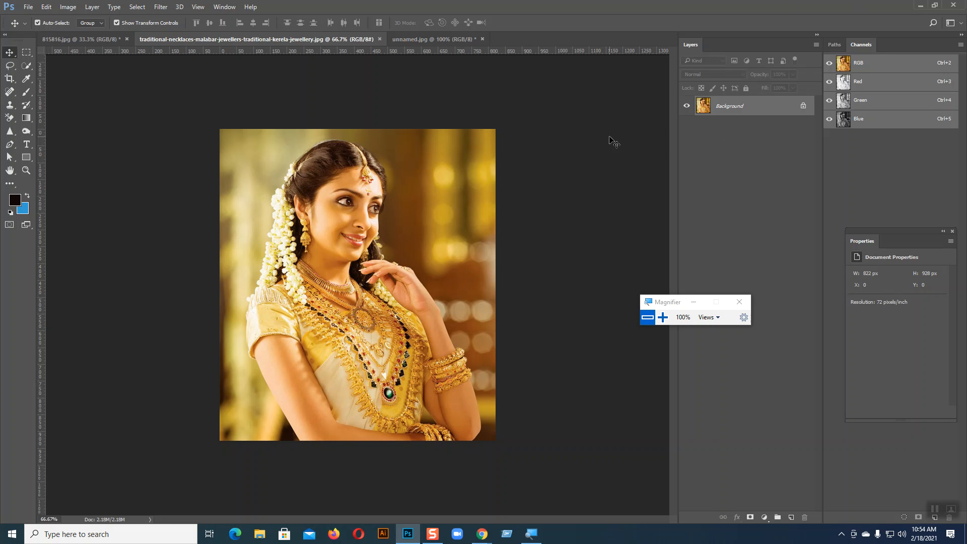
# Open the Channel Mixer and try Red +119, Green +41 and Blue +41 on the Red output channel.
pyautogui.click(68, 7)
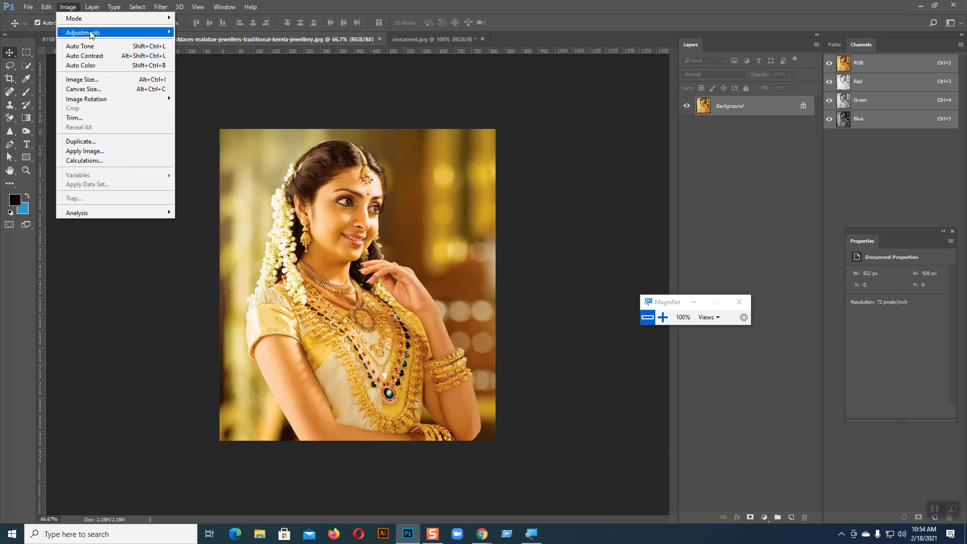
pyautogui.moveTo(92, 34)
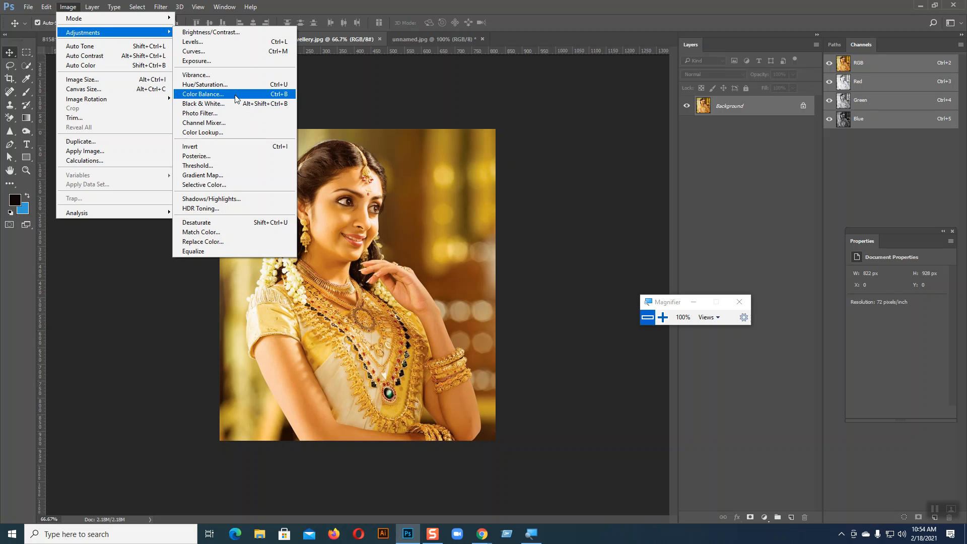
pyautogui.click(195, 125)
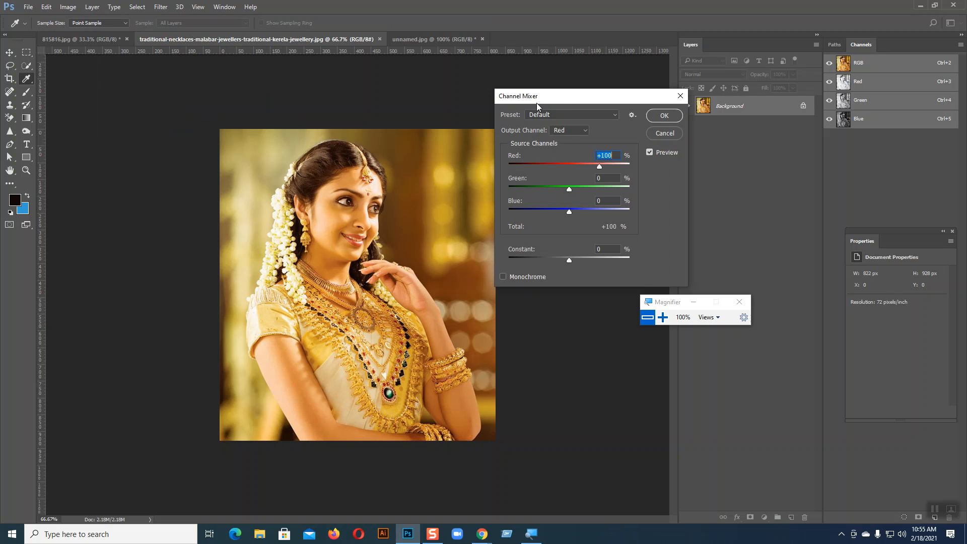
pyautogui.moveTo(560, 102); pyautogui.dragTo(529, 88)
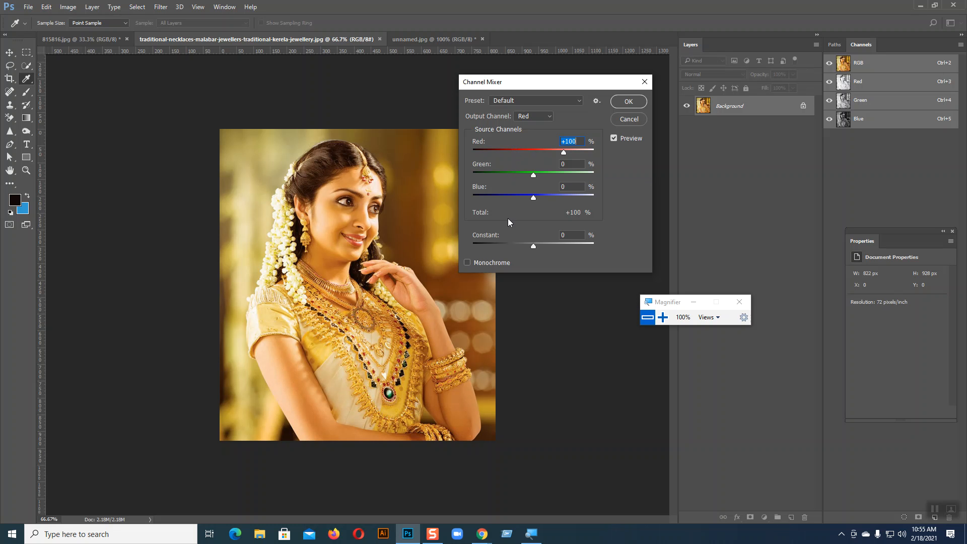
pyautogui.moveTo(564, 152); pyautogui.dragTo(542, 202)
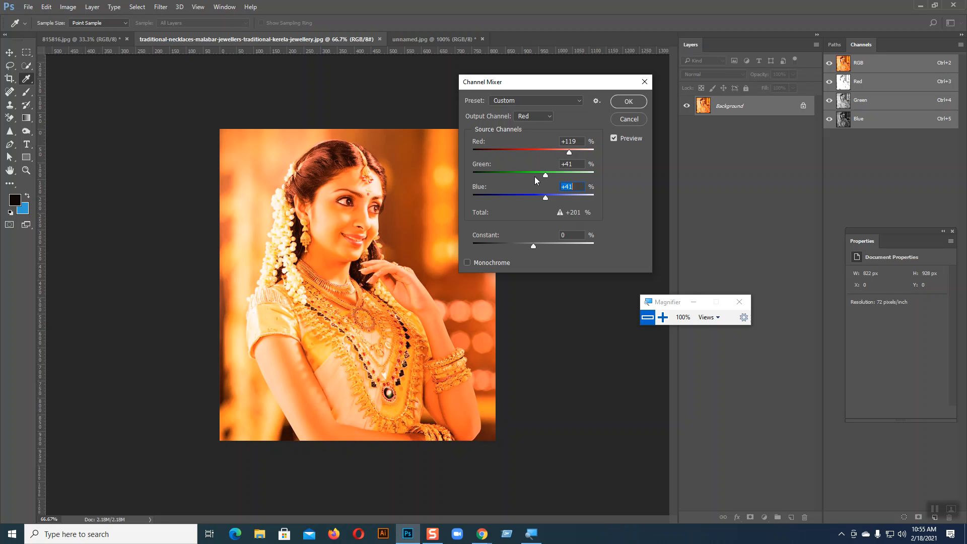
# Try Red +9, Green +105 and Blue -29 on the Green output channel, and switch to the Blue output channel.
pyautogui.click(525, 116)
pyautogui.click(523, 129)
pyautogui.moveTo(534, 151); pyautogui.dragTo(524, 200)
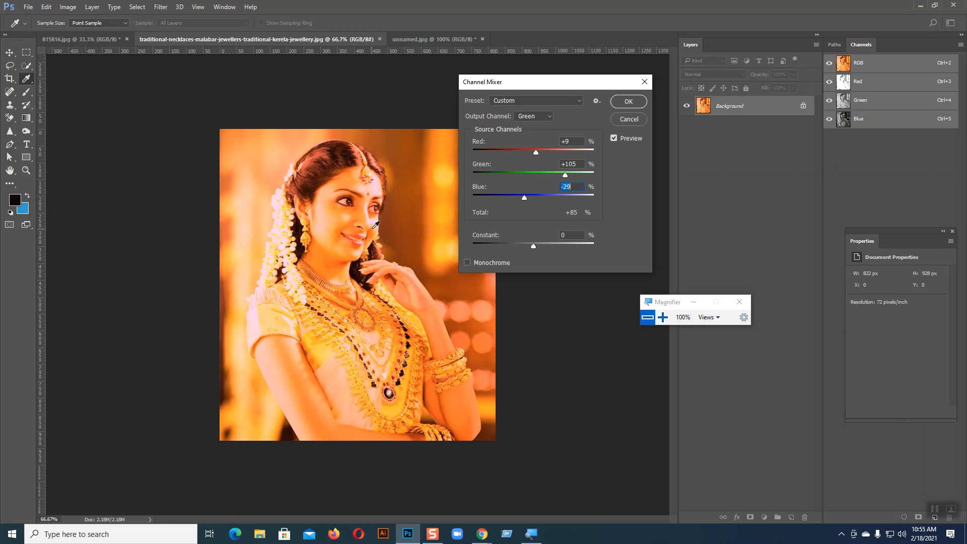
pyautogui.click(529, 118)
pyautogui.click(524, 132)
# Try the Black & White Infrared, Blue Filter, Orange Filter and Yellow Filter presets, and cancel the Channel Mixer.
pyautogui.click(533, 101)
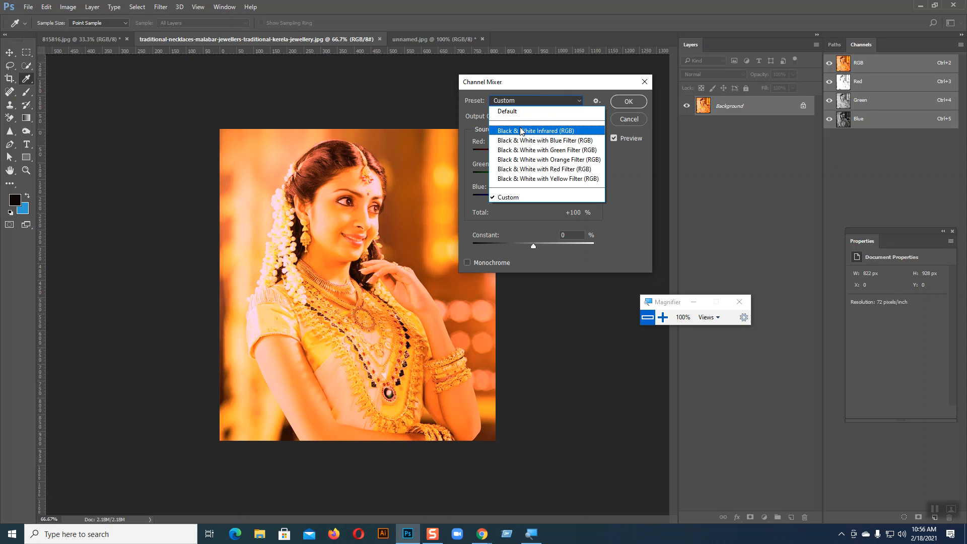
pyautogui.click(524, 122)
pyautogui.click(526, 99)
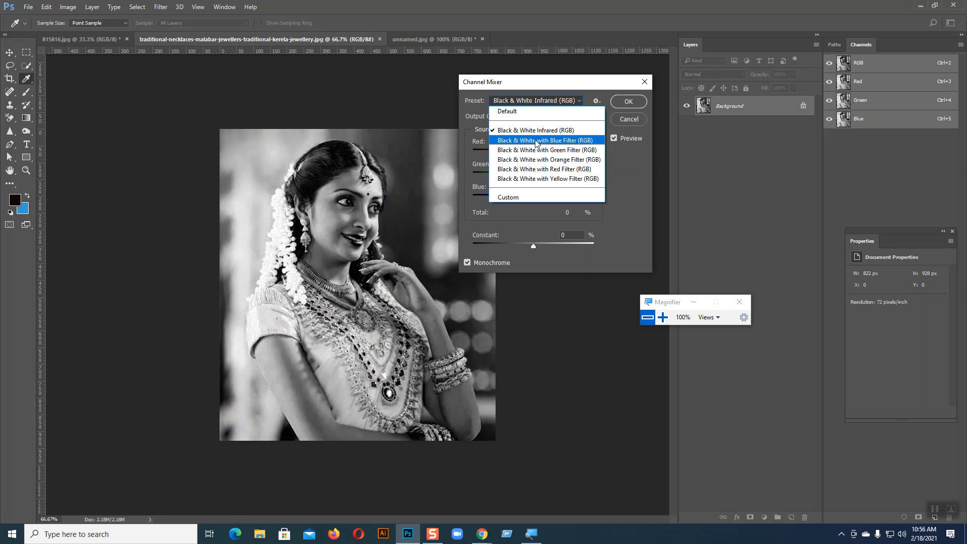
pyautogui.click(536, 141)
pyautogui.click(543, 101)
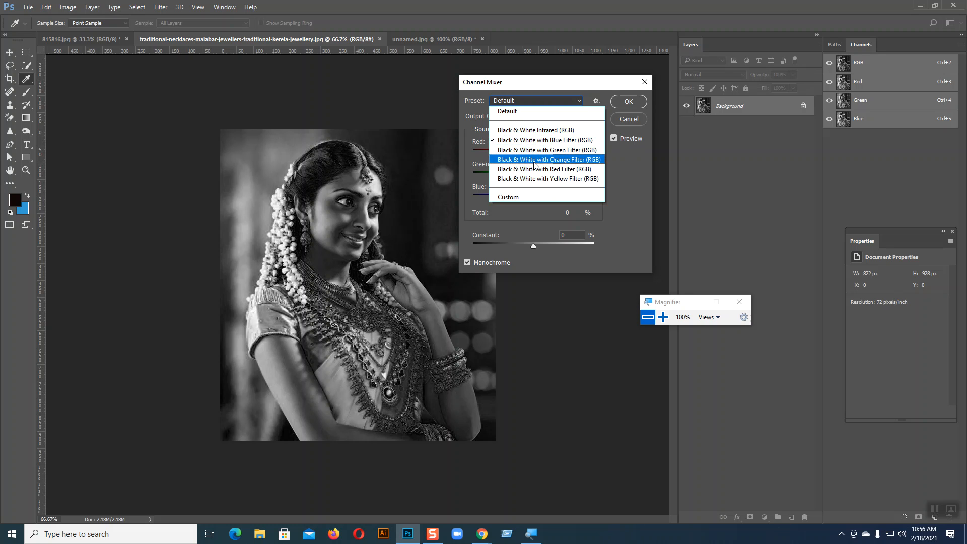
pyautogui.click(535, 160)
pyautogui.click(529, 101)
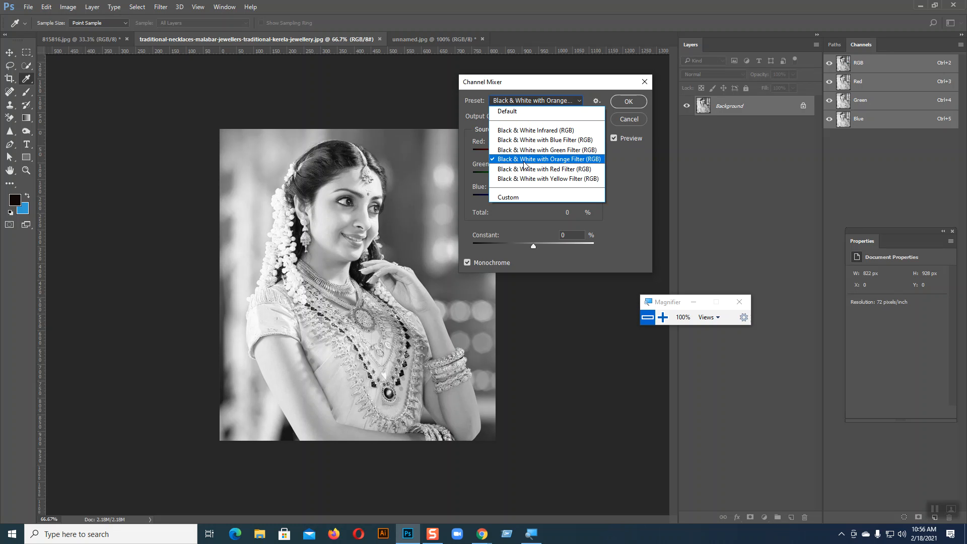
pyautogui.click(524, 178)
pyautogui.click(516, 104)
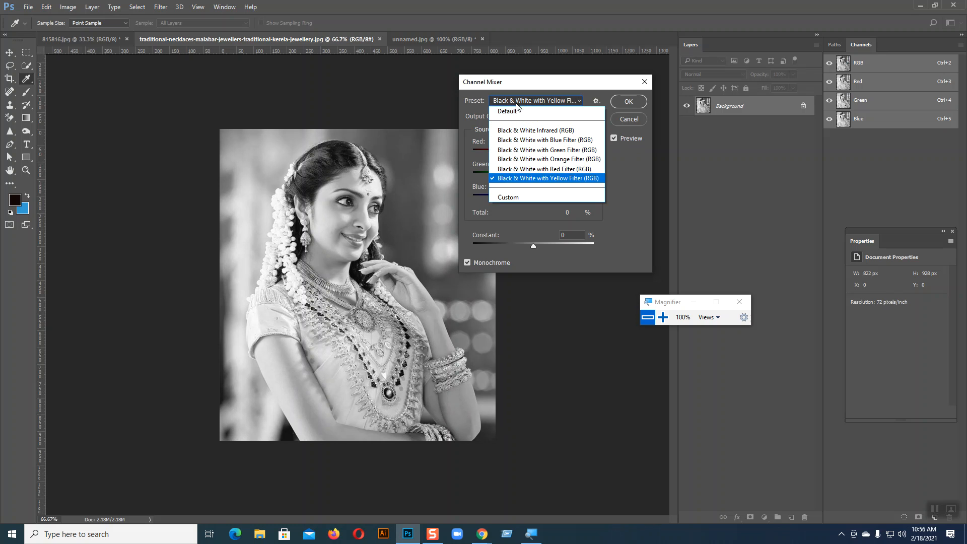
pyautogui.click(509, 159)
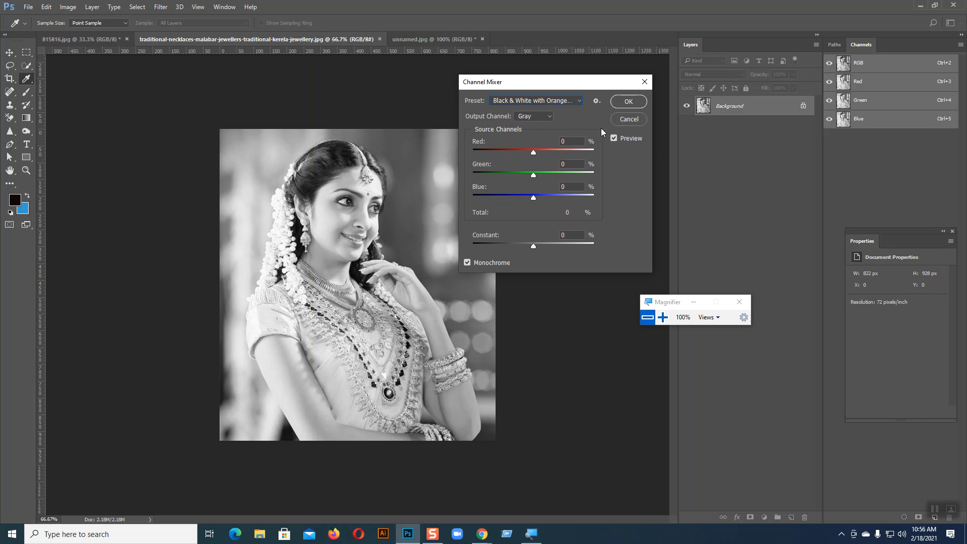
pyautogui.click(630, 121)
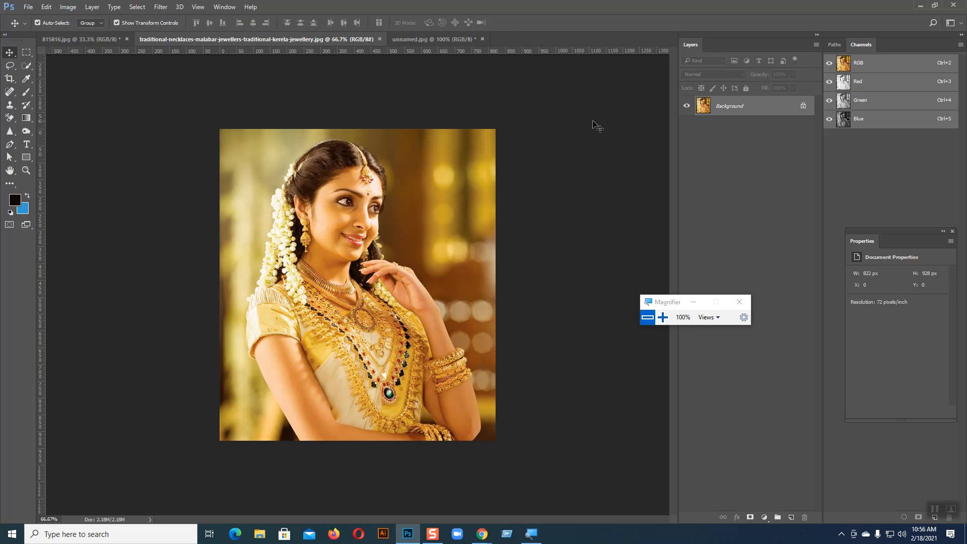
# Switch to the unnamed.jpg portrait and open the Color Lookup adjustment for it.
pyautogui.click(68, 6)
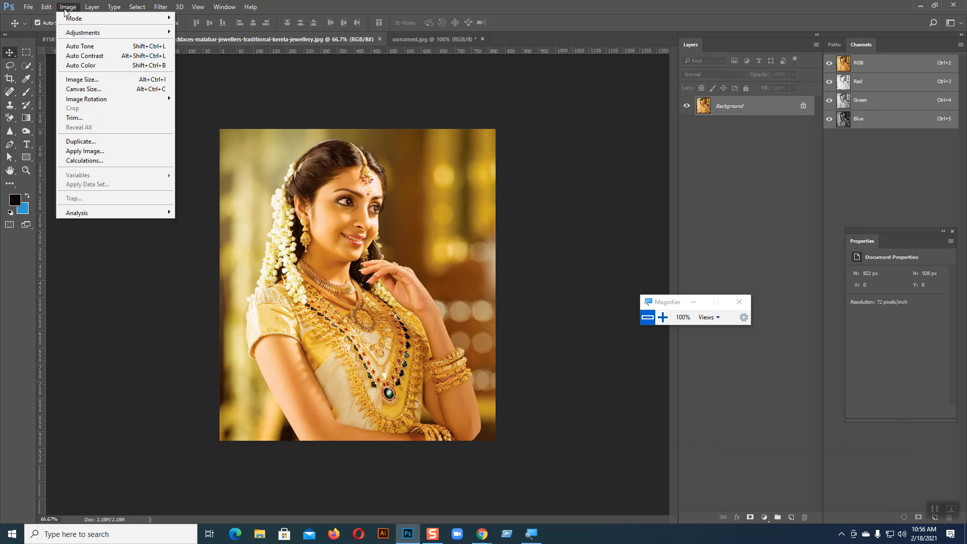
pyautogui.moveTo(83, 32)
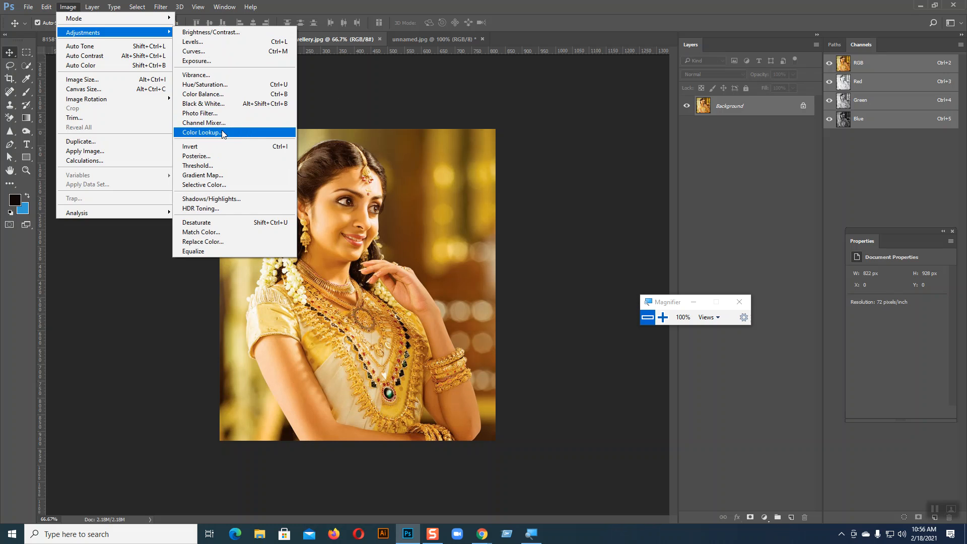
pyautogui.click(468, 106)
pyautogui.click(433, 39)
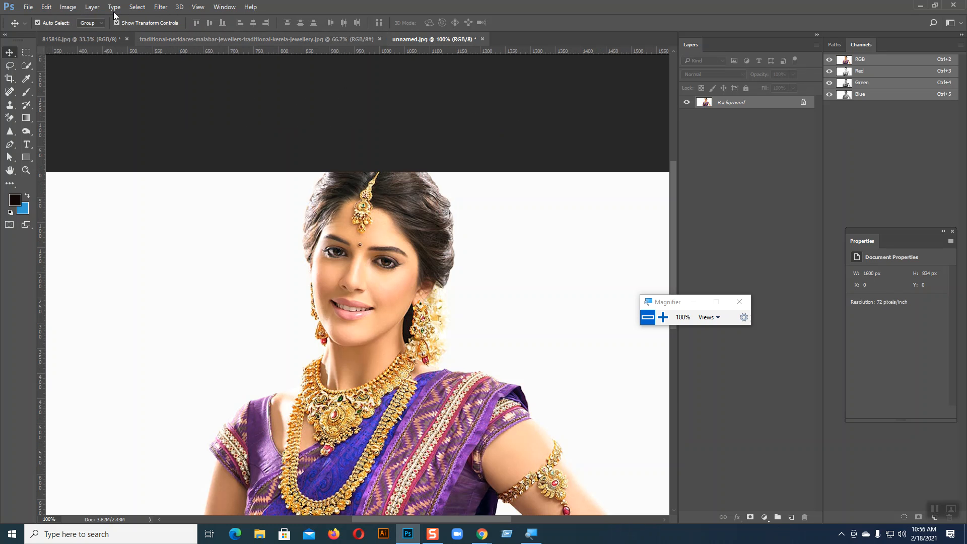
pyautogui.click(75, 7)
pyautogui.moveTo(83, 32)
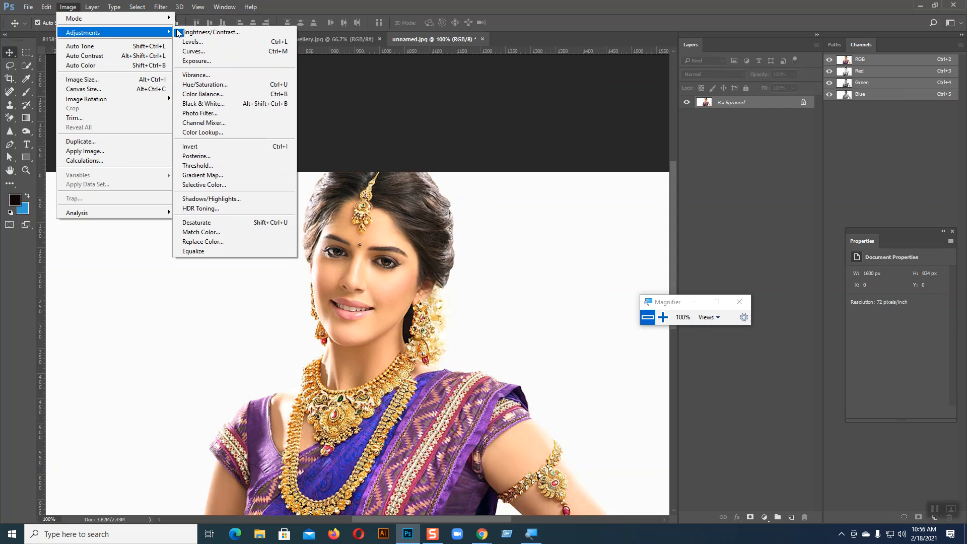
pyautogui.click(218, 132)
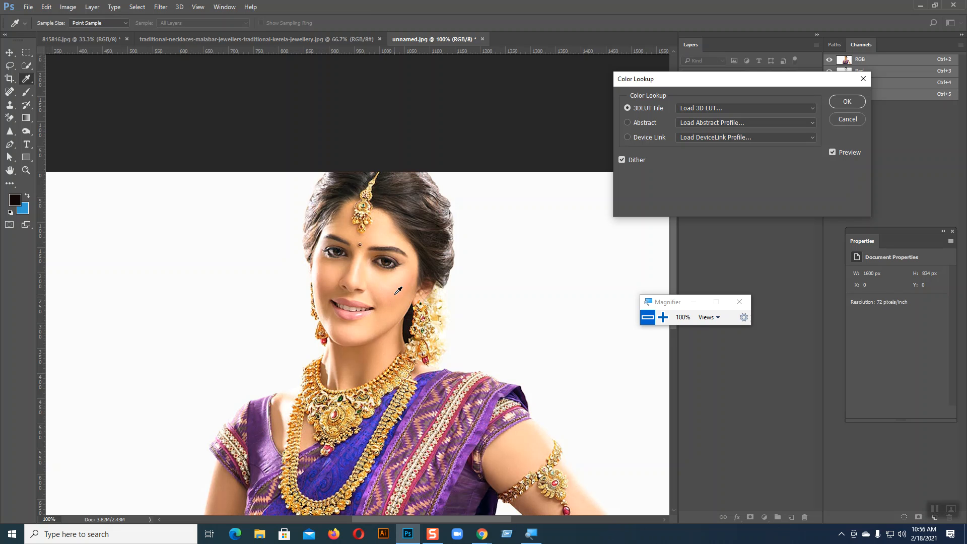
# Examine the available 3DLUT File looks in the Color Lookup adjustment.
pyautogui.click(809, 109)
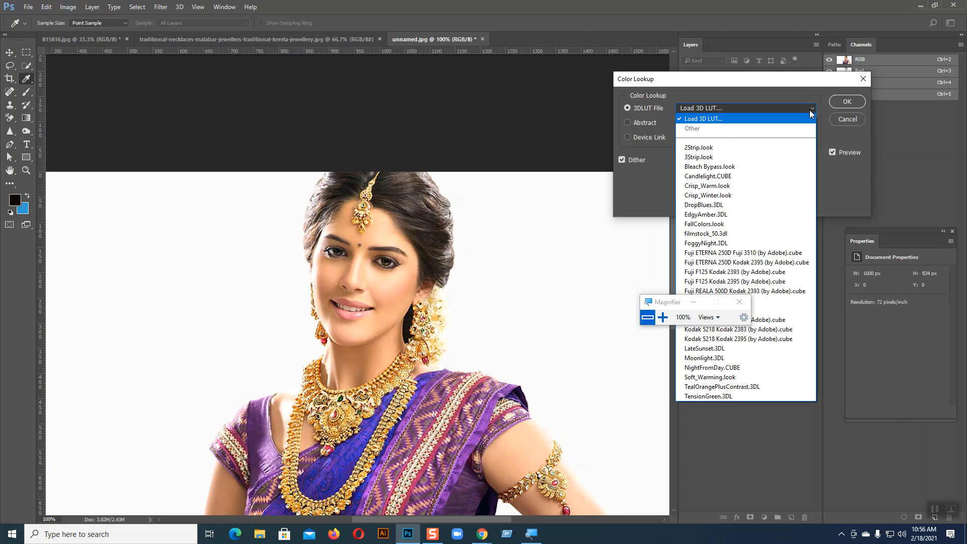
pyautogui.click(809, 110)
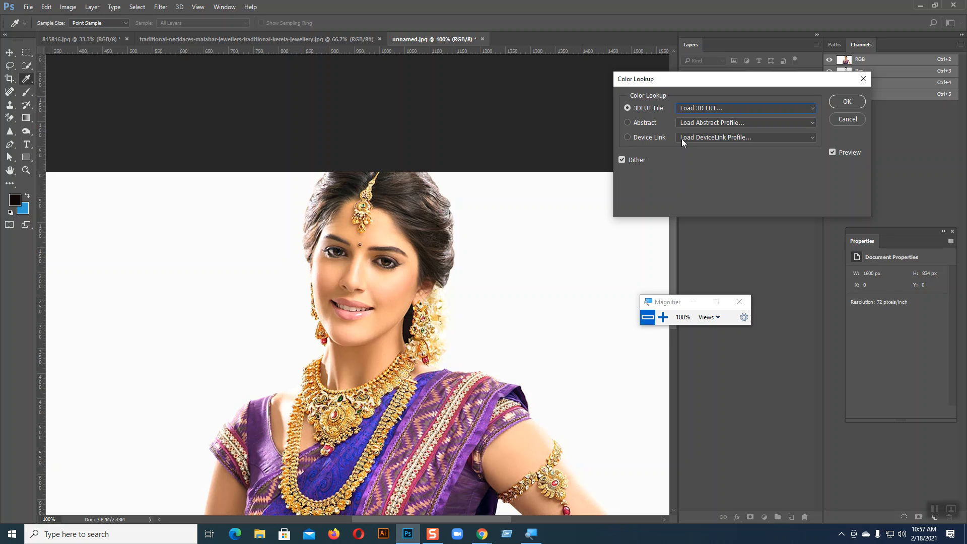
pyautogui.click(721, 109)
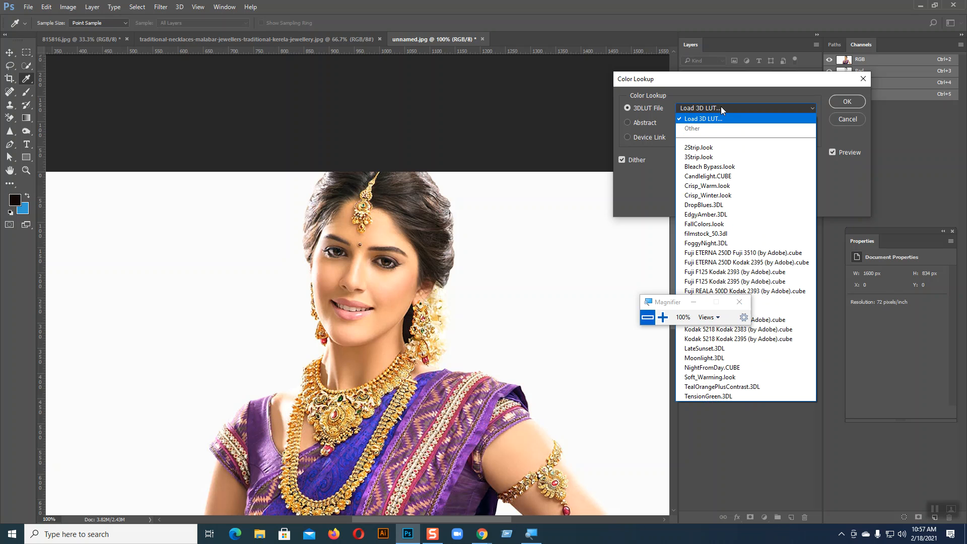
# Move the Magnifier window away from the Color Lookup options and look through the abstract and device link profile choices.
pyautogui.moveTo(666, 305); pyautogui.dragTo(541, 205)
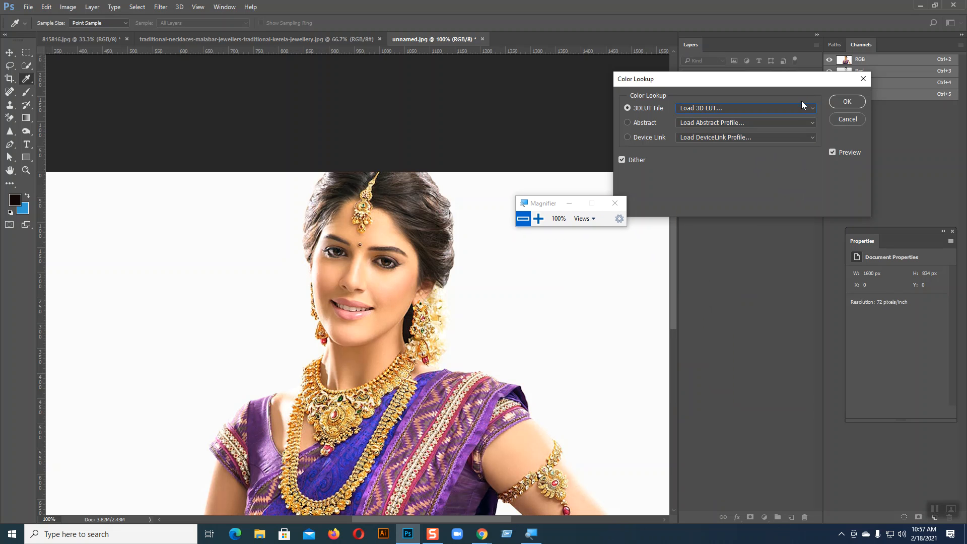
pyautogui.click(756, 123)
pyautogui.click(756, 123)
pyautogui.click(732, 137)
pyautogui.click(733, 137)
# Preview the 2Strip.look 3D LUT on the portrait.
pyautogui.click(740, 107)
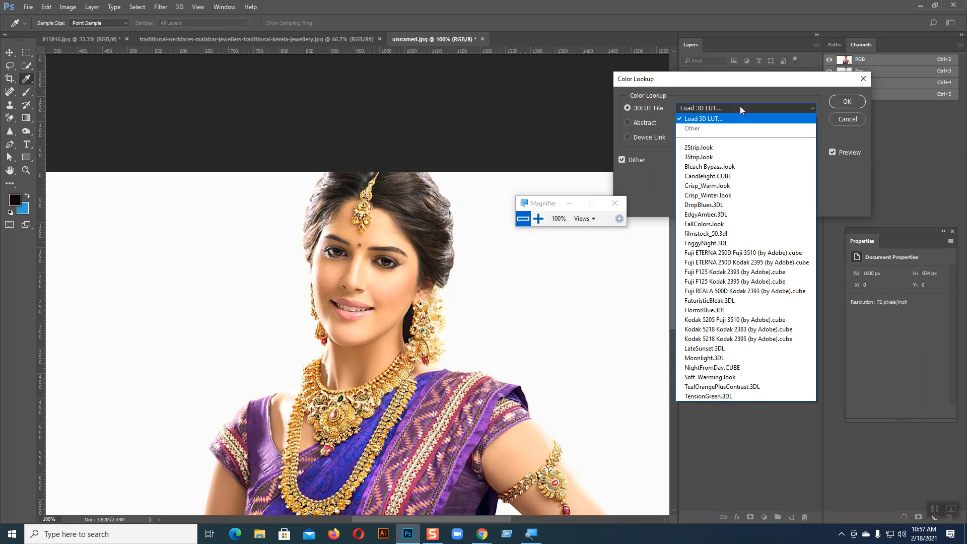
pyautogui.click(712, 147)
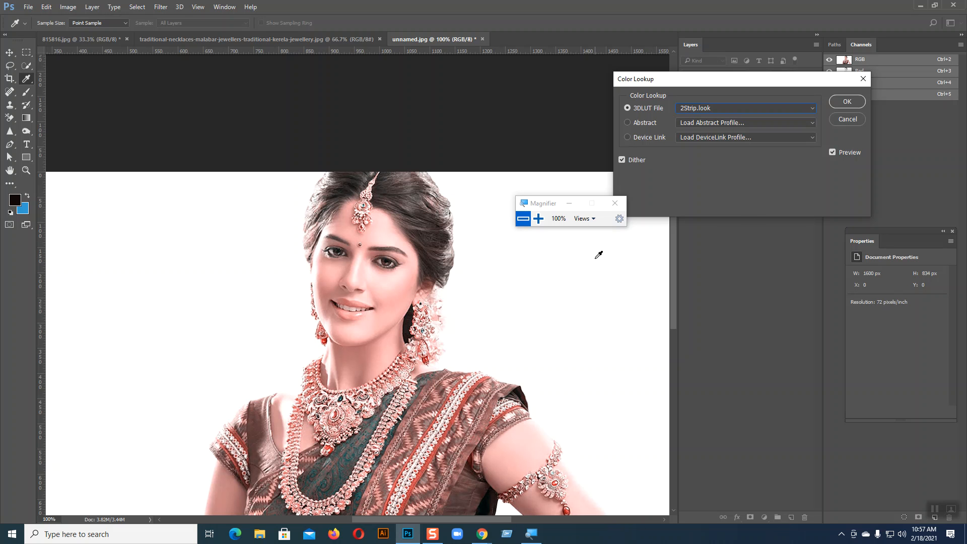
pyautogui.press('space')
pyautogui.moveTo(596, 287); pyautogui.dragTo(590, 219)
pyautogui.moveTo(573, 291); pyautogui.dragTo(585, 268)
# Preview the 3Strip.look and Bleach Bypass.look 3D LUTs on the portrait.
pyautogui.click(745, 108)
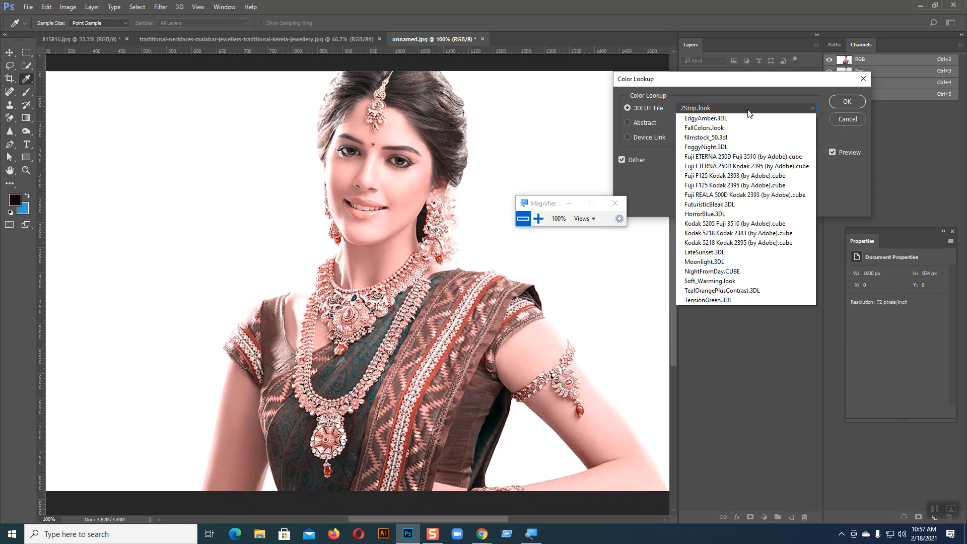
pyautogui.click(705, 157)
pyautogui.press('Down')
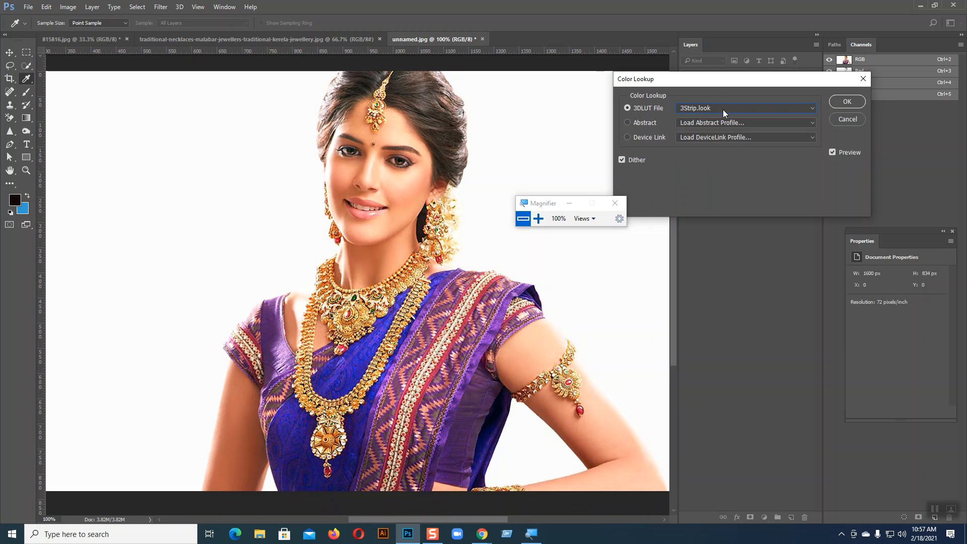
pyautogui.click(691, 110)
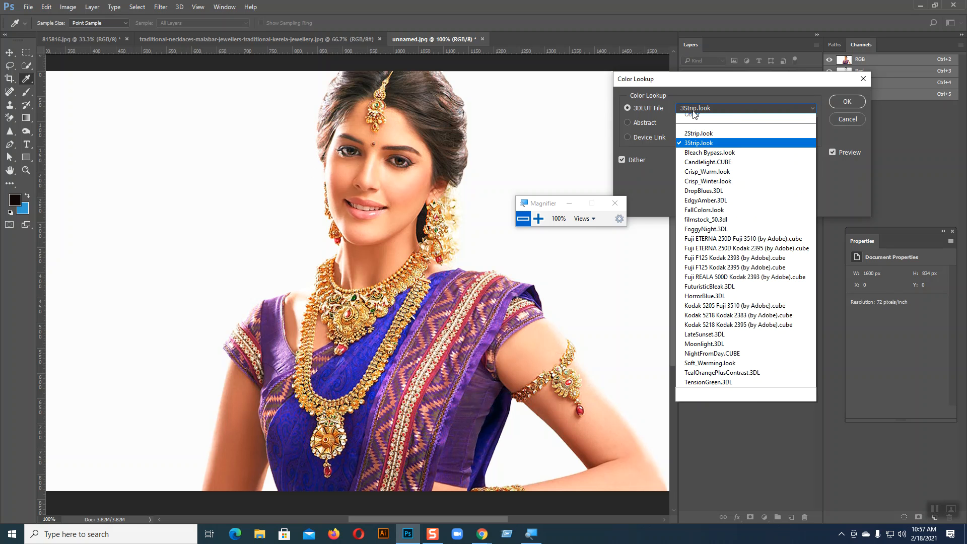
pyautogui.click(697, 166)
# Preview the Candlelight.CUBE, Crisp_Warm.look and DropBlues.3DL 3D LUTs on the portrait.
pyautogui.click(708, 109)
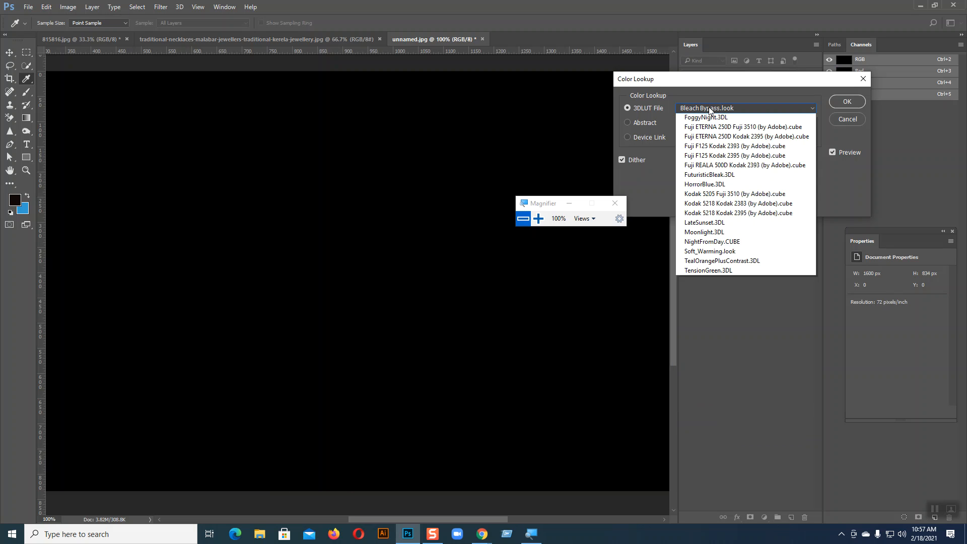
pyautogui.click(707, 173)
pyautogui.click(715, 107)
pyautogui.click(707, 186)
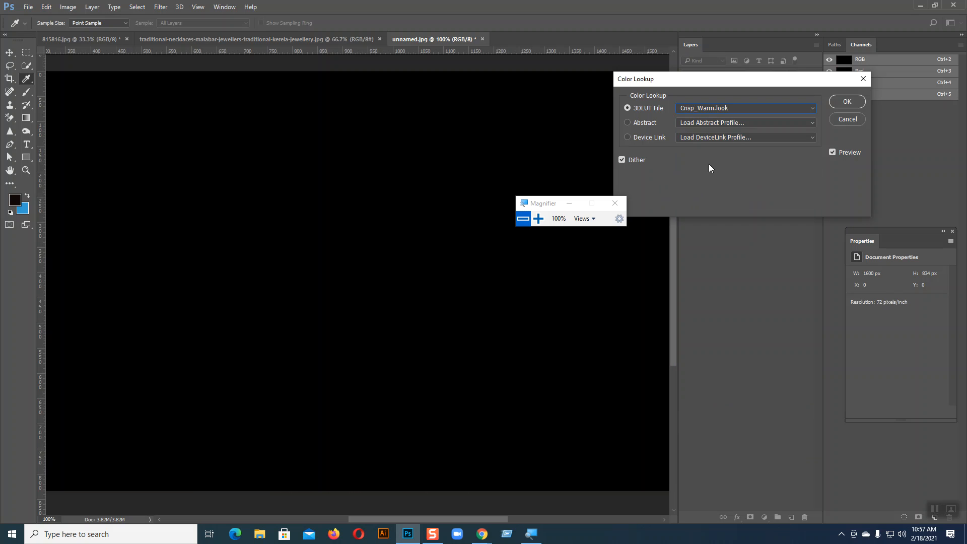
pyautogui.click(717, 109)
pyautogui.click(697, 207)
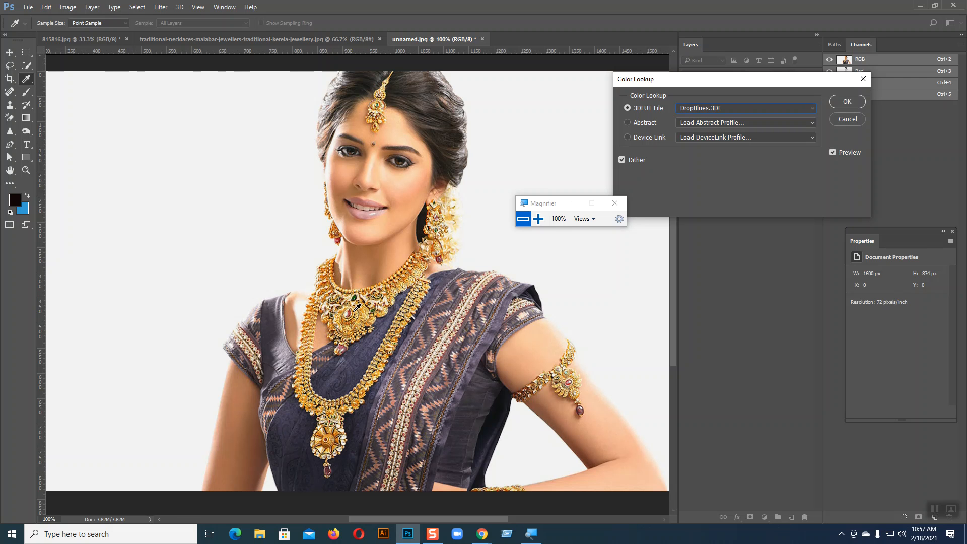
# Preview the EdgyAmber.3DL, FoggyNight.3DL and Fuji ETERNA 250D Fuji 3510 (by Adobe).cube 3D LUTs on the portrait.
pyautogui.click(720, 108)
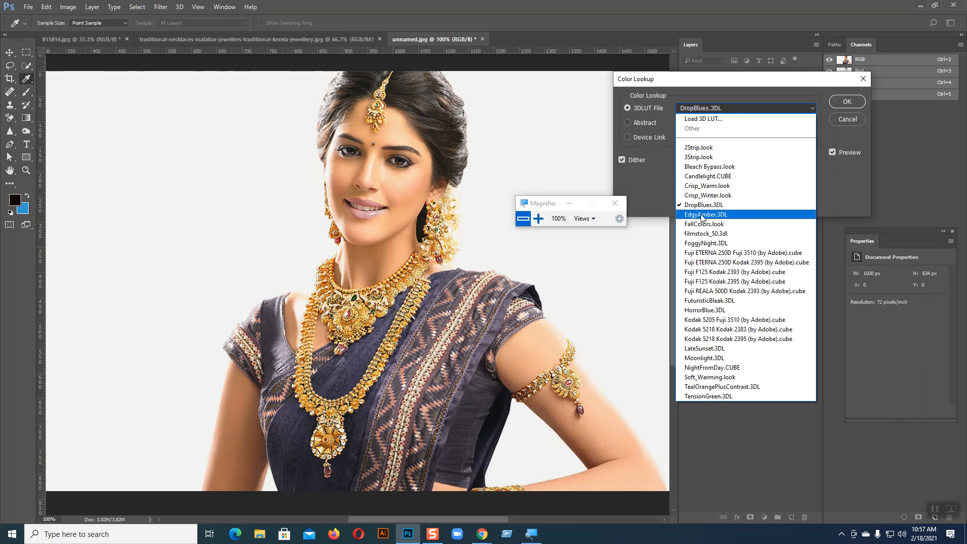
pyautogui.click(701, 216)
pyautogui.click(700, 108)
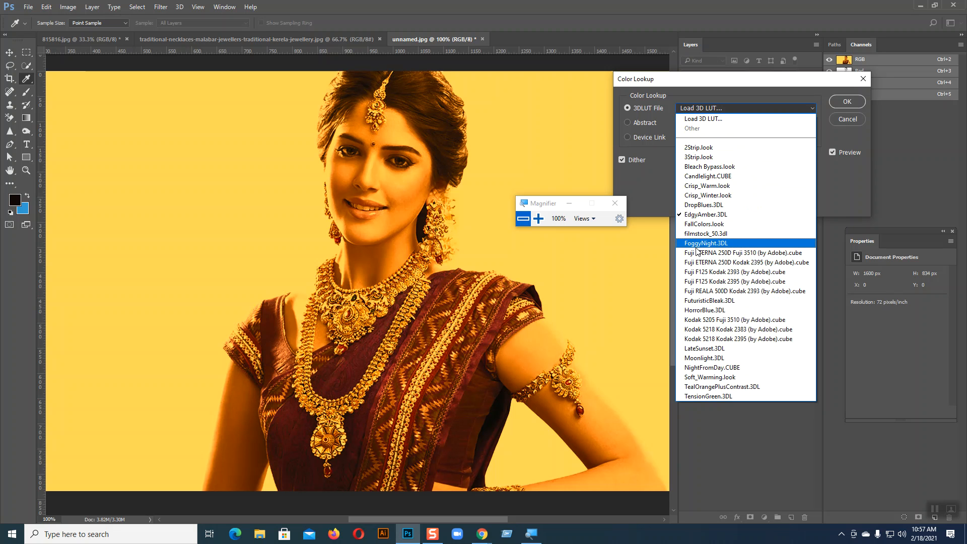
pyautogui.click(694, 244)
pyautogui.click(717, 109)
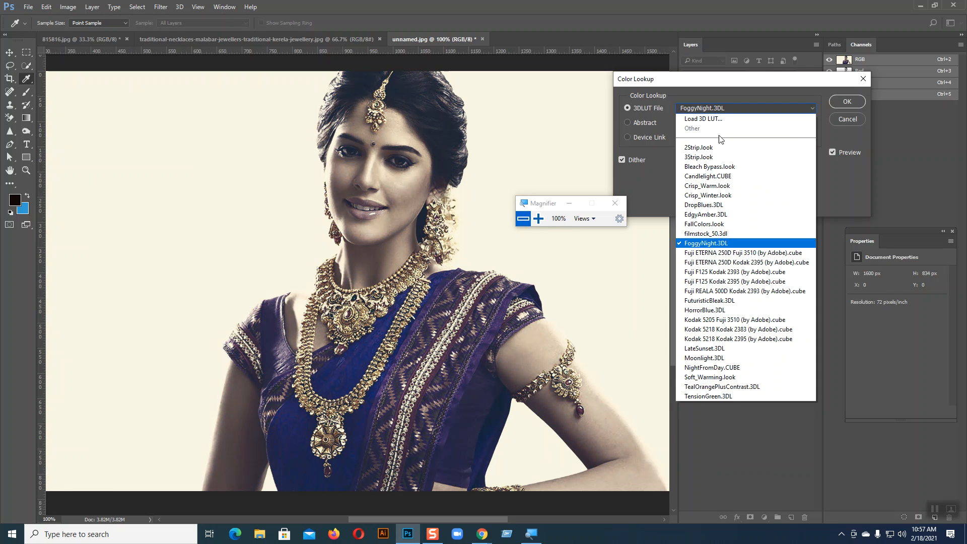
pyautogui.click(711, 250)
# Preview the Fuji F125 Kodak 2393 (by Adobe).cube, Kodak 5205 Fuji 3510 (by Adobe).cube and Moonlight.3DL 3D LUTs on the portrait.
pyautogui.click(731, 108)
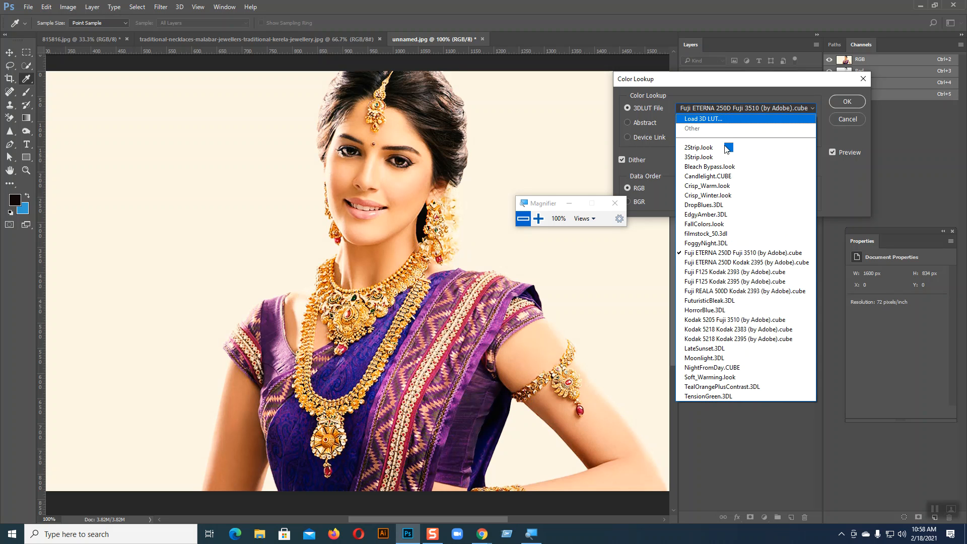
pyautogui.click(710, 272)
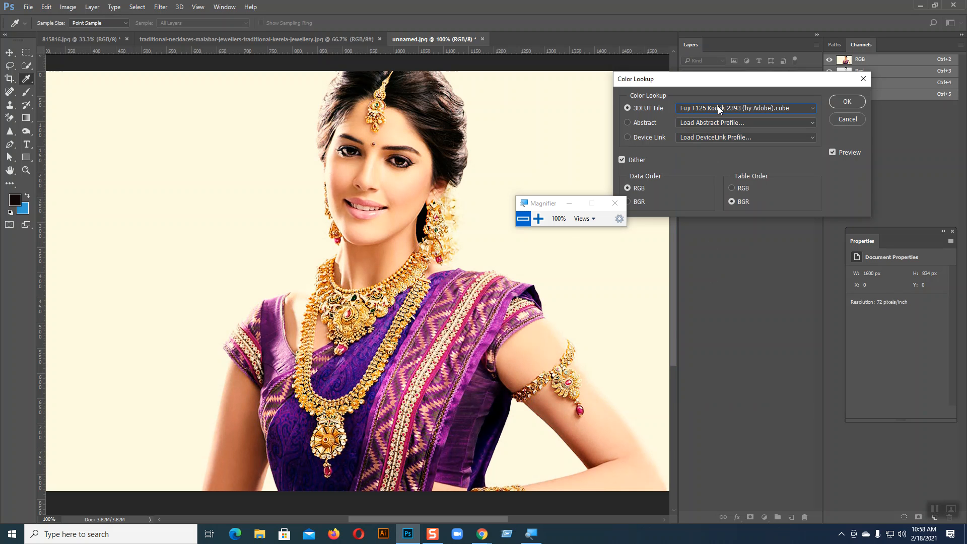
pyautogui.click(718, 108)
pyautogui.click(698, 320)
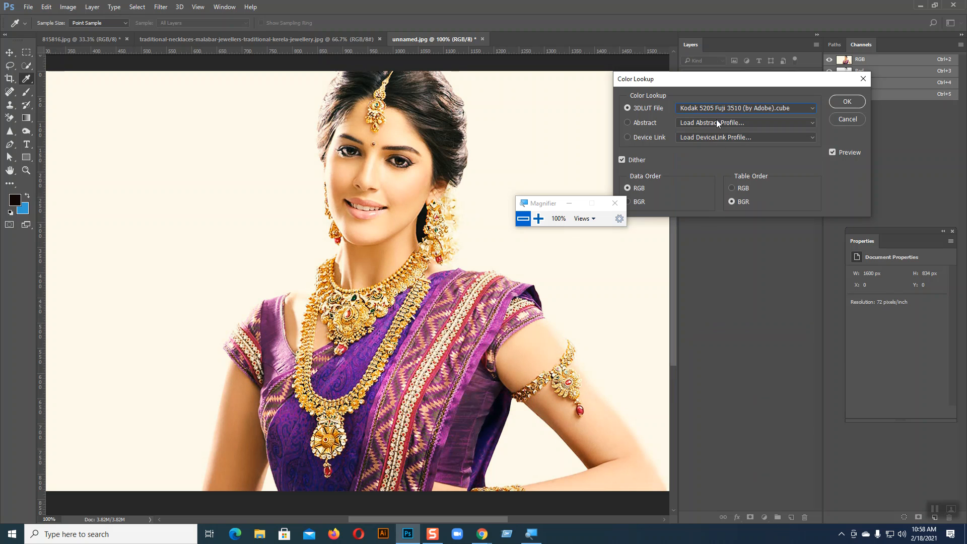
pyautogui.click(718, 107)
pyautogui.click(702, 355)
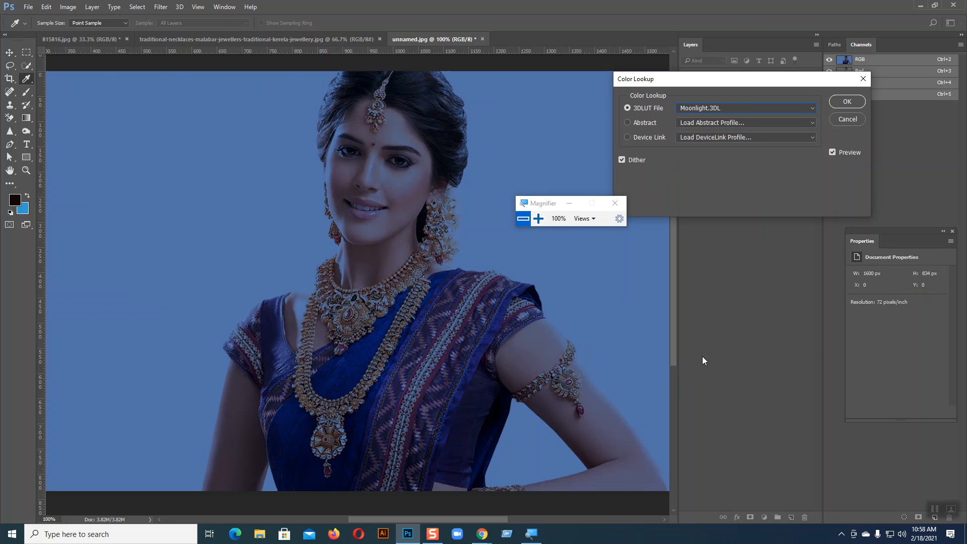
# Preview the TensionGreen.3DL 3D LUT and discard the Color Lookup adjustment without applying it.
pyautogui.click(730, 107)
pyautogui.click(703, 397)
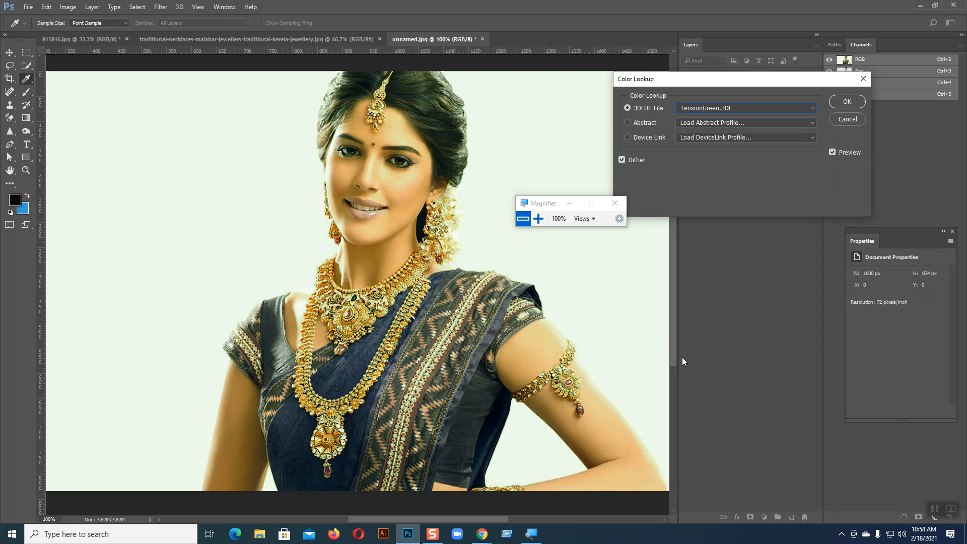
pyautogui.click(850, 119)
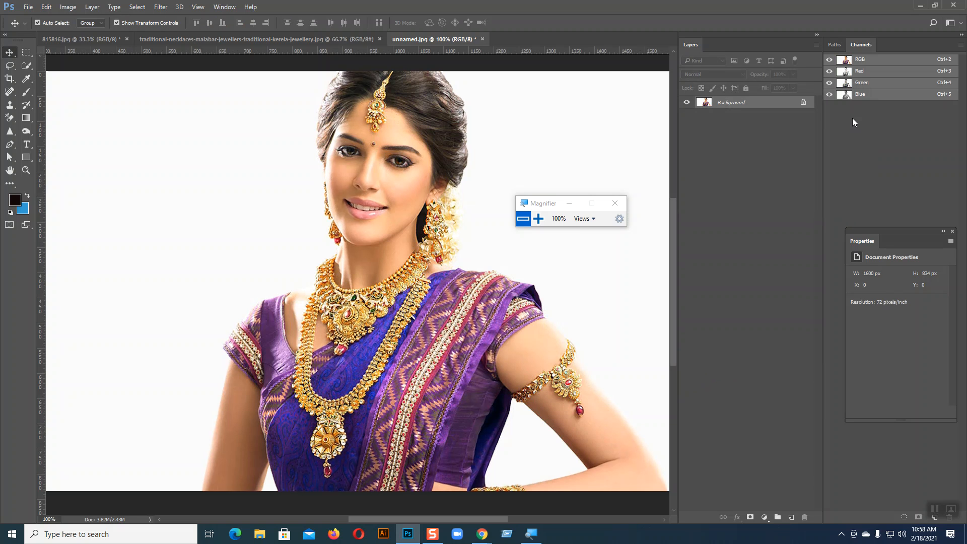
# Invert the portrait's colors and invert them a second time to restore the original.
pyautogui.click(73, 6)
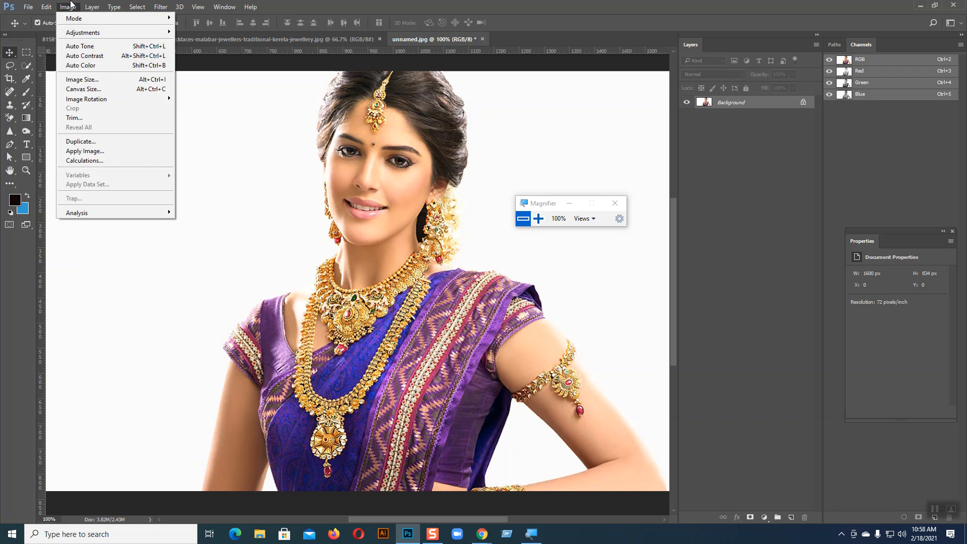
pyautogui.moveTo(92, 35)
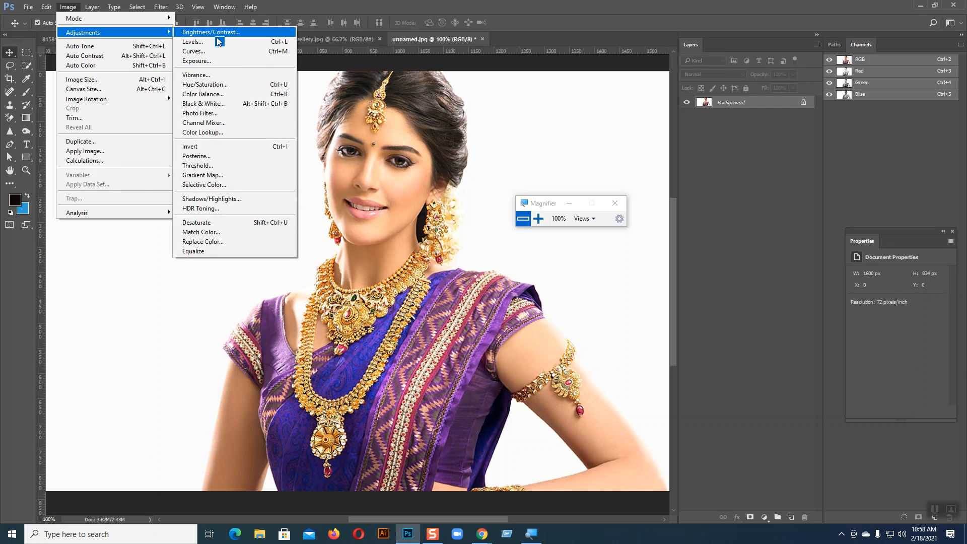
pyautogui.click(211, 150)
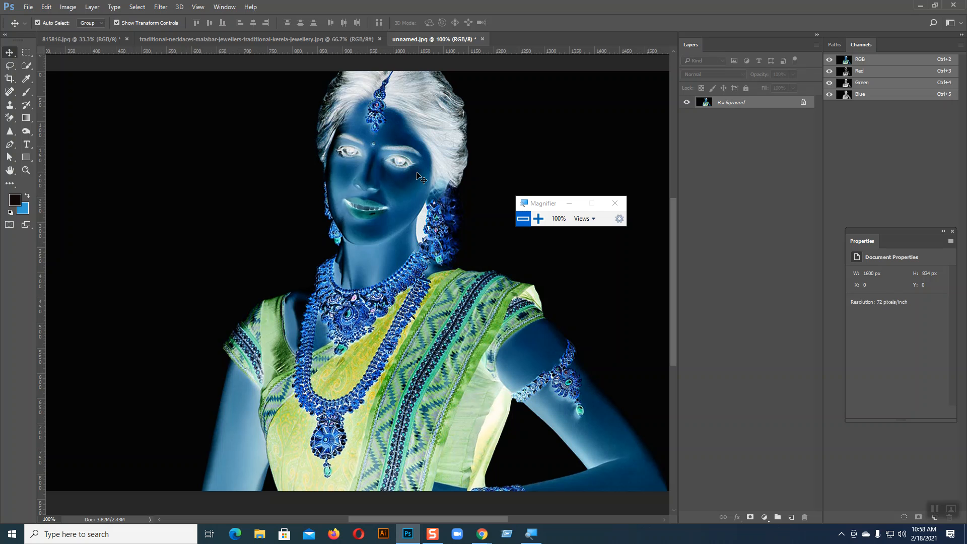
pyautogui.click(68, 6)
pyautogui.moveTo(127, 36)
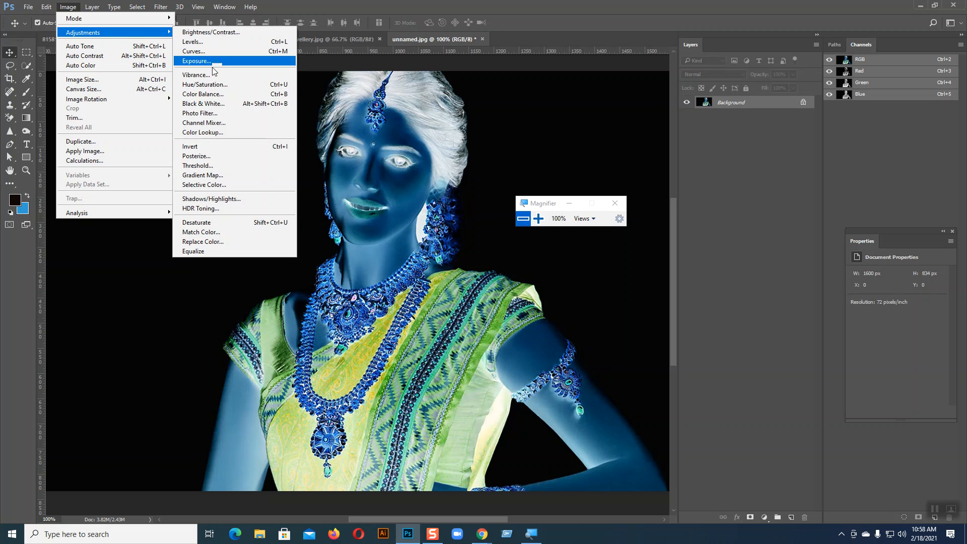
pyautogui.click(201, 147)
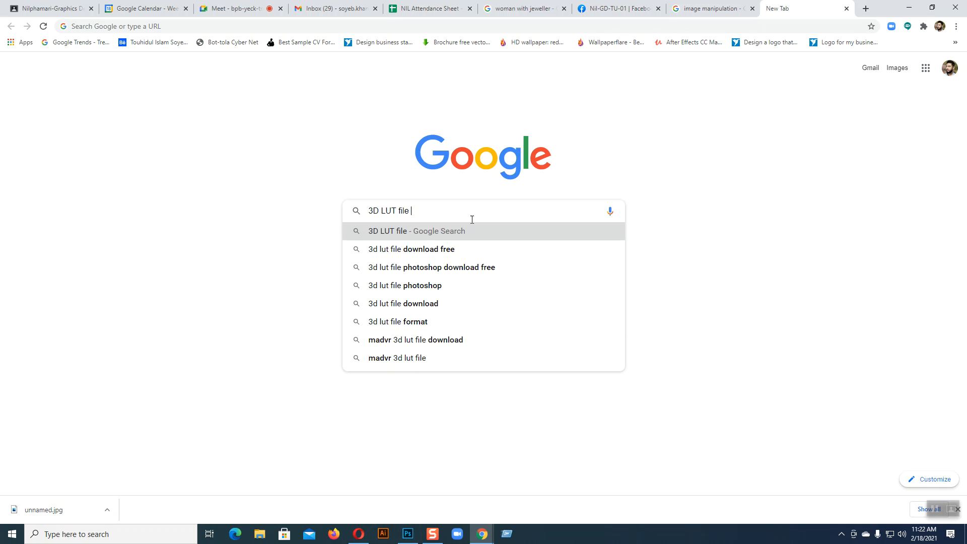
pyautogui.click(408, 534)
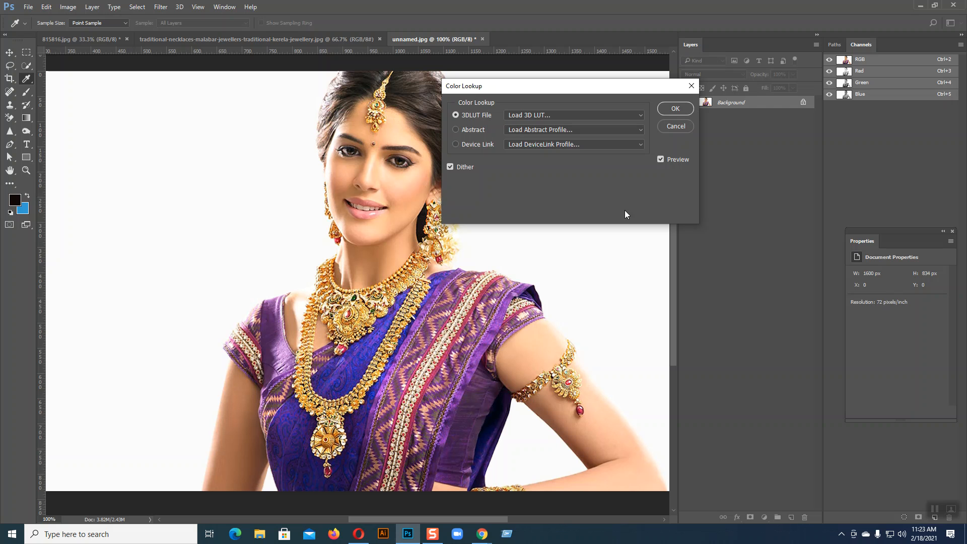
pyautogui.click(507, 533)
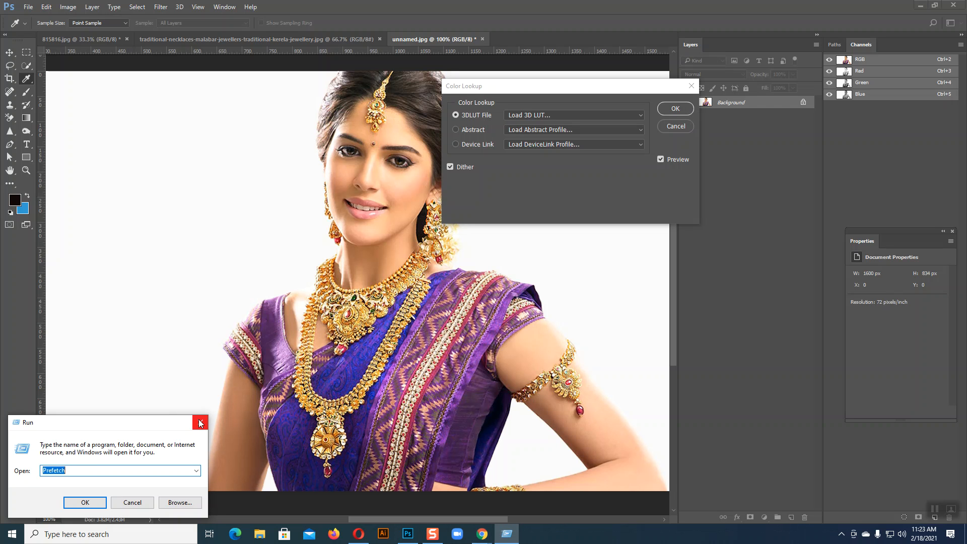
pyautogui.click(201, 423)
# Switch to Chrome, search Google for "3D LUT file" and open the CG Channel page "Download 800+ free 3D LUTs".
pyautogui.moveTo(482, 533)
pyautogui.click(474, 468)
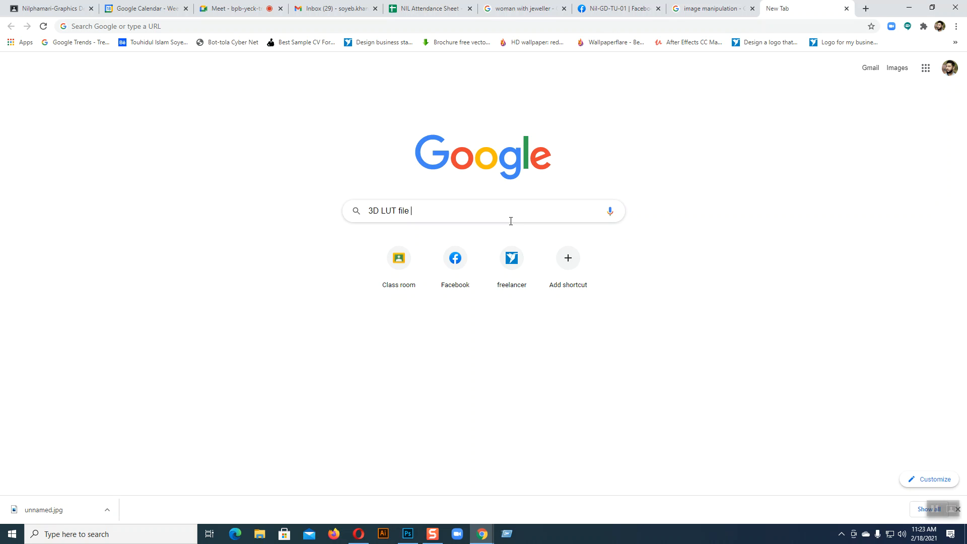
pyautogui.press('Return')
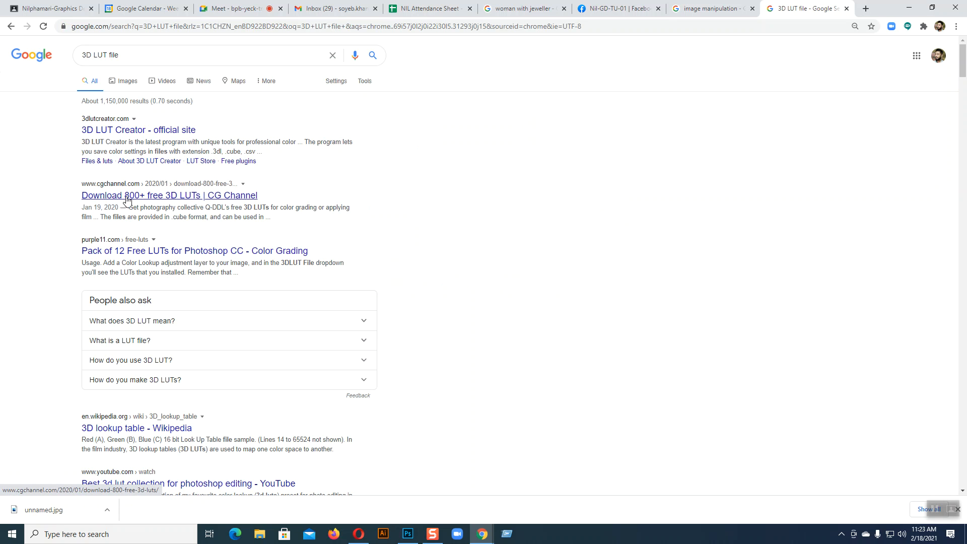
pyautogui.click(188, 198)
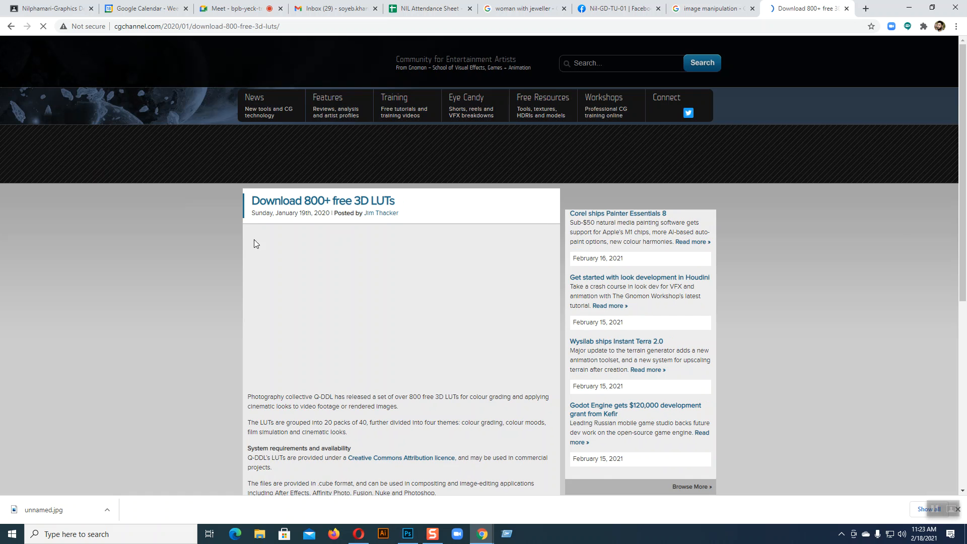
# Look through the CG Channel article on free 3D LUTs and close its tab.
pyautogui.scroll(-8, 403, 290)
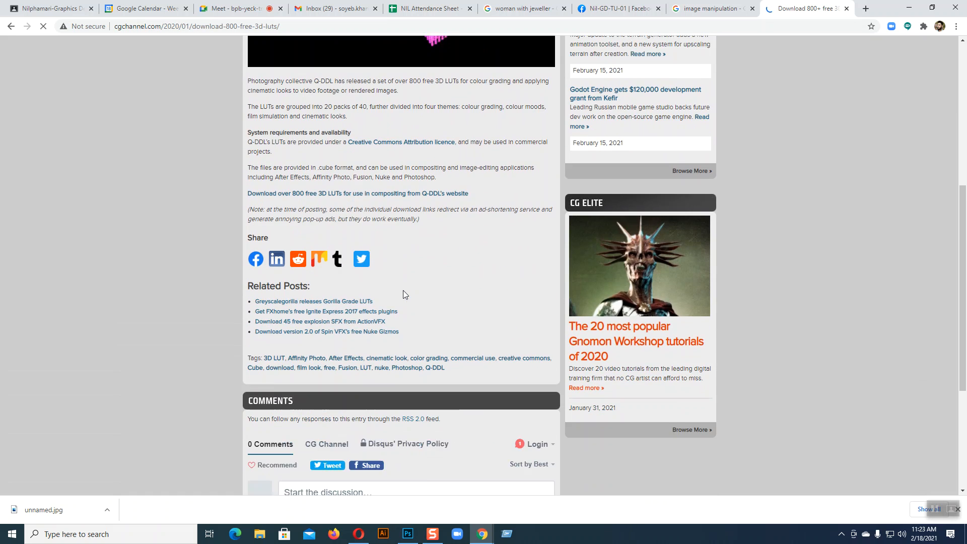
pyautogui.scroll(-5, 403, 290)
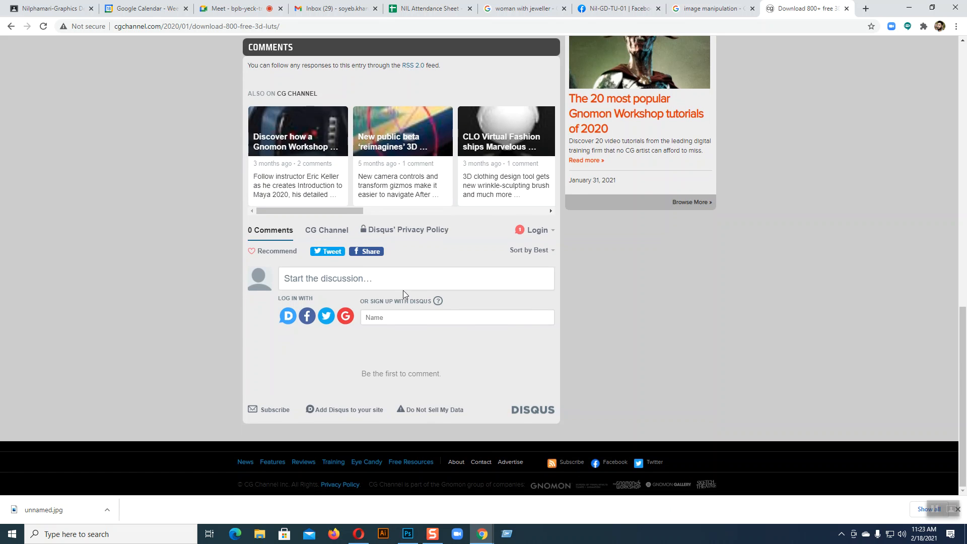
pyautogui.scroll(5, 403, 290)
pyautogui.scroll(2, 455, 258)
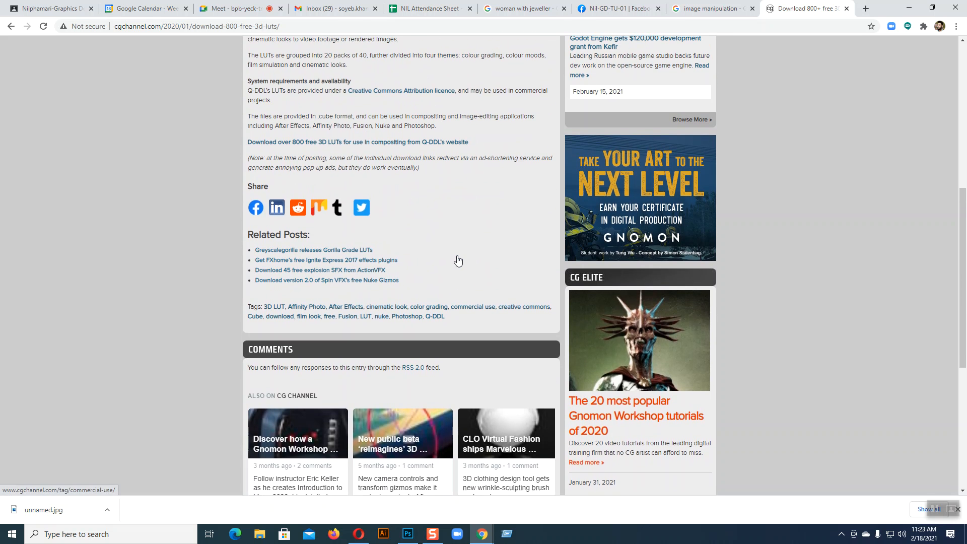
pyautogui.scroll(7, 458, 259)
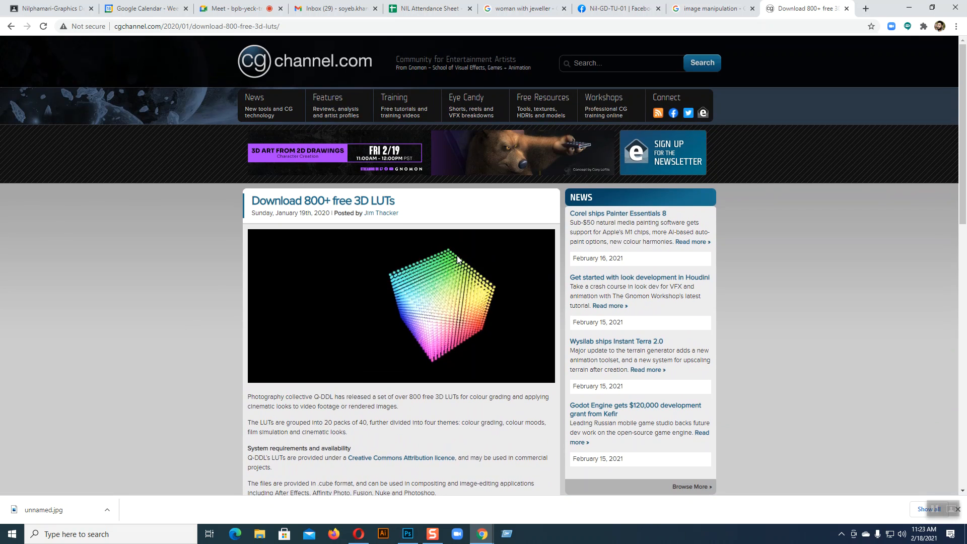
pyautogui.click(847, 8)
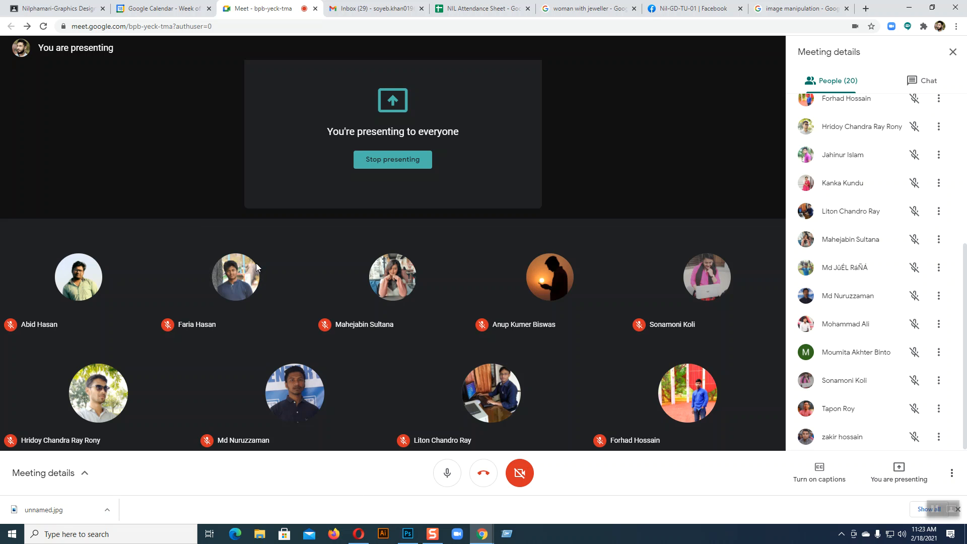
# Switch to Photoshop, dismiss the open Color Lookup dialog and preview Posterize at 9 levels on the portrait without applying it.
pyautogui.click(408, 534)
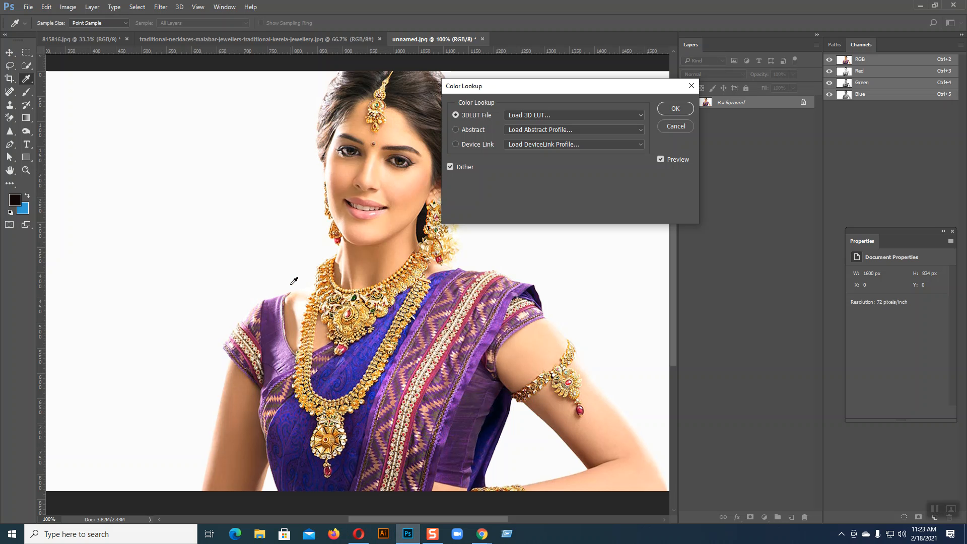
pyautogui.click(675, 126)
pyautogui.click(70, 7)
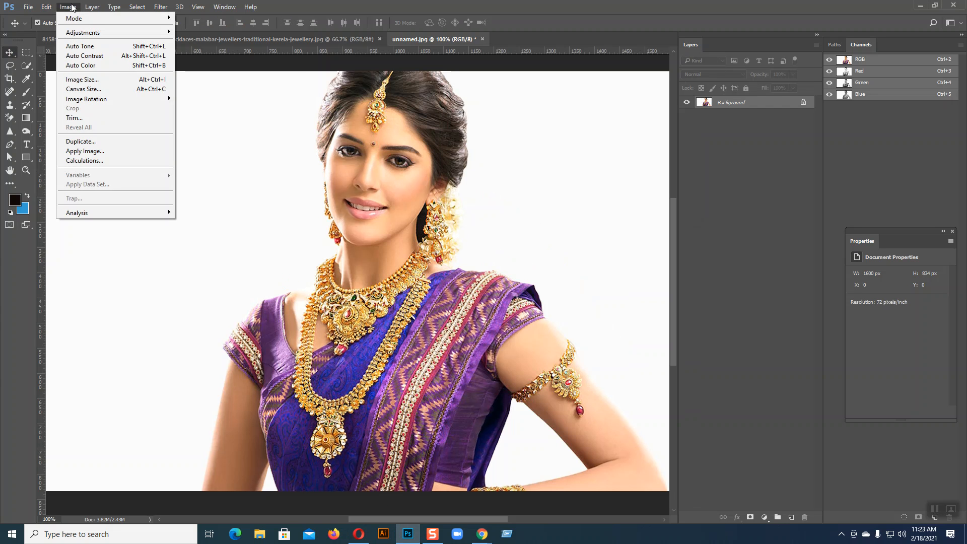
pyautogui.moveTo(86, 32)
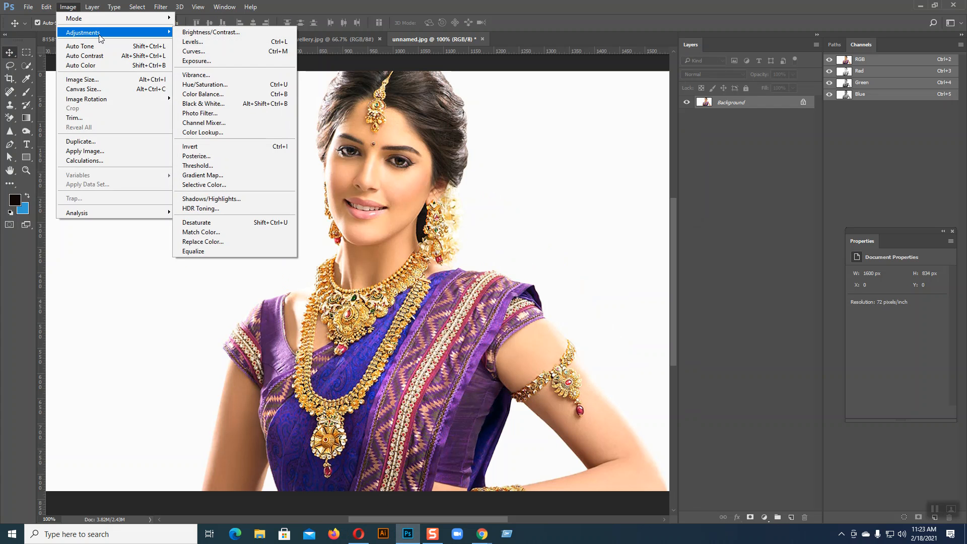
pyautogui.click(200, 157)
pyautogui.moveTo(259, 151); pyautogui.dragTo(671, 126)
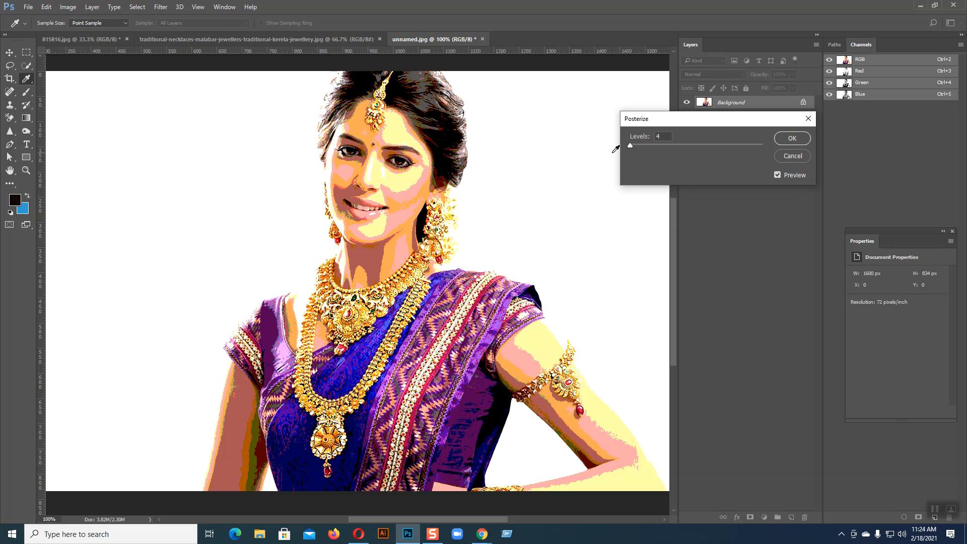
pyautogui.moveTo(633, 146)
pyautogui.mouseDown()
pyautogui.moveTo(618, 149)
pyautogui.moveTo(632, 149)
pyautogui.mouseUp()
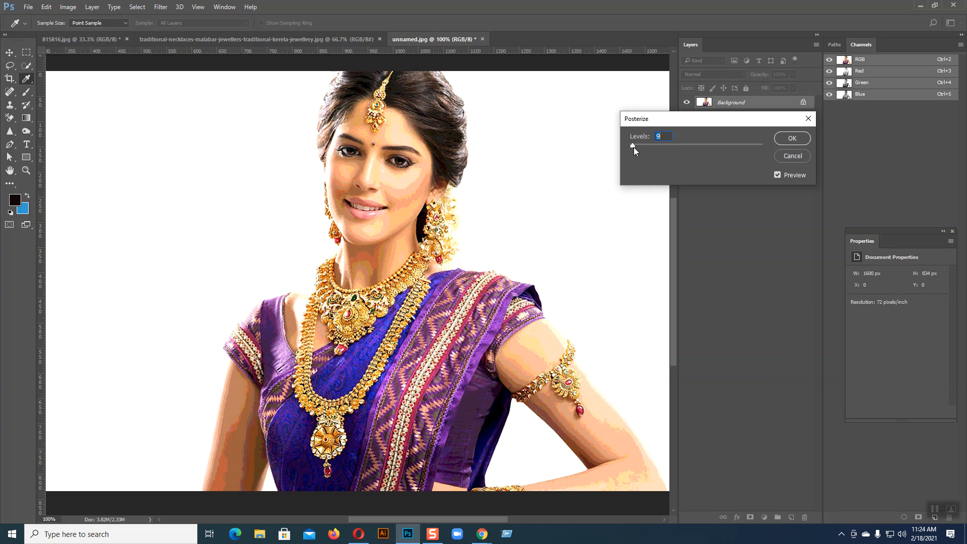
pyautogui.click(779, 157)
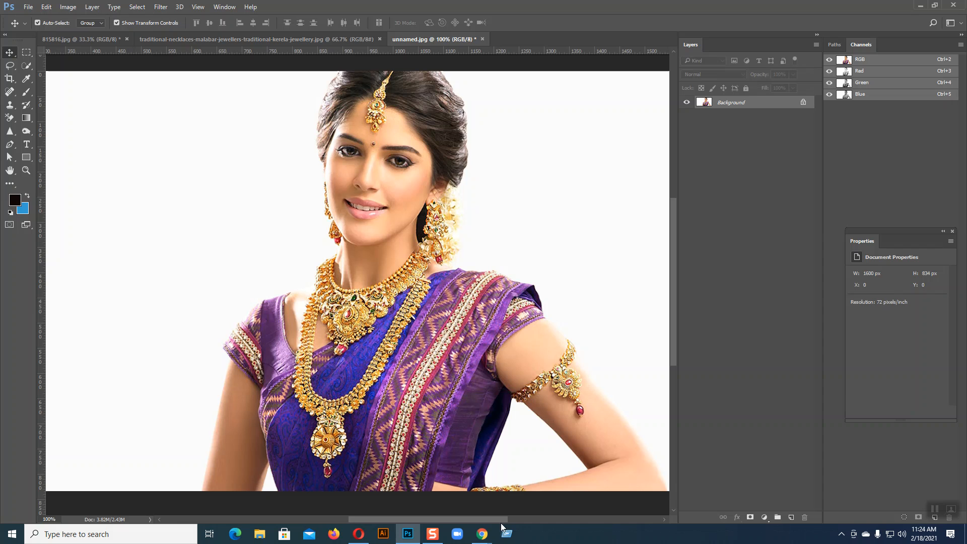
# Switch to Chrome and open YouTube in a new tab through the earlier "youtube" Google search.
pyautogui.moveTo(486, 533)
pyautogui.click(425, 484)
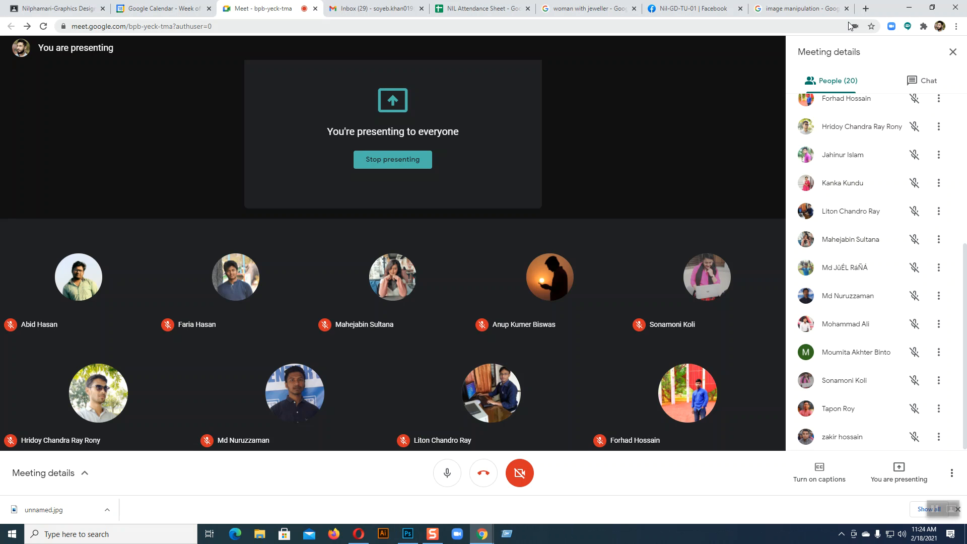
pyautogui.click(866, 8)
pyautogui.click(439, 211)
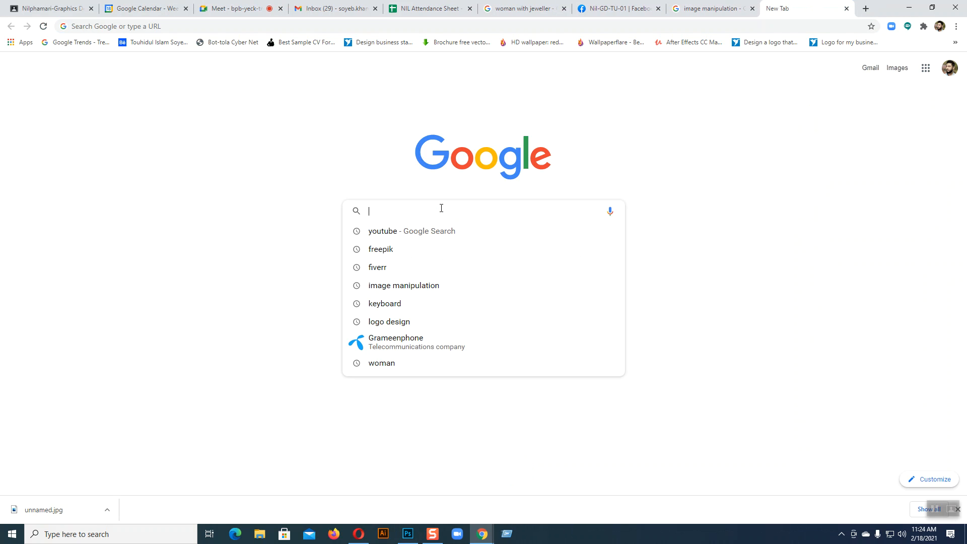
pyautogui.click(401, 235)
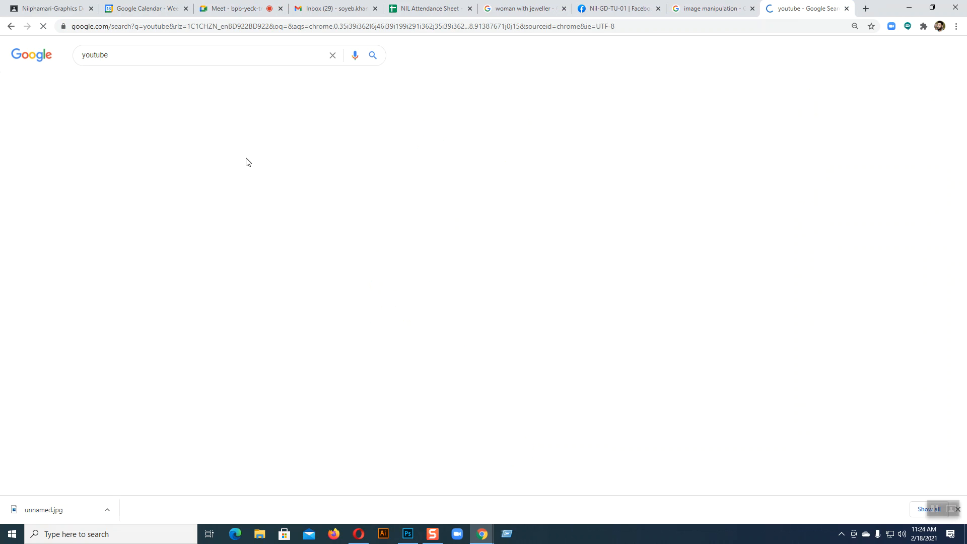
pyautogui.click(99, 129)
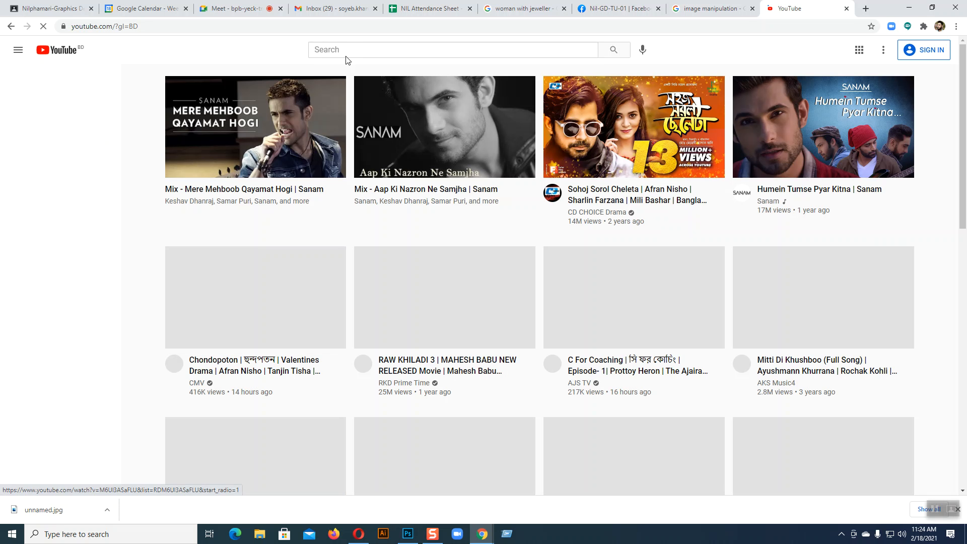
# Search YouTube for "illustration tutorial" and look through the resulting videos.
pyautogui.click(346, 50)
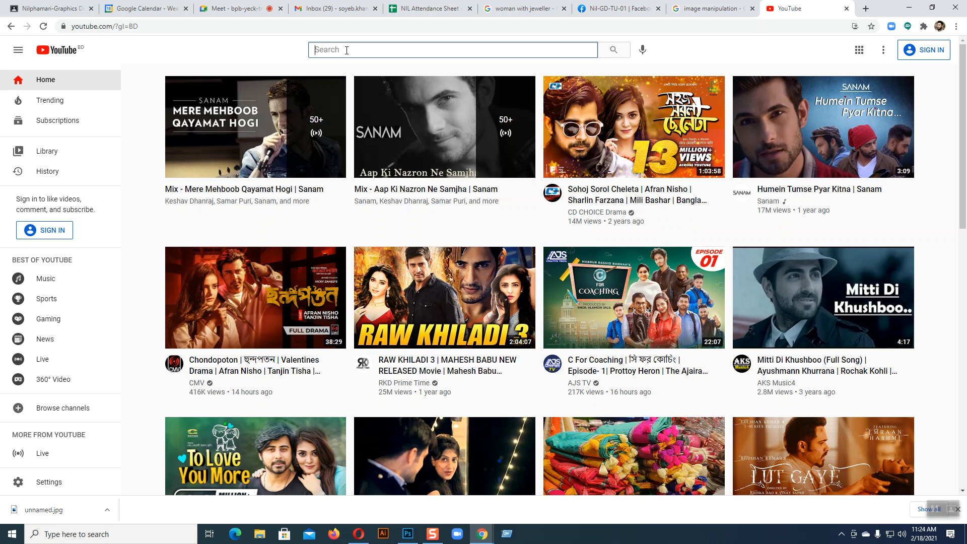
pyautogui.write('Illu')
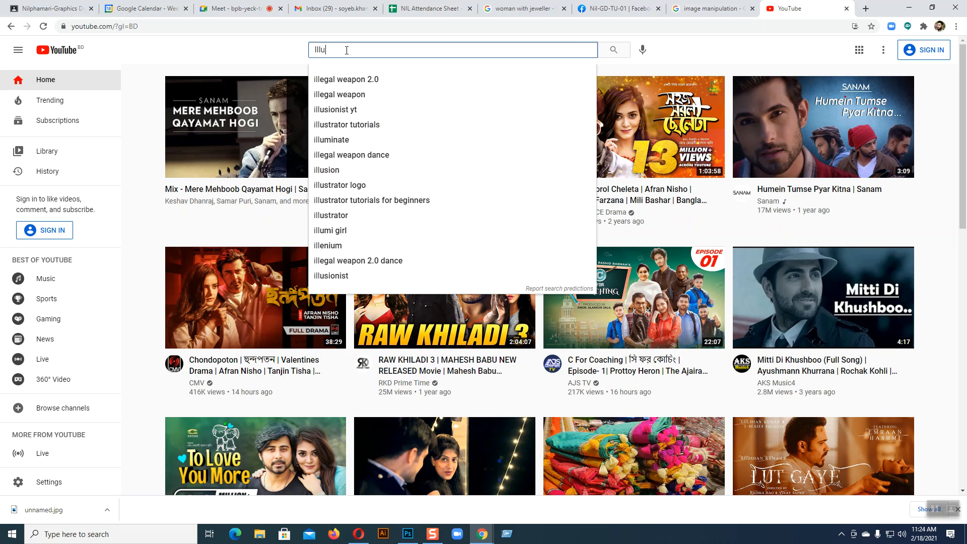
pyautogui.write('stration')
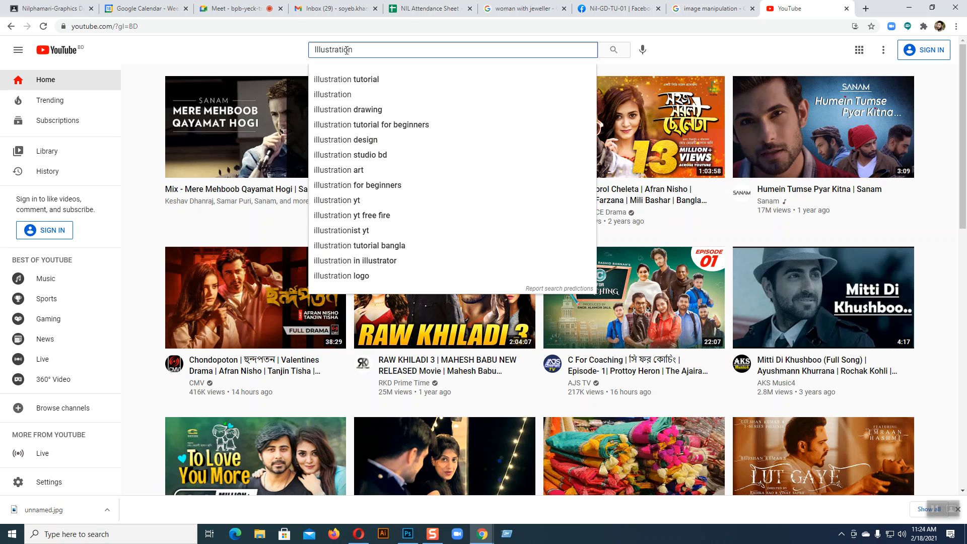
pyautogui.click(375, 79)
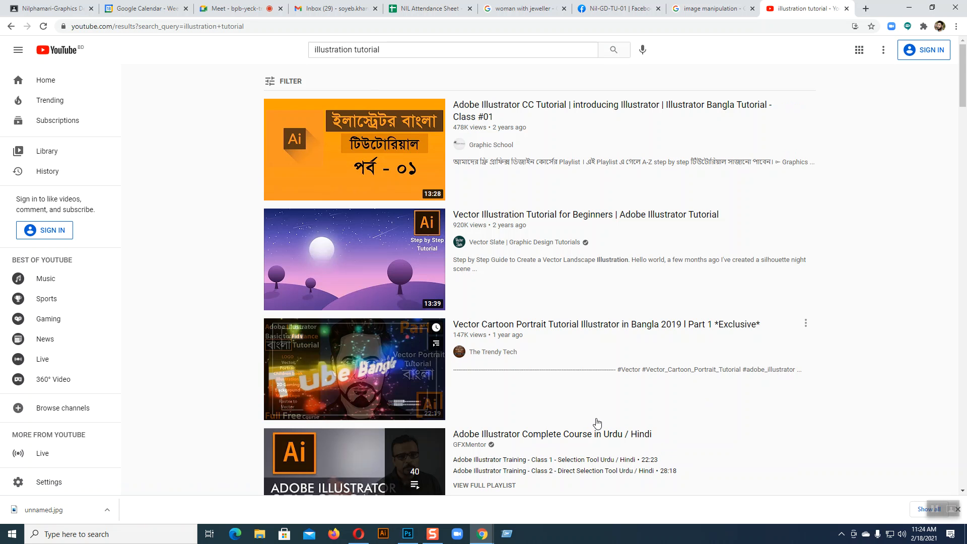
pyautogui.scroll(-1, 499, 384)
pyautogui.scroll(-4, 498, 383)
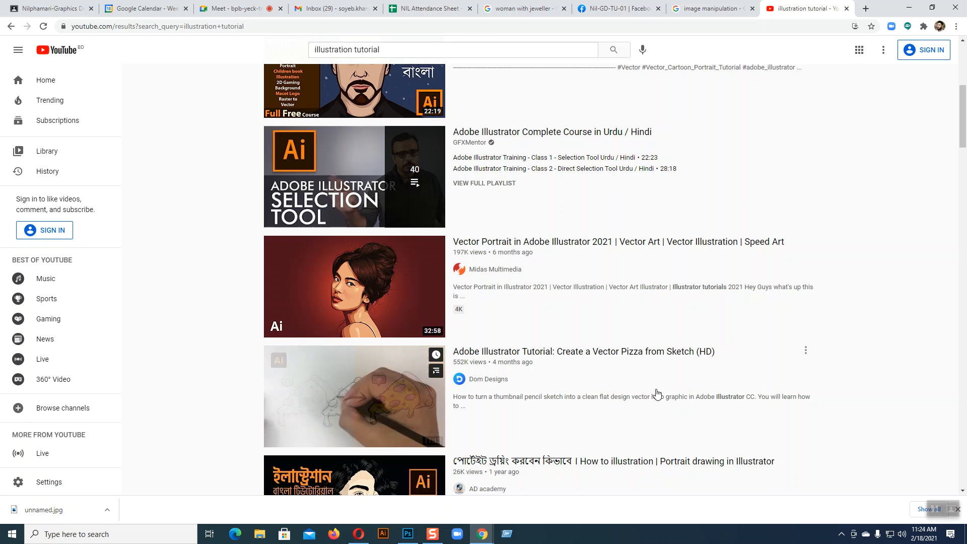
# Switch to Photoshop, apply Posterize with 8 levels to the portrait and undo it.
pyautogui.click(408, 534)
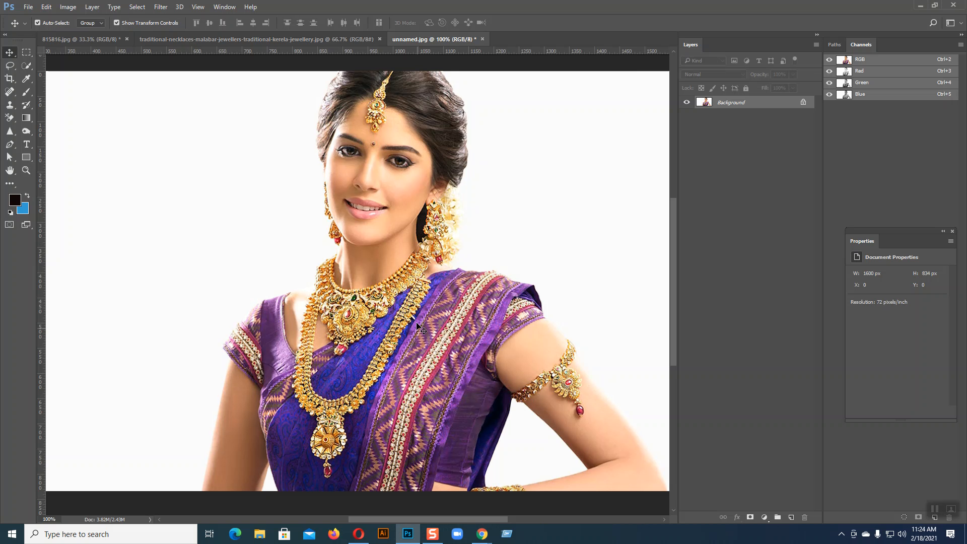
pyautogui.click(71, 7)
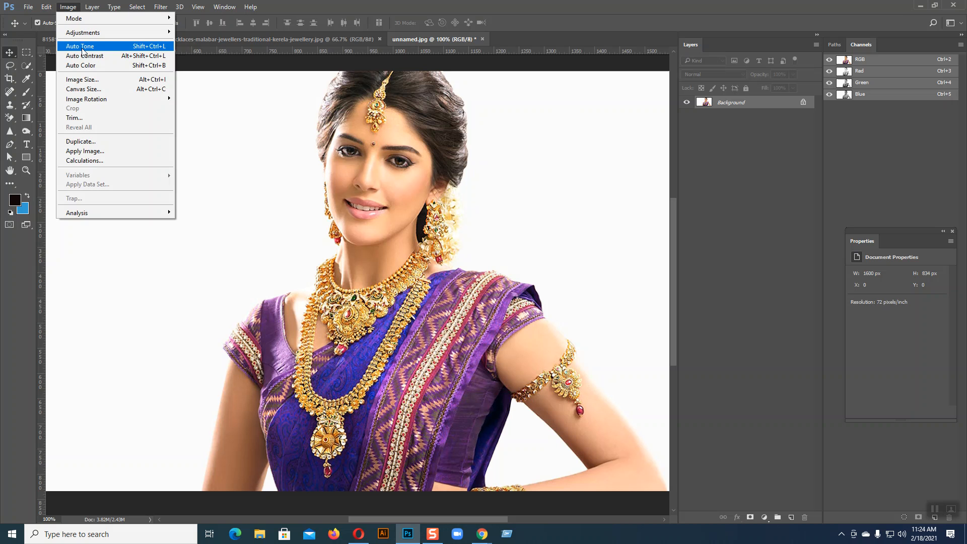
pyautogui.moveTo(108, 32)
pyautogui.click(215, 156)
pyautogui.moveTo(631, 145); pyautogui.dragTo(635, 148)
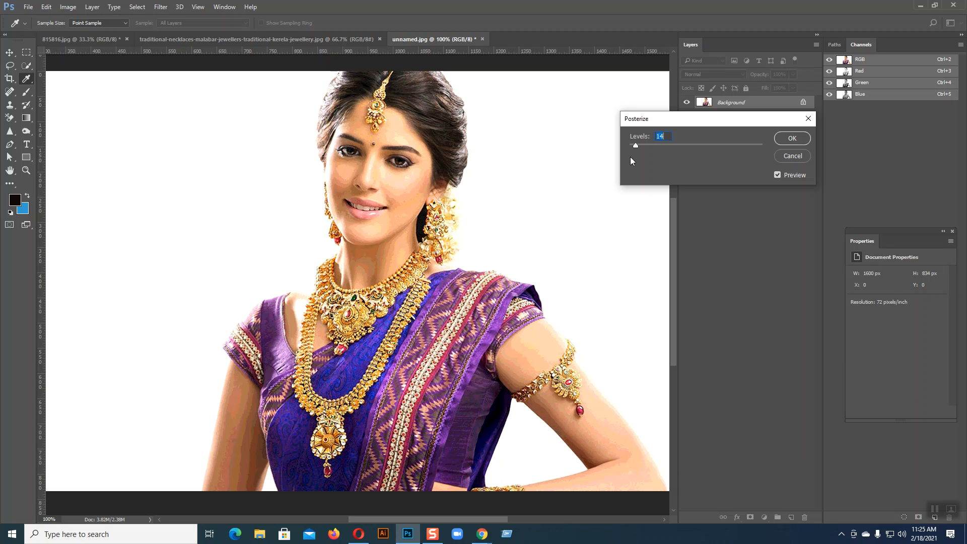
pyautogui.moveTo(636, 146)
pyautogui.mouseDown()
pyautogui.moveTo(705, 147)
pyautogui.moveTo(589, 151)
pyautogui.moveTo(633, 150)
pyautogui.mouseUp()
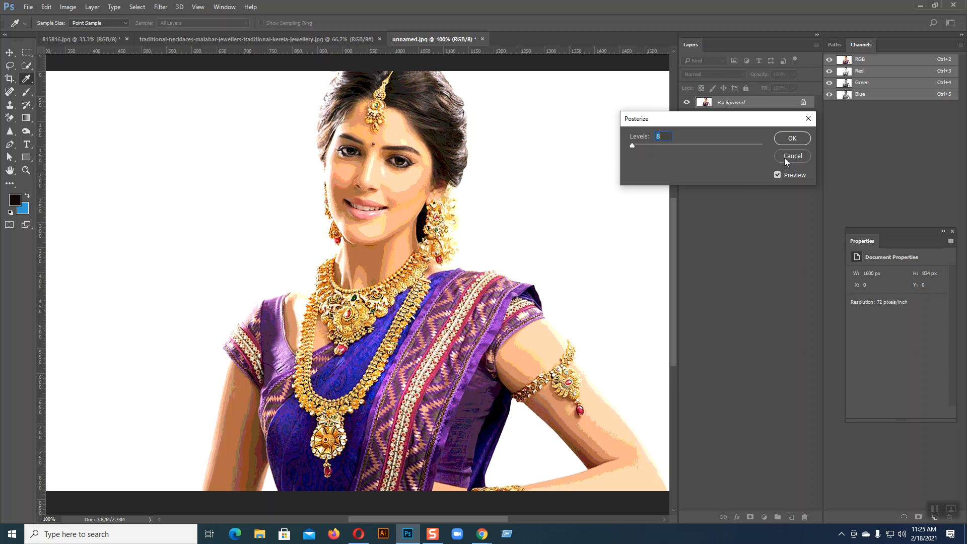
pyautogui.click(793, 139)
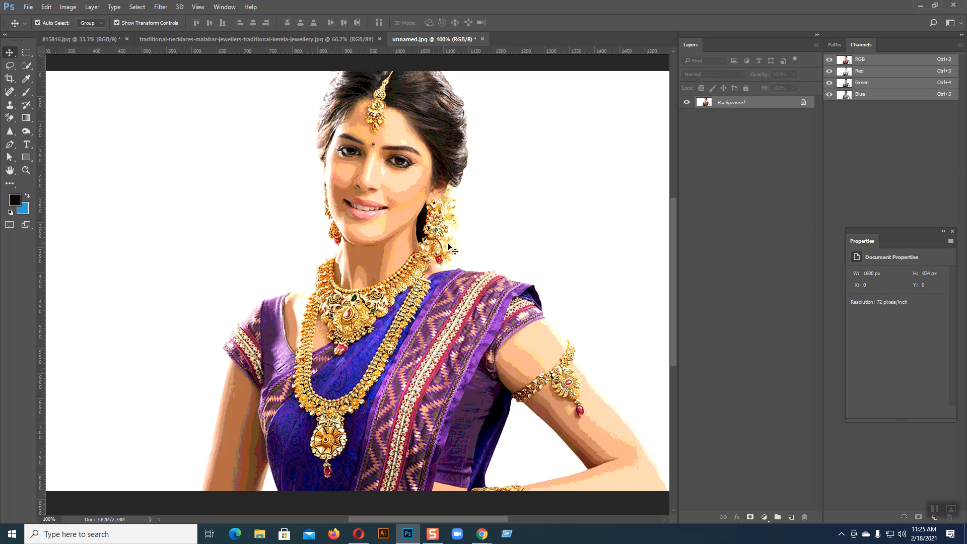
pyautogui.scroll(-1, 461, 360)
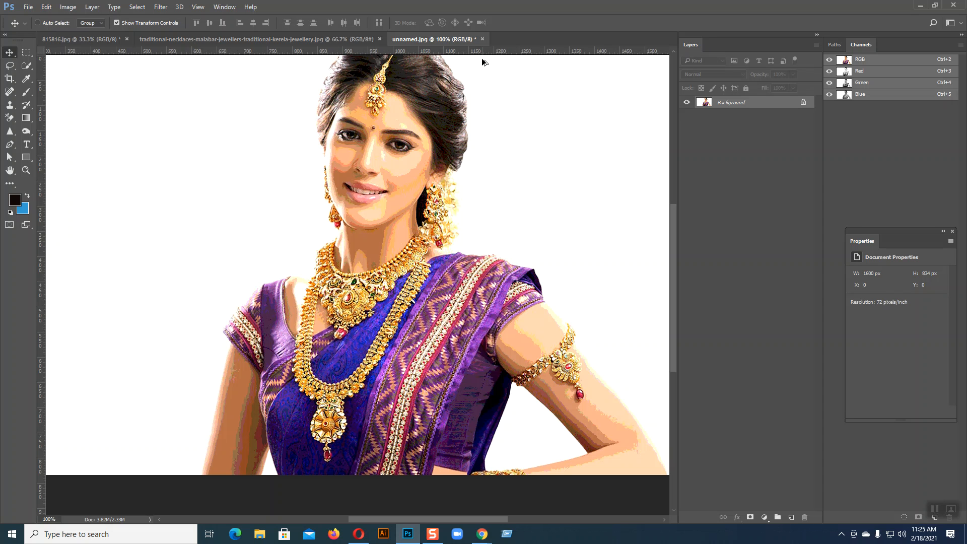
pyautogui.hotkey('ctrl', 'z')
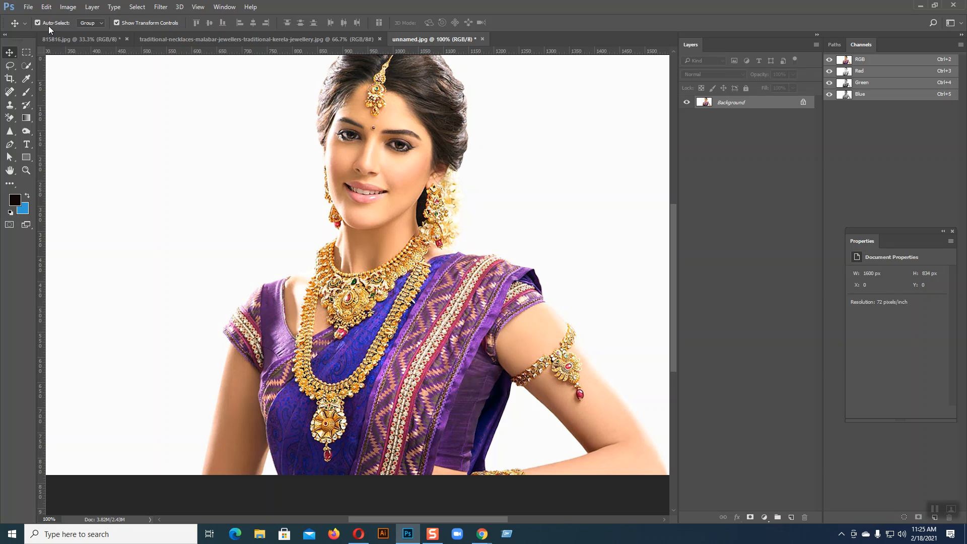
# Apply a Vibrance adjustment with Vibrance +100 and Saturation -70 to the portrait and undo it.
pyautogui.click(65, 7)
pyautogui.moveTo(89, 31)
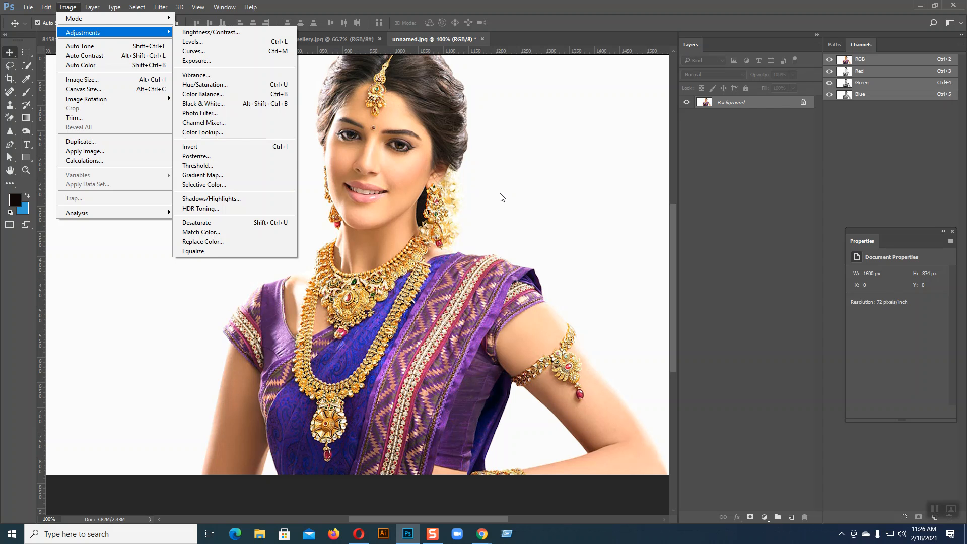
pyautogui.click(212, 74)
pyautogui.moveTo(545, 104); pyautogui.dragTo(591, 104)
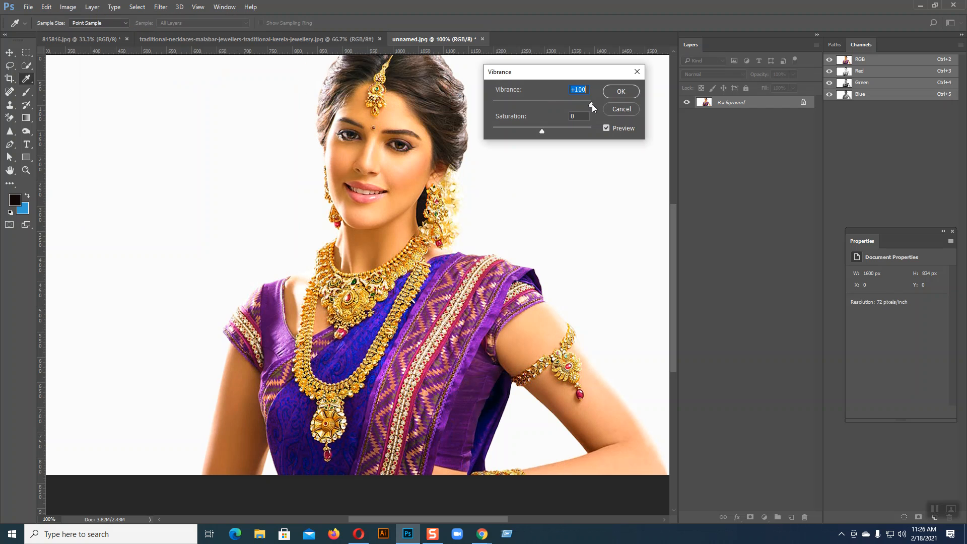
pyautogui.moveTo(542, 131); pyautogui.dragTo(509, 131)
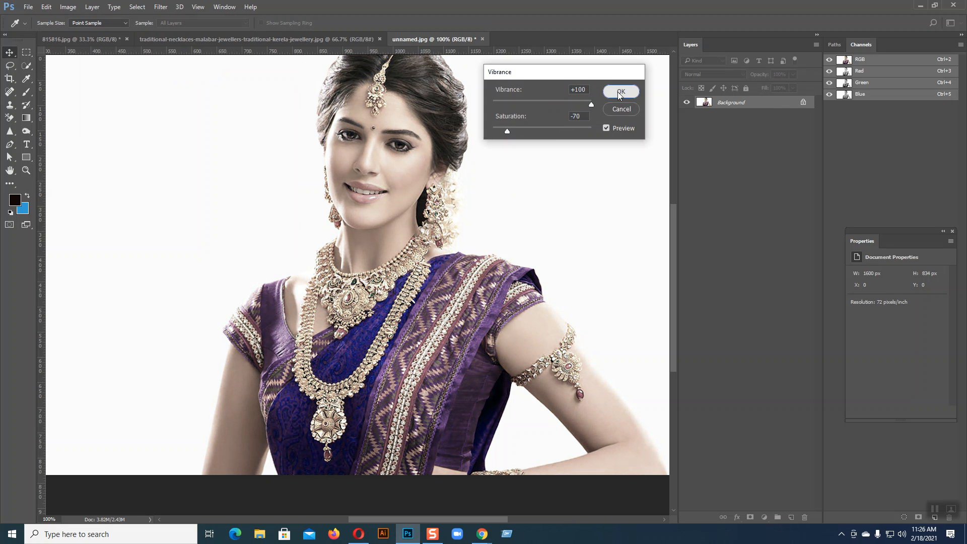
pyautogui.click(620, 91)
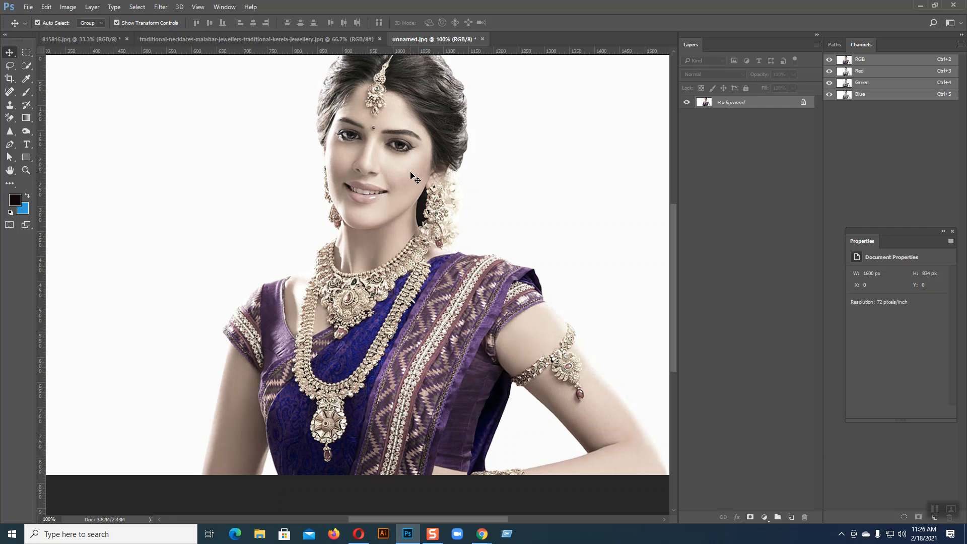
pyautogui.hotkey('ctrl', 'z')
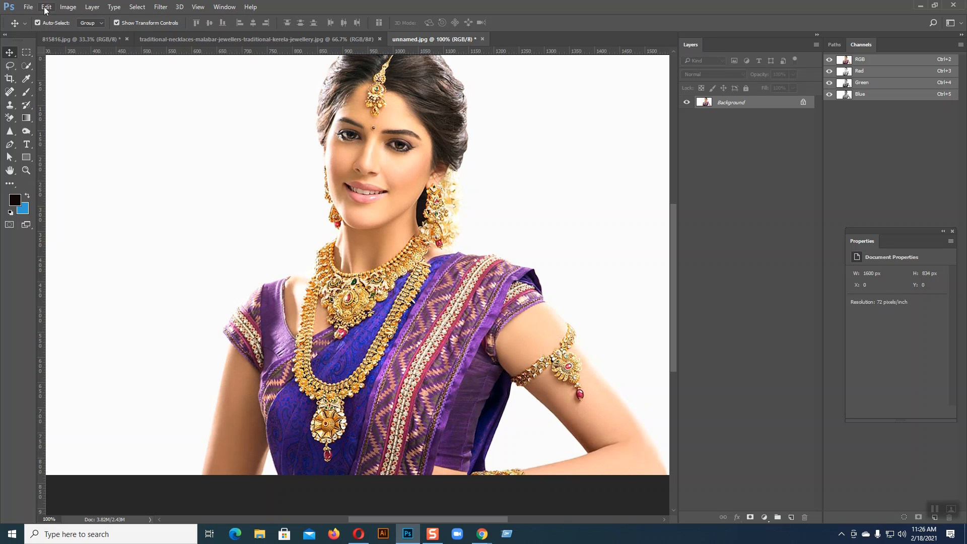
# Float the Layers panel over the canvas to show its fill or adjustment layer option, and dock it back beside Channels.
pyautogui.click(66, 7)
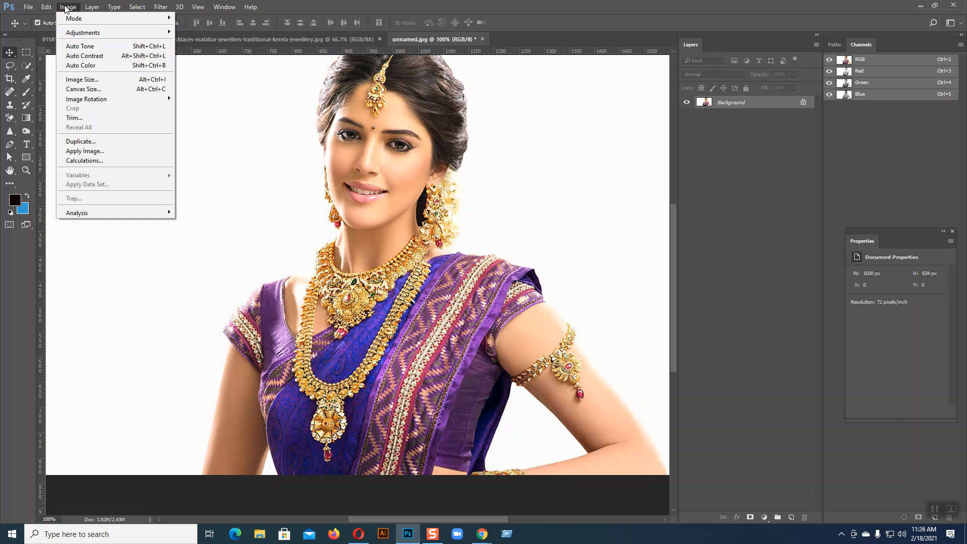
pyautogui.moveTo(126, 33)
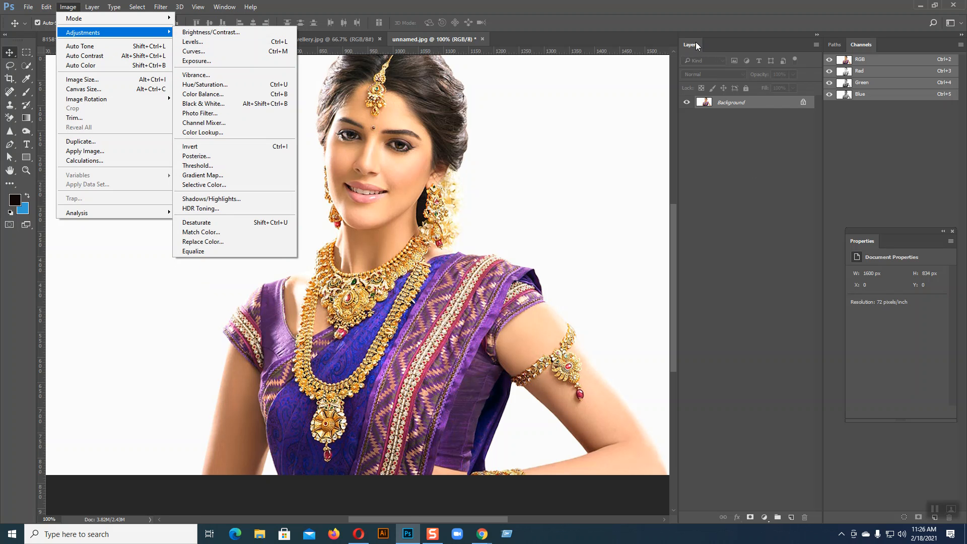
pyautogui.moveTo(698, 46); pyautogui.dragTo(582, 41)
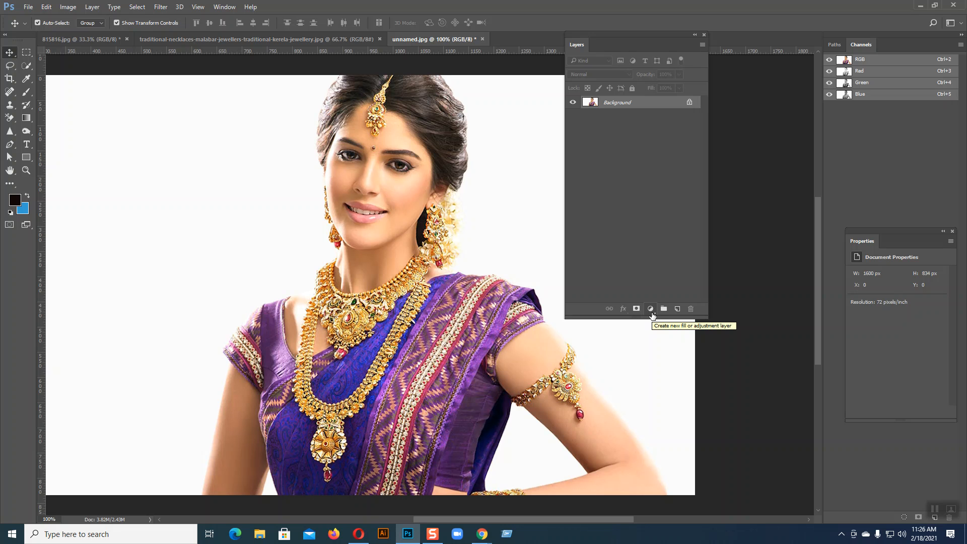
pyautogui.moveTo(620, 34); pyautogui.dragTo(820, 78)
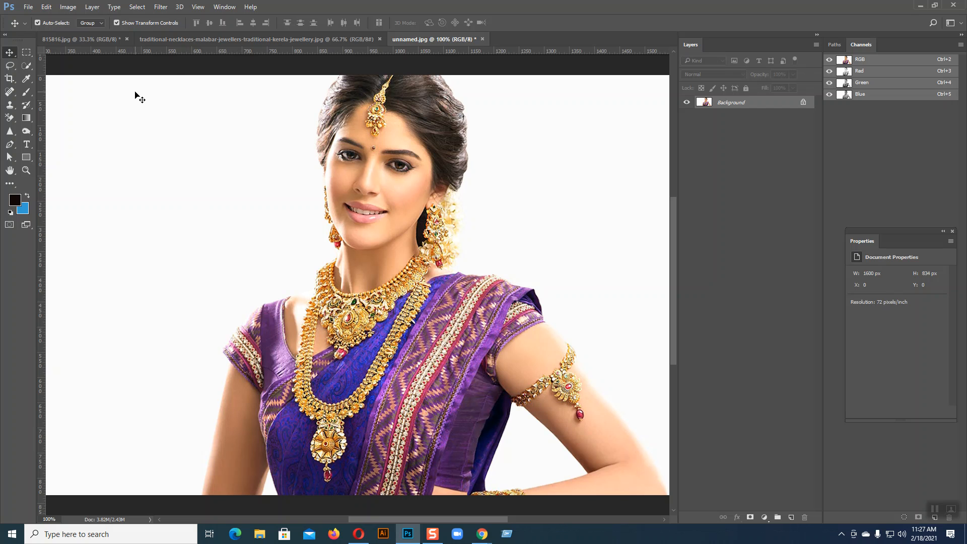
# Preview a Threshold adjustment on the portrait at levels 162 and 178, and cancel it.
pyautogui.click(70, 7)
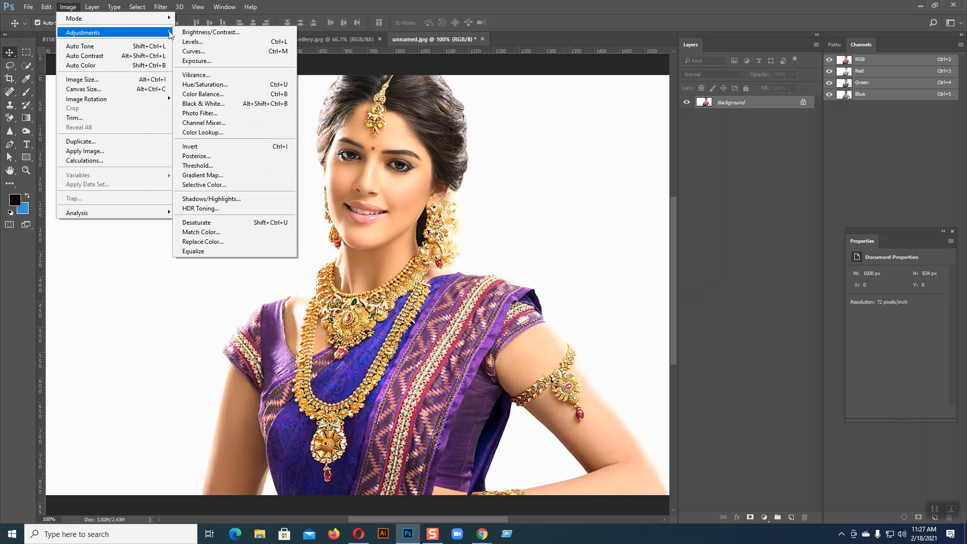
pyautogui.moveTo(28, 9)
pyautogui.moveTo(70, 9)
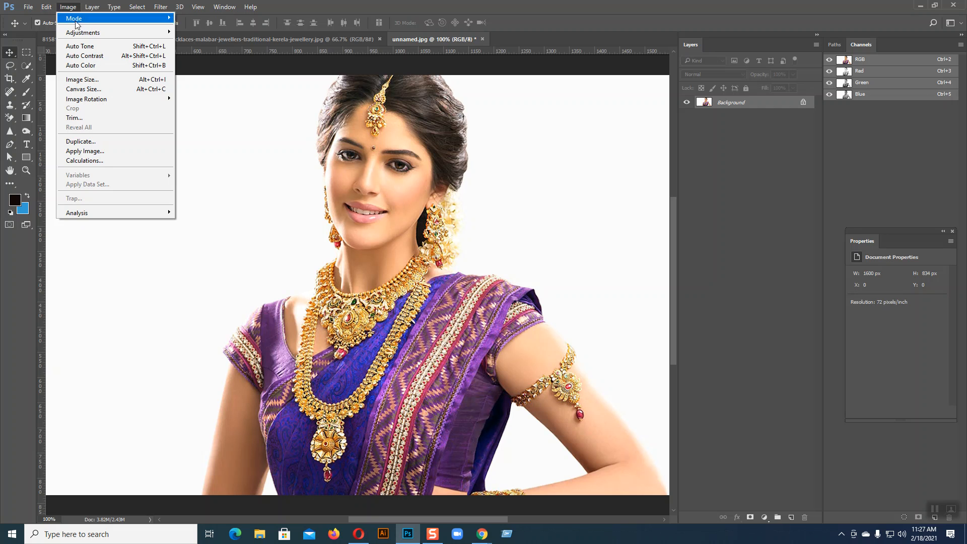
pyautogui.moveTo(97, 37)
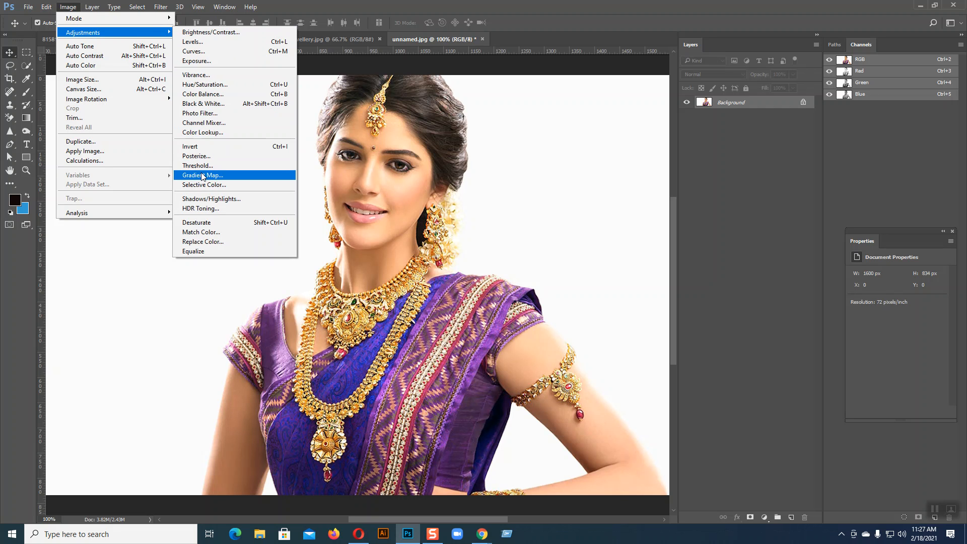
pyautogui.click(196, 167)
pyautogui.moveTo(202, 96); pyautogui.dragTo(641, 132)
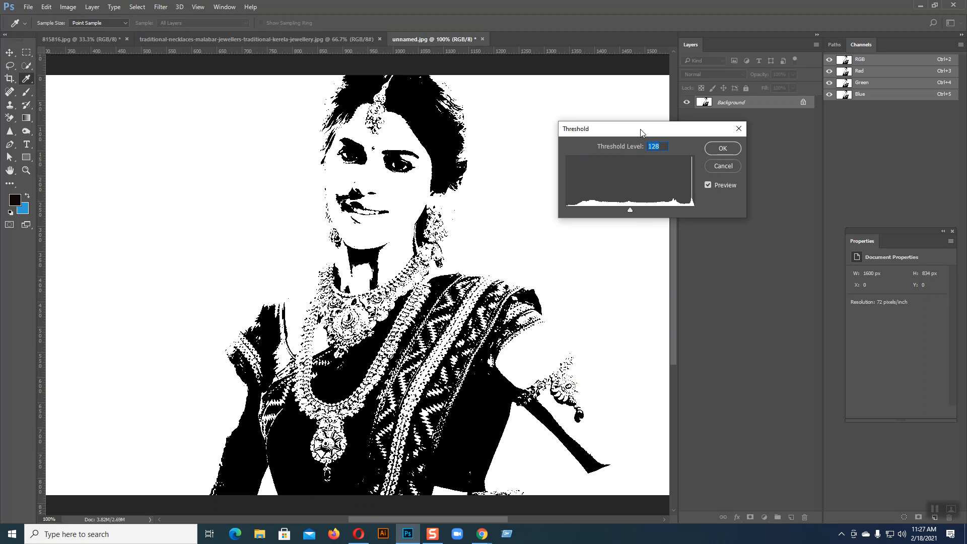
pyautogui.moveTo(633, 213)
pyautogui.mouseDown()
pyautogui.moveTo(621, 210)
pyautogui.moveTo(646, 210)
pyautogui.mouseUp()
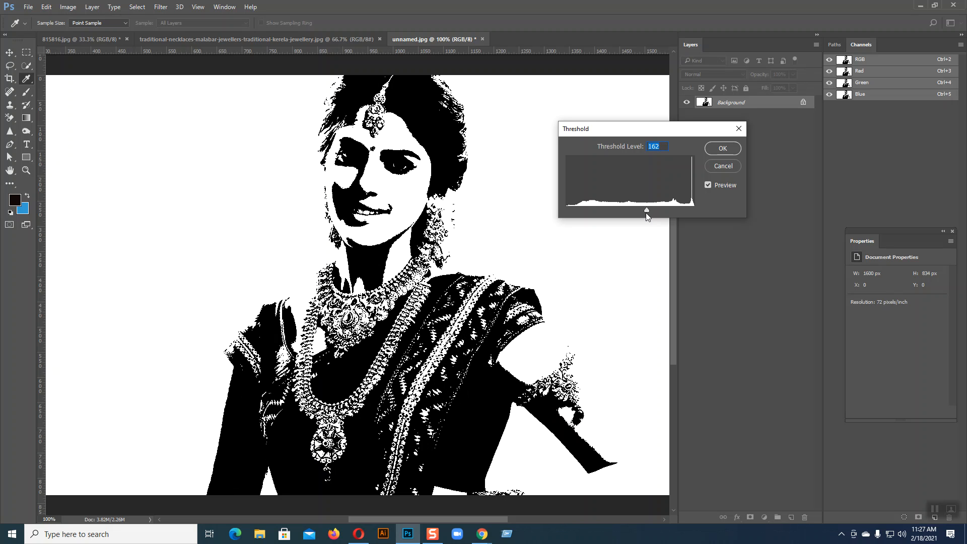
pyautogui.moveTo(648, 210)
pyautogui.mouseDown()
pyautogui.moveTo(671, 210)
pyautogui.moveTo(625, 223)
pyautogui.moveTo(572, 219)
pyautogui.moveTo(683, 222)
pyautogui.moveTo(655, 214)
pyautogui.mouseUp()
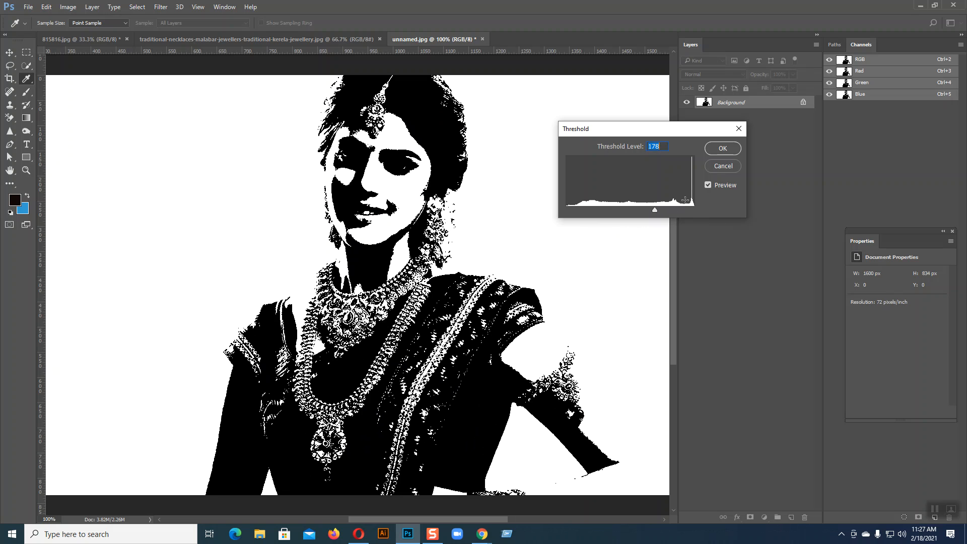
pyautogui.click(723, 167)
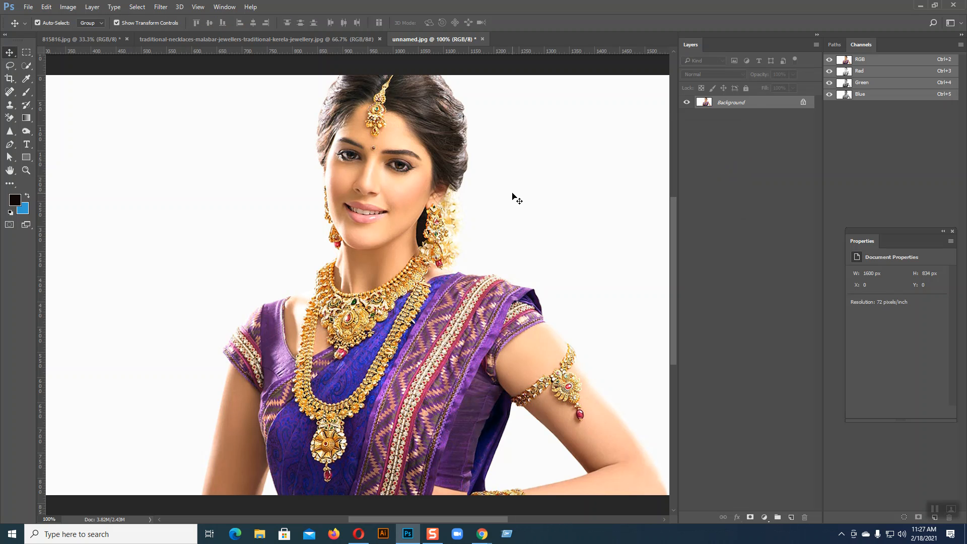
# Start a Gradient Map adjustment on the portrait and try its Dither and Reverse options, leaving Reverse off.
pyautogui.click(68, 6)
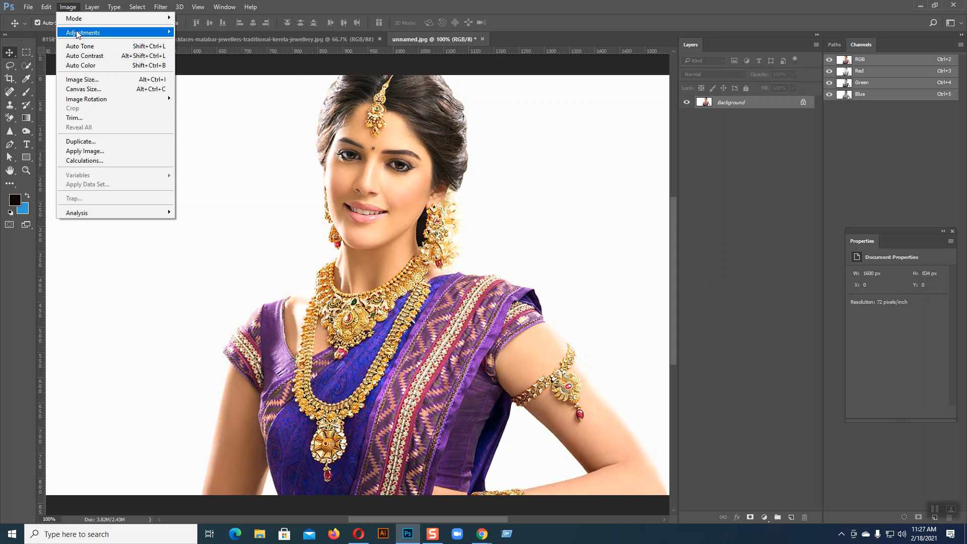
pyautogui.moveTo(78, 34)
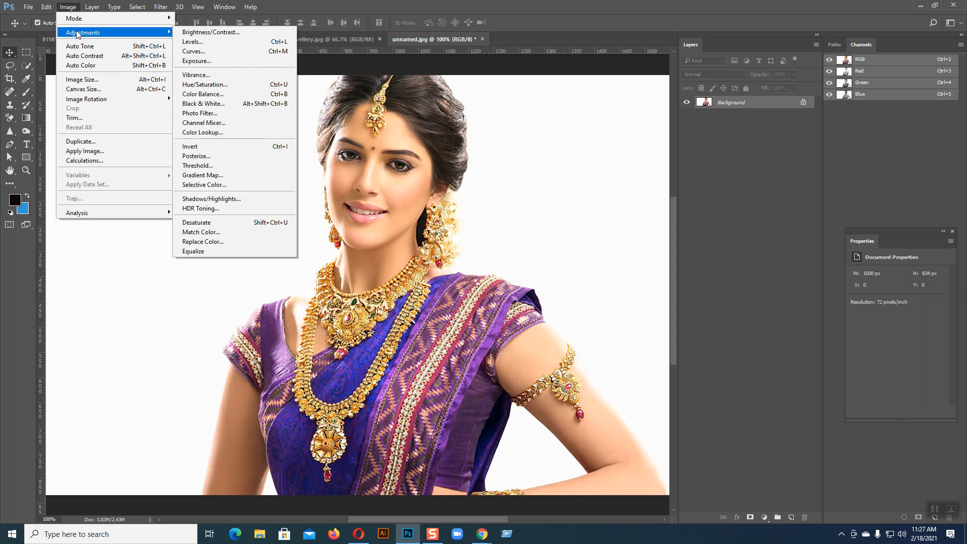
pyautogui.click(217, 175)
pyautogui.moveTo(230, 101); pyautogui.dragTo(662, 117)
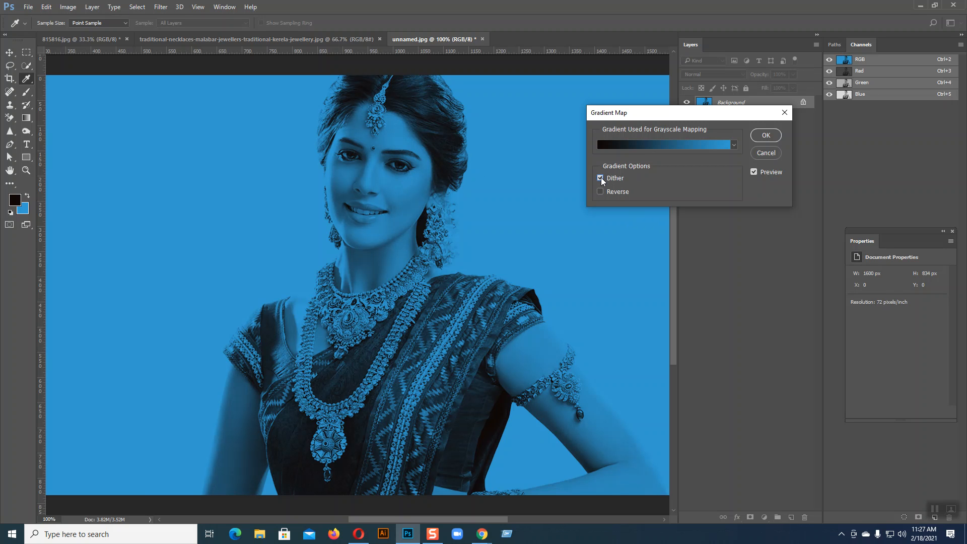
pyautogui.click(601, 191)
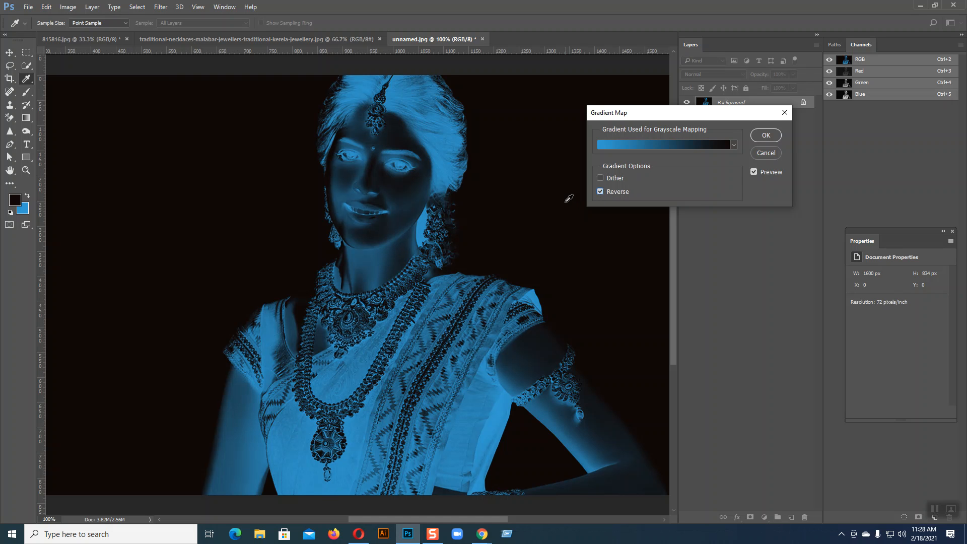
pyautogui.click(600, 191)
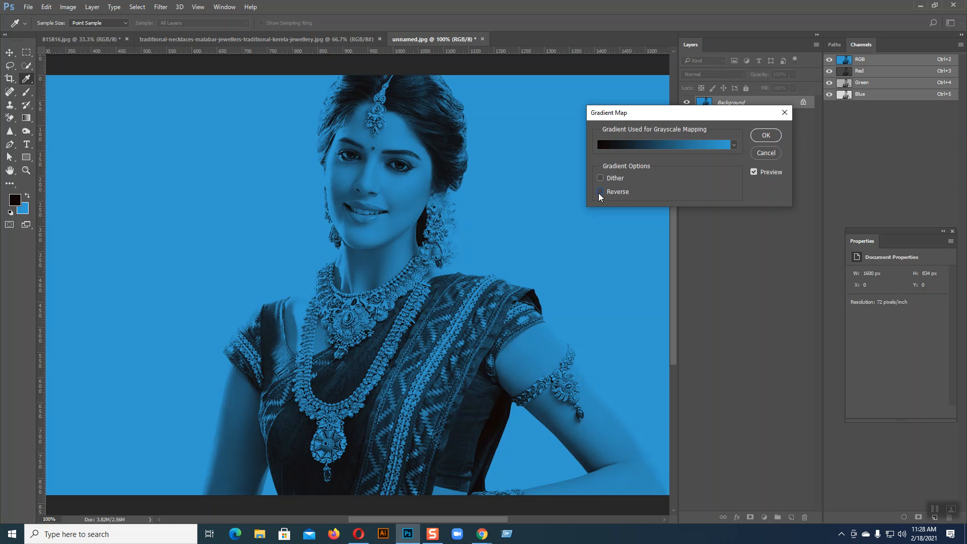
# Preview several gradient presets for the map, including Black, White and Transparent Stripes, and return to Foreground to Background.
pyautogui.click(684, 146)
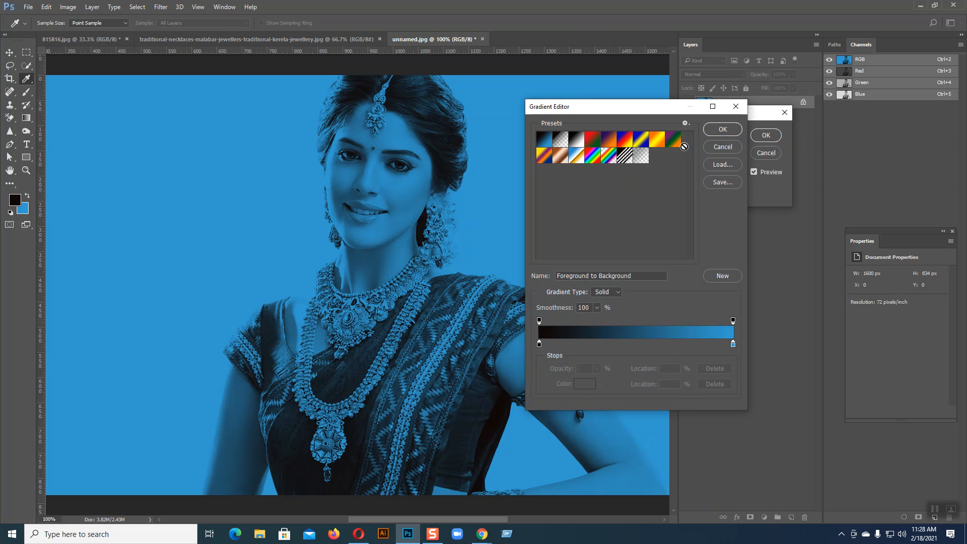
pyautogui.click(593, 143)
pyautogui.click(579, 143)
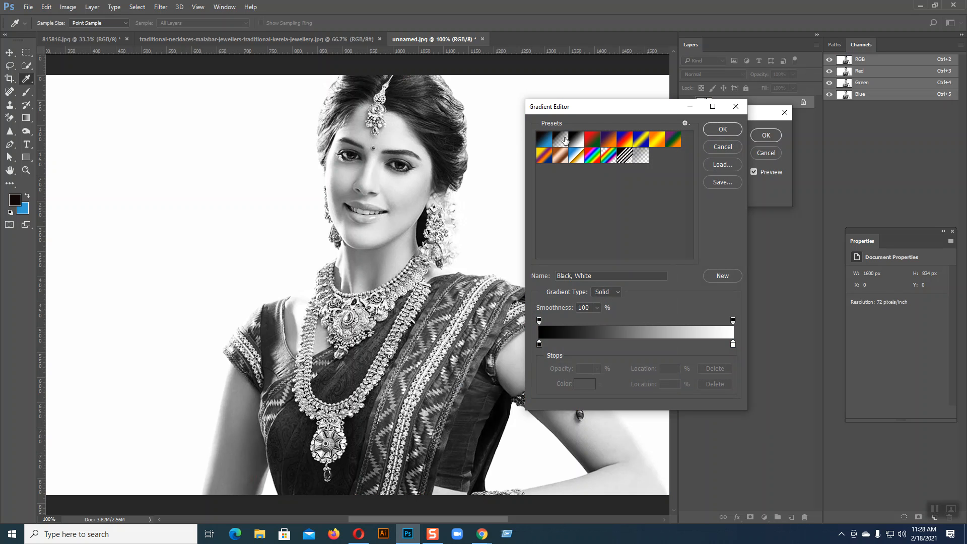
pyautogui.click(564, 141)
pyautogui.click(546, 142)
pyautogui.click(559, 156)
pyautogui.click(575, 156)
pyautogui.click(594, 160)
pyautogui.click(622, 157)
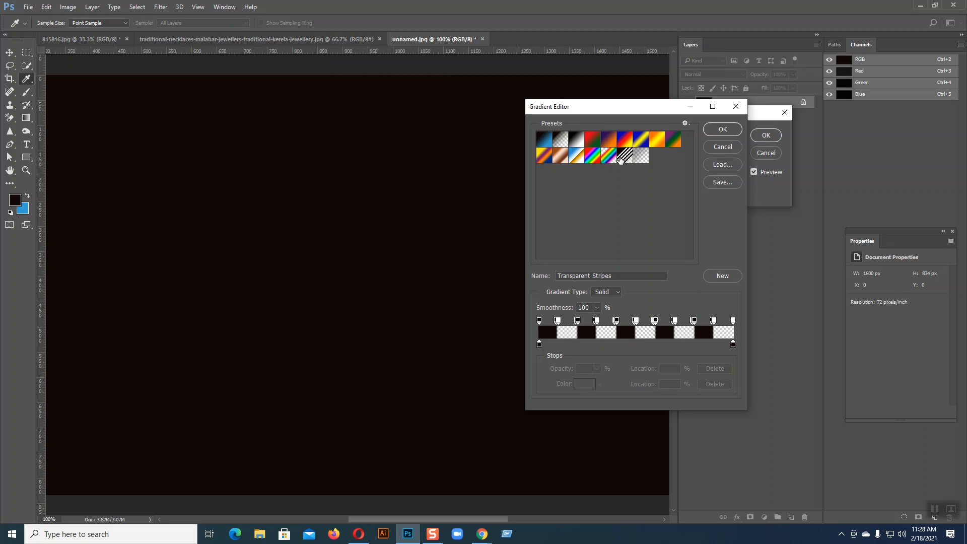
pyautogui.click(544, 144)
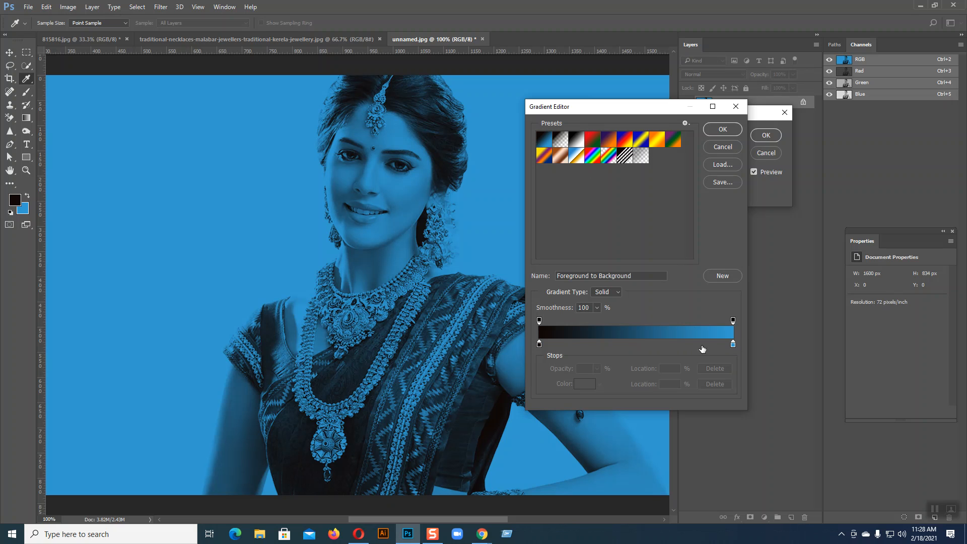
# Try a red-orange colour stop (ed4634) at 50% location in the gradient, and cancel the whole Gradient Map adjustment.
pyautogui.click(637, 344)
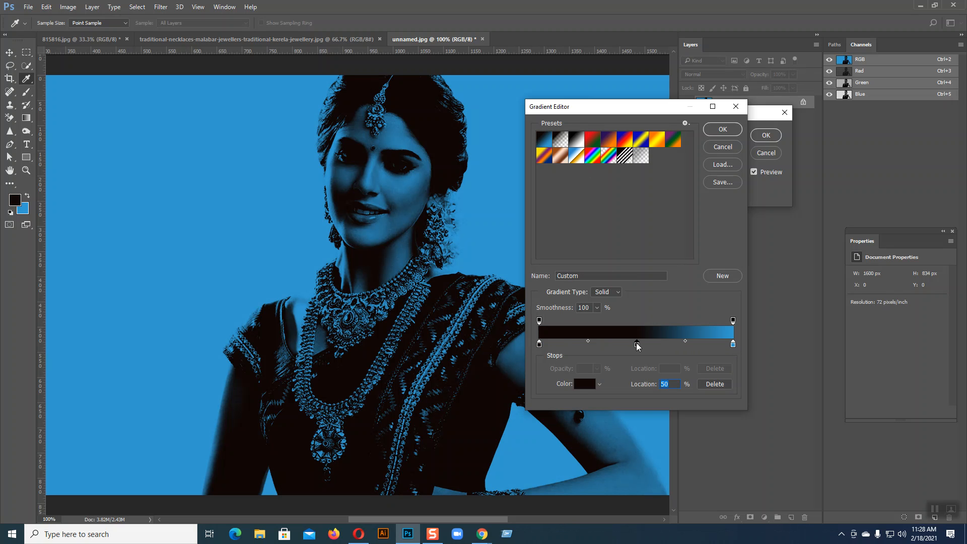
pyautogui.doubleClick(637, 344)
pyautogui.click(685, 176)
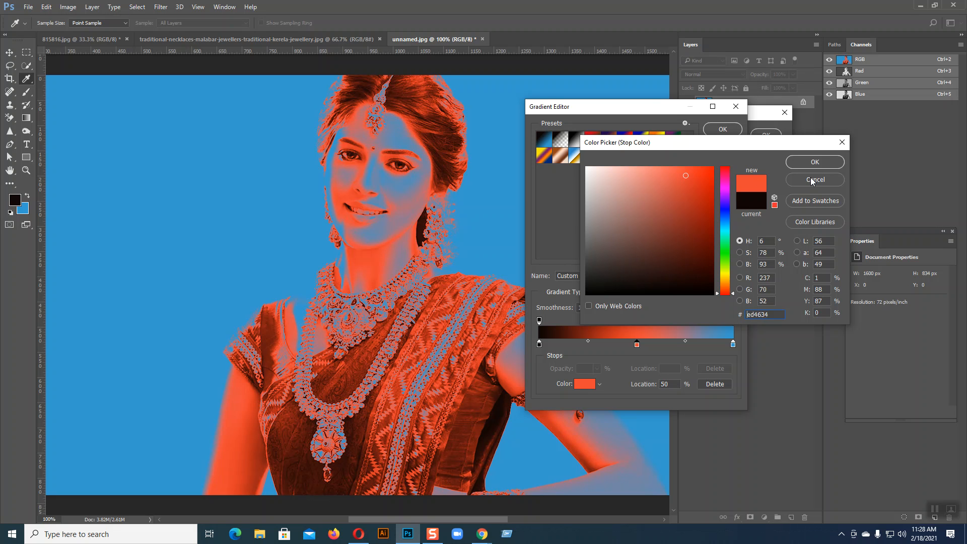
pyautogui.click(810, 178)
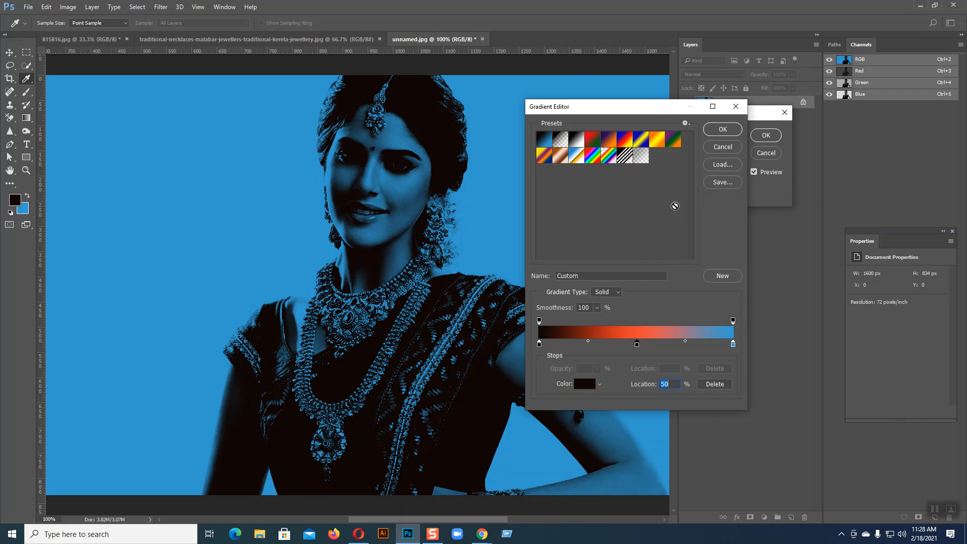
pyautogui.click(719, 149)
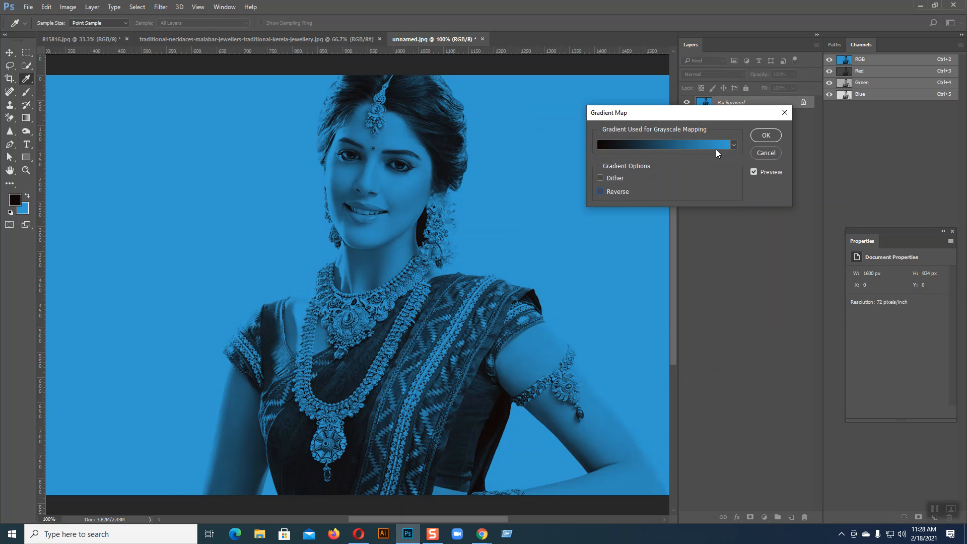
pyautogui.click(773, 155)
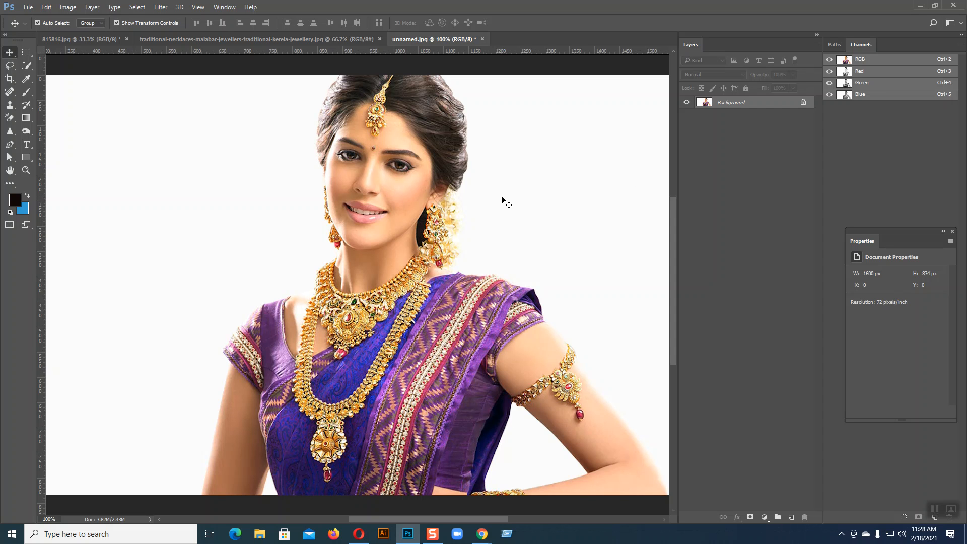
# Start a Selective Color adjustment using the Relative method and try Yellow +22% and Black -23% on the Reds.
pyautogui.click(67, 6)
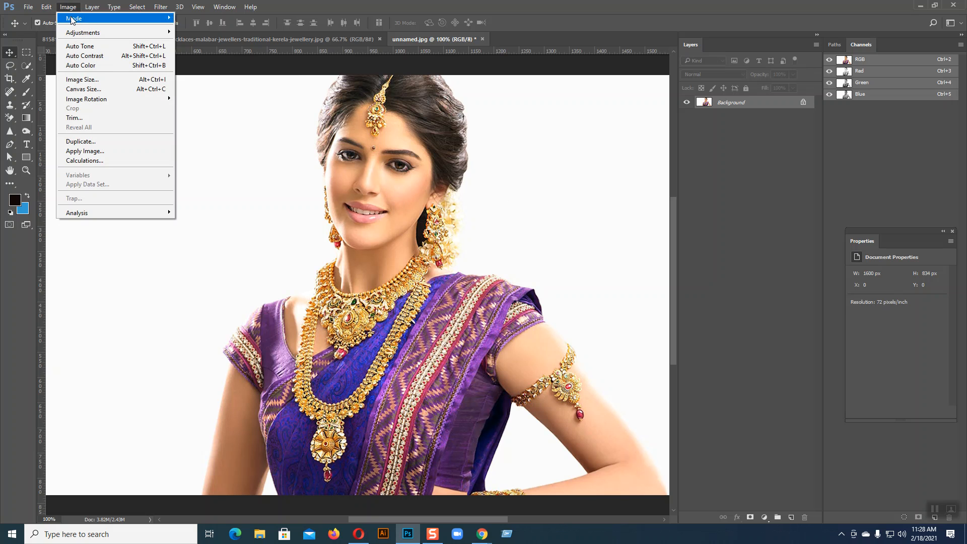
pyautogui.moveTo(84, 33)
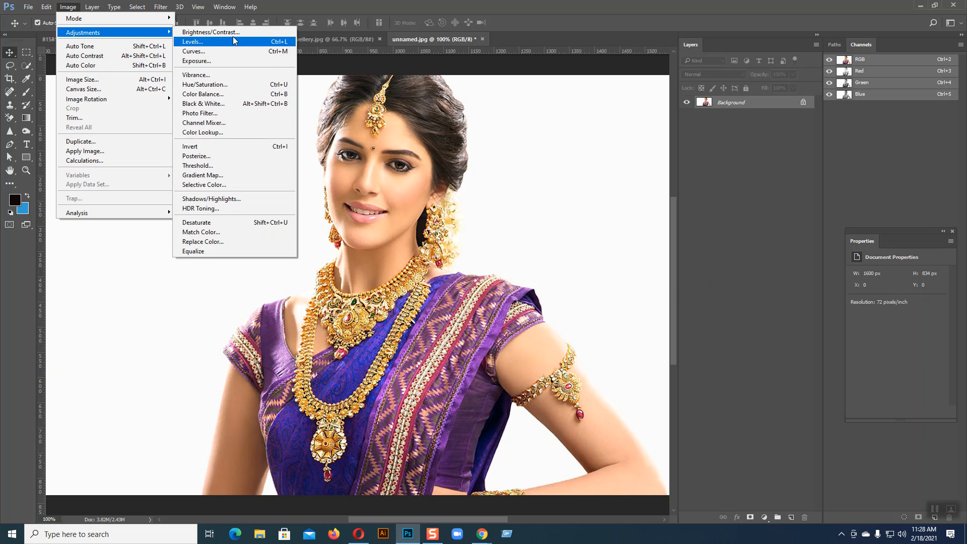
pyautogui.click(200, 185)
pyautogui.moveTo(233, 90); pyautogui.dragTo(576, 110)
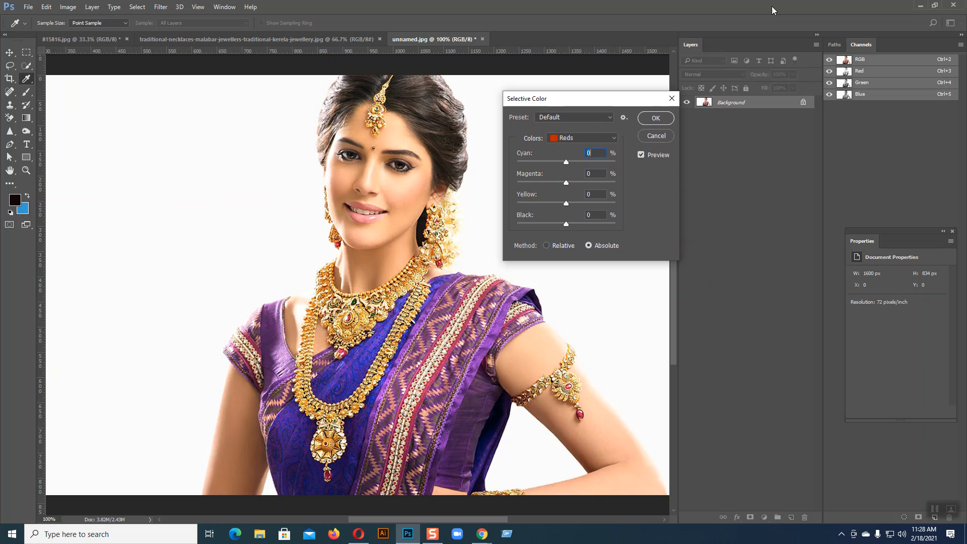
pyautogui.click(547, 245)
pyautogui.moveTo(566, 161); pyautogui.dragTo(541, 165)
pyautogui.moveTo(567, 182); pyautogui.dragTo(526, 207)
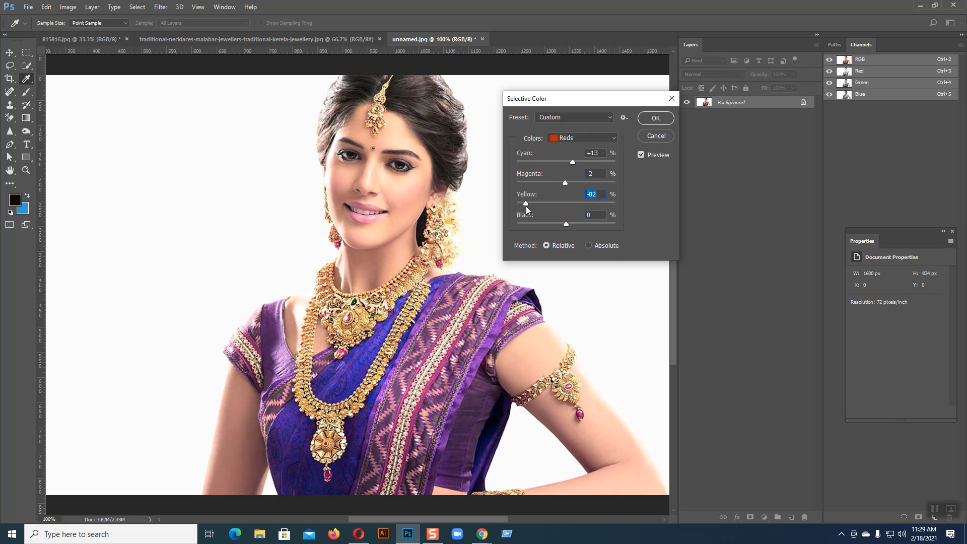
pyautogui.moveTo(611, 209); pyautogui.dragTo(556, 222)
# Adjust the Yellows in Selective Color to Cyan +53%, Magenta +66% and Yellow -32%.
pyautogui.click(579, 138)
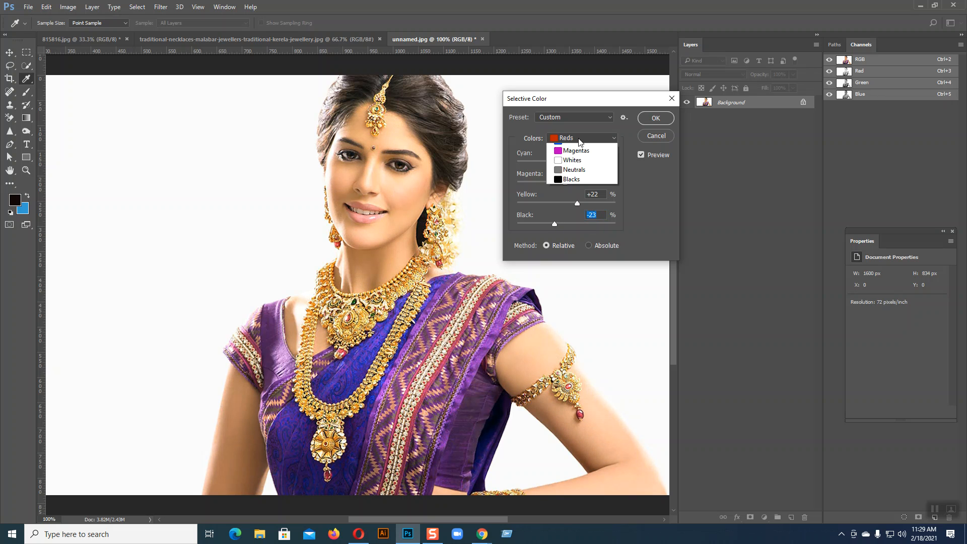
pyautogui.click(566, 159)
pyautogui.click(564, 162)
pyautogui.moveTo(562, 185); pyautogui.dragTo(541, 204)
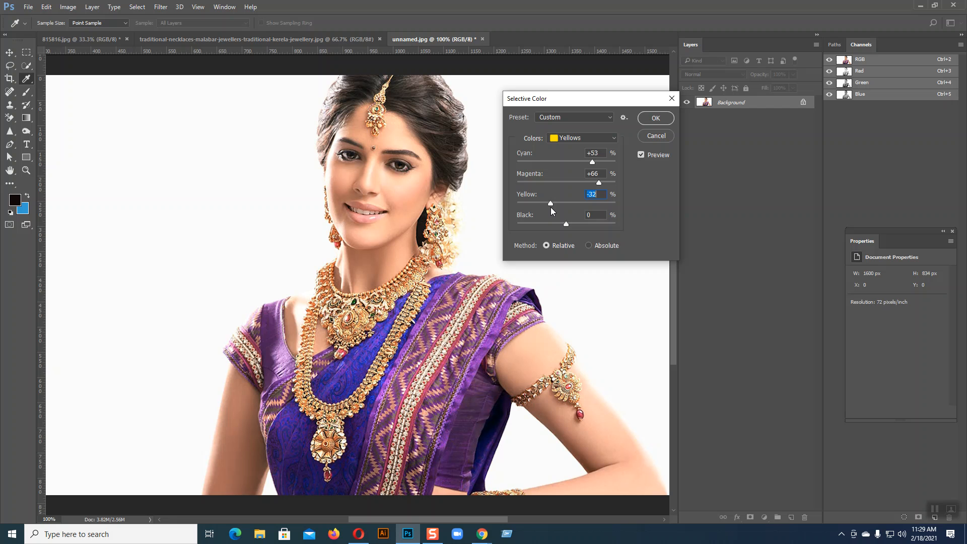
# Try the Absolute method with Cyan -7% and reduced Yellow on the Greens, and cancel the Selective Color adjustment.
pyautogui.click(573, 140)
pyautogui.click(564, 183)
pyautogui.click(588, 245)
pyautogui.click(576, 139)
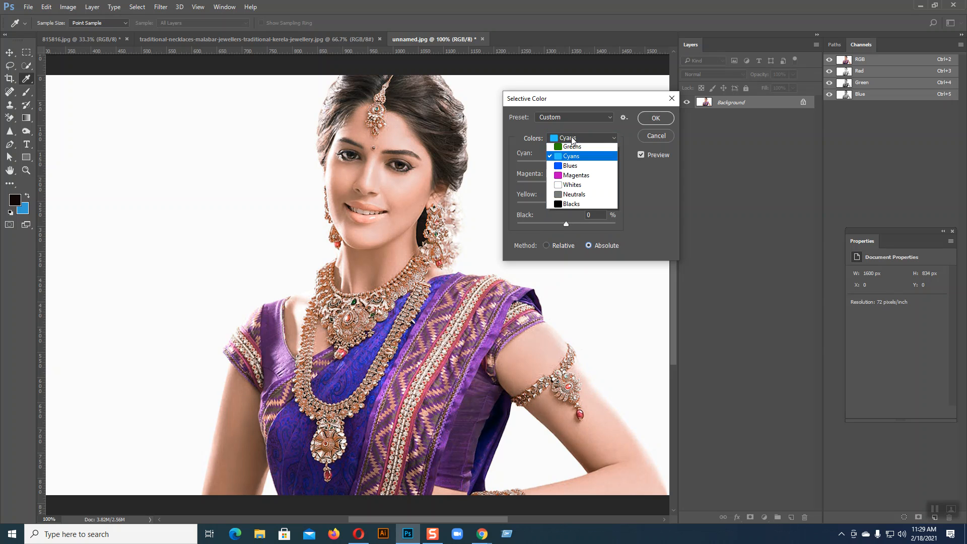
pyautogui.click(564, 168)
pyautogui.moveTo(566, 162); pyautogui.dragTo(533, 162)
pyautogui.moveTo(600, 164); pyautogui.dragTo(563, 162)
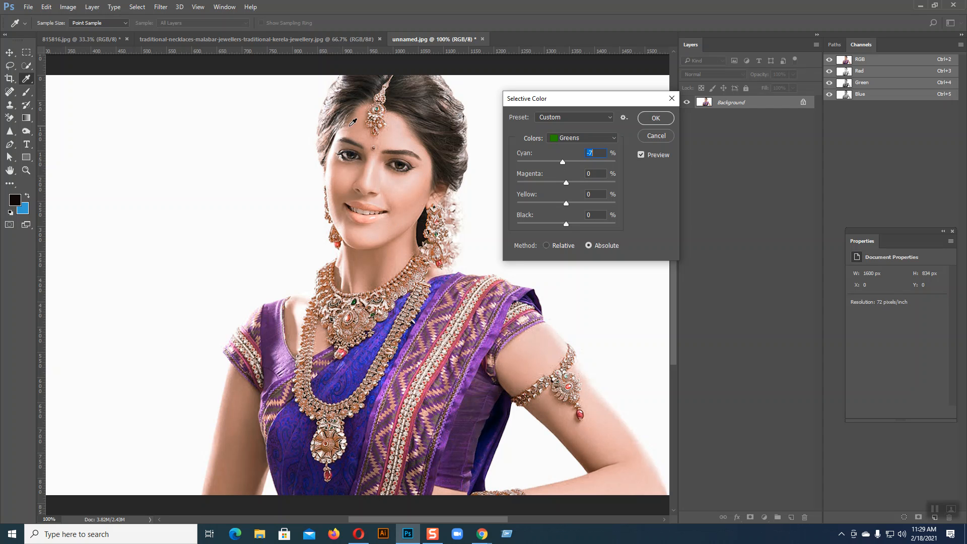
pyautogui.moveTo(564, 203); pyautogui.dragTo(545, 204)
pyautogui.click(663, 135)
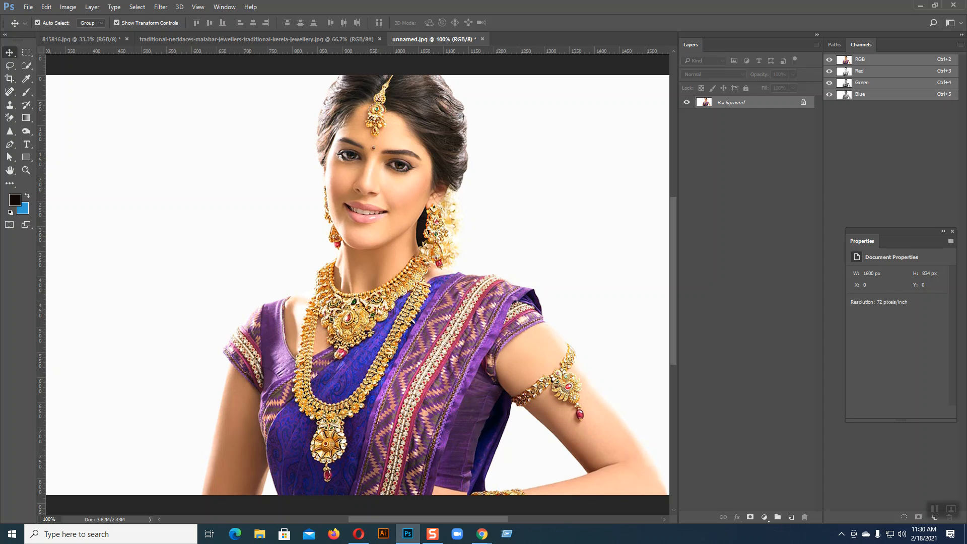
# Start a Shadows/Highlights adjustment on the portrait and set the Shadows Amount to 0%.
pyautogui.click(71, 7)
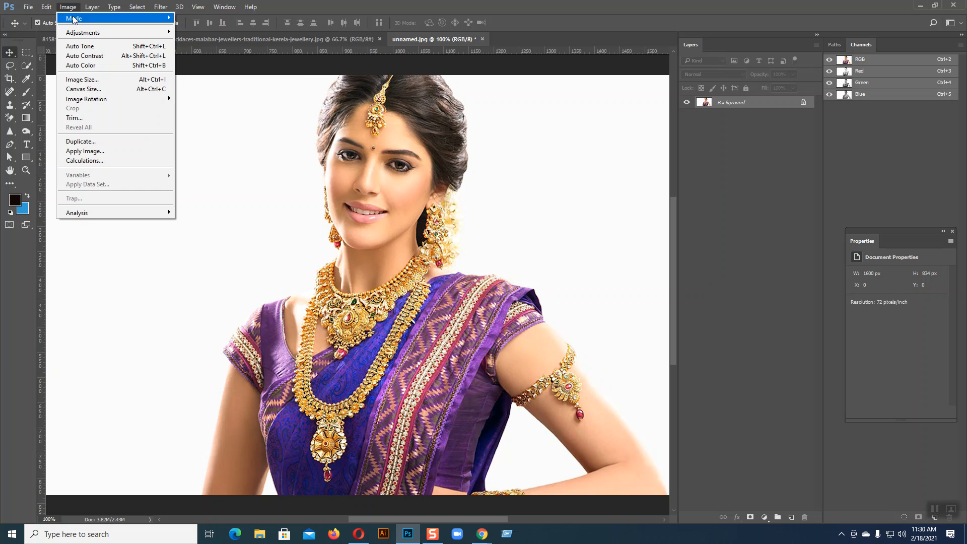
pyautogui.moveTo(86, 35)
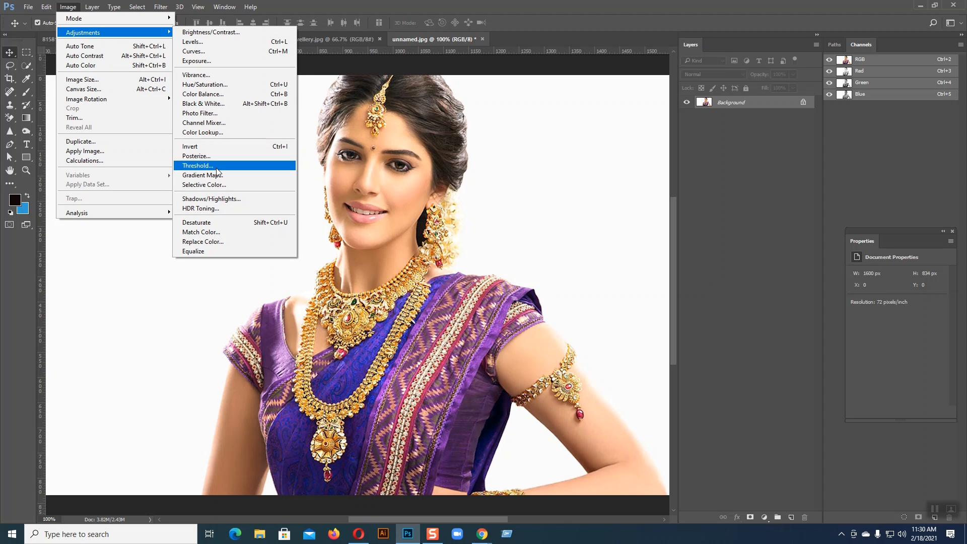
pyautogui.click(218, 199)
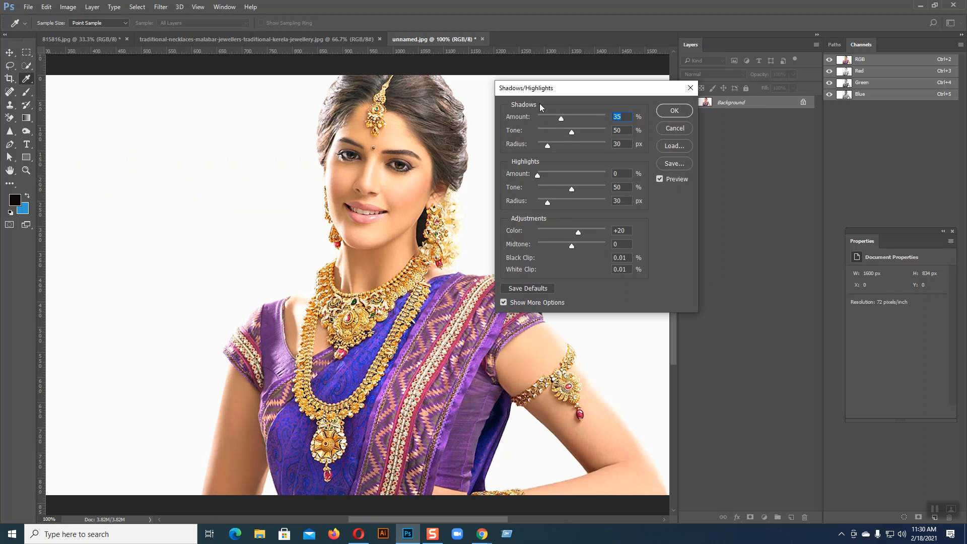
pyautogui.moveTo(550, 91); pyautogui.dragTo(554, 75)
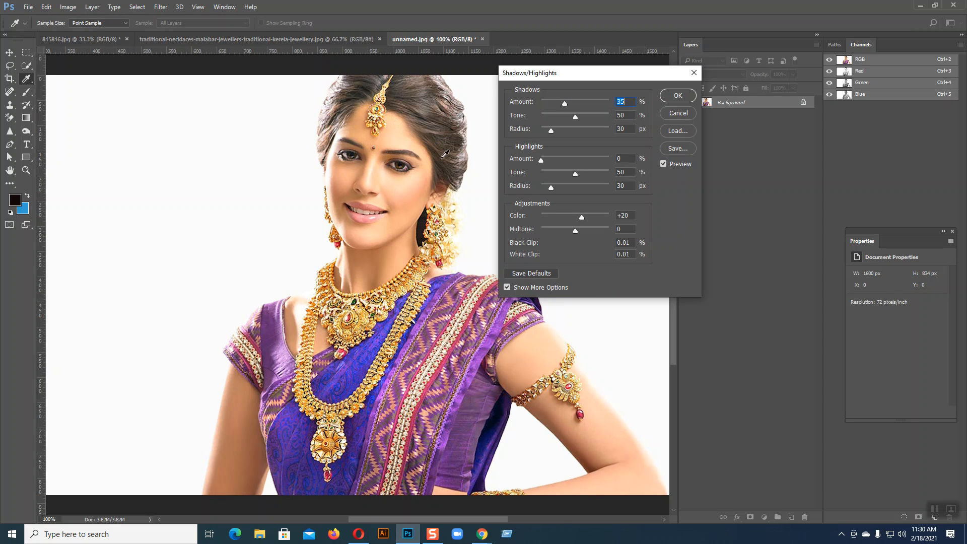
pyautogui.moveTo(564, 104); pyautogui.dragTo(541, 112)
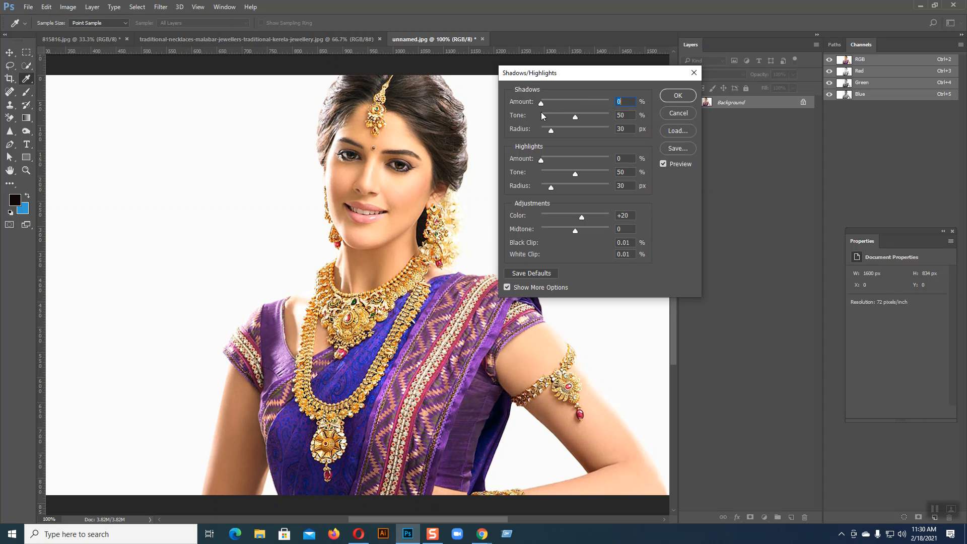
# Try Shadows 85/25/158, Highlights 56/66/6, Color +53 and Midtone +48 in Shadows/Highlights, and cancel the adjustment.
pyautogui.moveTo(574, 116)
pyautogui.mouseDown()
pyautogui.moveTo(591, 116)
pyautogui.moveTo(554, 118)
pyautogui.moveTo(598, 107)
pyautogui.moveTo(558, 121)
pyautogui.moveTo(581, 131)
pyautogui.moveTo(554, 130)
pyautogui.moveTo(585, 129)
pyautogui.mouseUp()
pyautogui.moveTo(542, 159); pyautogui.dragTo(585, 177)
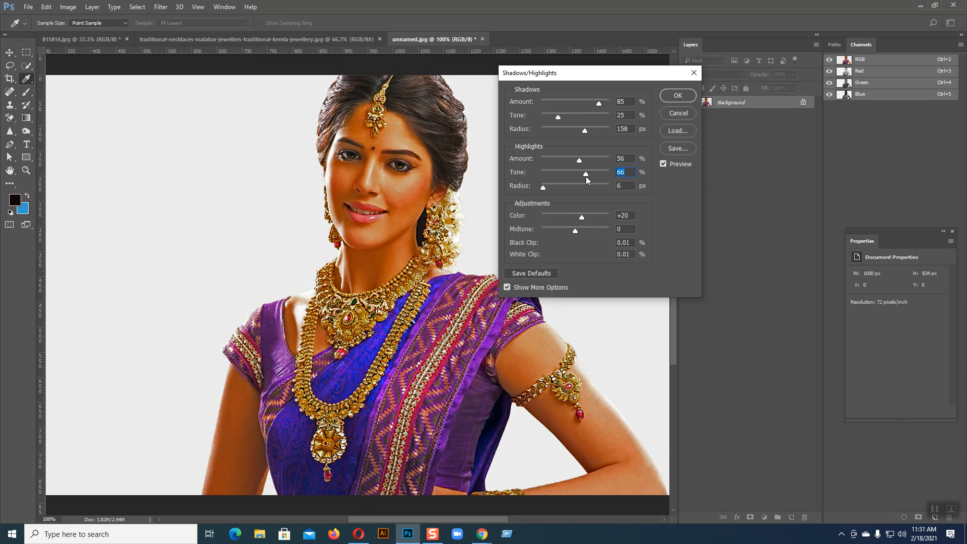
pyautogui.moveTo(581, 218)
pyautogui.mouseDown()
pyautogui.moveTo(557, 217)
pyautogui.moveTo(593, 218)
pyautogui.moveTo(549, 231)
pyautogui.moveTo(592, 227)
pyautogui.mouseUp()
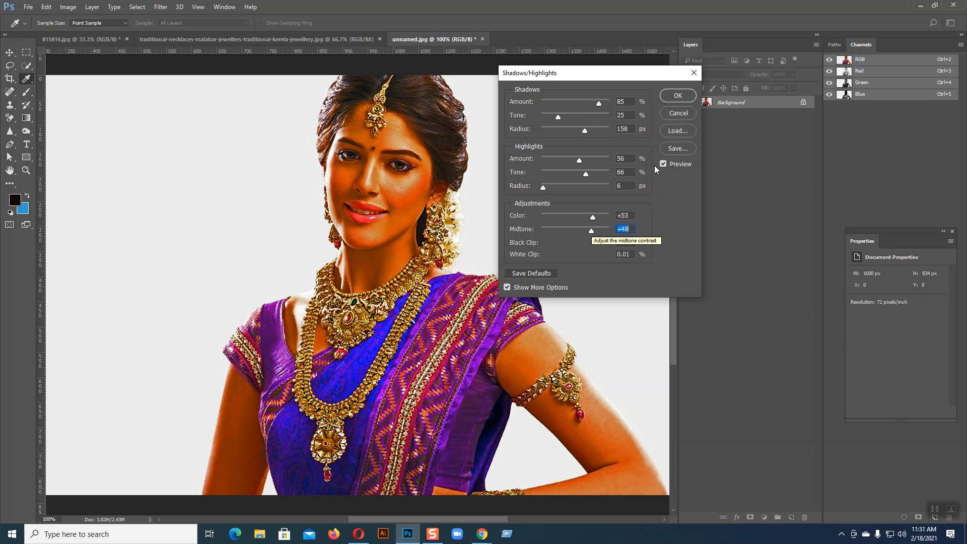
pyautogui.click(672, 112)
pyautogui.press('v')
# Start an HDR Toning adjustment on the portrait and try an Edge Glow with radius 129 px and strength 1.71.
pyautogui.click(68, 7)
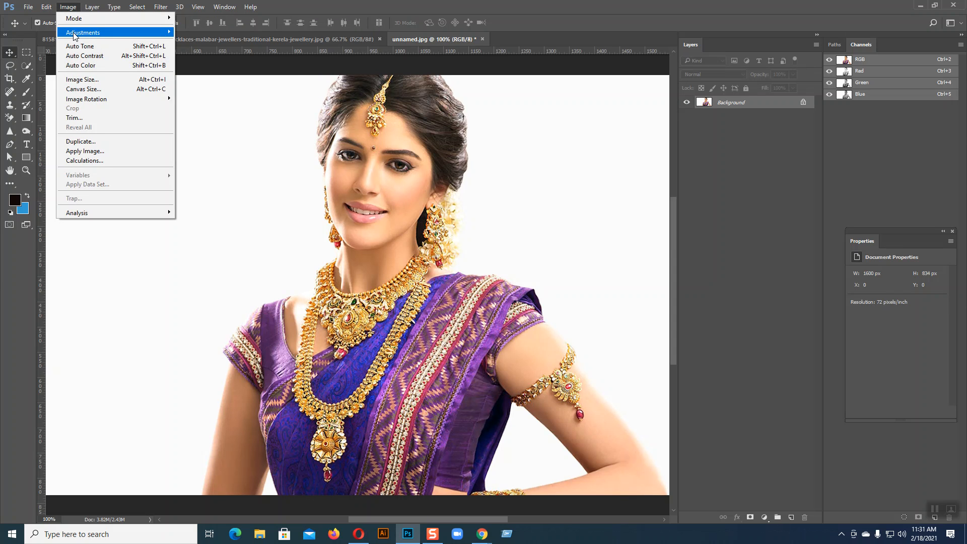
pyautogui.moveTo(74, 35)
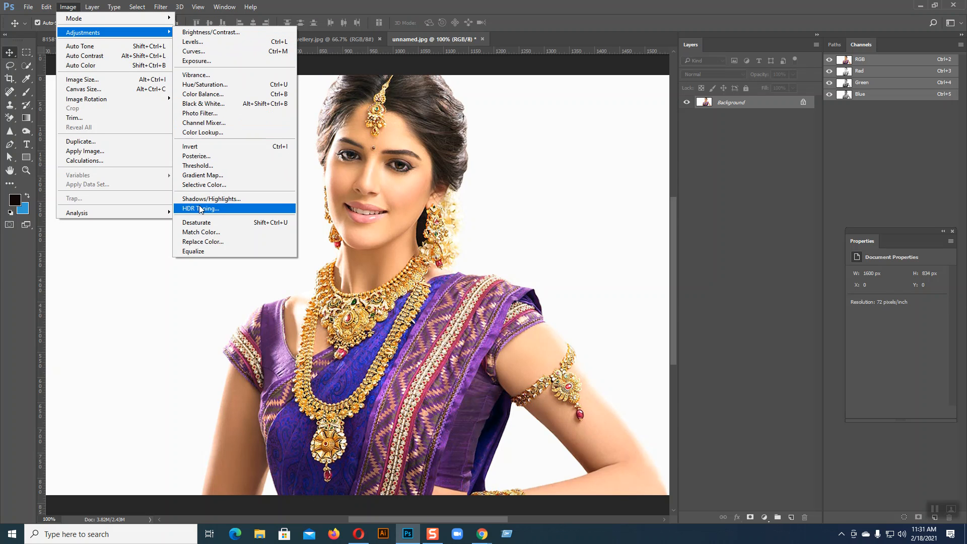
pyautogui.click(197, 210)
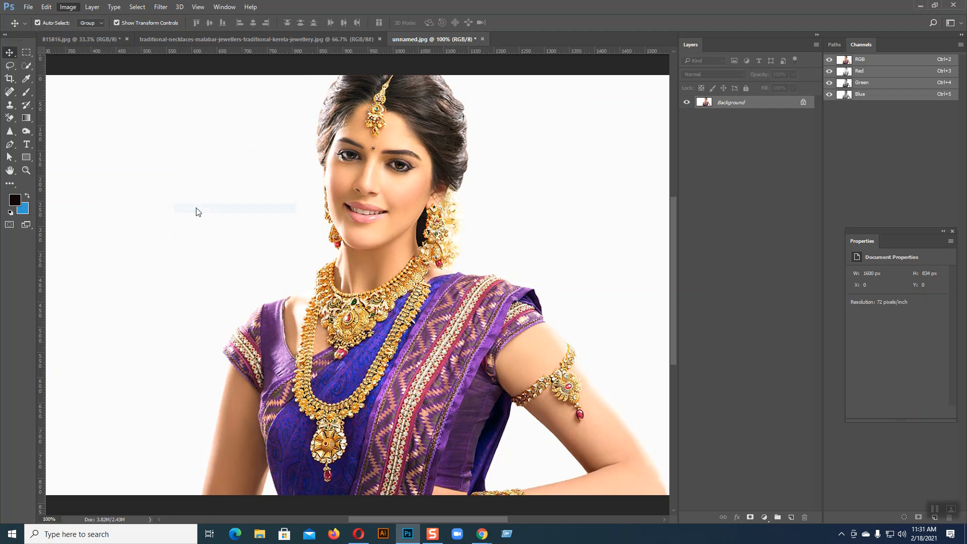
pyautogui.moveTo(233, 76); pyautogui.dragTo(572, 116)
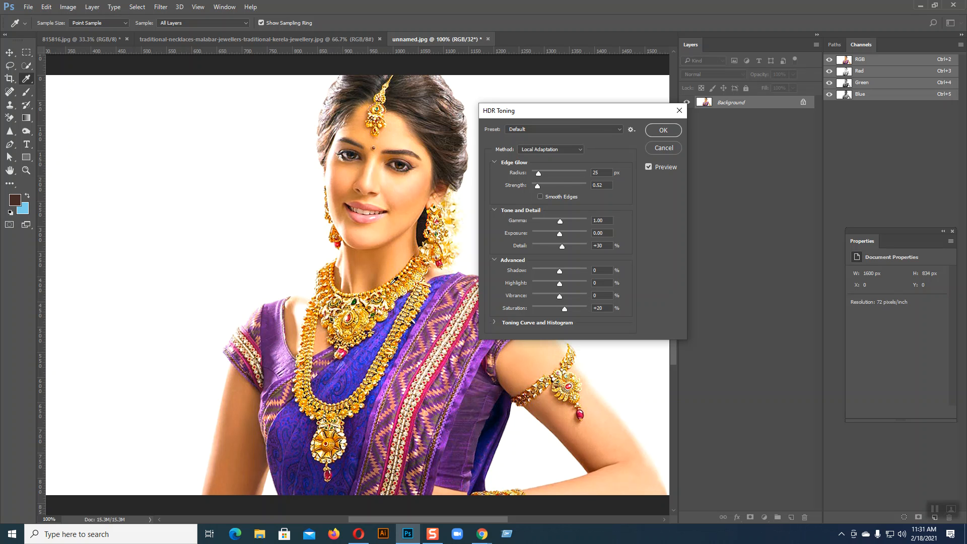
pyautogui.click(631, 130)
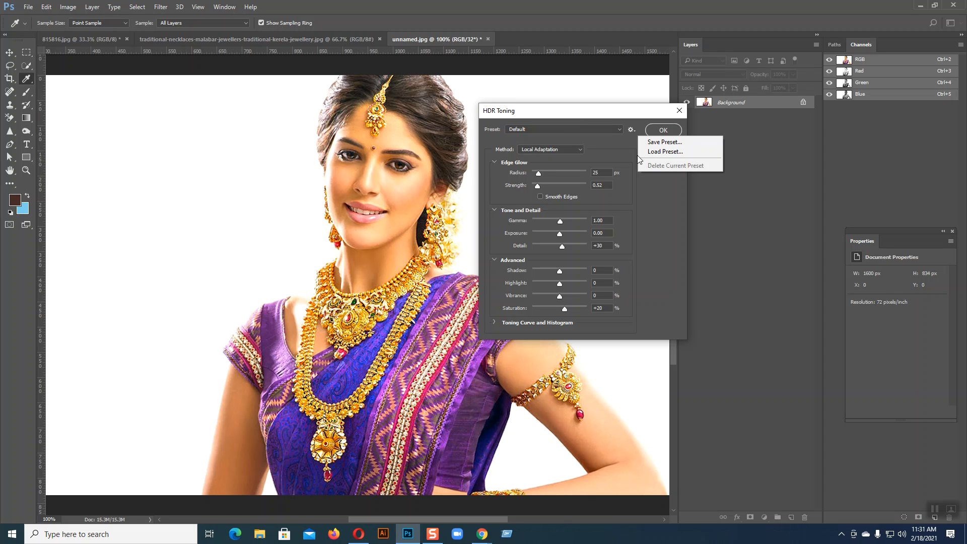
pyautogui.click(630, 133)
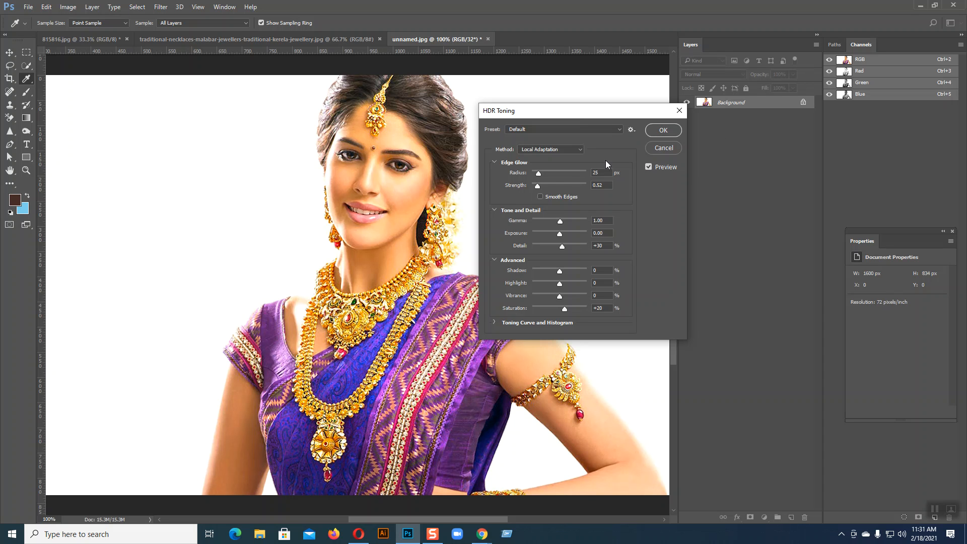
pyautogui.moveTo(537, 173); pyautogui.dragTo(561, 185)
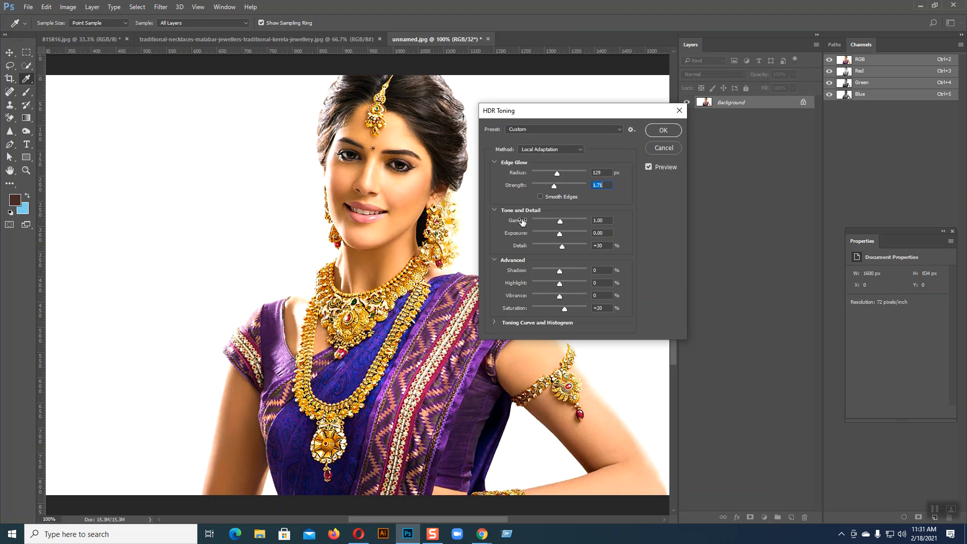
# Try Gamma 0.89, Exposure -0.96 and Detail +14 in HDR Toning, vary the Advanced settings, and cancel the adjustment.
pyautogui.moveTo(560, 220)
pyautogui.mouseDown()
pyautogui.moveTo(579, 220)
pyautogui.moveTo(541, 221)
pyautogui.moveTo(569, 233)
pyautogui.moveTo(554, 235)
pyautogui.mouseUp()
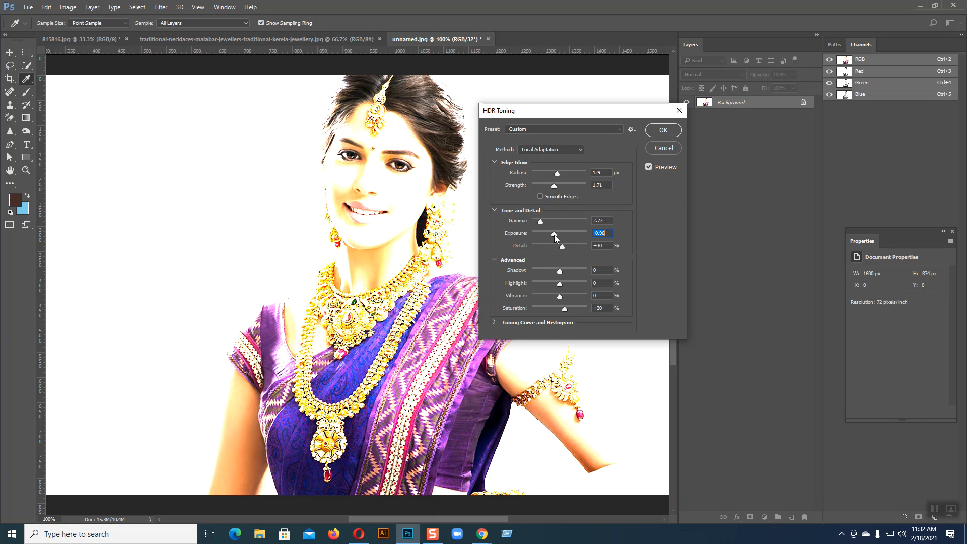
pyautogui.click(67, 7)
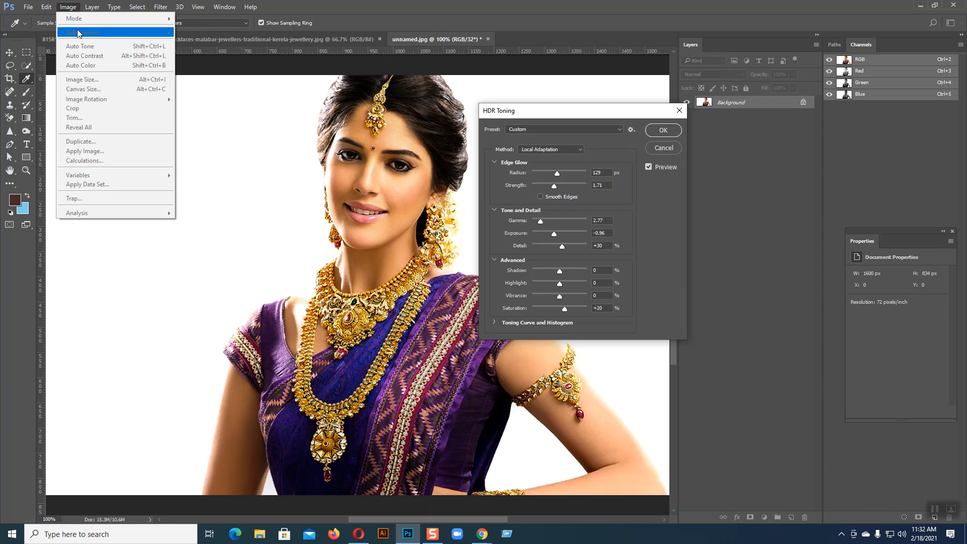
pyautogui.click(223, 74)
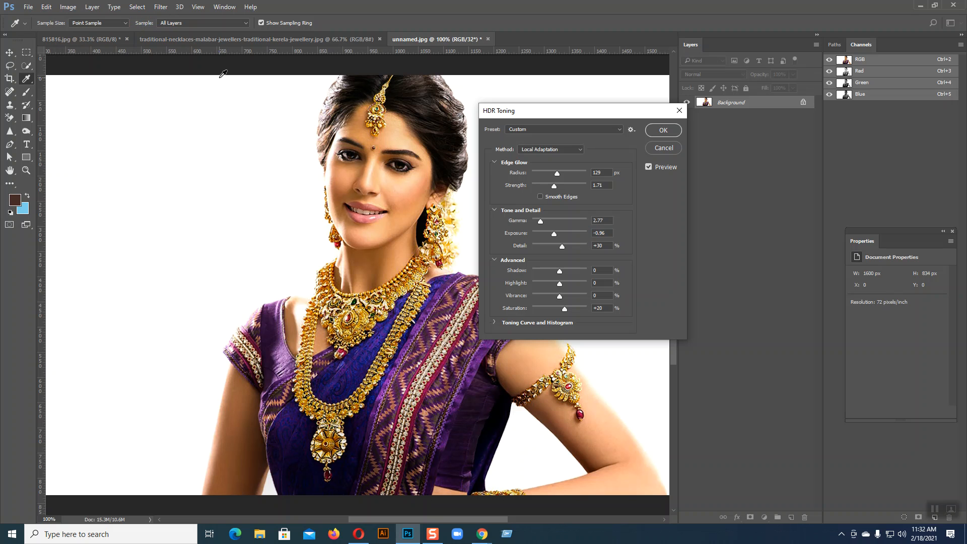
pyautogui.moveTo(541, 220); pyautogui.dragTo(560, 248)
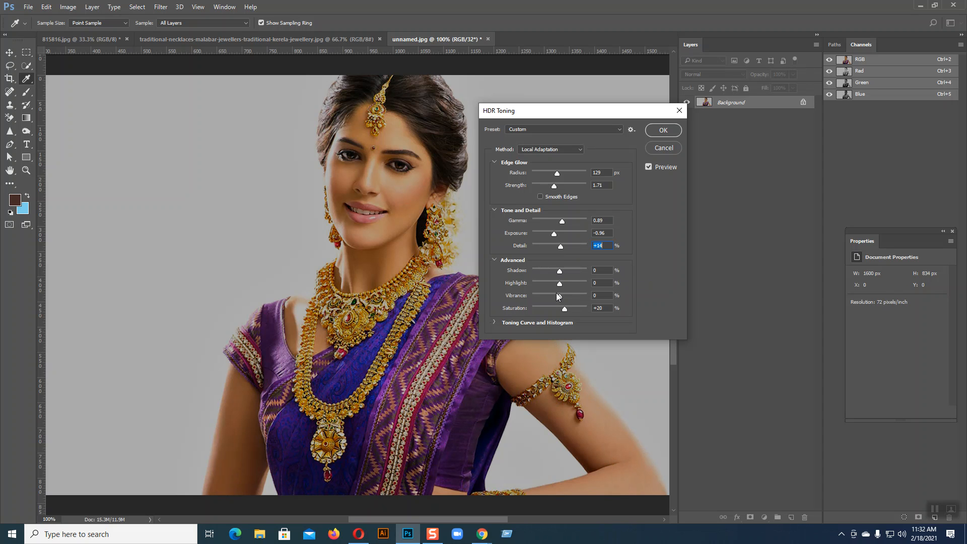
pyautogui.moveTo(559, 271); pyautogui.dragTo(567, 312)
pyautogui.click(657, 150)
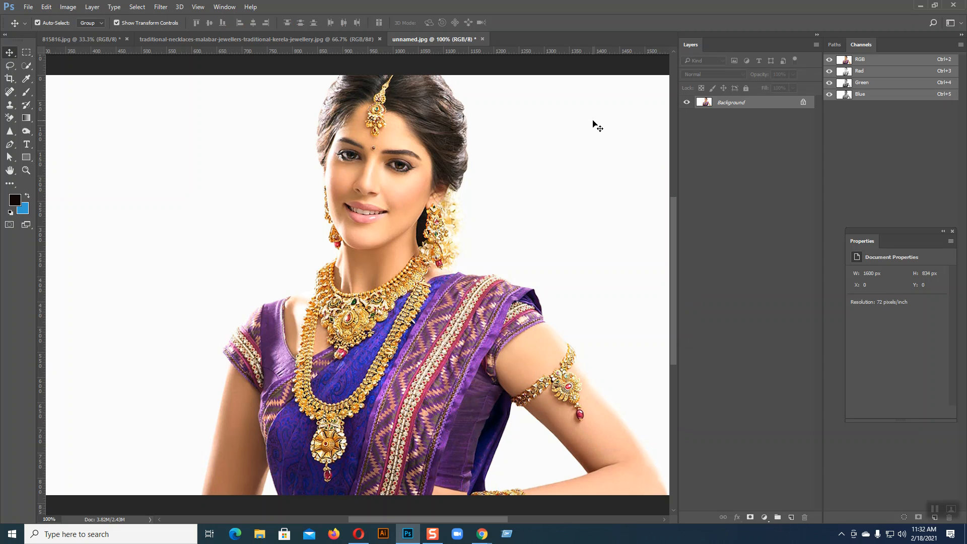
pyautogui.click(68, 6)
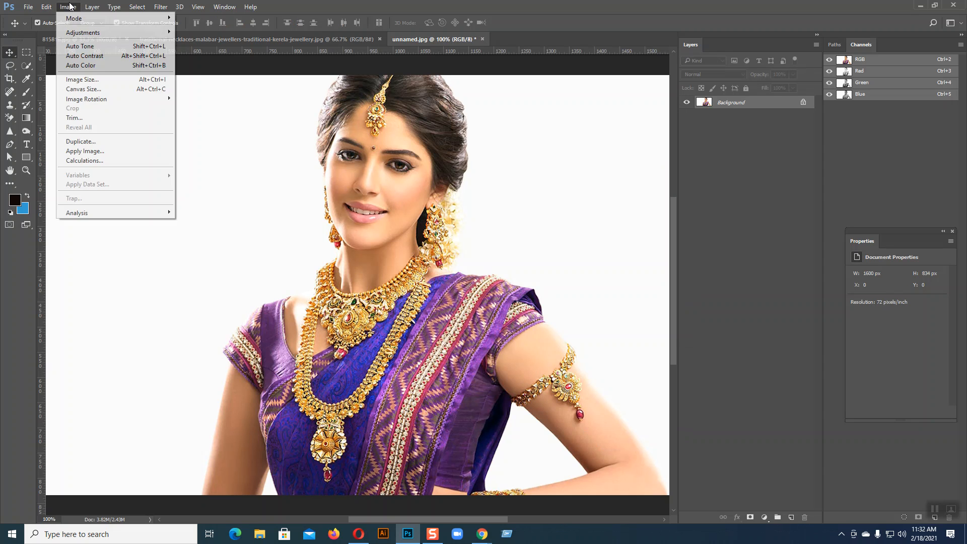
pyautogui.moveTo(82, 32)
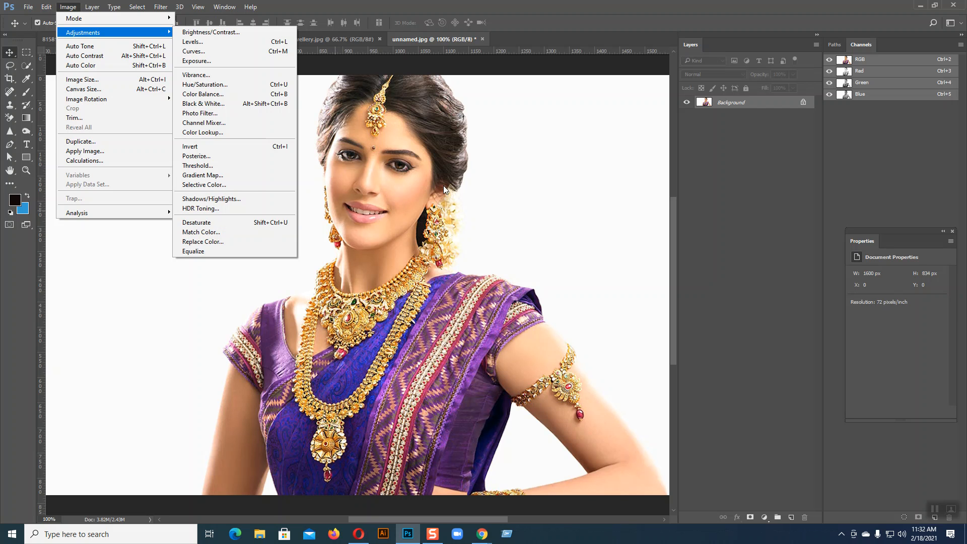
pyautogui.click(487, 162)
# Try selecting the gold necklaces in 815816.jpg with the Quick Selection tool, and clear the selection.
pyautogui.click(98, 39)
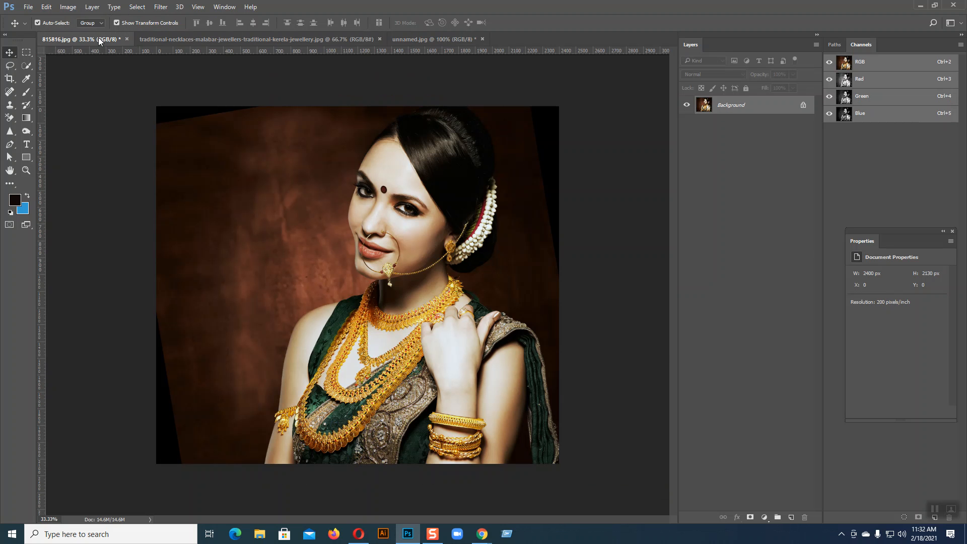
pyautogui.hotkey('ctrl', '+')
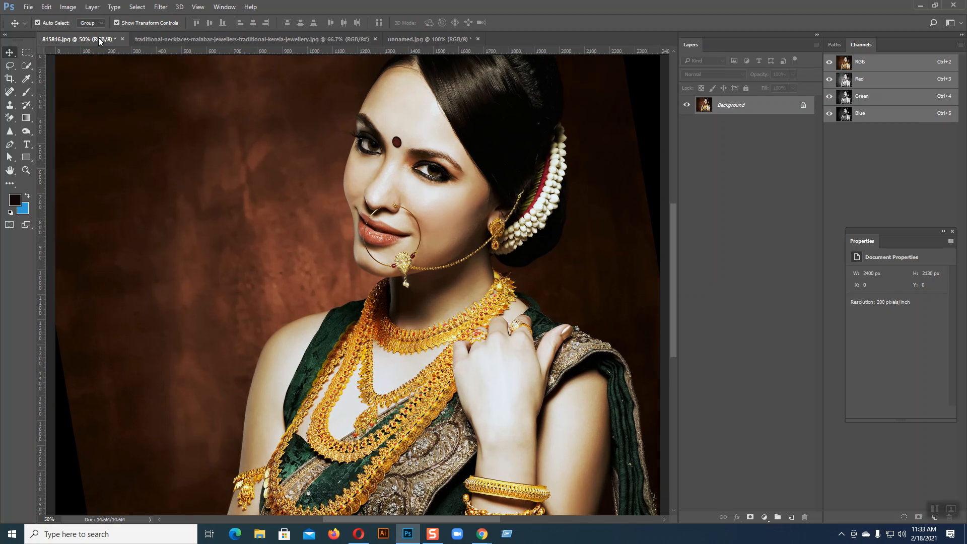
pyautogui.moveTo(445, 193); pyautogui.dragTo(334, 108)
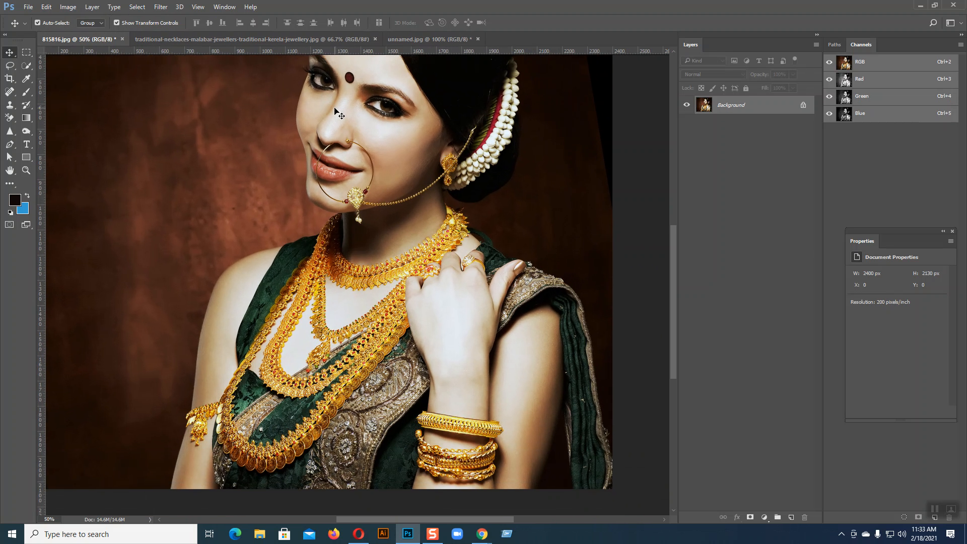
pyautogui.click(28, 66)
pyautogui.moveTo(330, 214)
pyautogui.mouseDown()
pyautogui.moveTo(332, 258)
pyautogui.moveTo(342, 268)
pyautogui.moveTo(474, 256)
pyautogui.mouseUp()
pyautogui.click(44, 23)
pyautogui.moveTo(459, 214)
pyautogui.mouseDown()
pyautogui.moveTo(426, 260)
pyautogui.moveTo(363, 267)
pyautogui.moveTo(328, 252)
pyautogui.moveTo(312, 264)
pyautogui.moveTo(278, 310)
pyautogui.moveTo(288, 358)
pyautogui.moveTo(327, 383)
pyautogui.moveTo(372, 364)
pyautogui.moveTo(436, 270)
pyautogui.mouseUp()
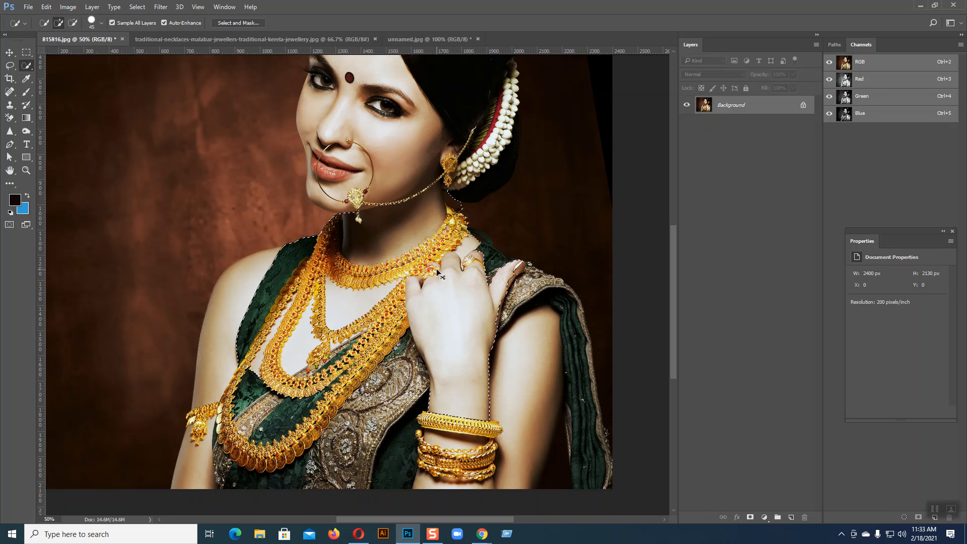
pyautogui.hotkey('ctrl', 'd')
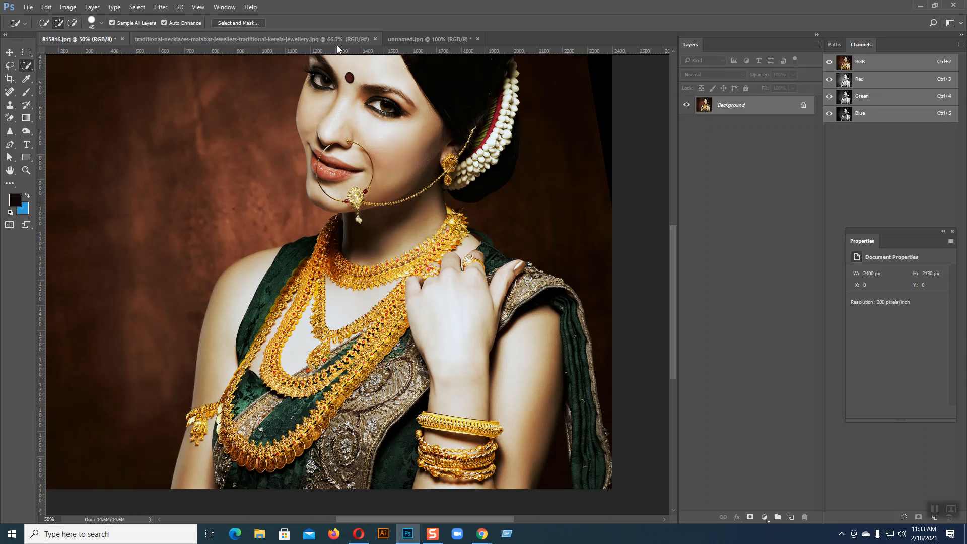
# In unnamed.jpg, select the choker necklace with a 15 px Quick Selection brush and exclude the neck skin from the selection.
pyautogui.click(424, 38)
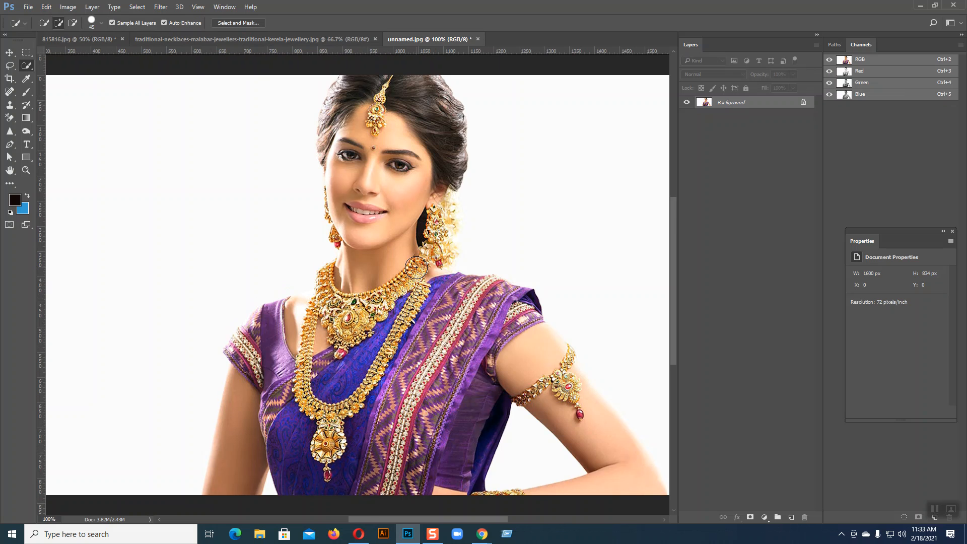
pyautogui.hotkey('ctrl', '+')
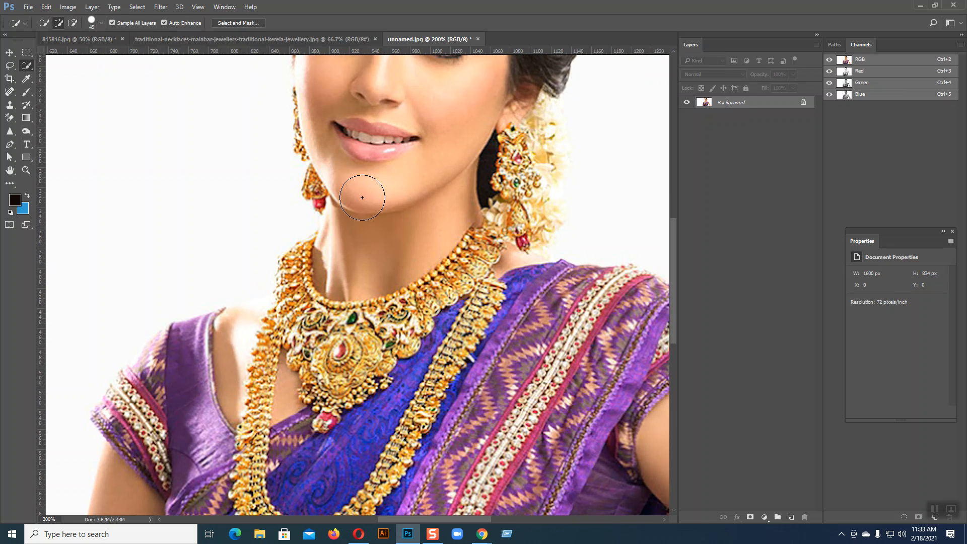
pyautogui.press('[')
pyautogui.press('[')
pyautogui.press('[')
pyautogui.press('[')
pyautogui.press('[')
pyautogui.press('[')
pyautogui.moveTo(481, 239)
pyautogui.mouseDown()
pyautogui.moveTo(438, 289)
pyautogui.moveTo(399, 311)
pyautogui.moveTo(326, 417)
pyautogui.moveTo(297, 322)
pyautogui.moveTo(294, 250)
pyautogui.moveTo(285, 285)
pyautogui.moveTo(285, 270)
pyautogui.moveTo(325, 245)
pyautogui.mouseUp()
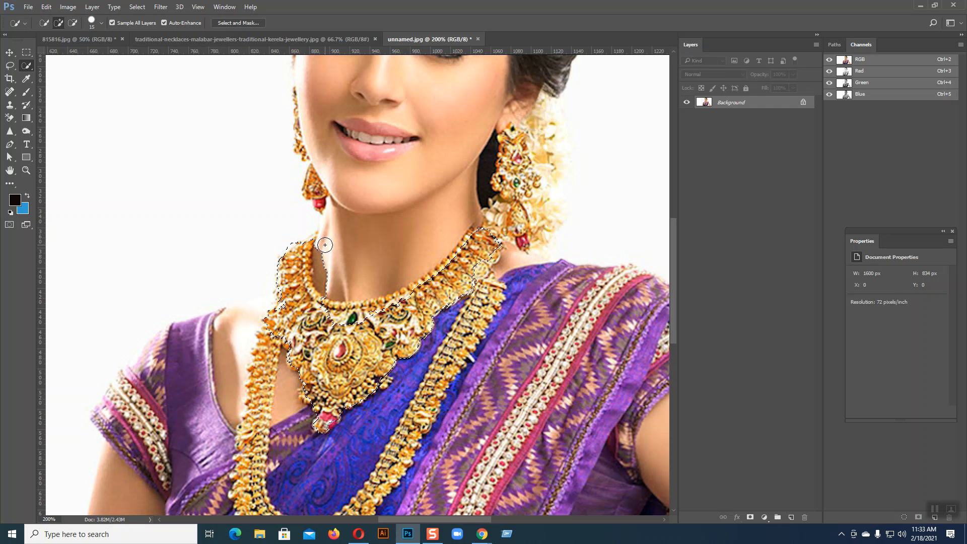
pyautogui.press('alt')
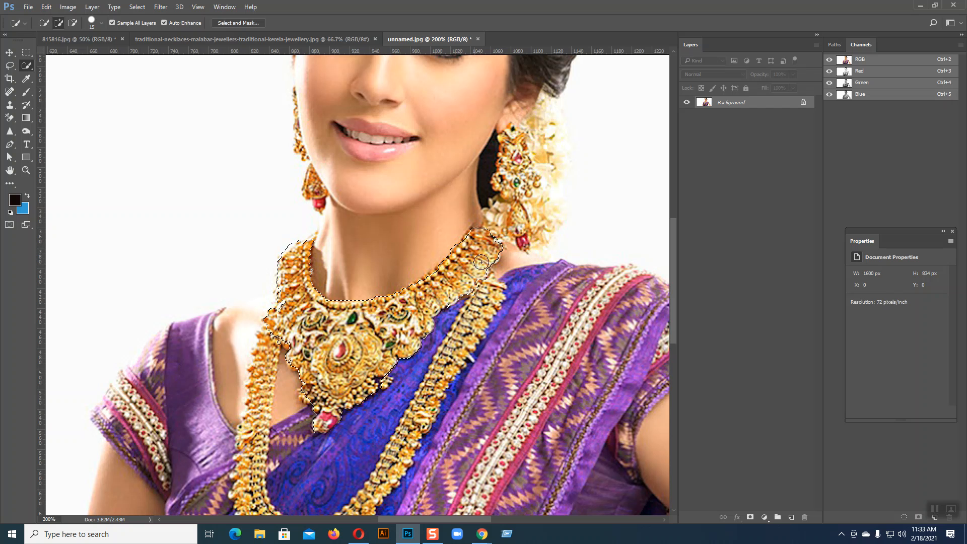
# Extend the selection along the choker's ends and the long necklace's upper strand, and subtract the skin between the necklaces.
pyautogui.moveTo(485, 258); pyautogui.dragTo(473, 278)
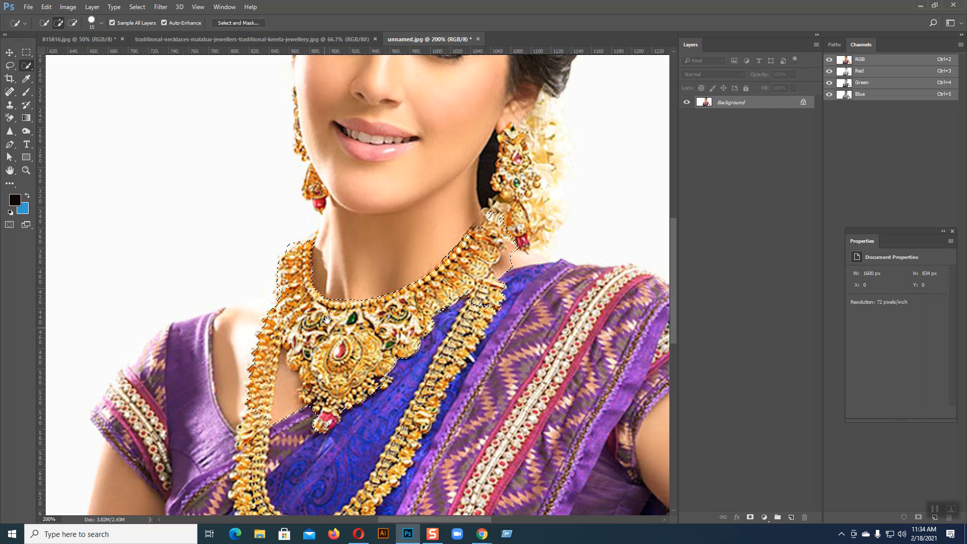
pyautogui.moveTo(322, 330); pyautogui.dragTo(336, 267)
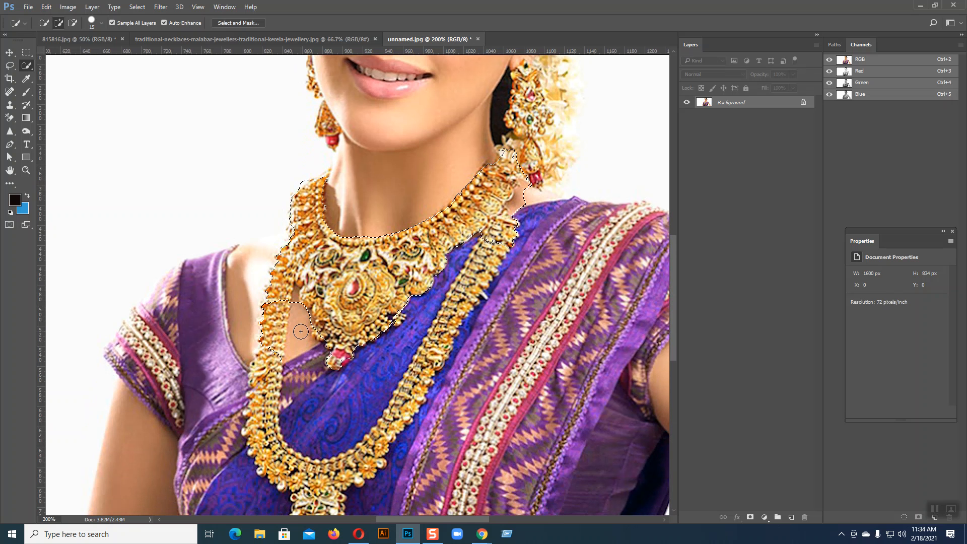
pyautogui.press('[')
pyautogui.press('[')
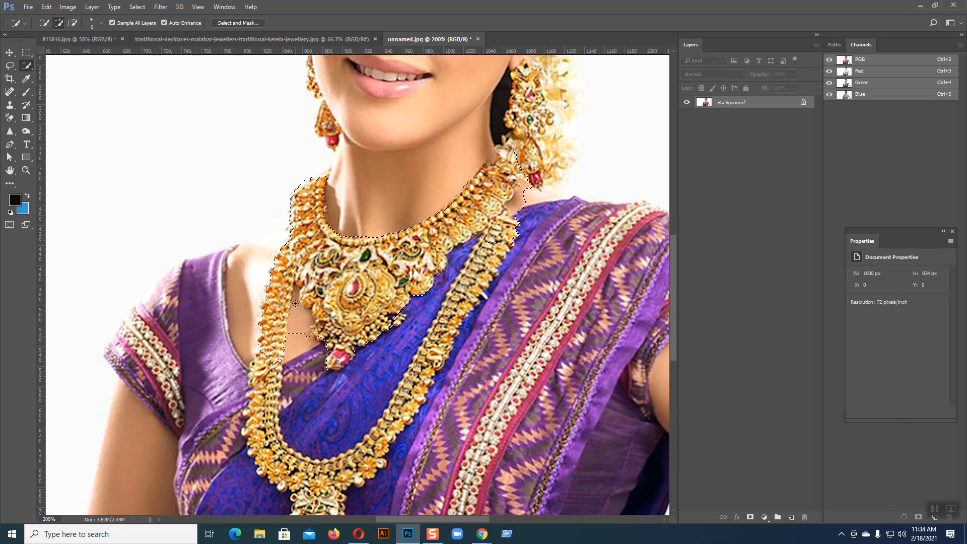
pyautogui.keyDown('alt'); pyautogui.moveTo(297, 342); pyautogui.dragTo(296, 290); pyautogui.keyUp('alt')
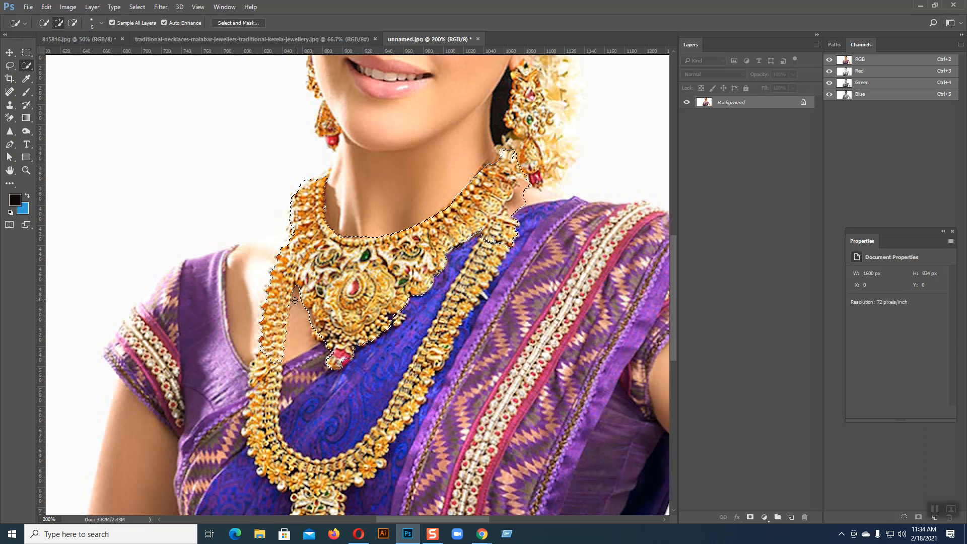
# Add the long necklace's lower curve and its hanging pendant to the selection, keeping the saree fabric out.
pyautogui.press('alt')
pyautogui.moveTo(265, 368)
pyautogui.mouseDown()
pyautogui.moveTo(270, 460)
pyautogui.moveTo(328, 483)
pyautogui.mouseUp()
pyautogui.moveTo(368, 375); pyautogui.dragTo(393, 260)
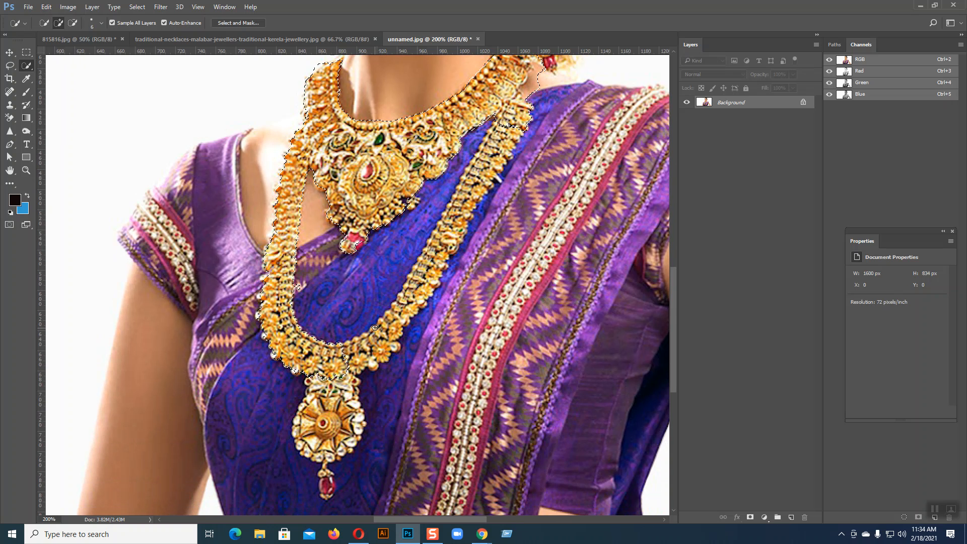
pyautogui.press('alt')
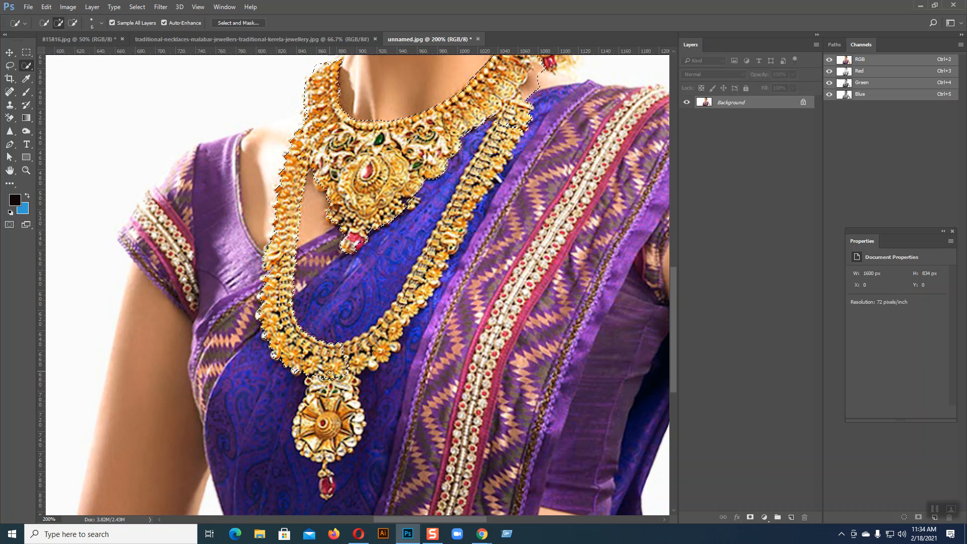
pyautogui.click(323, 419)
pyautogui.moveTo(324, 419); pyautogui.dragTo(325, 489)
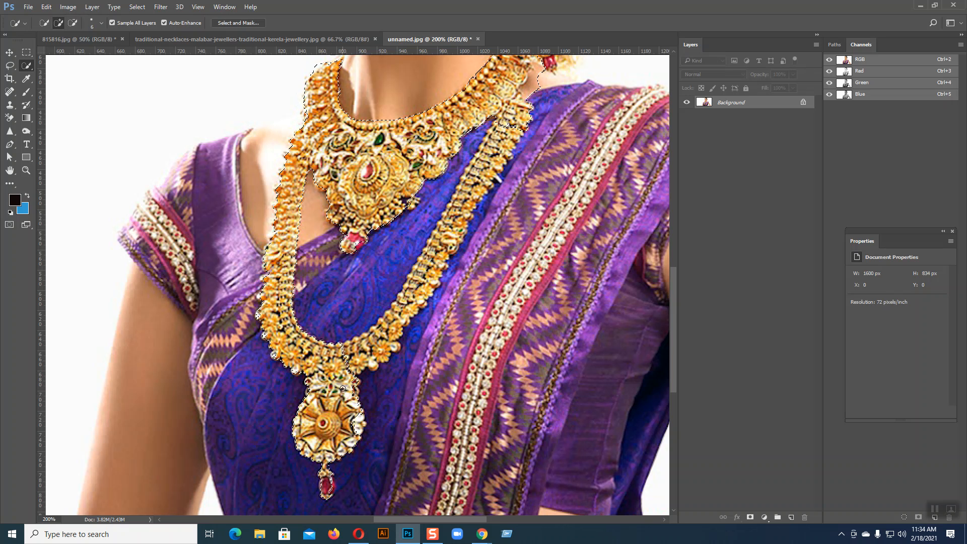
# Add the long necklace's strand over the purple saree to the selection and subtract the skin patch near the shoulder.
pyautogui.press('alt')
pyautogui.moveTo(349, 375)
pyautogui.mouseDown()
pyautogui.moveTo(380, 341)
pyautogui.moveTo(416, 293)
pyautogui.moveTo(499, 150)
pyautogui.moveTo(520, 201)
pyautogui.moveTo(496, 297)
pyautogui.mouseUp()
pyautogui.press('alt')
pyautogui.moveTo(503, 201)
pyautogui.mouseDown()
pyautogui.moveTo(488, 224)
pyautogui.moveTo(501, 222)
pyautogui.mouseUp()
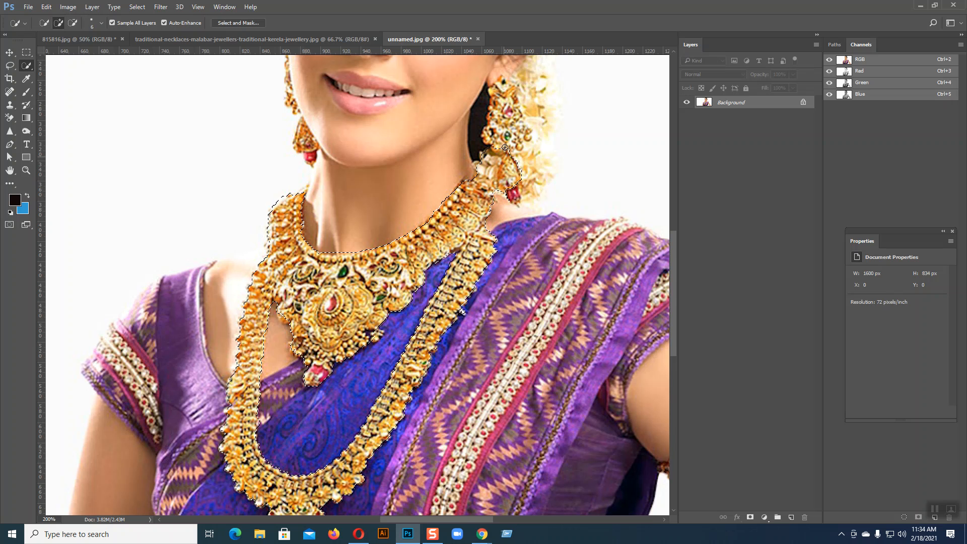
# Add the gold earring beside the hair flowers to the jewellery selection.
pyautogui.moveTo(505, 121); pyautogui.dragTo(501, 81)
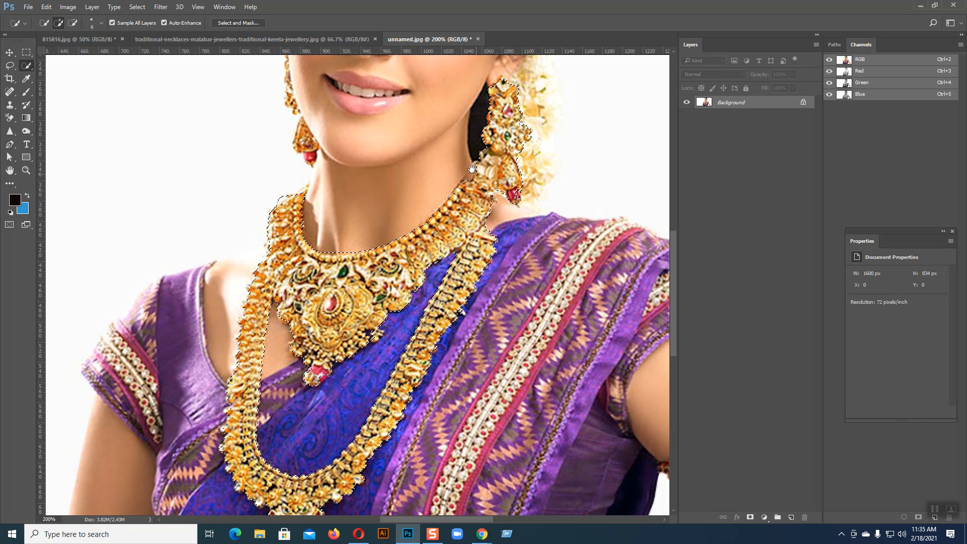
pyautogui.scroll(3, 307, 153)
pyautogui.hscroll(-1, 307, 153)
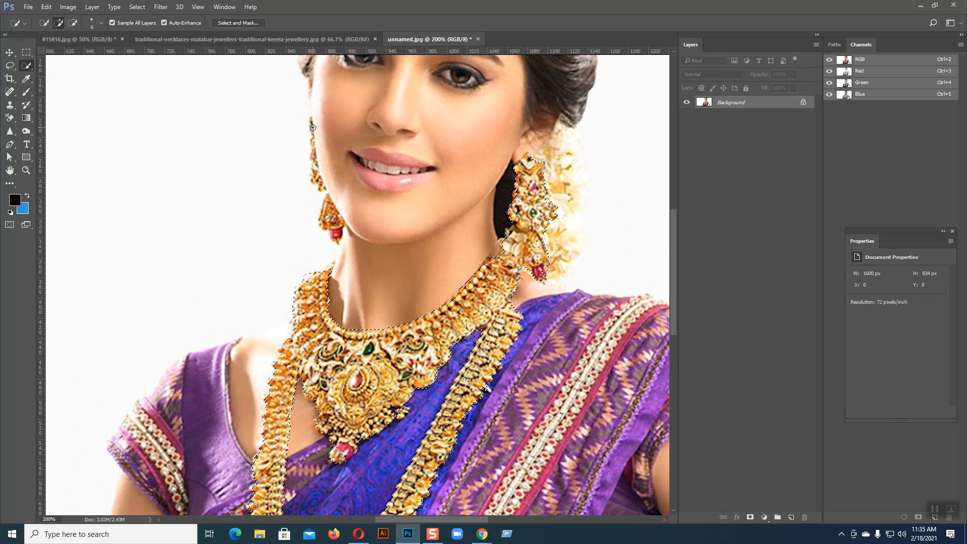
# Add the gold earring beside the cheek to the jewellery selection and subtract the cheek skin caught with it.
pyautogui.moveTo(312, 127); pyautogui.dragTo(329, 207)
pyautogui.press('alt')
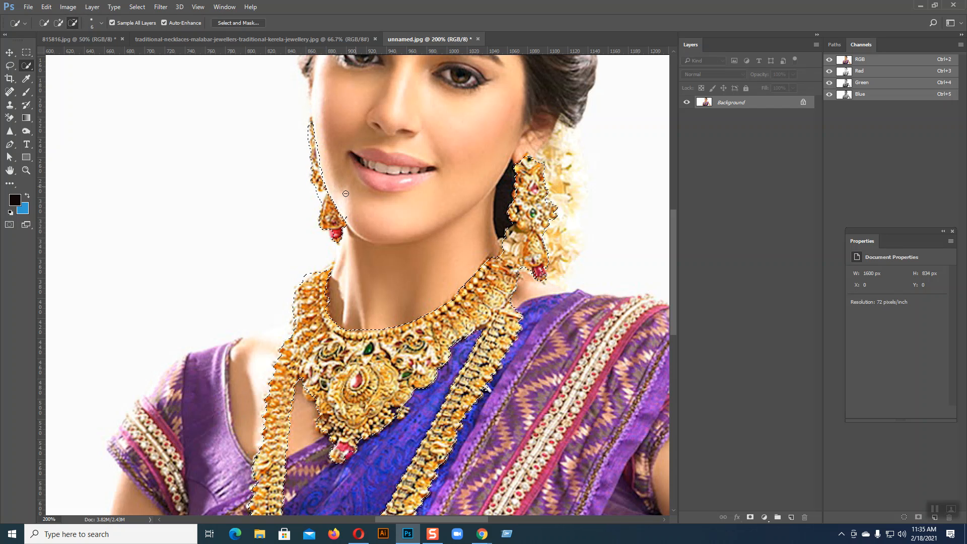
pyautogui.keyDown('alt'); pyautogui.click(320, 196); pyautogui.keyUp('alt')
pyautogui.press('alt')
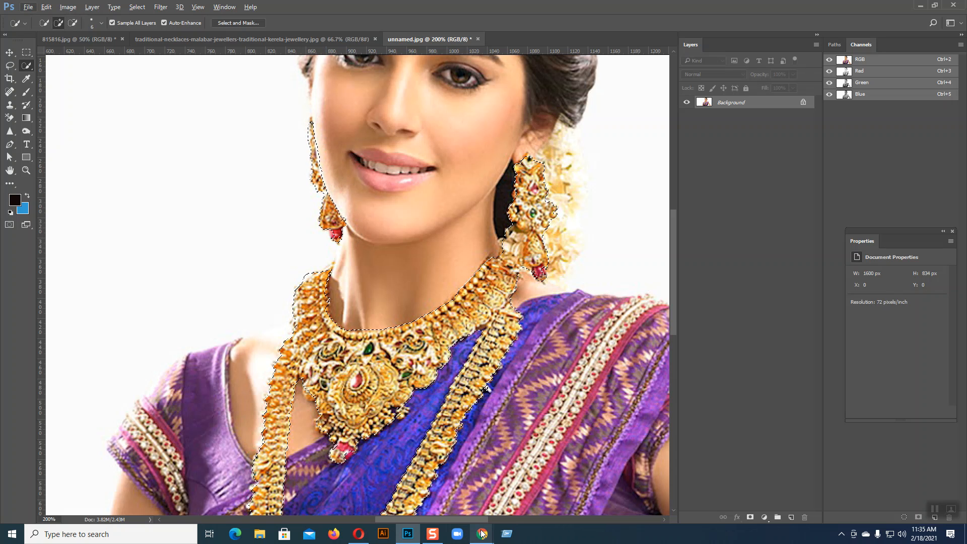
# Switch to the Google Meet call in Chrome, toggle the microphone, and return to Photoshop.
pyautogui.moveTo(482, 534)
pyautogui.click(442, 506)
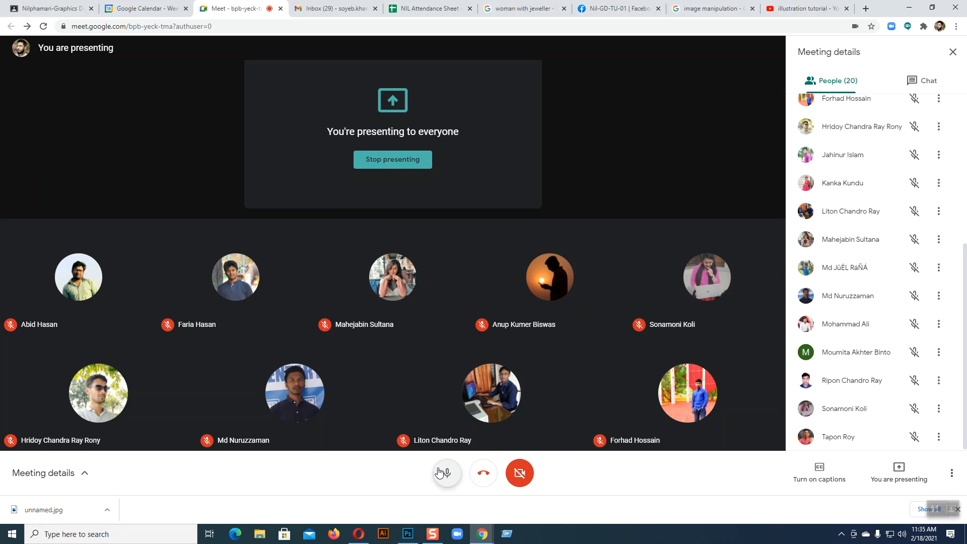
pyautogui.click(439, 473)
pyautogui.hotkey('alt', 'Tab')
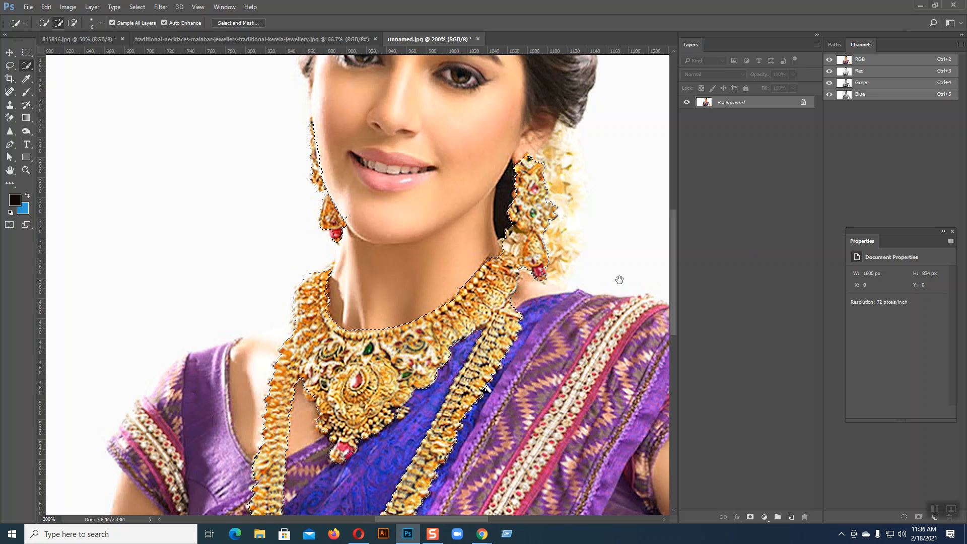
# Add the gold armlet on the upper arm, including its flower centrepiece and hanging red bead, to the jewellery selection.
pyautogui.moveTo(607, 283); pyautogui.dragTo(410, 110)
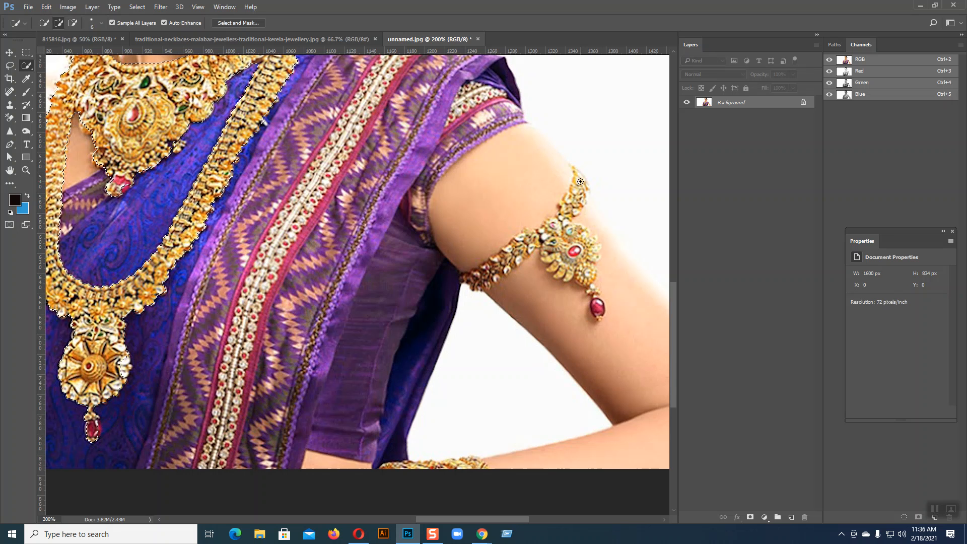
pyautogui.moveTo(580, 181)
pyautogui.mouseDown()
pyautogui.moveTo(561, 225)
pyautogui.moveTo(595, 248)
pyautogui.moveTo(587, 278)
pyautogui.moveTo(602, 319)
pyautogui.mouseUp()
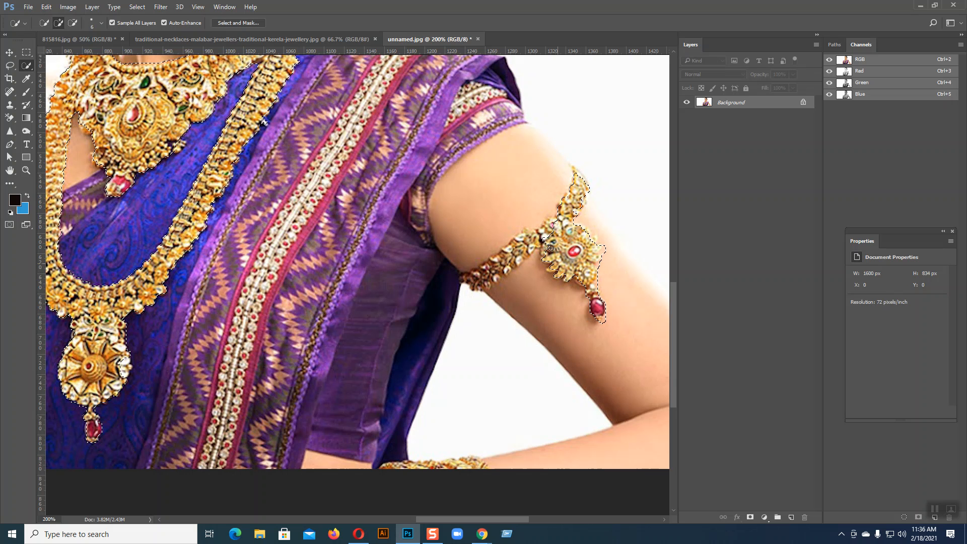
pyautogui.moveTo(550, 229); pyautogui.dragTo(468, 278)
pyautogui.click(578, 175)
pyautogui.hotkey('ctrl', 'd')
pyautogui.hotkey('ctrl', '-')
pyautogui.hotkey('ctrl', '-')
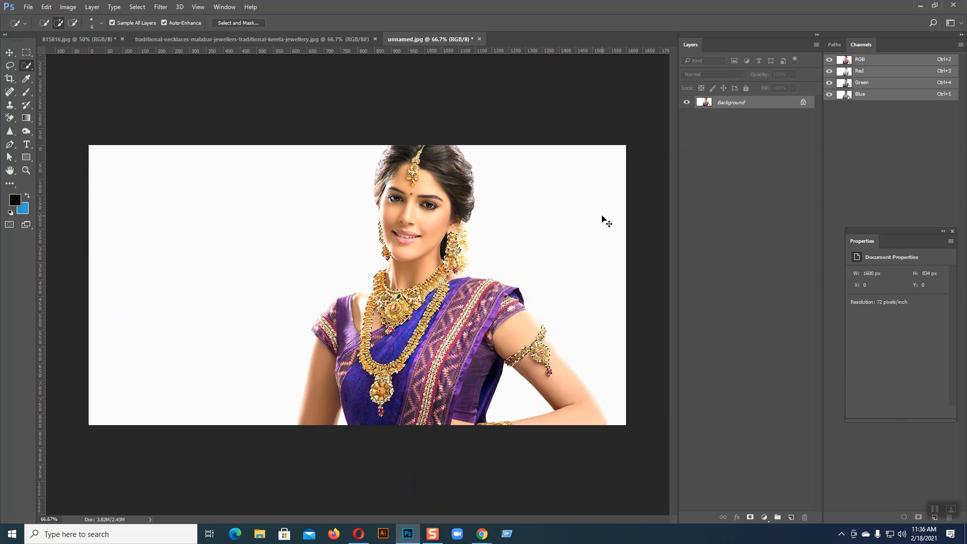
# Invert the jewellery selection, desaturate everything outside the gold jewellery, and deselect.
pyautogui.hotkey('ctrl', '+')
pyautogui.moveTo(553, 204); pyautogui.dragTo(506, 309)
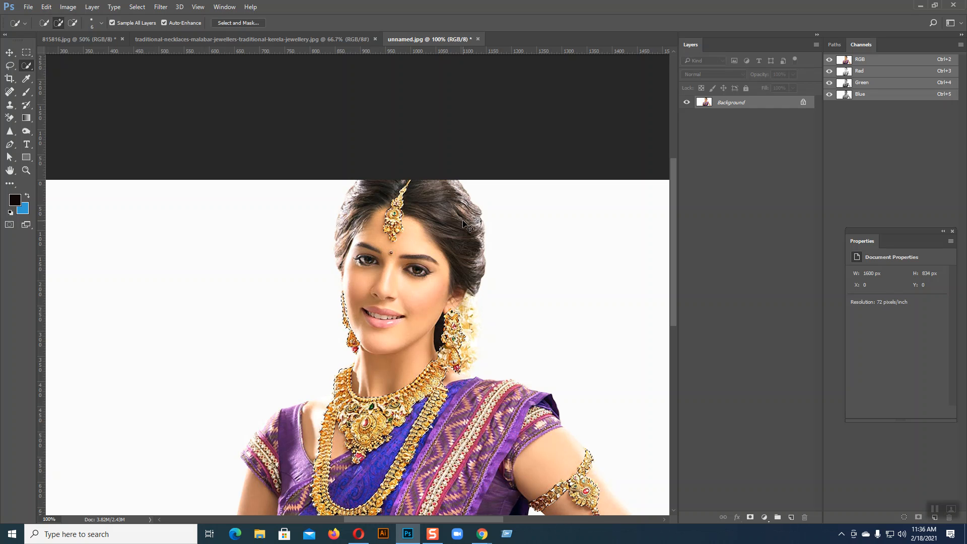
pyautogui.hotkey('ctrl', '-')
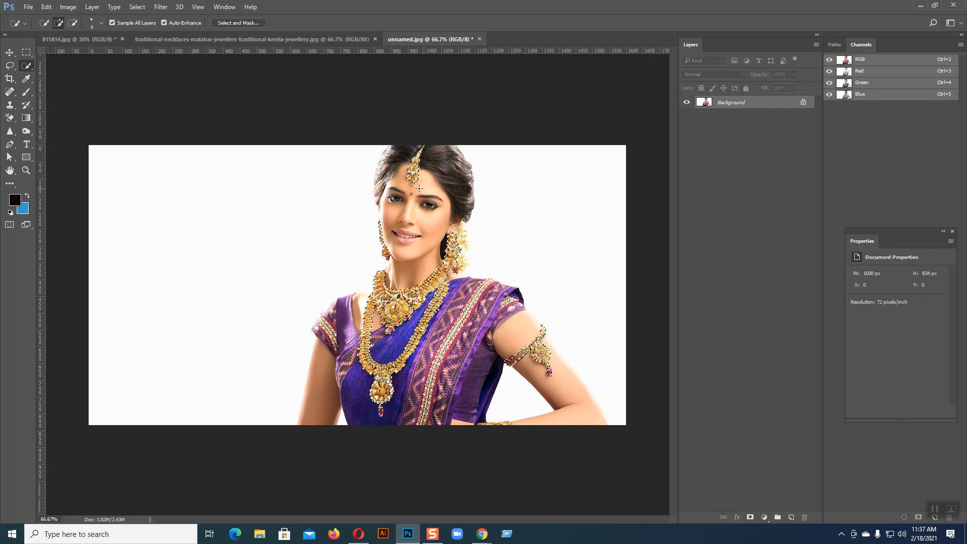
pyautogui.click(136, 8)
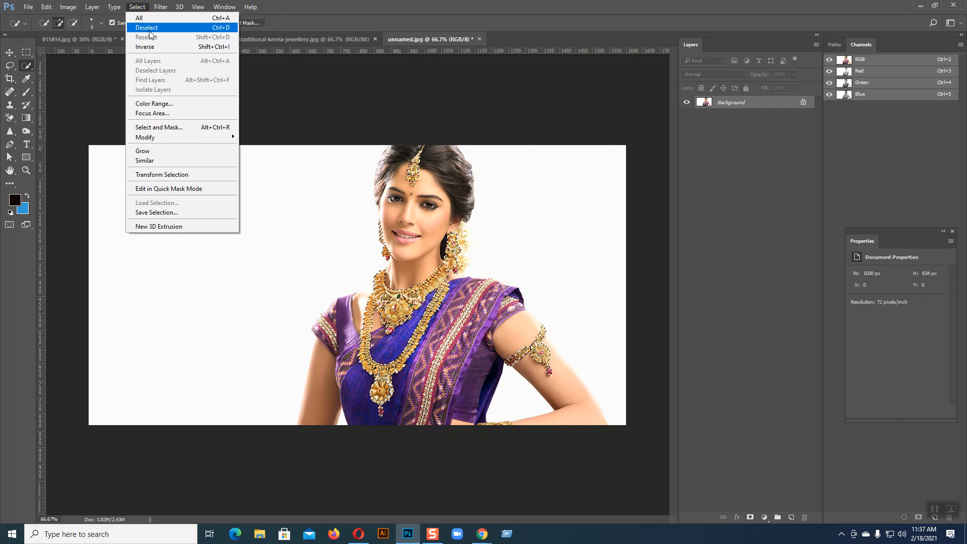
pyautogui.click(149, 49)
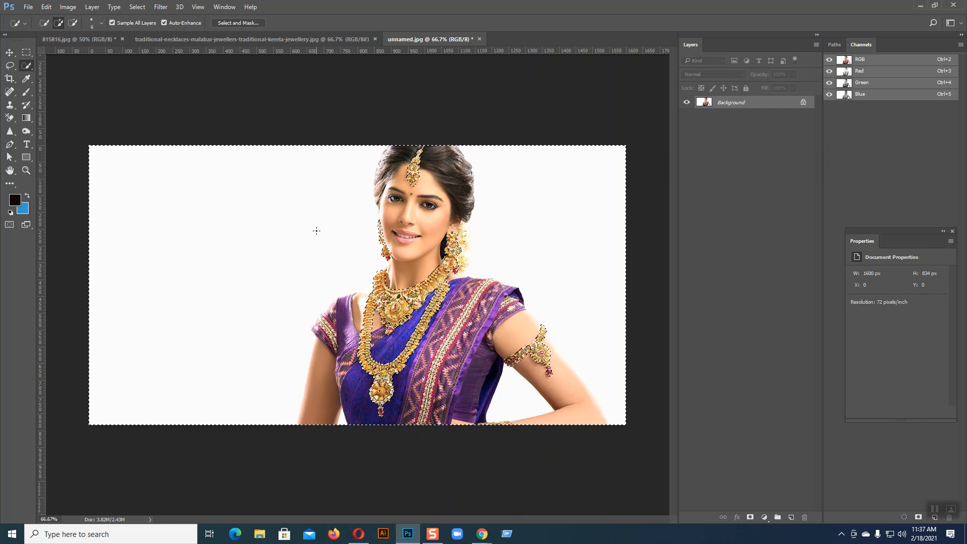
pyautogui.click(63, 8)
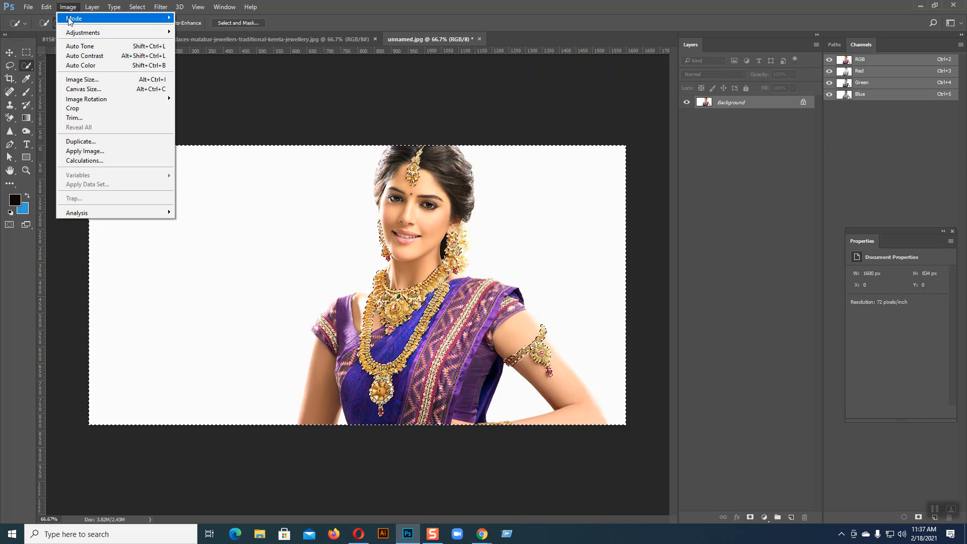
pyautogui.moveTo(103, 33)
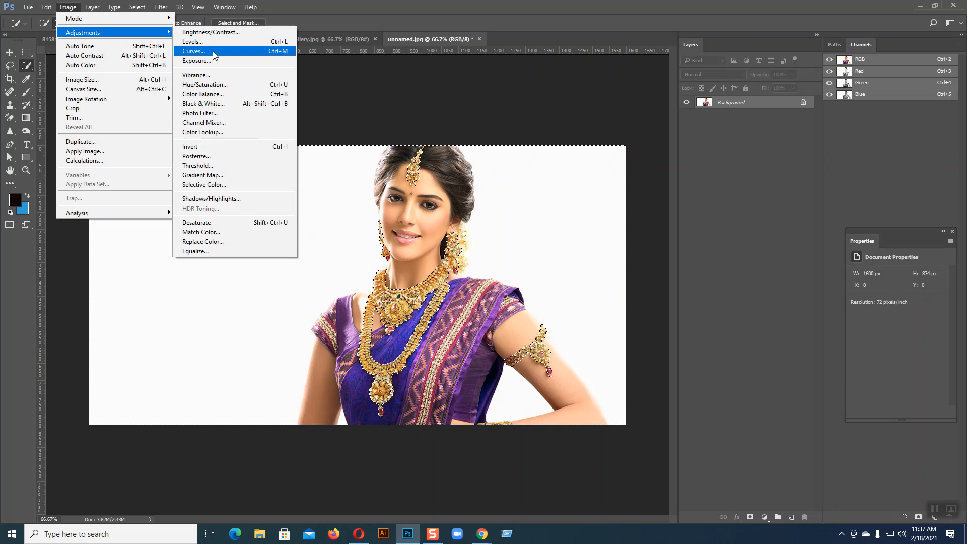
pyautogui.click(206, 223)
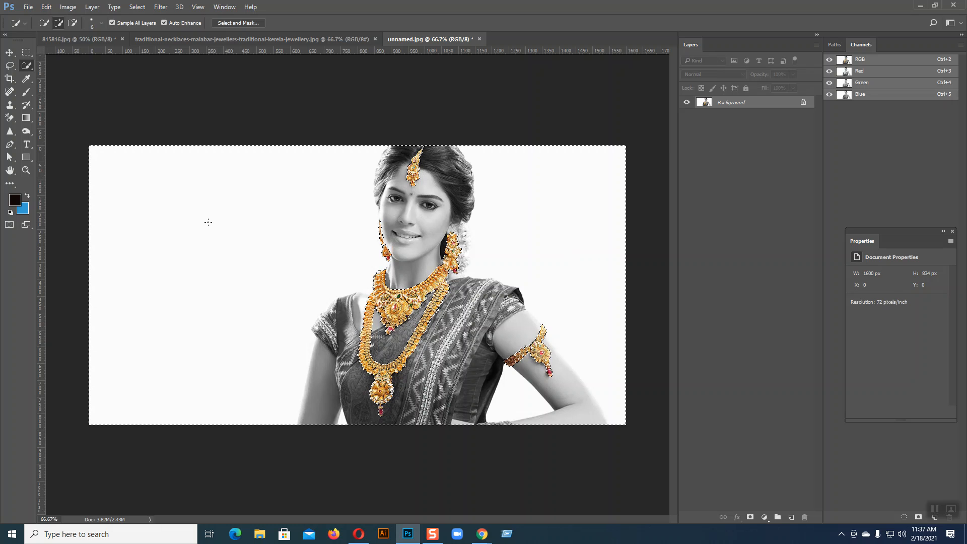
pyautogui.hotkey('ctrl', 'd')
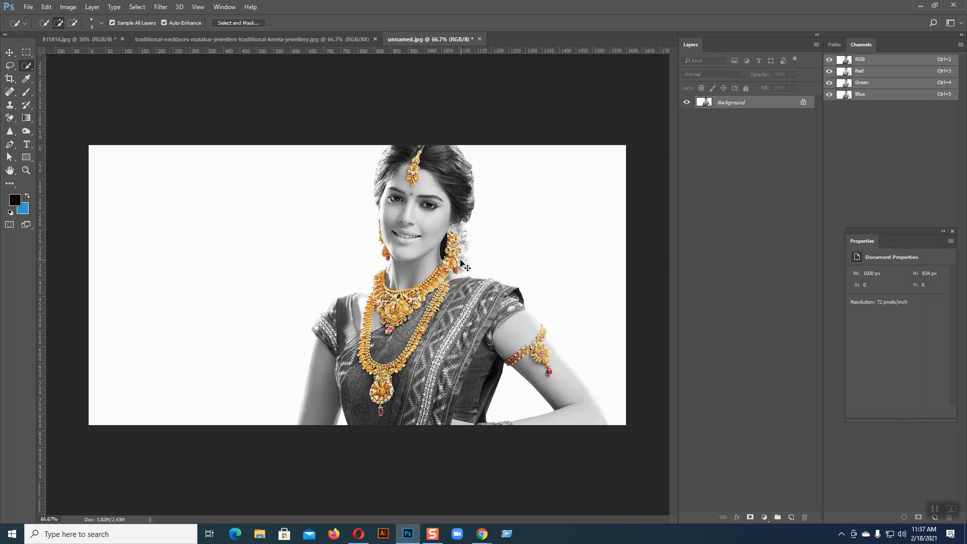
# In the traditional-necklaces image, enlarge the Quick Selection brush to 60 and select the whole woman with her hair flowers.
pyautogui.click(248, 39)
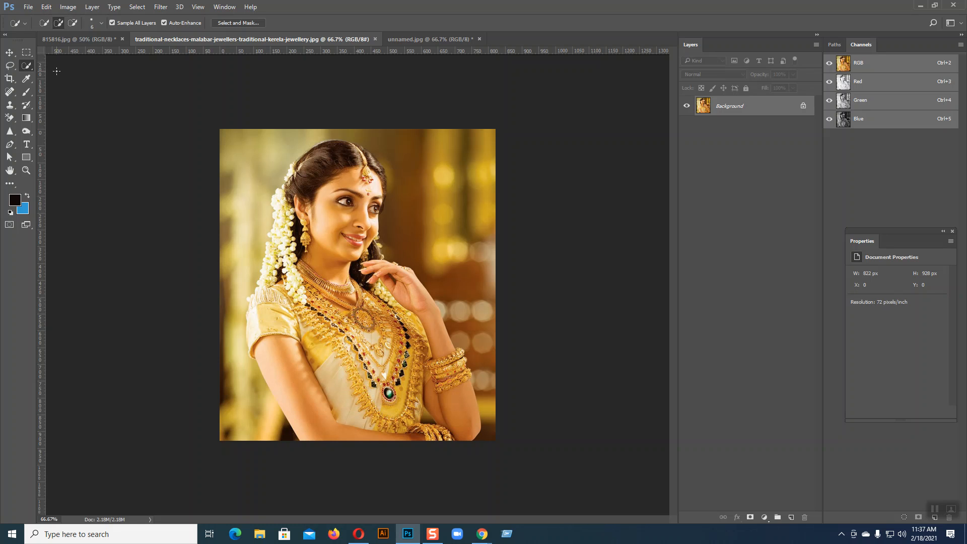
pyautogui.press(']')
pyautogui.press(']')
pyautogui.press(']')
pyautogui.press(']')
pyautogui.press(']')
pyautogui.press(']')
pyautogui.press(']')
pyautogui.press(']')
pyautogui.moveTo(327, 210)
pyautogui.mouseDown()
pyautogui.moveTo(339, 301)
pyautogui.moveTo(375, 400)
pyautogui.moveTo(416, 437)
pyautogui.moveTo(439, 433)
pyautogui.moveTo(450, 390)
pyautogui.moveTo(438, 351)
pyautogui.moveTo(398, 287)
pyautogui.moveTo(389, 365)
pyautogui.moveTo(359, 279)
pyautogui.mouseUp()
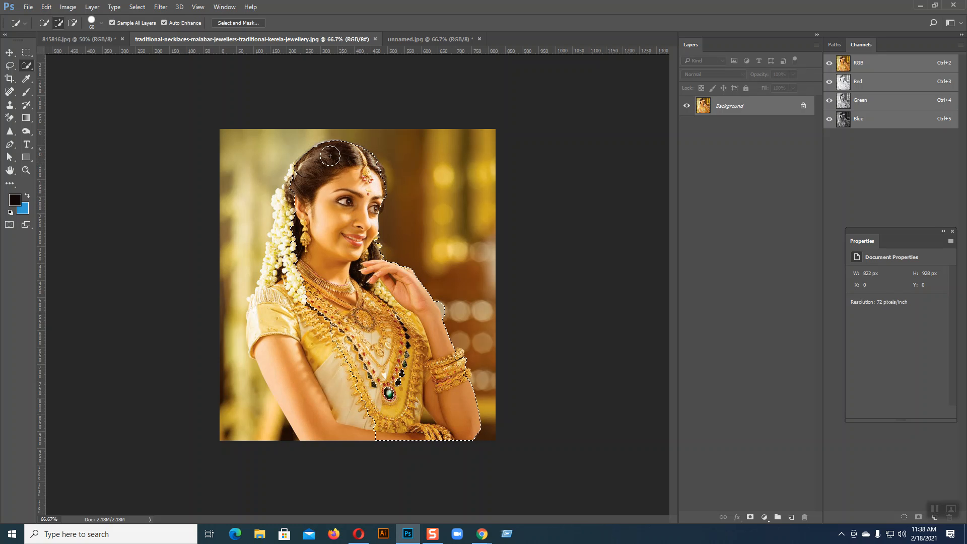
pyautogui.moveTo(293, 199)
pyautogui.mouseDown()
pyautogui.moveTo(280, 222)
pyautogui.moveTo(272, 304)
pyautogui.moveTo(295, 292)
pyautogui.moveTo(296, 314)
pyautogui.moveTo(269, 317)
pyautogui.moveTo(262, 347)
pyautogui.moveTo(298, 393)
pyautogui.mouseUp()
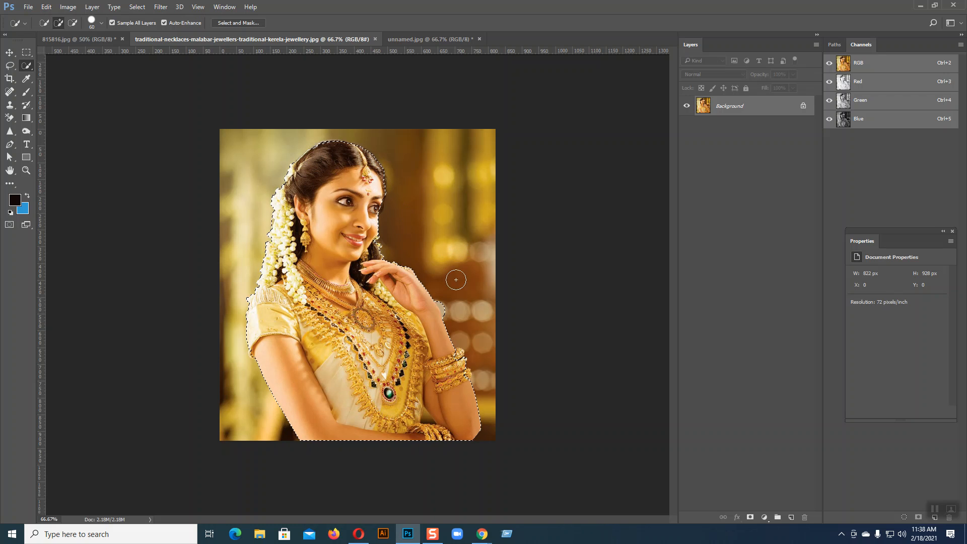
# Invert the selection to the background behind the woman, desaturate it, and deselect.
pyautogui.press('alt')
pyautogui.click(71, 8)
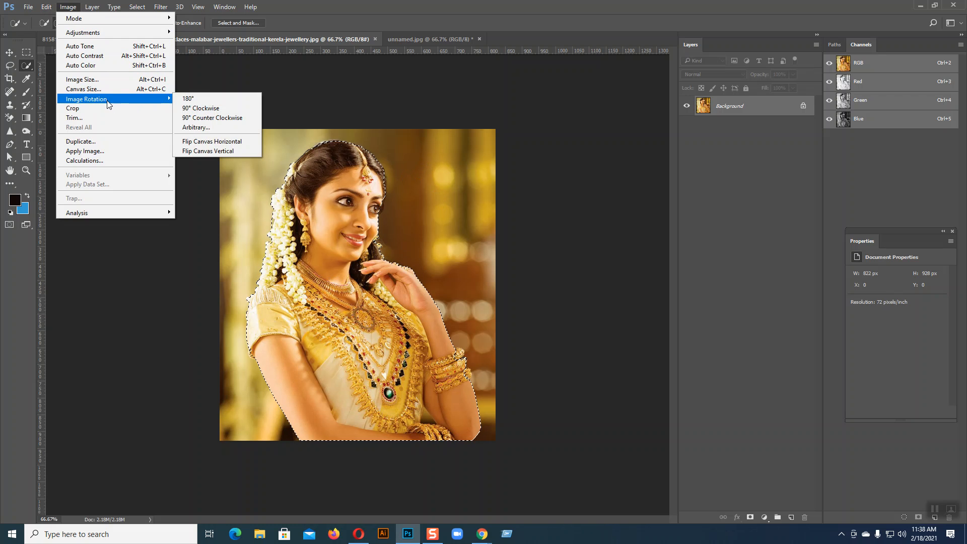
pyautogui.click(136, 8)
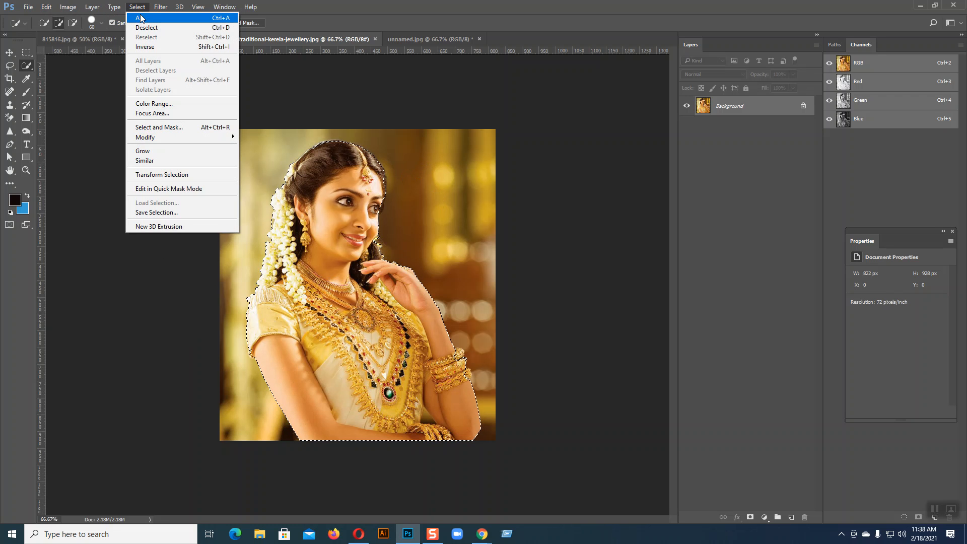
pyautogui.click(151, 47)
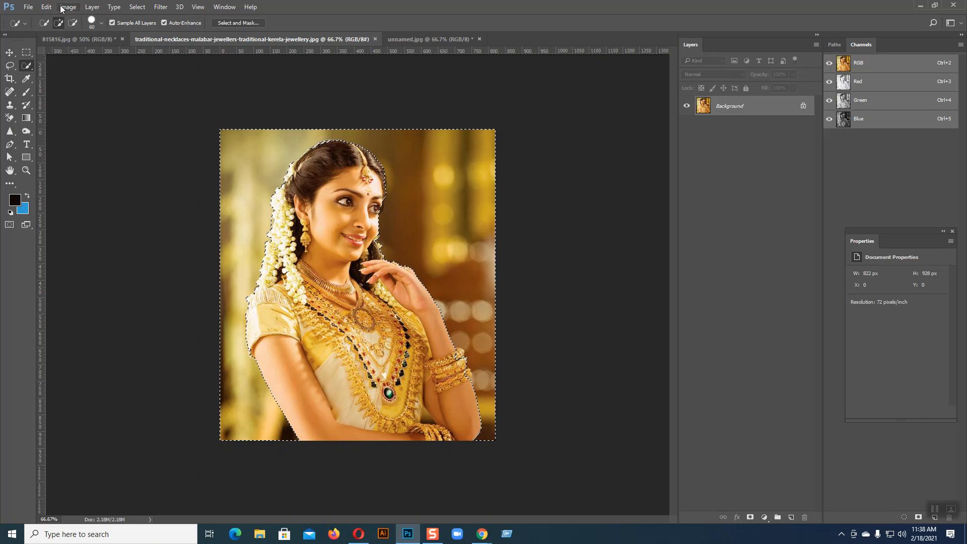
pyautogui.click(68, 7)
pyautogui.moveTo(87, 34)
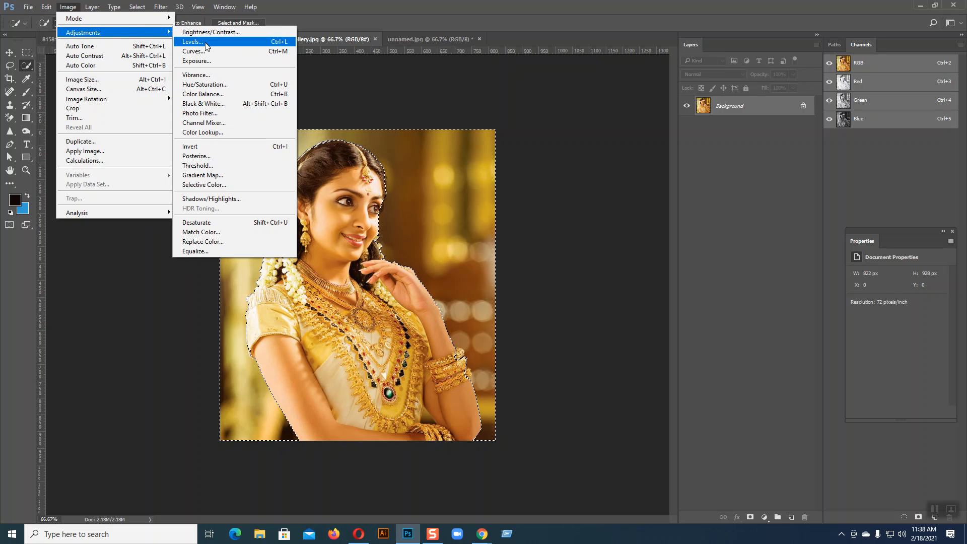
pyautogui.click(215, 223)
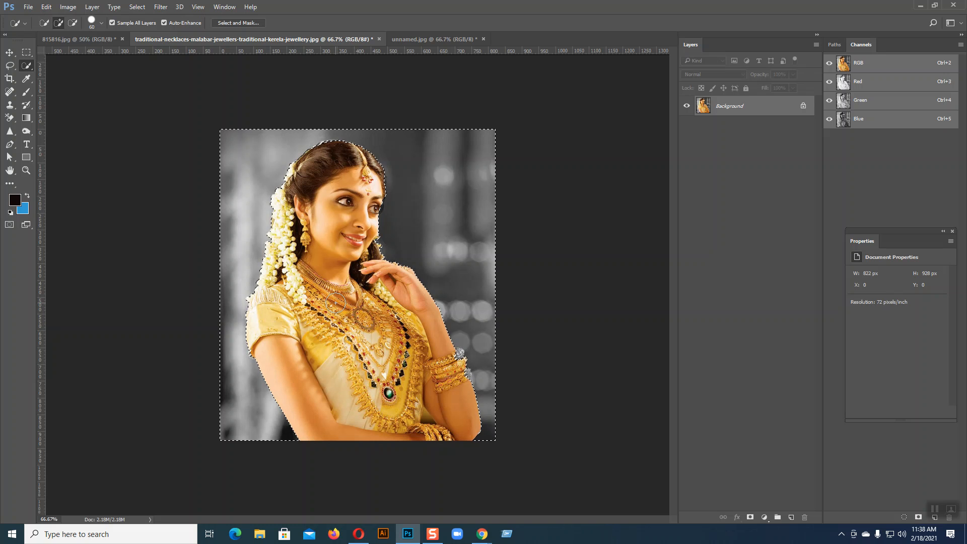
pyautogui.hotkey('ctrl', 'd')
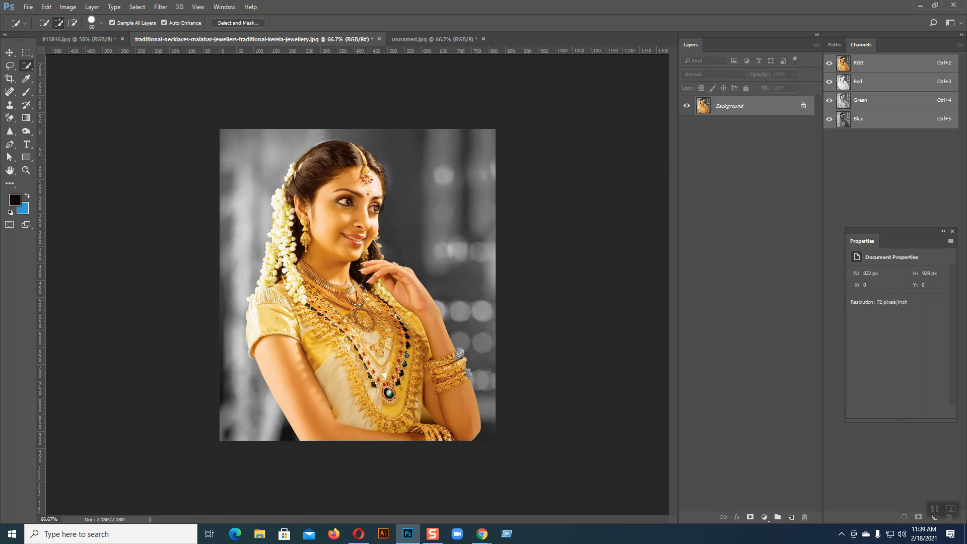
# Undo the deselection and the background desaturation, and invert the selection back to the woman.
pyautogui.hotkey('ctrl', 'alt', 'z')
pyautogui.hotkey('ctrl', 'alt', 'z')
pyautogui.hotkey('shift', 'ctrl', 'i')
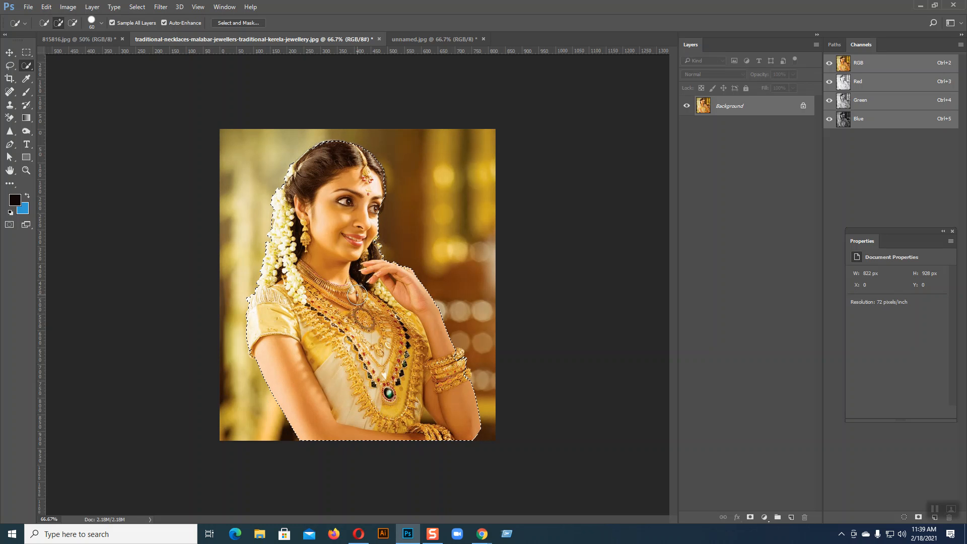
# Desaturate the selected woman against the coloured background and deselect.
pyautogui.click(68, 7)
pyautogui.moveTo(109, 32)
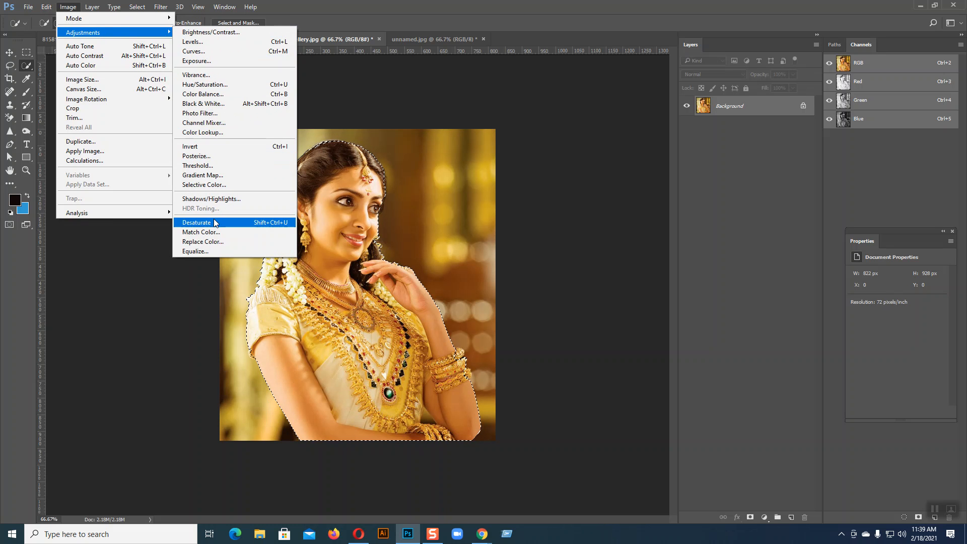
pyautogui.click(215, 222)
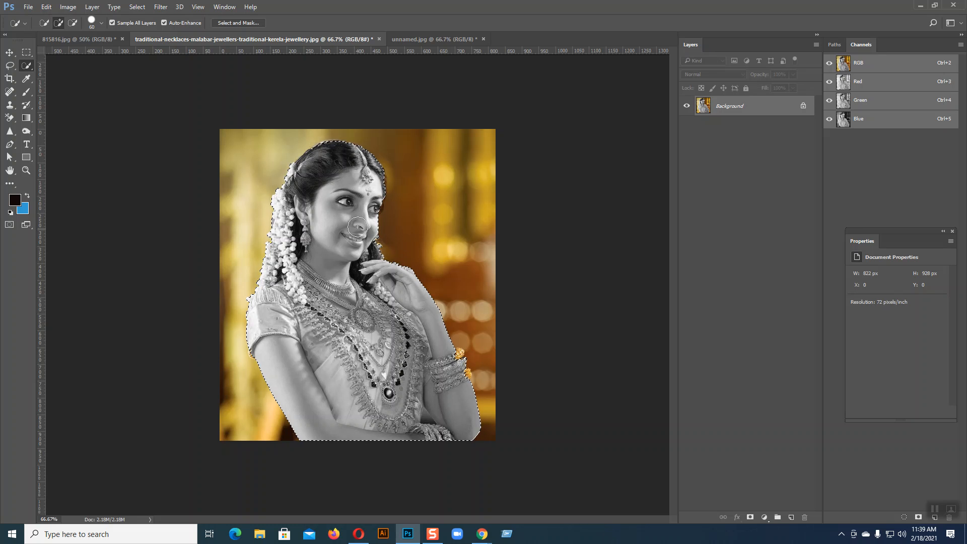
pyautogui.hotkey('ctrl', 'd')
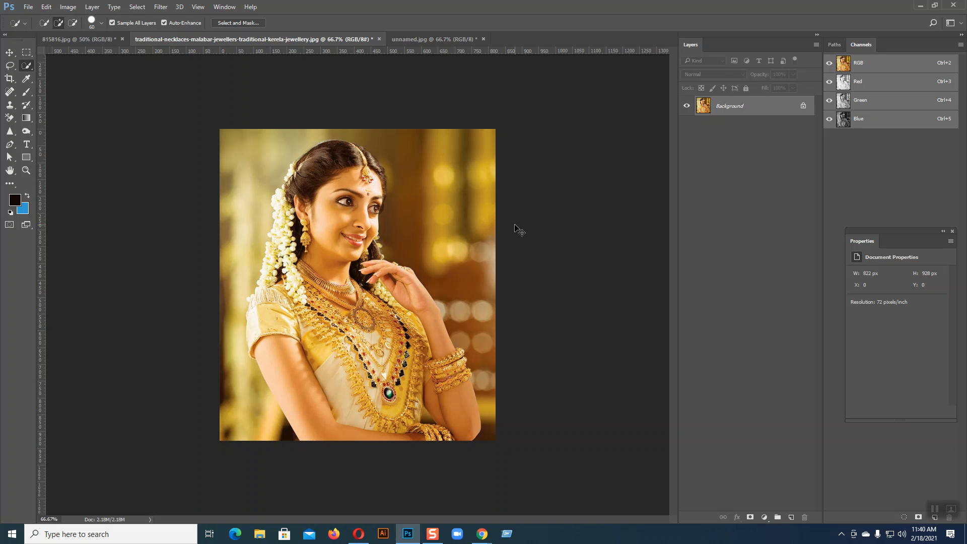
# Go back to unnamed.jpg and clear the selection around the desaturated area.
pyautogui.click(434, 39)
pyautogui.click(500, 202)
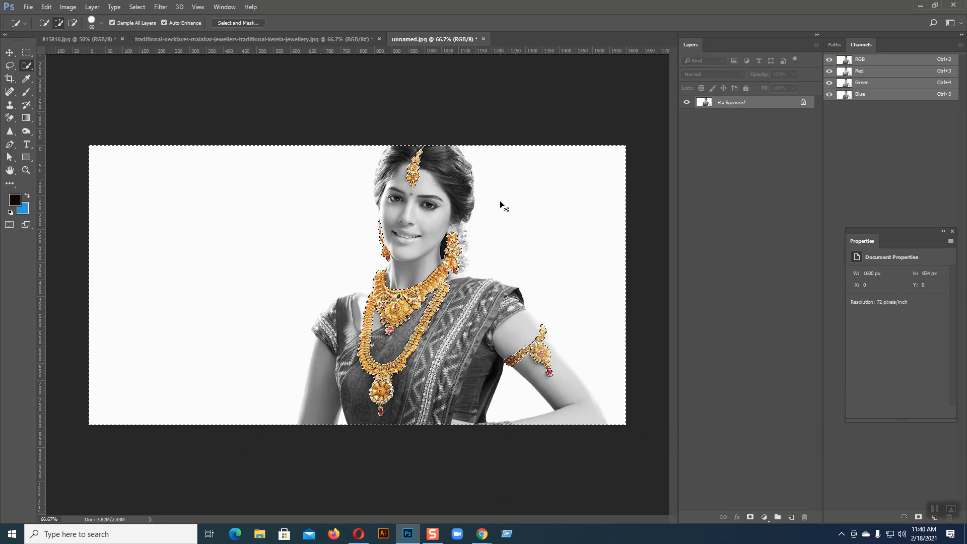
pyautogui.hotkey('ctrl', 'd')
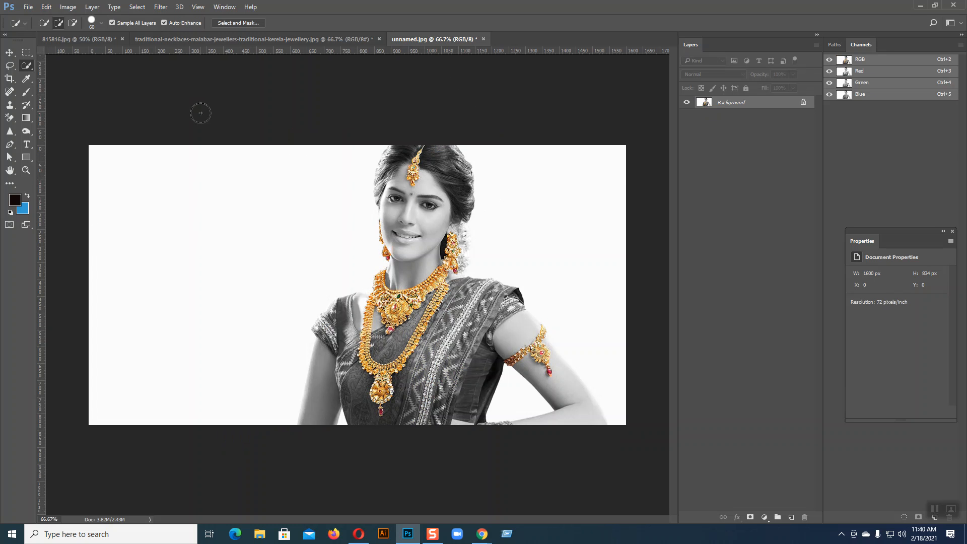
# Bring up 815816.jpg and look through the image adjustments available for it without applying one.
pyautogui.click(91, 38)
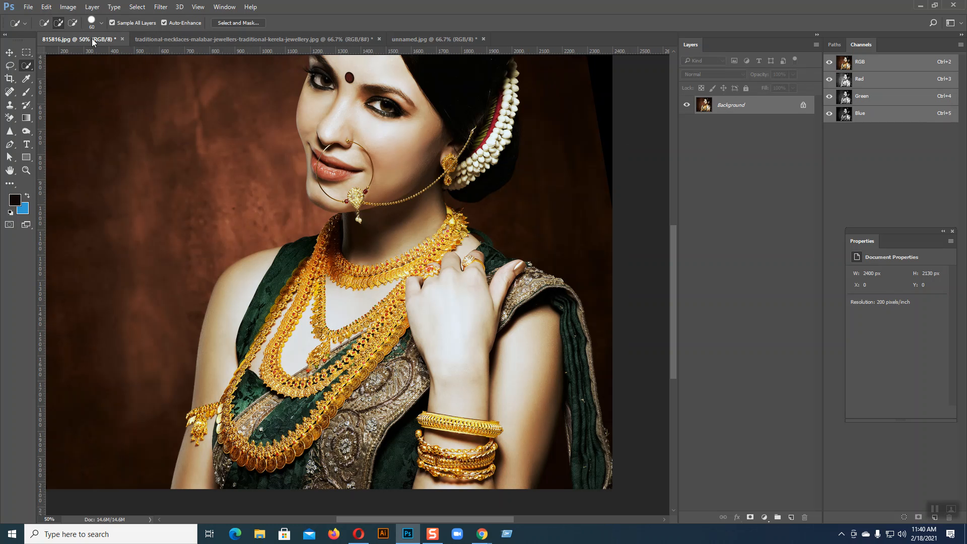
pyautogui.click(68, 6)
pyautogui.moveTo(166, 32)
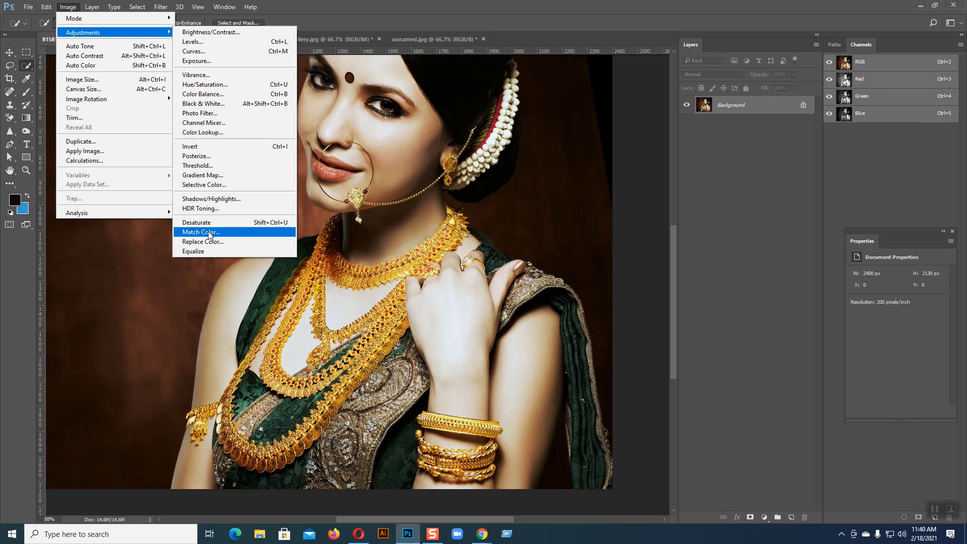
pyautogui.click(654, 200)
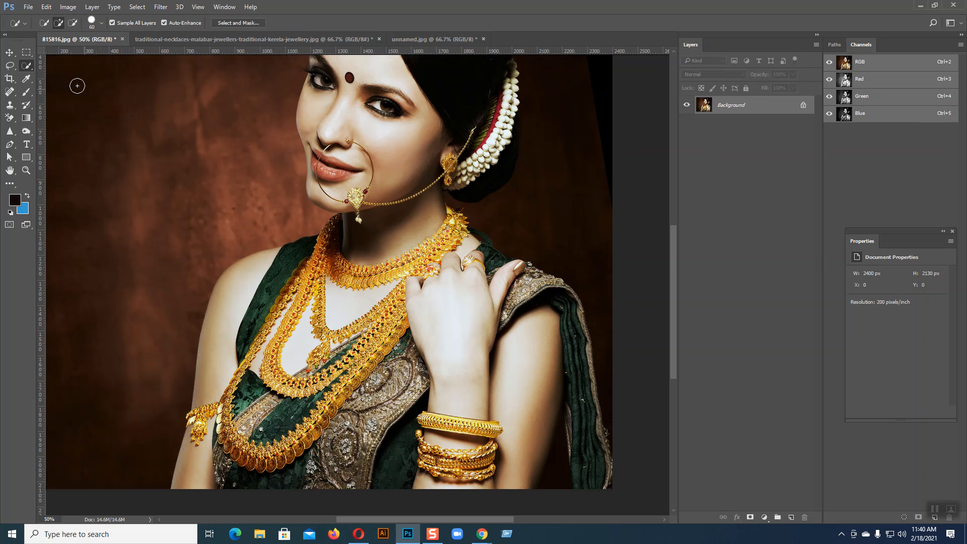
# Open Essex Horse Transport Black Logo.png and switch to the Move tool.
pyautogui.click(28, 7)
pyautogui.click(35, 26)
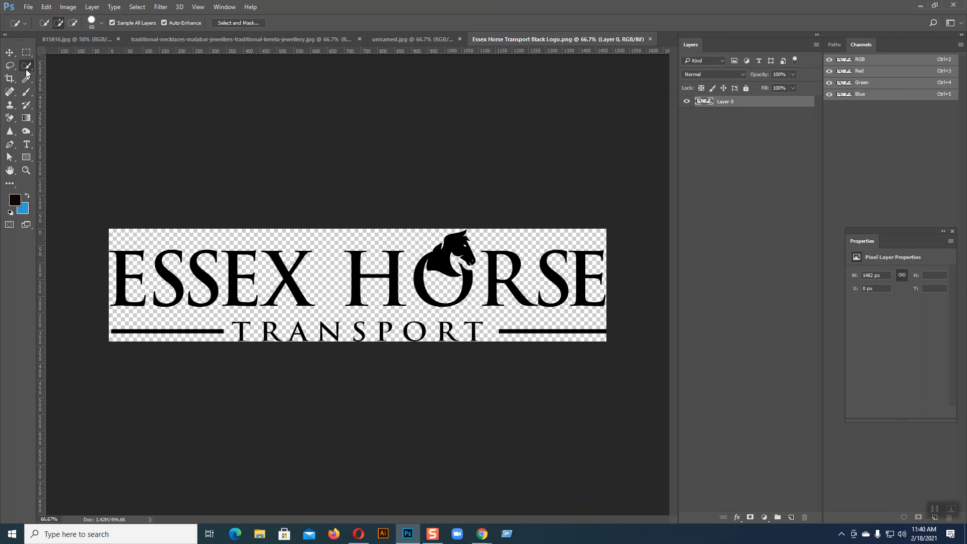
pyautogui.click(12, 55)
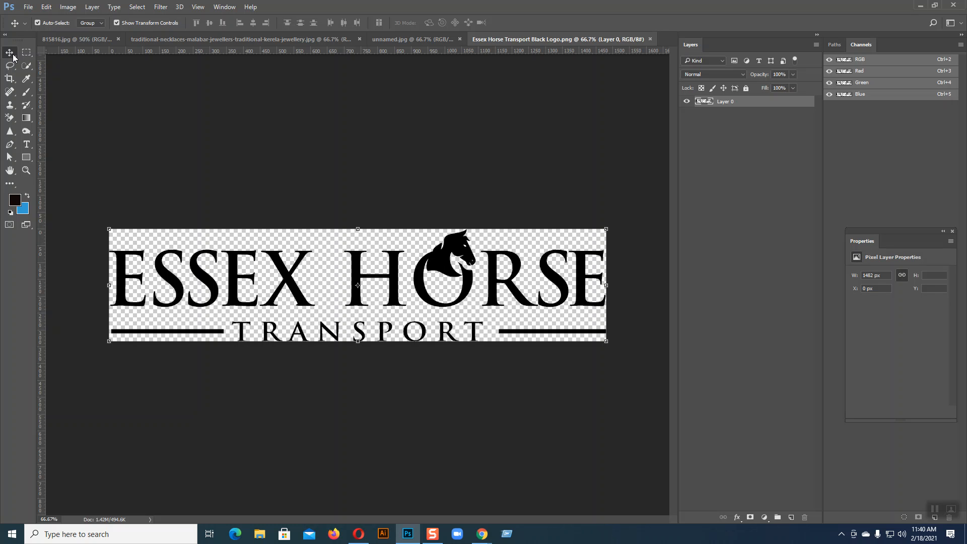
# Try Match Color on the logo with 815816.jpg as the source, varying the image options and looking into loading statistics.
pyautogui.click(74, 7)
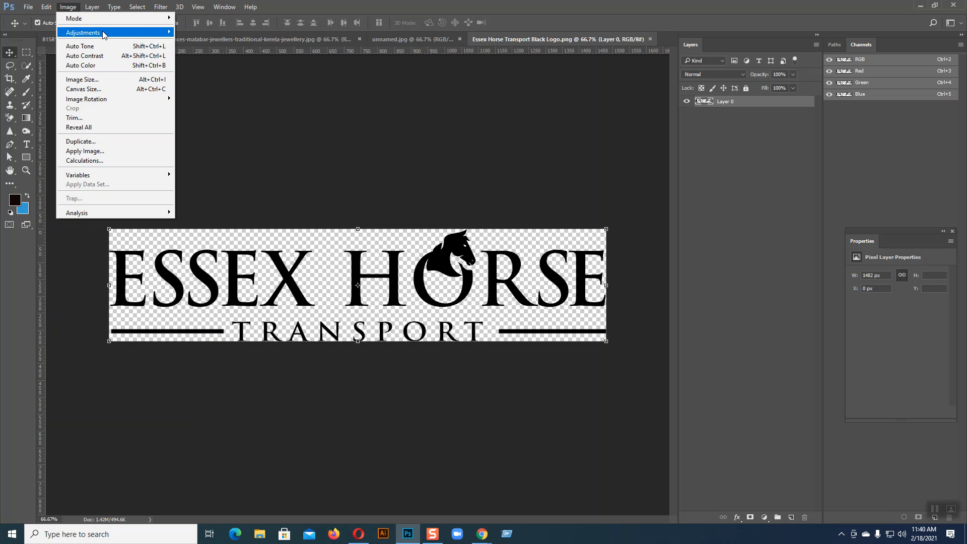
pyautogui.moveTo(105, 33)
pyautogui.click(206, 231)
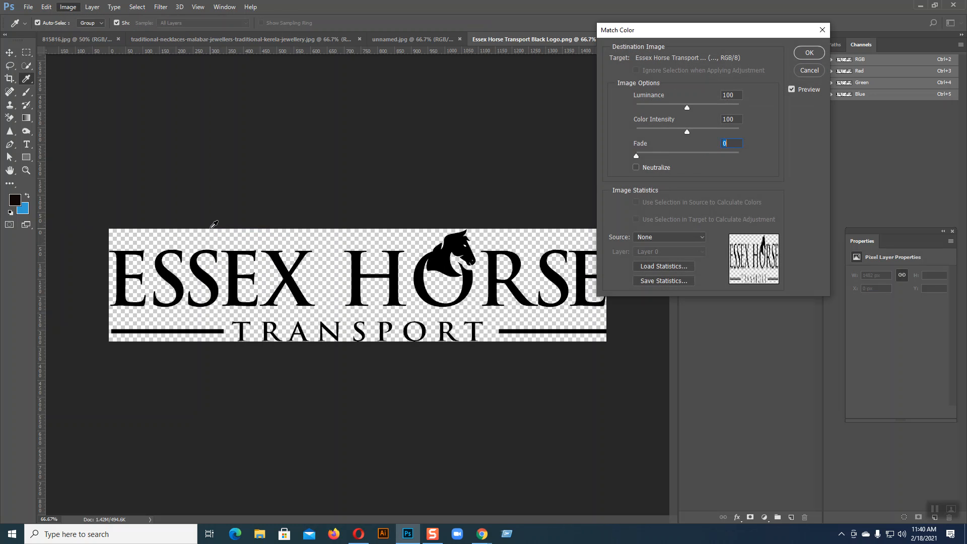
pyautogui.click(661, 238)
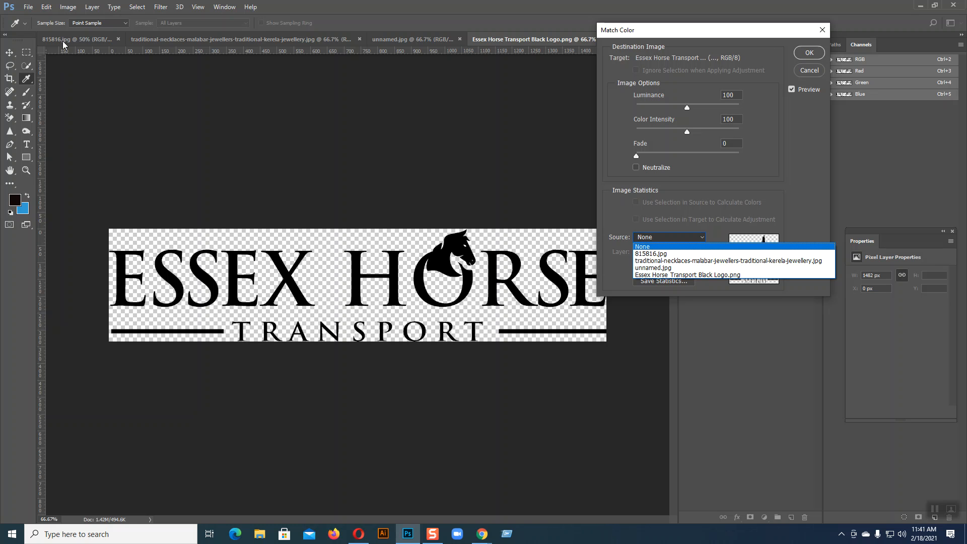
pyautogui.click(660, 254)
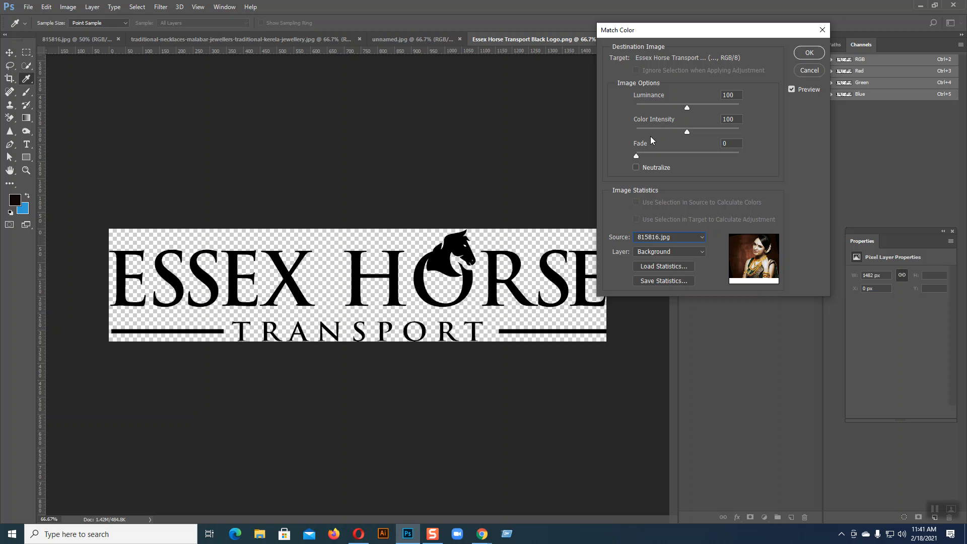
pyautogui.moveTo(687, 130); pyautogui.dragTo(688, 107)
pyautogui.moveTo(639, 155); pyautogui.dragTo(670, 155)
pyautogui.click(637, 168)
pyautogui.click(691, 251)
pyautogui.click(689, 253)
pyautogui.click(668, 266)
pyautogui.click(933, 292)
# Try unnamed.jpg as the Match Color source with luminance 43, color intensity 61 and fade 63, and cancel the adjustment.
pyautogui.moveTo(699, 107); pyautogui.dragTo(700, 157)
pyautogui.click(684, 240)
pyautogui.click(665, 264)
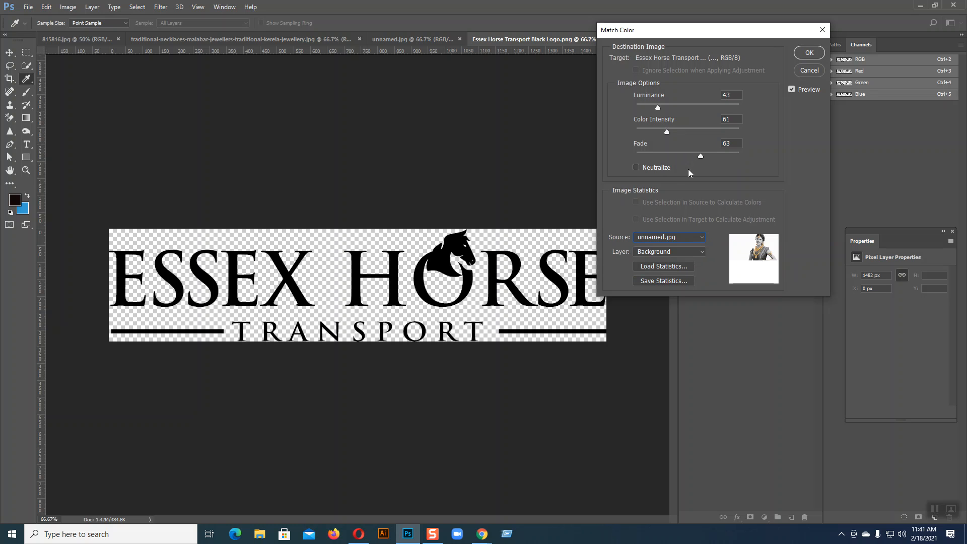
pyautogui.moveTo(666, 133); pyautogui.dragTo(666, 156)
pyautogui.click(809, 70)
# Swap the foreground and background colours.
pyautogui.press('v')
pyautogui.click(28, 196)
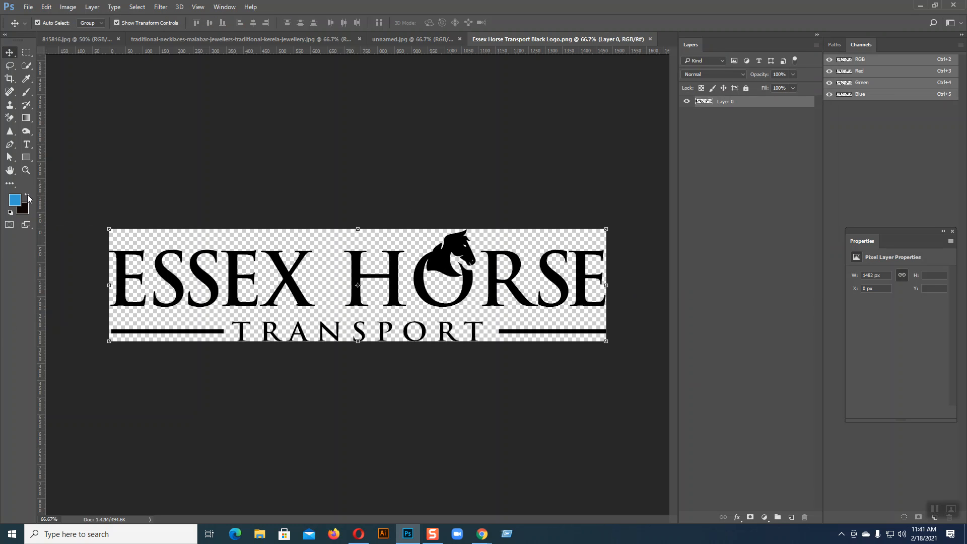
# Try Match Color on the logo again with 815816.jpg as the source and varied image options, and cancel it.
pyautogui.click(68, 7)
pyautogui.moveTo(80, 32)
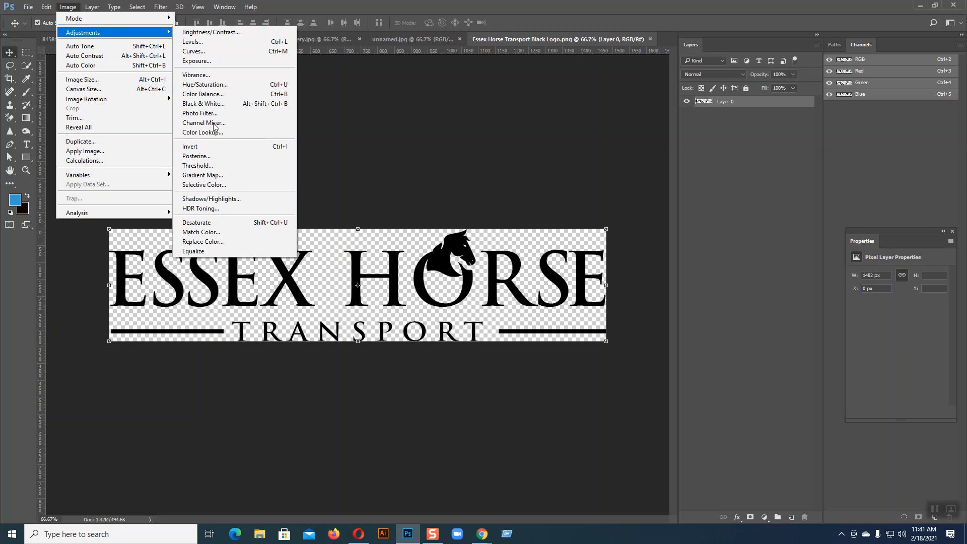
pyautogui.click(203, 233)
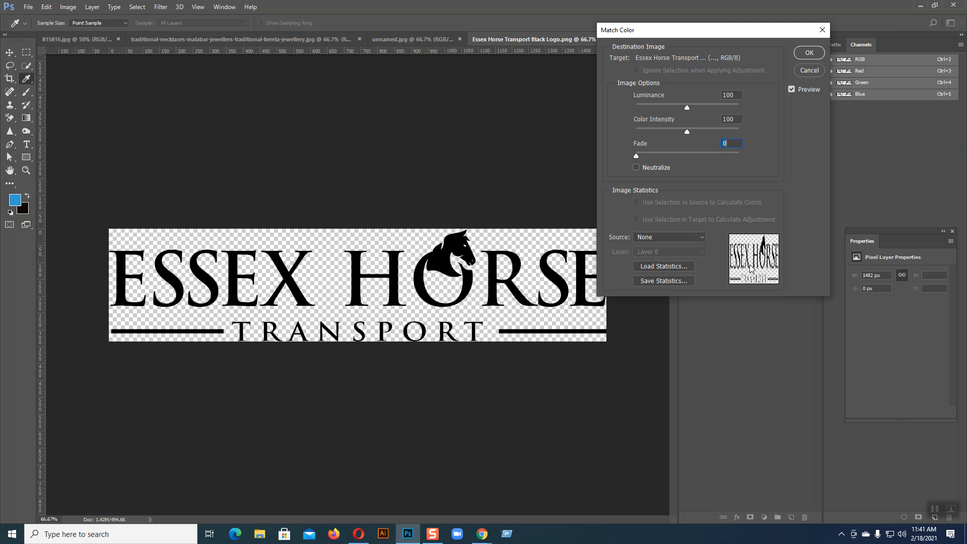
pyautogui.click(693, 237)
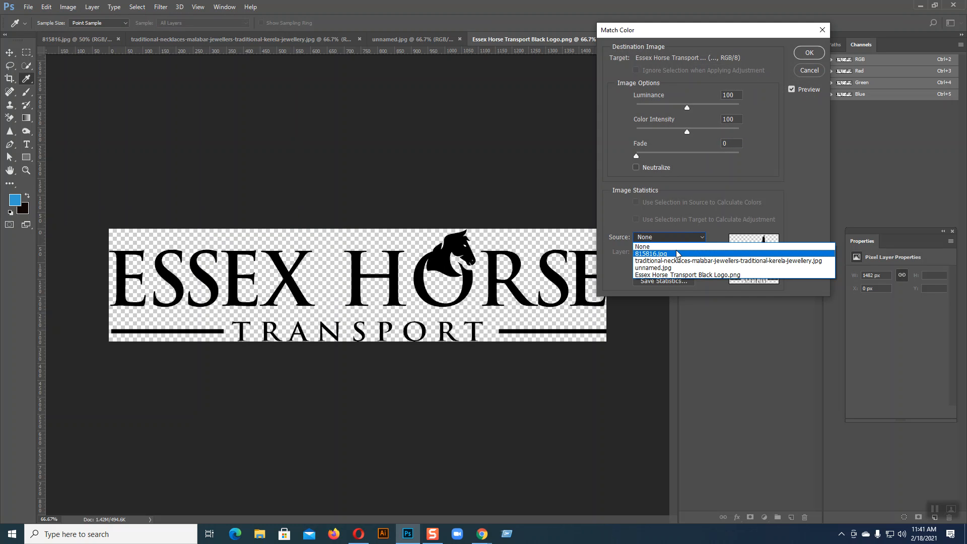
pyautogui.click(672, 255)
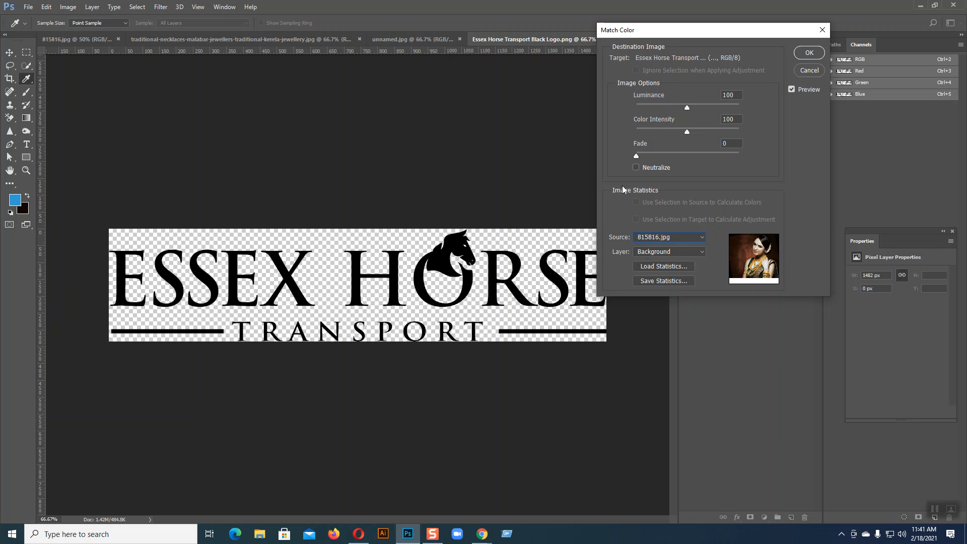
pyautogui.moveTo(637, 156); pyautogui.dragTo(652, 108)
pyautogui.click(801, 74)
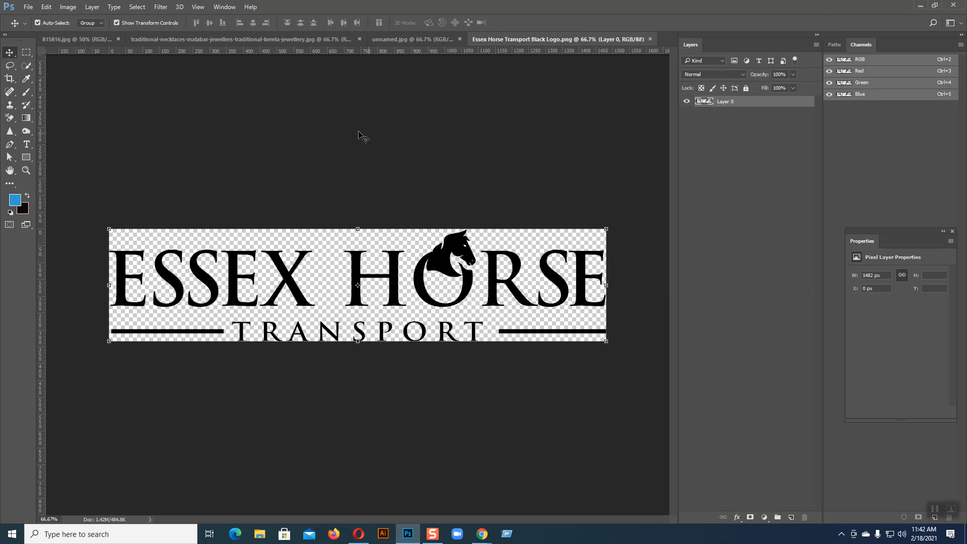
# Open the wooden-blocks (1) image from the Downloads folder.
pyautogui.click(29, 7)
pyautogui.click(41, 29)
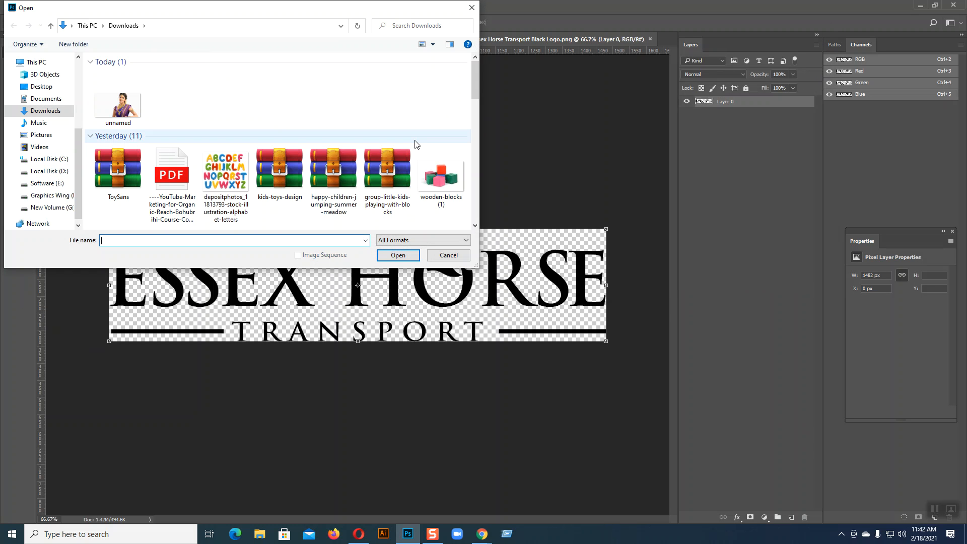
pyautogui.click(443, 183)
pyautogui.click(397, 255)
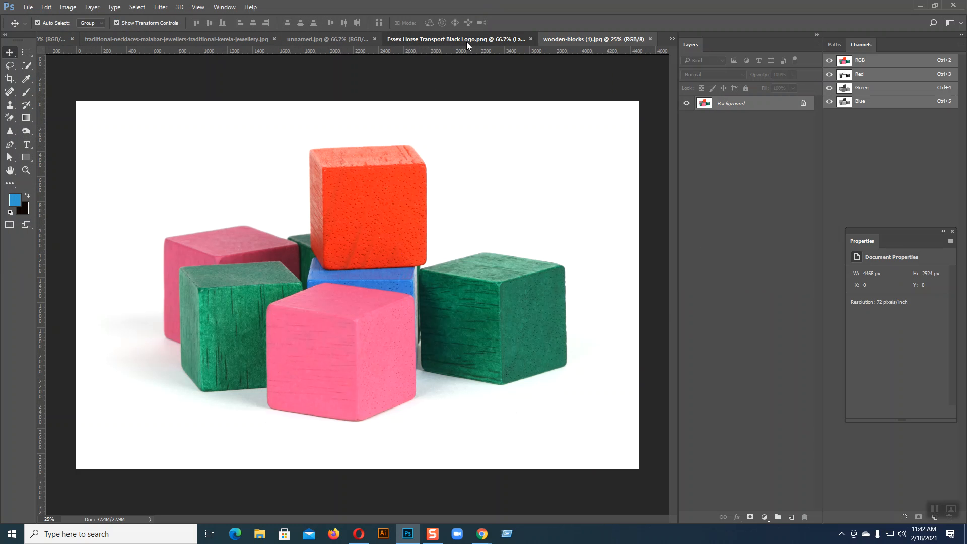
# Go back to the Essex Horse logo, try Match Color with wooden-blocks (1).jpg as the source, and cancel it.
pyautogui.click(466, 42)
pyautogui.click(68, 7)
pyautogui.moveTo(119, 32)
pyautogui.click(202, 231)
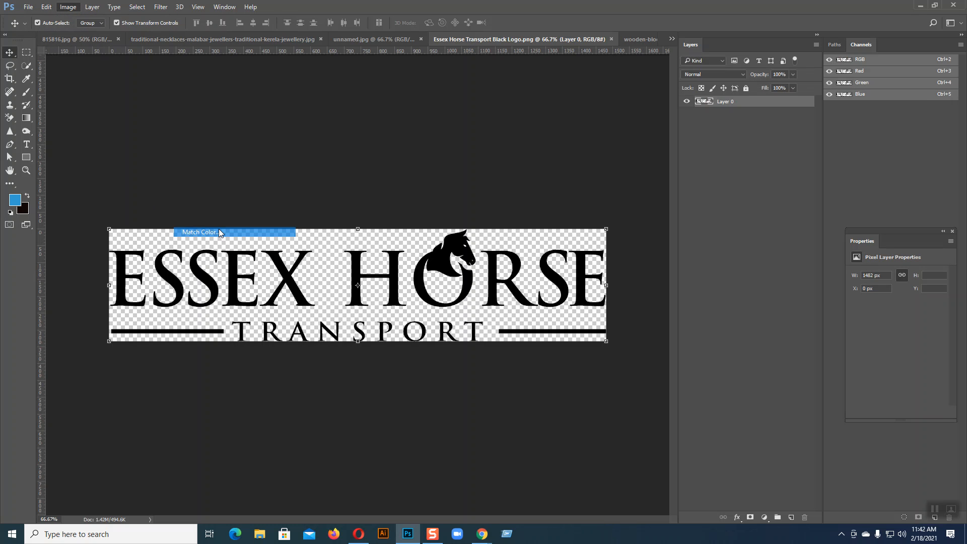
pyautogui.click(702, 236)
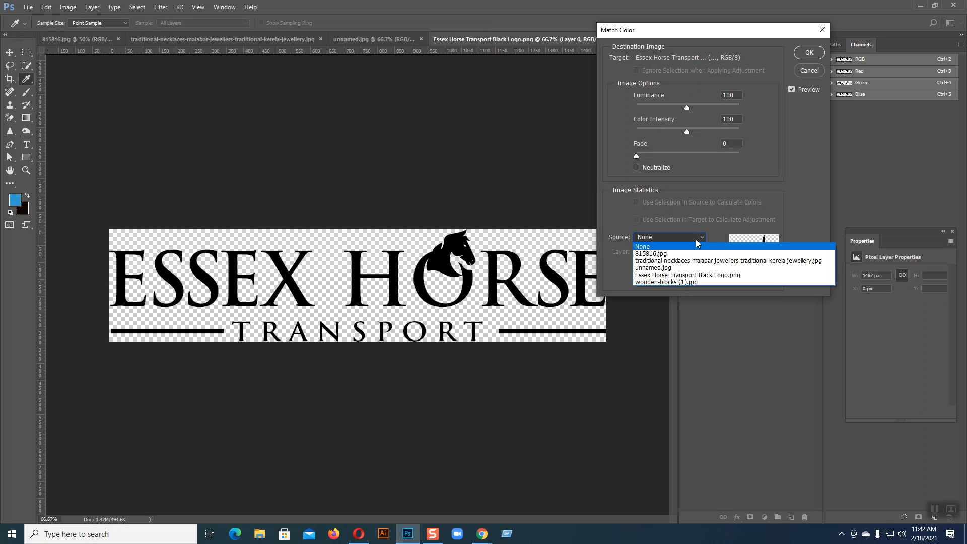
pyautogui.click(662, 280)
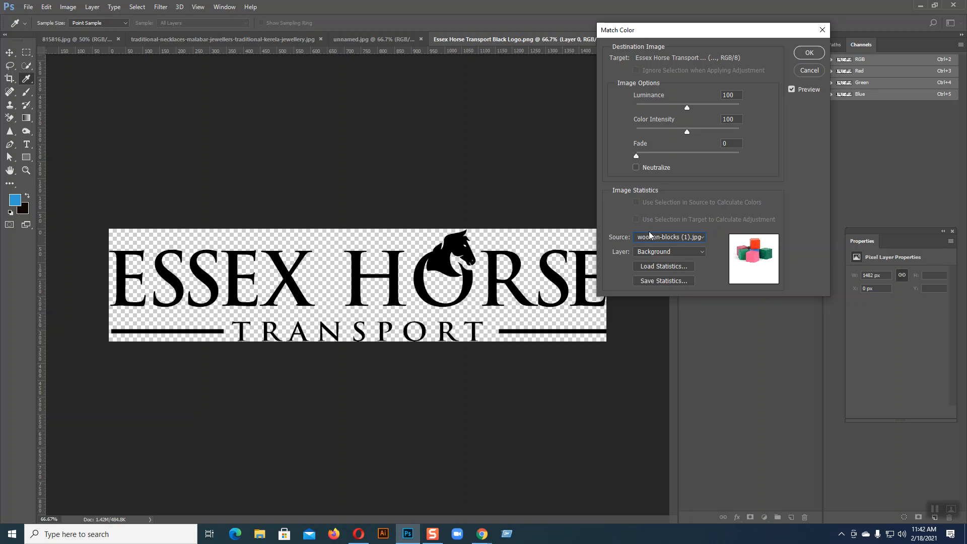
pyautogui.moveTo(635, 154); pyautogui.dragTo(626, 132)
pyautogui.moveTo(687, 109); pyautogui.dragTo(670, 107)
pyautogui.click(806, 71)
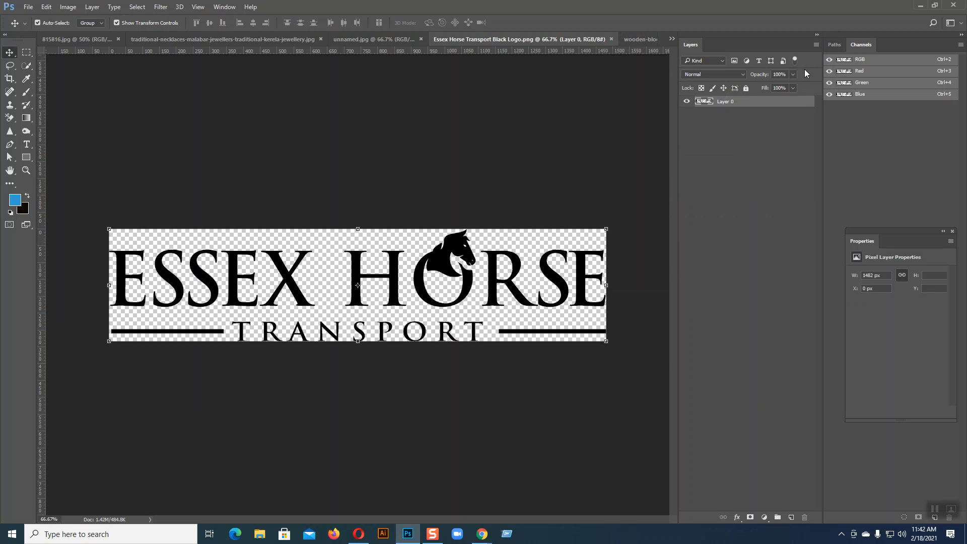
# Select the logo's pixels and try Match Color from wooden-blocks (1).jpg with luminance 1, color intensity 199 and fade 76.
pyautogui.keyDown('ctrl'); pyautogui.click(700, 104); pyautogui.keyUp('ctrl')
pyautogui.click(68, 6)
pyautogui.moveTo(164, 33)
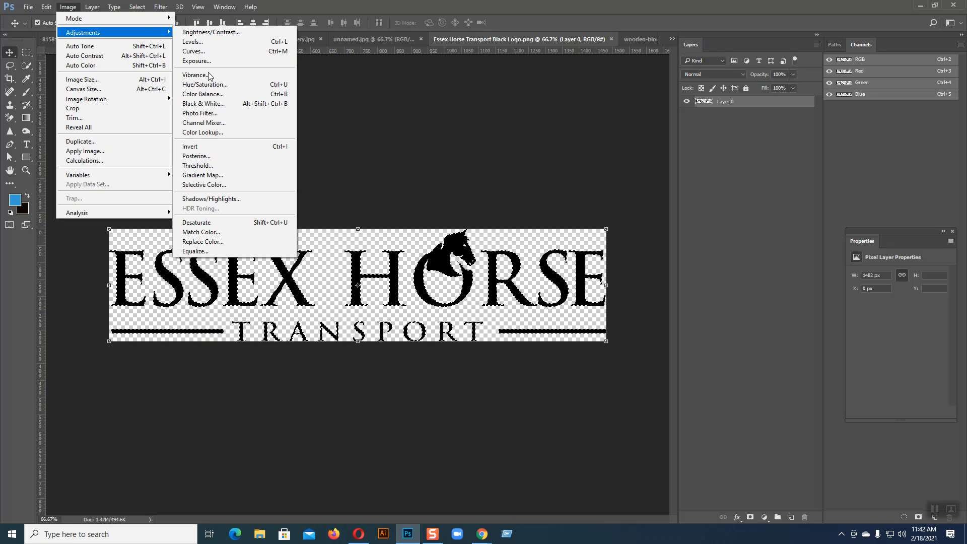
pyautogui.click(201, 232)
pyautogui.click(695, 237)
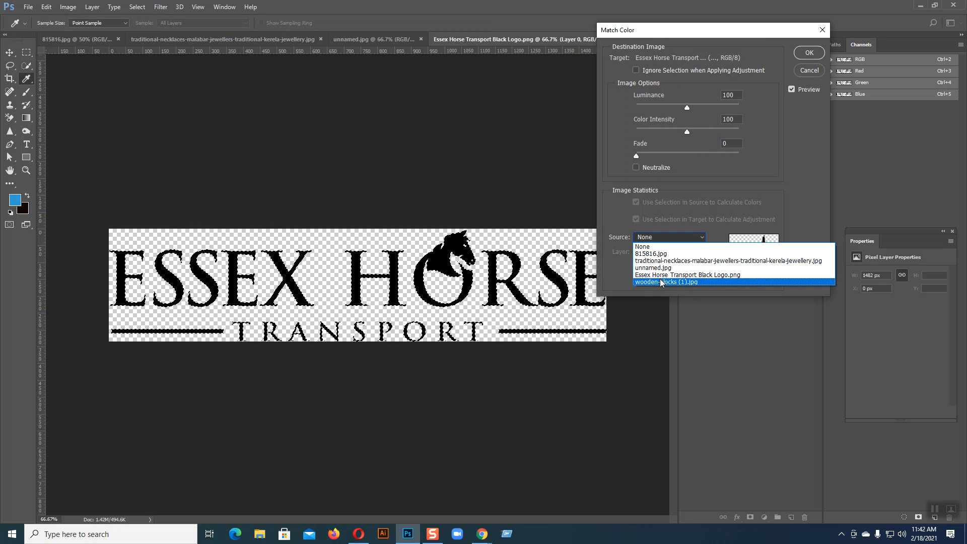
pyautogui.click(662, 283)
pyautogui.moveTo(647, 155); pyautogui.dragTo(607, 132)
pyautogui.moveTo(692, 107); pyautogui.dragTo(626, 111)
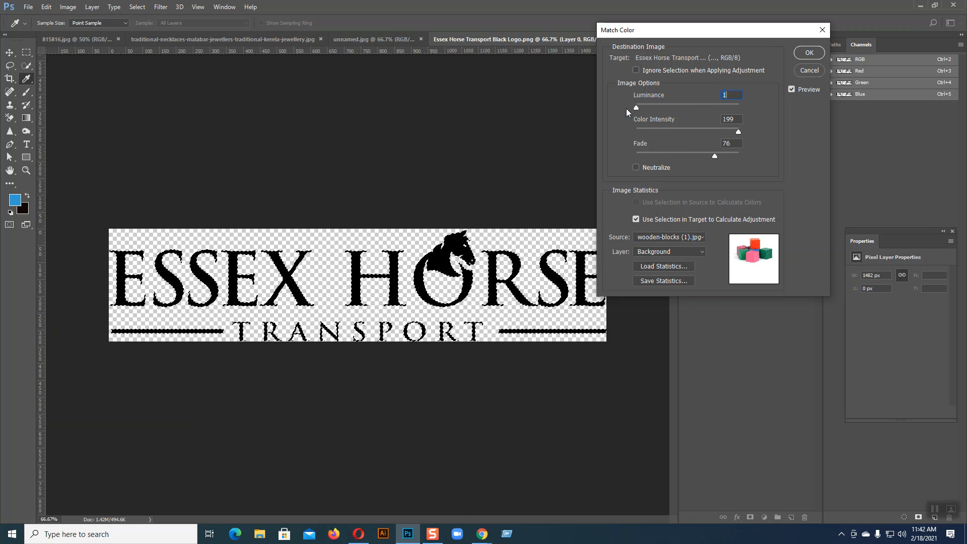
# Try ignoring the selection and neutralizing with luminance 42 and fade 86, cancel Match Color and deselect the logo.
pyautogui.click(636, 71)
pyautogui.moveTo(720, 107); pyautogui.dragTo(658, 108)
pyautogui.click(636, 168)
pyautogui.moveTo(715, 156); pyautogui.dragTo(703, 157)
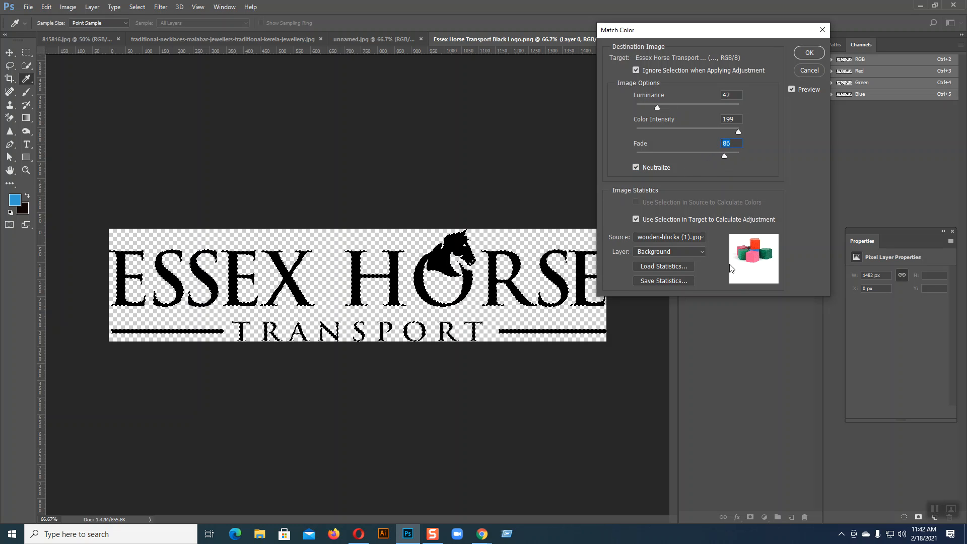
pyautogui.click(810, 70)
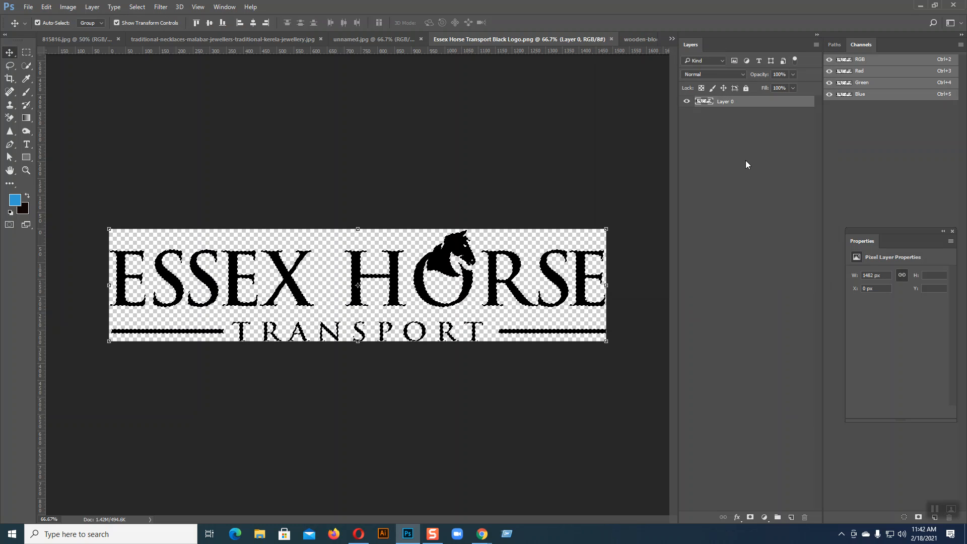
pyautogui.press('ctrl')
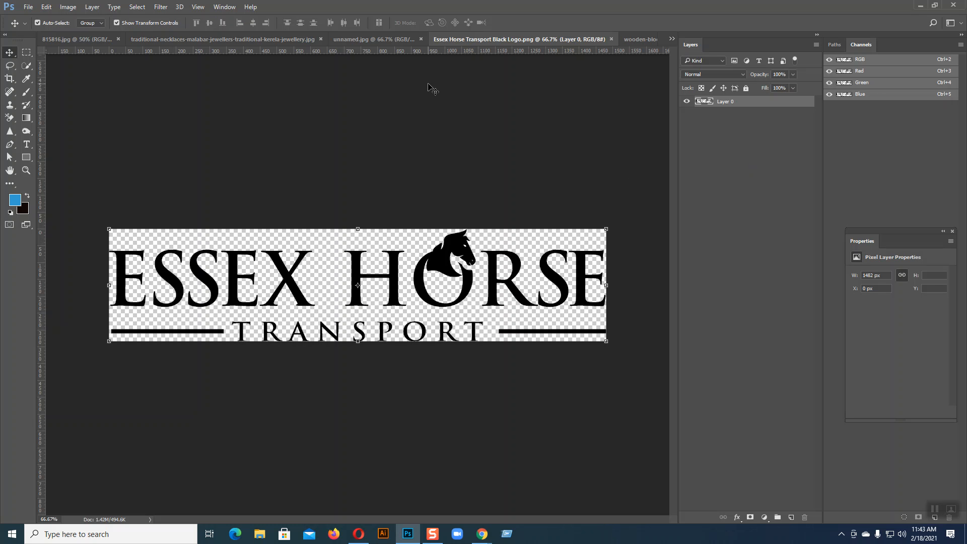
# Start Replace Color on the logo and set the result colour to white, ffffff.
pyautogui.click(69, 8)
pyautogui.moveTo(79, 33)
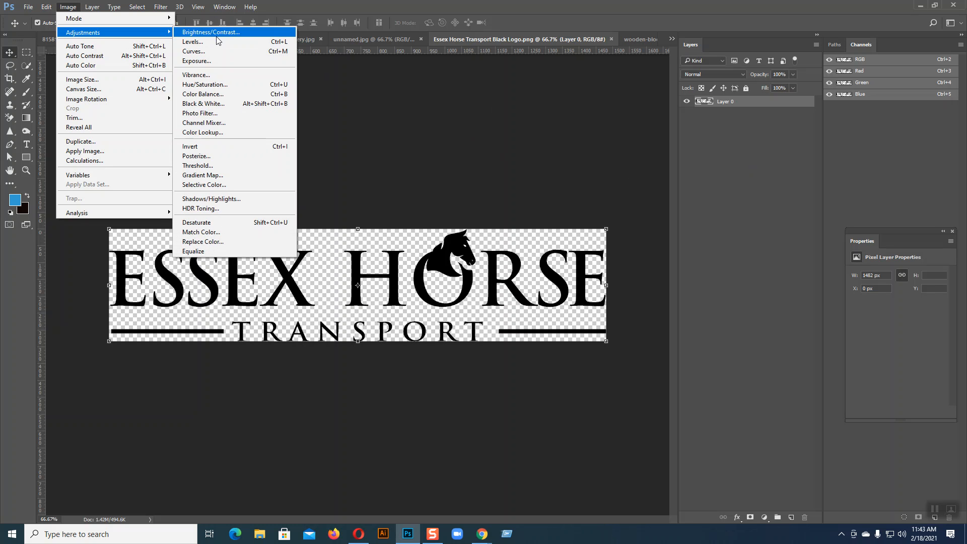
pyautogui.click(212, 240)
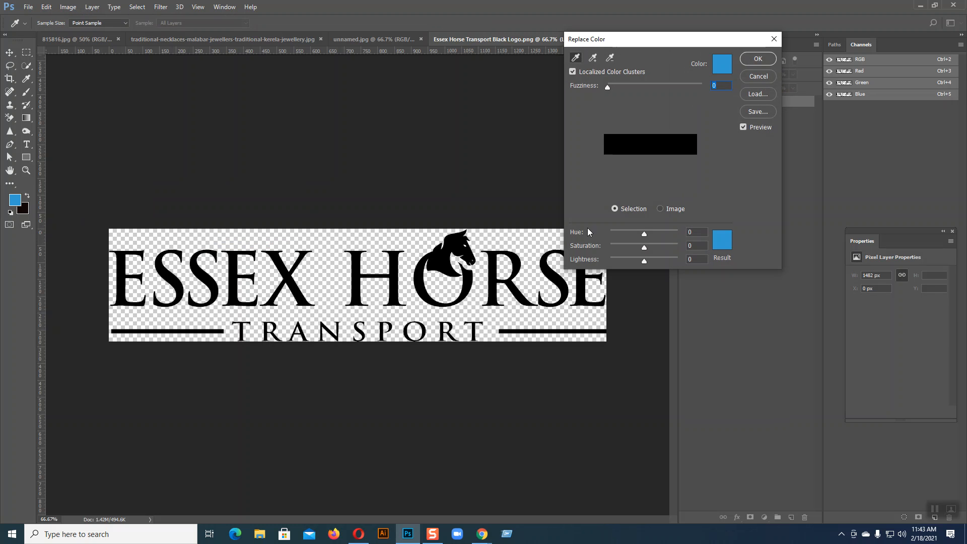
pyautogui.click(722, 240)
pyautogui.write('ffffff')
pyautogui.click(816, 165)
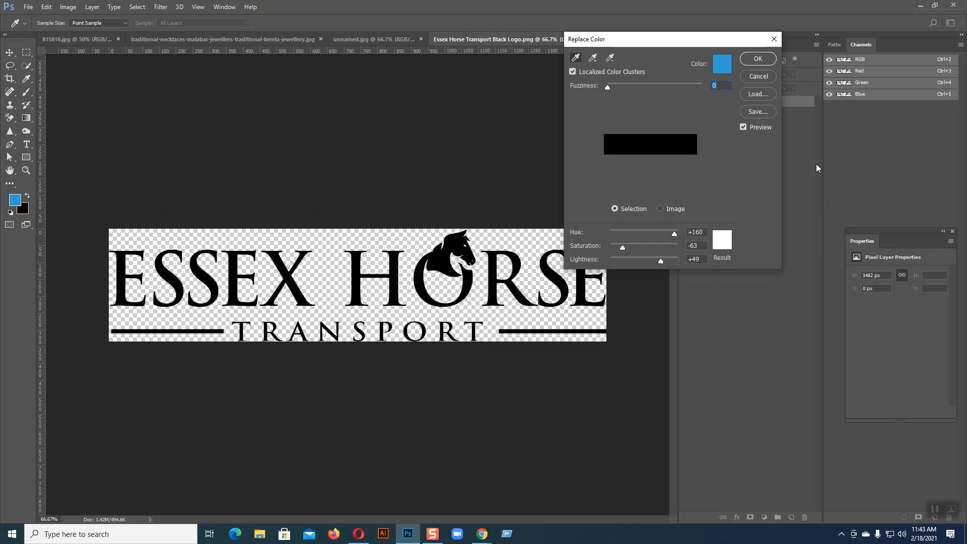
# Sample the black of the logo lettering as the colour to replace, using the image preview, and return to the selection preview.
pyautogui.click(659, 209)
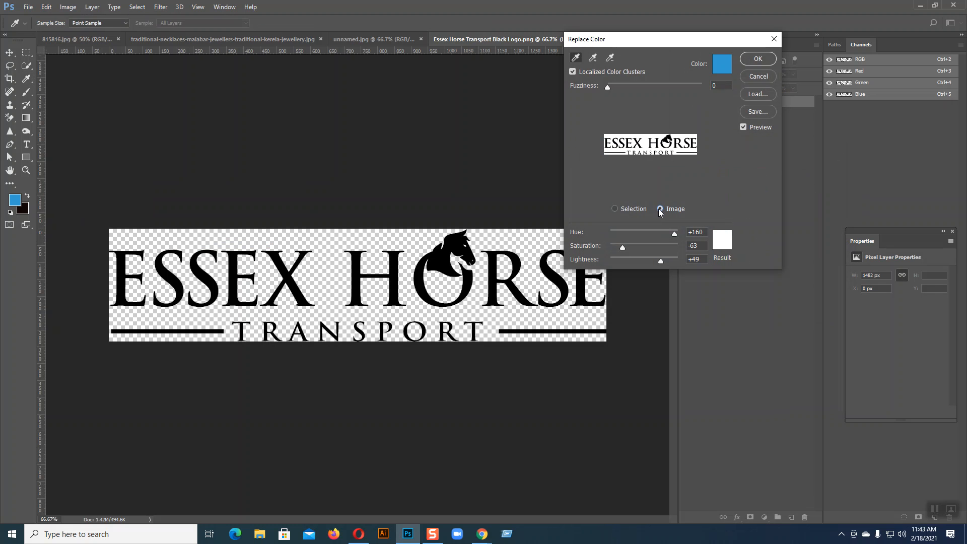
pyautogui.click(607, 141)
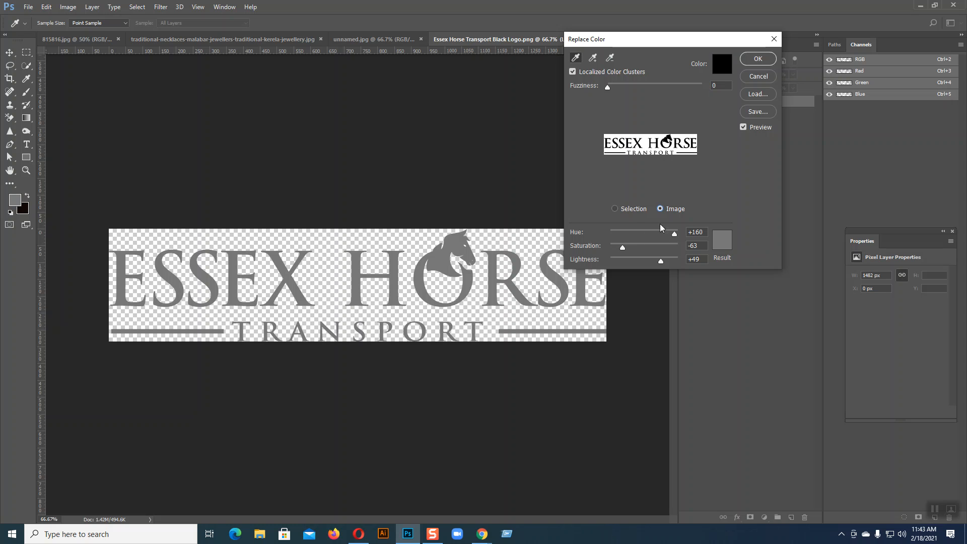
pyautogui.click(619, 207)
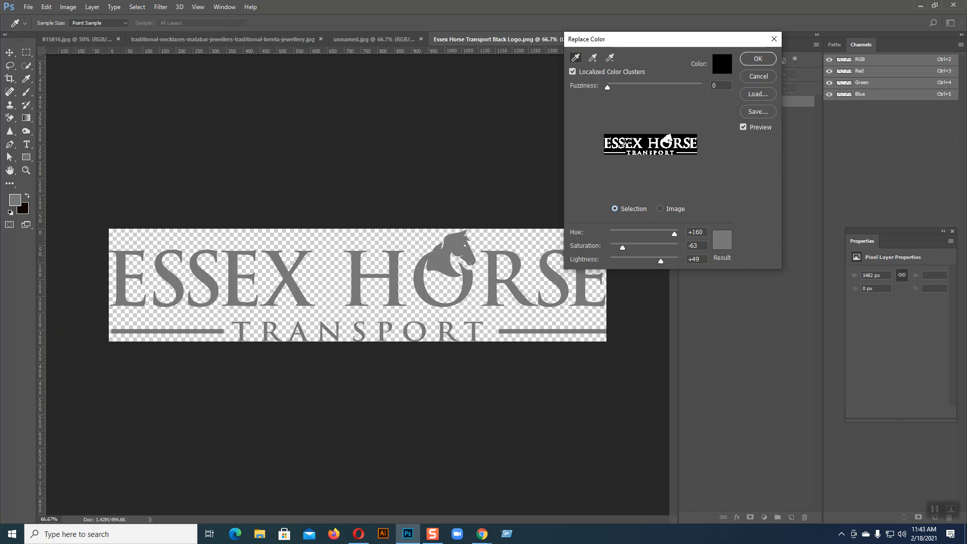
# Set the replacement to dark grey with fuzziness 101, hue +12, saturation -67 and lightness +17.
pyautogui.click(721, 244)
pyautogui.moveTo(684, 183); pyautogui.dragTo(696, 167)
pyautogui.click(815, 161)
pyautogui.moveTo(608, 87); pyautogui.dragTo(655, 87)
pyautogui.moveTo(644, 234); pyautogui.dragTo(650, 266)
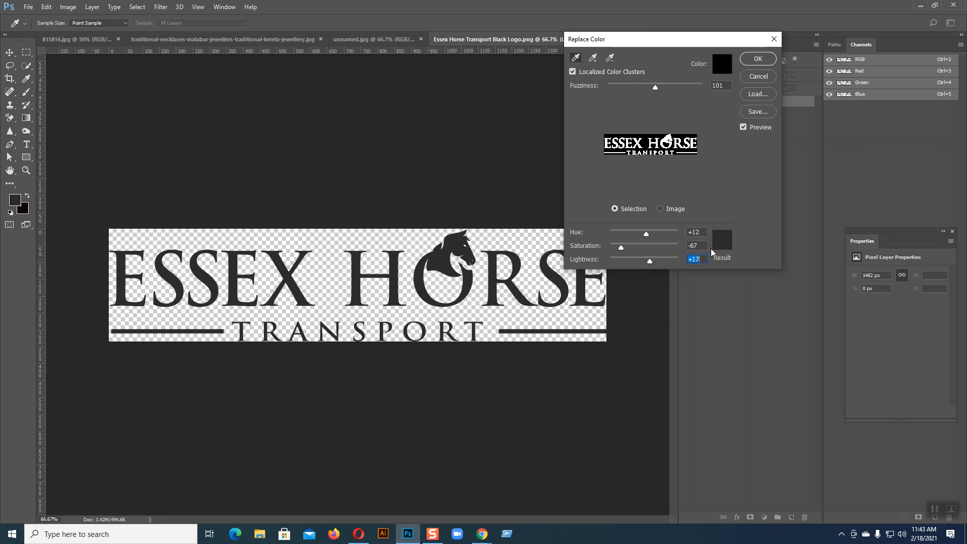
# Change the colour to replace to bright red, preview the image, and set hue to -65 and saturation to +27.
pyautogui.click(718, 64)
pyautogui.click(691, 181)
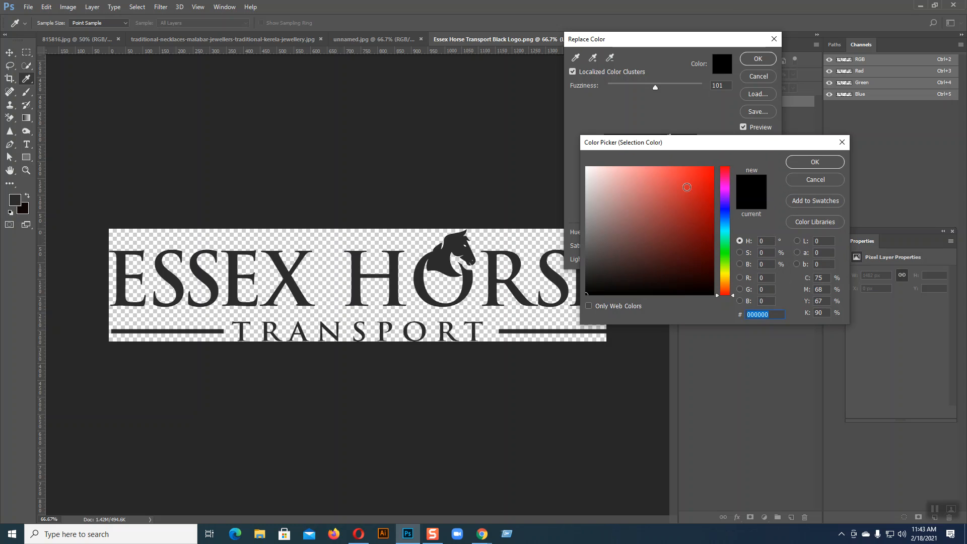
pyautogui.click(802, 165)
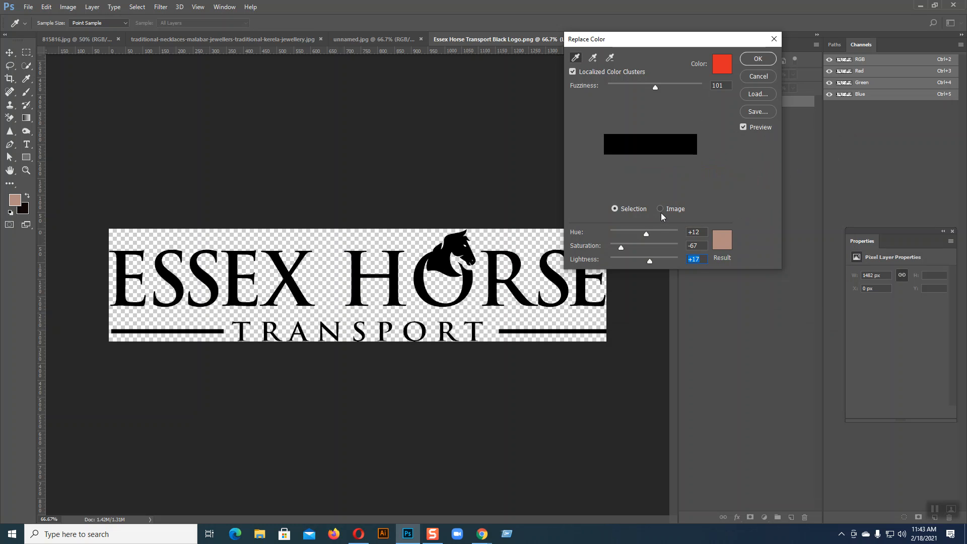
pyautogui.click(660, 209)
pyautogui.moveTo(648, 235)
pyautogui.mouseDown()
pyautogui.moveTo(624, 232)
pyautogui.moveTo(664, 236)
pyautogui.moveTo(633, 241)
pyautogui.moveTo(653, 251)
pyautogui.mouseUp()
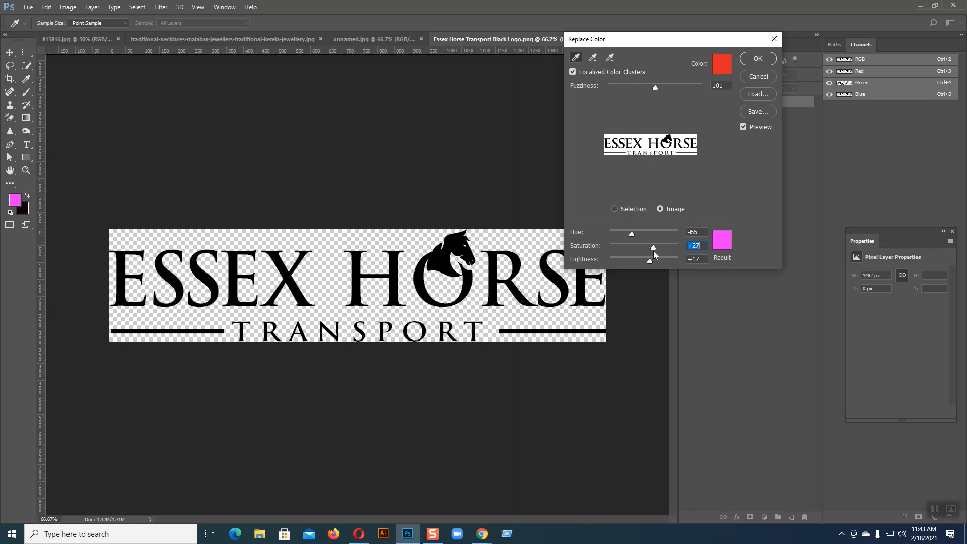
# Switch to adding colours to the Replace Color sample and set the result colour to purple, a53aae.
pyautogui.click(593, 58)
pyautogui.click(715, 240)
pyautogui.click(671, 206)
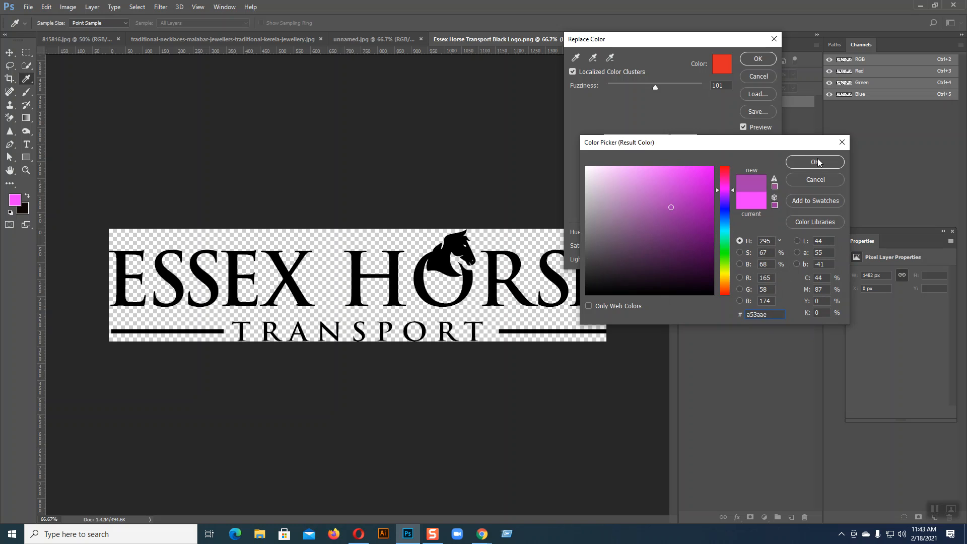
pyautogui.click(811, 160)
# Set the replacement's hue to -180, saturation and lightness to -100, and fuzziness to 0.
pyautogui.moveTo(639, 236); pyautogui.dragTo(563, 263)
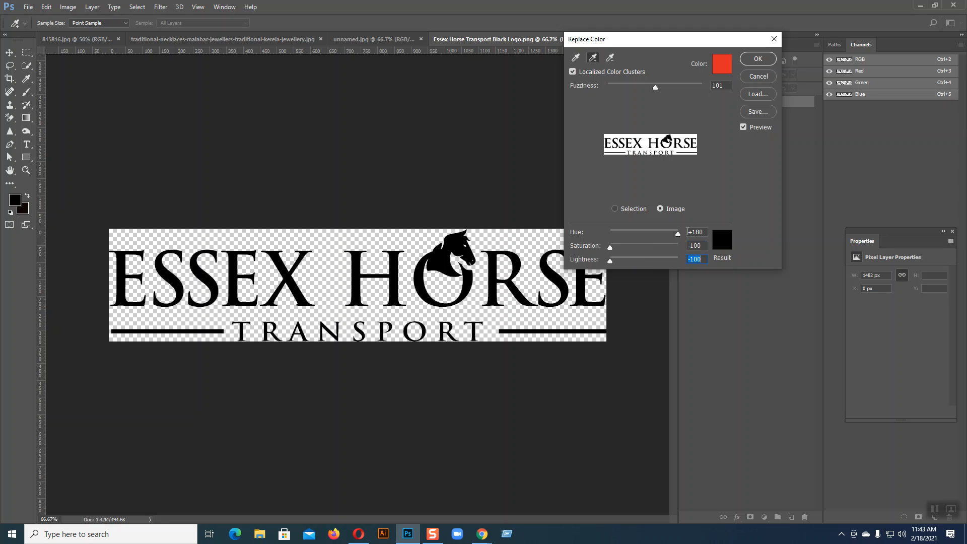
pyautogui.moveTo(648, 235); pyautogui.dragTo(605, 236)
pyautogui.moveTo(654, 88); pyautogui.dragTo(592, 96)
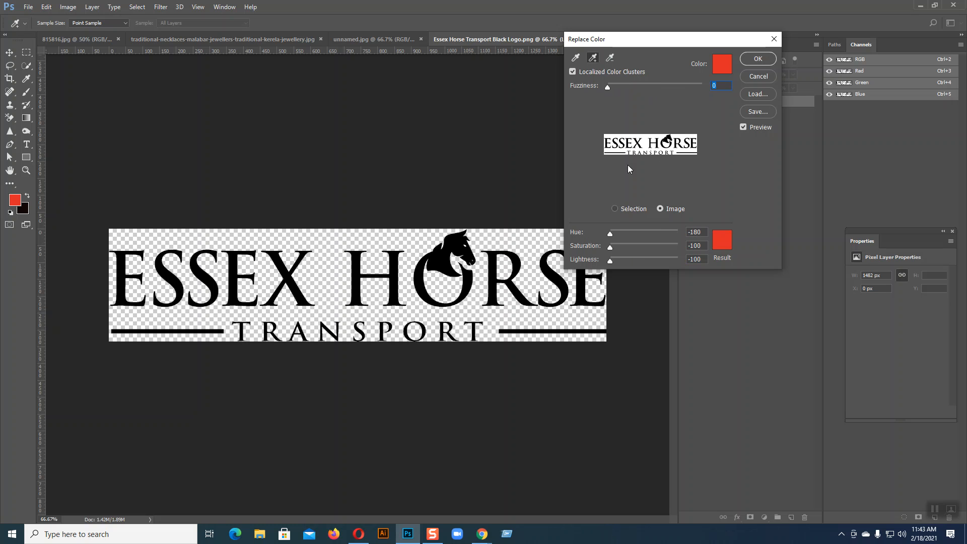
# Check the selection preview, return to the image preview and sample the logo's black lettering as the colour to replace.
pyautogui.click(615, 210)
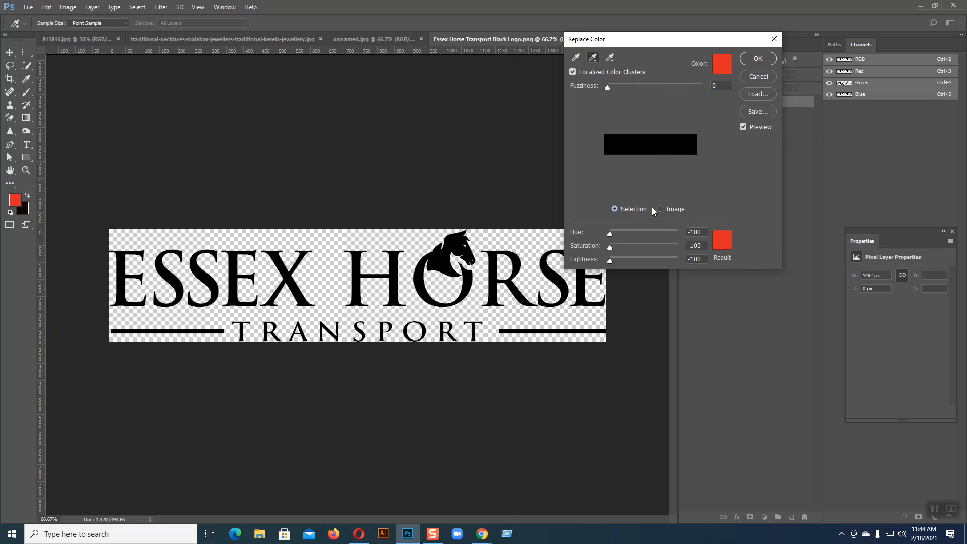
pyautogui.click(661, 209)
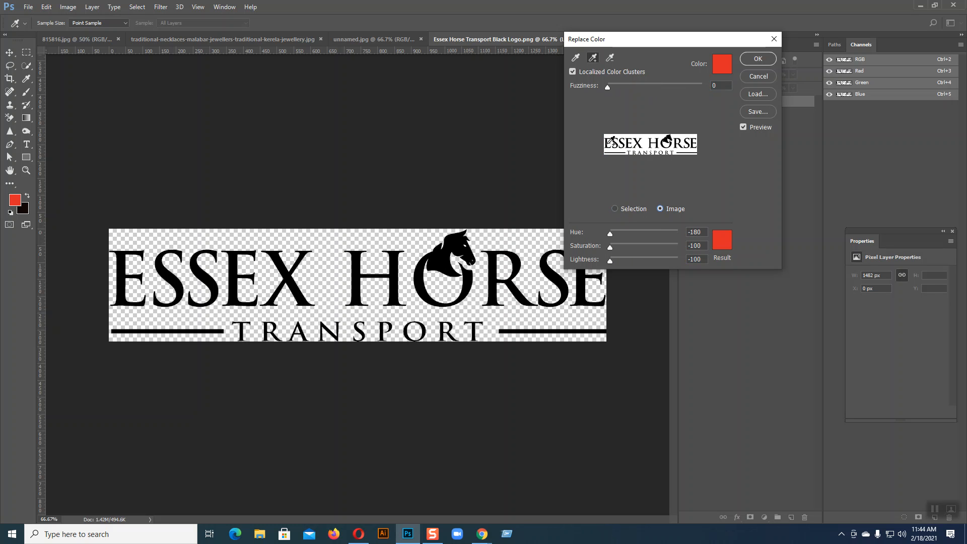
pyautogui.click(574, 59)
pyautogui.click(607, 142)
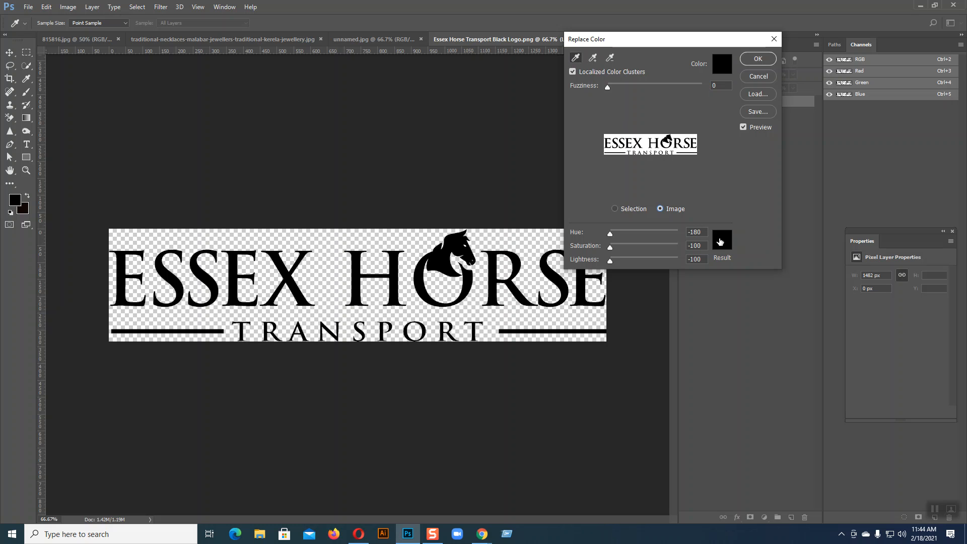
# Set the result colour to white, ffffff, and adjust the hue to +180 and saturation to +64.
pyautogui.click(720, 242)
pyautogui.click(586, 167)
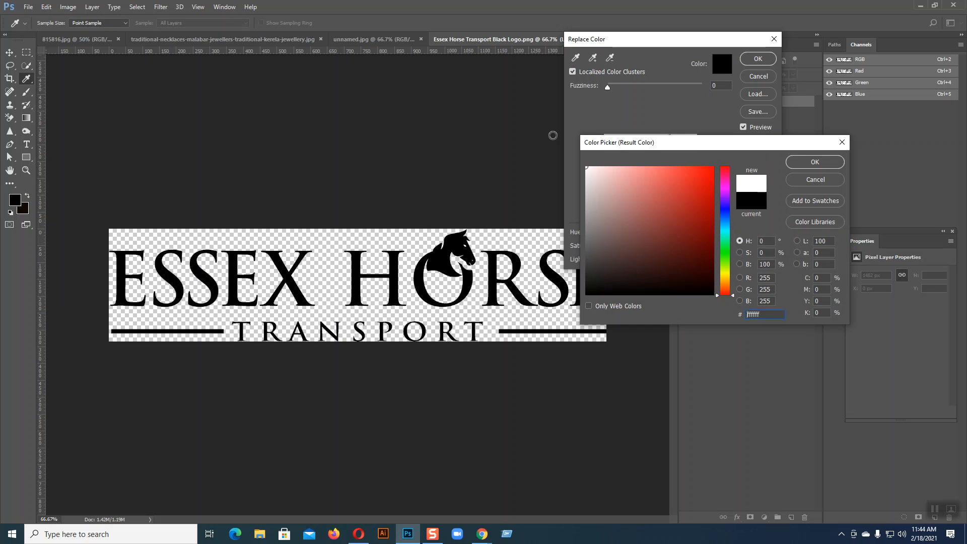
pyautogui.click(816, 163)
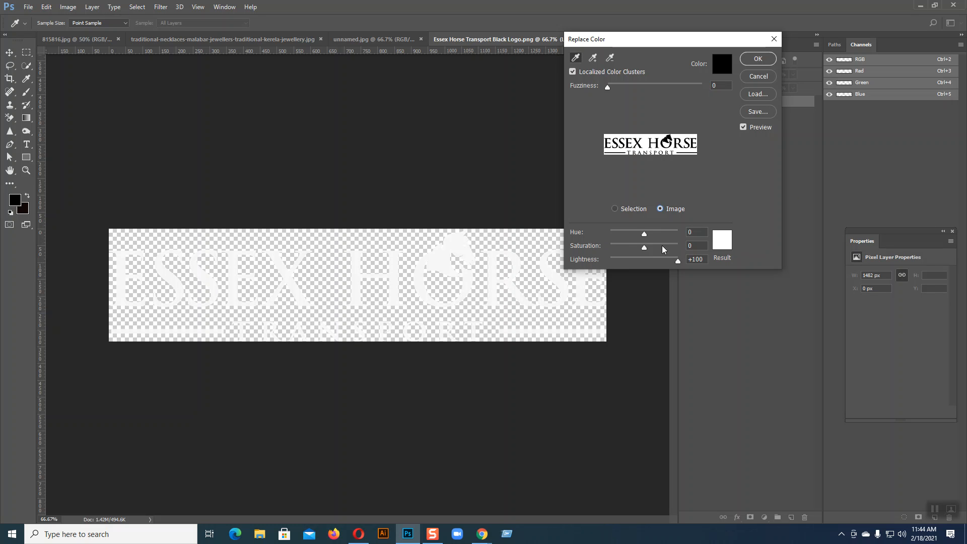
pyautogui.moveTo(646, 232); pyautogui.dragTo(684, 257)
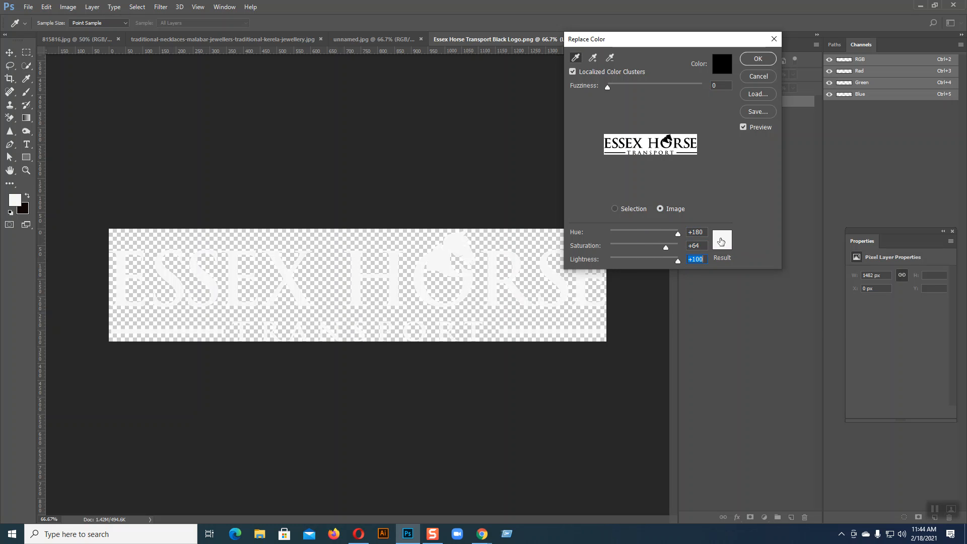
# Change the result colour of the logo replacement to bright, fully saturated red.
pyautogui.click(721, 241)
pyautogui.click(706, 169)
pyautogui.click(808, 160)
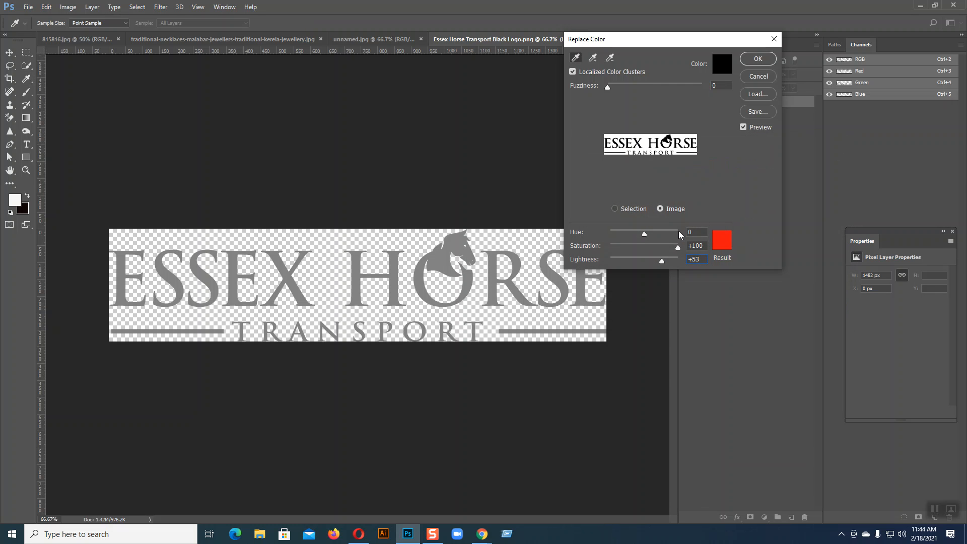
# Turn off Localized Color Clusters, set fuzziness to 80 and show the selection preview.
pyautogui.moveTo(620, 42)
pyautogui.mouseDown()
pyautogui.moveTo(650, 113)
pyautogui.moveTo(614, 39)
pyautogui.mouseUp()
pyautogui.moveTo(602, 84); pyautogui.dragTo(706, 87)
pyautogui.click(568, 70)
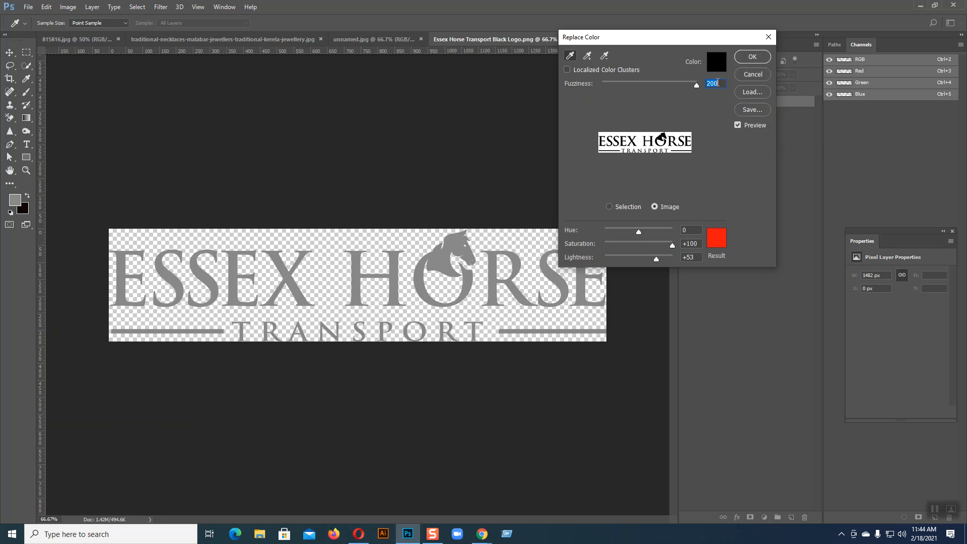
pyautogui.click(610, 206)
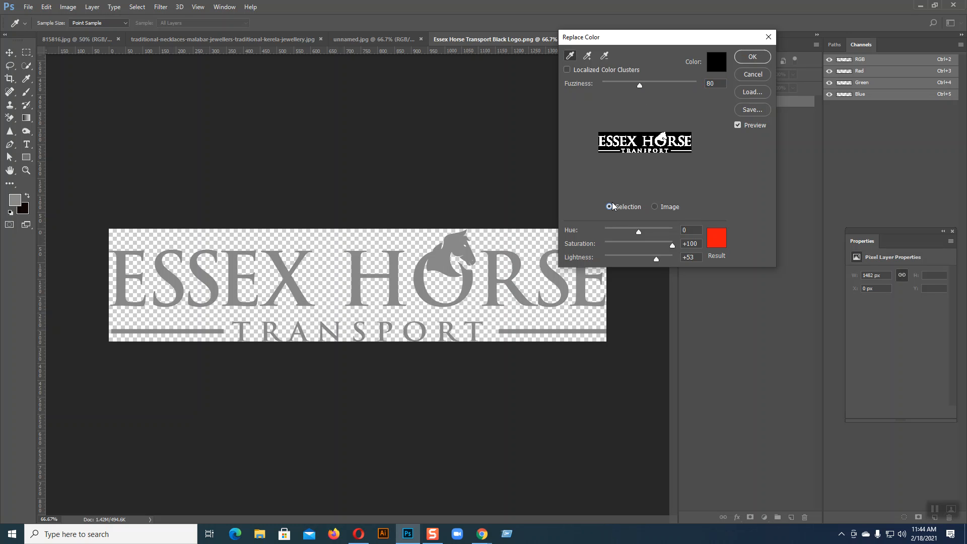
# Try hue -180, saturation -100 and lightness +29 on the logo, and cancel Replace Color.
pyautogui.moveTo(639, 230); pyautogui.dragTo(615, 231)
pyautogui.moveTo(672, 247); pyautogui.dragTo(717, 267)
pyautogui.click(604, 246)
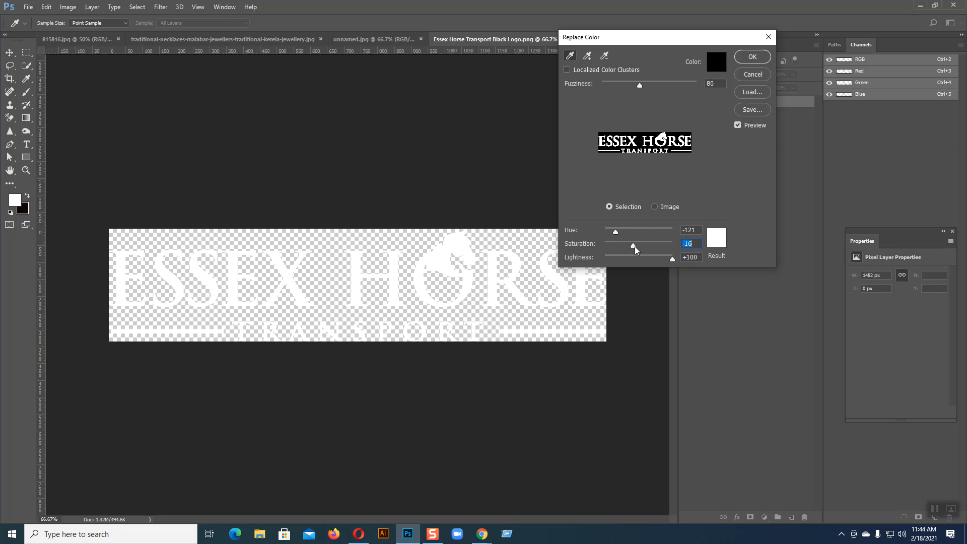
pyautogui.moveTo(616, 231); pyautogui.dragTo(588, 236)
pyautogui.moveTo(659, 256); pyautogui.dragTo(648, 259)
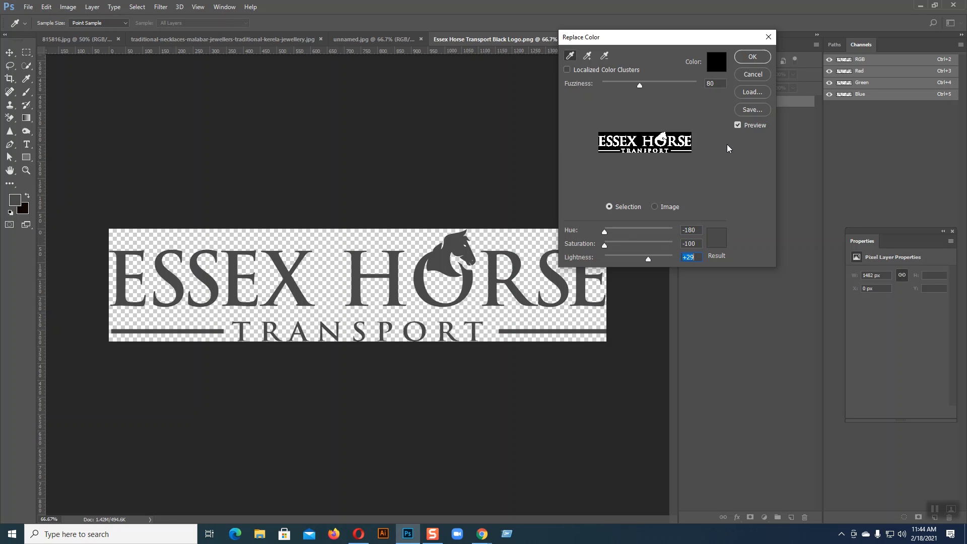
pyautogui.click(747, 74)
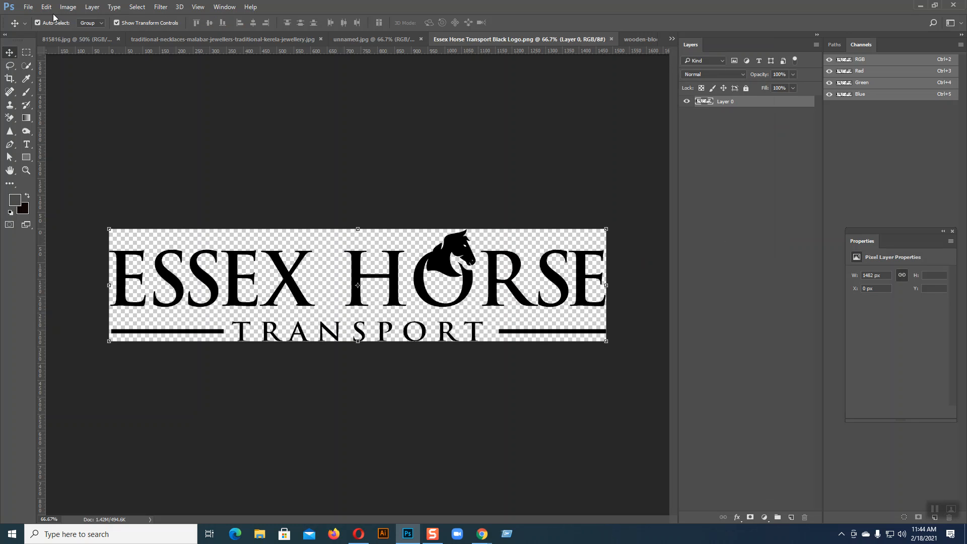
# Try to apply Equalize to the Essex Horse Transport logo and close the logo document.
pyautogui.click(68, 8)
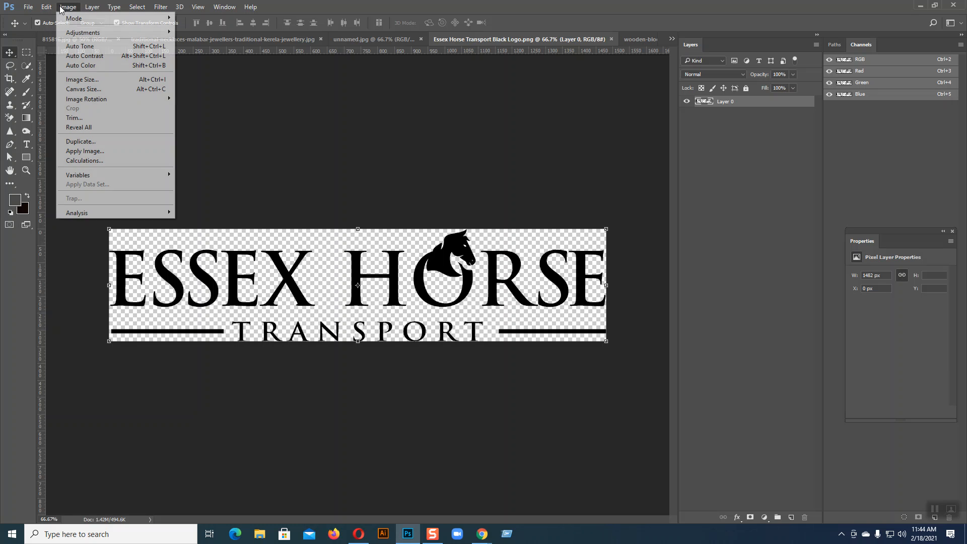
pyautogui.moveTo(134, 33)
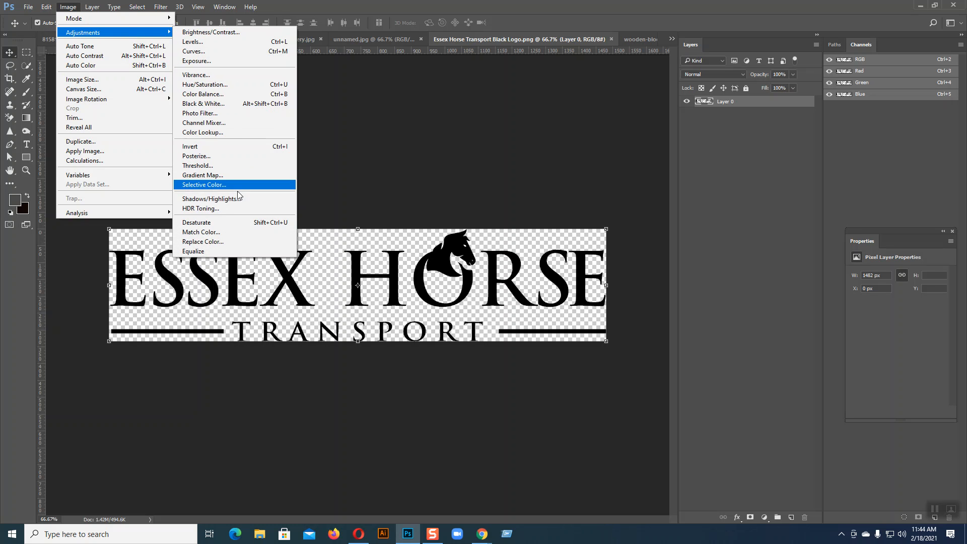
pyautogui.click(222, 251)
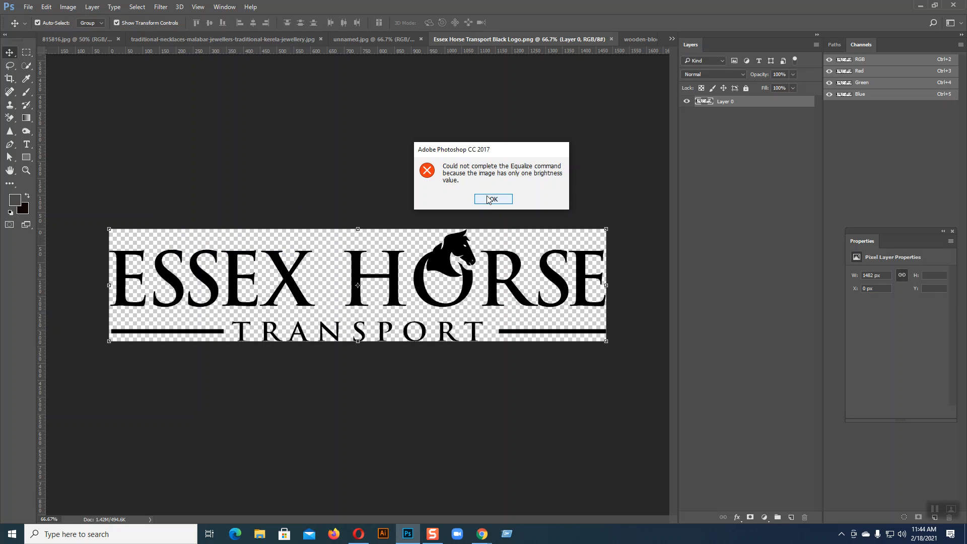
pyautogui.click(489, 199)
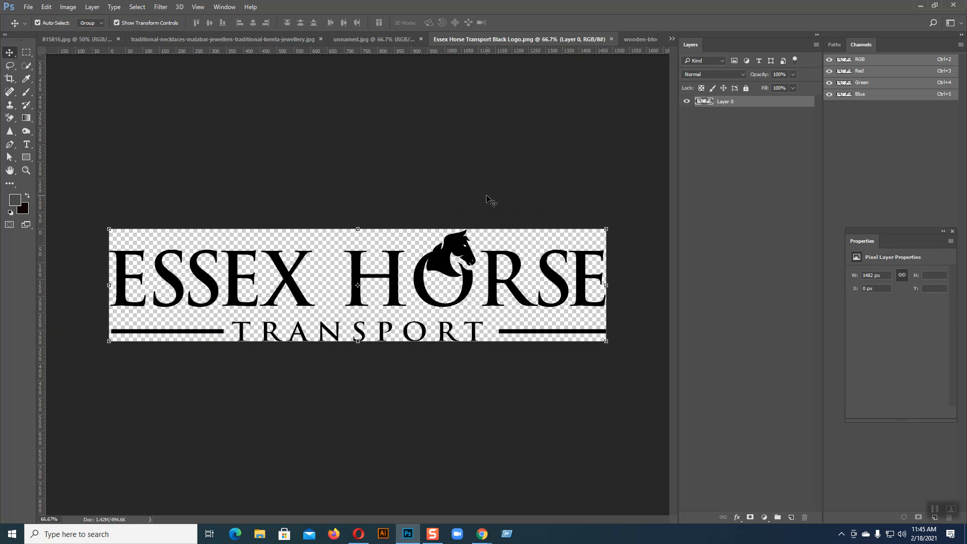
pyautogui.click(611, 39)
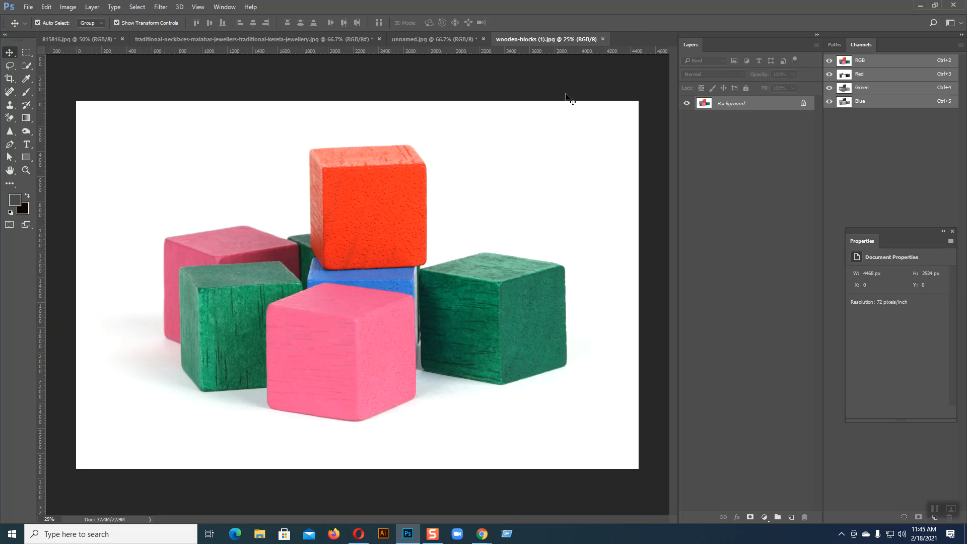
# Apply Equalize to the wooden blocks photo and close the document without saving.
pyautogui.click(68, 7)
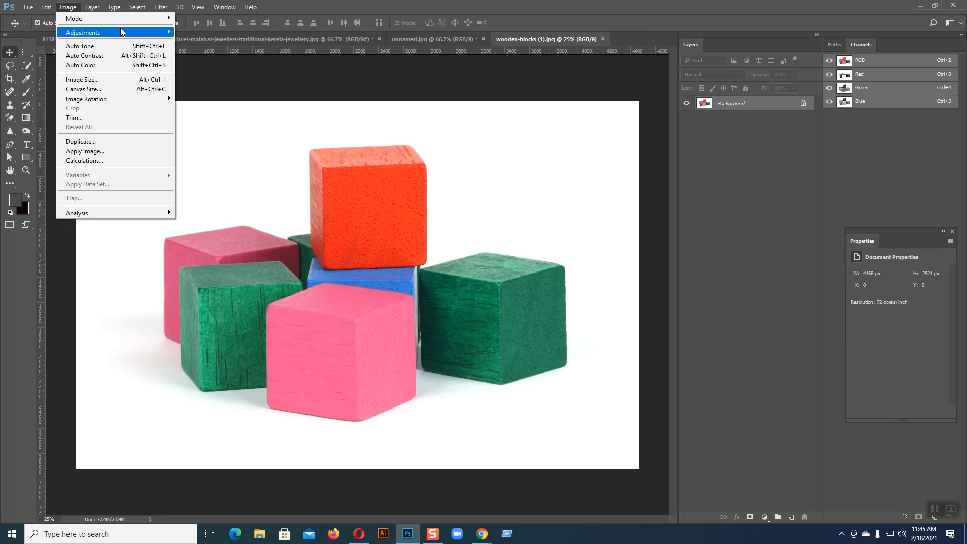
pyautogui.moveTo(100, 32)
pyautogui.click(219, 251)
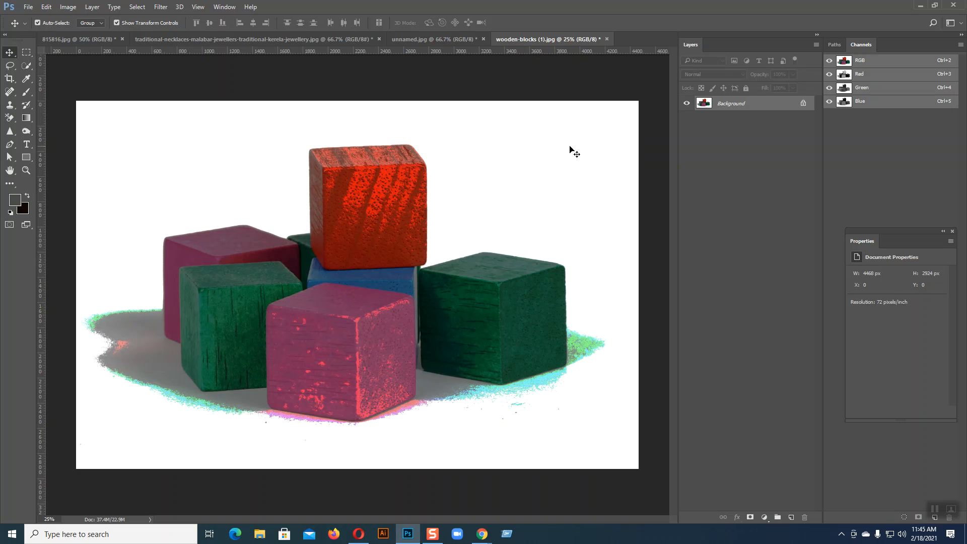
pyautogui.click(607, 39)
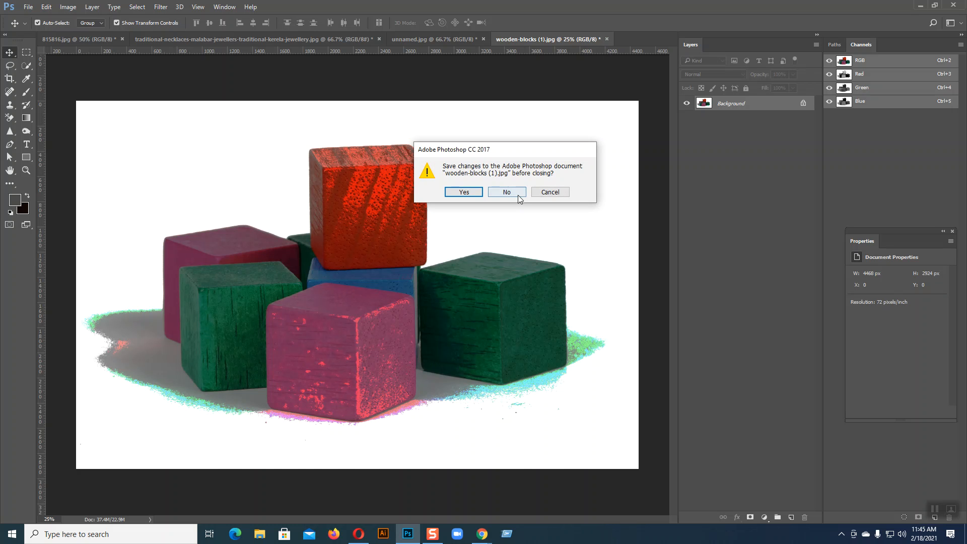
pyautogui.click(514, 195)
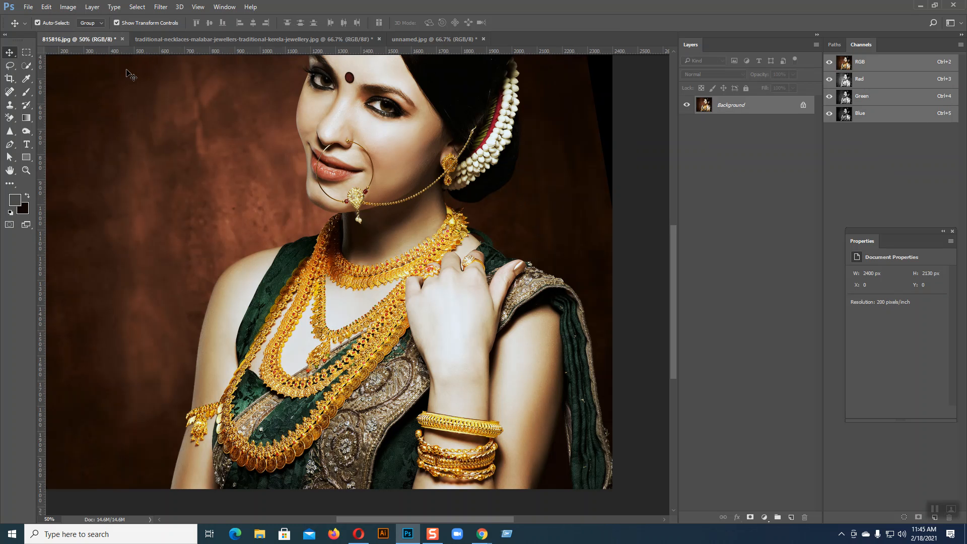
# Start Match Color on 815816.jpg with the traditional-necklaces portrait as the source.
pyautogui.click(67, 7)
pyautogui.moveTo(127, 34)
pyautogui.click(224, 234)
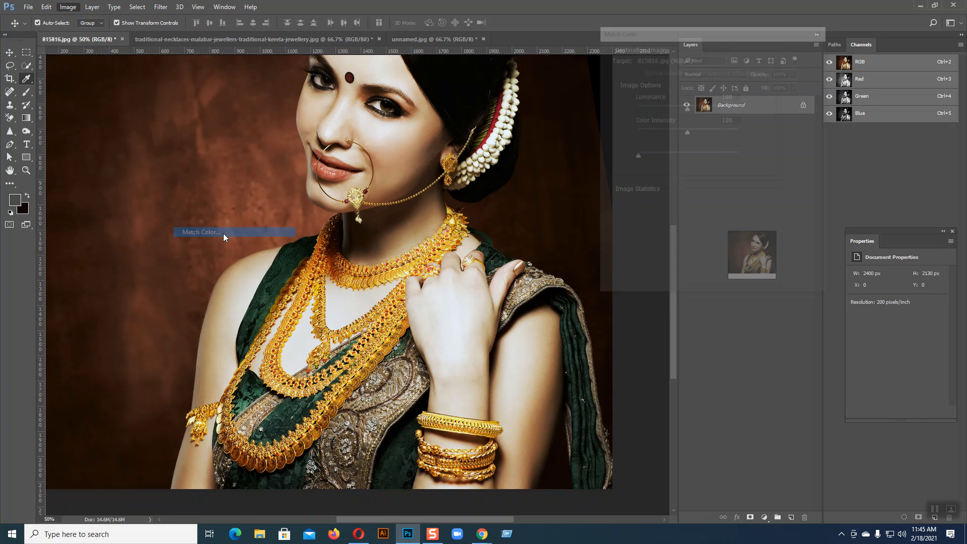
pyautogui.click(678, 238)
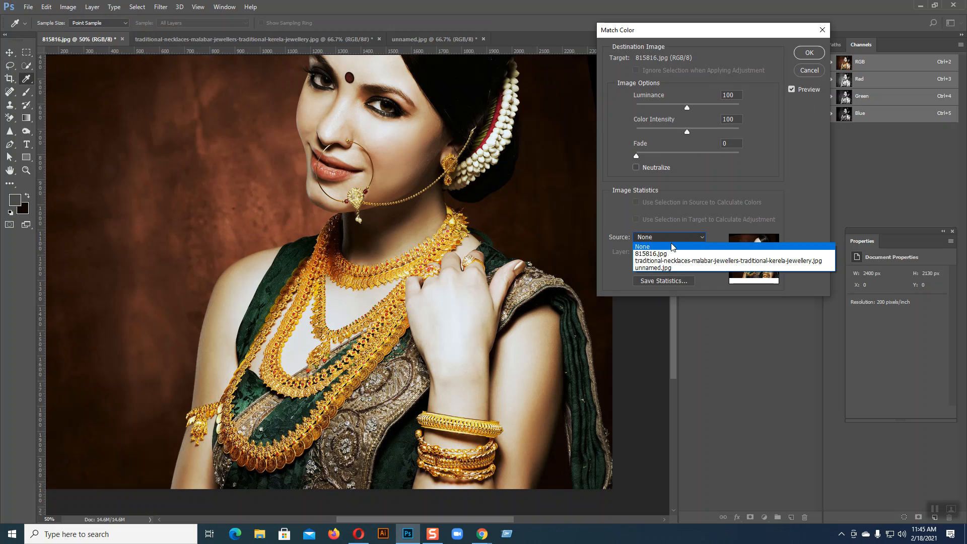
pyautogui.click(664, 258)
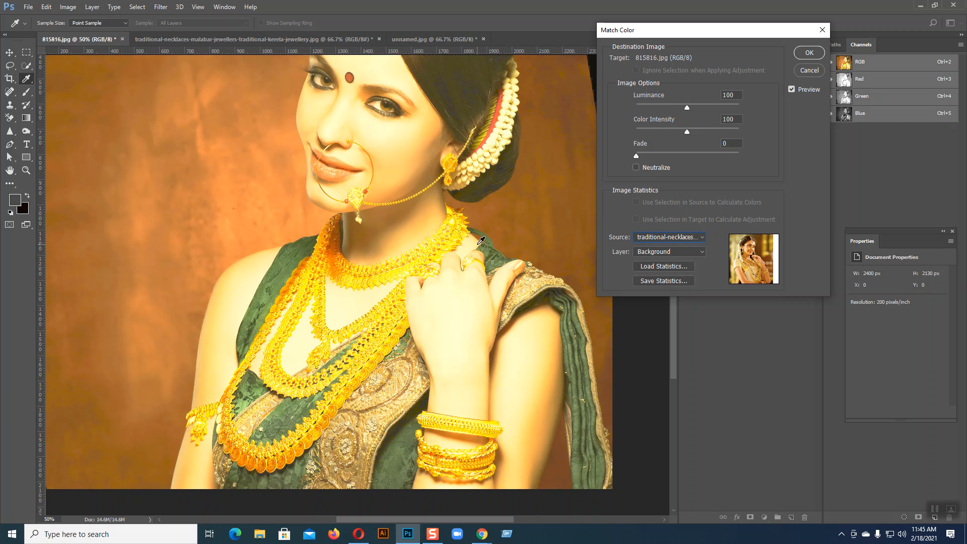
# Switch the Match Color source to 815816.jpg and finally to unnamed.jpg.
pyautogui.click(667, 239)
pyautogui.click(648, 253)
pyautogui.click(667, 237)
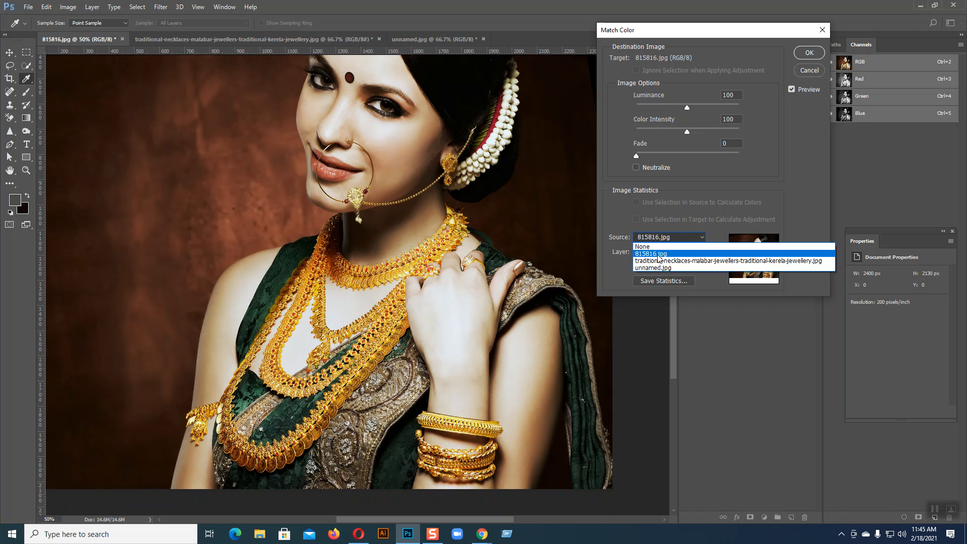
pyautogui.click(658, 255)
pyautogui.click(653, 239)
pyautogui.click(654, 267)
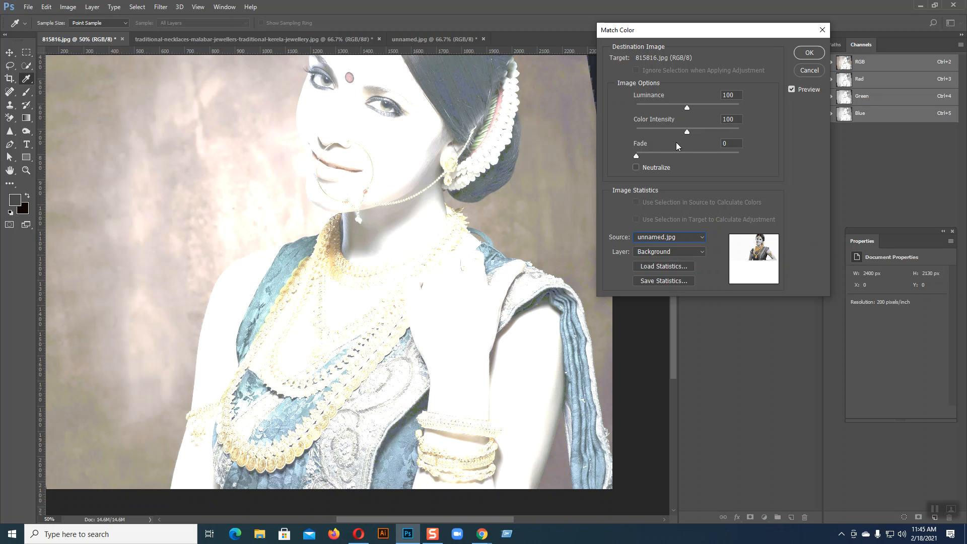
# Try fade 37, color intensity 29 and luminance 162 on the portrait, and cancel Match Color.
pyautogui.moveTo(639, 156); pyautogui.dragTo(651, 133)
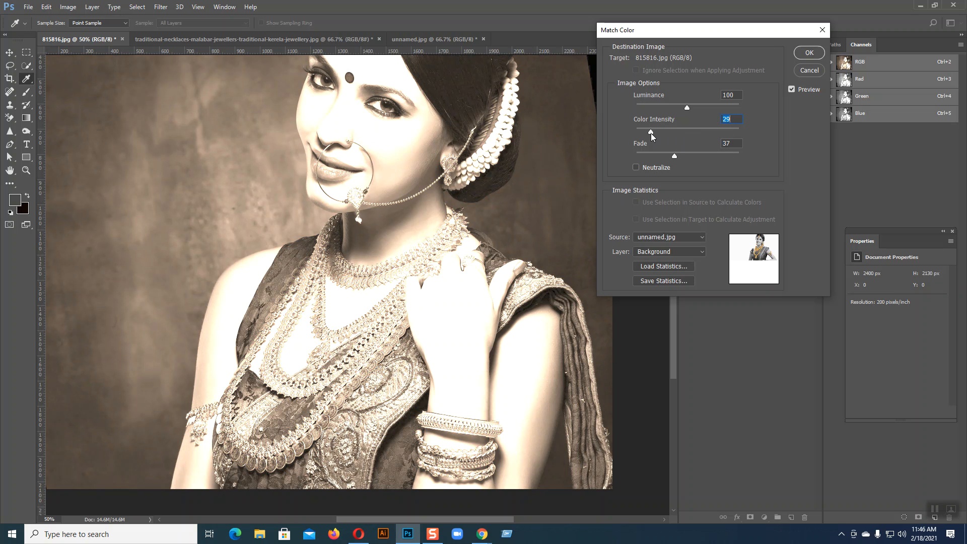
pyautogui.moveTo(688, 107); pyautogui.dragTo(720, 109)
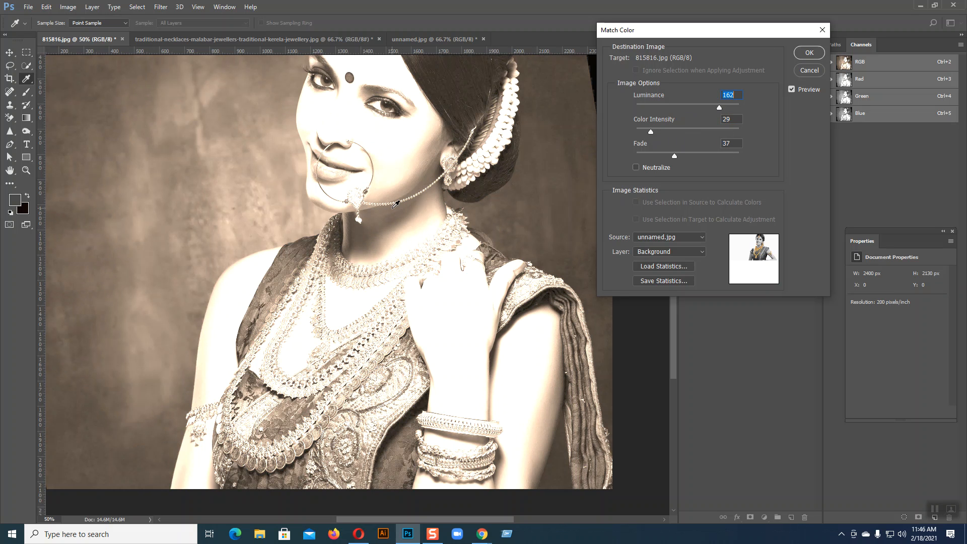
pyautogui.click(817, 70)
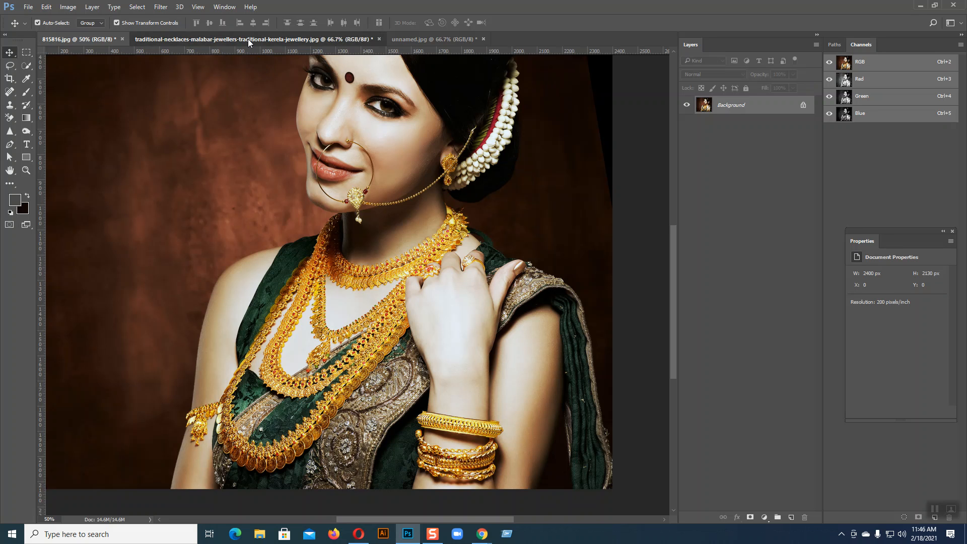
# Start Match Color on the traditional-necklaces portrait with 815816.jpg as the source.
pyautogui.click(248, 38)
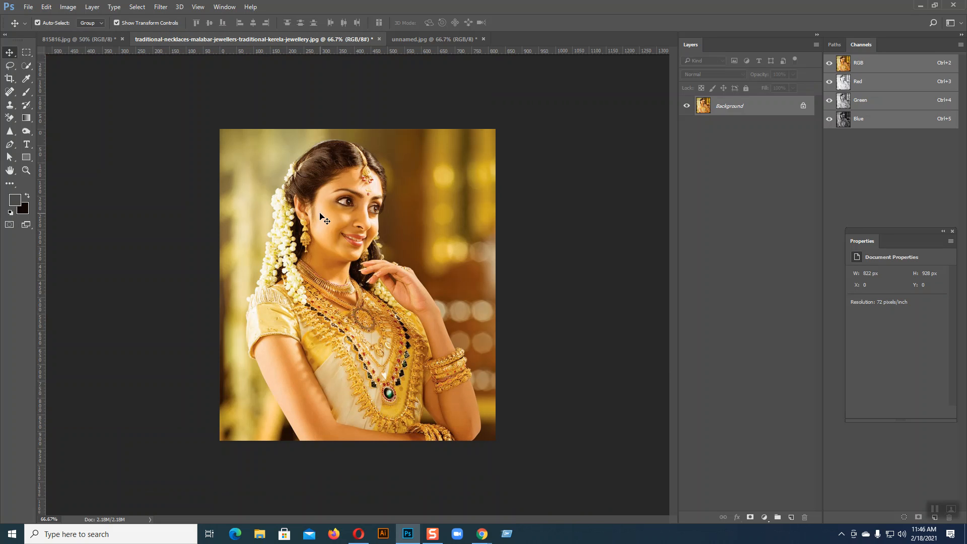
pyautogui.click(68, 7)
pyautogui.moveTo(88, 34)
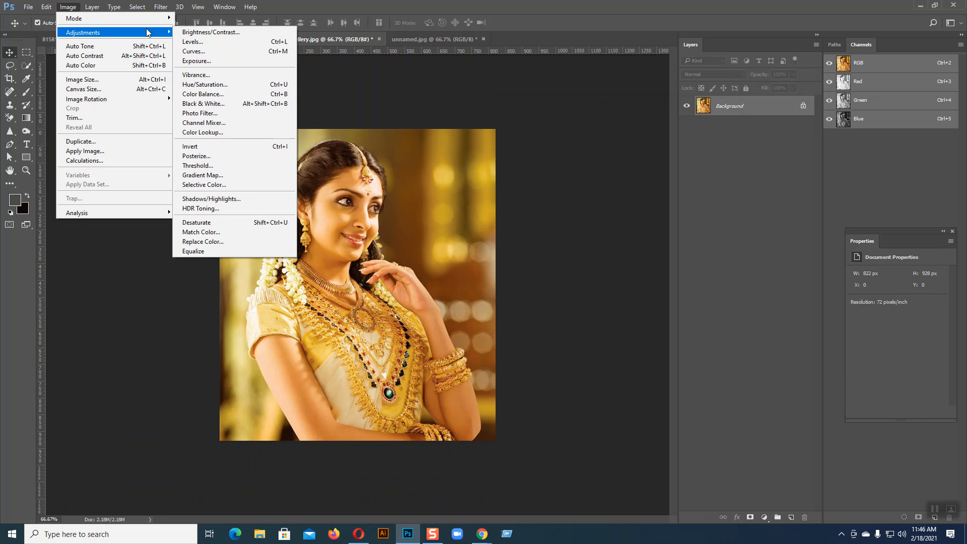
pyautogui.click(218, 232)
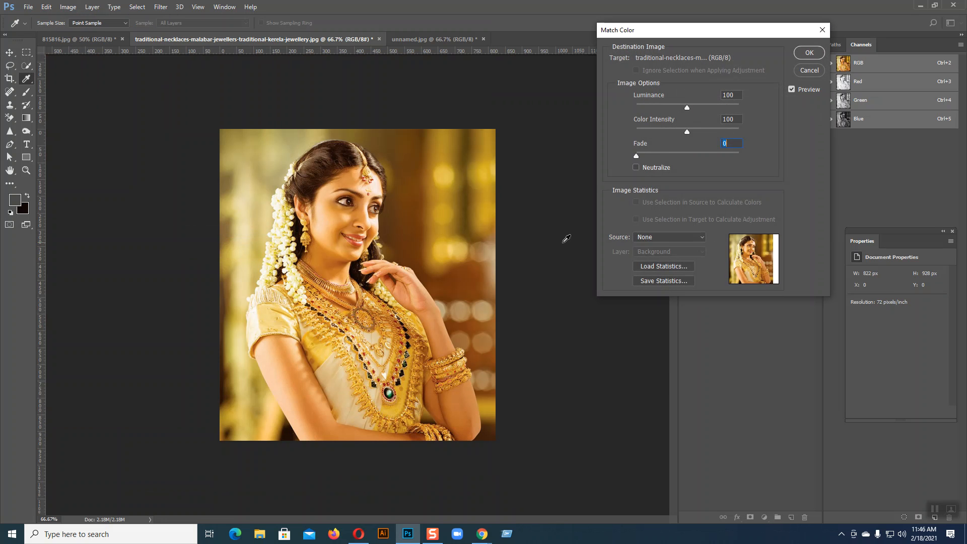
pyautogui.click(669, 237)
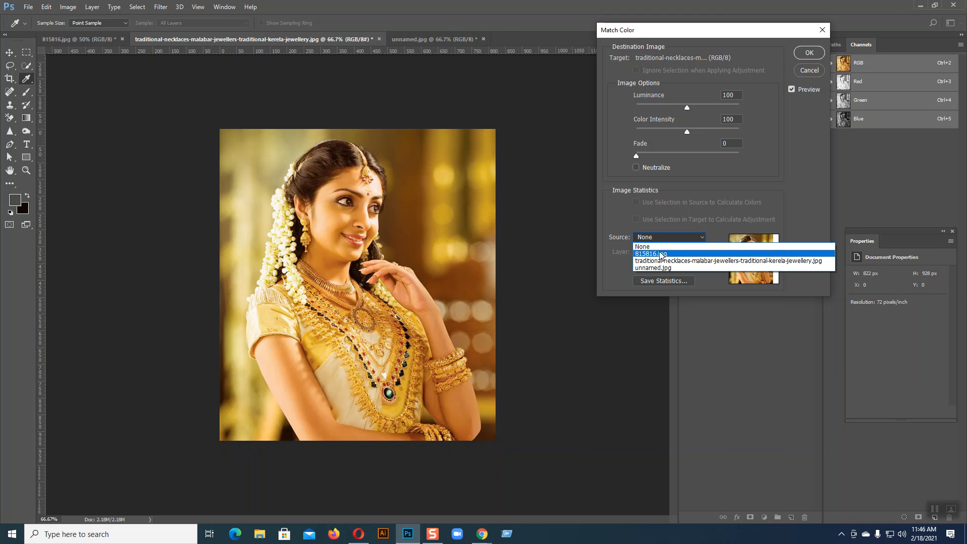
pyautogui.click(667, 253)
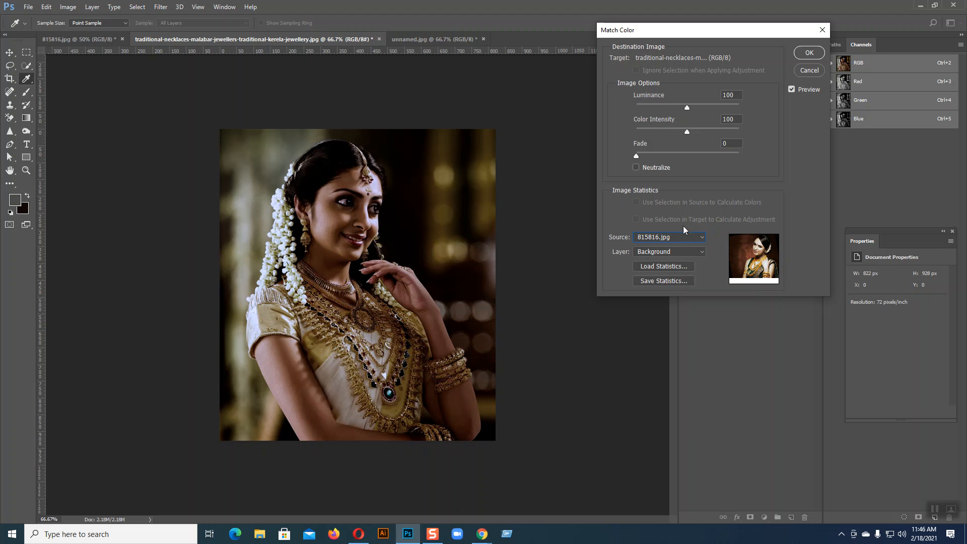
# Try fade 69, color intensity 46 and luminance 131 on the portrait, and cancel Match Color.
pyautogui.moveTo(637, 155); pyautogui.dragTo(707, 156)
pyautogui.moveTo(688, 108)
pyautogui.mouseDown()
pyautogui.moveTo(702, 108)
pyautogui.moveTo(668, 108)
pyautogui.moveTo(704, 110)
pyautogui.mouseUp()
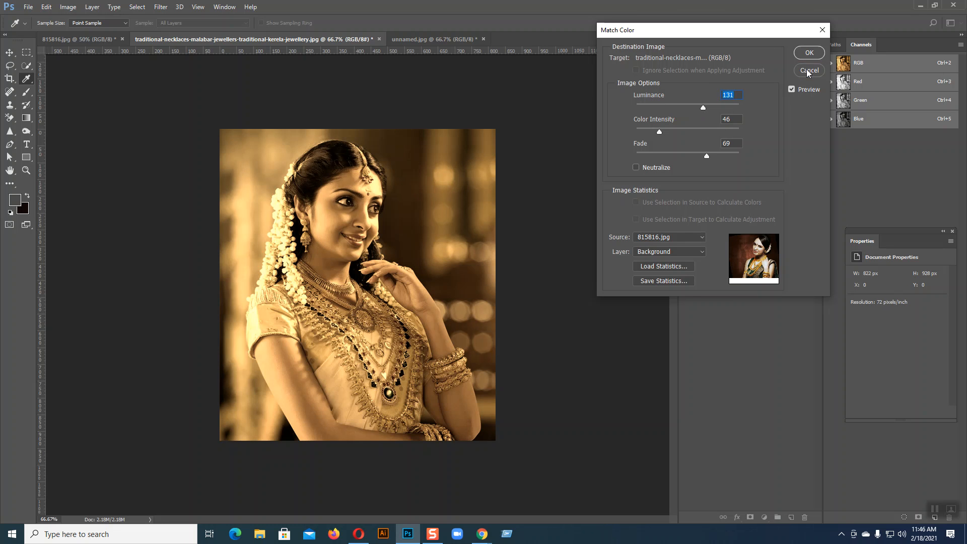
pyautogui.click(808, 70)
# Start Replace Color on the traditional-necklaces portrait and choose a bright red result color.
pyautogui.click(68, 7)
pyautogui.moveTo(151, 33)
pyautogui.click(219, 241)
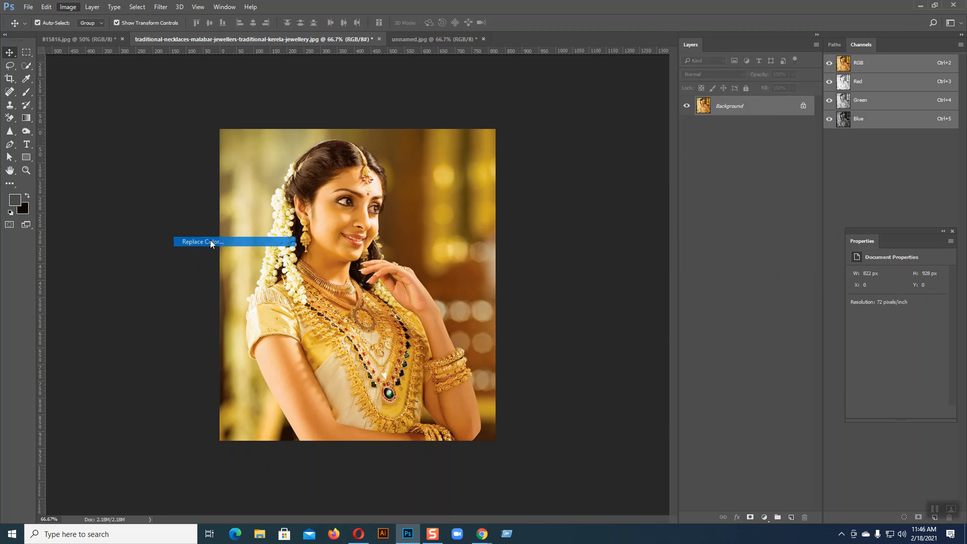
pyautogui.click(720, 237)
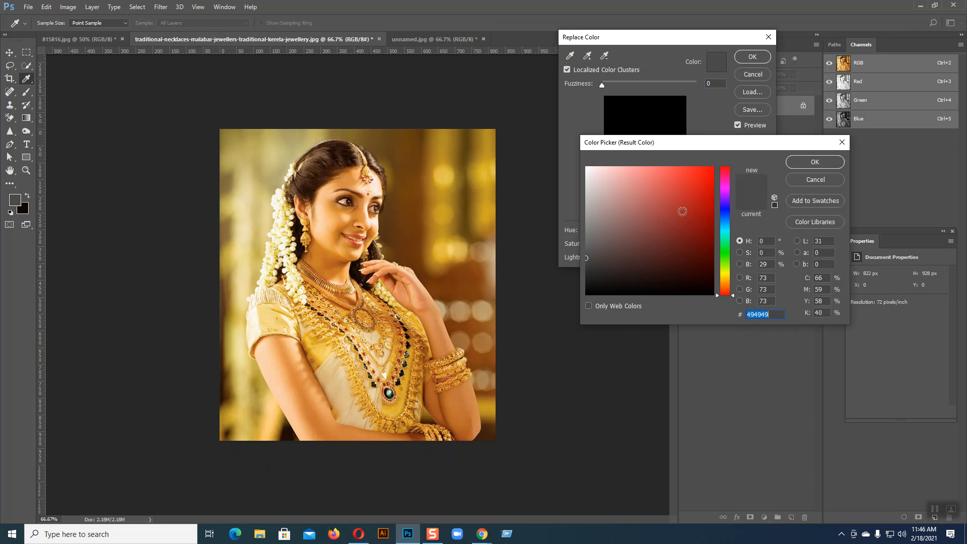
pyautogui.moveTo(682, 212); pyautogui.dragTo(695, 167)
pyautogui.click(812, 163)
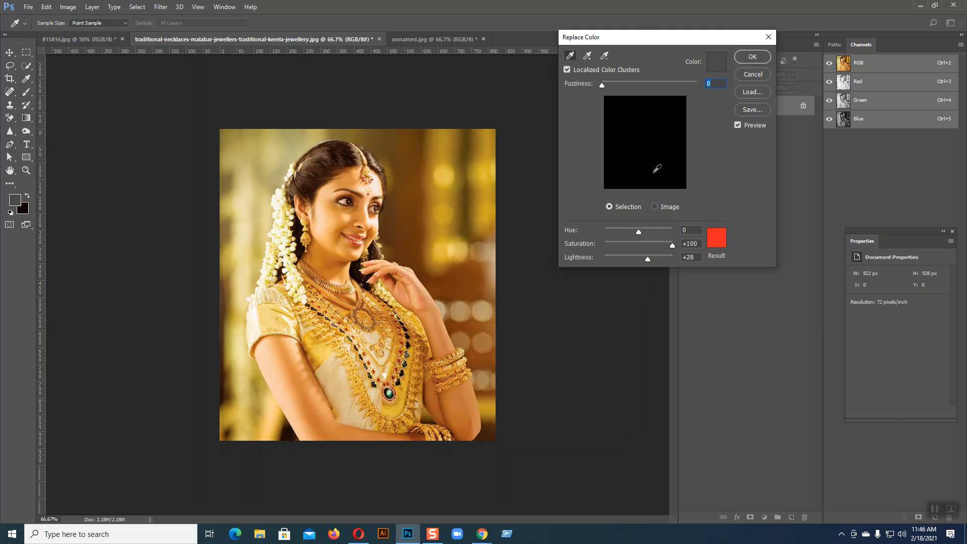
# Sample the arm's skin tone in the Replace Color image preview and set the selection's fuzziness to 72.
pyautogui.click(656, 207)
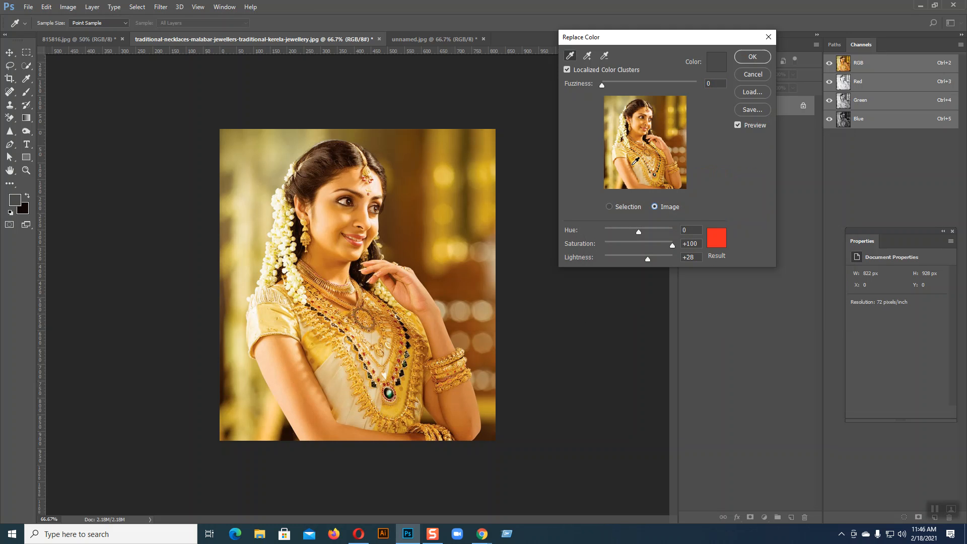
pyautogui.click(623, 160)
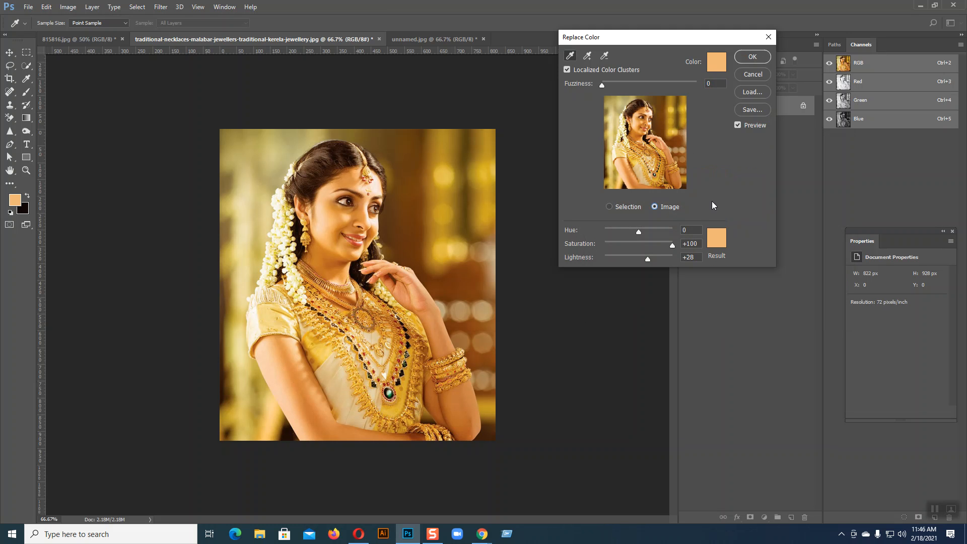
pyautogui.click(609, 206)
pyautogui.moveTo(602, 86); pyautogui.dragTo(636, 88)
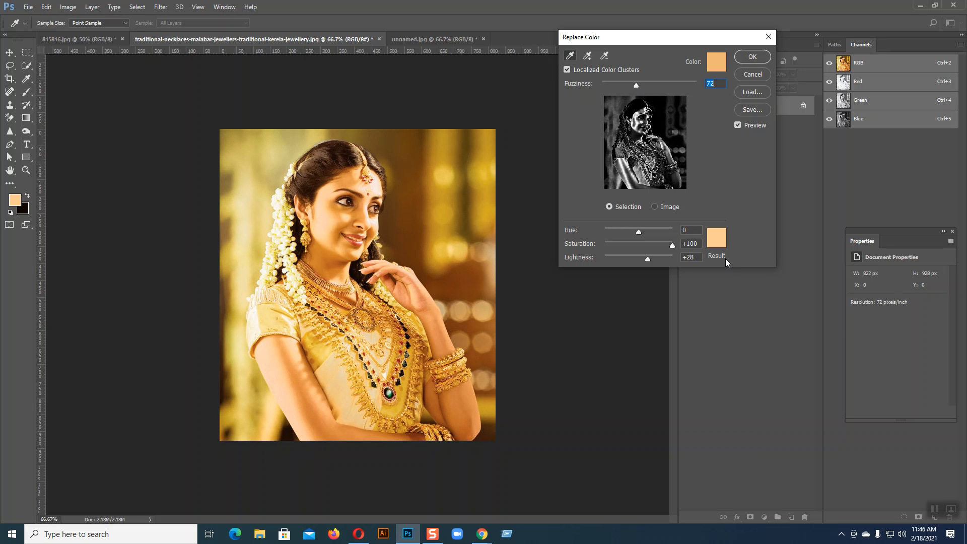
# Set the Replace Color result to dark brown 5e3c17.
pyautogui.click(717, 239)
pyautogui.click(682, 248)
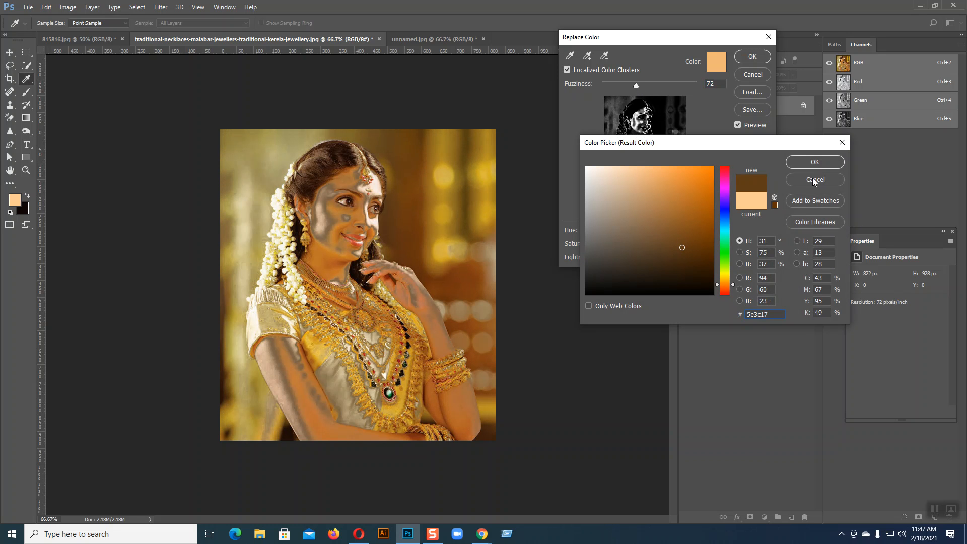
pyautogui.click(814, 162)
# Try result colors such as 31261a and d5740a on the portrait, and cancel both the color picker and Replace Color.
pyautogui.click(717, 237)
pyautogui.click(698, 280)
pyautogui.click(645, 269)
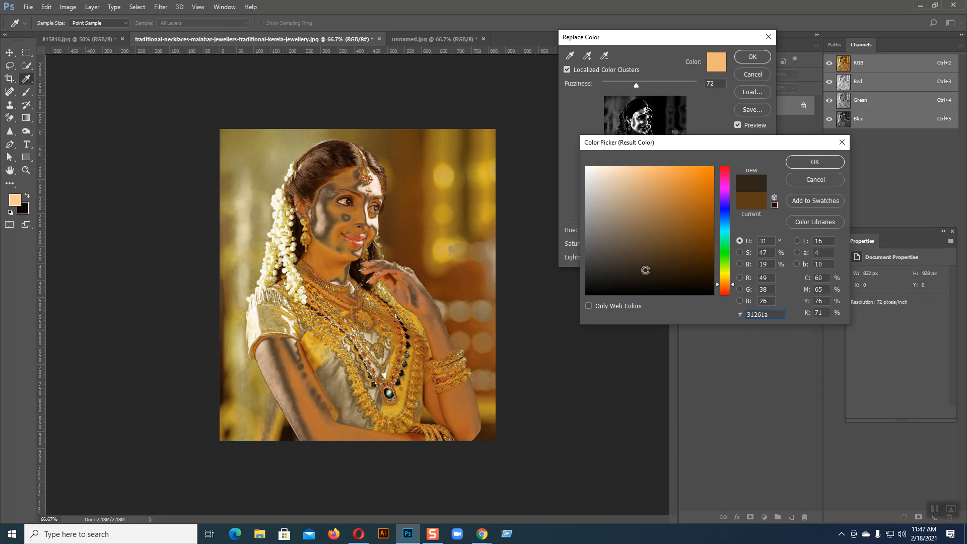
pyautogui.click(640, 233)
pyautogui.click(652, 204)
pyautogui.click(708, 187)
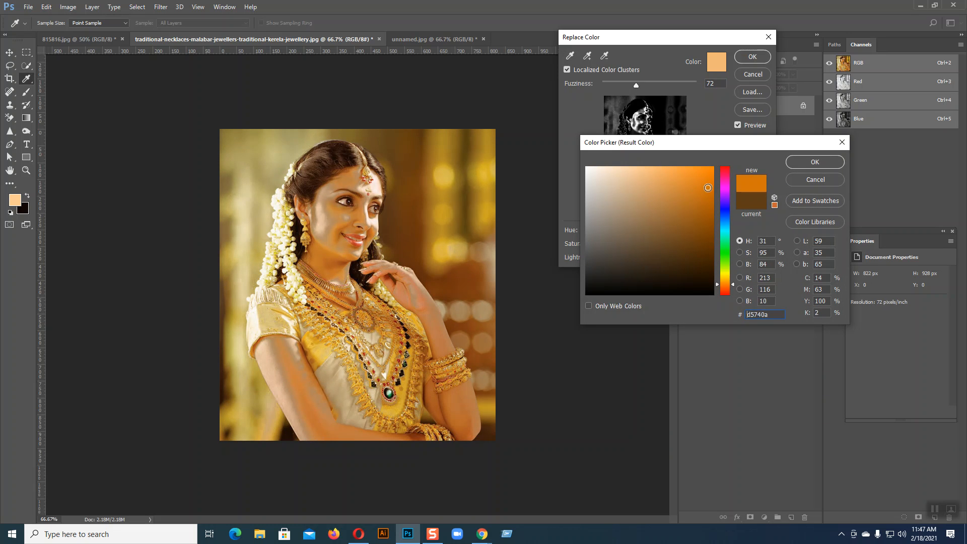
pyautogui.click(804, 179)
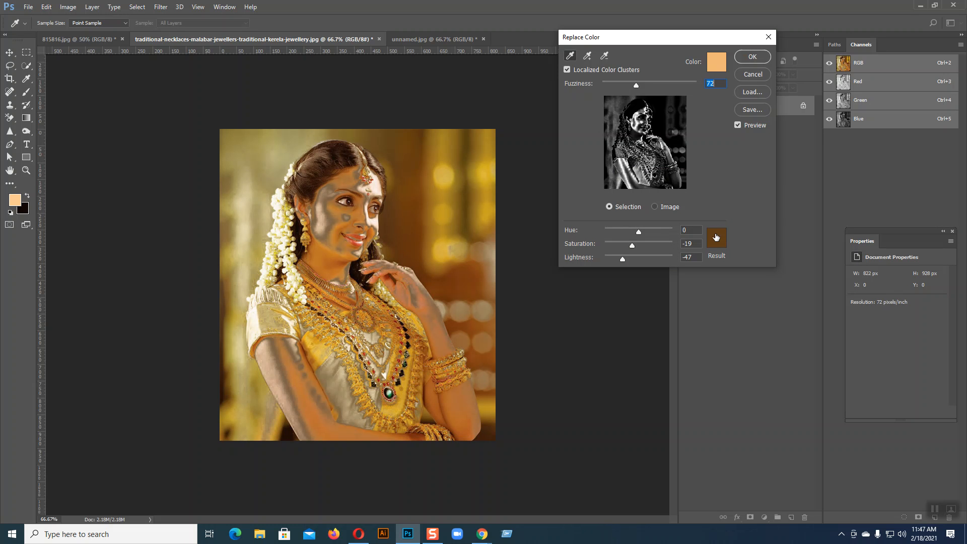
pyautogui.click(749, 76)
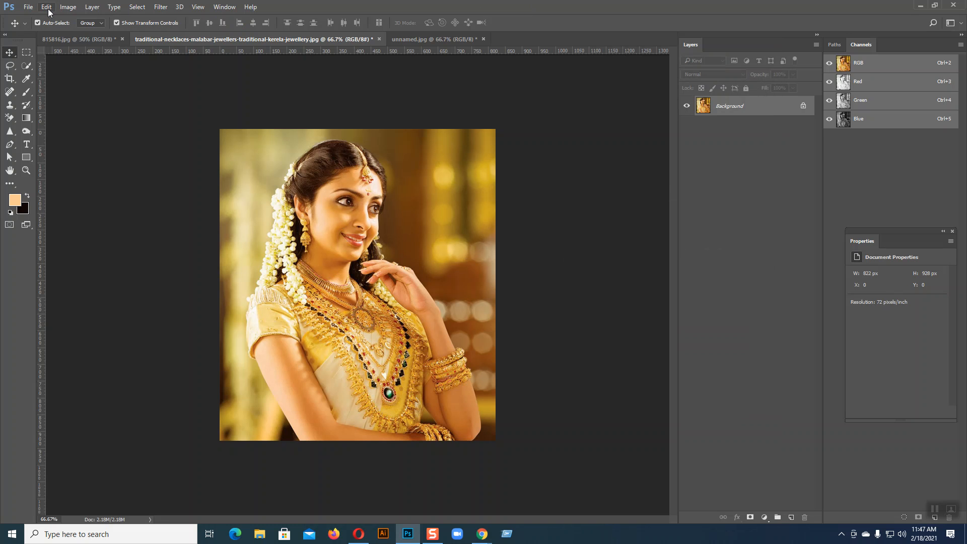
pyautogui.click(68, 7)
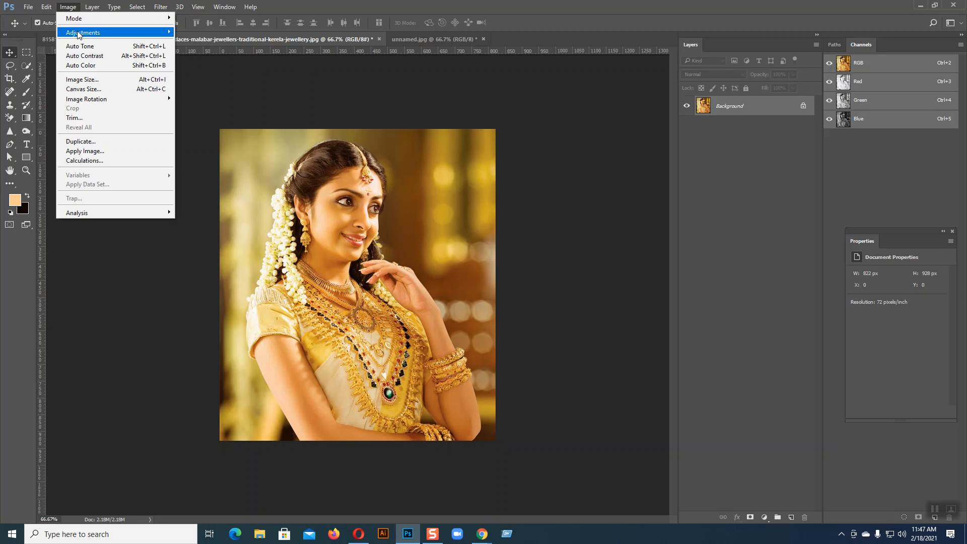
pyautogui.moveTo(79, 34)
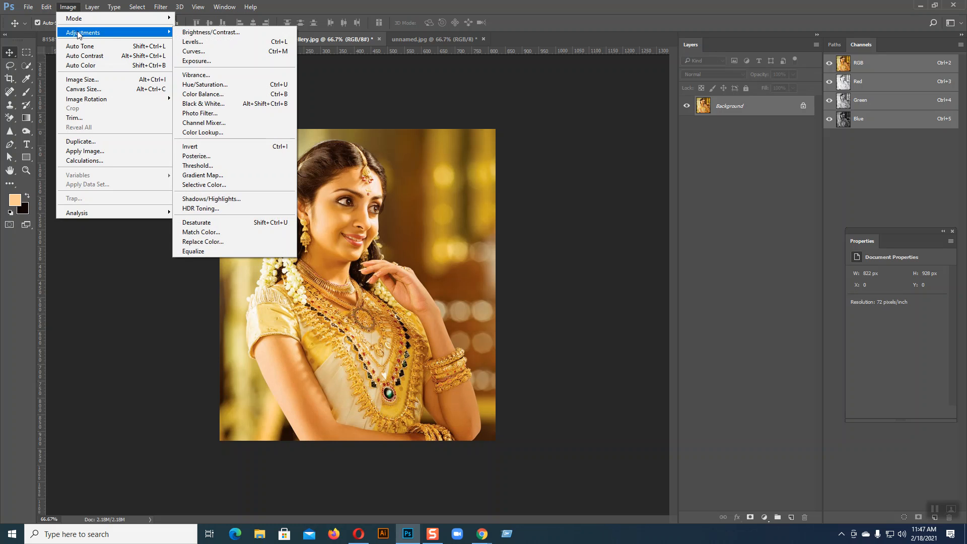
pyautogui.click(212, 244)
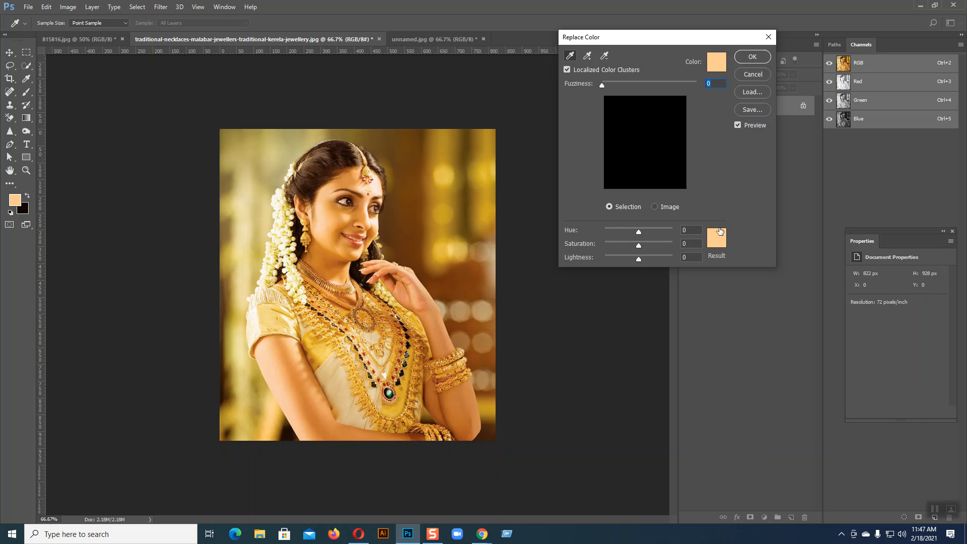
pyautogui.click(753, 74)
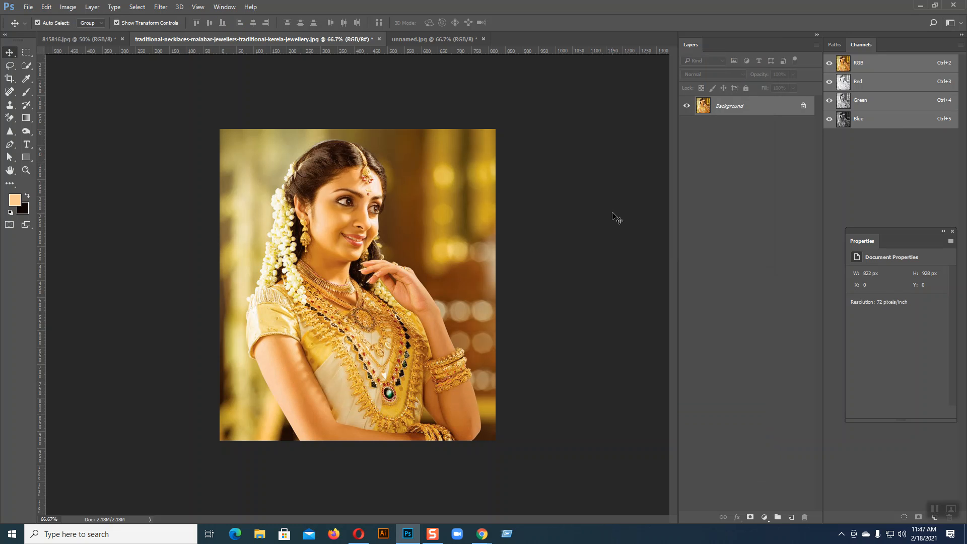
# Switch to Chrome to view the Facebook composite of the rose box and teddy bears, and return to Photoshop.
pyautogui.hotkey('alt', 'Tab')
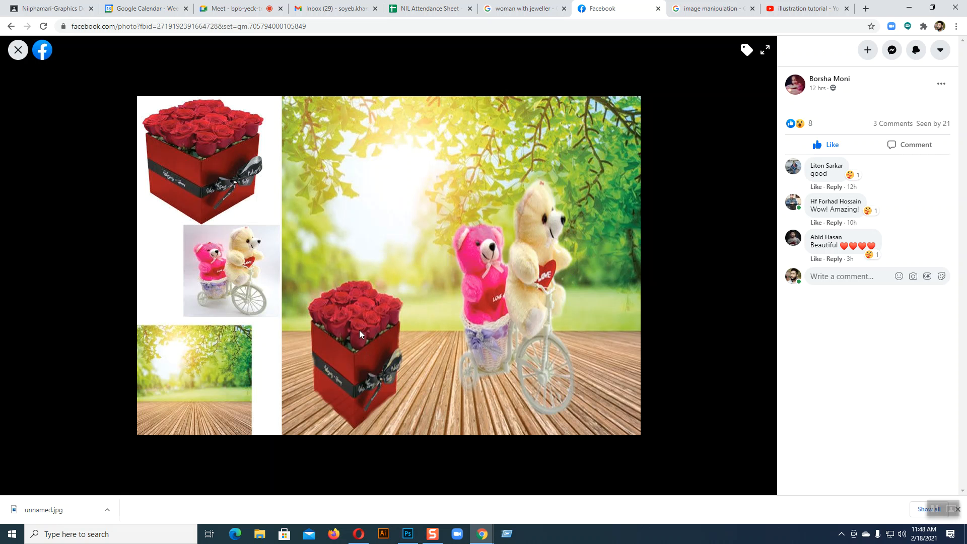
pyautogui.click(408, 533)
# Start opening a file and go to the Images folder inside Desktop-11-09 on New Volume (G:).
pyautogui.click(28, 8)
pyautogui.click(39, 28)
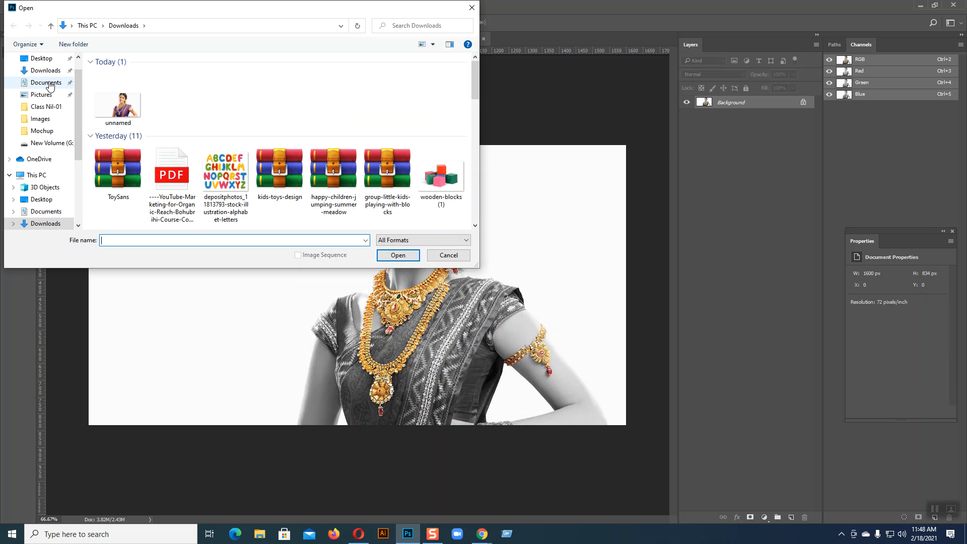
pyautogui.scroll(-4, 50, 152)
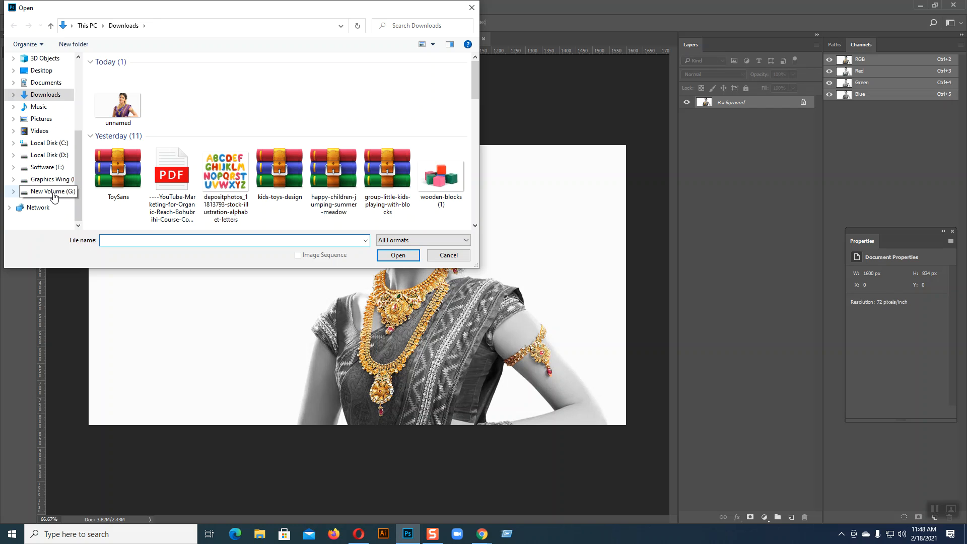
pyautogui.click(54, 194)
pyautogui.click(341, 140)
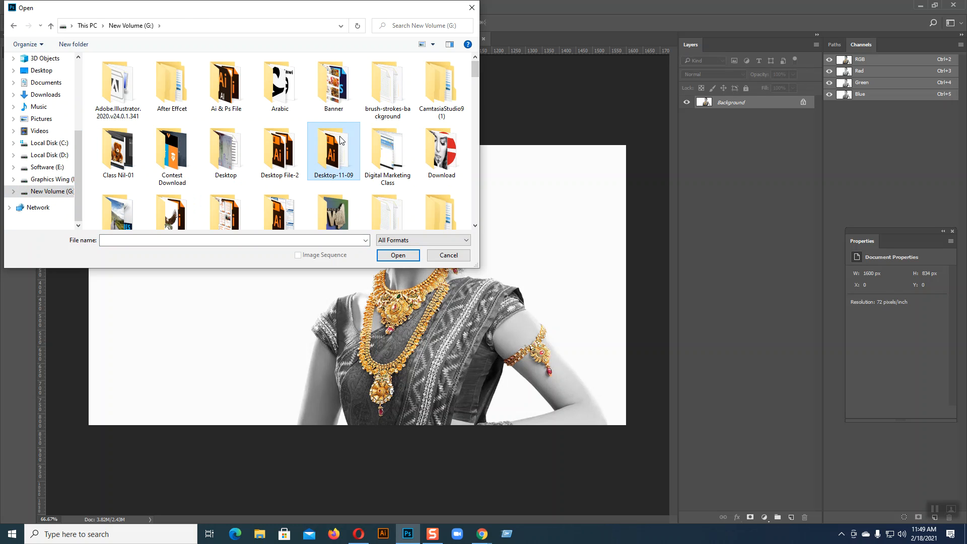
pyautogui.doubleClick(341, 140)
pyautogui.doubleClick(172, 84)
# Find the picture images (1) of the walking child in the Images folder and select it for opening.
pyautogui.moveTo(475, 68); pyautogui.dragTo(475, 216)
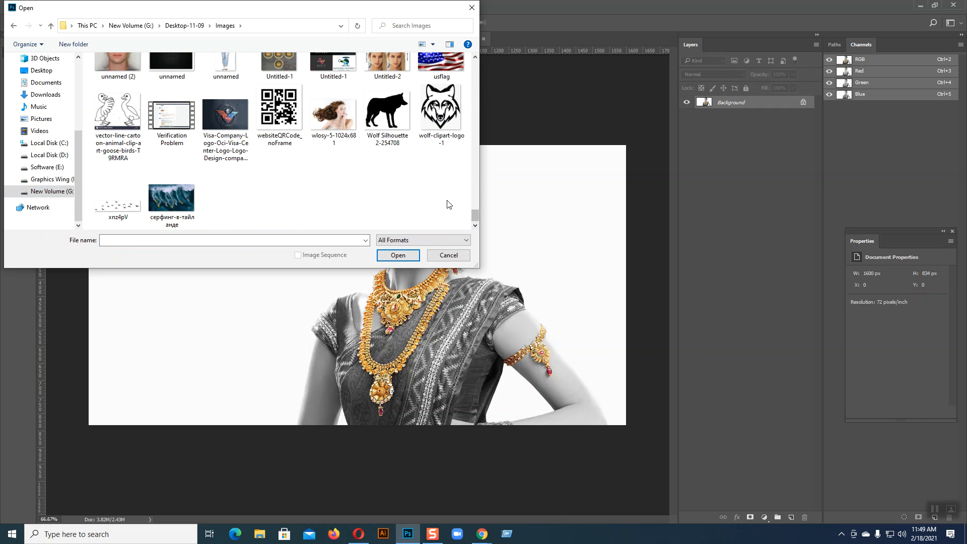
pyautogui.scroll(5, 449, 204)
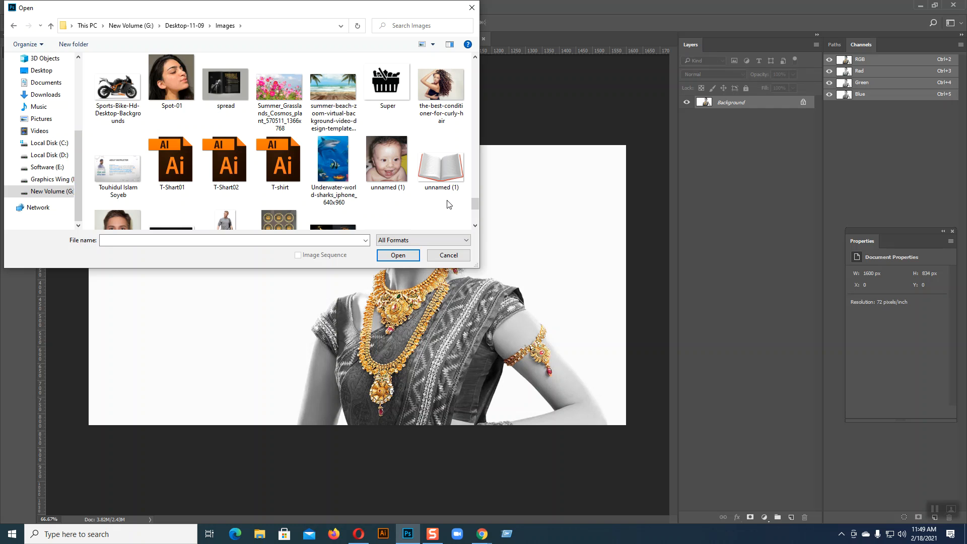
pyautogui.scroll(6, 448, 204)
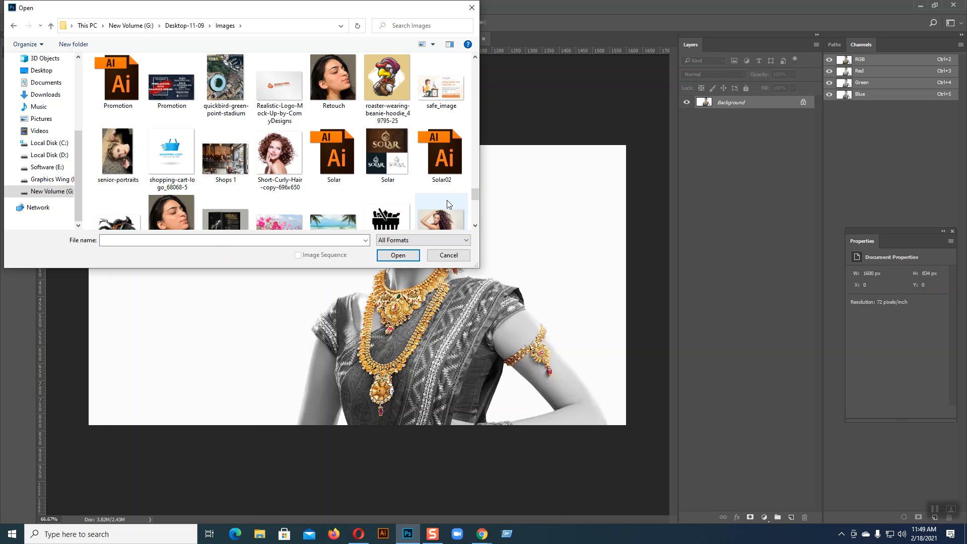
pyautogui.scroll(10, 449, 204)
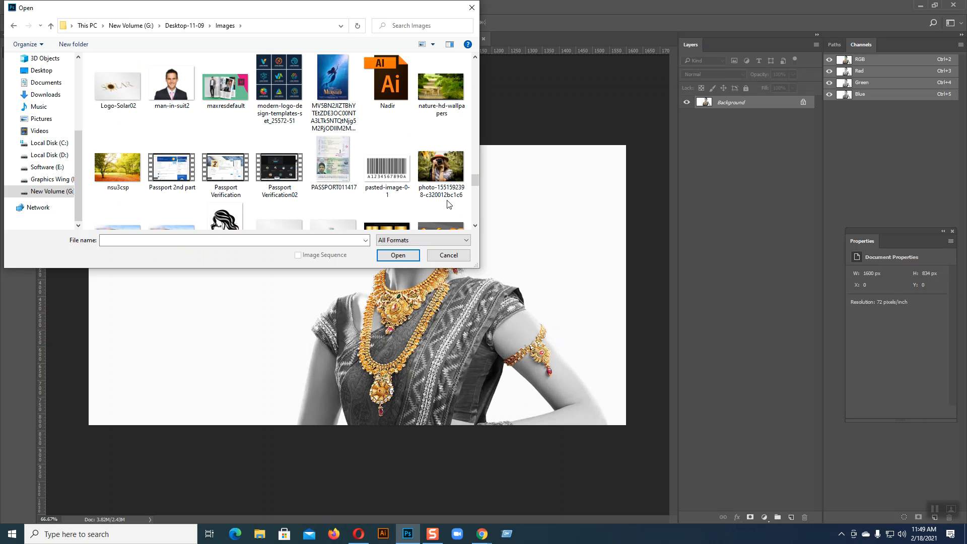
pyautogui.scroll(2, 449, 204)
pyautogui.scroll(2, 448, 204)
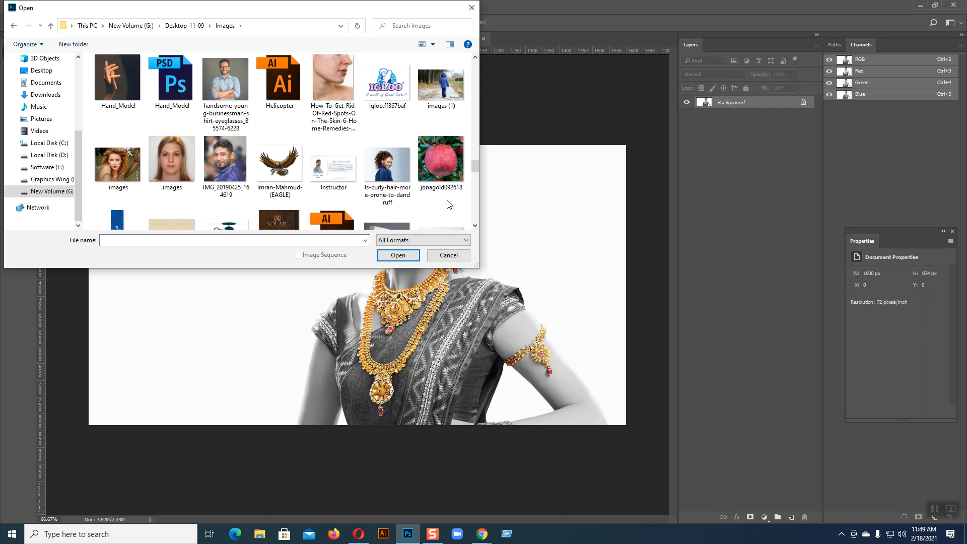
pyautogui.scroll(2, 448, 204)
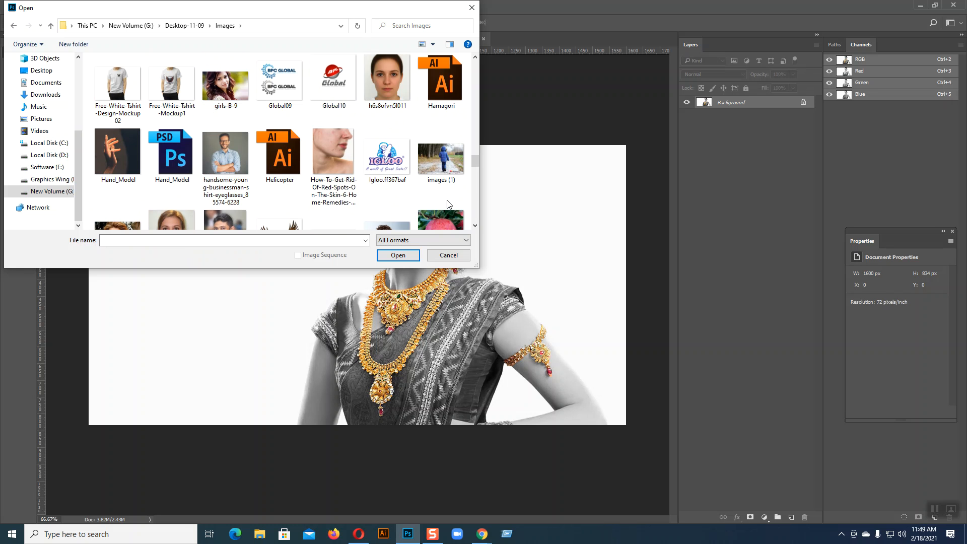
pyautogui.click(446, 169)
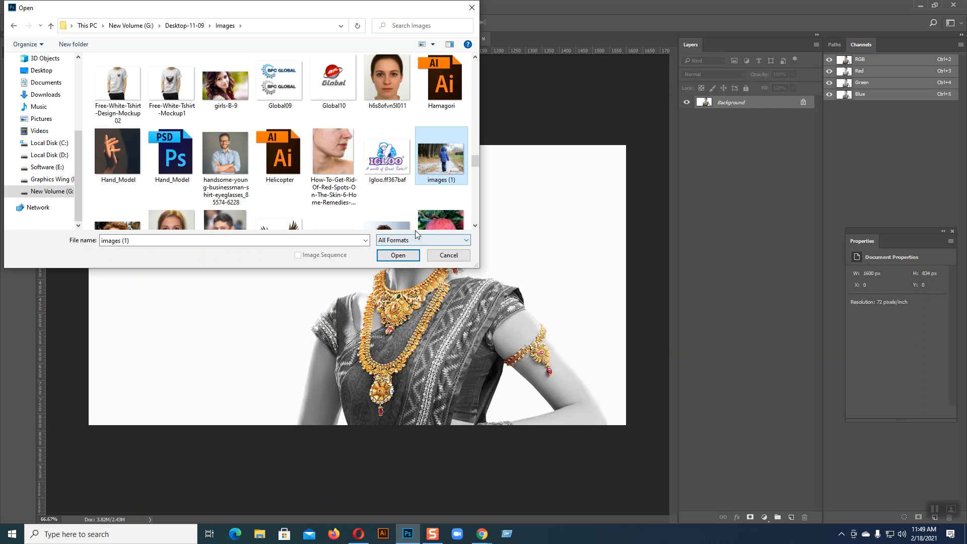
# Add the moonlit night-sky picture 271758 to the file selection and open the selected files.
pyautogui.scroll(2, 398, 206)
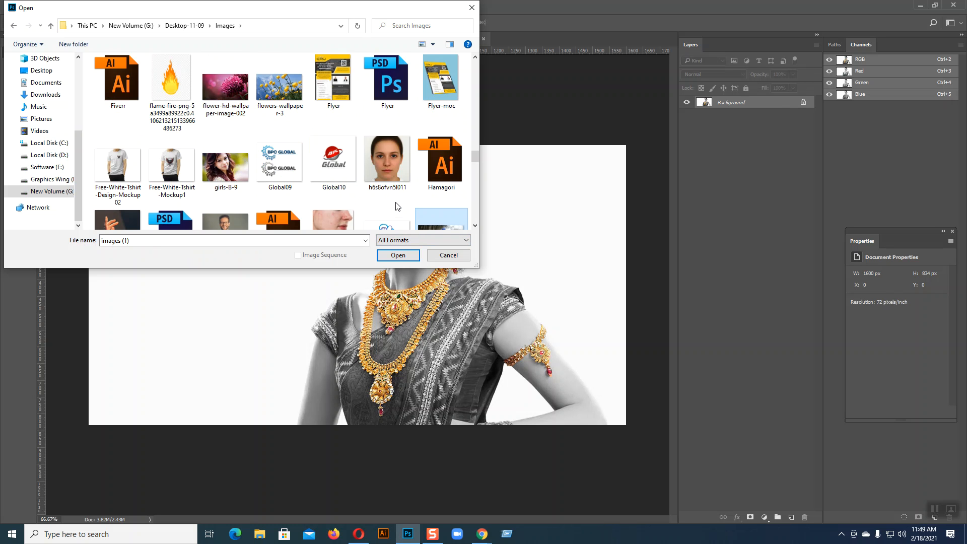
pyautogui.scroll(2, 398, 206)
pyautogui.scroll(2, 398, 207)
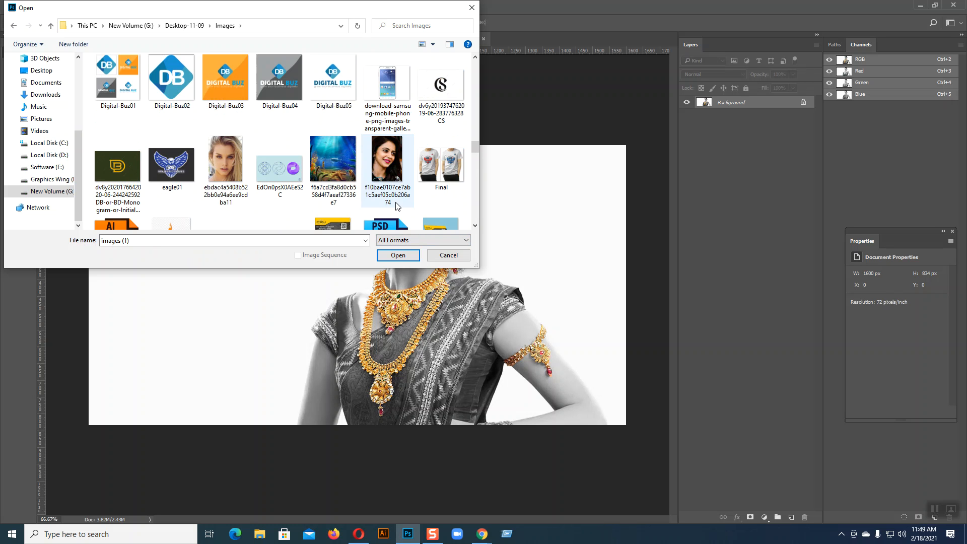
pyautogui.scroll(1, 398, 206)
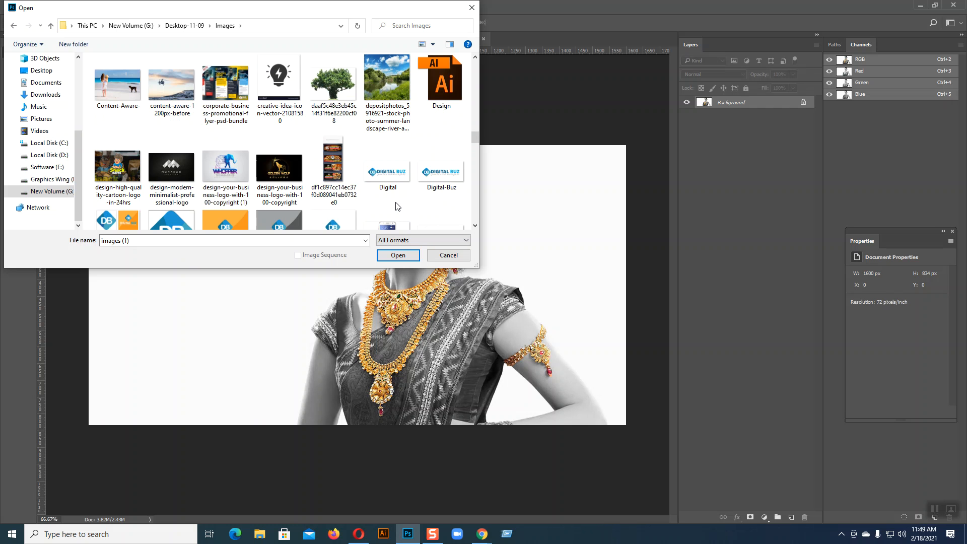
pyautogui.scroll(3, 398, 206)
pyautogui.scroll(1, 397, 206)
pyautogui.scroll(1, 398, 206)
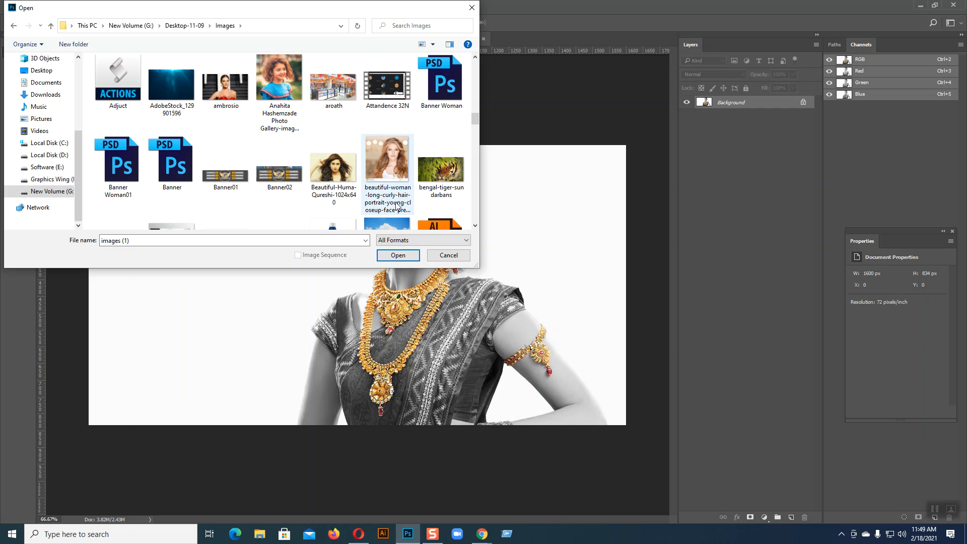
pyautogui.scroll(1, 397, 206)
pyautogui.scroll(3, 397, 206)
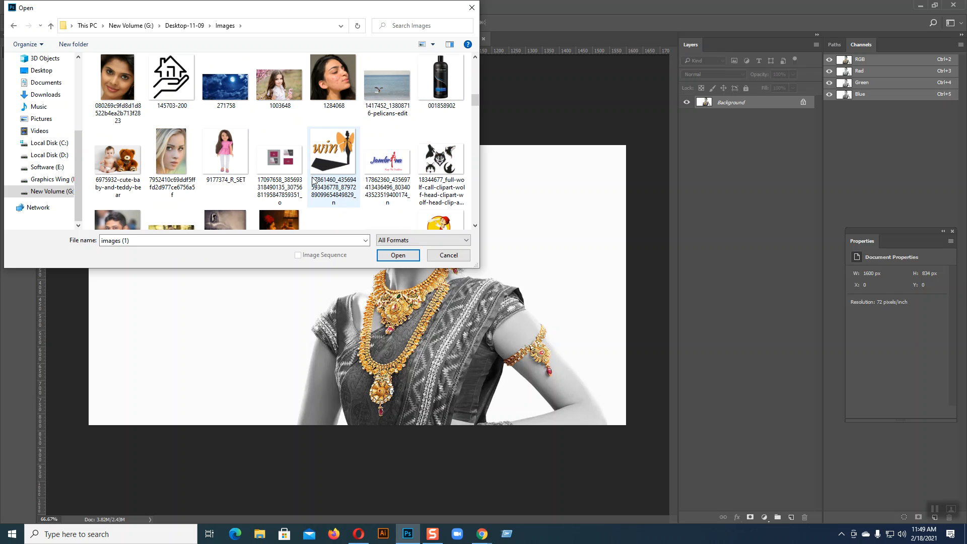
pyautogui.keyDown('ctrl'); pyautogui.click(239, 95); pyautogui.keyUp('ctrl')
pyautogui.click(397, 255)
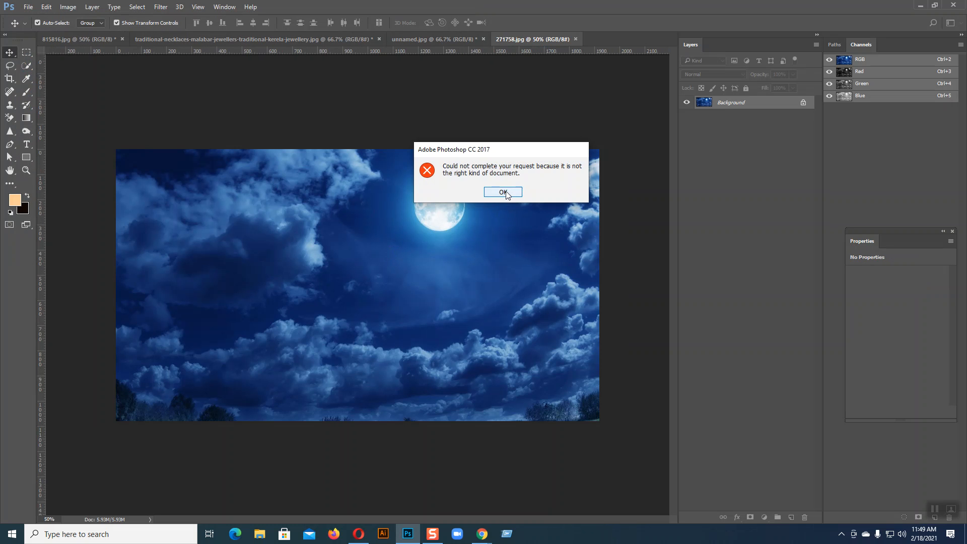
pyautogui.click(504, 192)
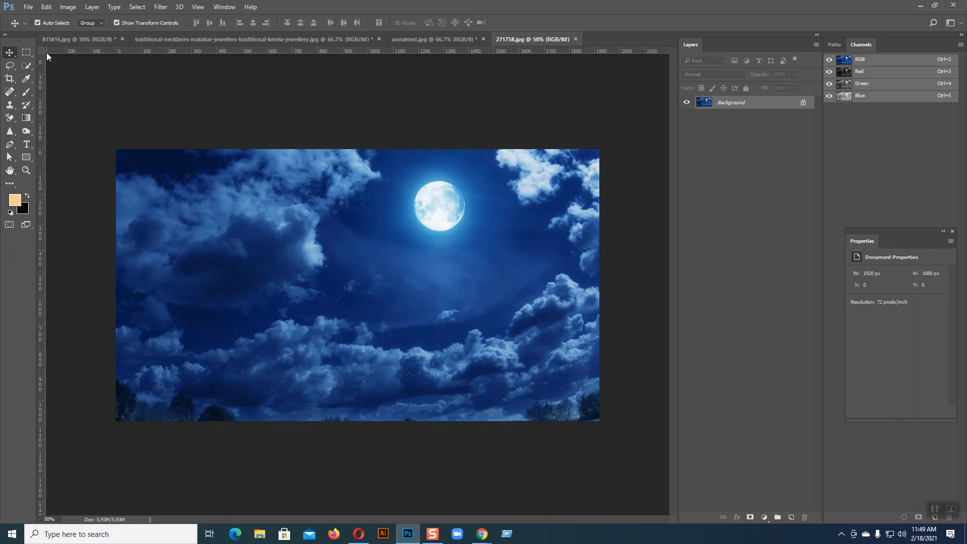
# Switch to File Explorer and go to the Images folder inside Desktop-11-09 on New Volume (G:).
pyautogui.click(260, 535)
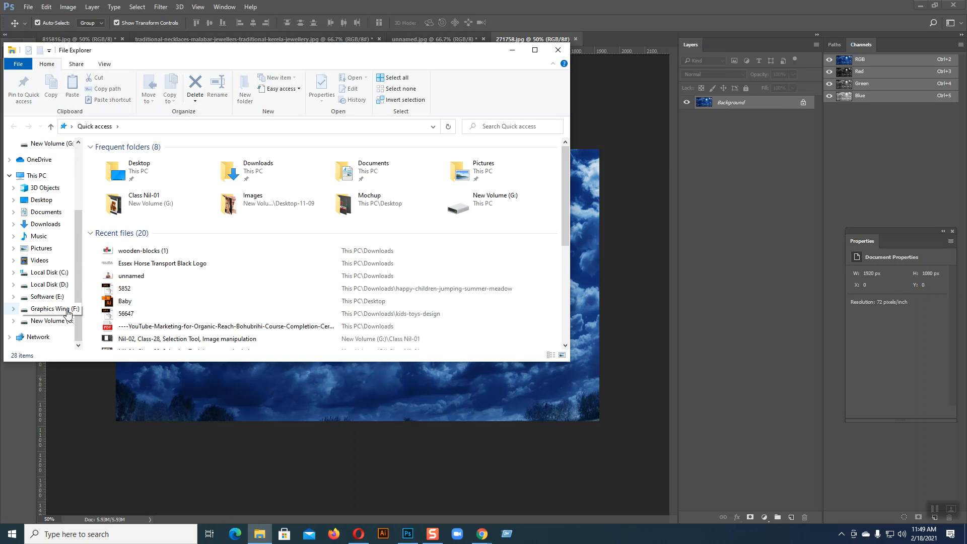
pyautogui.click(55, 322)
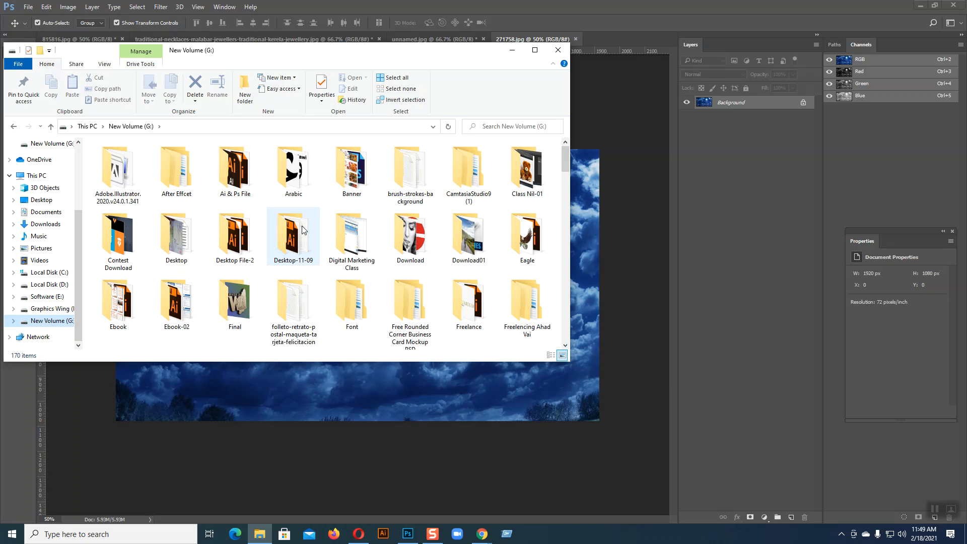
pyautogui.doubleClick(300, 233)
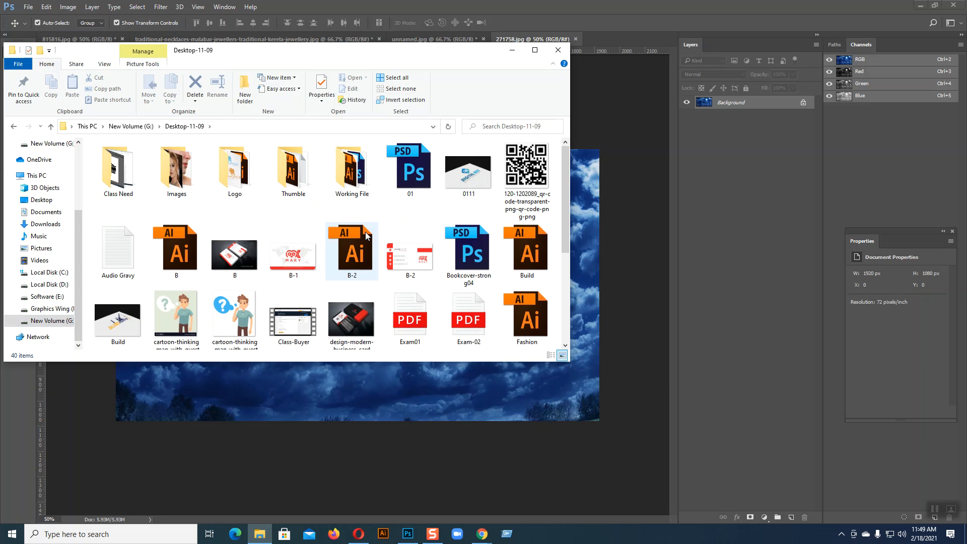
pyautogui.scroll(-3, 366, 235)
pyautogui.scroll(3, 366, 235)
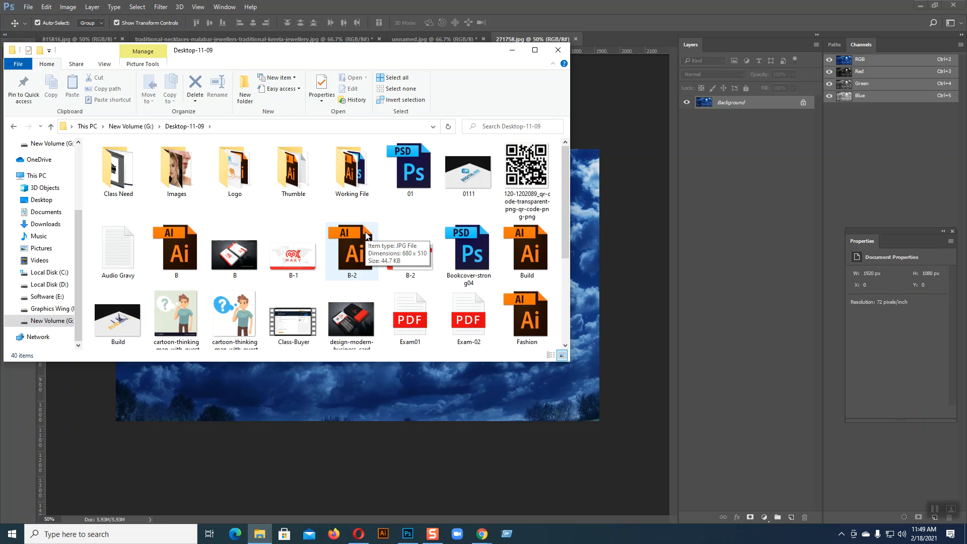
pyautogui.doubleClick(177, 169)
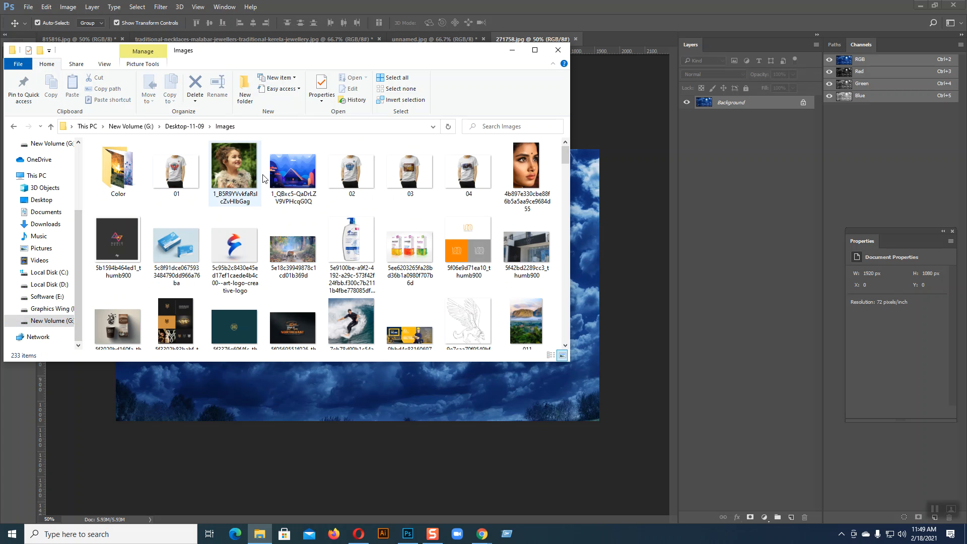
# Try to place the picture images (1) from the Images folder into the night-sky document.
pyautogui.scroll(-3, 421, 207)
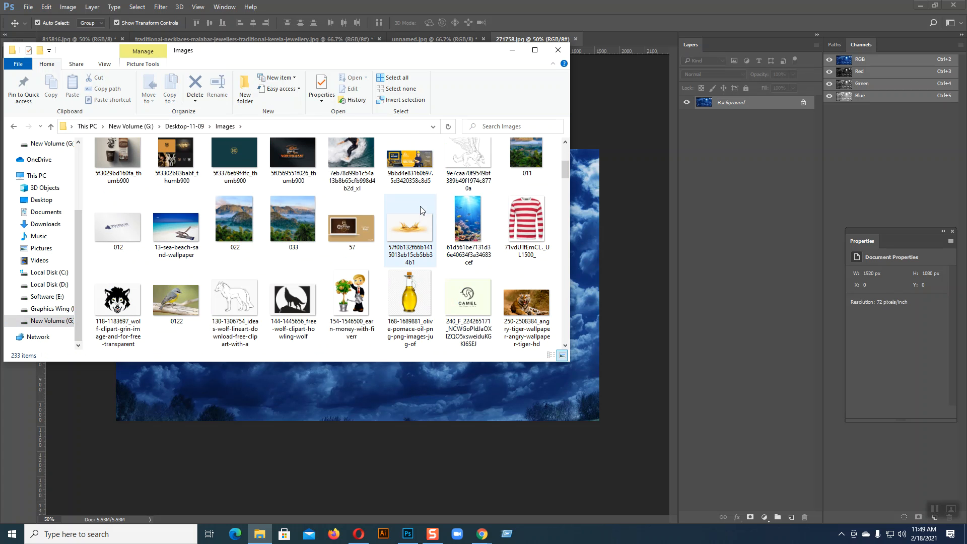
pyautogui.scroll(-2, 422, 210)
pyautogui.scroll(-3, 422, 211)
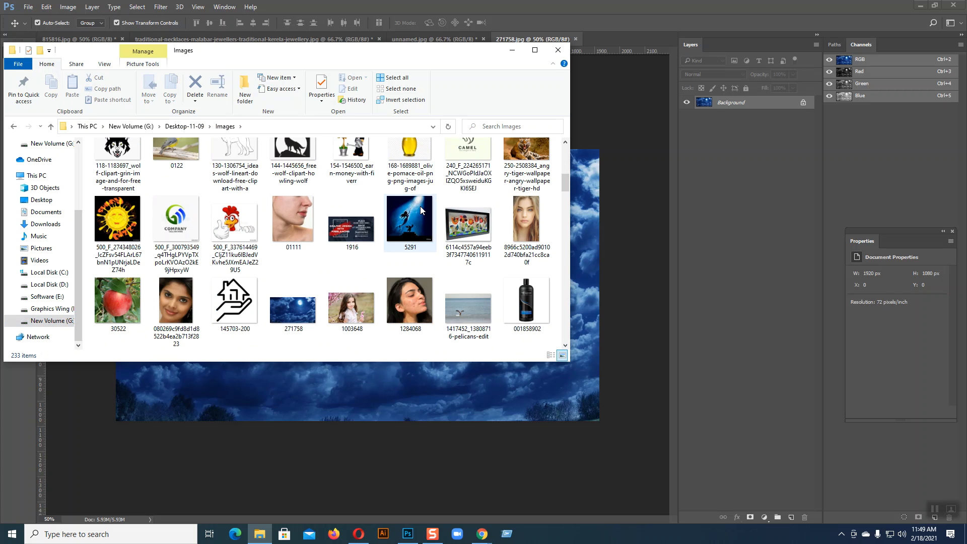
pyautogui.scroll(-3, 422, 211)
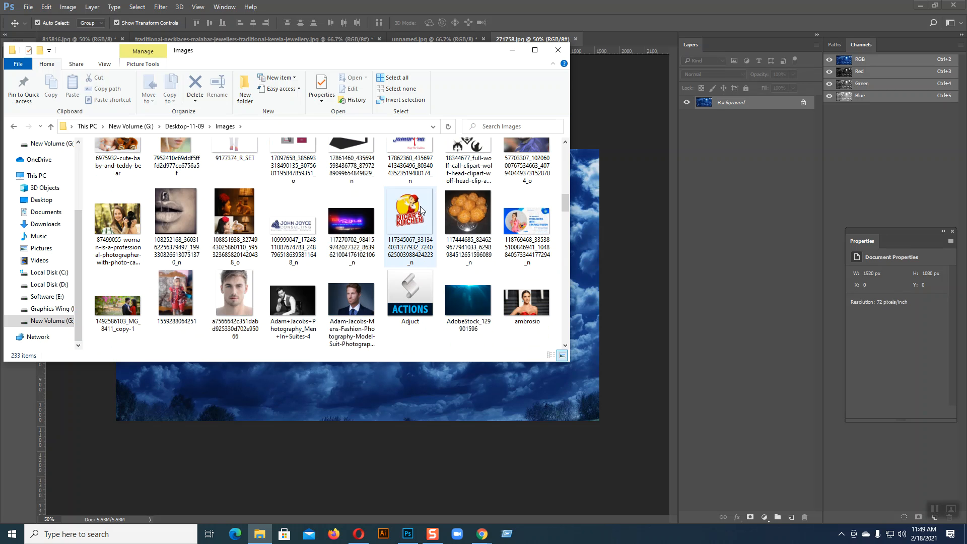
pyautogui.scroll(-2, 422, 210)
pyautogui.scroll(-2, 422, 210)
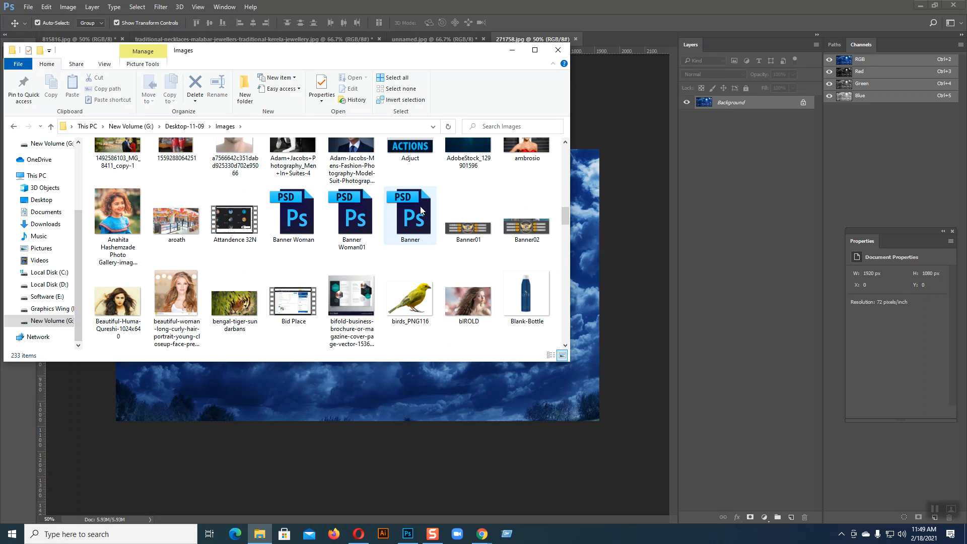
pyautogui.scroll(-4, 422, 210)
pyautogui.scroll(-10, 422, 210)
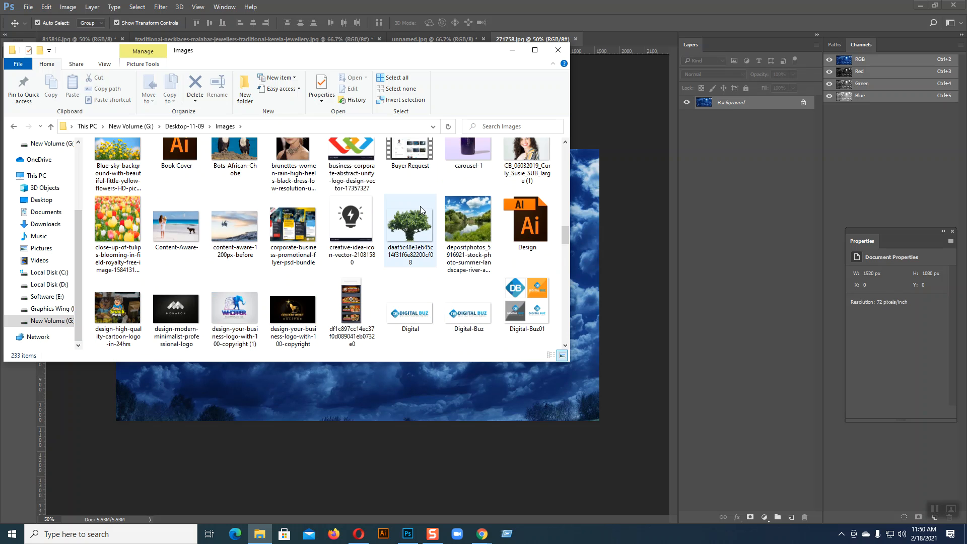
pyautogui.scroll(-6, 422, 210)
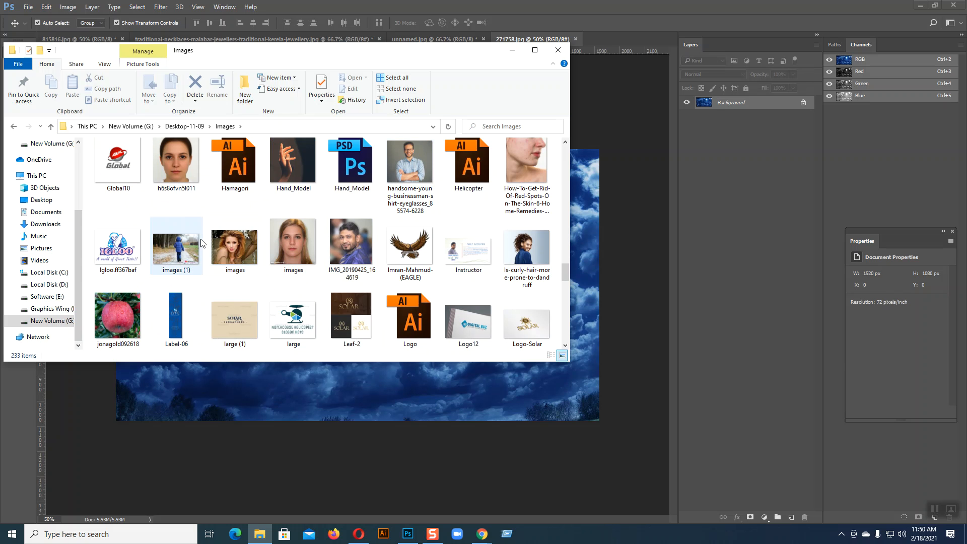
pyautogui.click(435, 405)
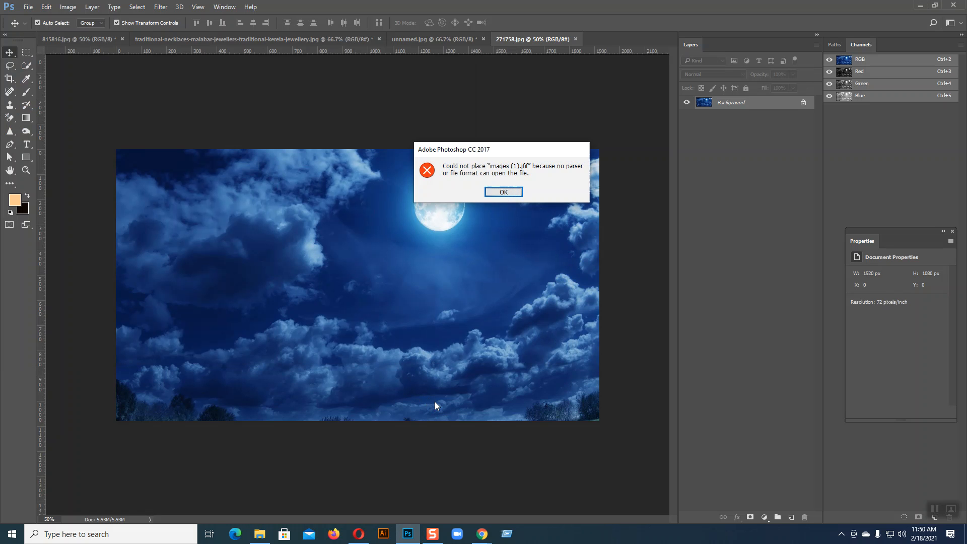
pyautogui.click(501, 192)
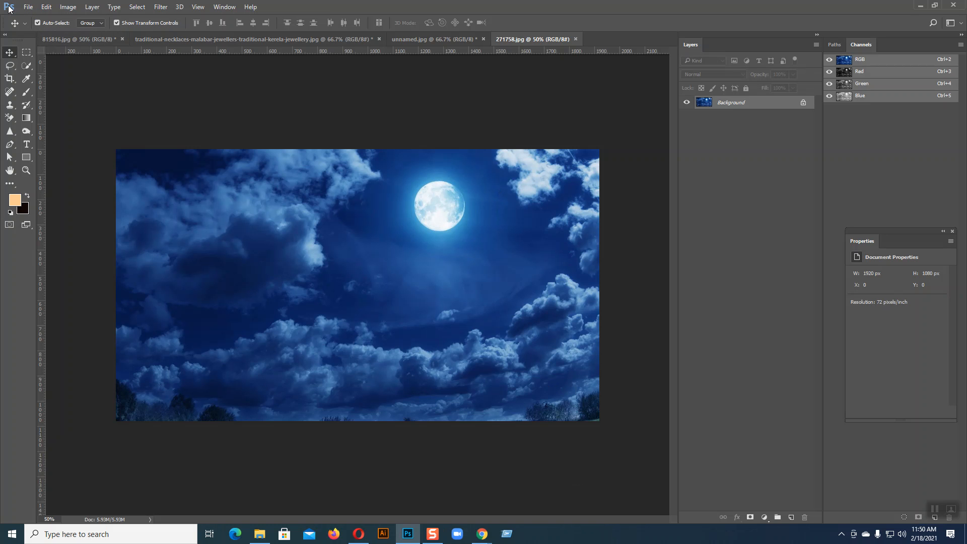
# Start opening another file and browse the Images folder for a suitable picture.
pyautogui.click(27, 7)
pyautogui.click(34, 28)
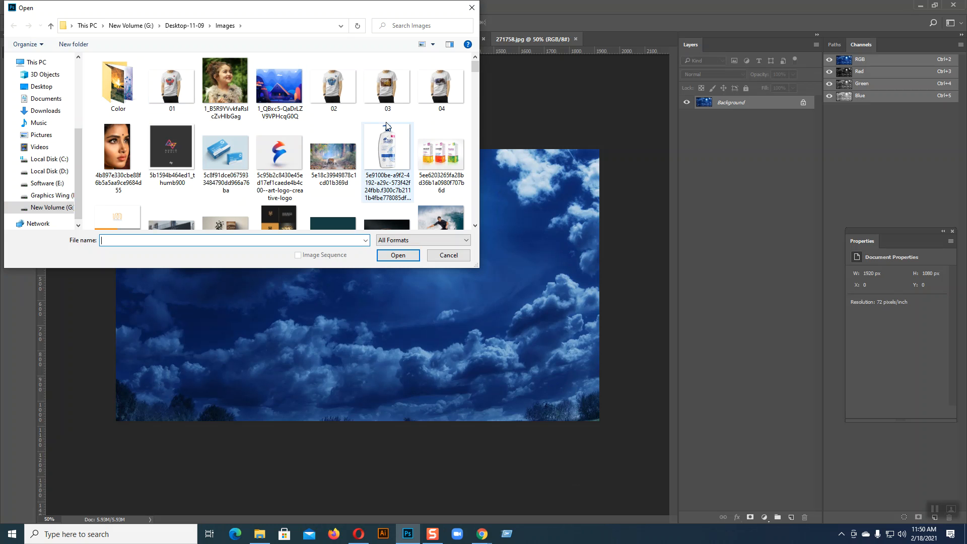
pyautogui.scroll(-2, 385, 126)
pyautogui.scroll(-5, 387, 126)
pyautogui.scroll(-6, 387, 126)
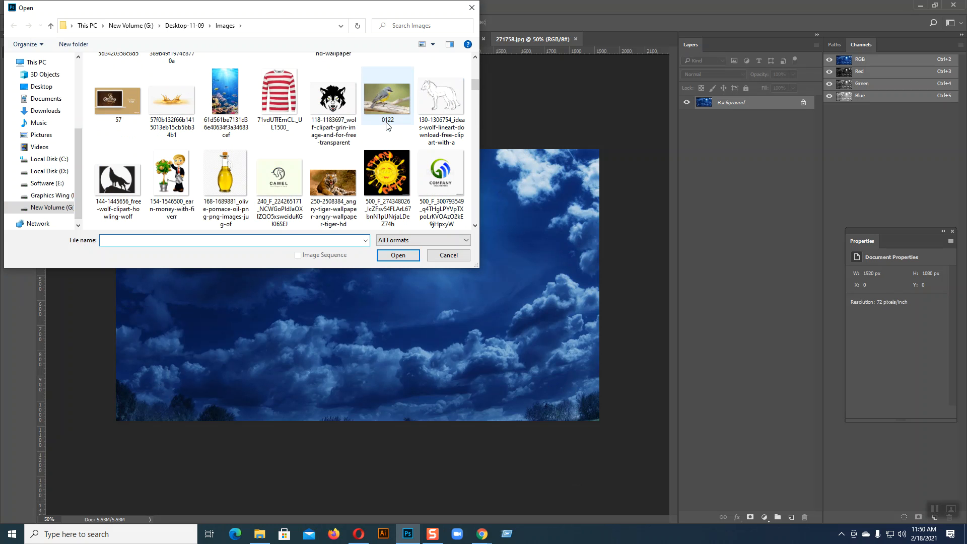
pyautogui.scroll(-2, 387, 126)
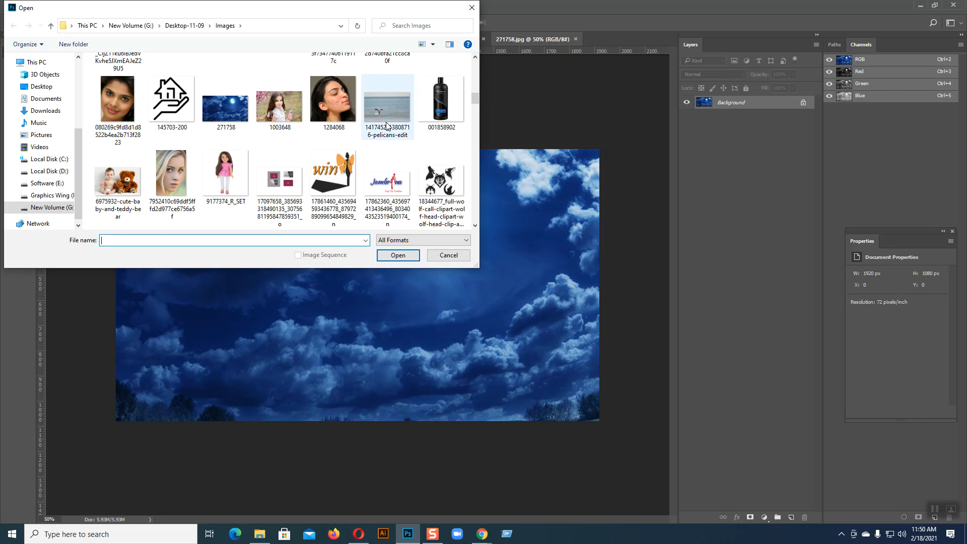
# Place the old car photo in the lower-left corner of the night-sky image and scale it to about 67%.
pyautogui.moveTo(429, 208); pyautogui.dragTo(344, 284)
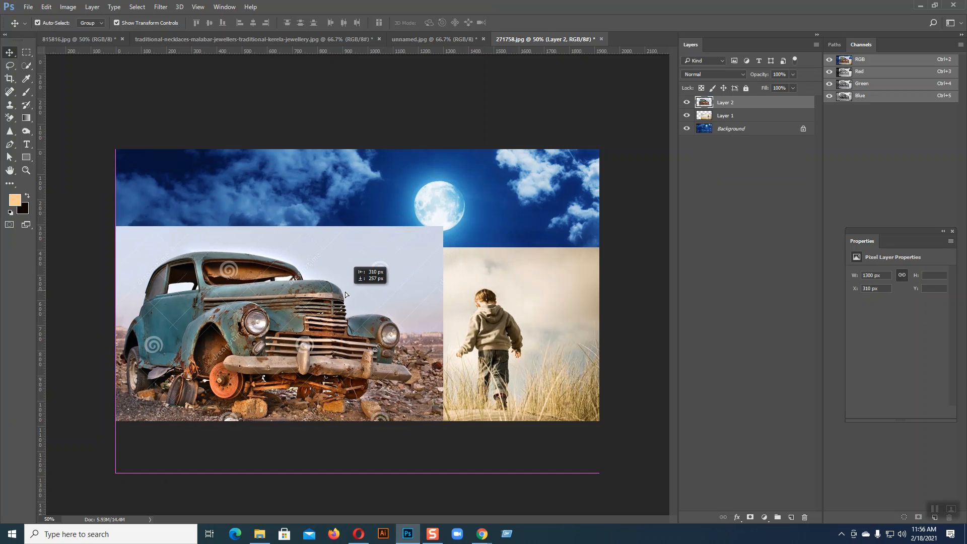
pyautogui.moveTo(432, 238); pyautogui.dragTo(391, 268)
pyautogui.moveTo(330, 357); pyautogui.dragTo(294, 365)
pyautogui.moveTo(356, 276); pyautogui.dragTo(345, 285)
pyautogui.moveTo(272, 346); pyautogui.dragTo(262, 350)
pyautogui.press('Return')
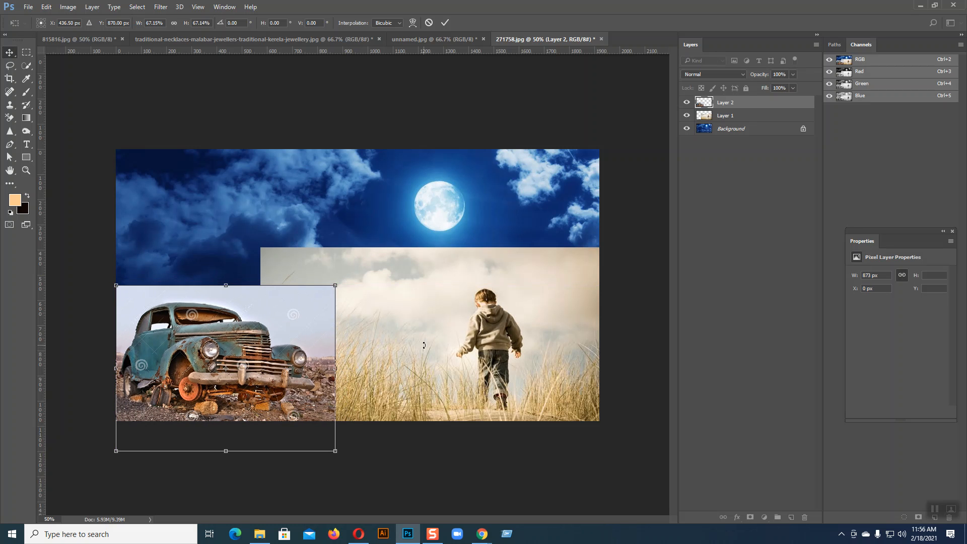
# Scale the boy photo on Layer 1 to about 89%, align it to the image's right edge, apply the transform and deselect the layer.
pyautogui.click(425, 347)
pyautogui.moveTo(261, 249); pyautogui.dragTo(280, 260)
pyautogui.moveTo(470, 348); pyautogui.dragTo(492, 366)
pyautogui.hotkey('ctrl', '+')
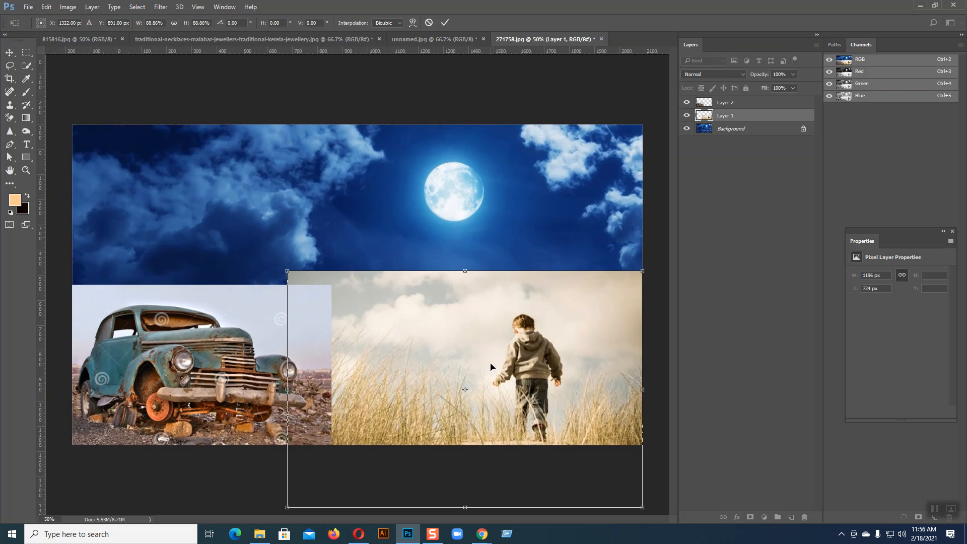
pyautogui.moveTo(540, 385); pyautogui.dragTo(525, 356)
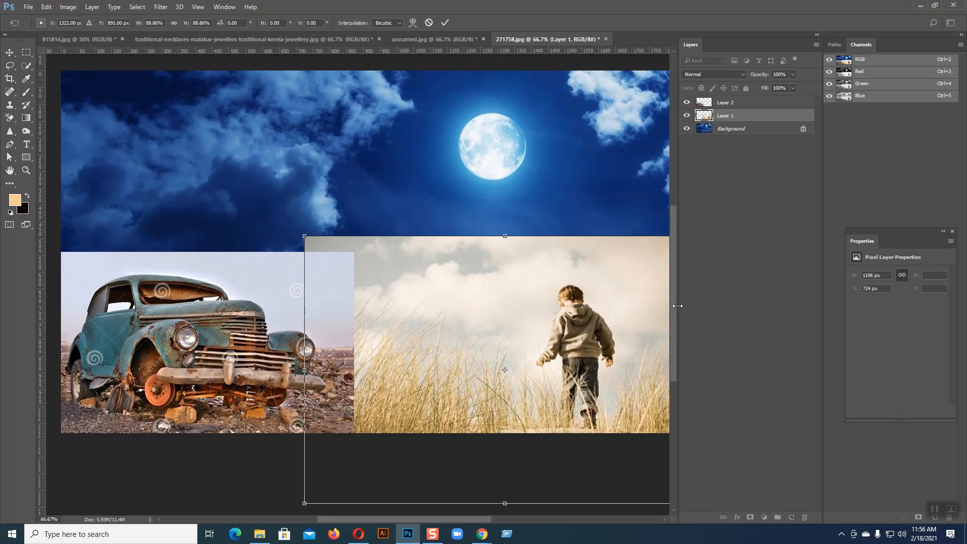
pyautogui.press('Return')
pyautogui.click(493, 179)
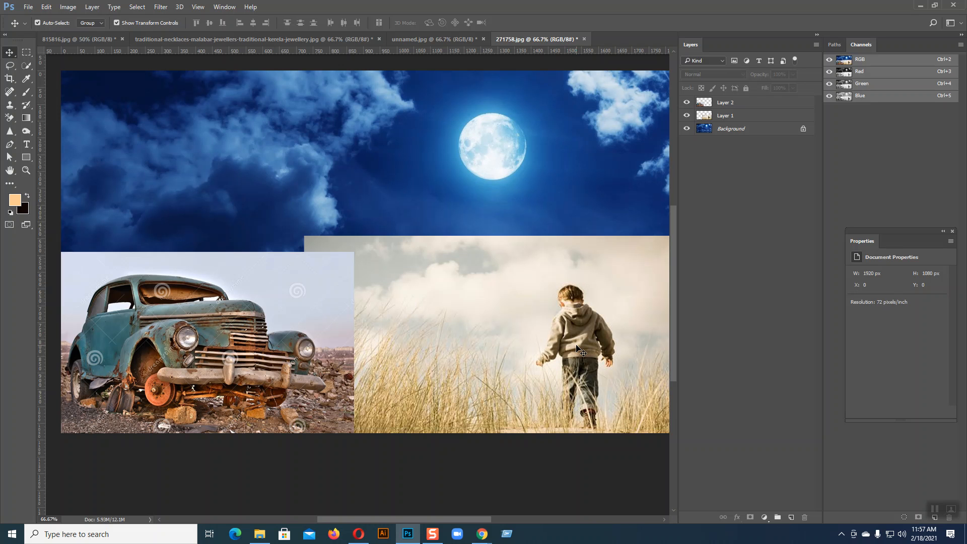
# Add a layer mask to the old car photo and paint its upper-left corner out in black with a 100 px soft brush.
pyautogui.click(309, 302)
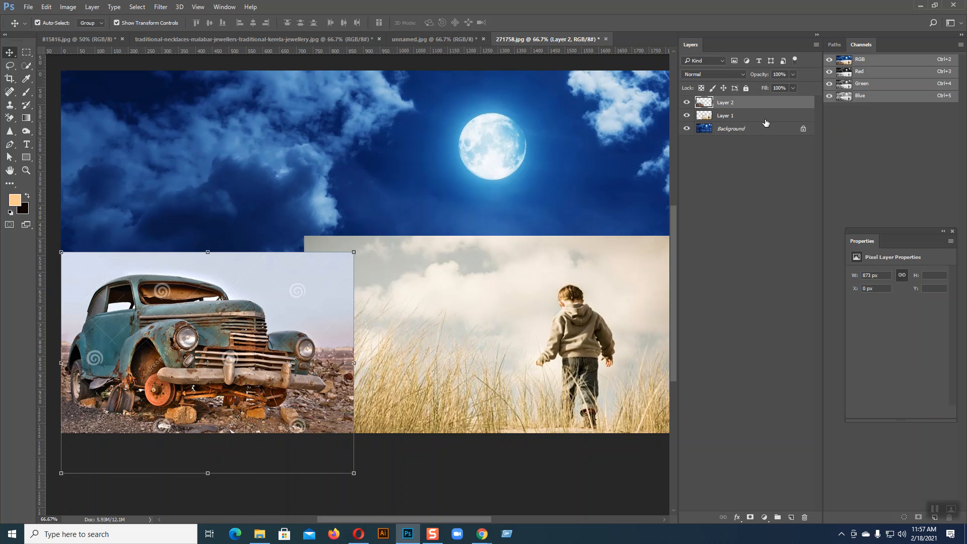
pyautogui.click(750, 517)
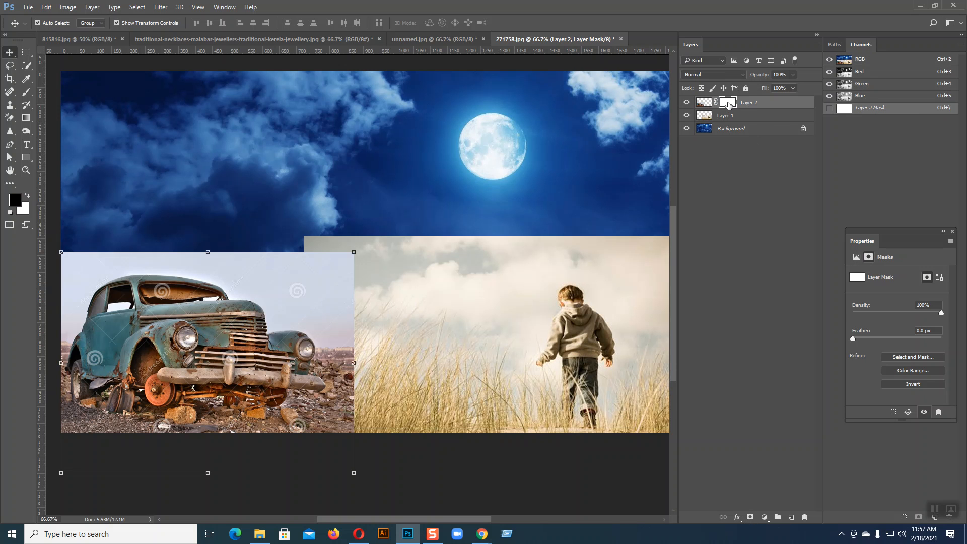
pyautogui.click(26, 93)
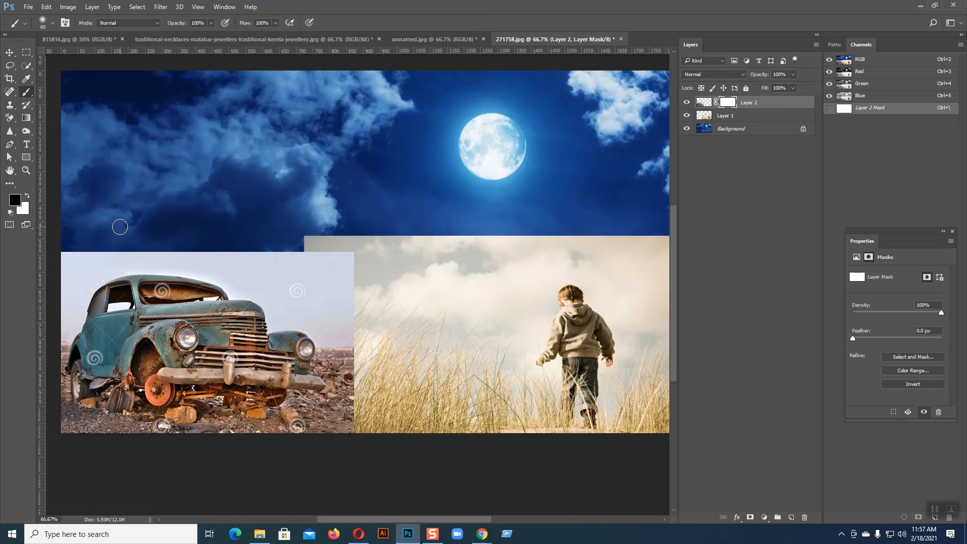
pyautogui.press(']')
pyautogui.press(']')
pyautogui.press(']')
pyautogui.press(']')
pyautogui.moveTo(113, 259)
pyautogui.mouseDown()
pyautogui.moveTo(60, 253)
pyautogui.moveTo(158, 222)
pyautogui.moveTo(67, 252)
pyautogui.mouseUp()
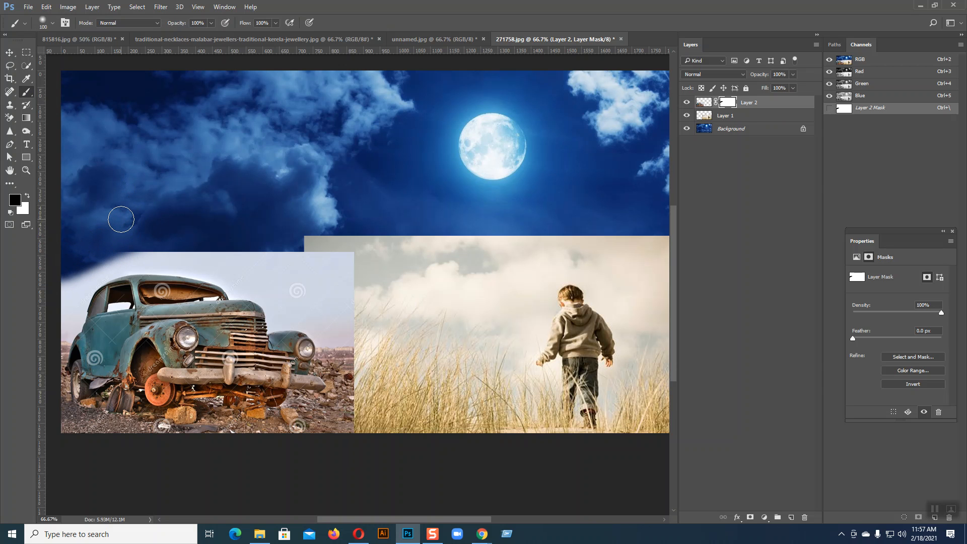
# Mask out the pale sky and the rocky ground around the car with a 200 px soft brush.
pyautogui.press(']')
pyautogui.press(']')
pyautogui.press(']')
pyautogui.press(']')
pyautogui.moveTo(54, 265)
pyautogui.mouseDown()
pyautogui.moveTo(95, 230)
pyautogui.moveTo(52, 282)
pyautogui.moveTo(62, 261)
pyautogui.moveTo(51, 330)
pyautogui.moveTo(52, 307)
pyautogui.moveTo(53, 323)
pyautogui.moveTo(83, 273)
pyautogui.moveTo(144, 249)
pyautogui.moveTo(98, 253)
pyautogui.moveTo(79, 262)
pyautogui.moveTo(178, 247)
pyautogui.moveTo(166, 243)
pyautogui.moveTo(261, 271)
pyautogui.moveTo(256, 259)
pyautogui.moveTo(340, 261)
pyautogui.moveTo(317, 249)
pyautogui.moveTo(345, 288)
pyautogui.moveTo(352, 432)
pyautogui.moveTo(368, 350)
pyautogui.moveTo(349, 414)
pyautogui.moveTo(355, 386)
pyautogui.moveTo(311, 431)
pyautogui.moveTo(226, 442)
pyautogui.moveTo(314, 442)
pyautogui.moveTo(278, 431)
pyautogui.moveTo(337, 417)
pyautogui.moveTo(356, 364)
pyautogui.moveTo(358, 376)
pyautogui.moveTo(300, 428)
pyautogui.moveTo(187, 449)
pyautogui.moveTo(74, 452)
pyautogui.moveTo(47, 441)
pyautogui.moveTo(85, 451)
pyautogui.moveTo(35, 365)
pyautogui.moveTo(38, 385)
pyautogui.moveTo(41, 350)
pyautogui.moveTo(53, 416)
pyautogui.moveTo(120, 449)
pyautogui.moveTo(221, 442)
pyautogui.moveTo(82, 442)
pyautogui.moveTo(190, 452)
pyautogui.moveTo(323, 431)
pyautogui.moveTo(340, 404)
pyautogui.mouseUp()
# Nudge the masked car down and left until it sits in the lower-left corner of the night-sky image.
pyautogui.click(9, 52)
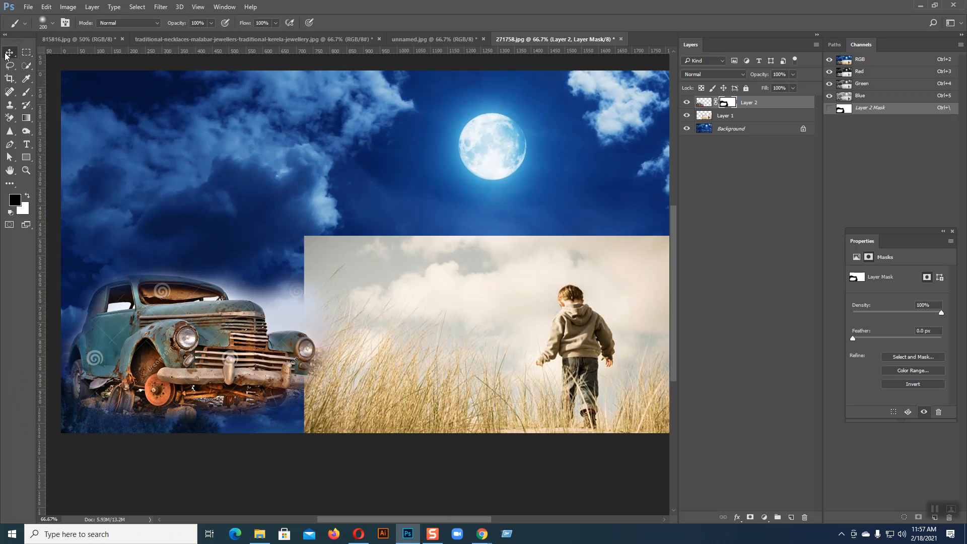
pyautogui.press('Down')
pyautogui.press('Down')
pyautogui.press('Down')
pyautogui.press('Down')
pyautogui.press('Down')
pyautogui.press('Down')
pyautogui.press('Down')
pyautogui.press('Down')
pyautogui.press('Down')
pyautogui.press('Down')
pyautogui.press('Down')
pyautogui.press('Down')
pyautogui.press('Down')
pyautogui.press('Down')
pyautogui.press('Down')
pyautogui.press('Down')
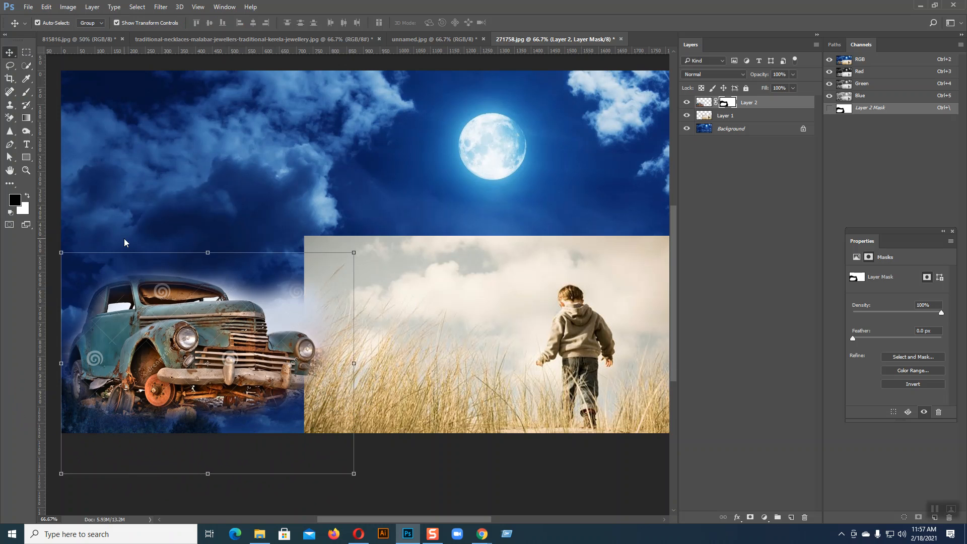
pyautogui.press('Down')
pyautogui.press('Down')
pyautogui.press('Down')
pyautogui.press('Down')
pyautogui.press('Down')
pyautogui.press('Down')
pyautogui.press('Down')
pyautogui.press('Down')
pyautogui.press('Down')
pyautogui.press('Down')
pyautogui.press('Down')
pyautogui.press('Down')
pyautogui.press('Down')
pyautogui.press('Down')
pyautogui.press('Down')
pyautogui.press('Down')
pyautogui.press('Down')
pyautogui.press('Down')
pyautogui.press('Down')
pyautogui.press('Down')
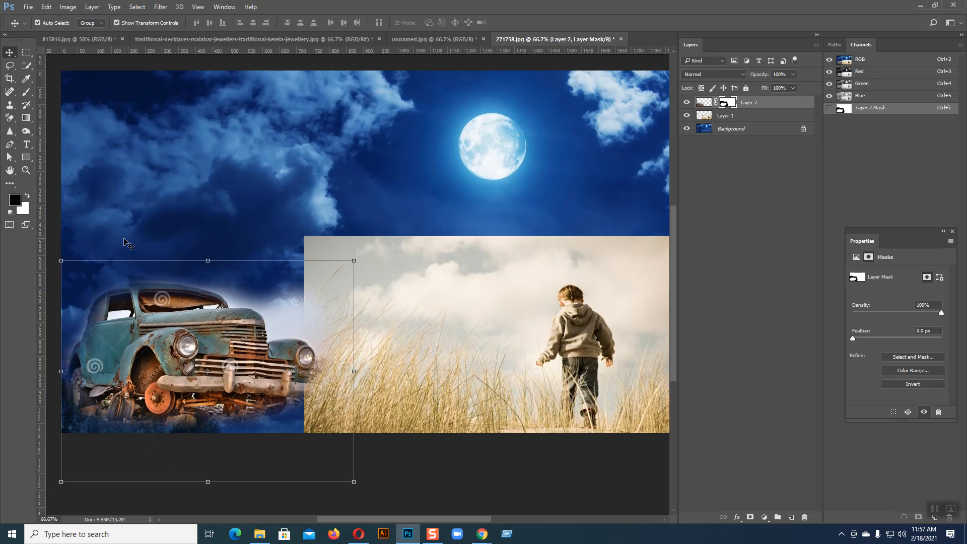
pyautogui.press('Down')
pyautogui.press('Down')
pyautogui.press('Down')
pyautogui.press('Down')
pyautogui.press('Down')
pyautogui.press('Down')
pyautogui.press('Left')
pyautogui.press('Left')
pyautogui.press('Left')
pyautogui.press('Left')
pyautogui.press('Left')
pyautogui.press('Left')
pyautogui.press('Left')
pyautogui.press('Left')
pyautogui.press('Left')
pyautogui.press('Left')
pyautogui.press('Left')
pyautogui.press('Left')
pyautogui.press('Left')
pyautogui.press('Left')
pyautogui.press('Left')
pyautogui.press('Left')
pyautogui.press('Left')
pyautogui.press('Left')
pyautogui.press('Left')
pyautogui.press('Left')
pyautogui.press('Down')
pyautogui.press('Down')
pyautogui.press('Down')
pyautogui.press('Down')
pyautogui.press('Down')
pyautogui.press('Down')
pyautogui.press('Down')
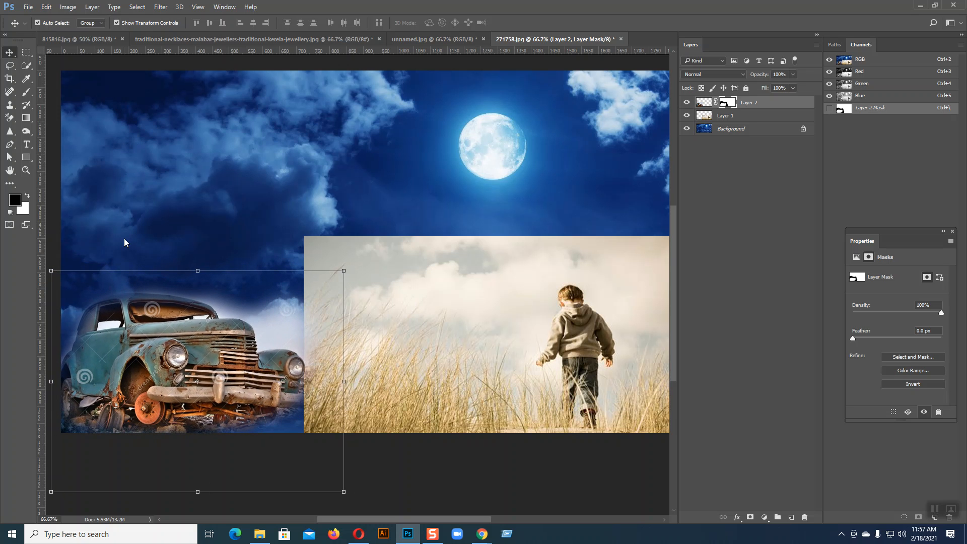
pyautogui.press('Left')
pyautogui.press('Left')
pyautogui.press('Left')
pyautogui.press('Left')
pyautogui.press('Left')
pyautogui.press('Left')
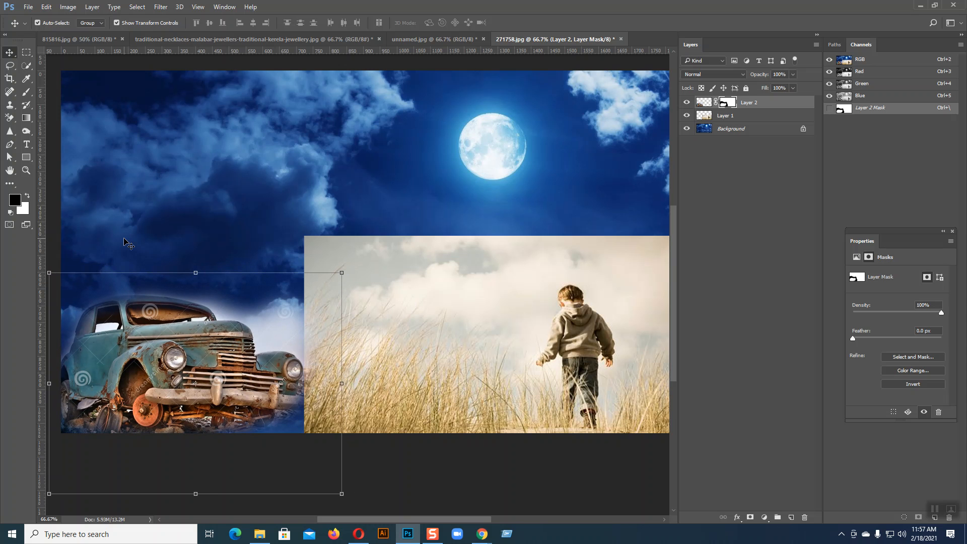
# Paint black on the car's layer mask to hide the leftover pale sky beside its hood and headlight.
pyautogui.click(26, 92)
pyautogui.moveTo(358, 298)
pyautogui.mouseDown()
pyautogui.moveTo(288, 278)
pyautogui.moveTo(229, 290)
pyautogui.moveTo(203, 273)
pyautogui.moveTo(311, 319)
pyautogui.moveTo(268, 319)
pyautogui.moveTo(270, 331)
pyautogui.moveTo(257, 314)
pyautogui.moveTo(265, 340)
pyautogui.moveTo(299, 343)
pyautogui.moveTo(313, 356)
pyautogui.moveTo(317, 399)
pyautogui.mouseUp()
pyautogui.press('[')
pyautogui.press('[')
pyautogui.press('[')
pyautogui.press('[')
pyautogui.press('[')
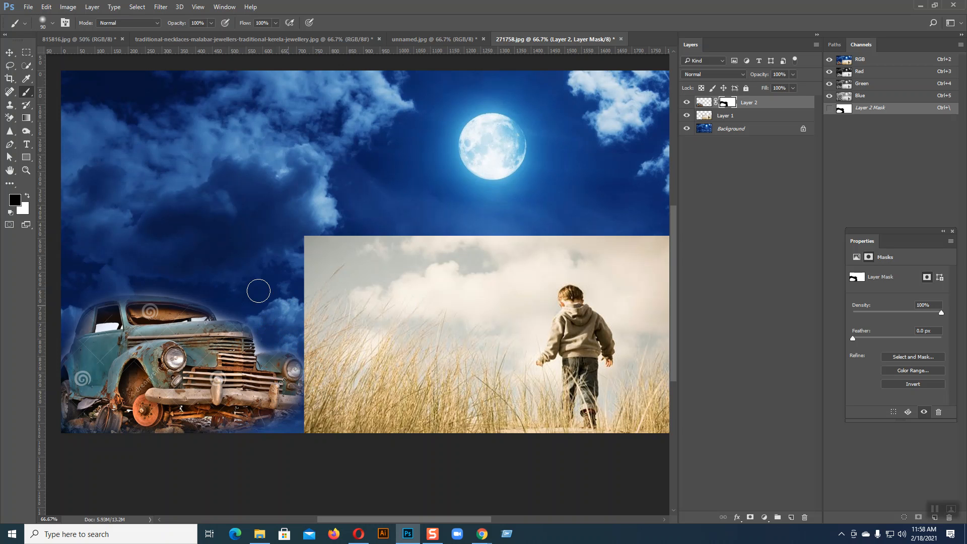
# Mask out the bright sky inside the car's side window and along its hood with a soft brush of about 35 px.
pyautogui.press('[')
pyautogui.press('[')
pyautogui.press('[')
pyautogui.press('[')
pyautogui.press('[')
pyautogui.moveTo(99, 328); pyautogui.dragTo(116, 326)
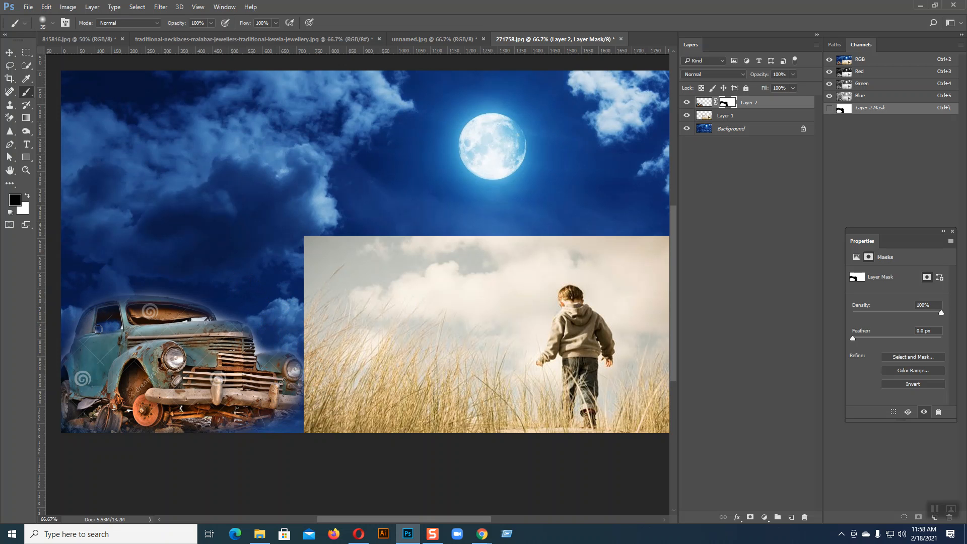
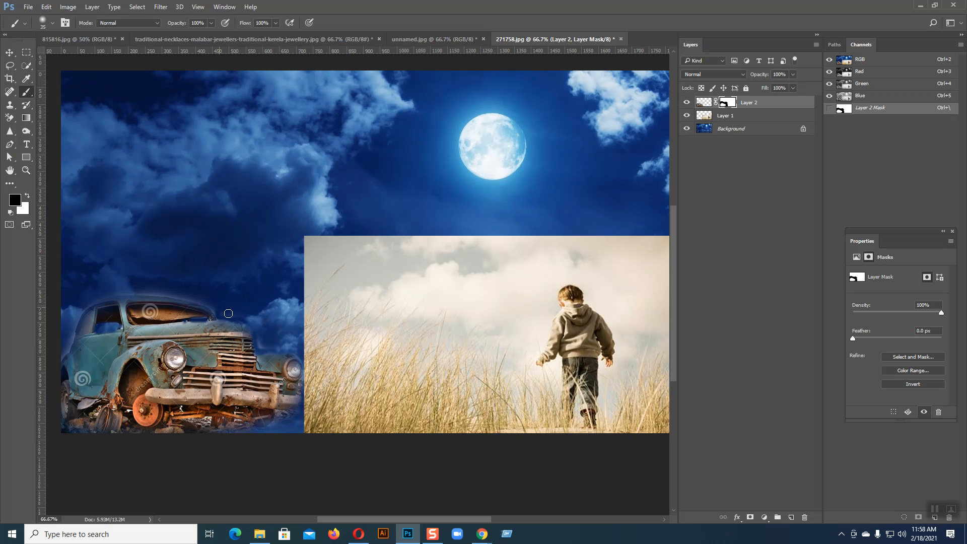
pyautogui.press(']')
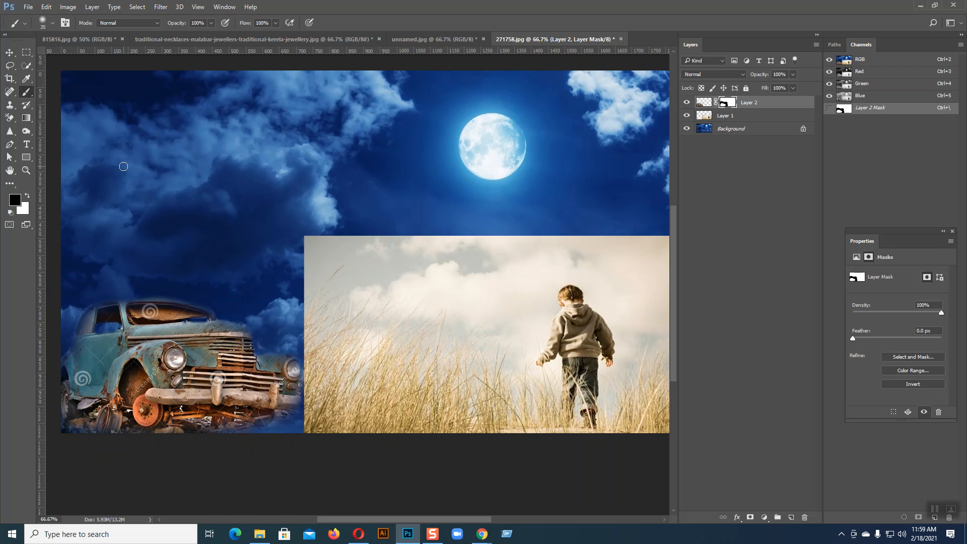
# Start a Color Balance adjustment on the car image itself, shifting the midtones to -72 cyan, +32 green and strongly toward blue.
pyautogui.click(10, 52)
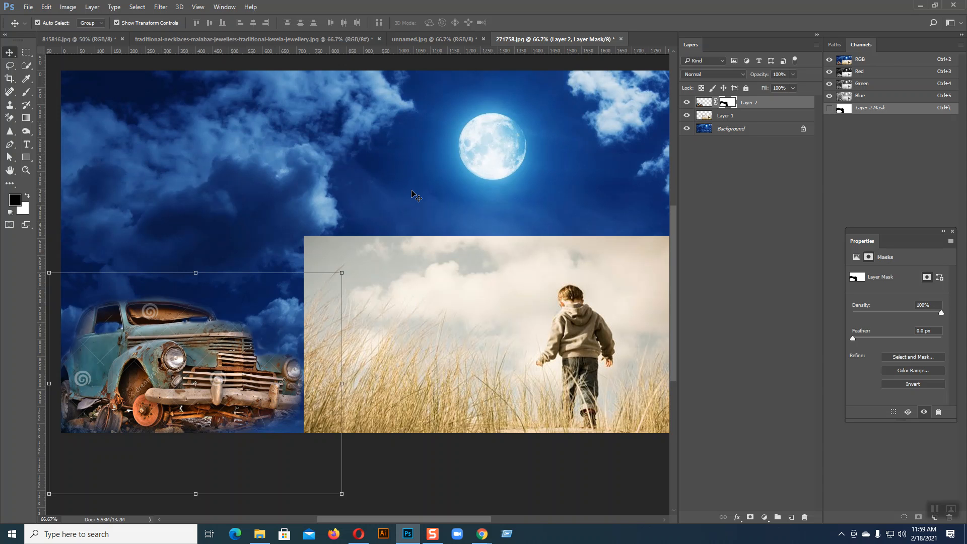
pyautogui.click(704, 104)
pyautogui.click(68, 7)
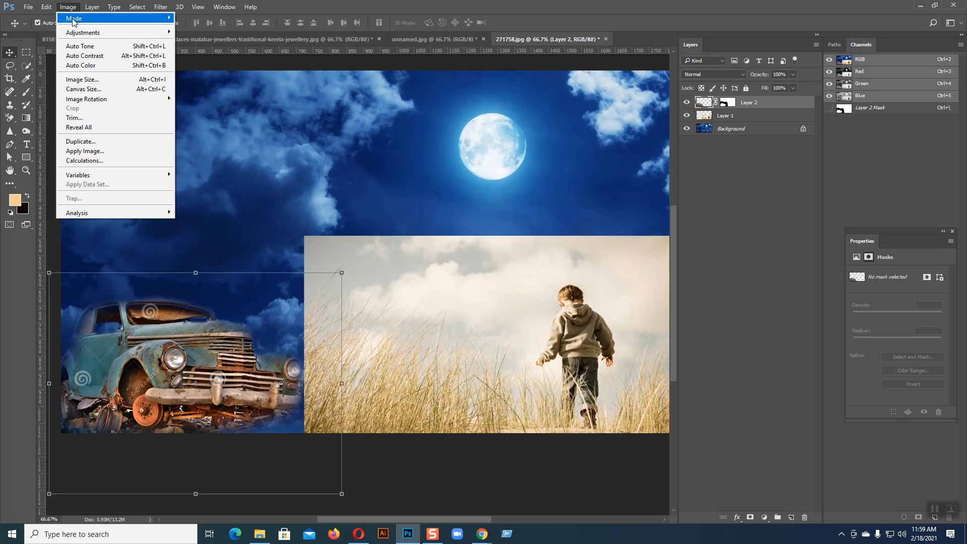
pyautogui.moveTo(81, 32)
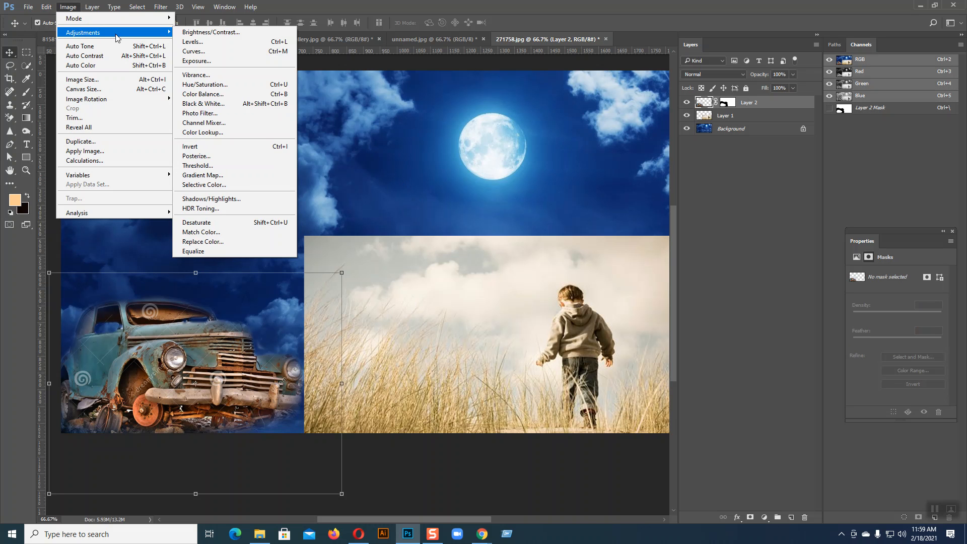
pyautogui.click(198, 95)
pyautogui.moveTo(503, 46); pyautogui.dragTo(523, 106)
pyautogui.moveTo(508, 167); pyautogui.dragTo(533, 167)
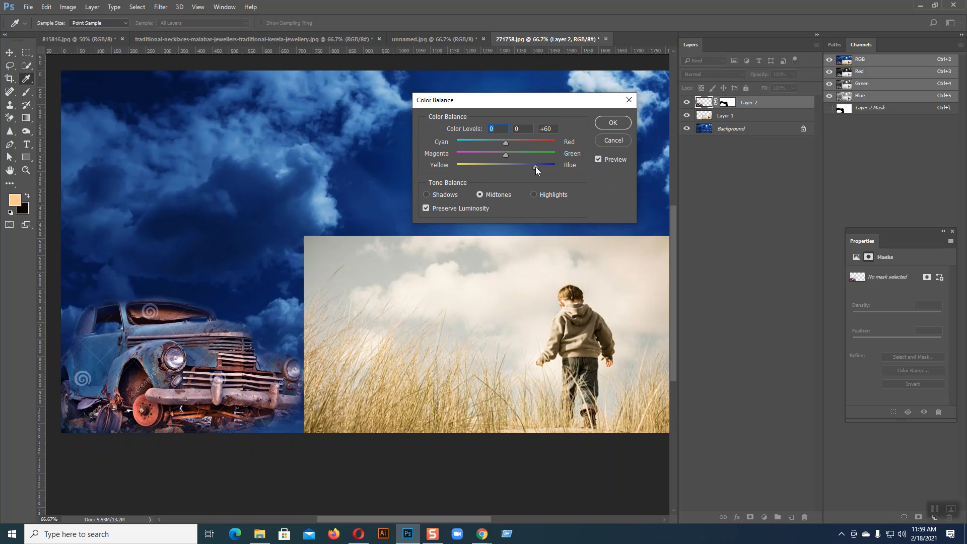
pyautogui.moveTo(536, 168); pyautogui.dragTo(535, 167)
pyautogui.click(470, 143)
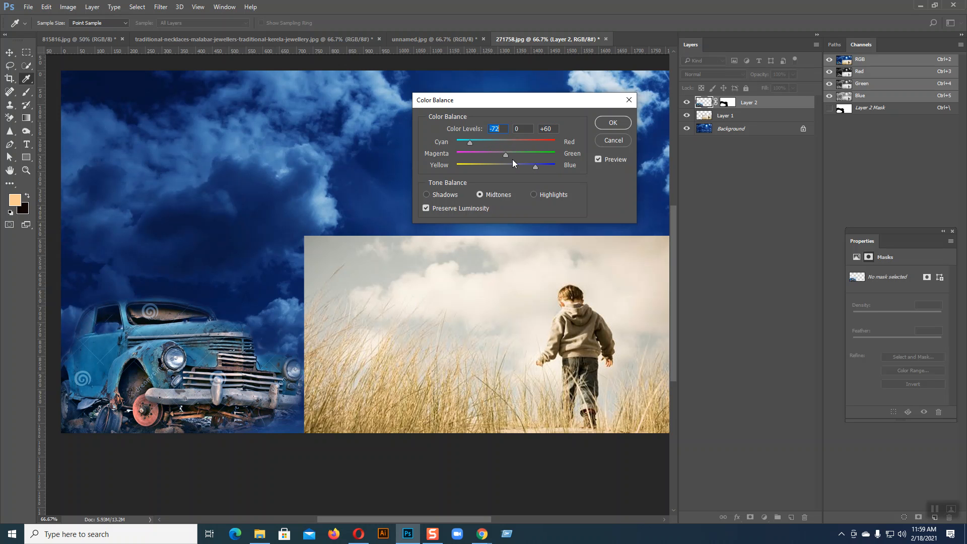
pyautogui.moveTo(506, 155); pyautogui.dragTo(505, 156)
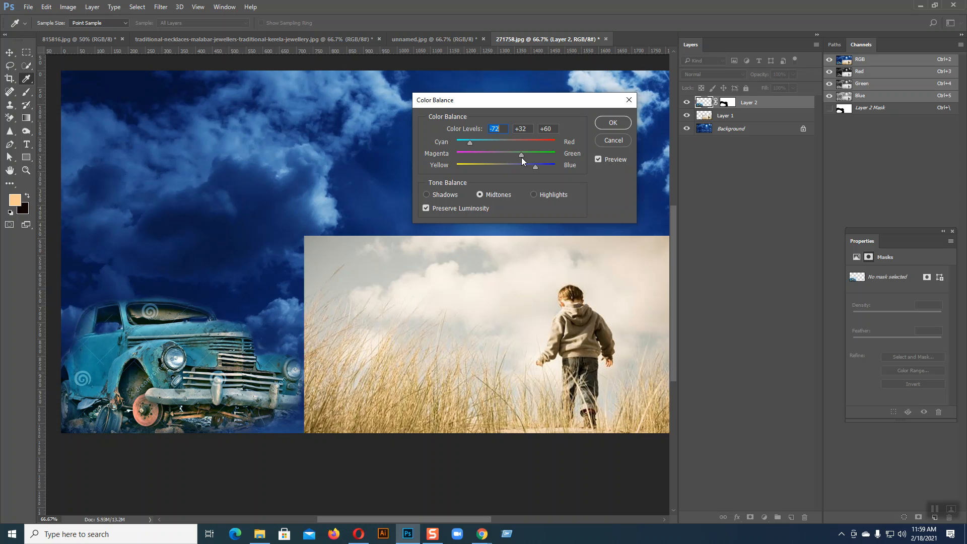
pyautogui.moveTo(540, 166); pyautogui.dragTo(542, 167)
# Set the car's color-balance shadows to -31 cyan and -19 magenta, its highlights to +5 red and +40 blue, and apply the adjustment.
pyautogui.click(427, 195)
pyautogui.moveTo(491, 146)
pyautogui.mouseDown()
pyautogui.moveTo(524, 154)
pyautogui.moveTo(497, 158)
pyautogui.mouseUp()
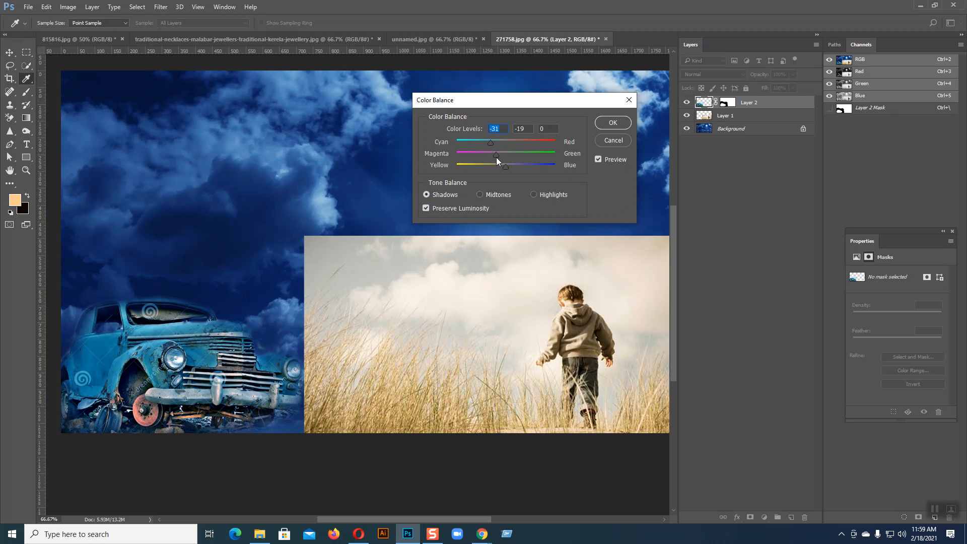
pyautogui.moveTo(510, 166); pyautogui.dragTo(509, 146)
pyautogui.click(533, 194)
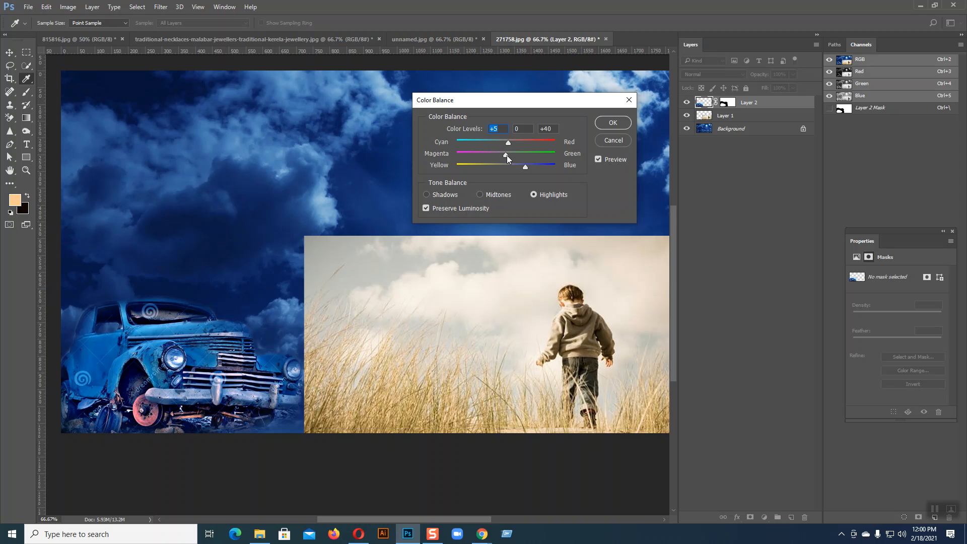
pyautogui.moveTo(509, 162); pyautogui.dragTo(511, 161)
pyautogui.click(613, 123)
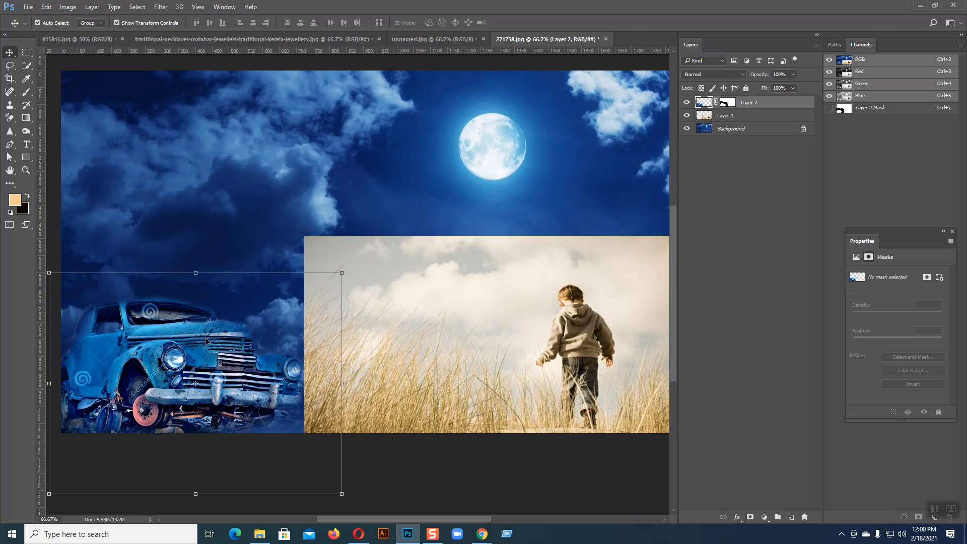
# Darken the car with Brightness/Contrast, using a brightness of about -73 and a contrast of 41.
pyautogui.click(68, 7)
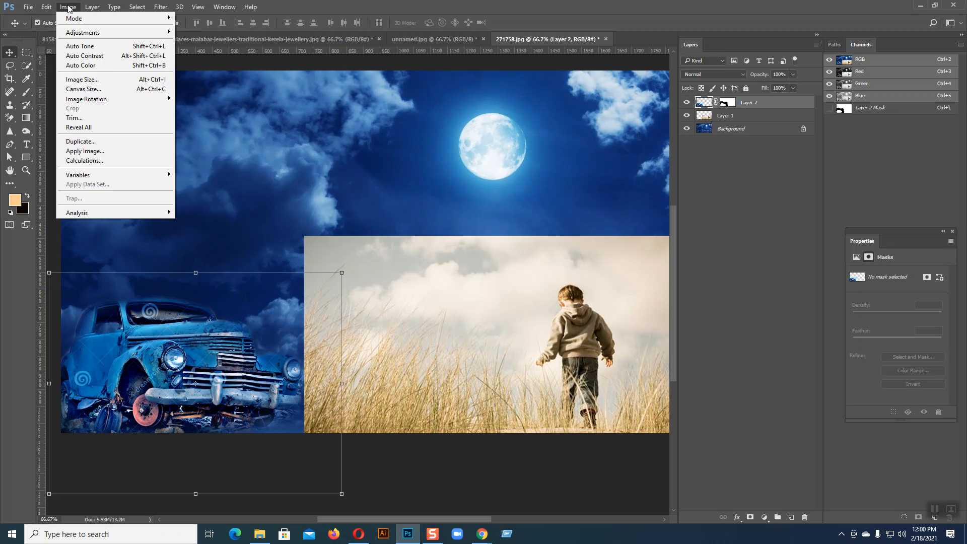
pyautogui.moveTo(103, 33)
pyautogui.click(214, 33)
pyautogui.moveTo(573, 101); pyautogui.dragTo(553, 102)
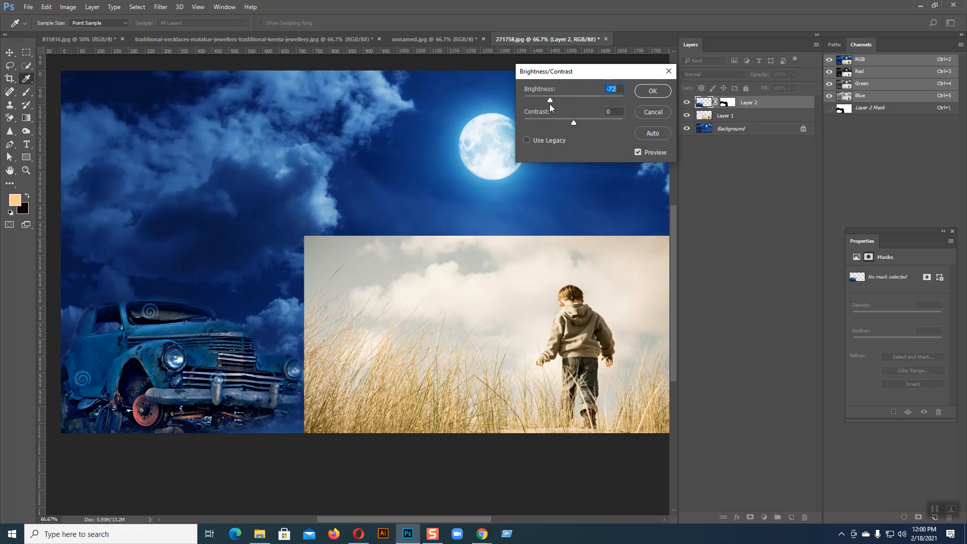
pyautogui.moveTo(573, 124); pyautogui.dragTo(634, 141)
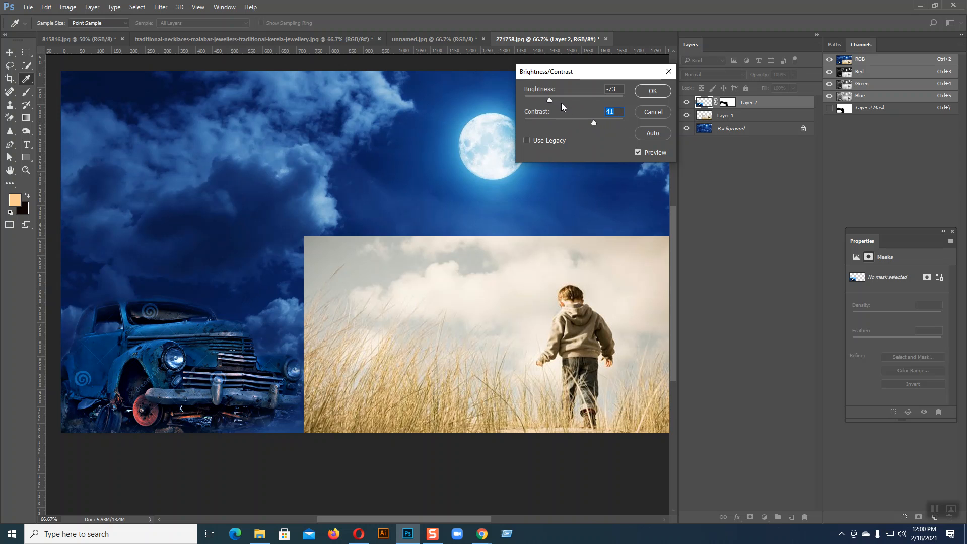
pyautogui.moveTo(548, 100)
pyautogui.mouseDown()
pyautogui.moveTo(535, 102)
pyautogui.moveTo(548, 105)
pyautogui.mouseUp()
pyautogui.click(661, 91)
pyautogui.press('v')
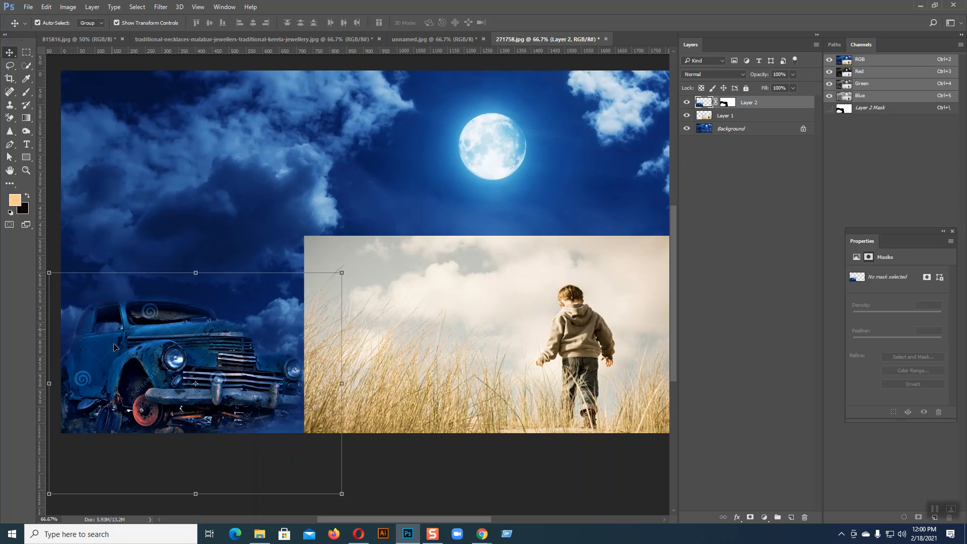
# Apply a Channel Mixer to the car's red output channel, lowering the red source below zero and fine-tuning the other sources and the constant.
pyautogui.click(68, 7)
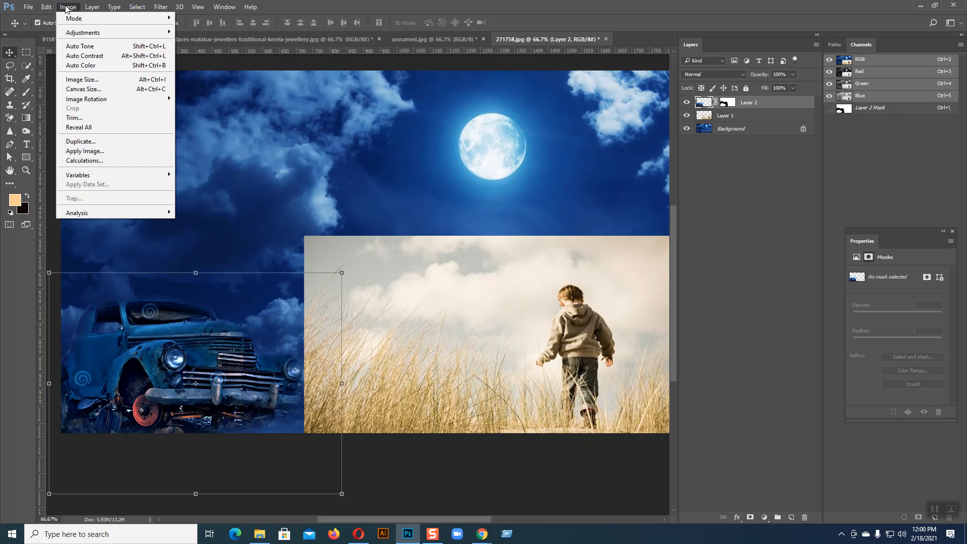
pyautogui.moveTo(170, 34)
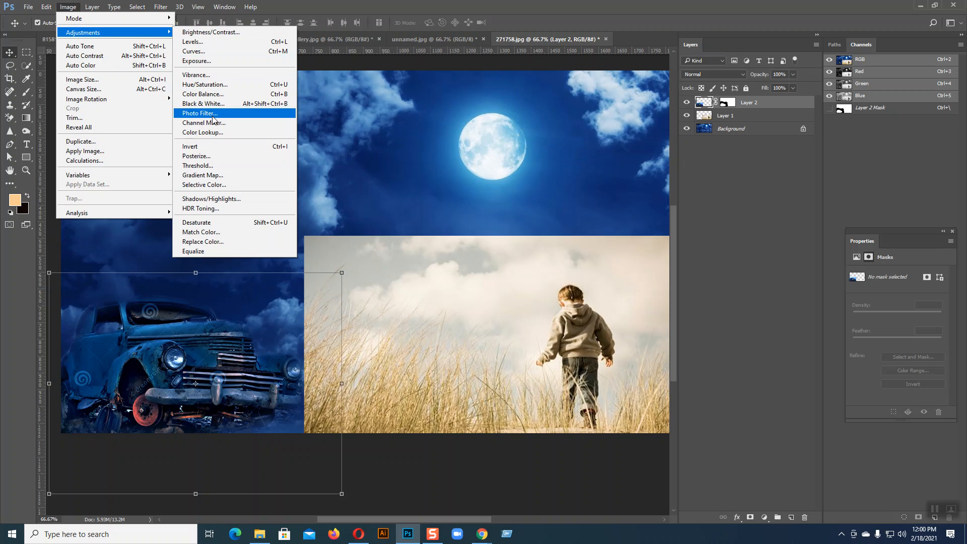
pyautogui.click(200, 125)
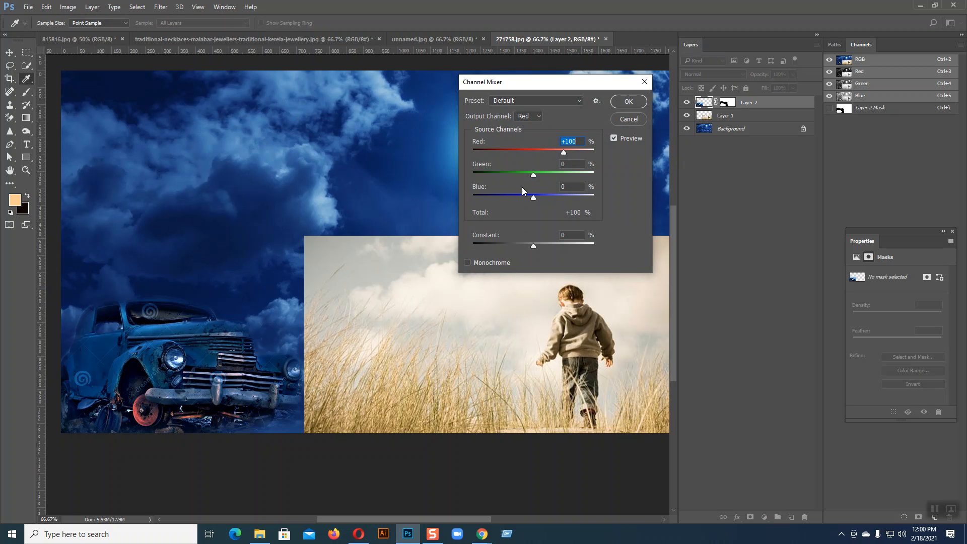
pyautogui.moveTo(558, 153); pyautogui.dragTo(548, 152)
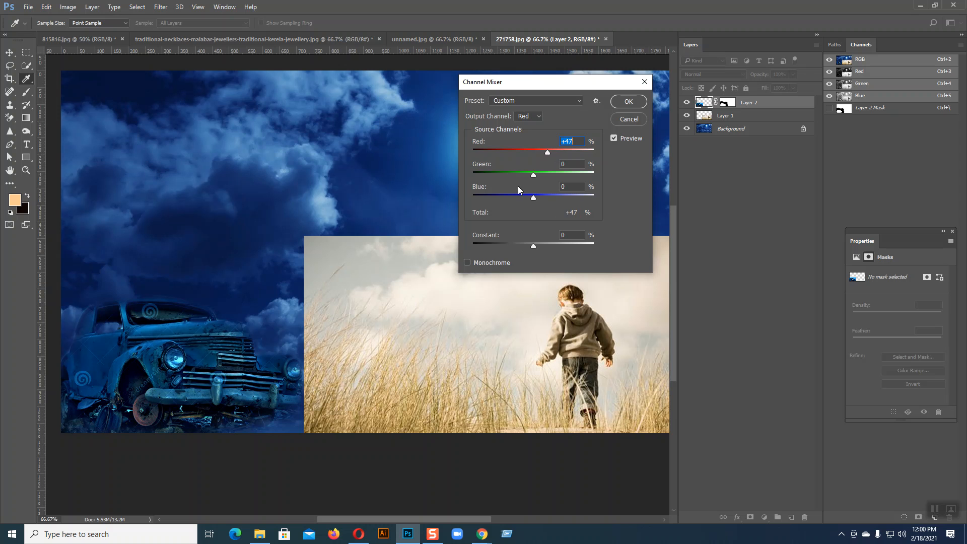
pyautogui.moveTo(547, 152); pyautogui.dragTo(524, 156)
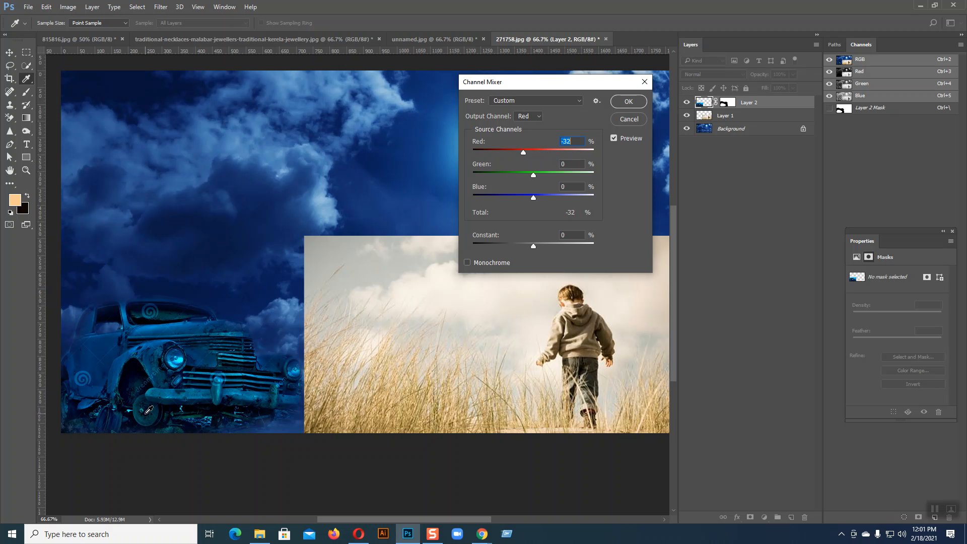
pyautogui.moveTo(524, 151); pyautogui.dragTo(520, 152)
pyautogui.moveTo(509, 153); pyautogui.dragTo(479, 157)
pyautogui.moveTo(533, 175); pyautogui.dragTo(539, 199)
pyautogui.moveTo(535, 246)
pyautogui.mouseDown()
pyautogui.moveTo(520, 248)
pyautogui.moveTo(556, 247)
pyautogui.moveTo(530, 249)
pyautogui.mouseUp()
pyautogui.click(628, 103)
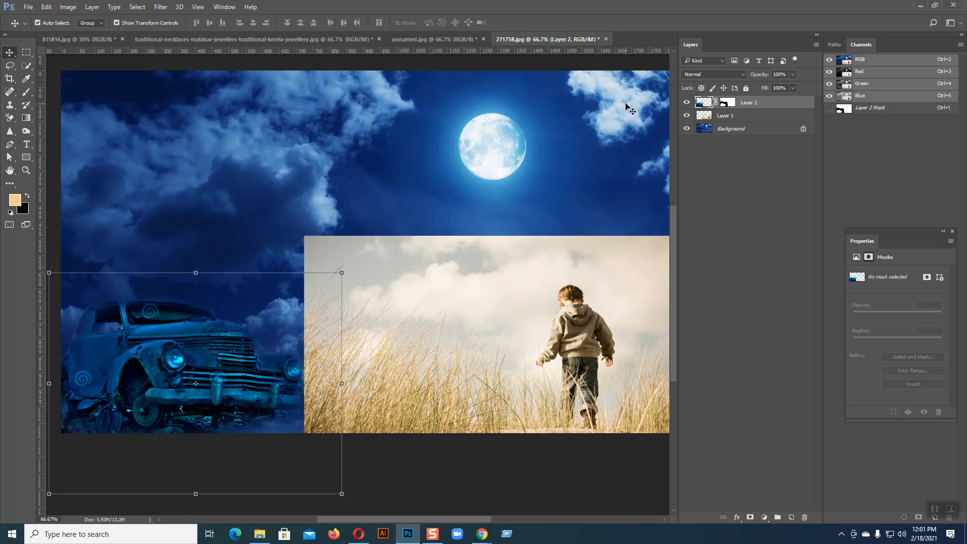
# Deselect the car layer and select the boy photo on Layer 1.
pyautogui.click(364, 459)
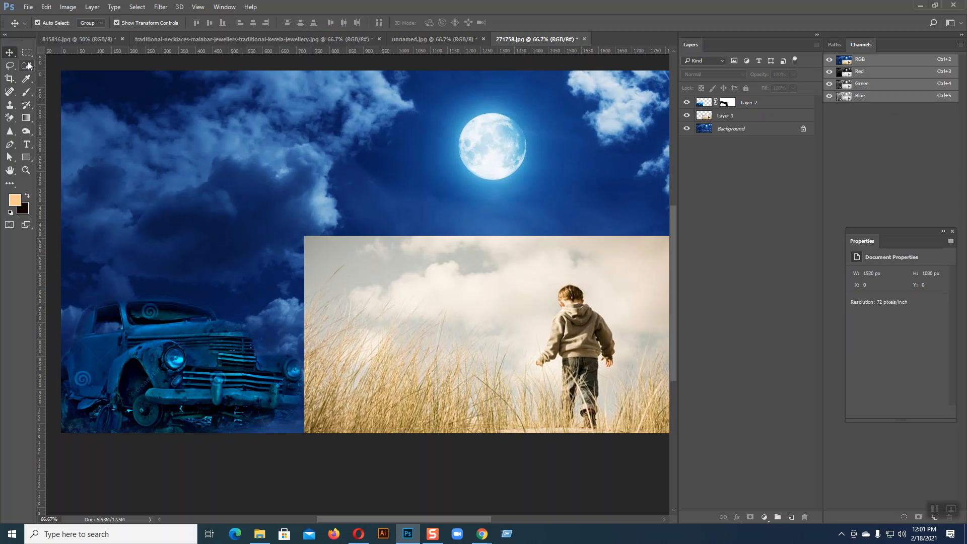
pyautogui.click(27, 92)
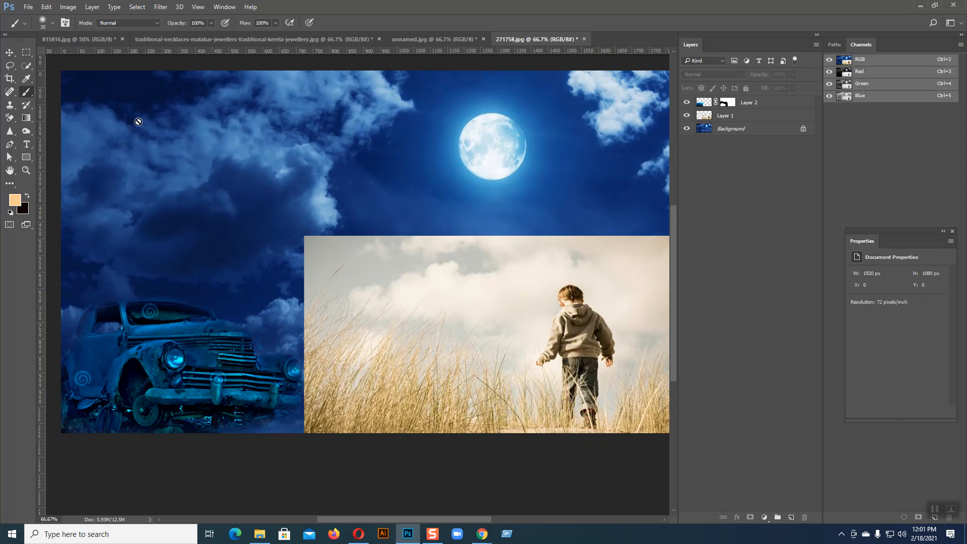
pyautogui.click(9, 53)
pyautogui.click(486, 290)
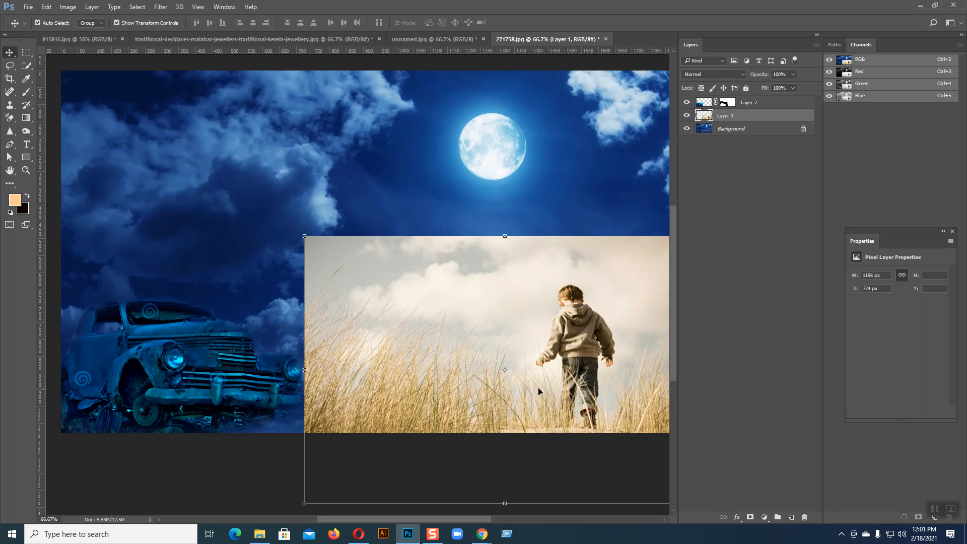
# Switch to Chrome and look through the open car image tabs, ending on the Google Images results for old cars.
pyautogui.moveTo(482, 534)
pyautogui.click(446, 513)
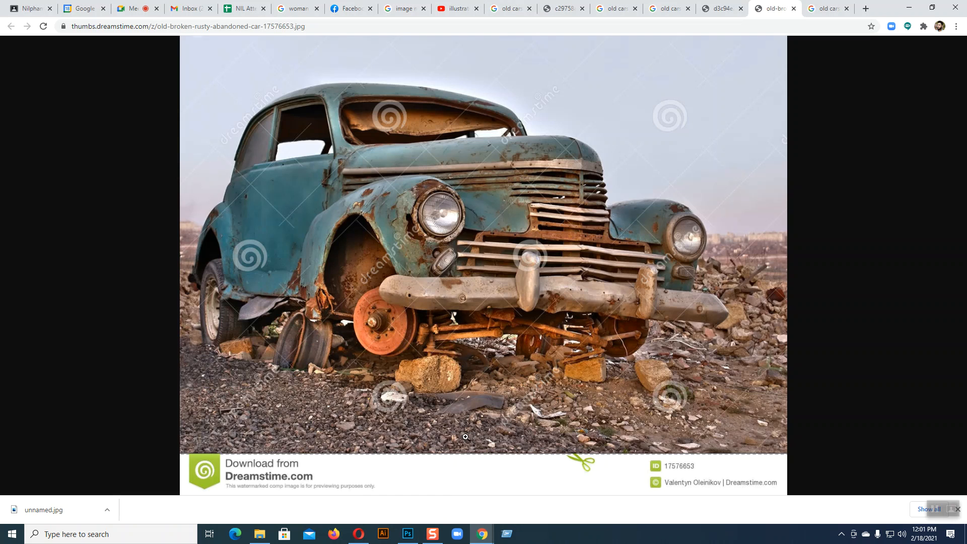
pyautogui.click(833, 9)
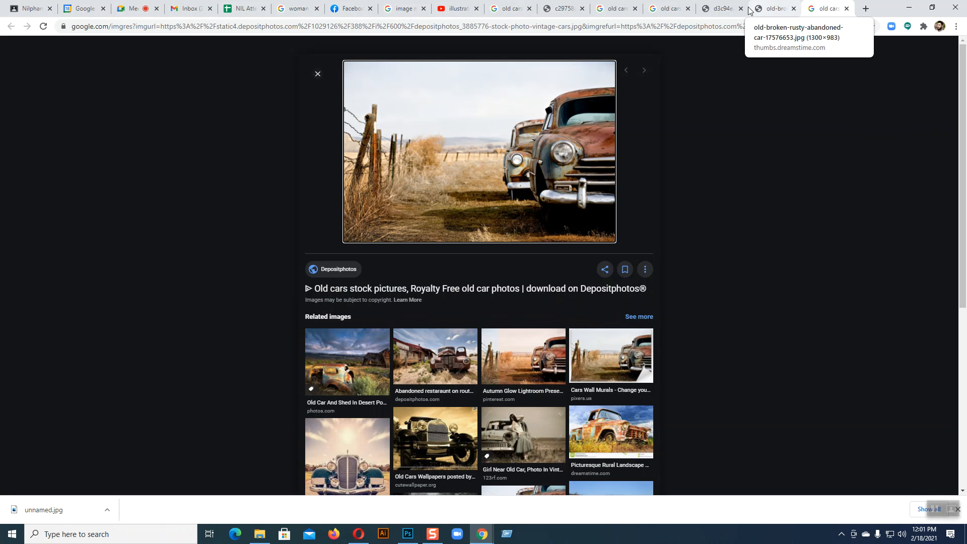
pyautogui.click(617, 8)
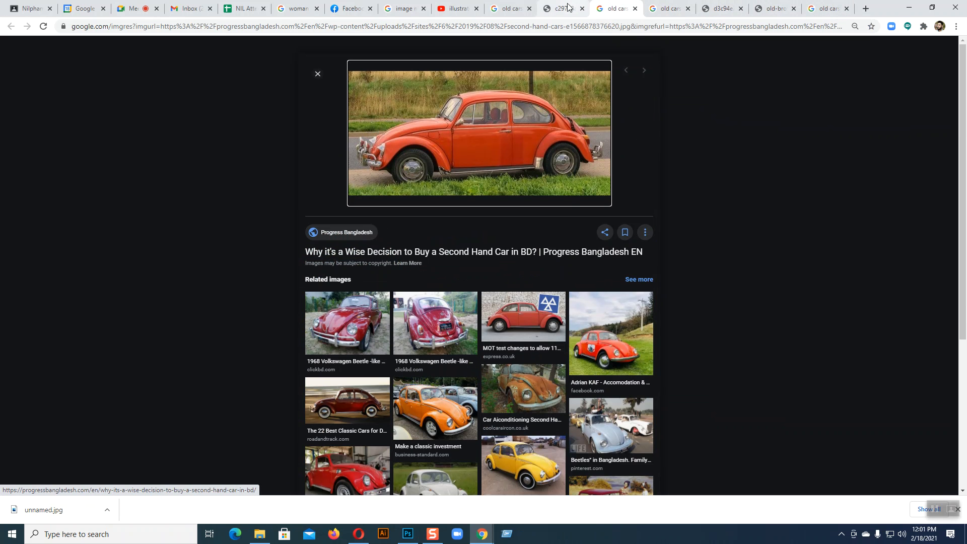
pyautogui.click(506, 8)
pyautogui.scroll(5, 397, 115)
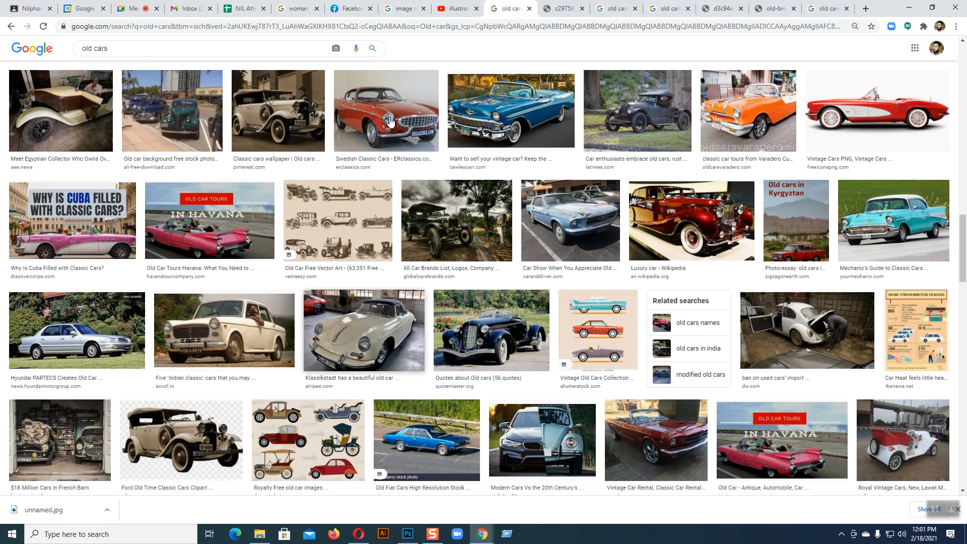
# Search Google Images for "little boy walking" and refine the query to "little boy walking Png".
pyautogui.moveTo(124, 49); pyautogui.dragTo(44, 49)
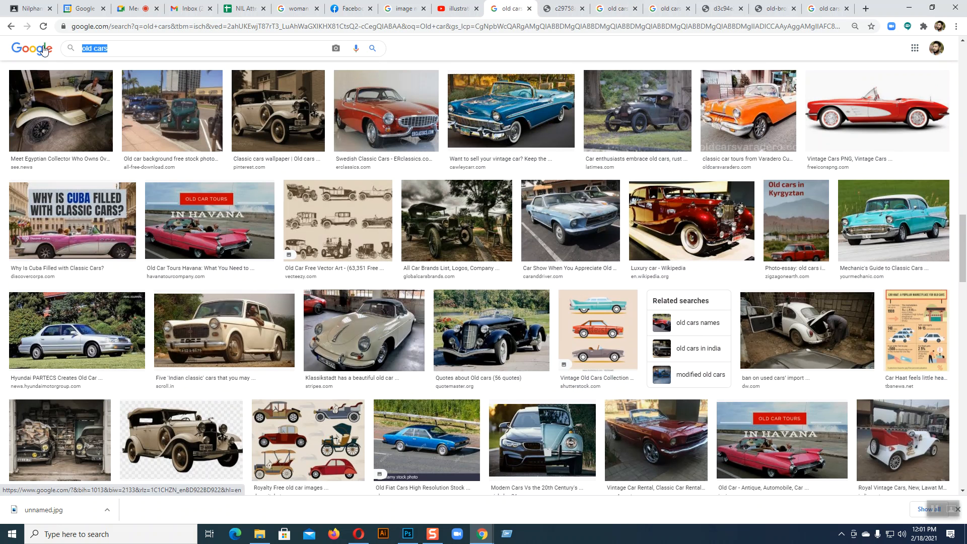
pyautogui.write('Litt')
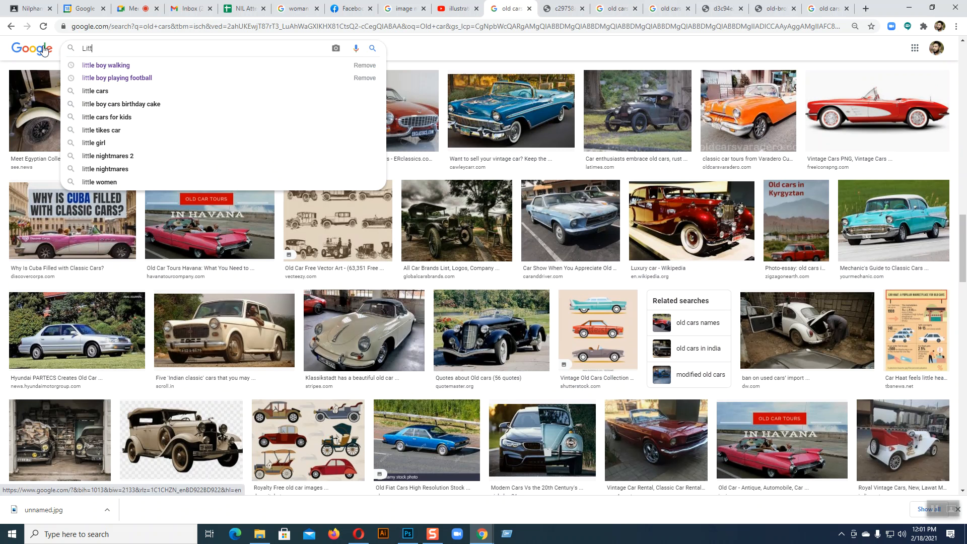
pyautogui.write('le')
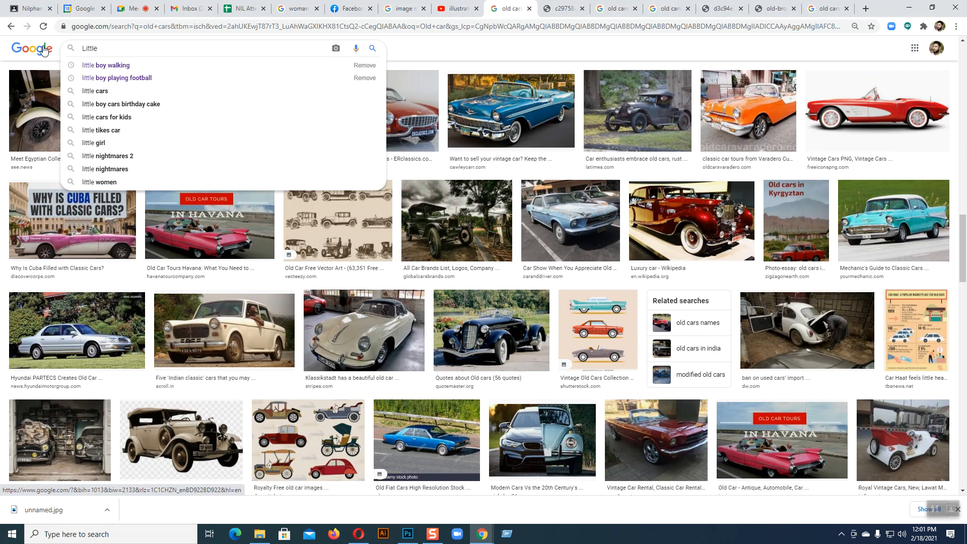
pyautogui.click(99, 65)
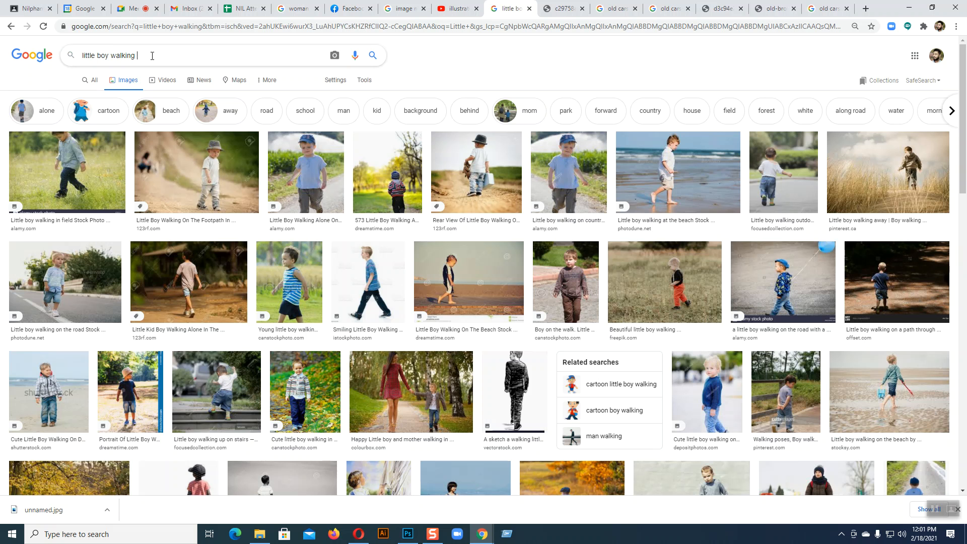
pyautogui.click(152, 56)
pyautogui.write('Png')
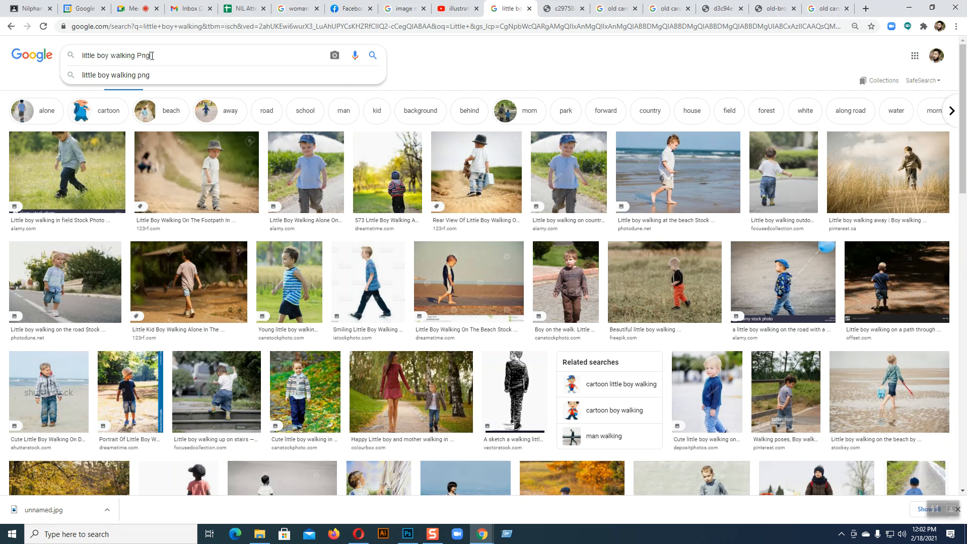
pyautogui.press('Return')
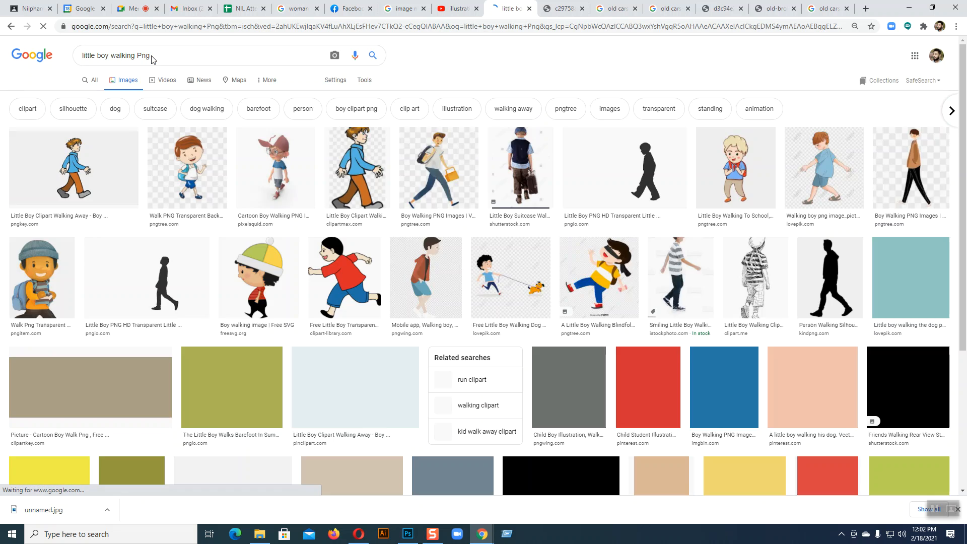
# Examine the little boy walking PNG results for a photo of a boy that suits the night scene.
pyautogui.scroll(-6, 404, 241)
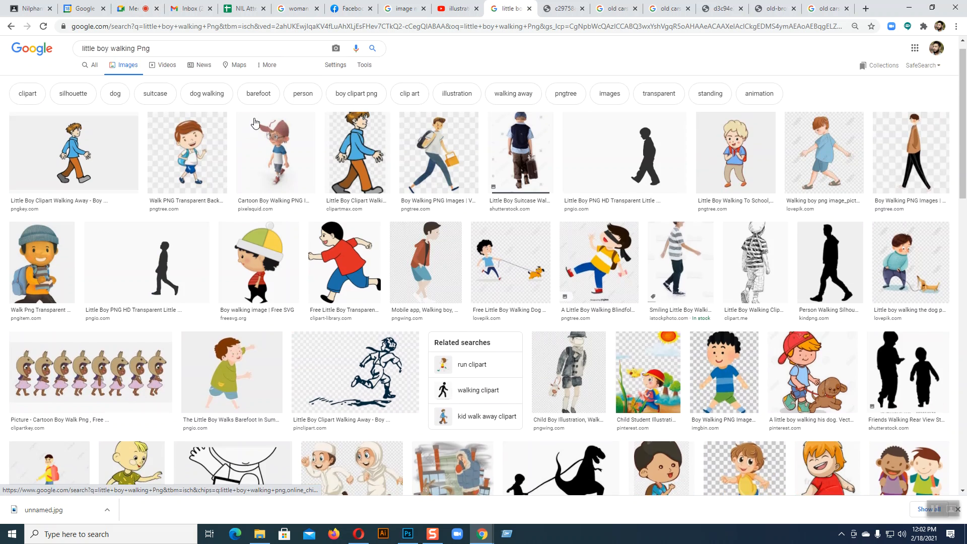
pyautogui.scroll(-1, 405, 242)
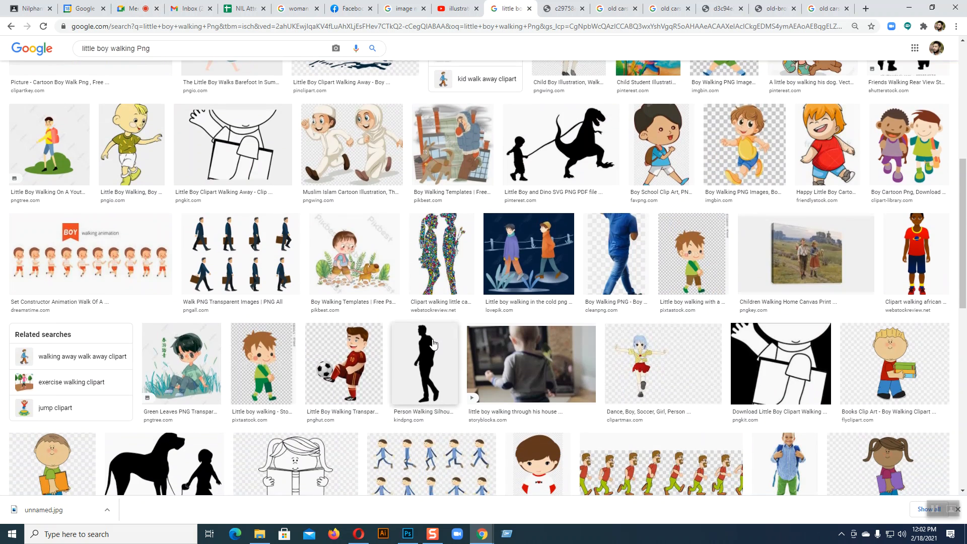
pyautogui.scroll(-8, 433, 344)
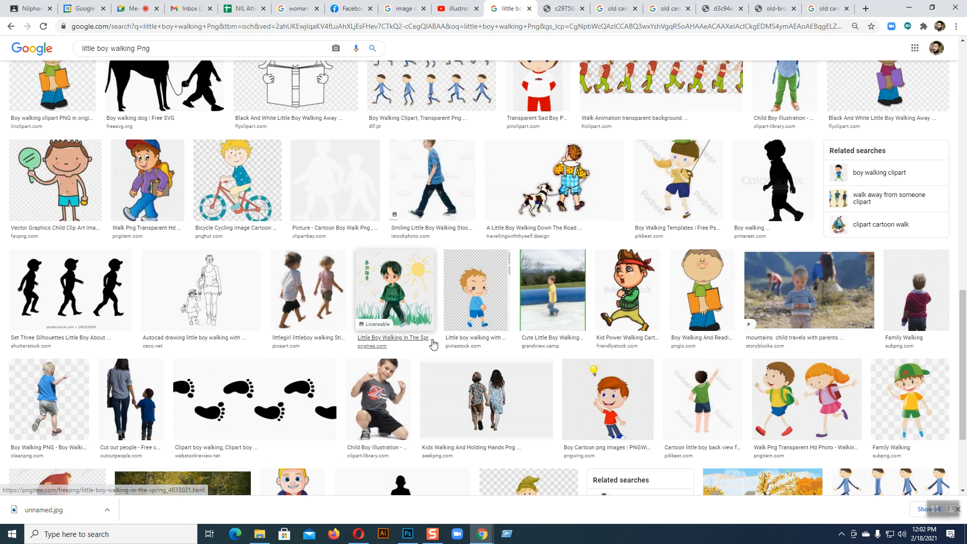
pyautogui.scroll(-3, 433, 344)
pyautogui.scroll(-2, 433, 344)
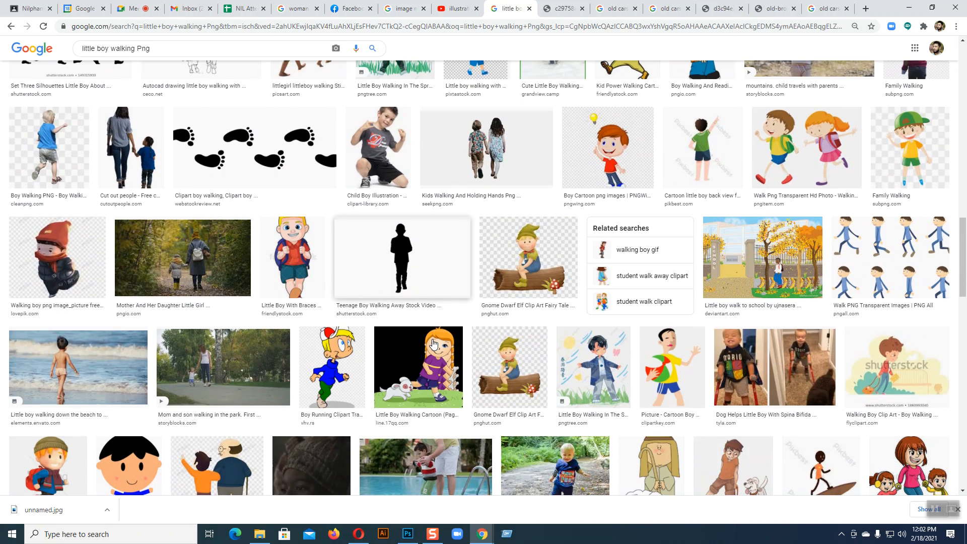
pyautogui.scroll(-2, 433, 344)
pyautogui.scroll(-3, 433, 344)
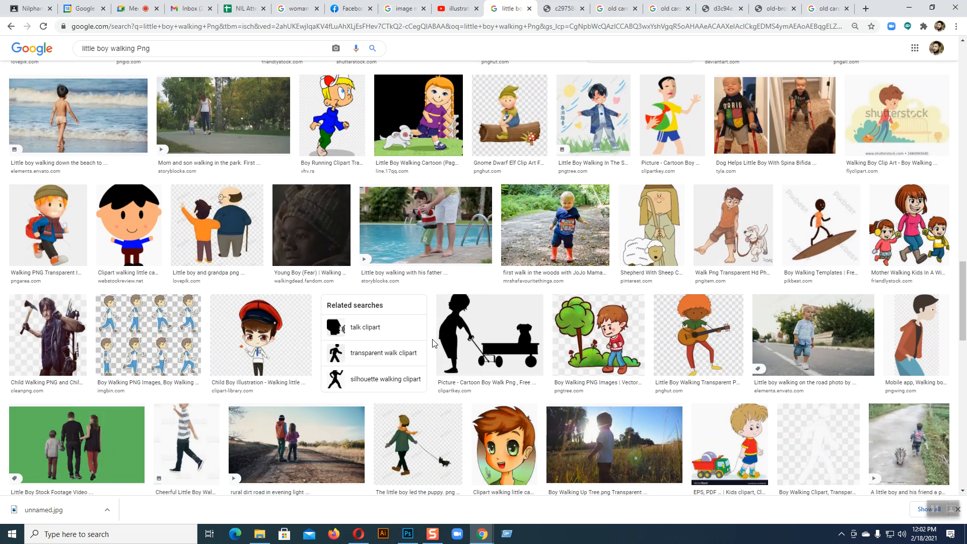
pyautogui.scroll(-5, 433, 344)
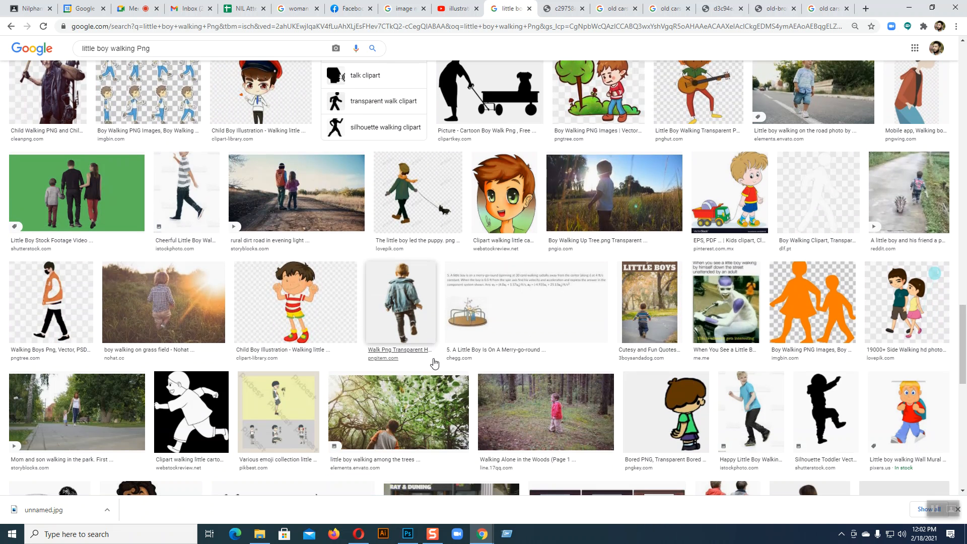
# Back in Photoshop, add a layer mask to Layer 1 and paint out the sky around the boy and grass with a 300 px black brush.
pyautogui.click(408, 534)
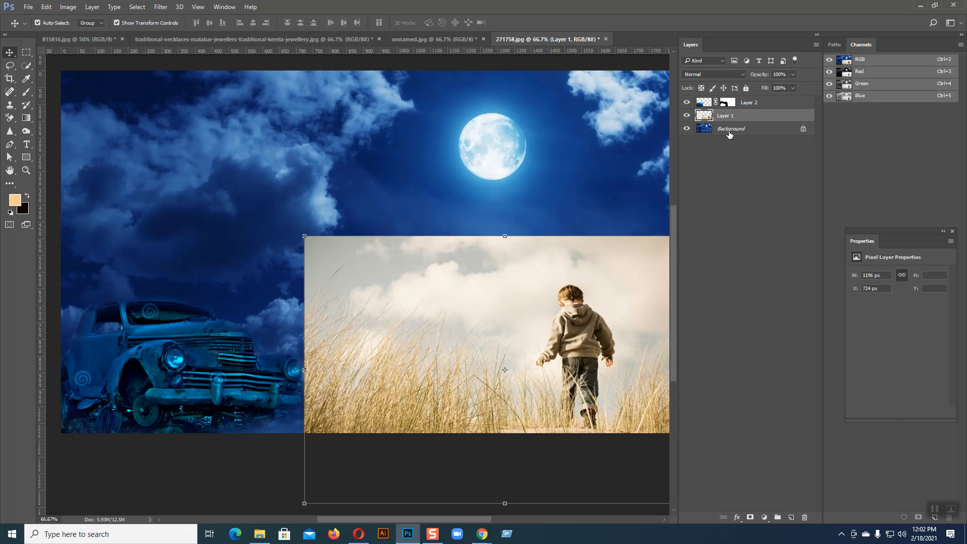
pyautogui.click(750, 518)
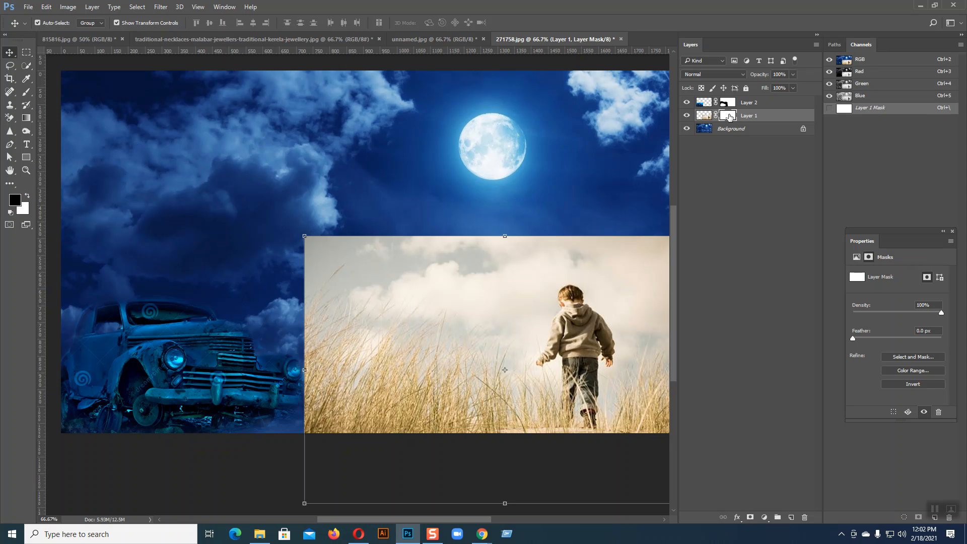
pyautogui.click(27, 92)
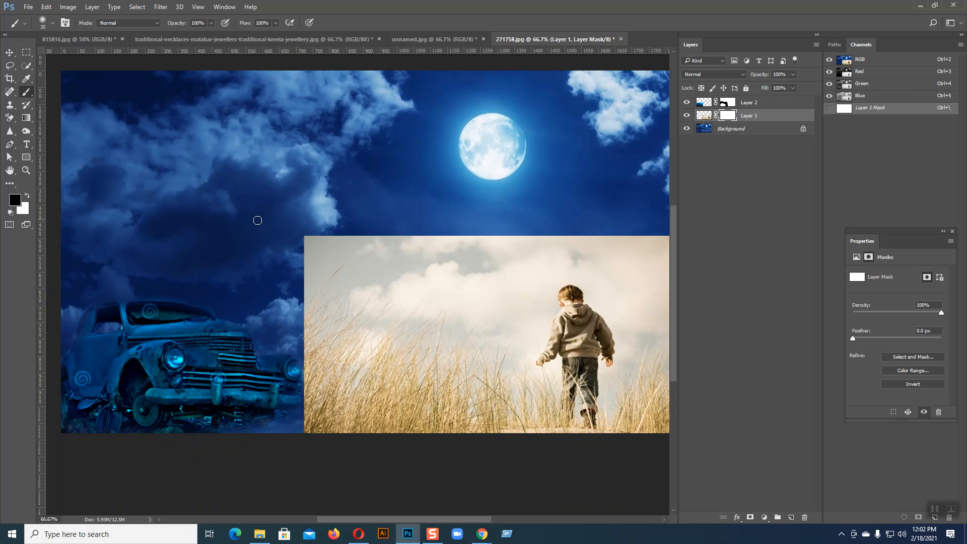
pyautogui.press(']')
pyautogui.press(']')
pyautogui.press(']')
pyautogui.press(']')
pyautogui.press(']')
pyautogui.press(']')
pyautogui.press(']')
pyautogui.press(']')
pyautogui.press(']')
pyautogui.press(']')
pyautogui.press(']')
pyautogui.press(']')
pyautogui.moveTo(302, 218)
pyautogui.mouseDown()
pyautogui.moveTo(460, 235)
pyautogui.moveTo(314, 257)
pyautogui.moveTo(620, 219)
pyautogui.moveTo(678, 233)
pyautogui.moveTo(586, 215)
pyautogui.moveTo(312, 275)
pyautogui.moveTo(334, 256)
pyautogui.moveTo(281, 280)
pyautogui.moveTo(263, 448)
pyautogui.moveTo(277, 400)
pyautogui.moveTo(273, 409)
pyautogui.moveTo(282, 297)
pyautogui.moveTo(489, 247)
pyautogui.moveTo(402, 266)
pyautogui.moveTo(484, 285)
pyautogui.moveTo(587, 214)
pyautogui.moveTo(659, 246)
pyautogui.moveTo(631, 237)
pyautogui.moveTo(652, 254)
pyautogui.moveTo(676, 331)
pyautogui.moveTo(692, 338)
pyautogui.moveTo(687, 353)
pyautogui.moveTo(665, 296)
pyautogui.moveTo(673, 333)
pyautogui.moveTo(699, 350)
pyautogui.moveTo(653, 286)
pyautogui.moveTo(654, 300)
pyautogui.moveTo(602, 238)
pyautogui.moveTo(526, 256)
pyautogui.moveTo(532, 245)
pyautogui.moveTo(499, 304)
pyautogui.moveTo(457, 294)
pyautogui.moveTo(440, 274)
pyautogui.moveTo(342, 281)
pyautogui.moveTo(404, 278)
pyautogui.moveTo(334, 286)
pyautogui.moveTo(291, 332)
pyautogui.moveTo(256, 387)
pyautogui.moveTo(264, 433)
pyautogui.moveTo(377, 477)
pyautogui.moveTo(511, 485)
pyautogui.moveTo(635, 470)
pyautogui.moveTo(333, 478)
pyautogui.moveTo(693, 465)
pyautogui.moveTo(459, 486)
pyautogui.moveTo(317, 480)
pyautogui.moveTo(419, 492)
pyautogui.mouseUp()
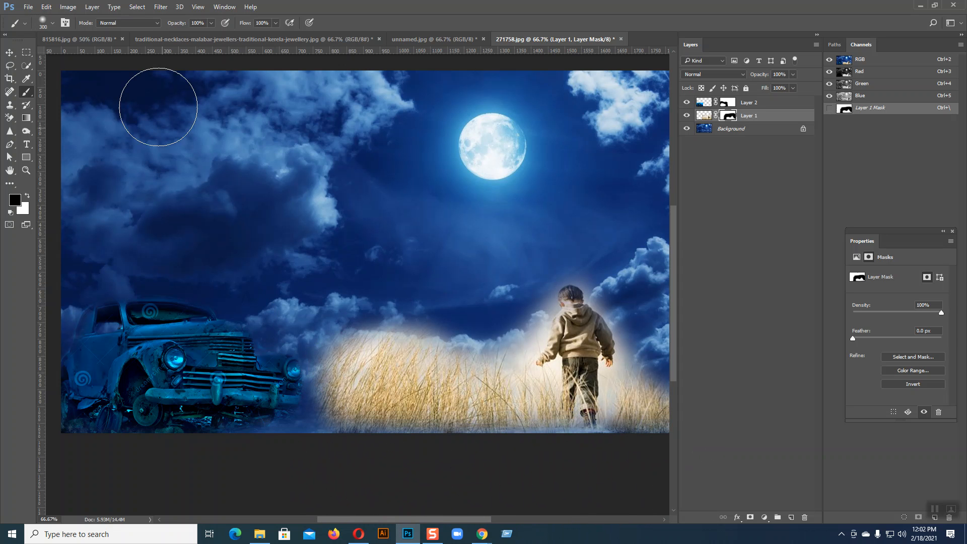
# Lower the brush opacity to 25% and paint over the grass and boy on the mask to fade them into the clouds.
pyautogui.click(210, 26)
pyautogui.moveTo(210, 35); pyautogui.dragTo(176, 36)
pyautogui.click(357, 410)
pyautogui.moveTo(356, 410)
pyautogui.mouseDown()
pyautogui.moveTo(363, 375)
pyautogui.moveTo(633, 370)
pyautogui.moveTo(351, 407)
pyautogui.moveTo(354, 364)
pyautogui.moveTo(613, 338)
pyautogui.moveTo(443, 324)
pyautogui.moveTo(535, 312)
pyautogui.moveTo(605, 320)
pyautogui.moveTo(367, 369)
pyautogui.moveTo(348, 348)
pyautogui.moveTo(334, 384)
pyautogui.moveTo(496, 401)
pyautogui.moveTo(342, 376)
pyautogui.moveTo(353, 363)
pyautogui.moveTo(579, 391)
pyautogui.moveTo(640, 453)
pyautogui.mouseUp()
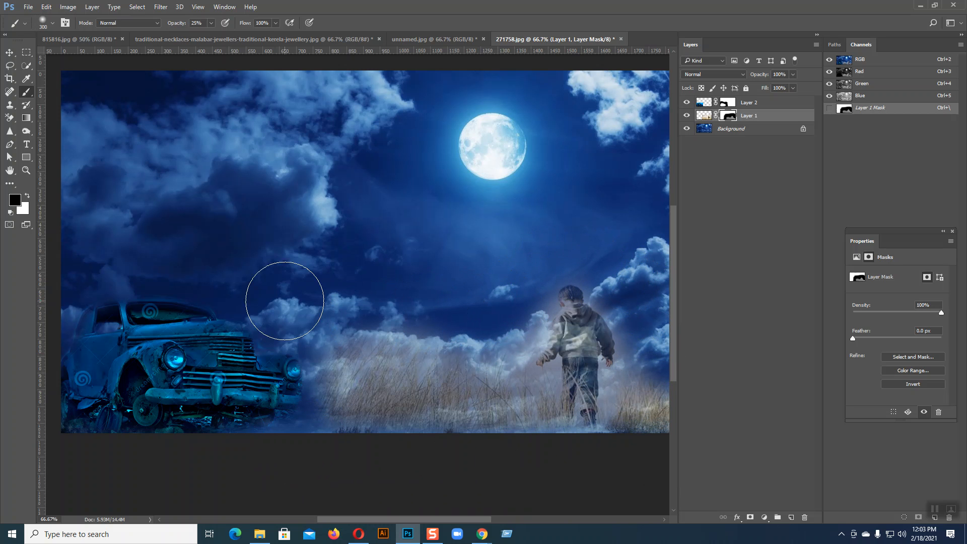
# Try the Multiply, Hard Light and Soft Light blend modes on the masked boy layer.
pyautogui.click(10, 56)
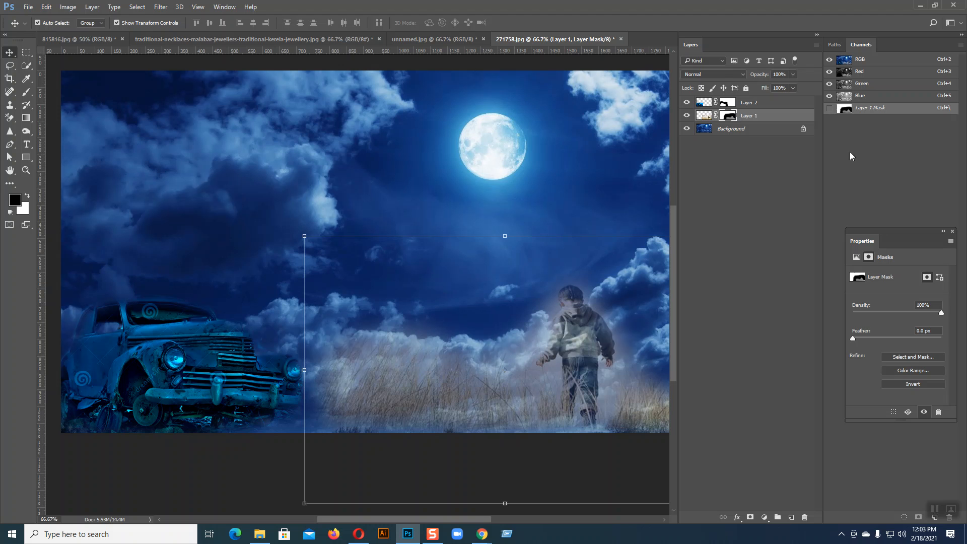
pyautogui.click(719, 72)
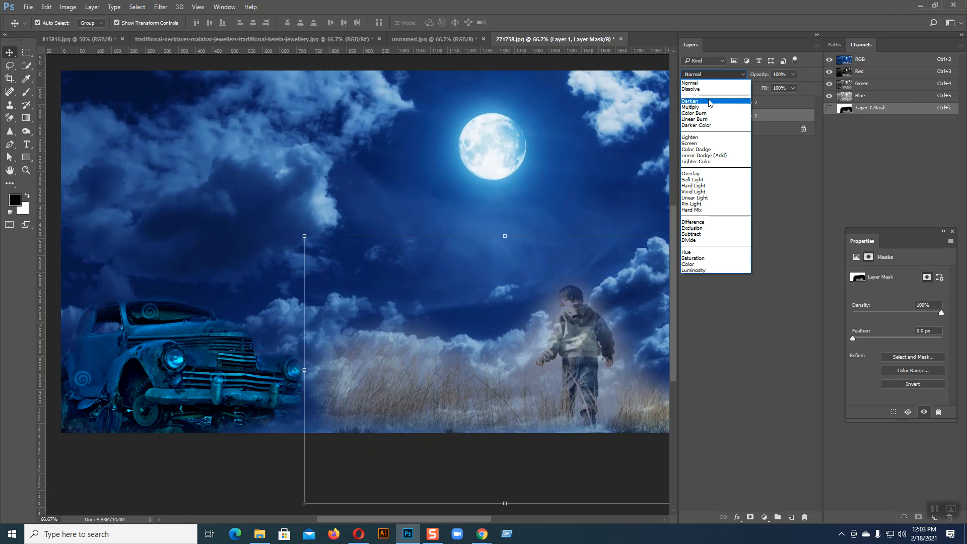
pyautogui.click(706, 109)
pyautogui.click(712, 75)
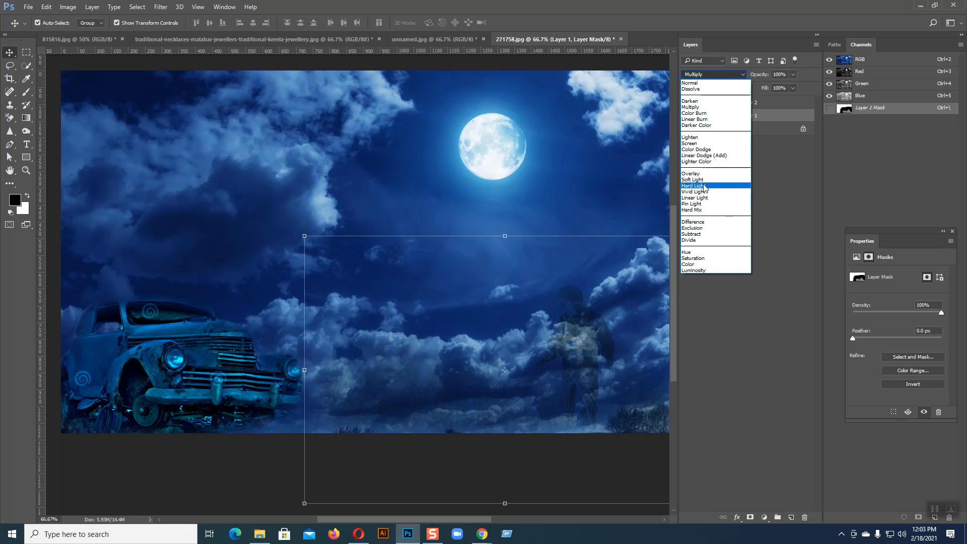
pyautogui.click(704, 186)
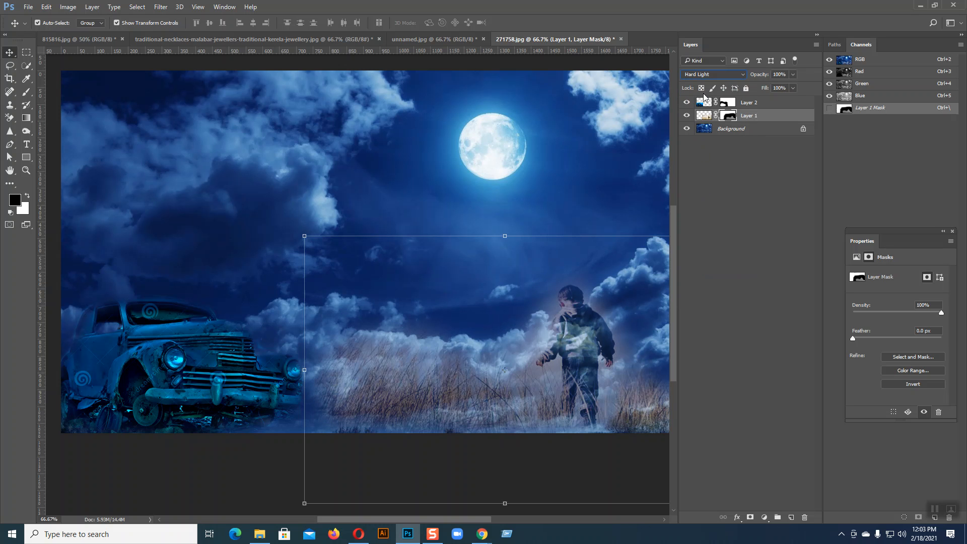
pyautogui.click(702, 75)
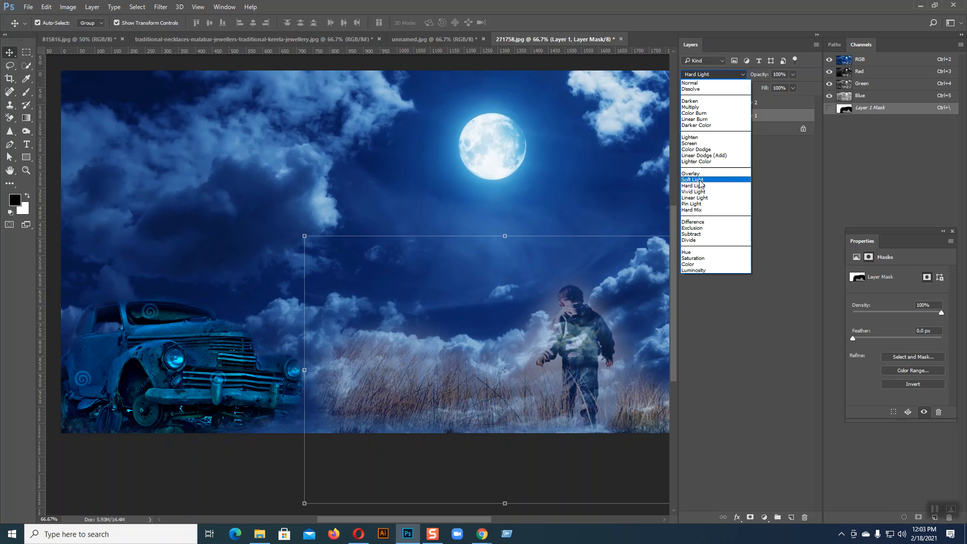
pyautogui.click(700, 180)
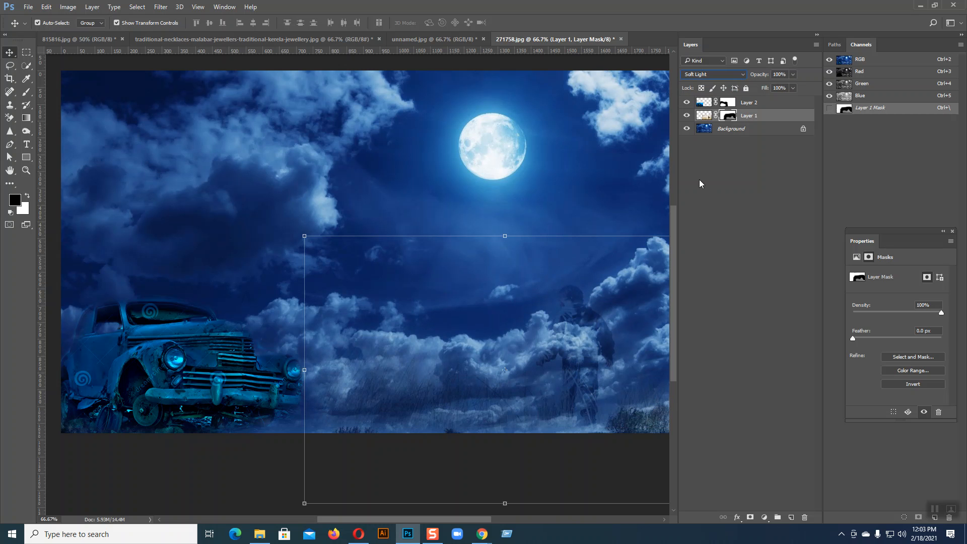
# Try the Pin Light, Subtract, Color and Luminosity blend modes on Layer 1, and restore it to Normal.
pyautogui.click(701, 75)
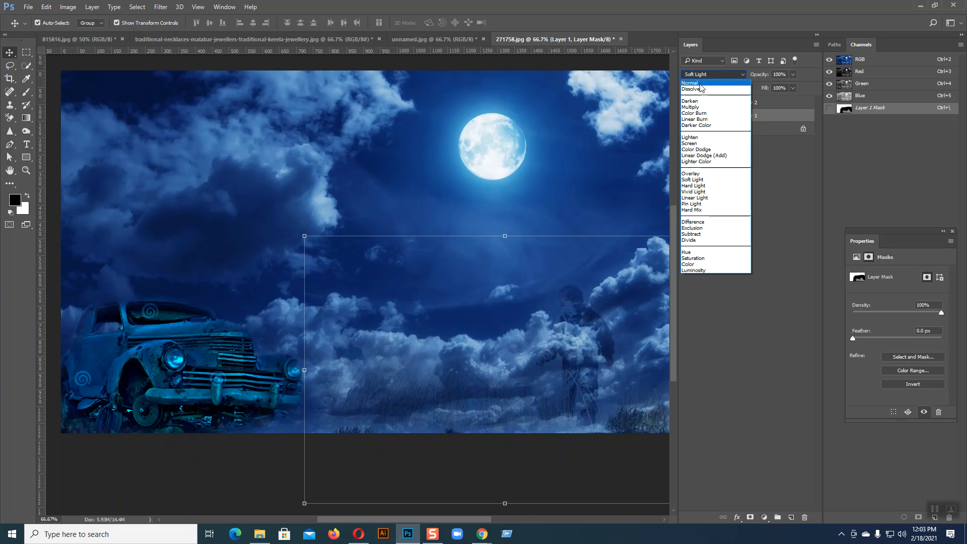
pyautogui.click(699, 203)
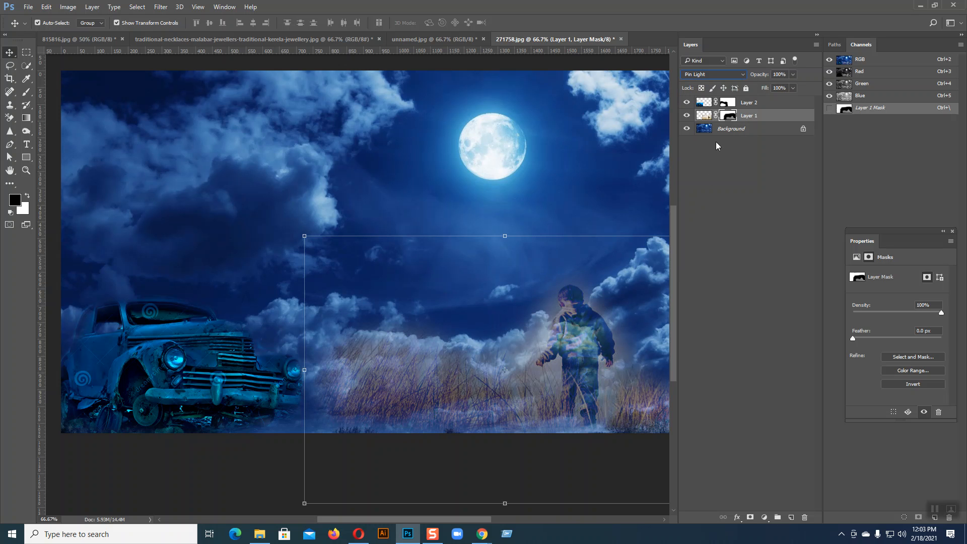
pyautogui.scroll(-2, 714, 79)
pyautogui.scroll(-2, 713, 79)
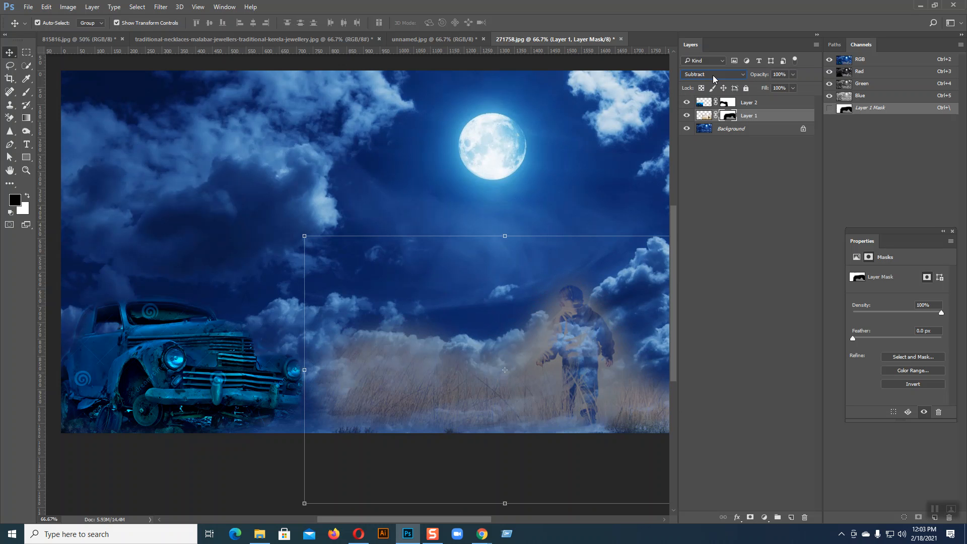
pyautogui.scroll(-1, 713, 79)
pyautogui.scroll(-3, 713, 78)
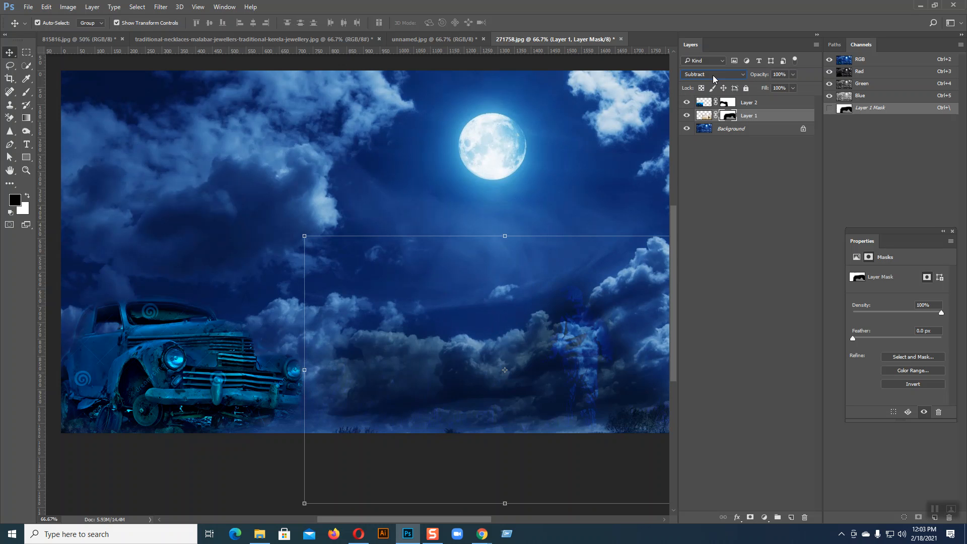
pyautogui.scroll(-1, 713, 78)
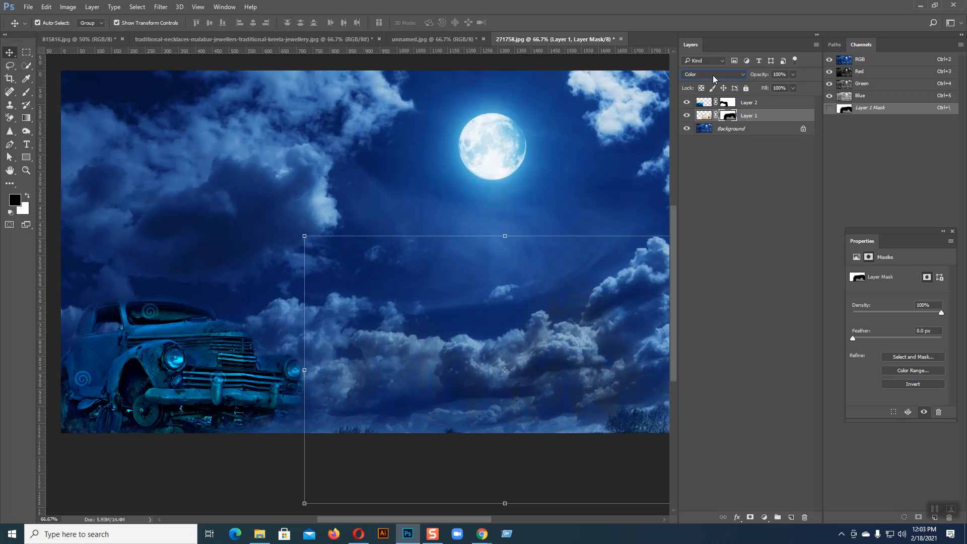
pyautogui.scroll(-1, 713, 79)
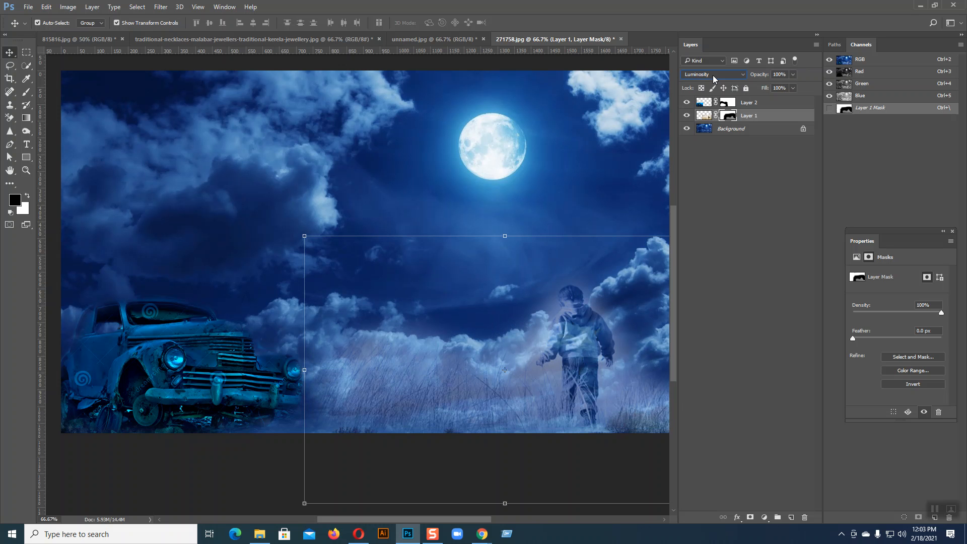
pyautogui.click(713, 76)
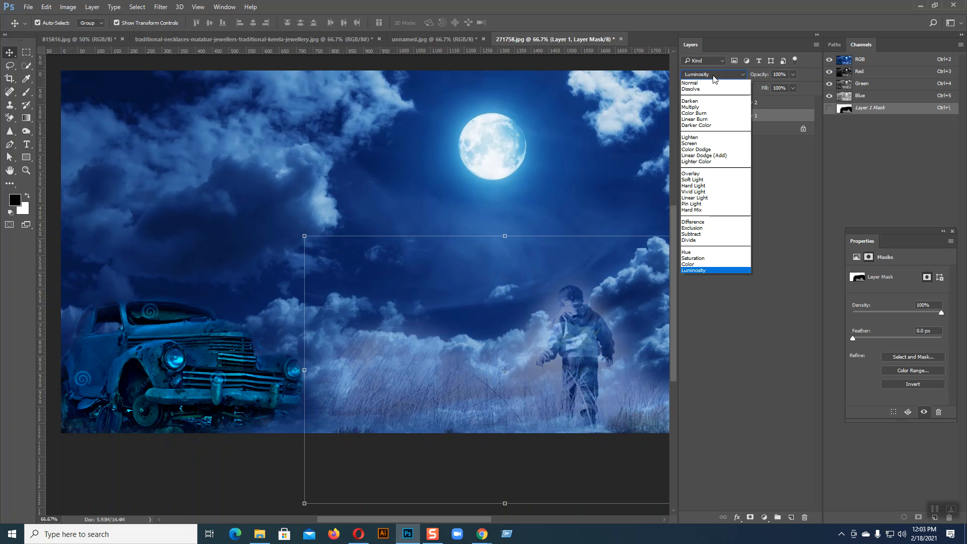
pyautogui.click(713, 76)
pyautogui.click(68, 7)
pyautogui.moveTo(81, 34)
pyautogui.click(202, 33)
pyautogui.moveTo(574, 100); pyautogui.dragTo(517, 127)
pyautogui.click(647, 113)
pyautogui.press('v')
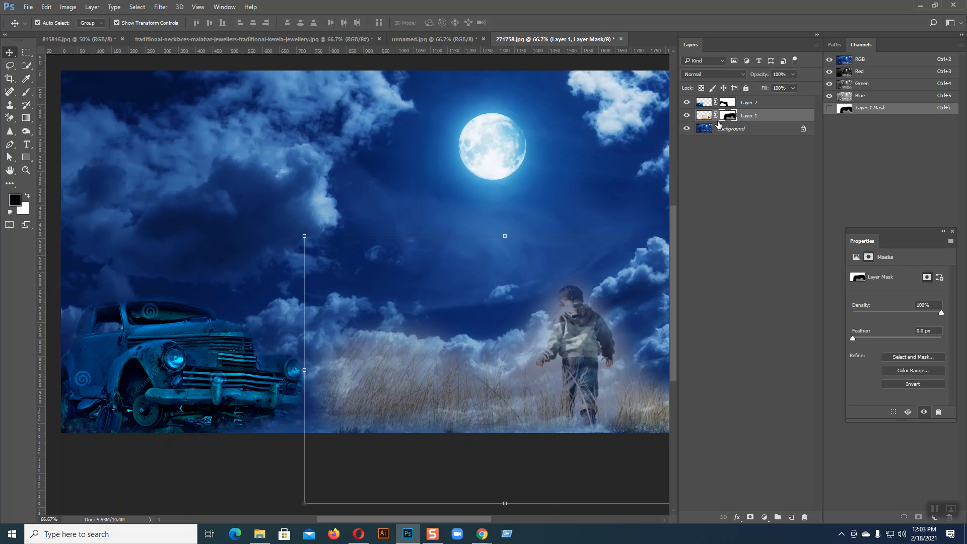
# Cycle the boy layer backward through blend modes such as Divide and Exclusion, and restore it to Normal.
pyautogui.click(711, 117)
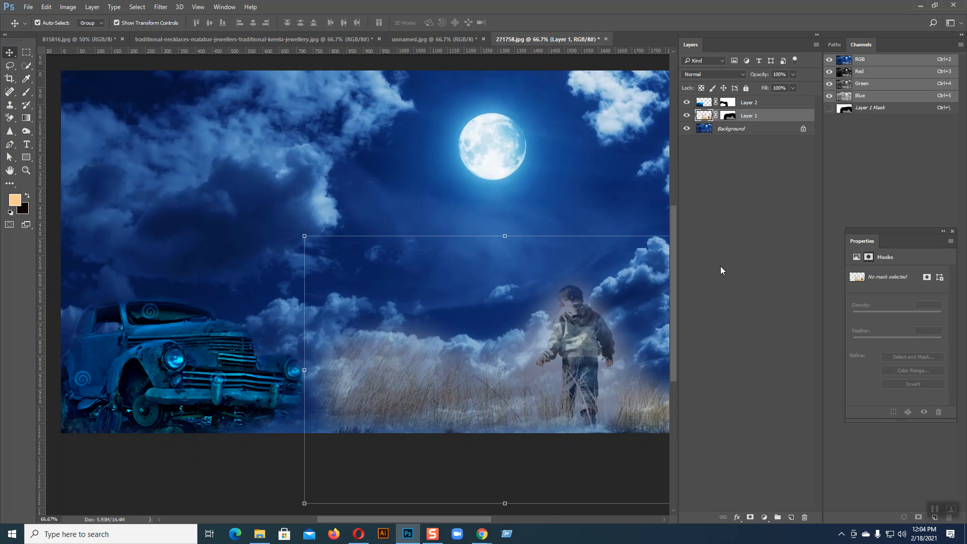
pyautogui.hotkey('shift', '-')
pyautogui.hotkey('shift', '-')
pyautogui.hotkey('shift', '-')
pyautogui.hotkey('shift', '-')
pyautogui.hotkey('shift', '-')
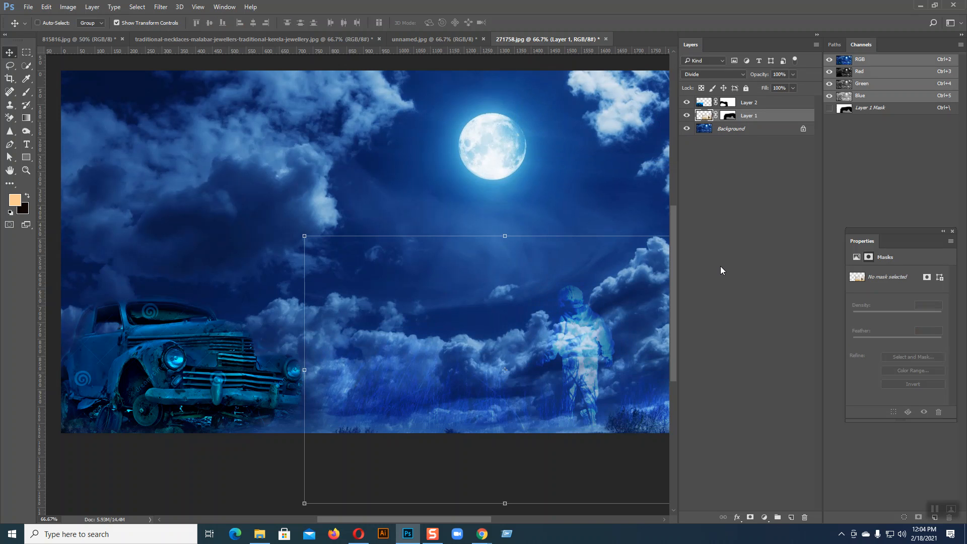
pyautogui.hotkey('shift', '-')
pyautogui.hotkey('shift', '-')
pyautogui.hotkey('shift', '-')
pyautogui.hotkey('shift', '-')
pyautogui.hotkey('shift', '-')
pyautogui.hotkey('shift', '-')
pyautogui.hotkey('shift', '-')
pyautogui.hotkey('shift', '-')
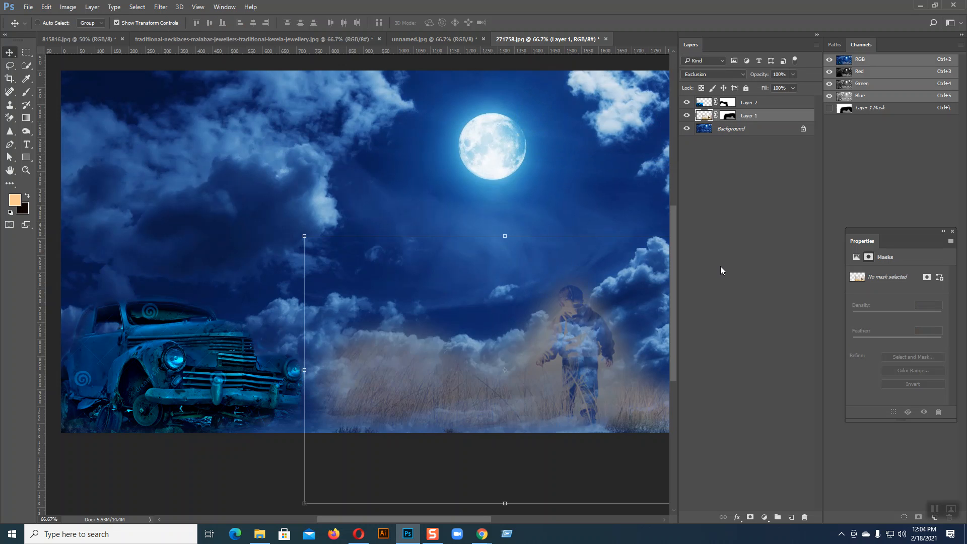
pyautogui.hotkey('shift', 'alt', 'n')
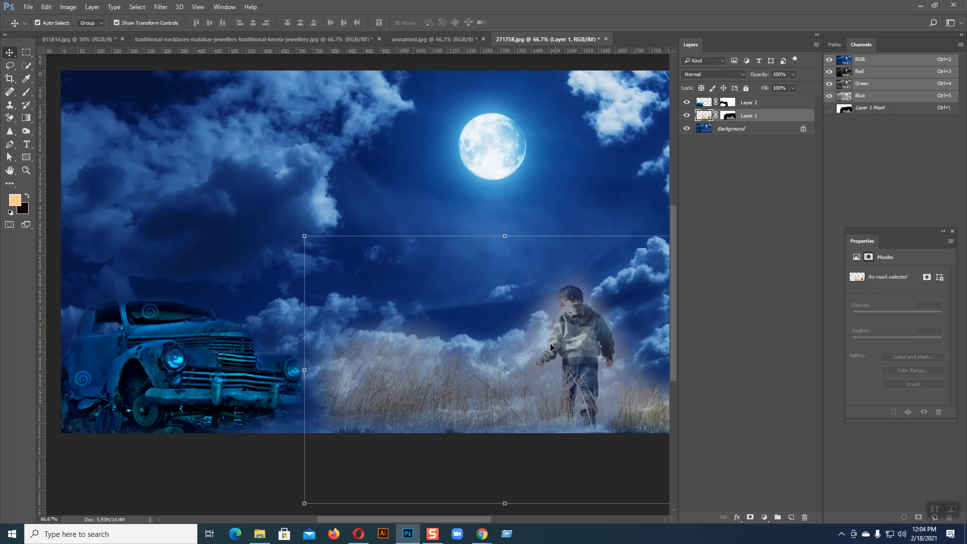
# Undo the low-opacity brush strokes on Layer 1's mask that faded the boy and grass.
pyautogui.click(730, 115)
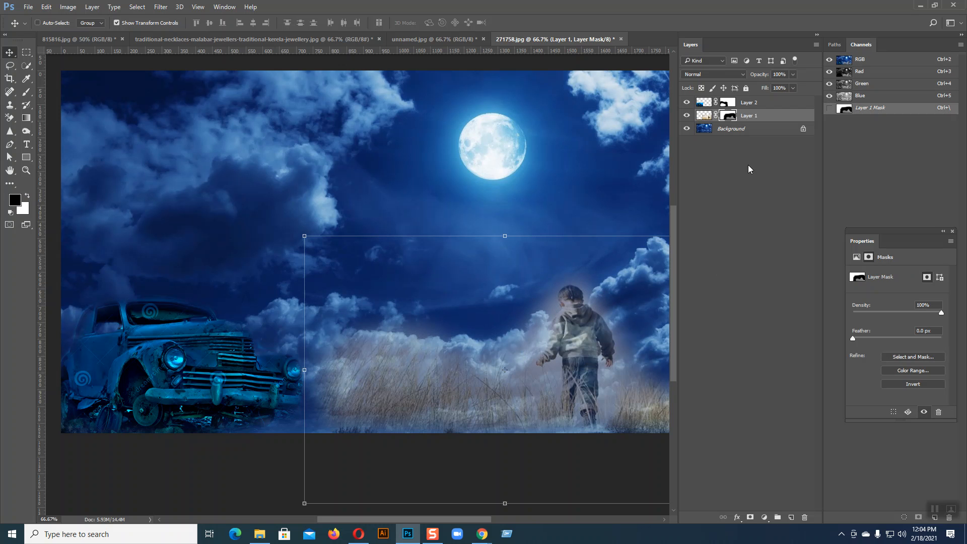
pyautogui.hotkey('ctrl', 'alt', 'z')
pyautogui.hotkey('ctrl', 'alt', 'z')
pyautogui.hotkey('ctrl', 'alt', 'z')
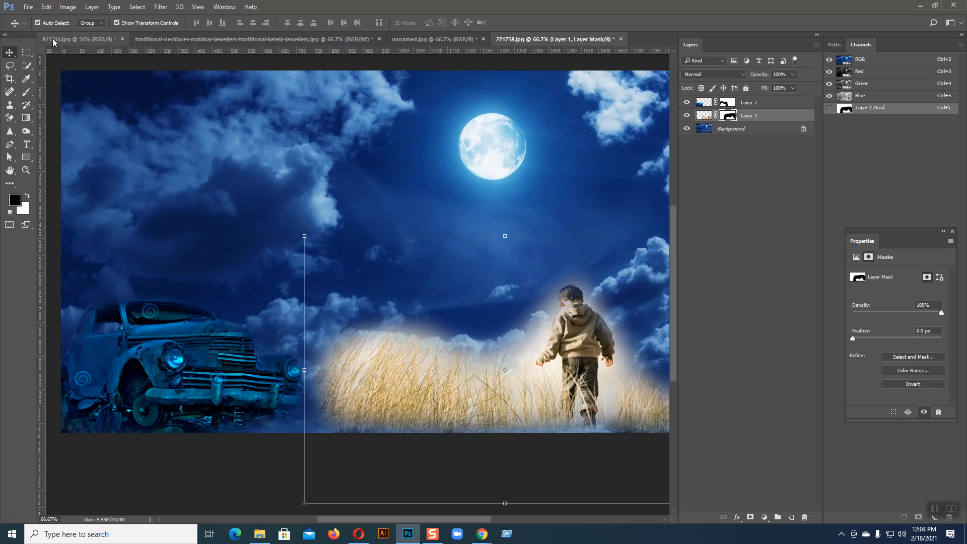
# Apply a Brightness/Contrast adjustment to the Layer 1 image rather than its mask, with brightness -49 and contrast -50.
pyautogui.click(705, 116)
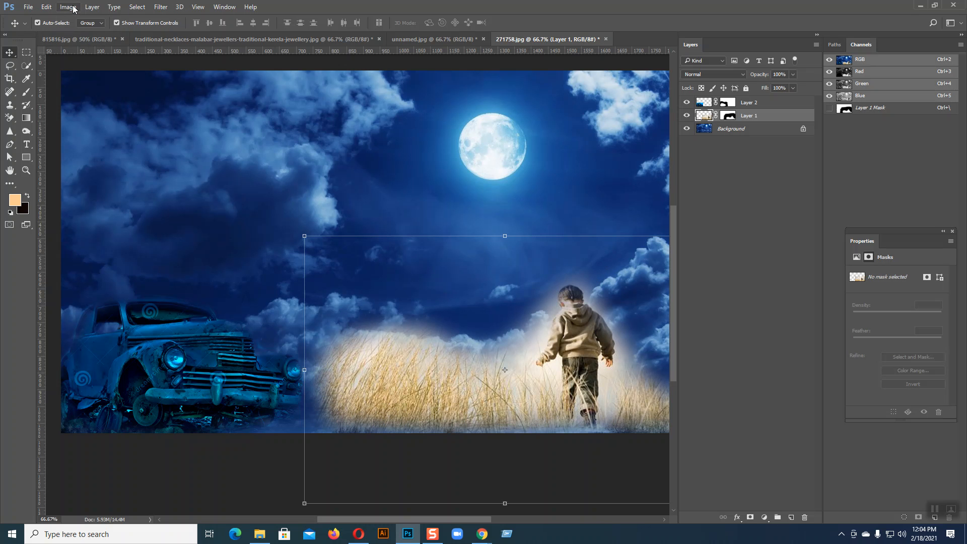
pyautogui.click(68, 7)
pyautogui.moveTo(174, 35)
pyautogui.click(210, 31)
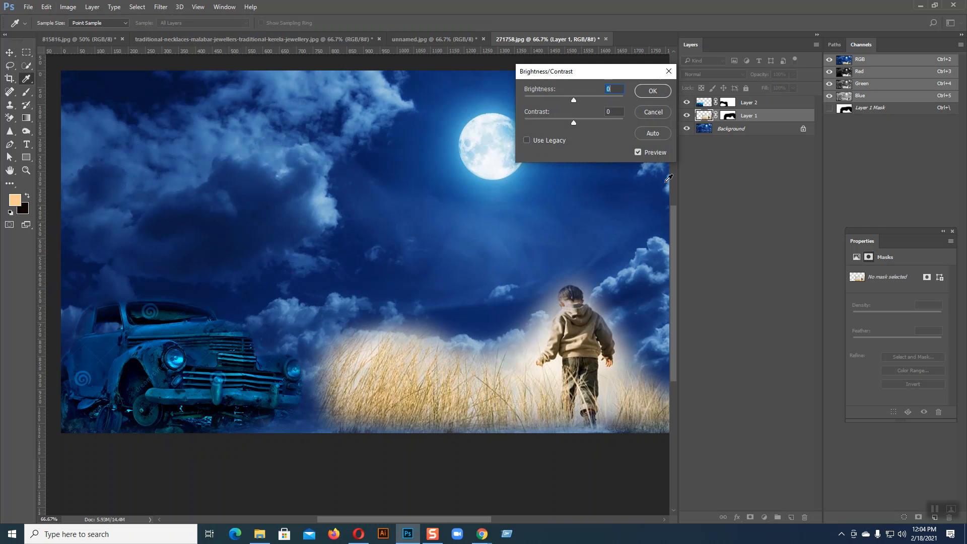
pyautogui.moveTo(576, 99); pyautogui.dragTo(513, 122)
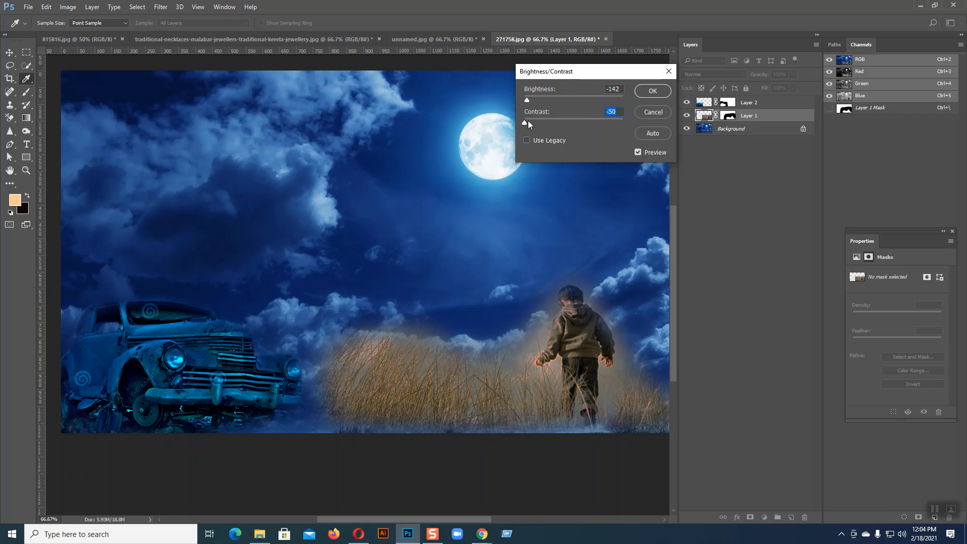
pyautogui.moveTo(526, 122); pyautogui.dragTo(494, 138)
pyautogui.moveTo(531, 98); pyautogui.dragTo(560, 105)
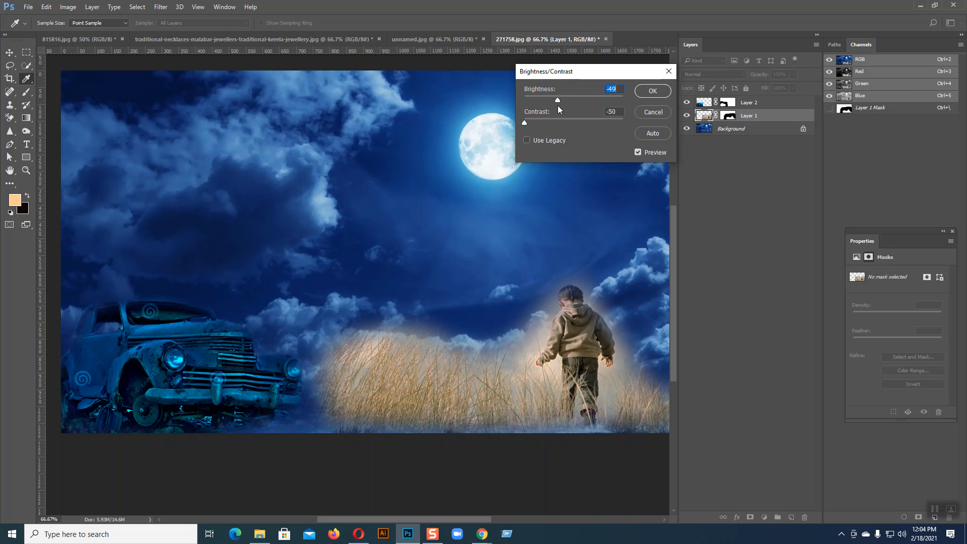
pyautogui.click(650, 91)
pyautogui.press('v')
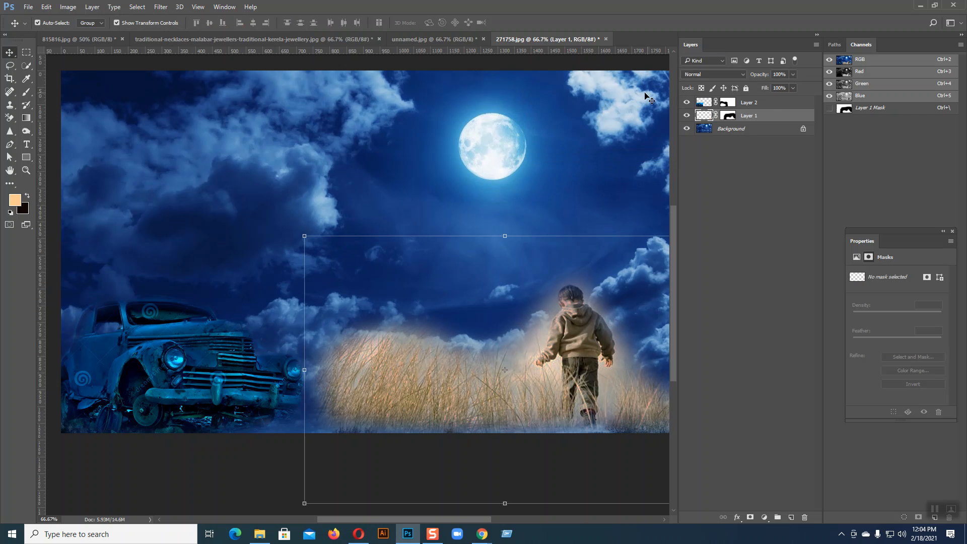
# Start a Color Balance adjustment on Layer 1 and set the midtones to -59, -50, +58.
pyautogui.click(67, 6)
pyautogui.moveTo(101, 32)
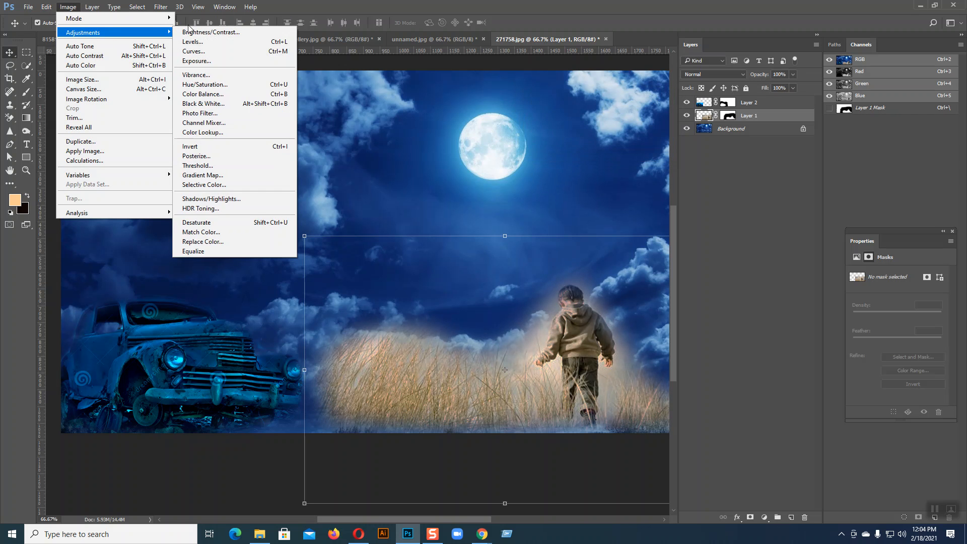
pyautogui.click(216, 95)
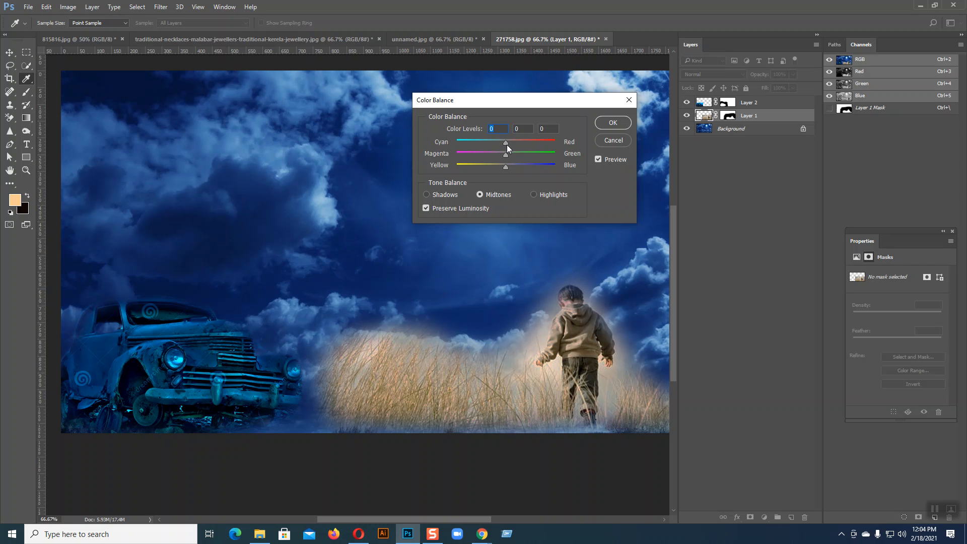
pyautogui.moveTo(506, 167); pyautogui.dragTo(482, 160)
pyautogui.click(480, 154)
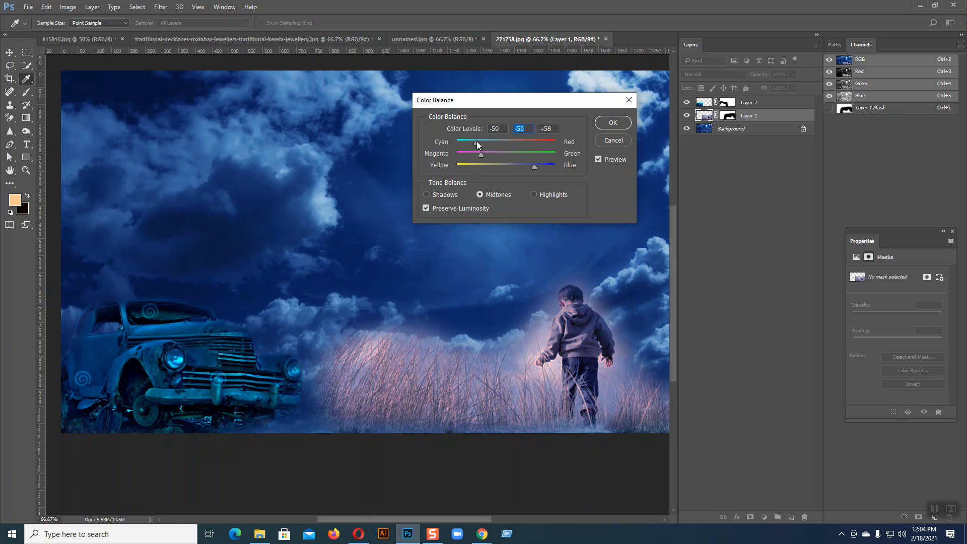
# Set the shadows color balance to -100 cyan, -12 magenta and +47 blue.
pyautogui.click(426, 195)
pyautogui.moveTo(507, 166); pyautogui.dragTo(528, 170)
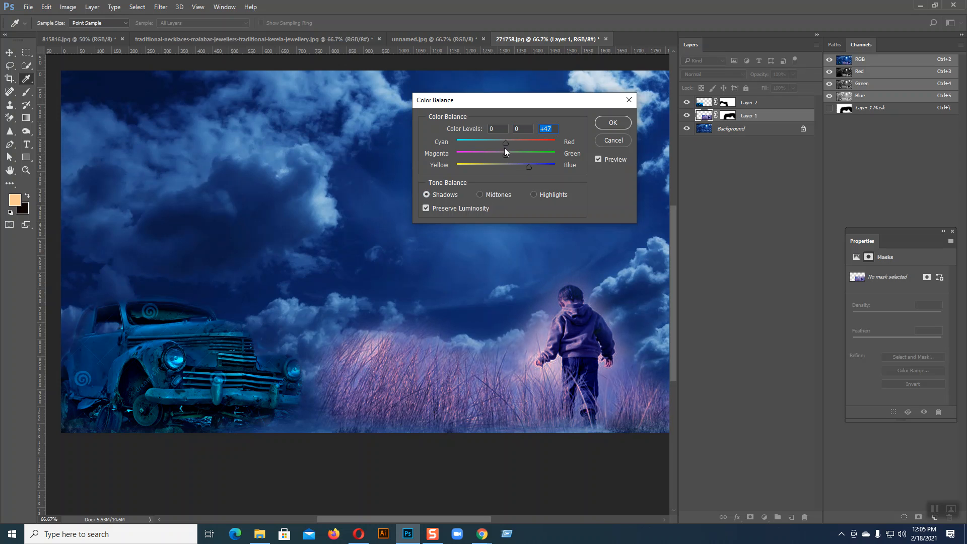
pyautogui.moveTo(467, 142); pyautogui.dragTo(438, 144)
pyautogui.moveTo(513, 154)
pyautogui.mouseDown()
pyautogui.moveTo(485, 158)
pyautogui.moveTo(497, 162)
pyautogui.mouseUp()
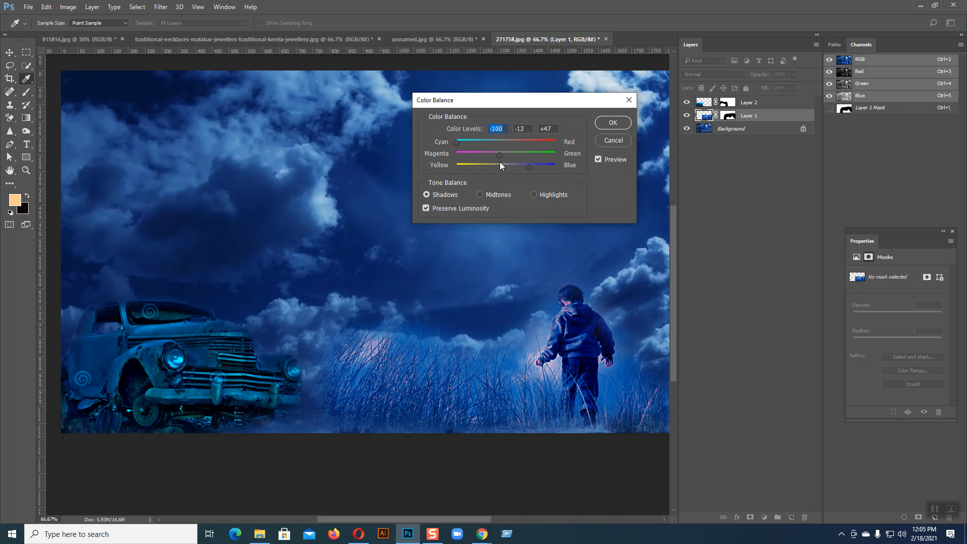
# Set the highlights color balance to -26, -5, +56 and apply the adjustment to Layer 1.
pyautogui.click(534, 195)
pyautogui.moveTo(506, 146)
pyautogui.mouseDown()
pyautogui.moveTo(494, 147)
pyautogui.moveTo(521, 146)
pyautogui.moveTo(483, 149)
pyautogui.moveTo(533, 171)
pyautogui.moveTo(492, 157)
pyautogui.moveTo(506, 158)
pyautogui.mouseUp()
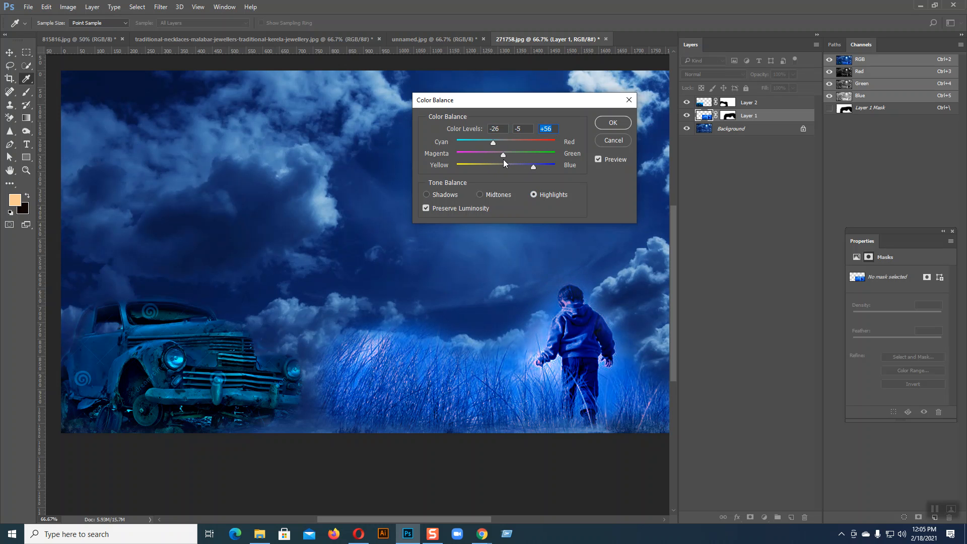
pyautogui.press('v')
pyautogui.click(608, 123)
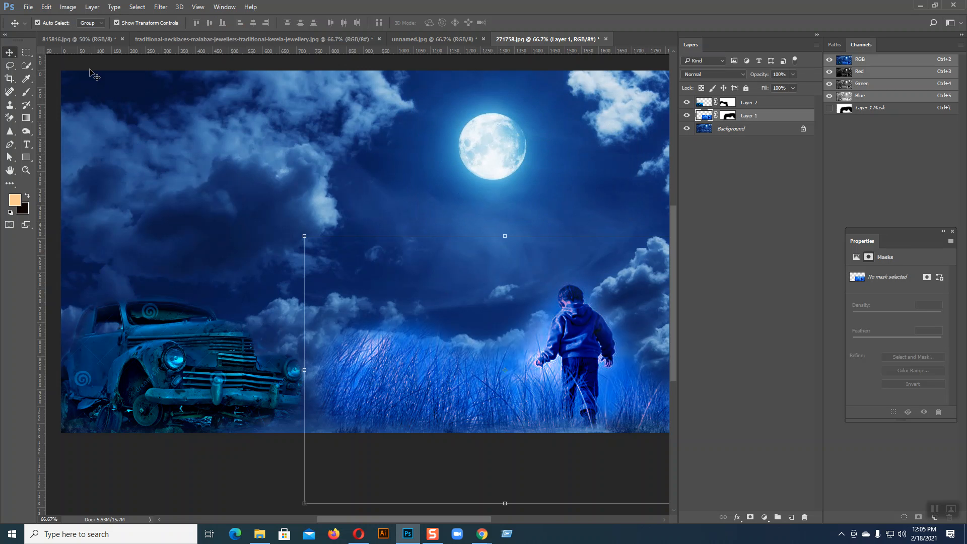
# Darken Layer 1 with a Brightness/Contrast adjustment of brightness -37 and contrast 3.
pyautogui.click(68, 6)
pyautogui.moveTo(98, 33)
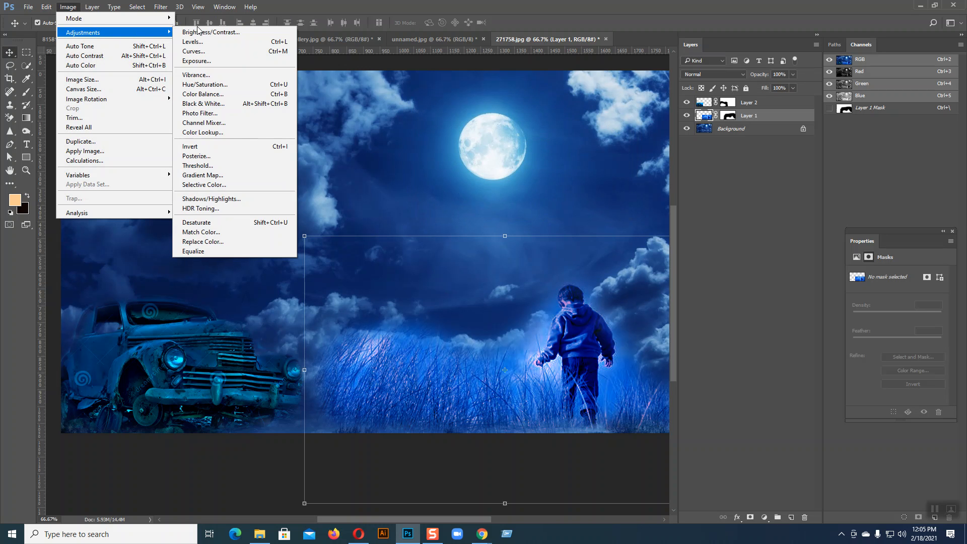
pyautogui.click(197, 32)
pyautogui.moveTo(572, 101); pyautogui.dragTo(558, 102)
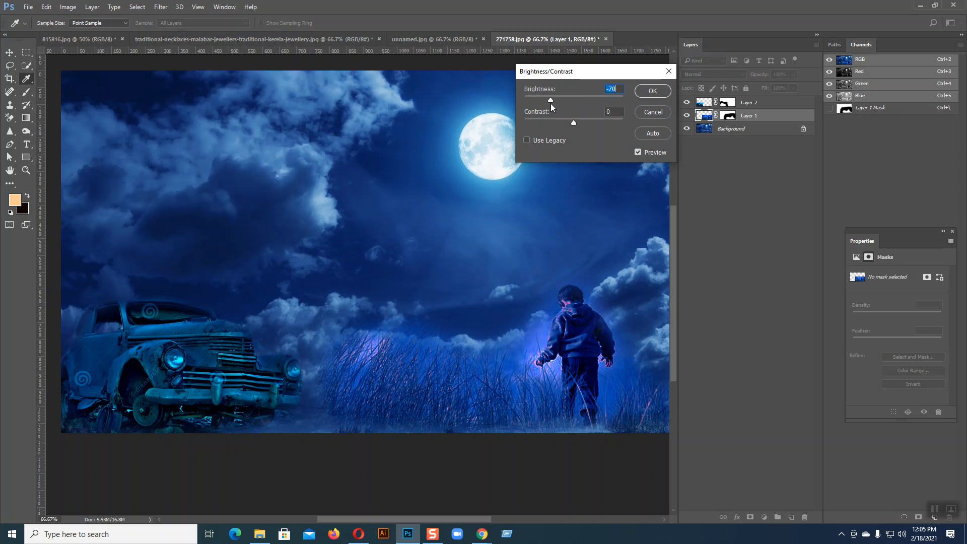
pyautogui.moveTo(572, 121)
pyautogui.mouseDown()
pyautogui.moveTo(583, 125)
pyautogui.moveTo(568, 105)
pyautogui.moveTo(563, 123)
pyautogui.mouseUp()
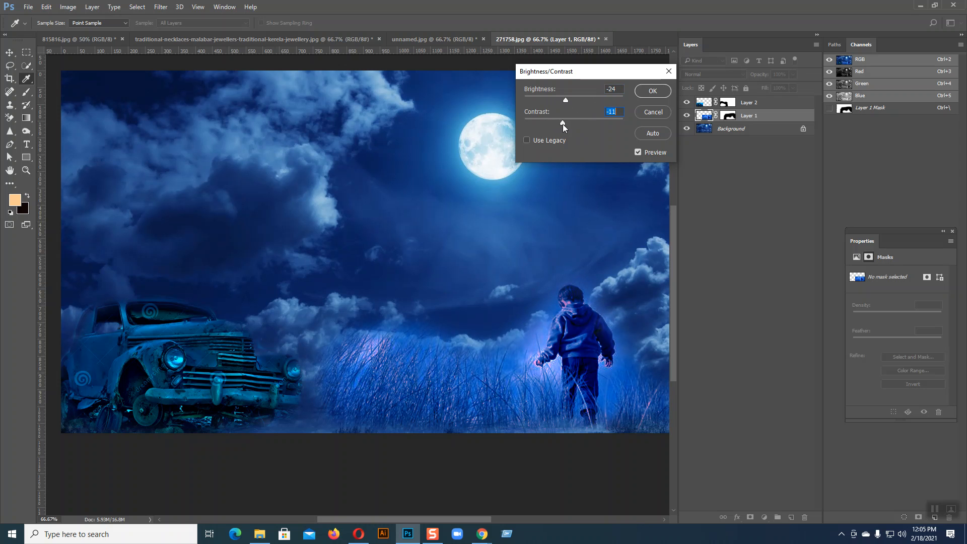
pyautogui.moveTo(567, 100); pyautogui.dragTo(500, 139)
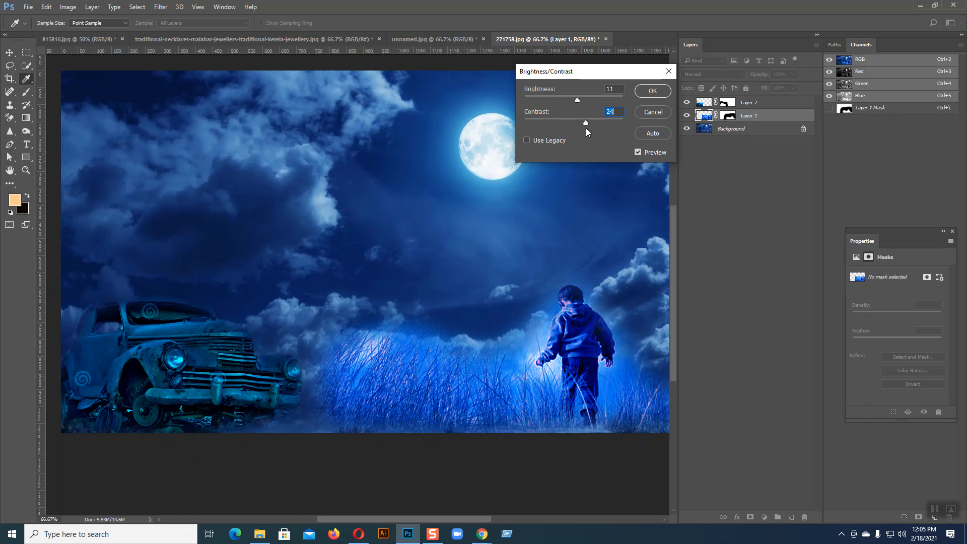
pyautogui.moveTo(572, 103); pyautogui.dragTo(561, 100)
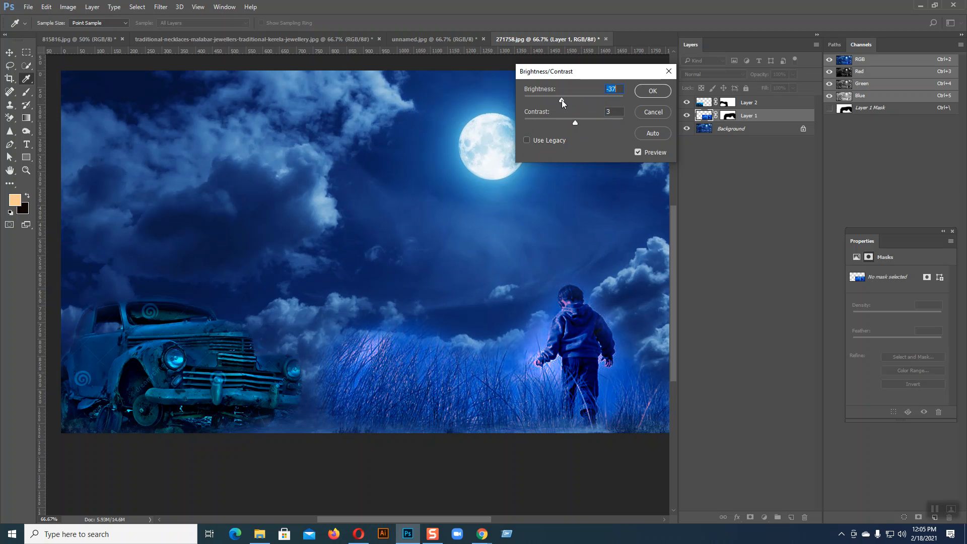
pyautogui.click(649, 92)
pyautogui.press('v')
# Apply a Channel Mixer to Layer 1, reducing the red and blue sources and the constant for the red output channel.
pyautogui.click(68, 7)
pyautogui.moveTo(130, 39)
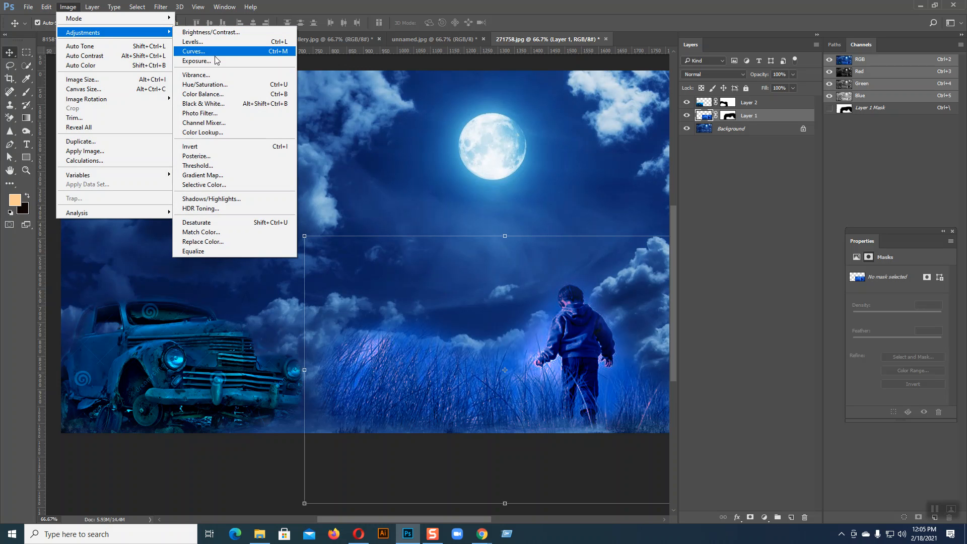
pyautogui.click(217, 126)
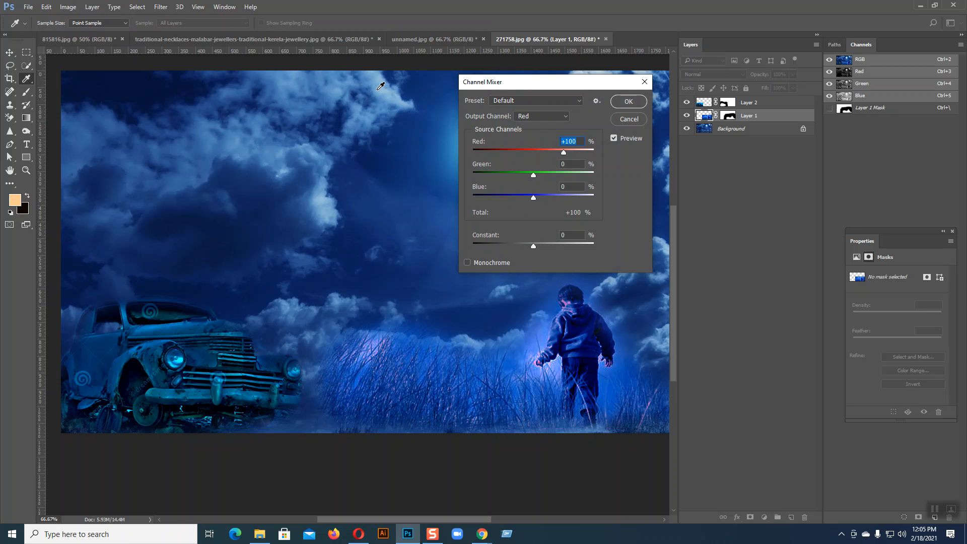
pyautogui.moveTo(563, 152); pyautogui.dragTo(525, 160)
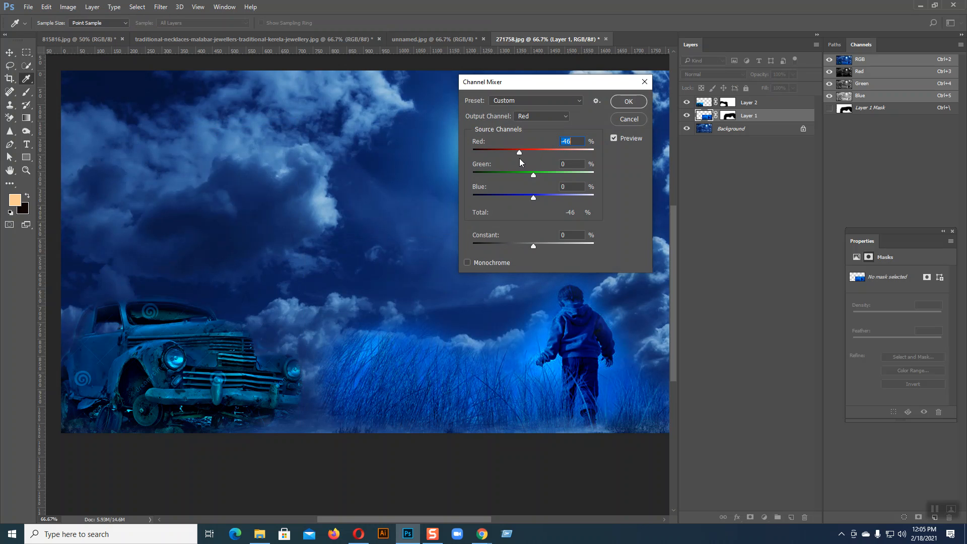
pyautogui.moveTo(521, 160); pyautogui.dragTo(509, 152)
pyautogui.moveTo(534, 200); pyautogui.dragTo(513, 202)
pyautogui.moveTo(532, 246); pyautogui.dragTo(519, 245)
pyautogui.moveTo(513, 197)
pyautogui.mouseDown()
pyautogui.moveTo(503, 177)
pyautogui.moveTo(514, 198)
pyautogui.moveTo(521, 192)
pyautogui.mouseUp()
pyautogui.moveTo(509, 152); pyautogui.dragTo(506, 152)
pyautogui.click(628, 102)
pyautogui.press('v')
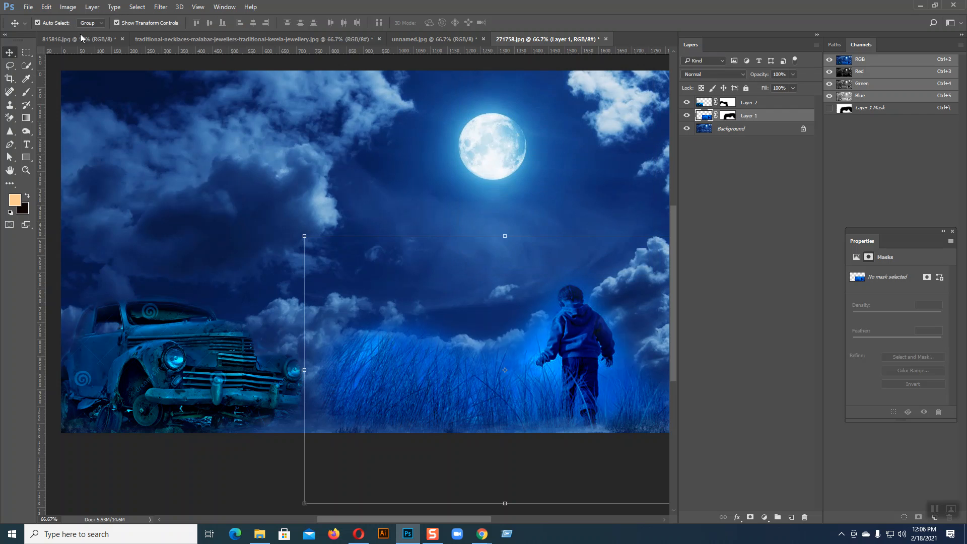
# Darken the boy and grass layer further with a Brightness/Contrast adjustment of brightness -38.
pyautogui.click(68, 6)
pyautogui.moveTo(144, 33)
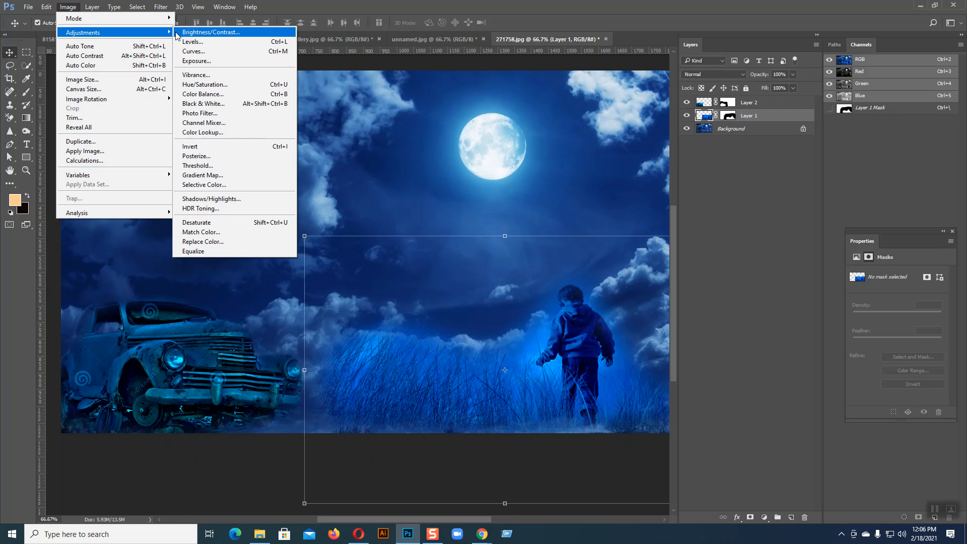
pyautogui.click(182, 33)
pyautogui.moveTo(575, 99); pyautogui.dragTo(564, 101)
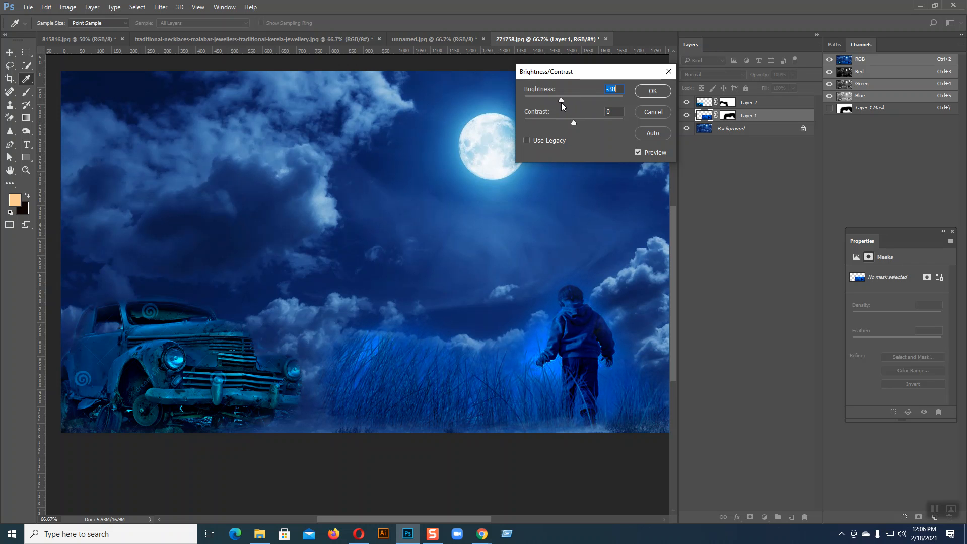
pyautogui.click(653, 91)
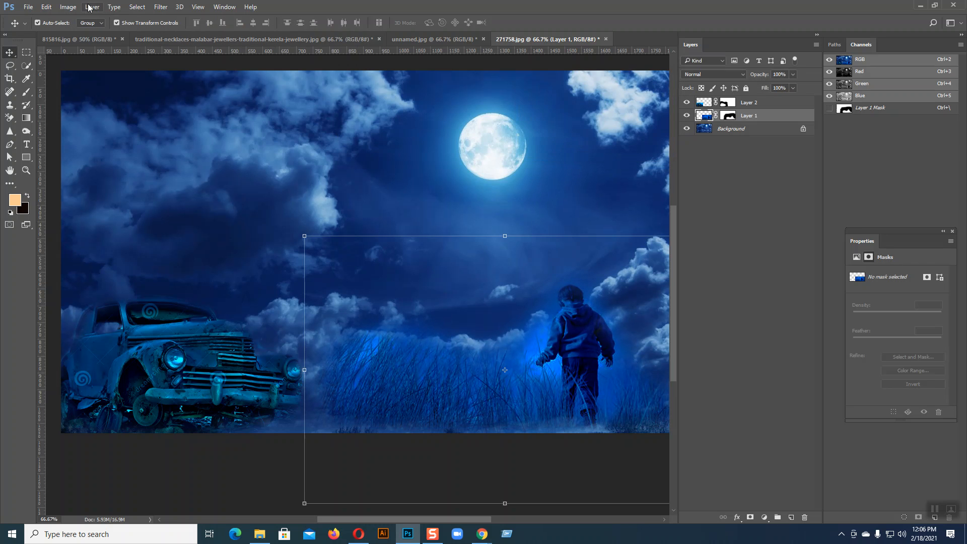
pyautogui.click(68, 7)
pyautogui.moveTo(92, 33)
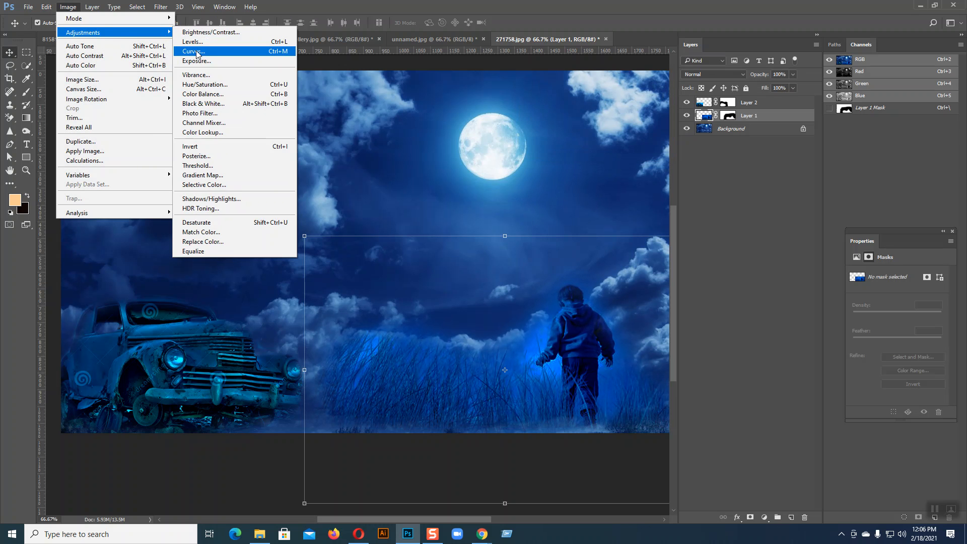
pyautogui.click(194, 51)
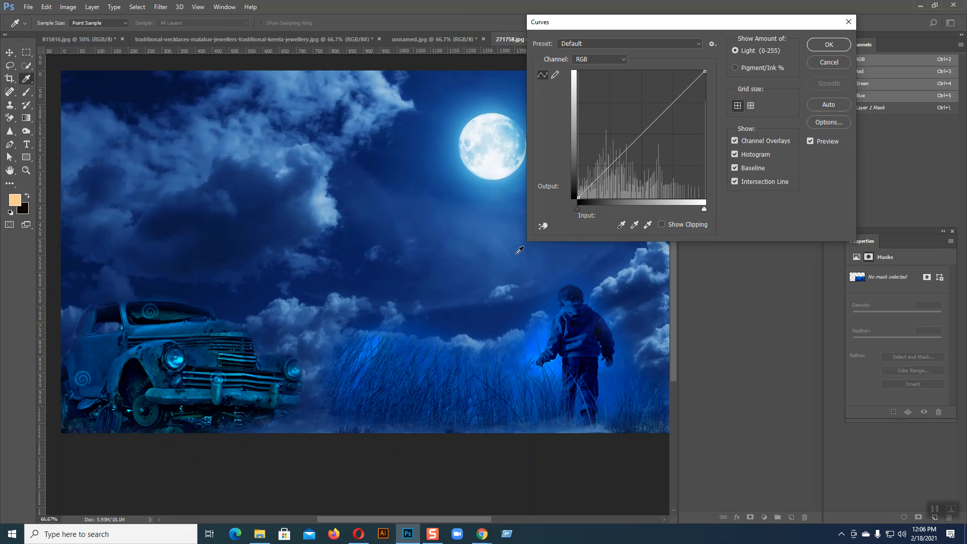
pyautogui.click(542, 223)
pyautogui.moveTo(476, 275)
pyautogui.mouseDown()
pyautogui.moveTo(475, 266)
pyautogui.moveTo(476, 277)
pyautogui.mouseUp()
pyautogui.moveTo(367, 178)
pyautogui.mouseDown()
pyautogui.moveTo(367, 189)
pyautogui.moveTo(365, 159)
pyautogui.mouseUp()
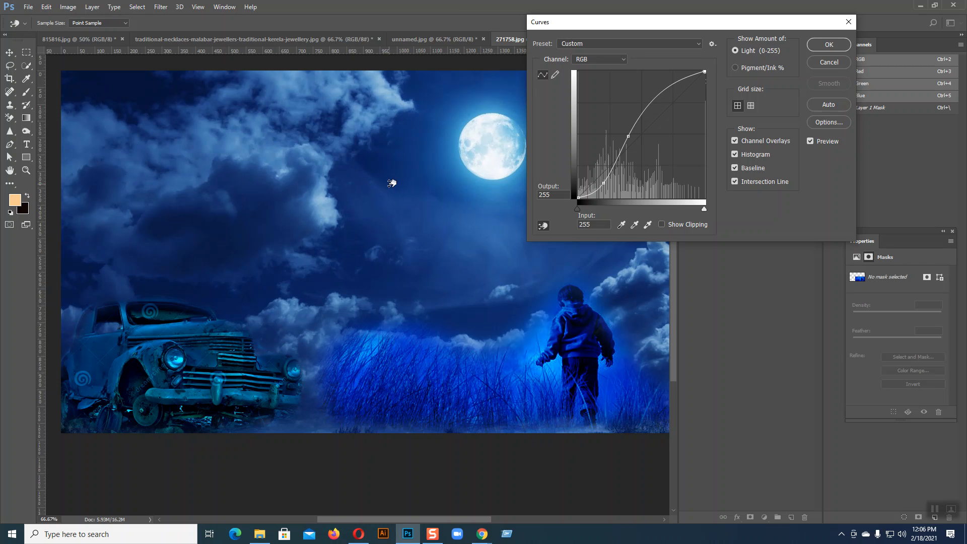
pyautogui.moveTo(517, 274); pyautogui.dragTo(510, 308)
pyautogui.moveTo(498, 272); pyautogui.dragTo(455, 265)
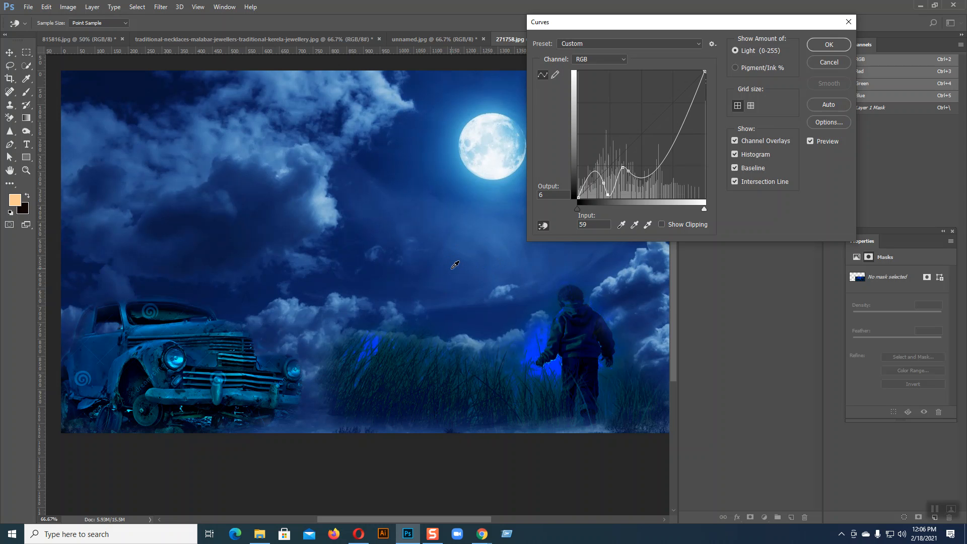
pyautogui.click(839, 61)
# Apply a Levels adjustment to Layer 1 with the midtone input level set to 1.16.
pyautogui.click(68, 7)
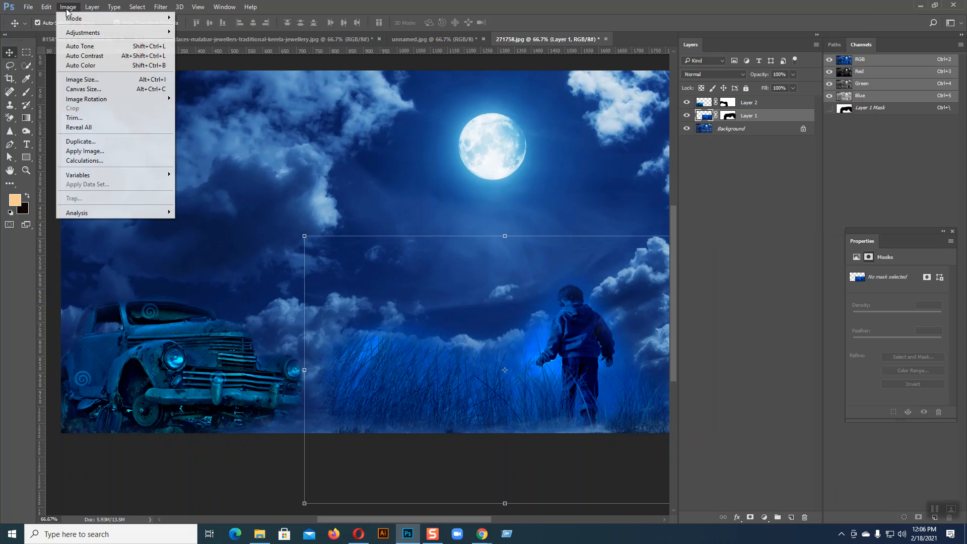
pyautogui.moveTo(103, 33)
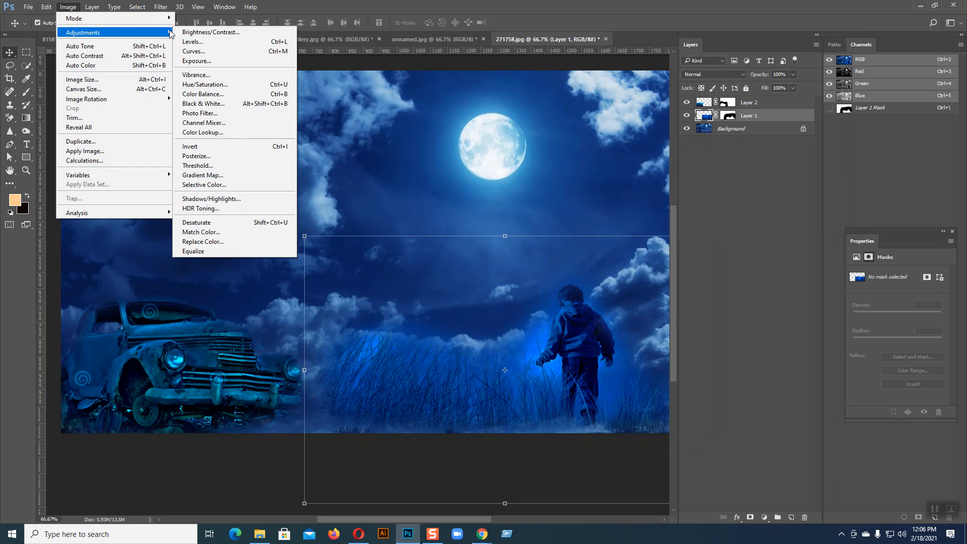
pyautogui.click(220, 43)
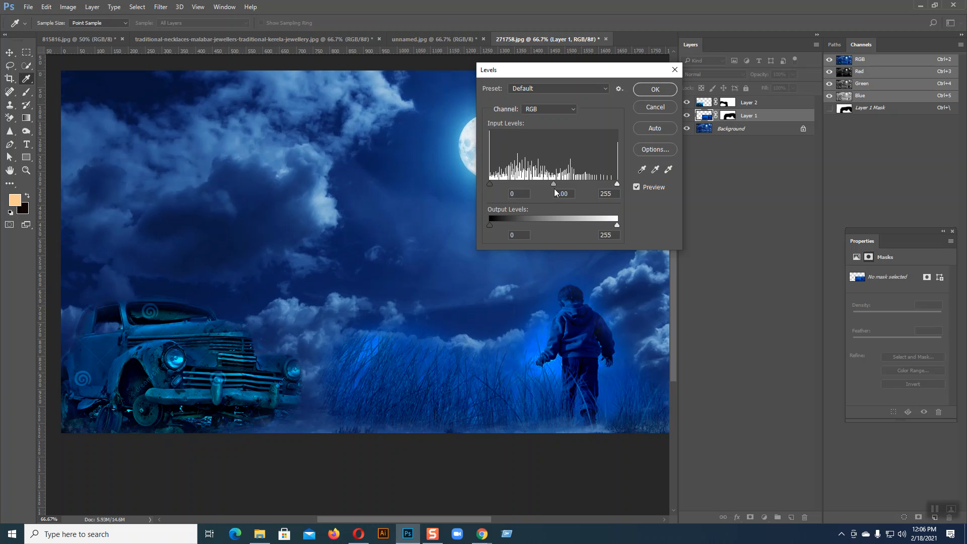
pyautogui.moveTo(554, 184)
pyautogui.mouseDown()
pyautogui.moveTo(543, 186)
pyautogui.moveTo(562, 192)
pyautogui.mouseUp()
pyautogui.moveTo(490, 184)
pyautogui.mouseDown()
pyautogui.moveTo(504, 185)
pyautogui.moveTo(489, 186)
pyautogui.mouseUp()
pyautogui.moveTo(618, 227)
pyautogui.mouseDown()
pyautogui.moveTo(575, 230)
pyautogui.moveTo(621, 231)
pyautogui.mouseUp()
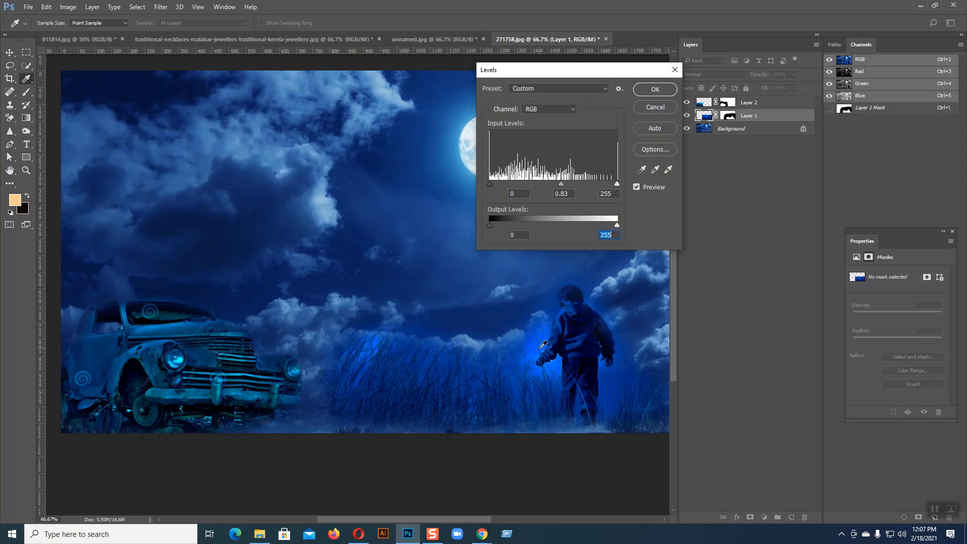
pyautogui.moveTo(562, 186); pyautogui.dragTo(548, 186)
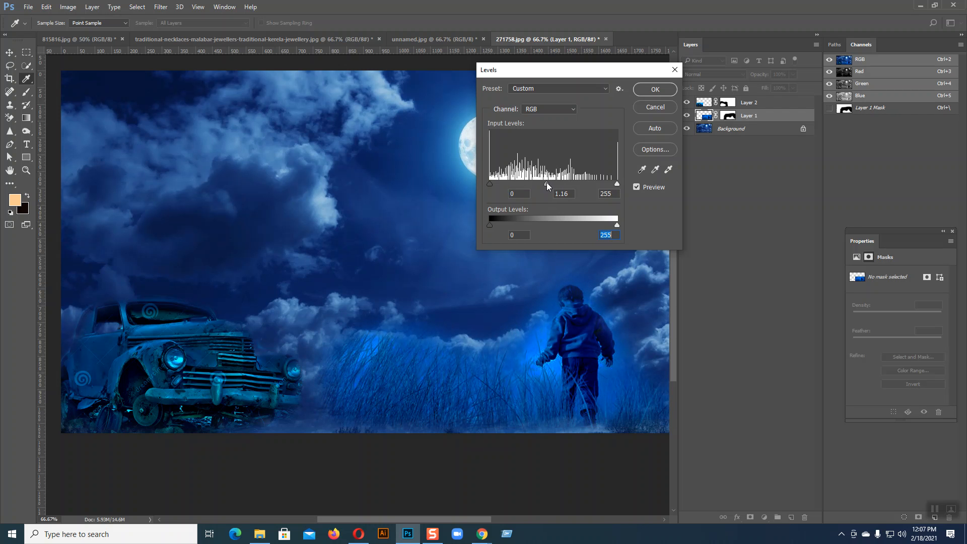
pyautogui.click(655, 89)
pyautogui.press('v')
# Move the boy and grass layer slightly down and to the right in the composition.
pyautogui.moveTo(532, 379); pyautogui.dragTo(538, 391)
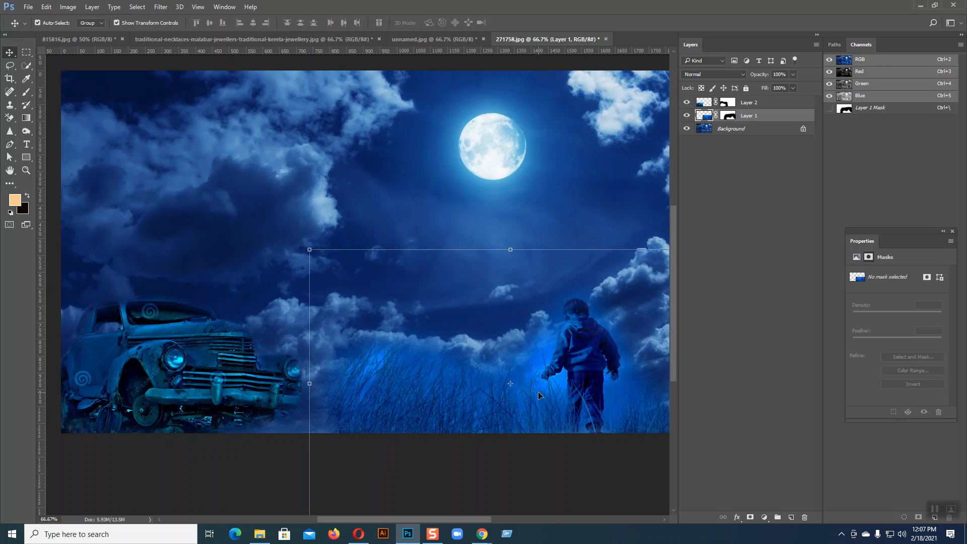
pyautogui.hotkey('ctrl', '+')
pyautogui.hotkey('ctrl', '+')
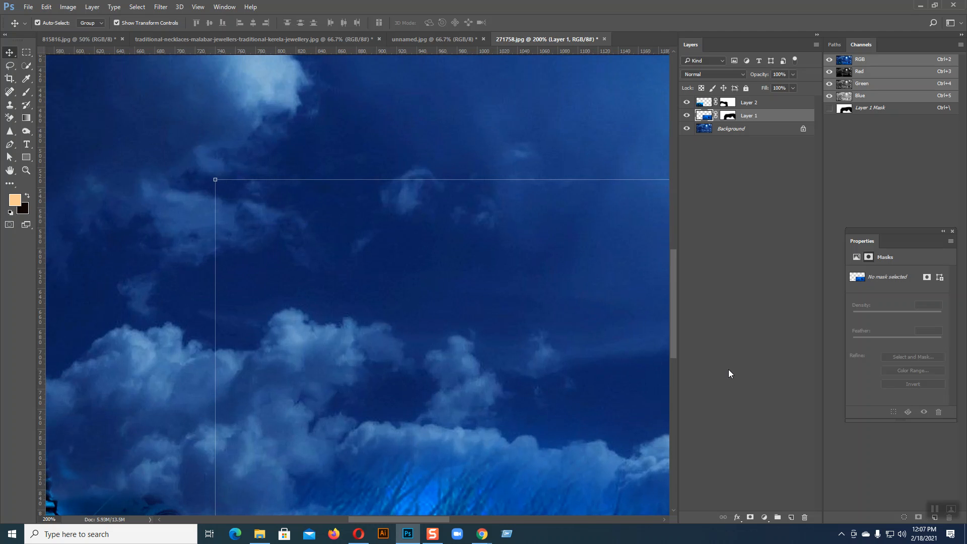
# Paint black on Layer 1's mask with a smaller brush at 25% opacity over the clouds beside the boy.
pyautogui.moveTo(588, 266); pyautogui.dragTo(503, 145)
pyautogui.moveTo(649, 212); pyautogui.dragTo(460, 374)
pyautogui.click(727, 115)
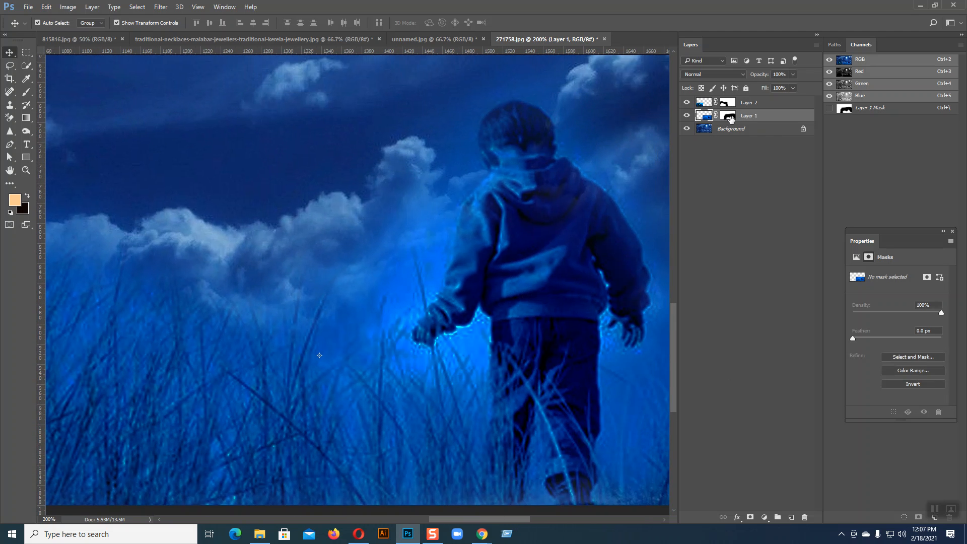
pyautogui.click(26, 92)
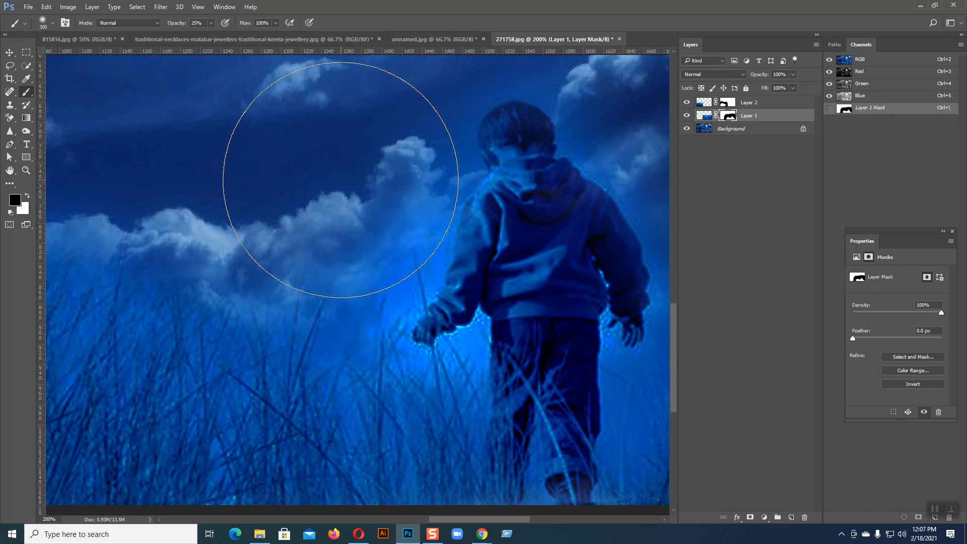
pyautogui.press('[')
pyautogui.press('[')
pyautogui.press('[')
pyautogui.press('[')
pyautogui.press('[')
pyautogui.press('[')
pyautogui.press('[')
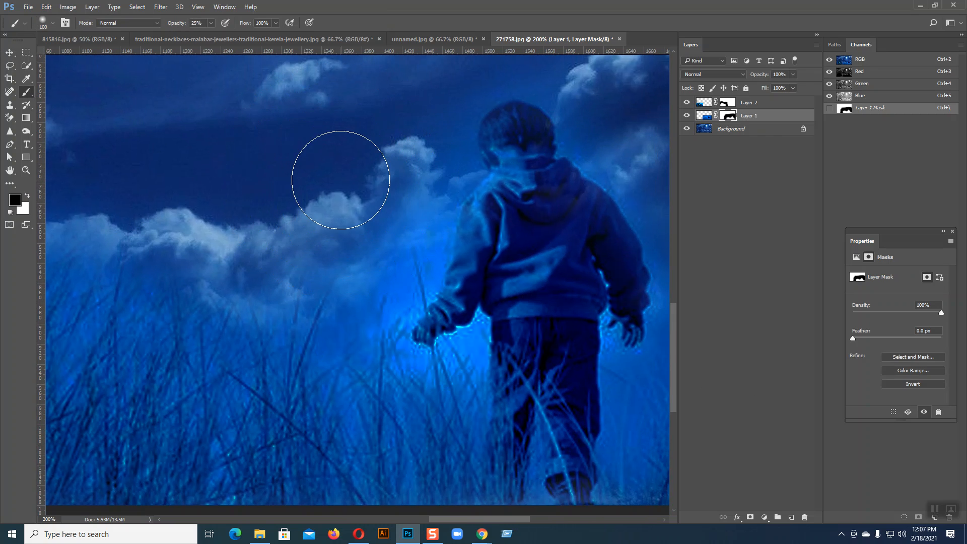
pyautogui.moveTo(405, 156)
pyautogui.mouseDown()
pyautogui.moveTo(425, 144)
pyautogui.moveTo(429, 164)
pyautogui.moveTo(406, 213)
pyautogui.mouseUp()
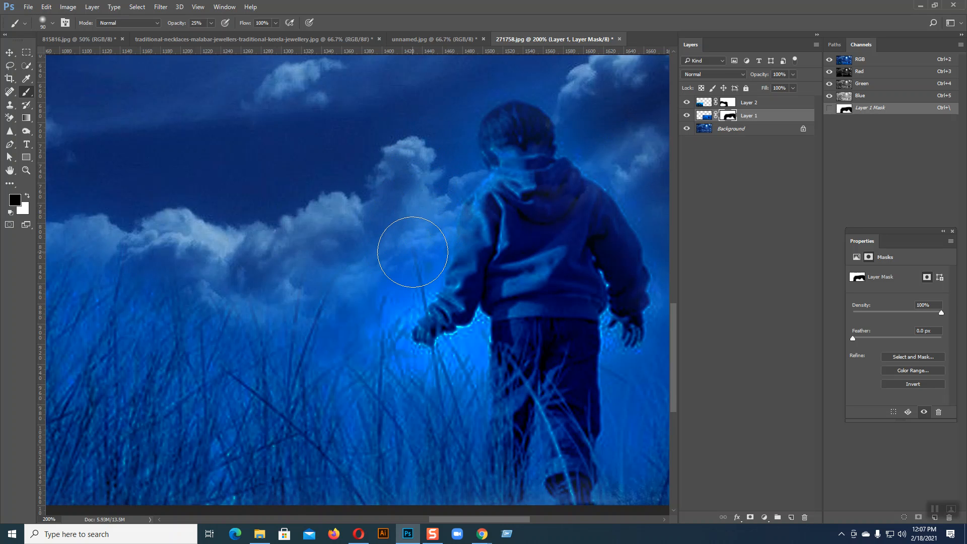
# Set the brush opacity to 100% and mask out Layer 1's sky on both sides of the boy.
pyautogui.click(210, 24)
pyautogui.moveTo(209, 35); pyautogui.dragTo(249, 36)
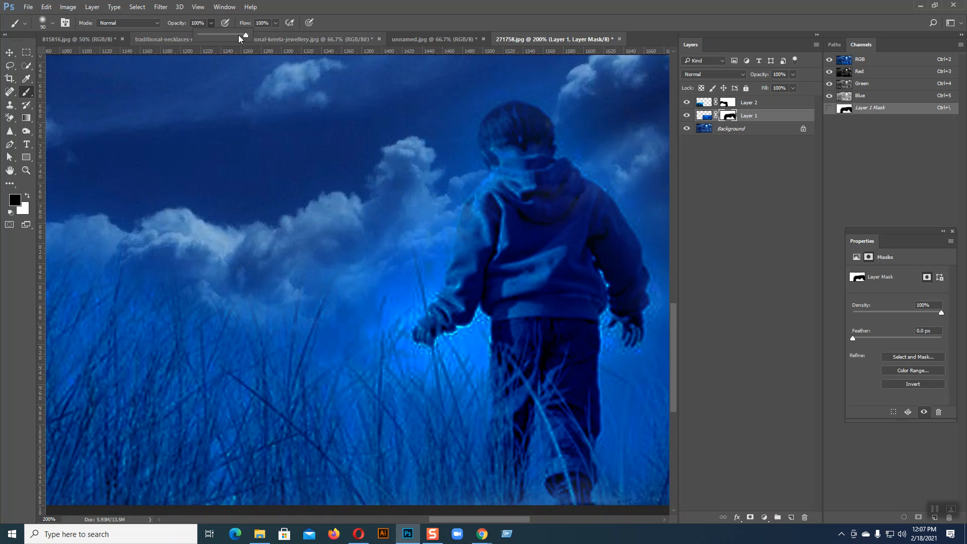
pyautogui.moveTo(419, 184); pyautogui.dragTo(414, 239)
pyautogui.moveTo(429, 164)
pyautogui.mouseDown()
pyautogui.moveTo(438, 146)
pyautogui.moveTo(369, 270)
pyautogui.moveTo(352, 221)
pyautogui.mouseUp()
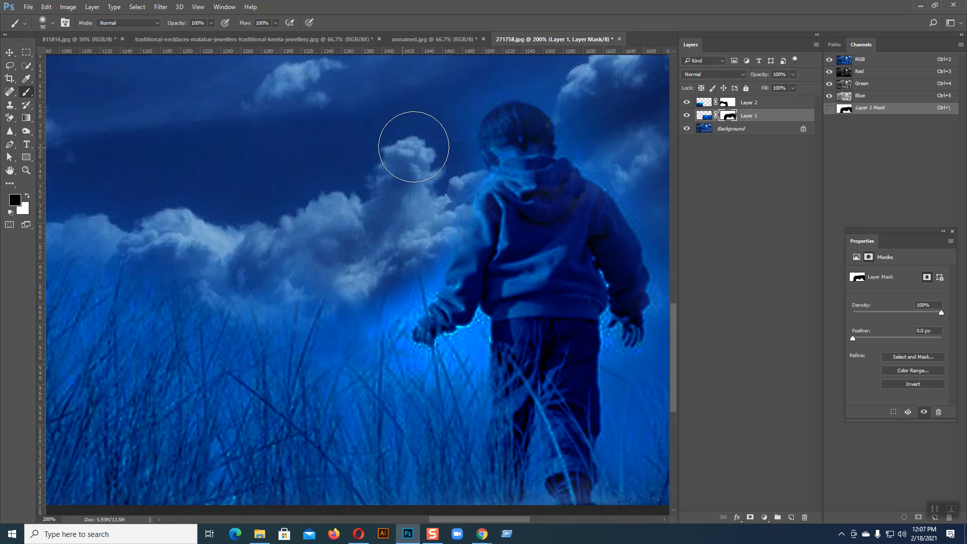
pyautogui.moveTo(585, 86)
pyautogui.mouseDown()
pyautogui.moveTo(607, 112)
pyautogui.moveTo(597, 125)
pyautogui.moveTo(613, 137)
pyautogui.moveTo(597, 130)
pyautogui.moveTo(631, 155)
pyautogui.moveTo(680, 251)
pyautogui.moveTo(687, 355)
pyautogui.moveTo(667, 378)
pyautogui.moveTo(685, 240)
pyautogui.mouseUp()
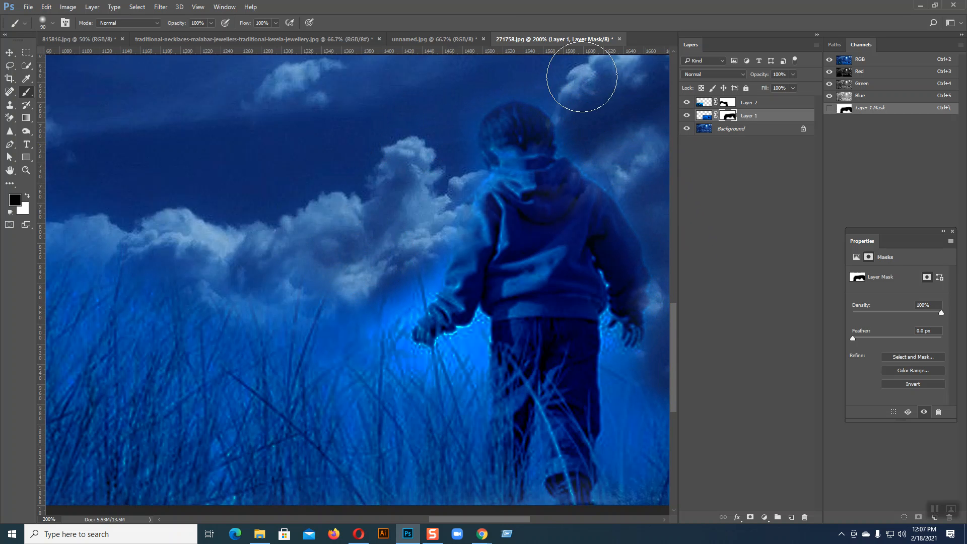
# Mask out the remaining bright haze close around the boy's outline with a further reduced brush.
pyautogui.moveTo(377, 255)
pyautogui.mouseDown()
pyautogui.moveTo(358, 315)
pyautogui.moveTo(402, 258)
pyautogui.moveTo(391, 279)
pyautogui.moveTo(294, 268)
pyautogui.moveTo(198, 207)
pyautogui.moveTo(224, 227)
pyautogui.moveTo(330, 265)
pyautogui.moveTo(413, 353)
pyautogui.moveTo(458, 353)
pyautogui.moveTo(450, 350)
pyautogui.moveTo(461, 338)
pyautogui.moveTo(432, 356)
pyautogui.moveTo(479, 322)
pyautogui.moveTo(478, 360)
pyautogui.moveTo(446, 350)
pyautogui.moveTo(471, 362)
pyautogui.moveTo(415, 350)
pyautogui.moveTo(396, 332)
pyautogui.moveTo(411, 318)
pyautogui.moveTo(407, 325)
pyautogui.moveTo(479, 171)
pyautogui.moveTo(464, 141)
pyautogui.moveTo(473, 113)
pyautogui.moveTo(498, 90)
pyautogui.moveTo(528, 91)
pyautogui.moveTo(606, 175)
pyautogui.mouseUp()
pyautogui.press('[')
pyautogui.press('[')
pyautogui.press('[')
pyautogui.press('[')
pyautogui.press('[')
pyautogui.press('[')
pyautogui.press('[')
pyautogui.moveTo(637, 212)
pyautogui.mouseDown()
pyautogui.moveTo(658, 265)
pyautogui.moveTo(658, 330)
pyautogui.moveTo(650, 355)
pyautogui.moveTo(633, 365)
pyautogui.moveTo(613, 342)
pyautogui.moveTo(611, 365)
pyautogui.moveTo(678, 409)
pyautogui.mouseUp()
pyautogui.hotkey('ctrl', '-')
pyautogui.hotkey('ctrl', '-')
pyautogui.press('v')
pyautogui.click(437, 363)
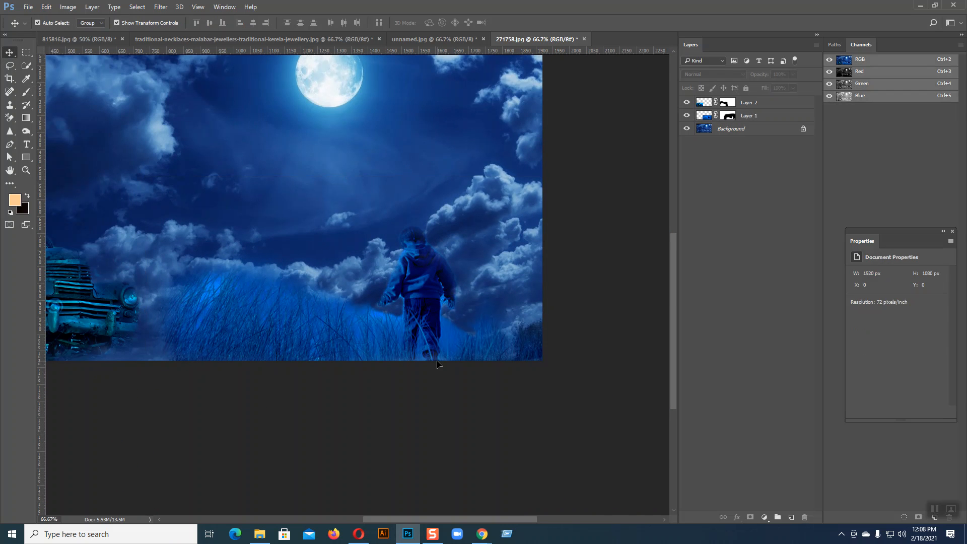
pyautogui.click(416, 325)
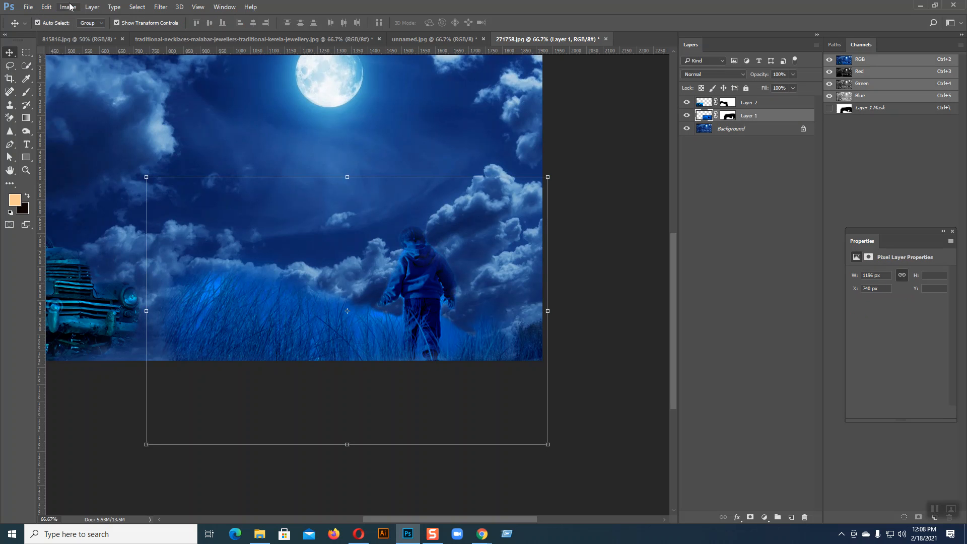
pyautogui.click(579, 233)
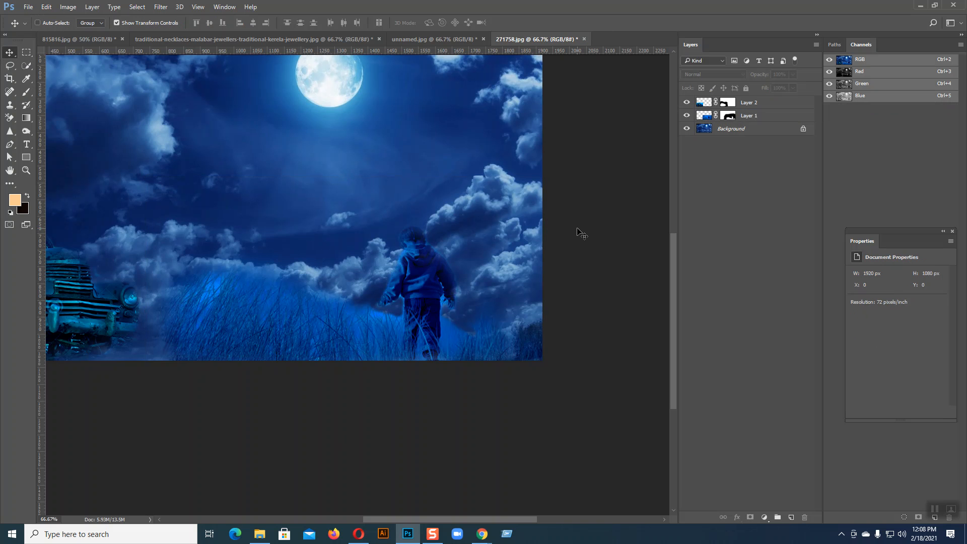
pyautogui.hotkey('ctrl', '-')
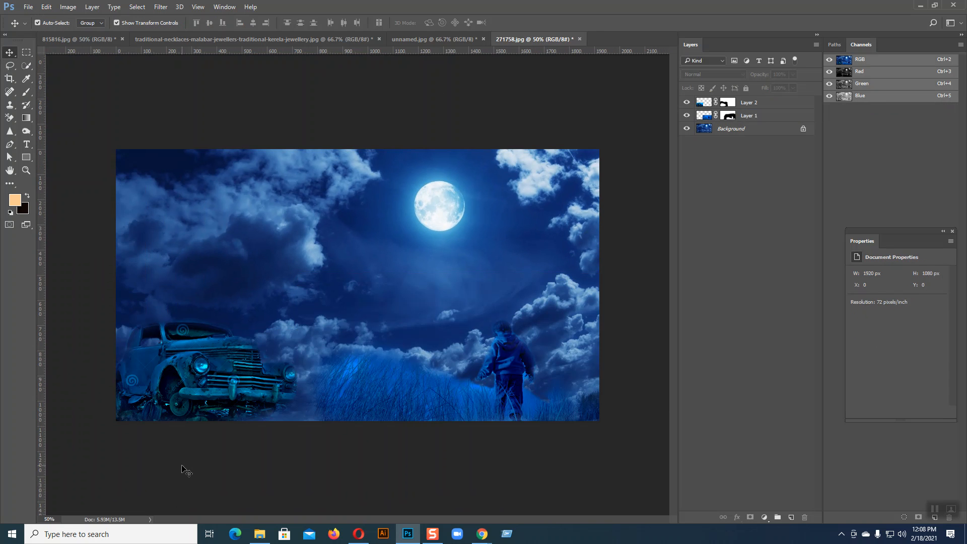
pyautogui.click(191, 433)
pyautogui.click(379, 405)
pyautogui.click(481, 535)
pyautogui.click(11, 26)
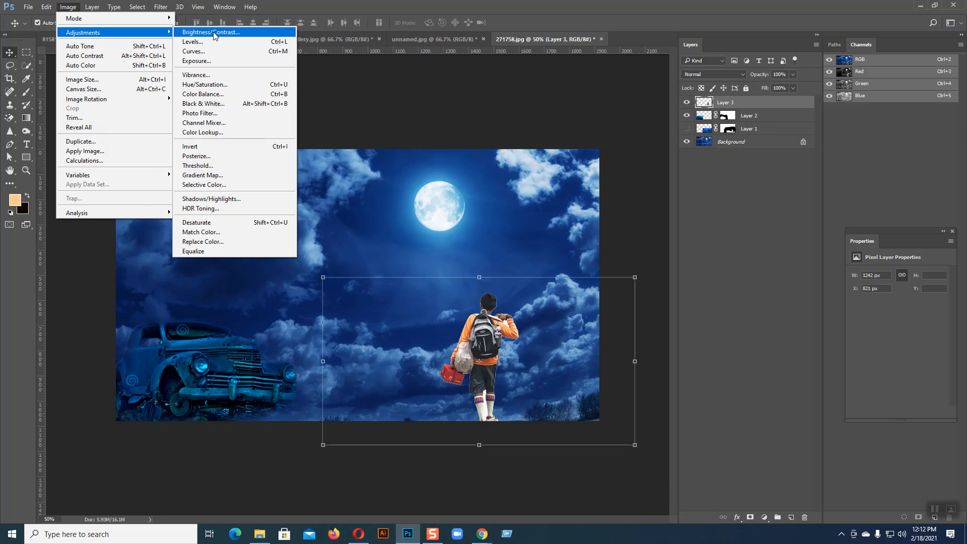
pyautogui.click(204, 103)
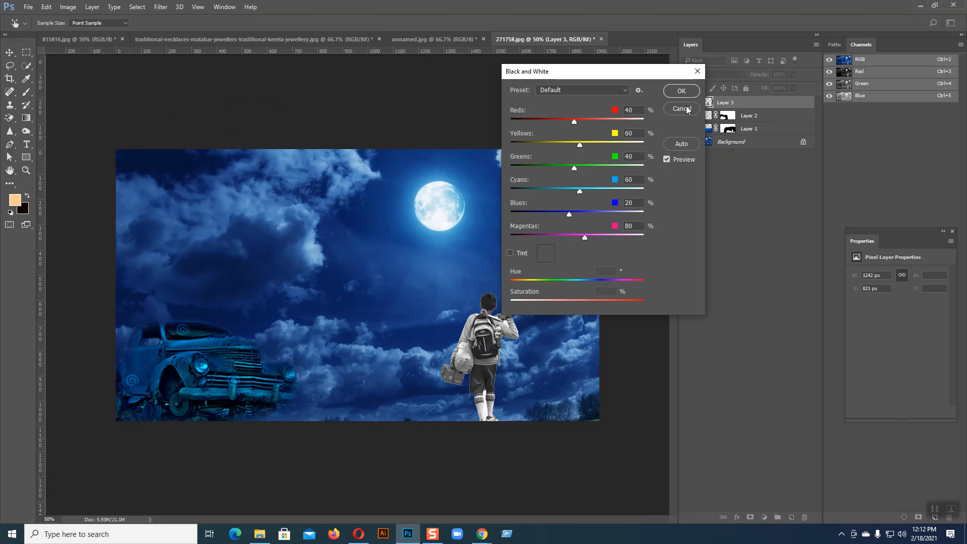
pyautogui.click(686, 110)
# Apply a Brightness/Contrast adjustment to the backpack boy on Layer 3 with brightness -40 and contrast -50.
pyautogui.click(68, 7)
pyautogui.moveTo(84, 32)
pyautogui.click(198, 36)
pyautogui.moveTo(575, 101); pyautogui.dragTo(508, 140)
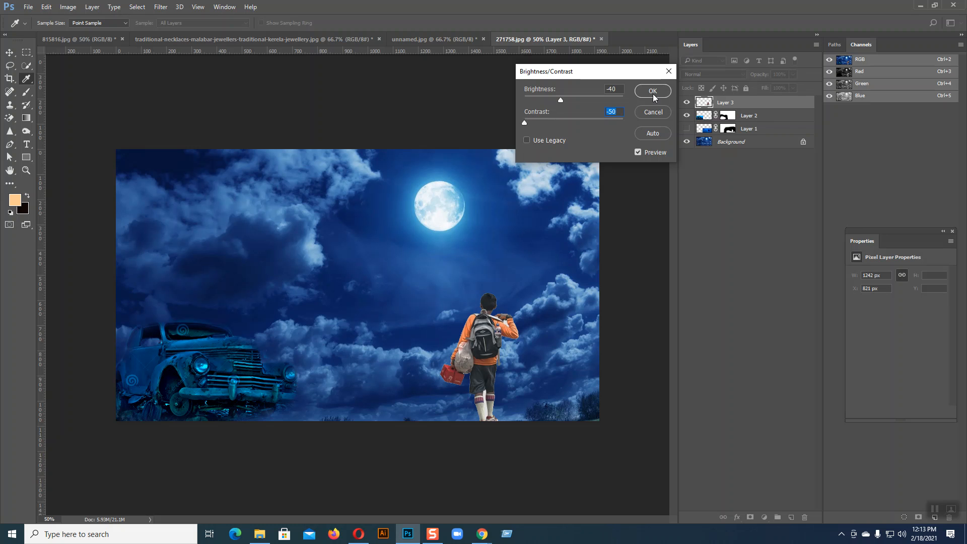
pyautogui.click(652, 91)
pyautogui.press('v')
# Apply a Color Balance adjustment to Layer 3 with shadow levels of -41, -23 and +50.
pyautogui.click(68, 6)
pyautogui.moveTo(80, 34)
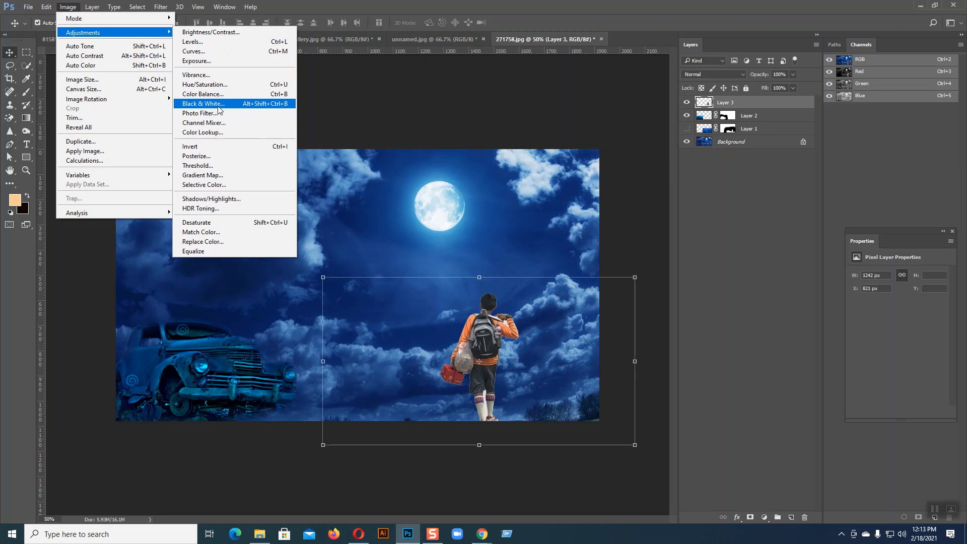
pyautogui.click(214, 95)
pyautogui.moveTo(506, 166); pyautogui.dragTo(515, 144)
pyautogui.click(433, 195)
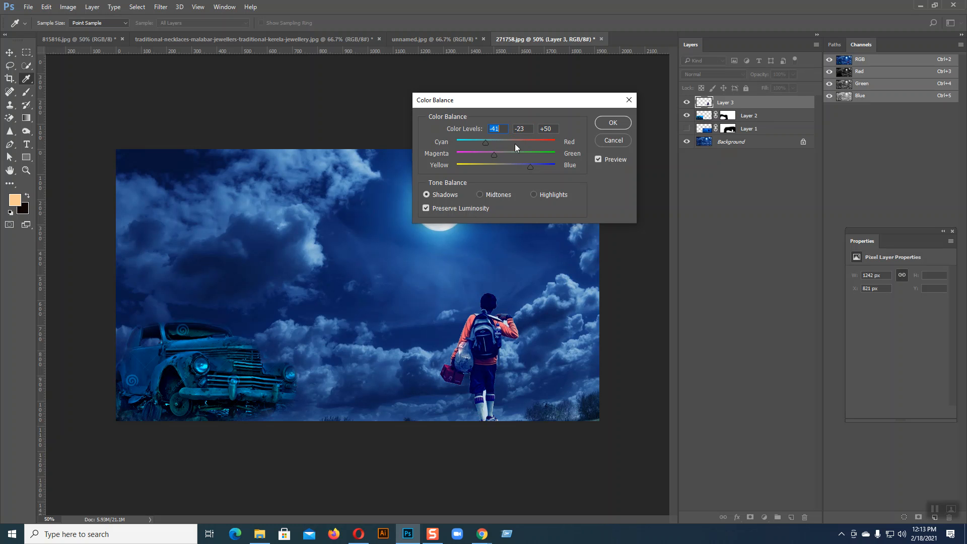
pyautogui.click(611, 123)
pyautogui.press('v')
# Darken Layer 3 again with a Brightness/Contrast adjustment of brightness -37 and contrast -50.
pyautogui.click(68, 6)
pyautogui.moveTo(99, 35)
pyautogui.click(202, 32)
pyautogui.moveTo(574, 100); pyautogui.dragTo(502, 127)
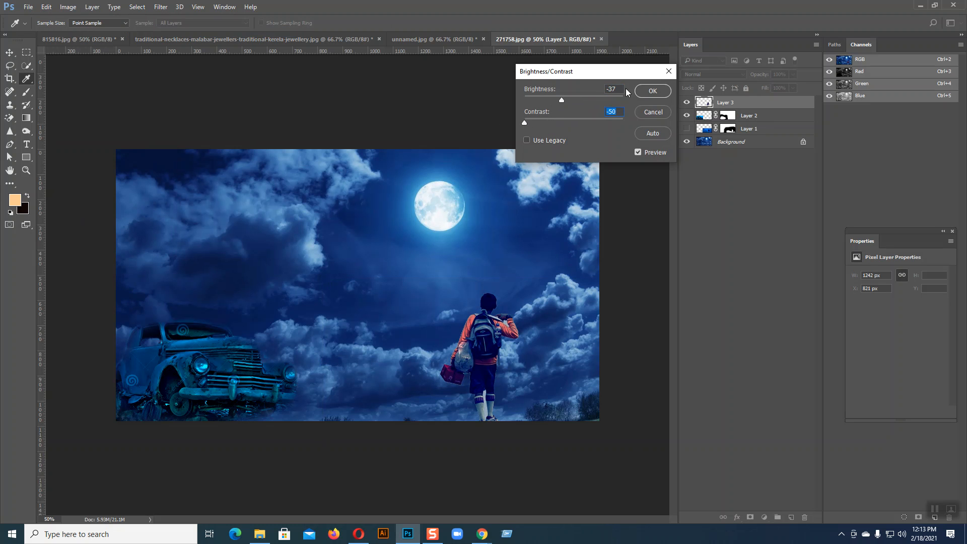
pyautogui.click(642, 91)
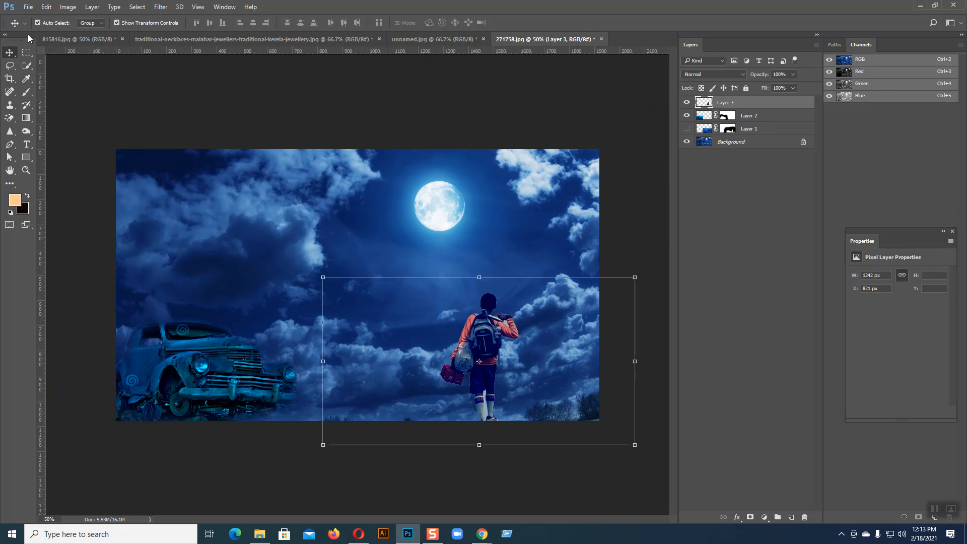
# Apply a Channel Mixer to Layer 3's red output, reducing the red and blue sources and the constant, with green at -14%, and deselect the layer.
pyautogui.click(68, 7)
pyautogui.moveTo(106, 33)
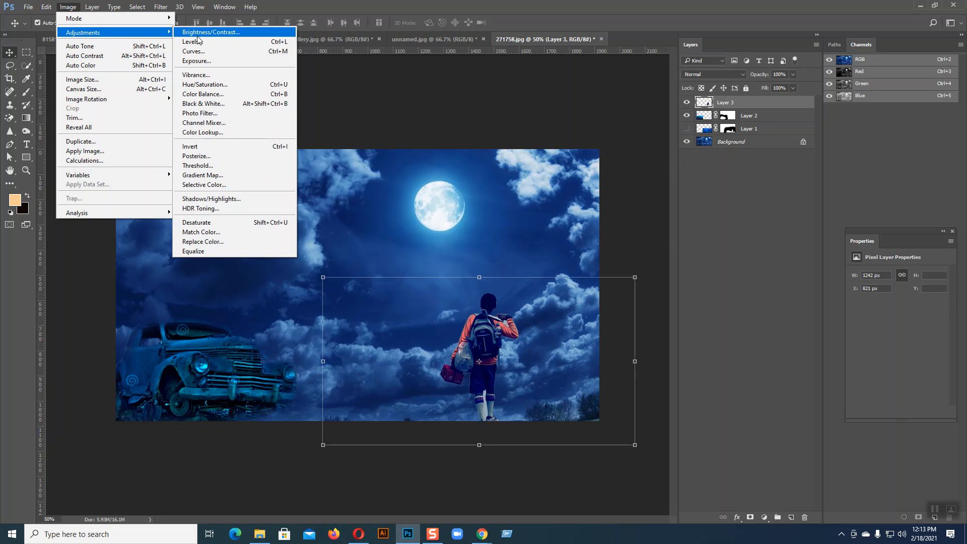
pyautogui.click(204, 122)
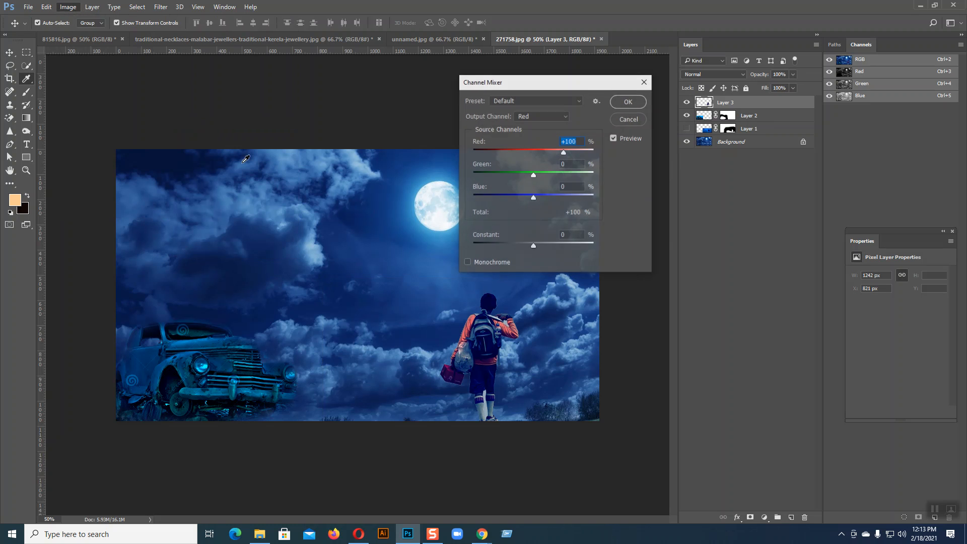
pyautogui.moveTo(533, 197); pyautogui.dragTo(536, 153)
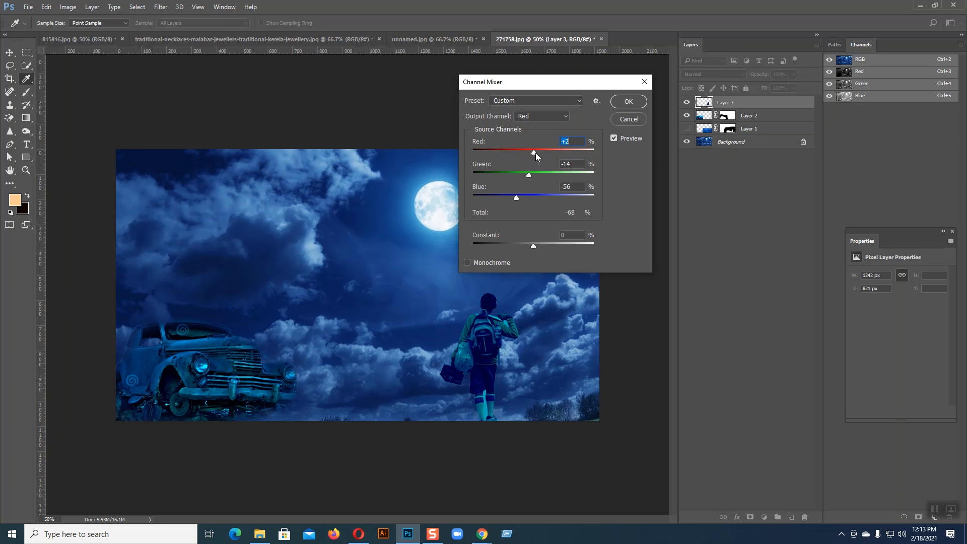
pyautogui.moveTo(517, 196); pyautogui.dragTo(510, 198)
pyautogui.moveTo(533, 246); pyautogui.dragTo(509, 248)
pyautogui.moveTo(538, 155); pyautogui.dragTo(534, 155)
pyautogui.click(628, 102)
pyautogui.press('v')
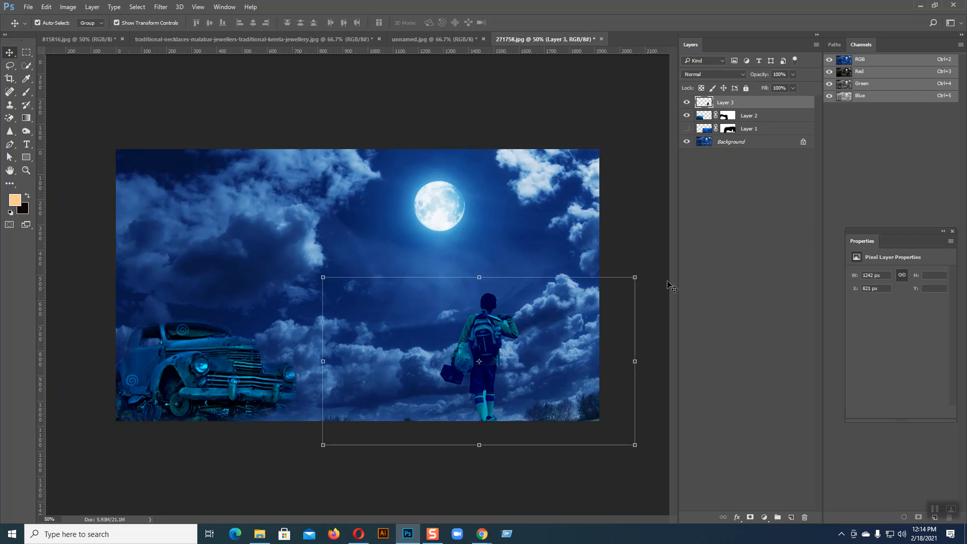
pyautogui.click(655, 201)
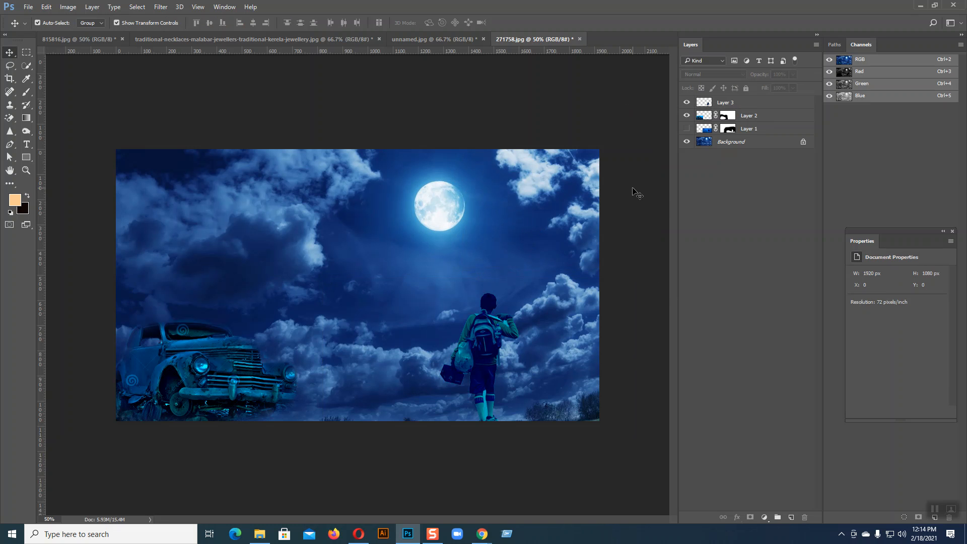
# Switch to Chrome and close the leftover boy and old car image tabs, keeping the little boy walking search.
pyautogui.moveTo(483, 534)
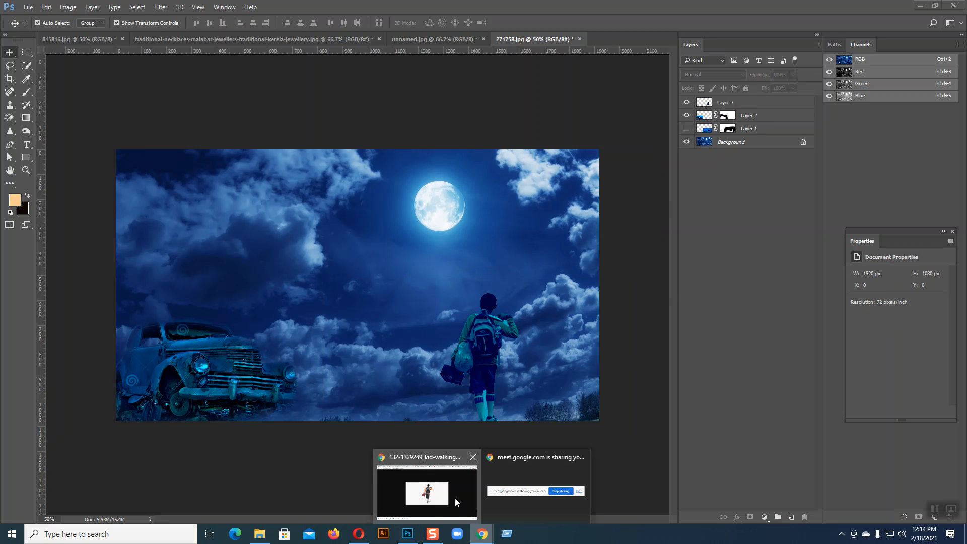
pyautogui.click(455, 501)
pyautogui.click(489, 8)
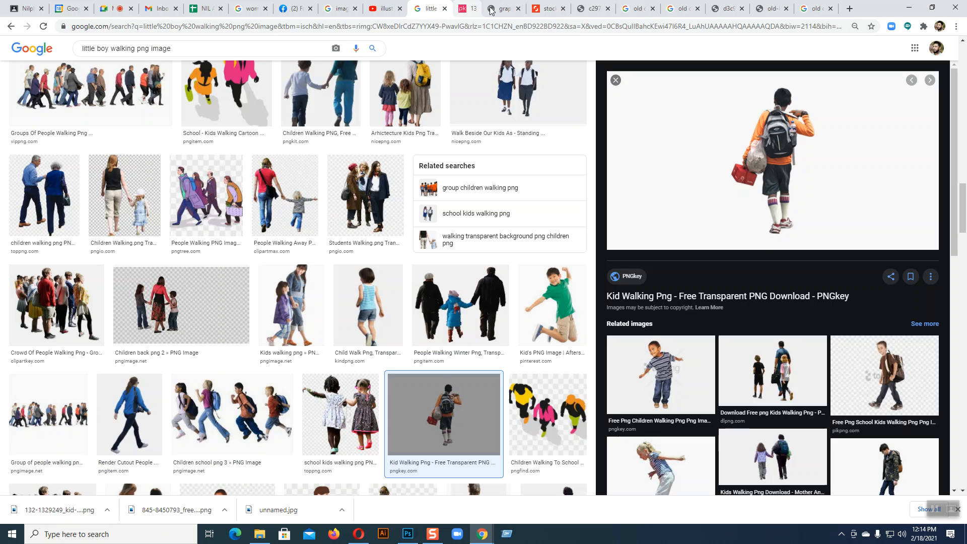
pyautogui.click(486, 11)
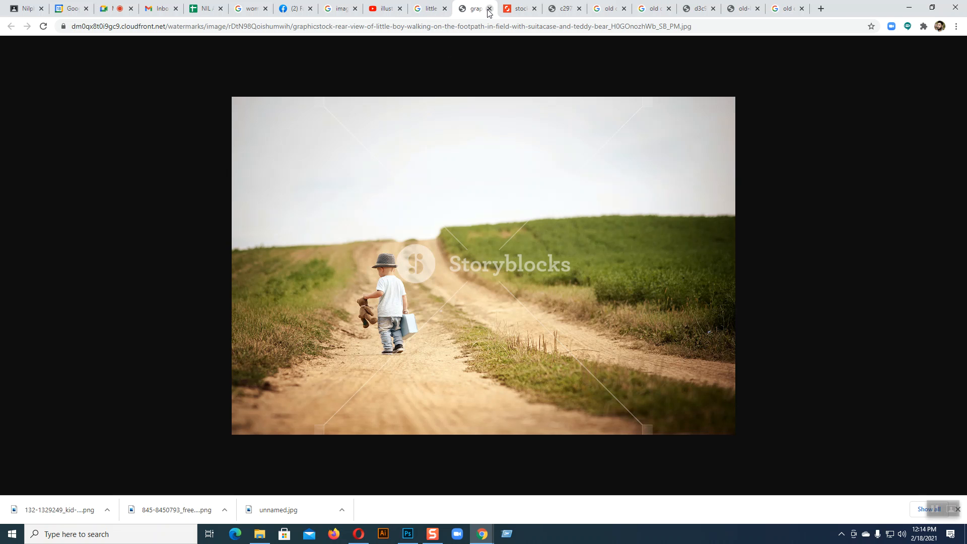
pyautogui.click(489, 8)
pyautogui.click(490, 9)
pyautogui.click(489, 8)
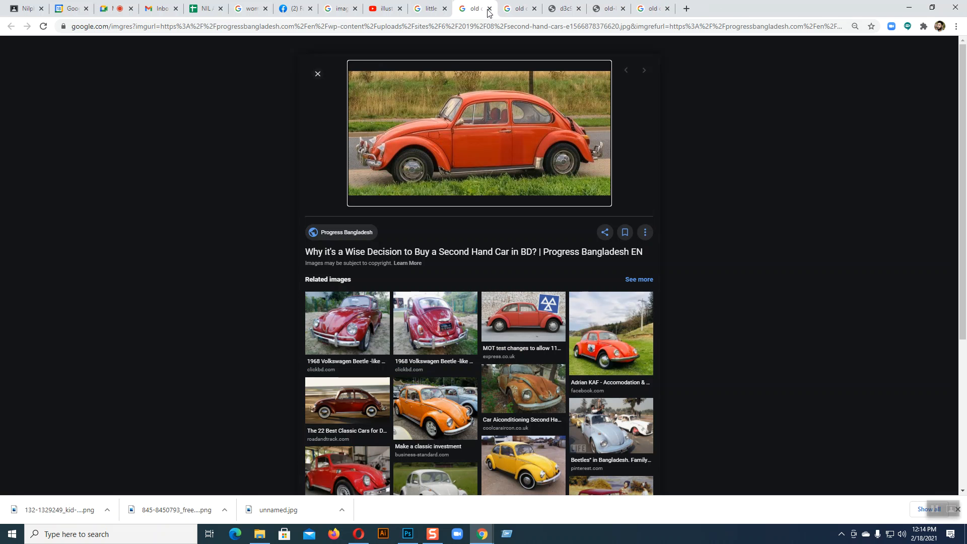
pyautogui.click(489, 8)
pyautogui.click(489, 8)
pyautogui.click(489, 9)
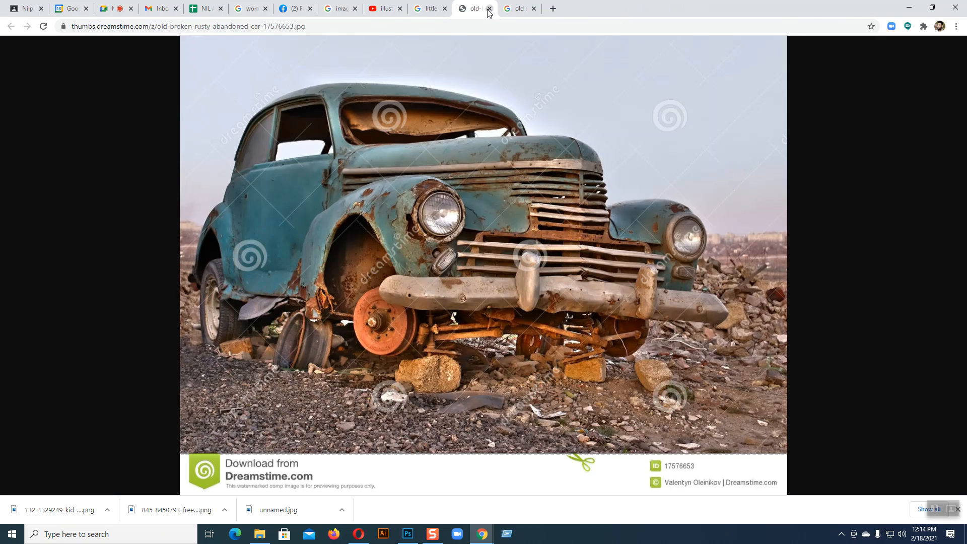
pyautogui.click(489, 8)
pyautogui.click(489, 8)
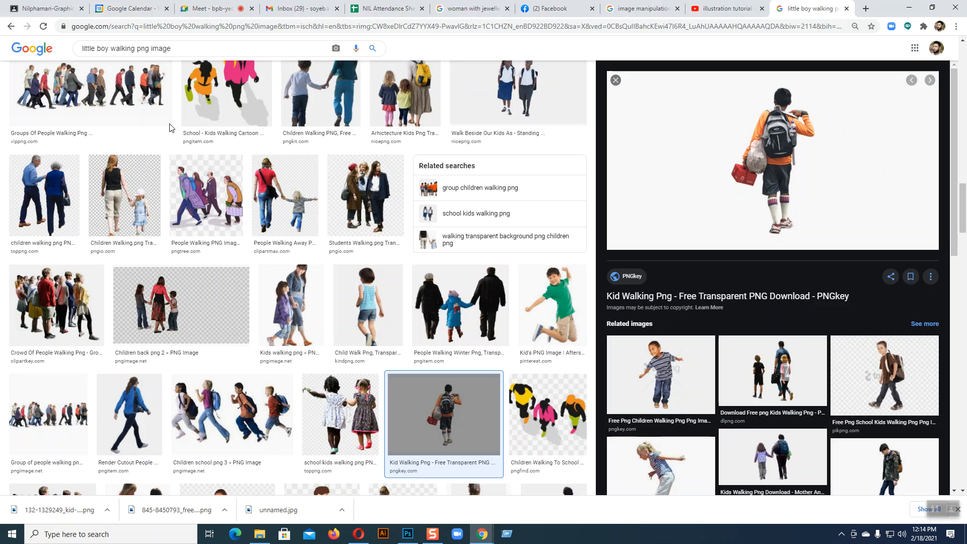
# Search Google Images for "grass png image".
pyautogui.doubleClick(135, 49)
pyautogui.moveTo(135, 49); pyautogui.dragTo(75, 50)
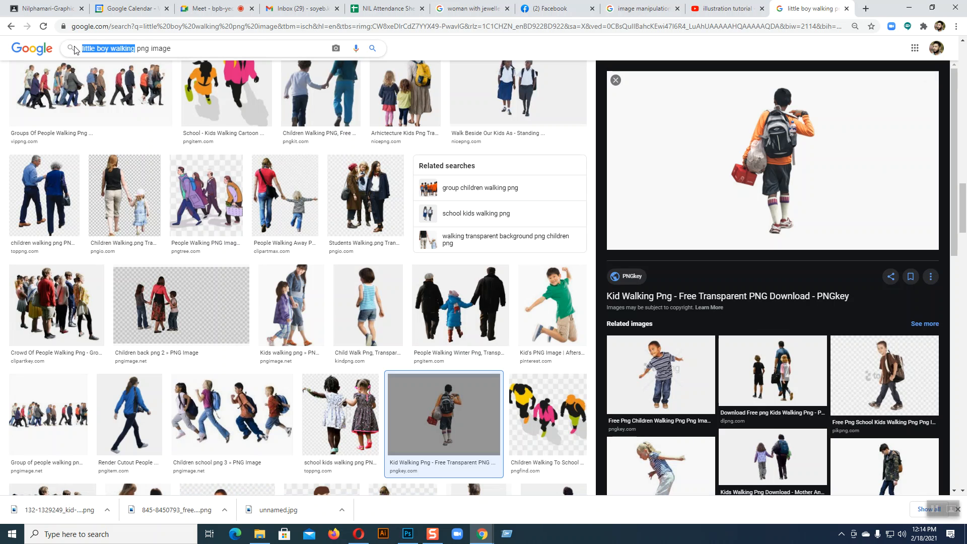
pyautogui.write('Grass')
pyautogui.click(93, 65)
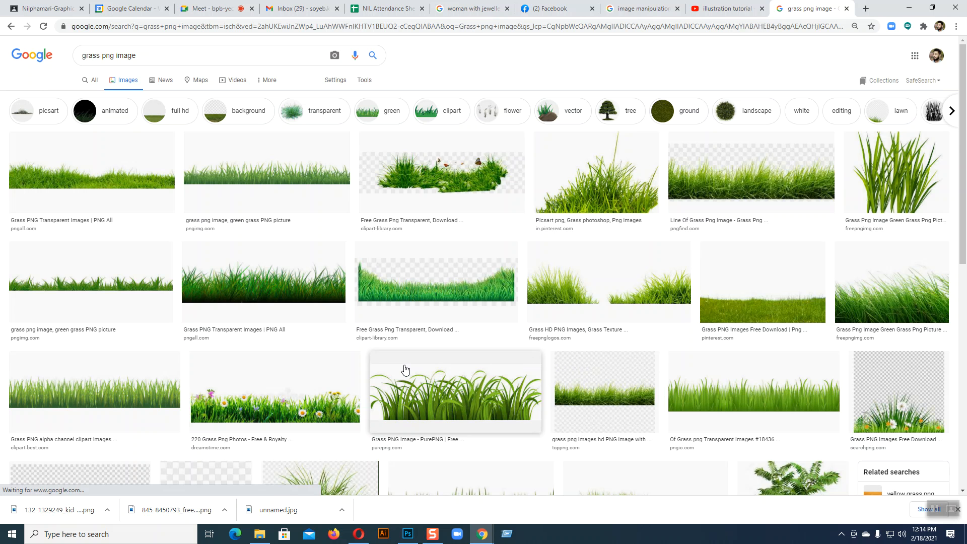
# Browse the grass PNG results, previewing the PngFind line of grass and the Dreamstime leafy plant with grass.
pyautogui.click(696, 188)
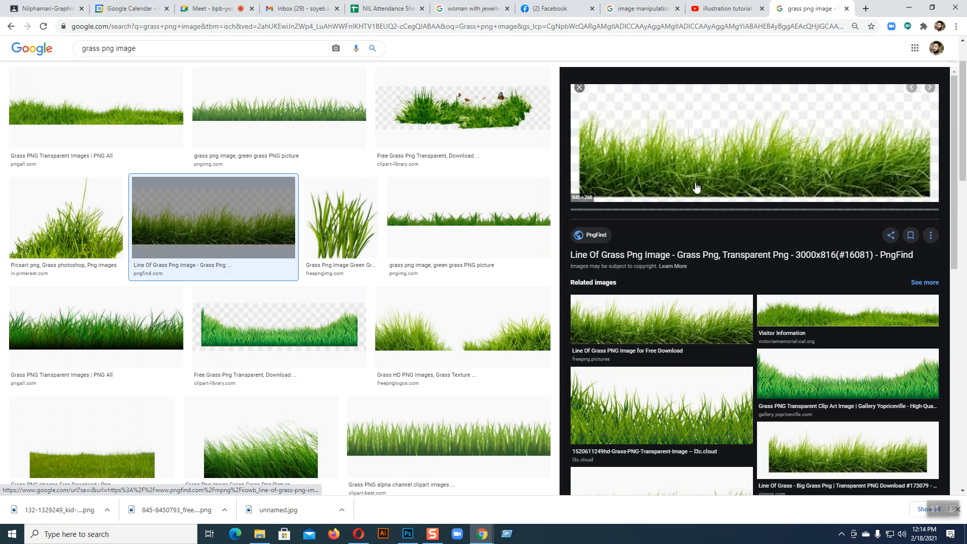
pyautogui.scroll(-1, 608, 340)
pyautogui.scroll(-4, 609, 340)
pyautogui.scroll(-10, 449, 339)
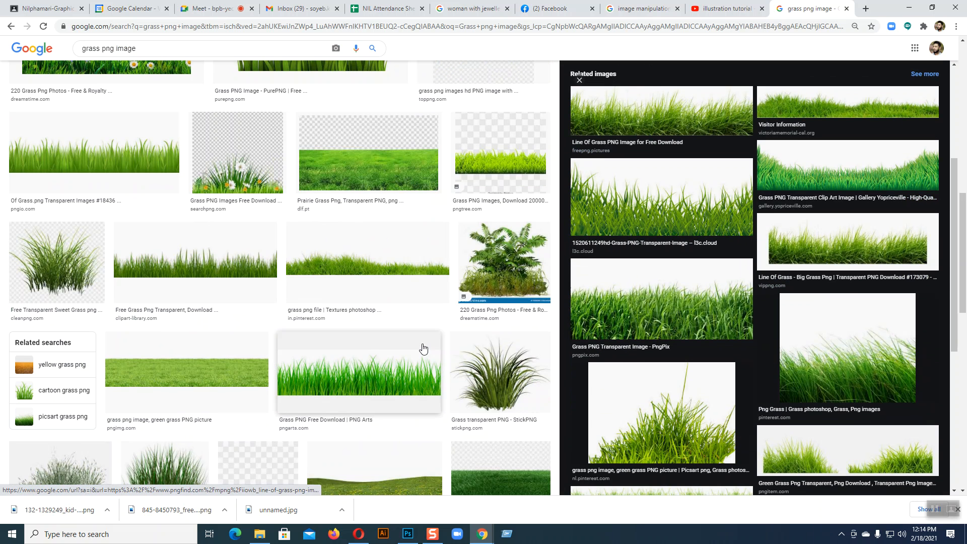
pyautogui.scroll(-3, 423, 349)
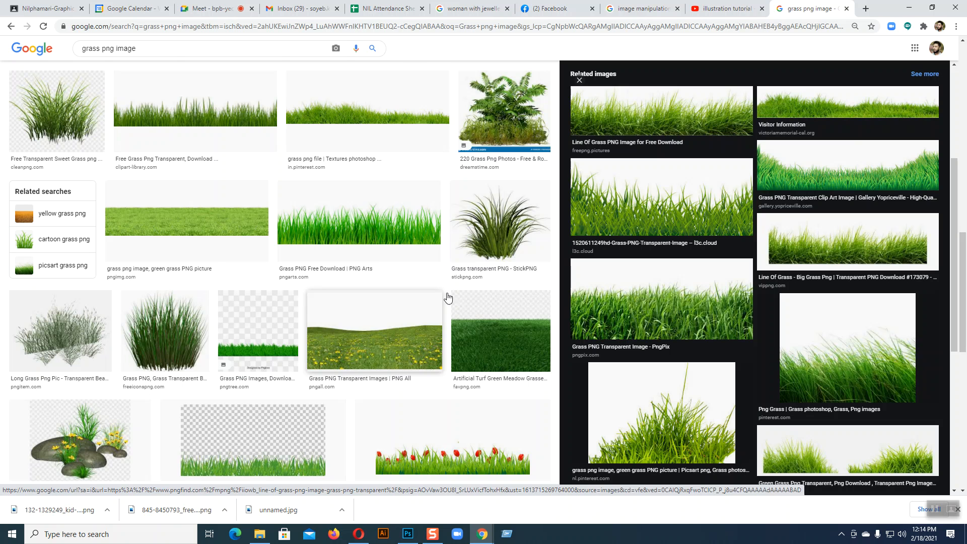
pyautogui.click(511, 120)
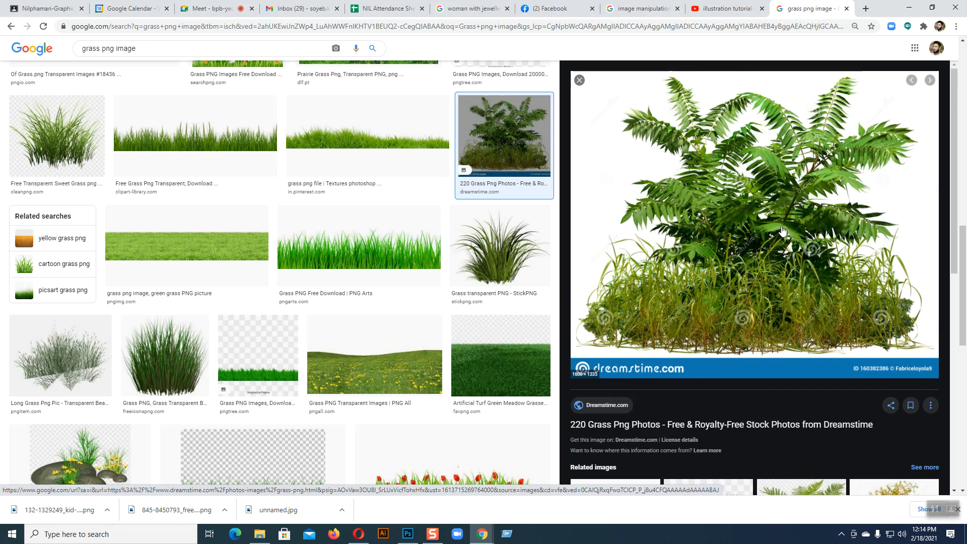
# Preview the dense FreeIconsPNG grass clump in the results and open it in a new tab.
pyautogui.scroll(-3, 457, 313)
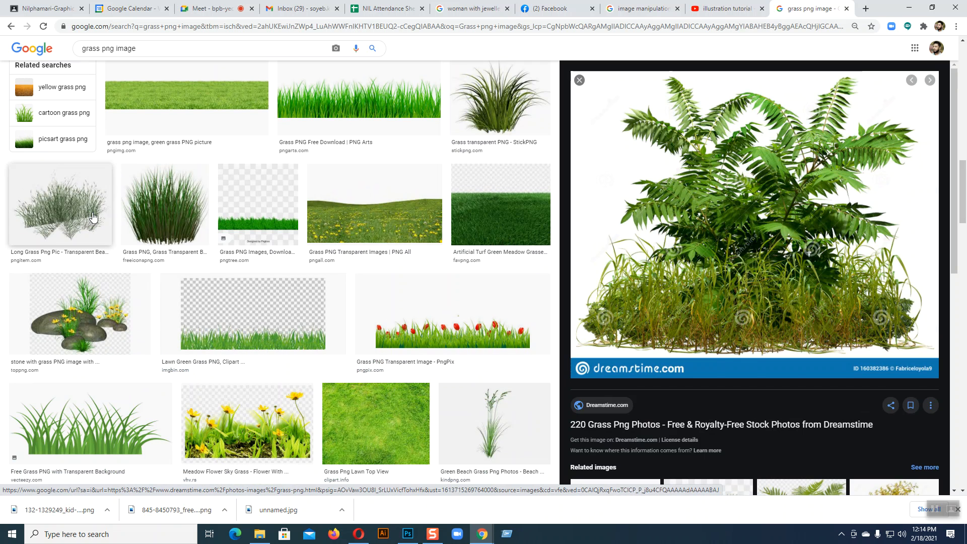
pyautogui.click(160, 232)
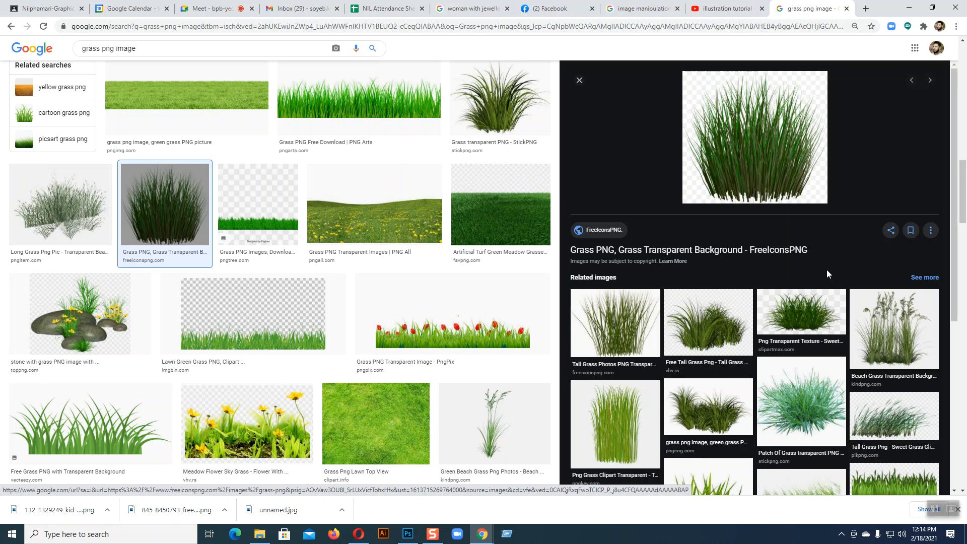
pyautogui.rightClick(768, 147)
pyautogui.click(817, 243)
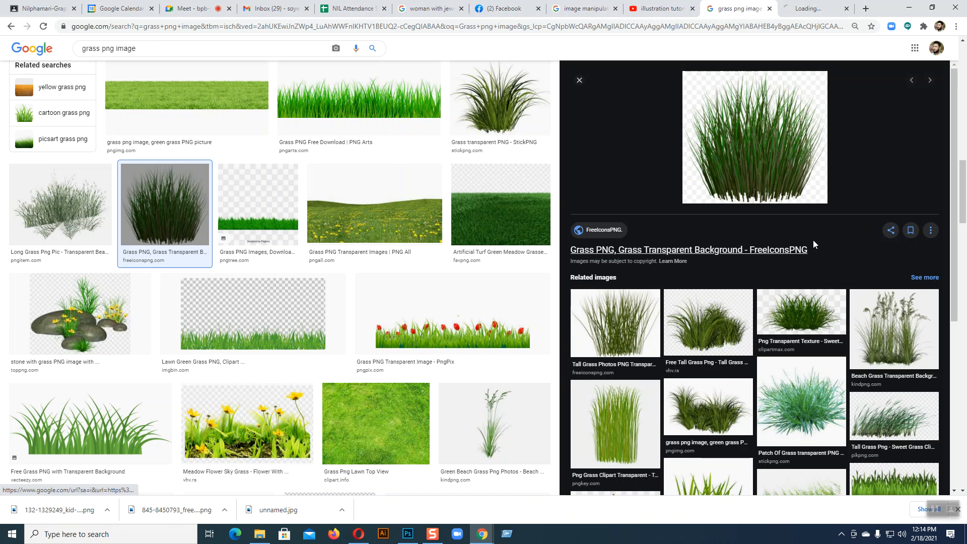
# Find the PNGitem desert grass picture, open the image in its own tab and copy it.
pyautogui.scroll(-4, 812, 106)
pyautogui.scroll(-7, 394, 377)
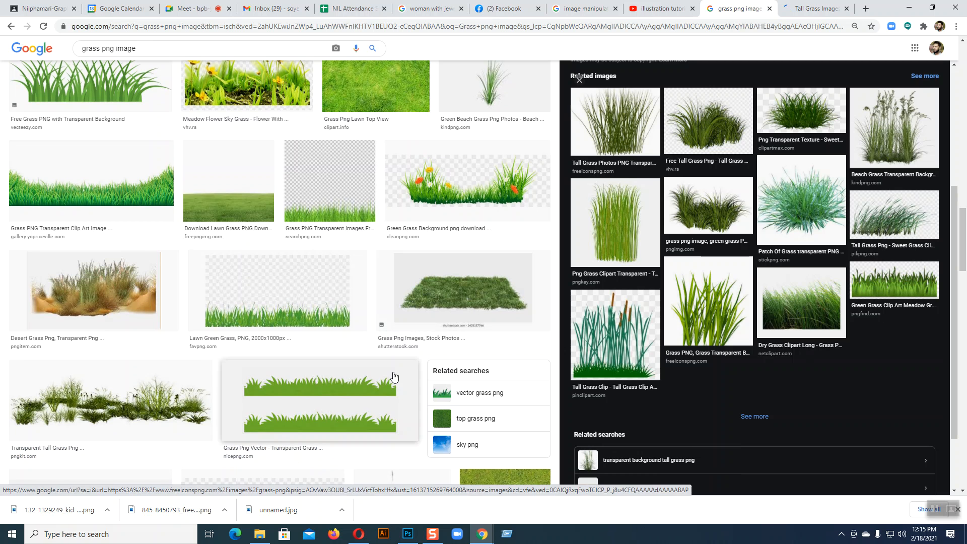
pyautogui.click(131, 301)
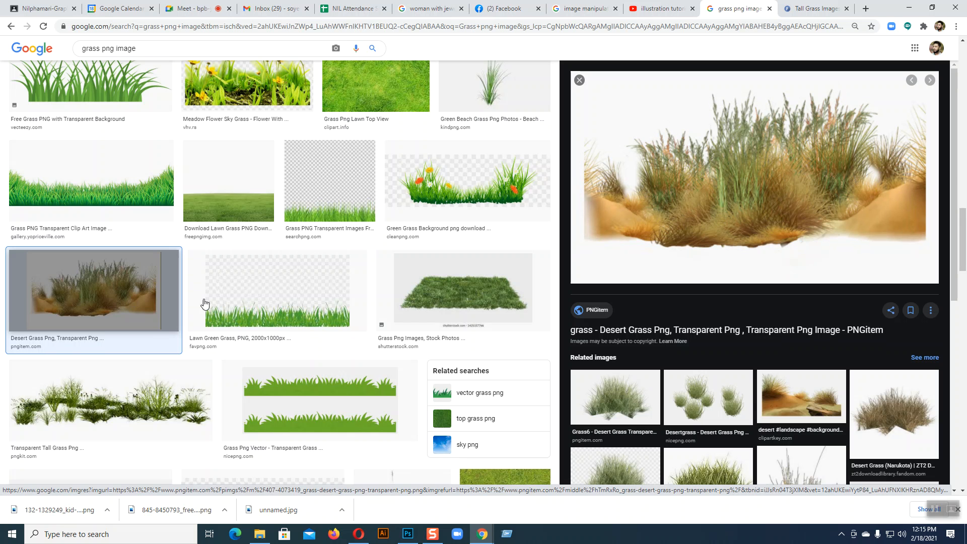
pyautogui.rightClick(744, 221)
pyautogui.click(785, 314)
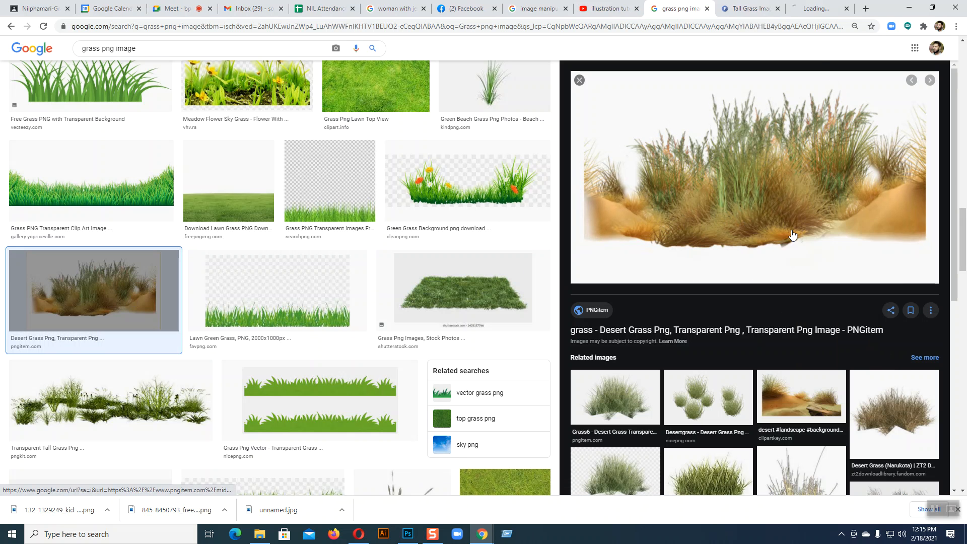
pyautogui.click(818, 8)
pyautogui.rightClick(511, 231)
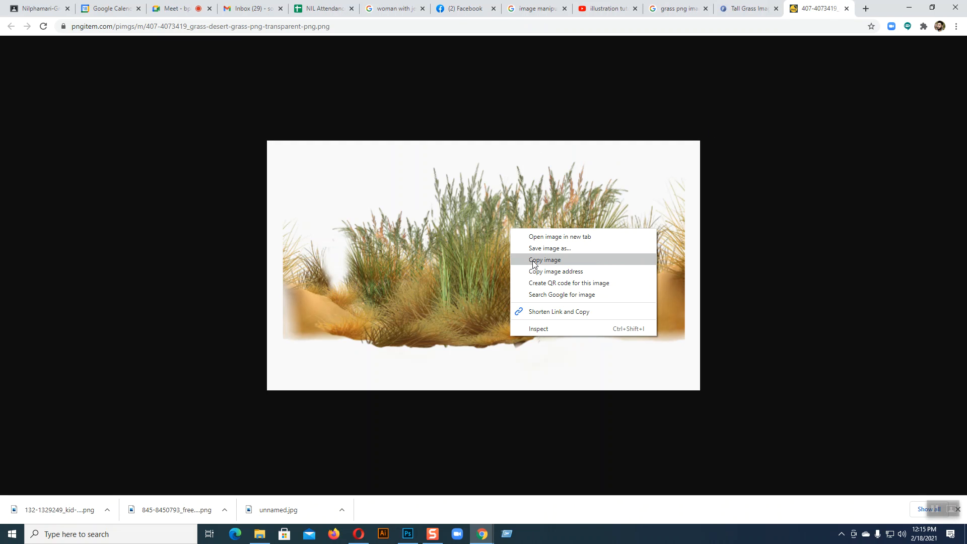
pyautogui.click(534, 261)
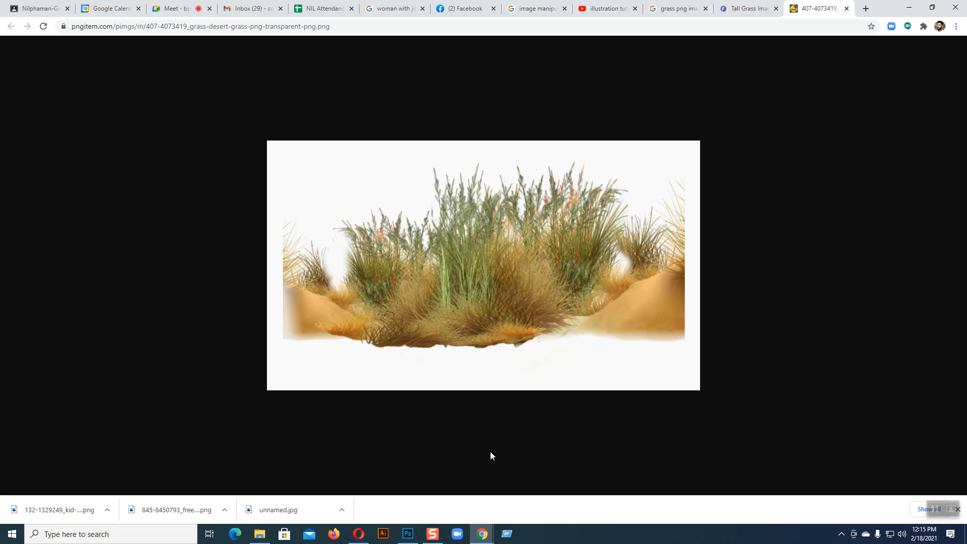
# Switch to Photoshop, paste the grass into the night composite and enlarge it to about 181% along the image's lower right edge.
pyautogui.click(408, 530)
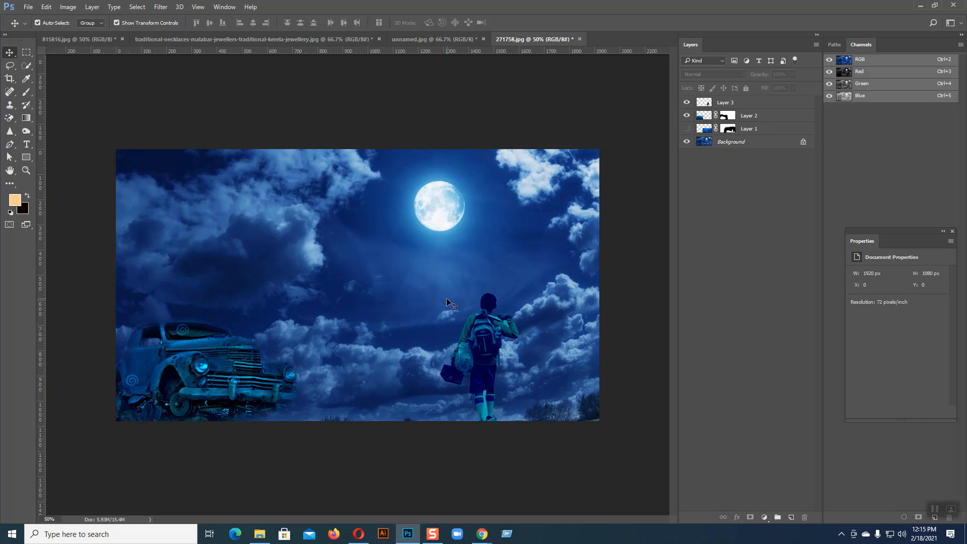
pyautogui.hotkey('ctrl', 'v')
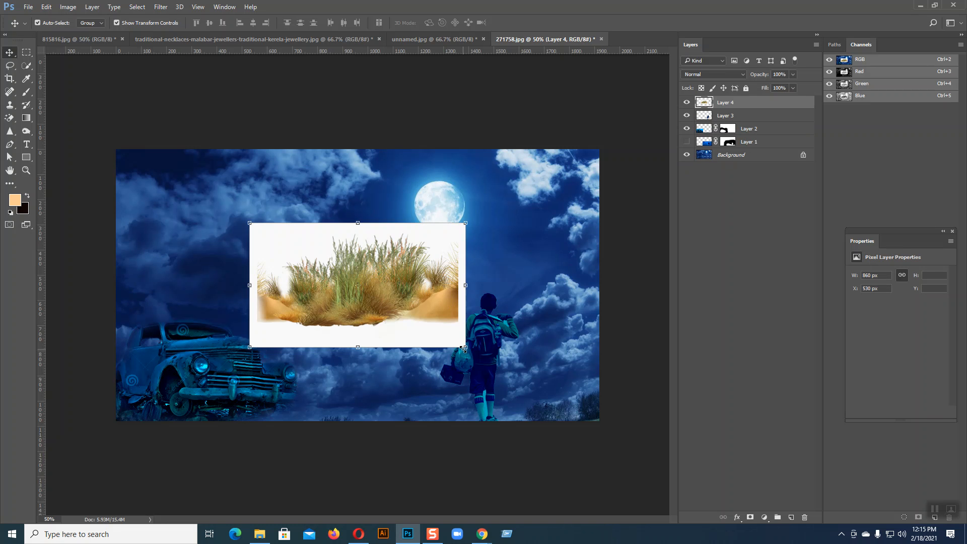
pyautogui.moveTo(466, 348); pyautogui.dragTo(527, 356)
pyautogui.moveTo(456, 345); pyautogui.dragTo(514, 422)
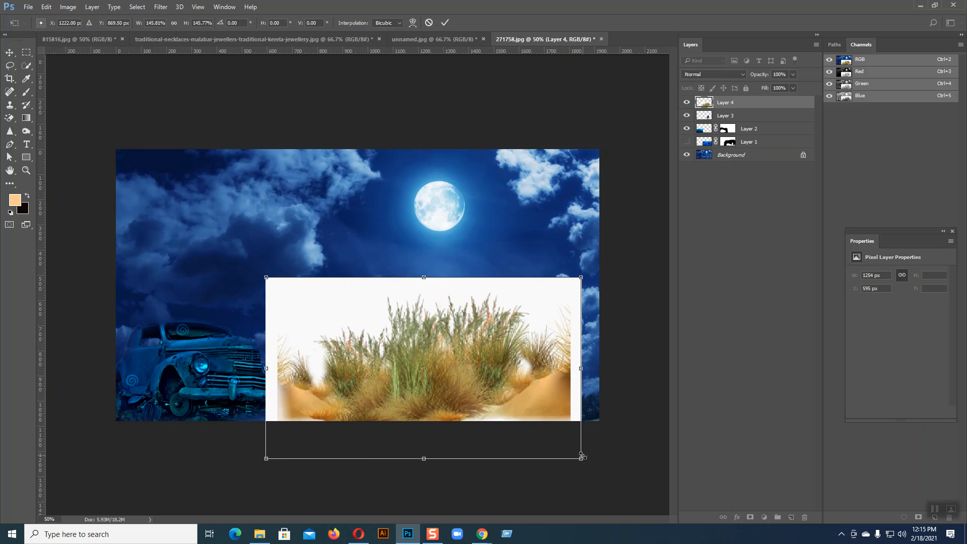
pyautogui.moveTo(583, 459); pyautogui.dragTo(621, 480)
pyautogui.moveTo(544, 417); pyautogui.dragTo(542, 447)
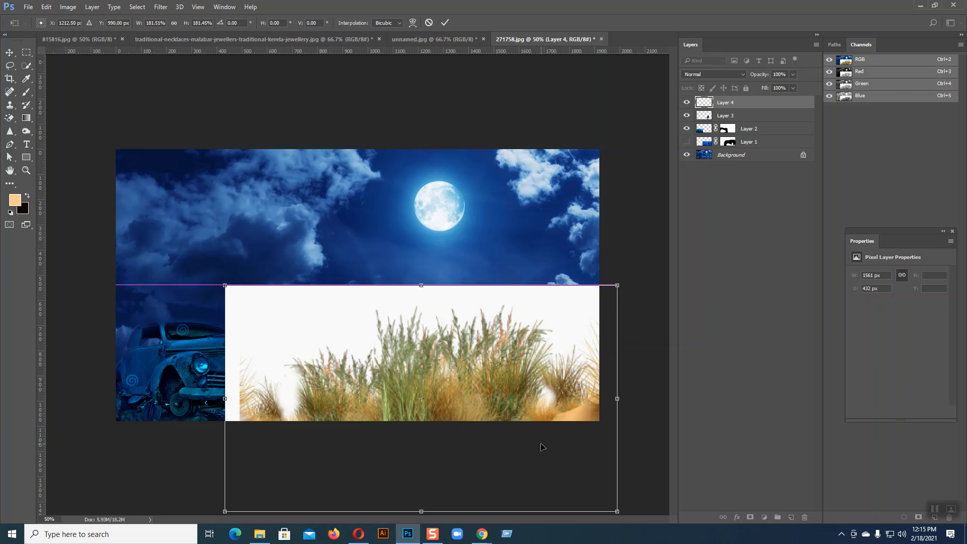
pyautogui.press('Return')
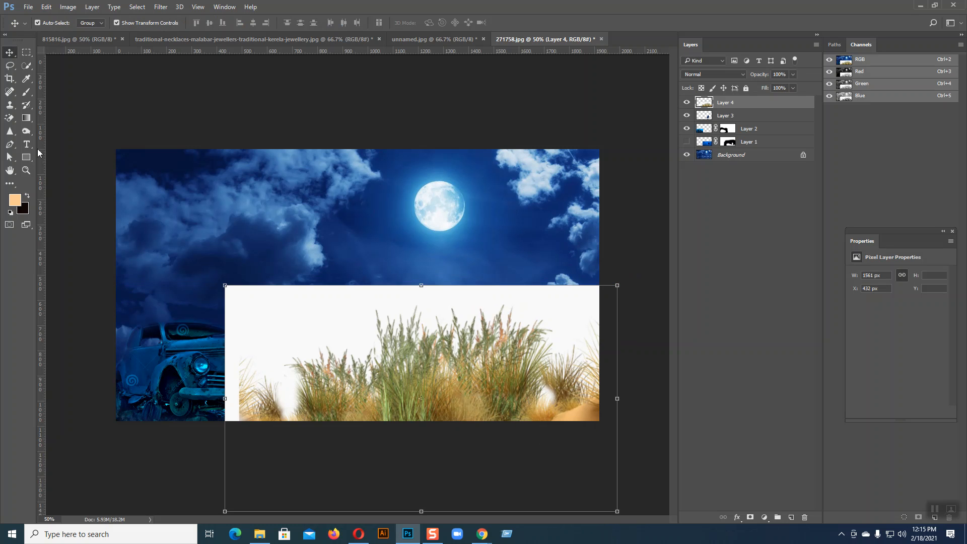
# Remove the white background around the grass on Layer 4 with the Magic Eraser at tolerance 10.
pyautogui.click(10, 117)
pyautogui.click(255, 304)
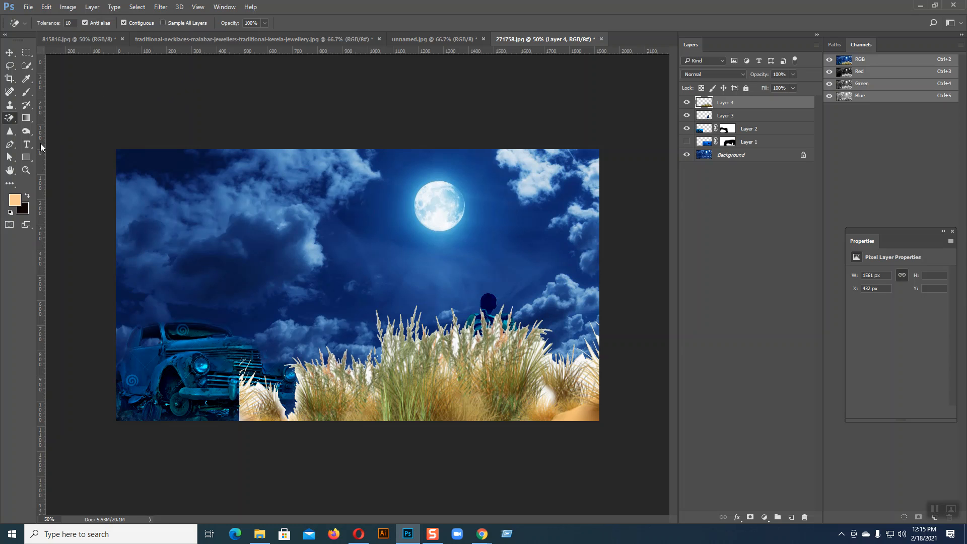
pyautogui.click(285, 407)
pyautogui.click(548, 395)
# Erase the remaining white between the grass blades with an enlarged Background Eraser at 58% tolerance.
pyautogui.rightClick(10, 118)
pyautogui.click(34, 128)
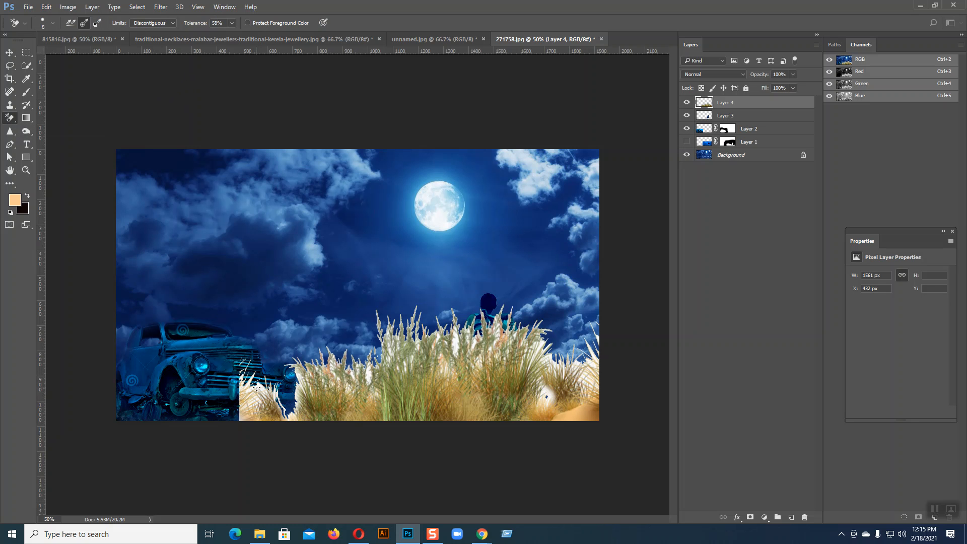
pyautogui.press(']')
pyautogui.press(']')
pyautogui.press(']')
pyautogui.moveTo(259, 386)
pyautogui.mouseDown()
pyautogui.moveTo(240, 369)
pyautogui.moveTo(242, 419)
pyautogui.moveTo(248, 393)
pyautogui.moveTo(246, 407)
pyautogui.moveTo(260, 397)
pyautogui.moveTo(248, 426)
pyautogui.moveTo(272, 386)
pyautogui.moveTo(283, 415)
pyautogui.moveTo(275, 379)
pyautogui.mouseUp()
pyautogui.moveTo(279, 413)
pyautogui.mouseDown()
pyautogui.moveTo(245, 352)
pyautogui.moveTo(257, 410)
pyautogui.moveTo(297, 412)
pyautogui.moveTo(288, 407)
pyautogui.moveTo(299, 374)
pyautogui.moveTo(284, 358)
pyautogui.moveTo(324, 388)
pyautogui.moveTo(313, 352)
pyautogui.moveTo(347, 384)
pyautogui.moveTo(329, 347)
pyautogui.moveTo(361, 395)
pyautogui.moveTo(351, 387)
pyautogui.moveTo(346, 397)
pyautogui.moveTo(356, 398)
pyautogui.moveTo(370, 370)
pyautogui.moveTo(369, 413)
pyautogui.moveTo(371, 353)
pyautogui.mouseUp()
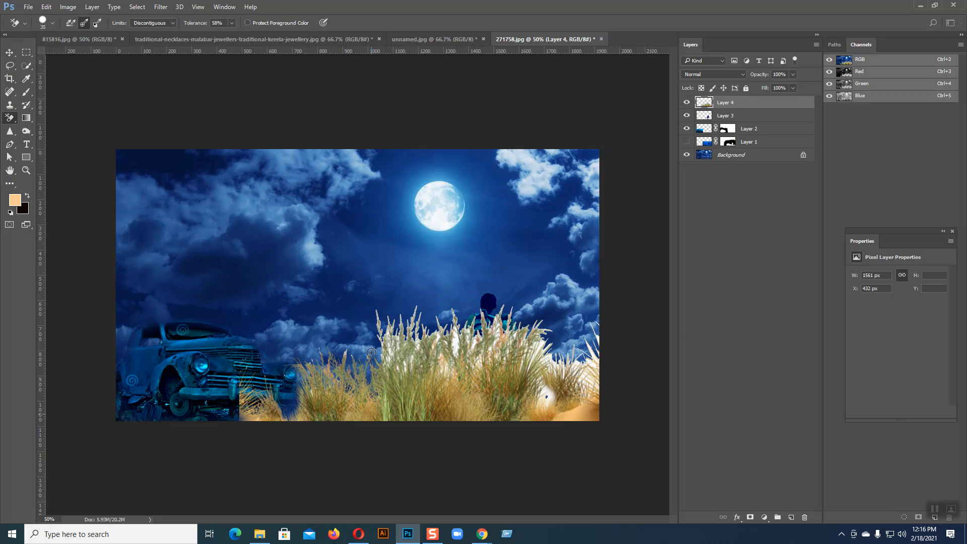
pyautogui.moveTo(380, 409)
pyautogui.mouseDown()
pyautogui.moveTo(385, 317)
pyautogui.moveTo(378, 309)
pyautogui.moveTo(385, 363)
pyautogui.moveTo(399, 351)
pyautogui.moveTo(395, 377)
pyautogui.moveTo(429, 290)
pyautogui.moveTo(403, 357)
pyautogui.moveTo(429, 319)
pyautogui.moveTo(421, 342)
pyautogui.moveTo(438, 389)
pyautogui.moveTo(432, 333)
pyautogui.moveTo(449, 336)
pyautogui.moveTo(454, 374)
pyautogui.moveTo(450, 347)
pyautogui.moveTo(441, 385)
pyautogui.moveTo(460, 313)
pyautogui.moveTo(464, 327)
pyautogui.moveTo(455, 318)
pyautogui.moveTo(468, 359)
pyautogui.moveTo(478, 314)
pyautogui.moveTo(476, 380)
pyautogui.moveTo(472, 340)
pyautogui.moveTo(481, 370)
pyautogui.moveTo(502, 293)
pyautogui.mouseUp()
pyautogui.moveTo(504, 351)
pyautogui.mouseDown()
pyautogui.moveTo(522, 366)
pyautogui.moveTo(494, 363)
pyautogui.moveTo(506, 348)
pyautogui.moveTo(528, 350)
pyautogui.moveTo(513, 335)
pyautogui.moveTo(514, 312)
pyautogui.moveTo(541, 339)
pyautogui.moveTo(527, 385)
pyautogui.moveTo(539, 306)
pyautogui.moveTo(550, 341)
pyautogui.moveTo(532, 456)
pyautogui.moveTo(550, 350)
pyautogui.moveTo(533, 415)
pyautogui.moveTo(561, 358)
pyautogui.moveTo(551, 377)
pyautogui.moveTo(568, 384)
pyautogui.moveTo(572, 348)
pyautogui.moveTo(574, 399)
pyautogui.moveTo(544, 404)
pyautogui.moveTo(564, 410)
pyautogui.moveTo(578, 388)
pyautogui.mouseUp()
pyautogui.moveTo(588, 384); pyautogui.dragTo(591, 337)
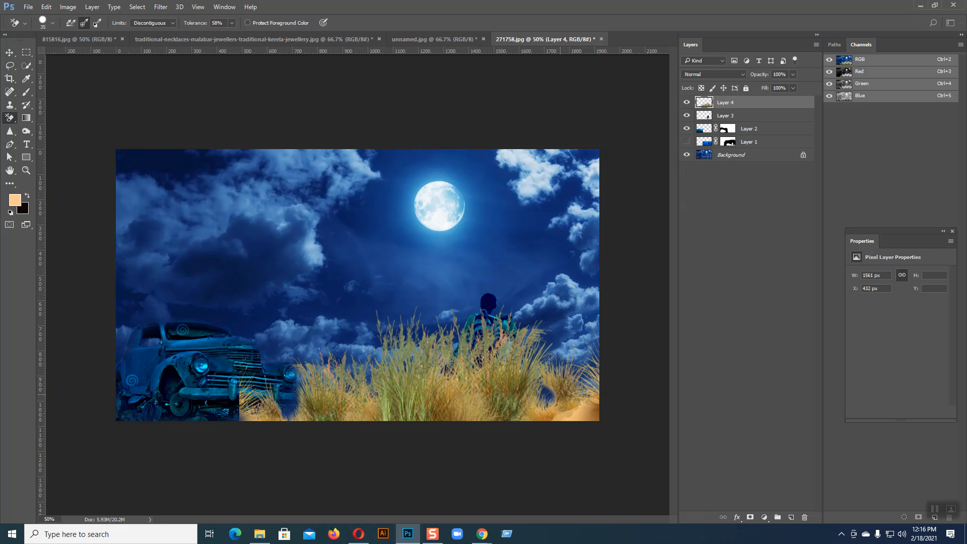
# Add a layer mask to Layer 4 and paint black with a soft brush, enlarged to 250 px, to hide the grass overlapping the car.
pyautogui.press('v')
pyautogui.click(26, 91)
pyautogui.click(749, 517)
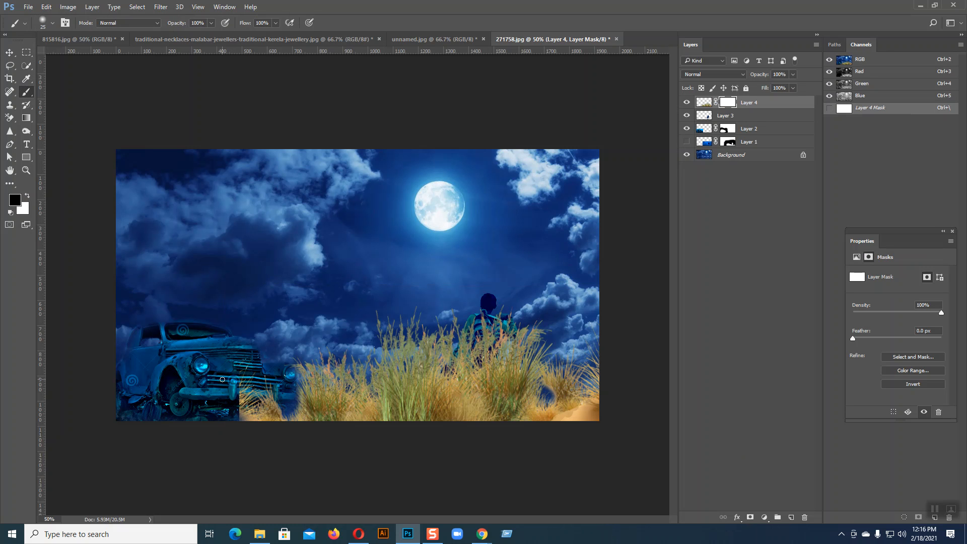
pyautogui.press(']')
pyautogui.press(']')
pyautogui.press(']')
pyautogui.press(']')
pyautogui.press(']')
pyautogui.press(']')
pyautogui.press(']')
pyautogui.press('Return')
pyautogui.click(53, 23)
pyautogui.click(52, 23)
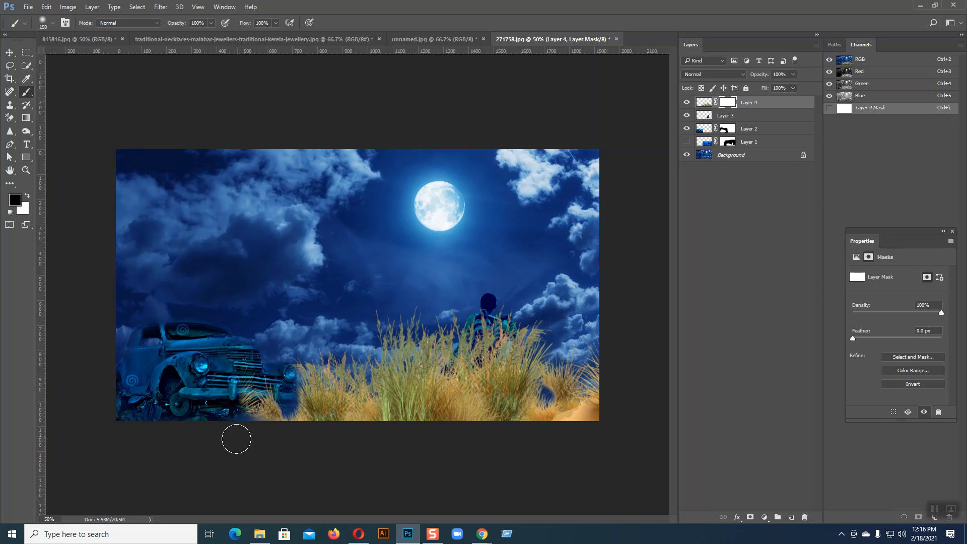
pyautogui.press(']')
pyautogui.press(']')
pyautogui.press(']')
pyautogui.moveTo(225, 369)
pyautogui.mouseDown()
pyautogui.moveTo(227, 442)
pyautogui.moveTo(245, 361)
pyautogui.moveTo(246, 437)
pyautogui.moveTo(248, 392)
pyautogui.moveTo(257, 423)
pyautogui.moveTo(257, 408)
pyautogui.moveTo(271, 413)
pyautogui.moveTo(264, 360)
pyautogui.moveTo(285, 436)
pyautogui.mouseUp()
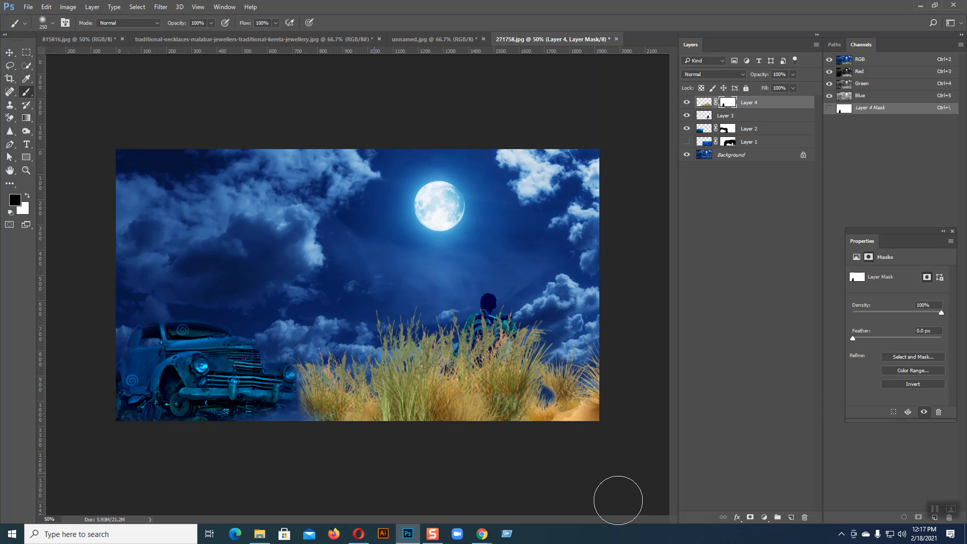
# Take the Move tool and make Layer 4's grass image active instead of its mask.
pyautogui.click(10, 53)
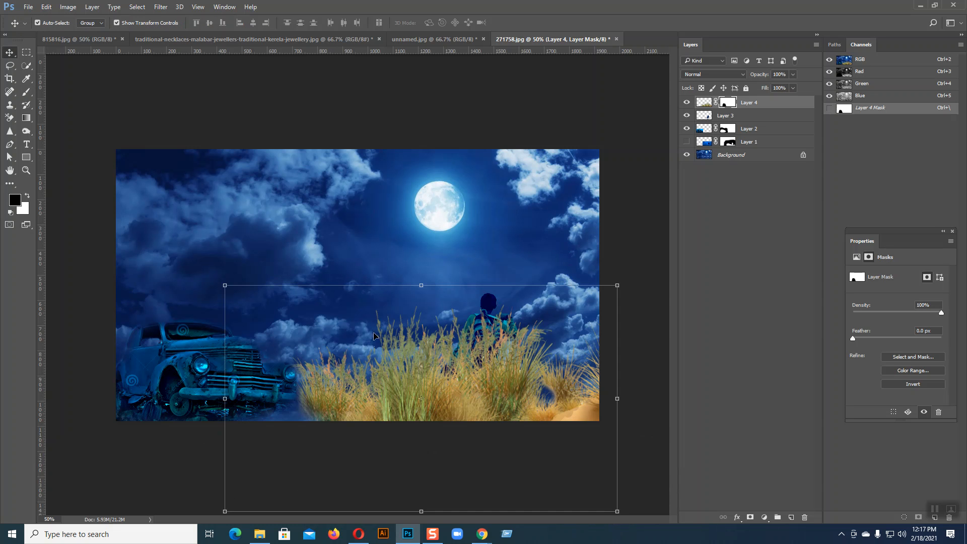
pyautogui.click(68, 7)
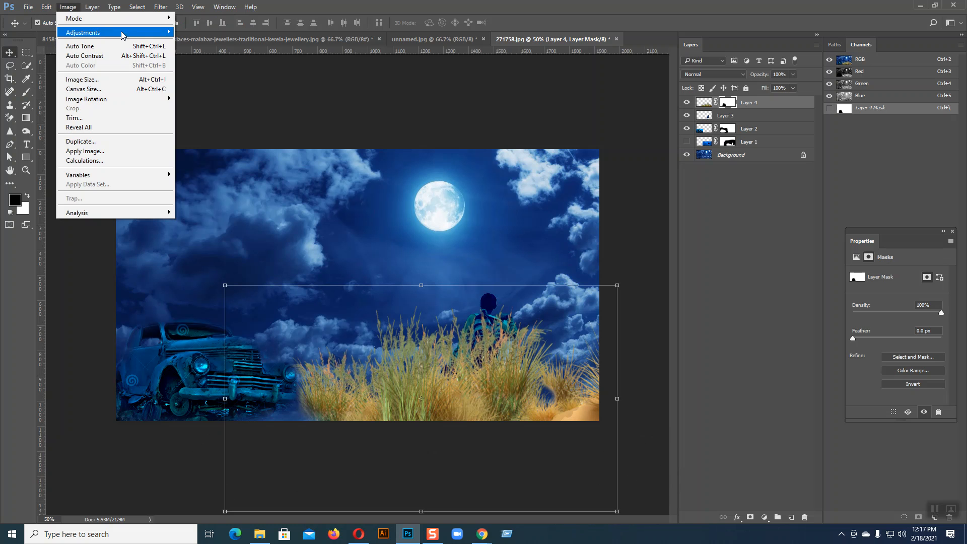
pyautogui.moveTo(109, 33)
pyautogui.click(707, 104)
pyautogui.click(708, 104)
pyautogui.click(68, 7)
pyautogui.moveTo(88, 33)
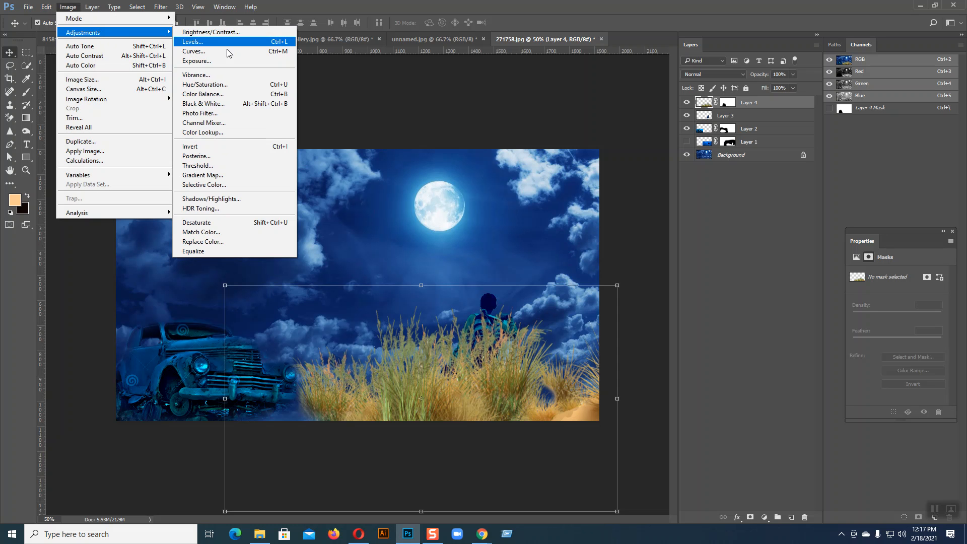
pyautogui.click(203, 123)
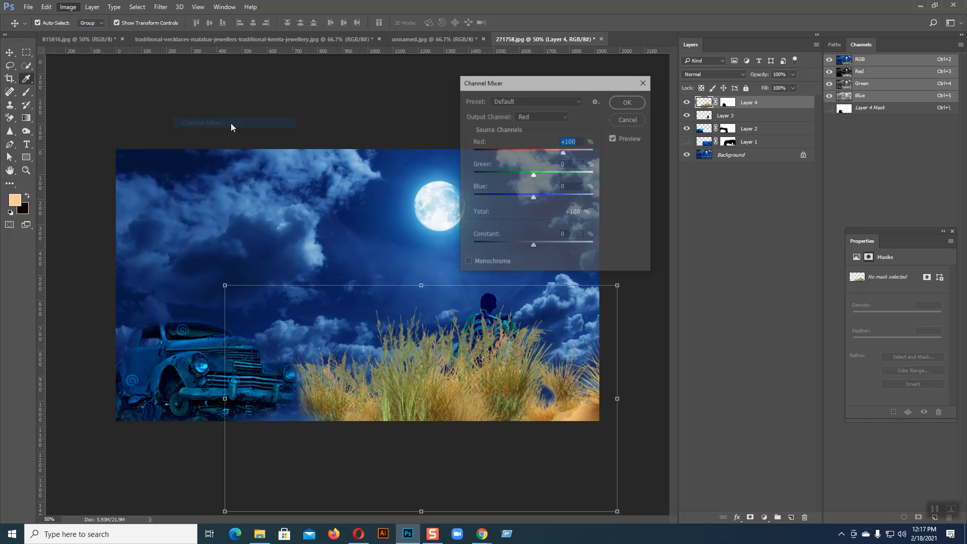
pyautogui.moveTo(530, 202); pyautogui.dragTo(446, 175)
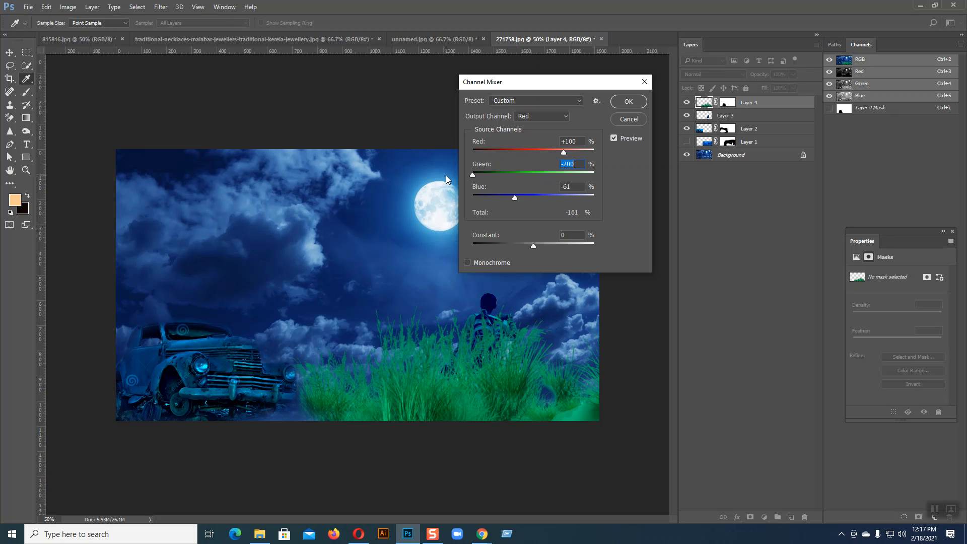
pyautogui.moveTo(513, 198)
pyautogui.mouseDown()
pyautogui.moveTo(494, 199)
pyautogui.moveTo(517, 198)
pyautogui.mouseUp()
pyautogui.moveTo(471, 177); pyautogui.dragTo(563, 158)
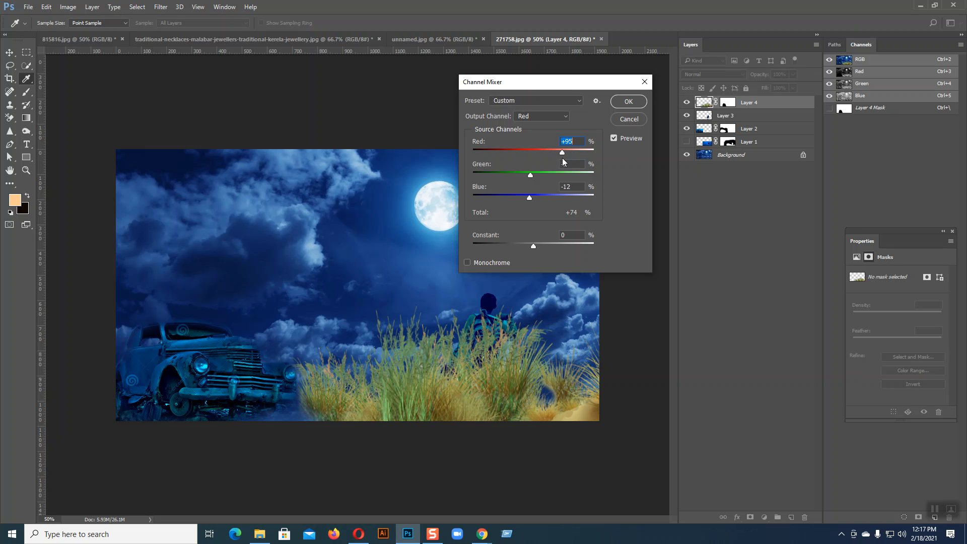
pyautogui.moveTo(533, 245)
pyautogui.mouseDown()
pyautogui.moveTo(508, 247)
pyautogui.moveTo(531, 245)
pyautogui.mouseUp()
pyautogui.click(632, 121)
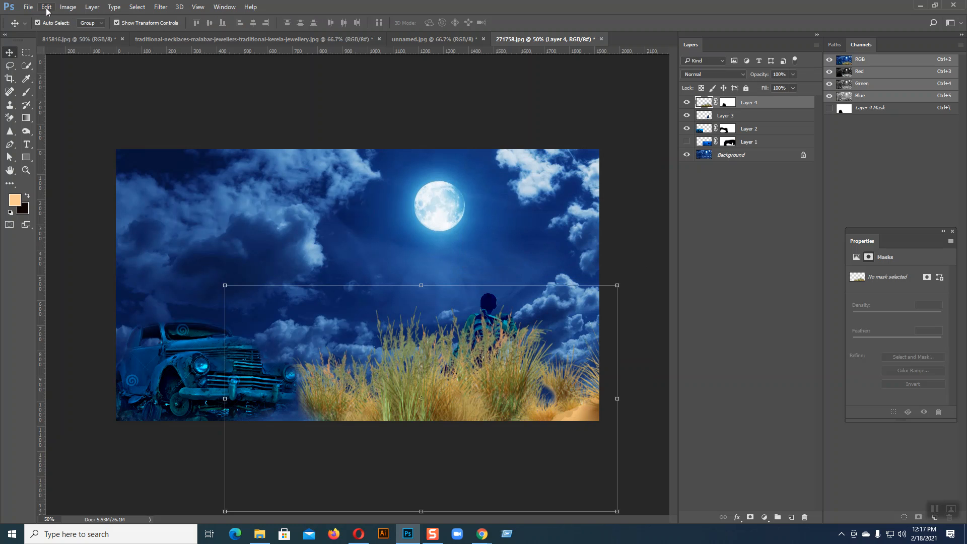
pyautogui.click(66, 7)
pyautogui.moveTo(91, 34)
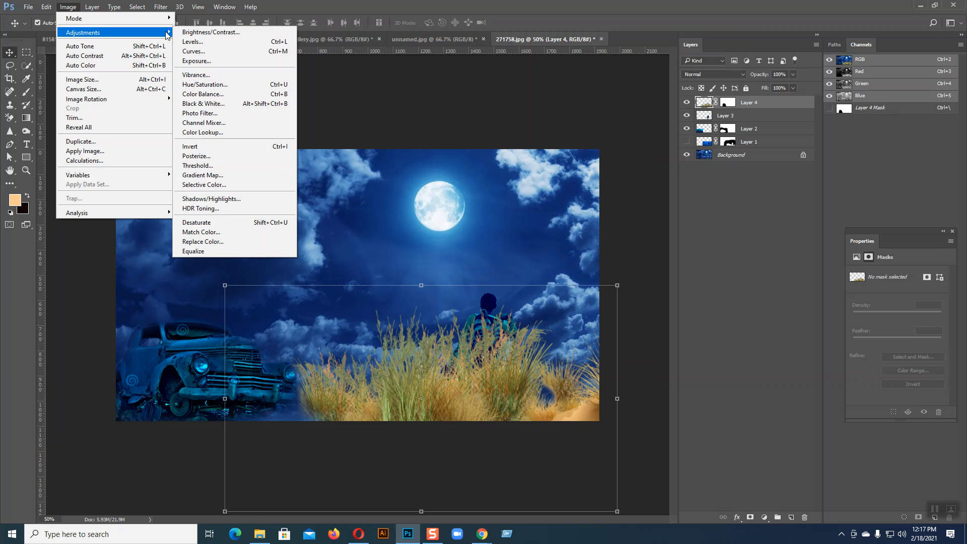
pyautogui.click(218, 126)
pyautogui.click(530, 116)
pyautogui.click(529, 139)
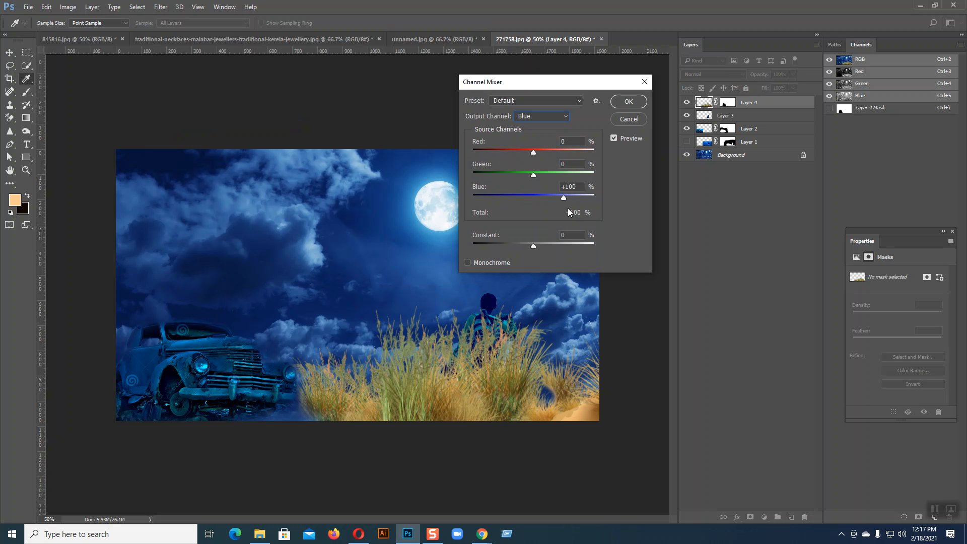
pyautogui.moveTo(553, 198); pyautogui.dragTo(538, 175)
pyautogui.click(526, 120)
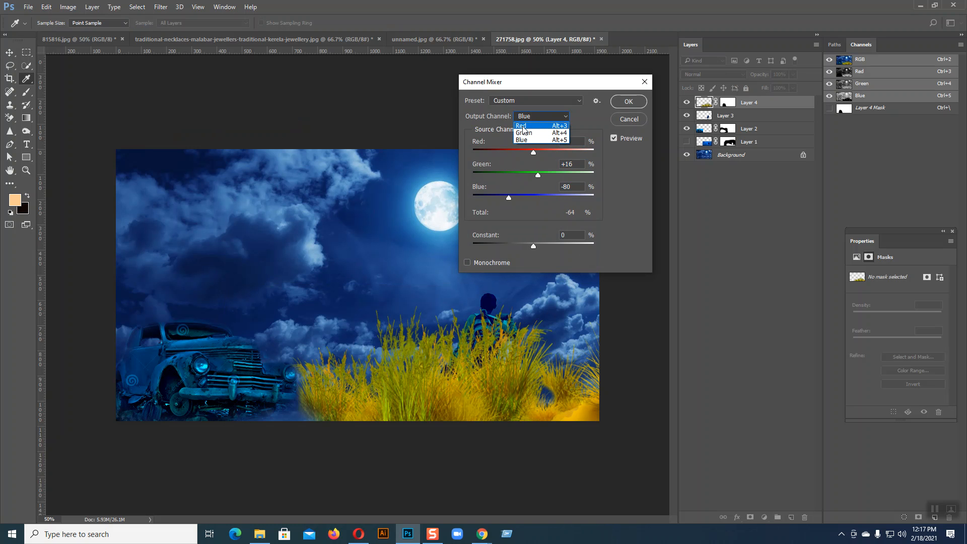
pyautogui.click(522, 133)
pyautogui.moveTo(561, 174); pyautogui.dragTo(515, 180)
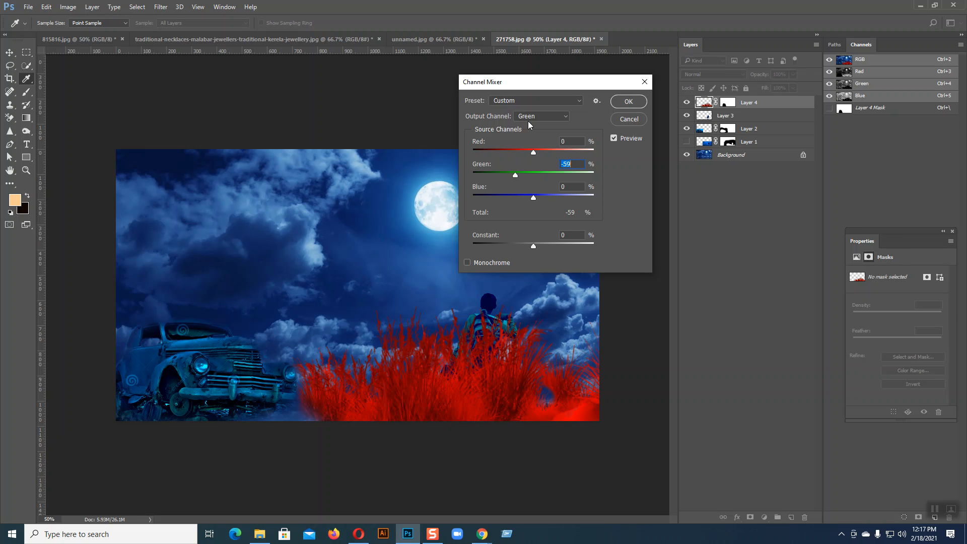
pyautogui.click(528, 121)
pyautogui.click(523, 126)
pyautogui.moveTo(554, 152); pyautogui.dragTo(531, 161)
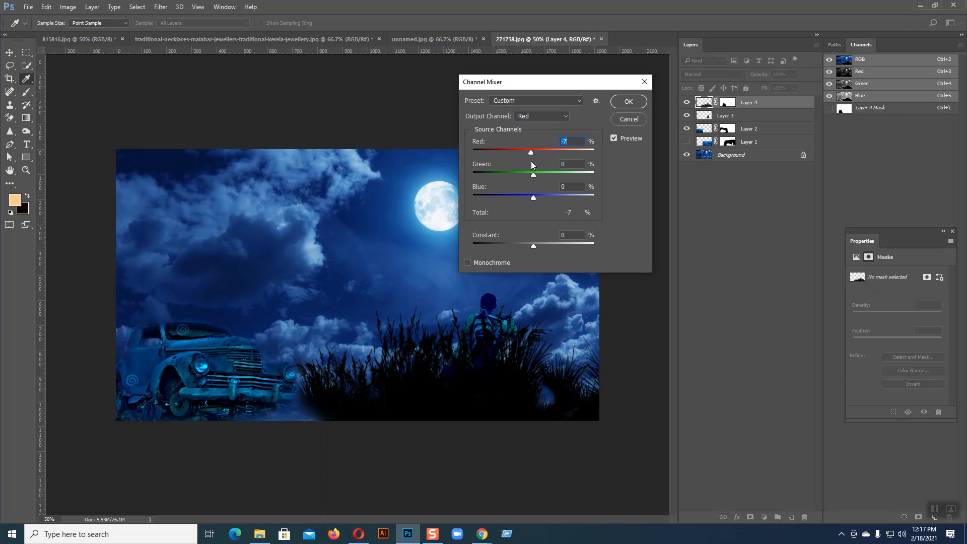
pyautogui.moveTo(533, 198); pyautogui.dragTo(501, 198)
pyautogui.moveTo(543, 160); pyautogui.dragTo(551, 157)
pyautogui.click(623, 121)
# Darken the grass on Layer 4 with Brightness/Contrast, lowering the brightness and setting the contrast to -50.
pyautogui.click(68, 7)
pyautogui.moveTo(92, 33)
pyautogui.click(198, 32)
pyautogui.moveTo(572, 100); pyautogui.dragTo(519, 128)
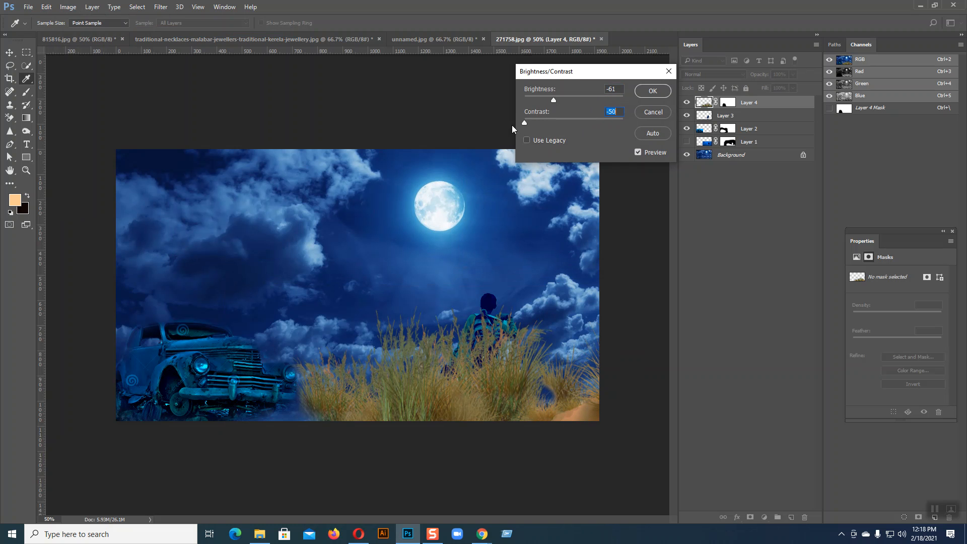
pyautogui.moveTo(552, 101); pyautogui.dragTo(551, 103)
pyautogui.click(652, 91)
pyautogui.press('v')
# Start a Color Balance on the grass, setting the midtones' blue level to +60 and adjusting their cyan-red and magenta-green levels.
pyautogui.click(68, 7)
pyautogui.moveTo(155, 36)
pyautogui.click(207, 95)
pyautogui.moveTo(505, 167); pyautogui.dragTo(536, 171)
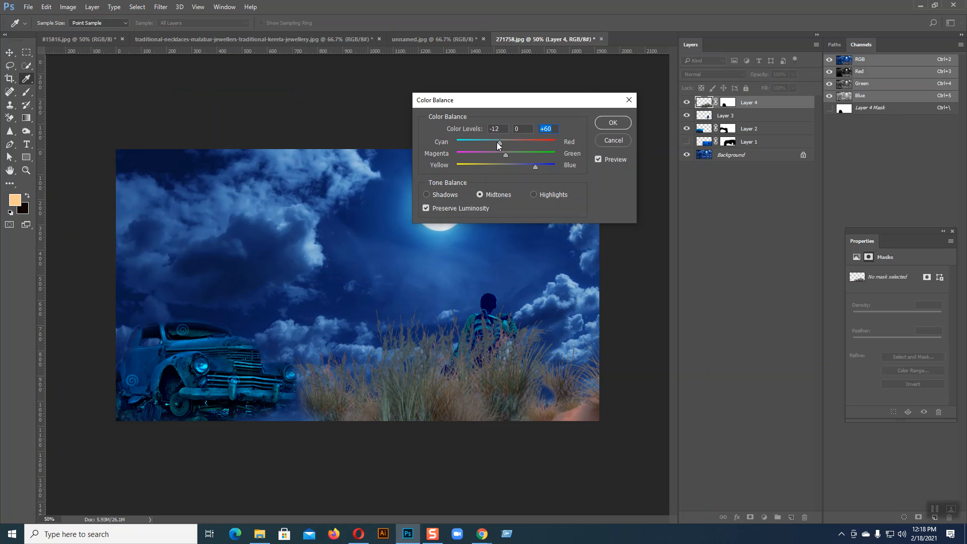
pyautogui.moveTo(480, 142); pyautogui.dragTo(511, 156)
pyautogui.click(504, 160)
# Adjust the grass's shadows in Color Balance, set the highlights to -22, +20 and +47, and apply the correction.
pyautogui.click(428, 194)
pyautogui.moveTo(503, 168)
pyautogui.mouseDown()
pyautogui.moveTo(533, 167)
pyautogui.moveTo(485, 142)
pyautogui.moveTo(488, 155)
pyautogui.moveTo(507, 161)
pyautogui.mouseUp()
pyautogui.click(534, 195)
pyautogui.moveTo(506, 167); pyautogui.dragTo(529, 168)
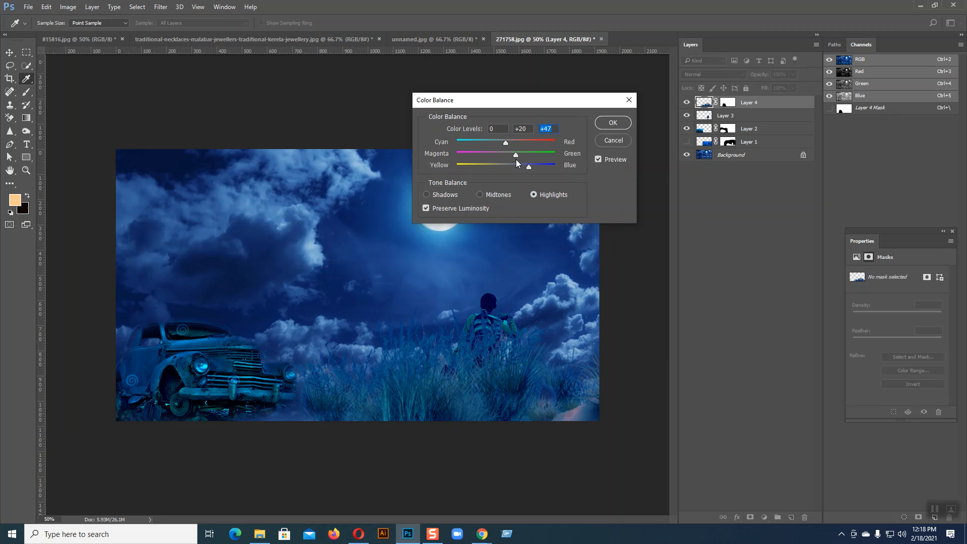
pyautogui.moveTo(506, 142); pyautogui.dragTo(492, 143)
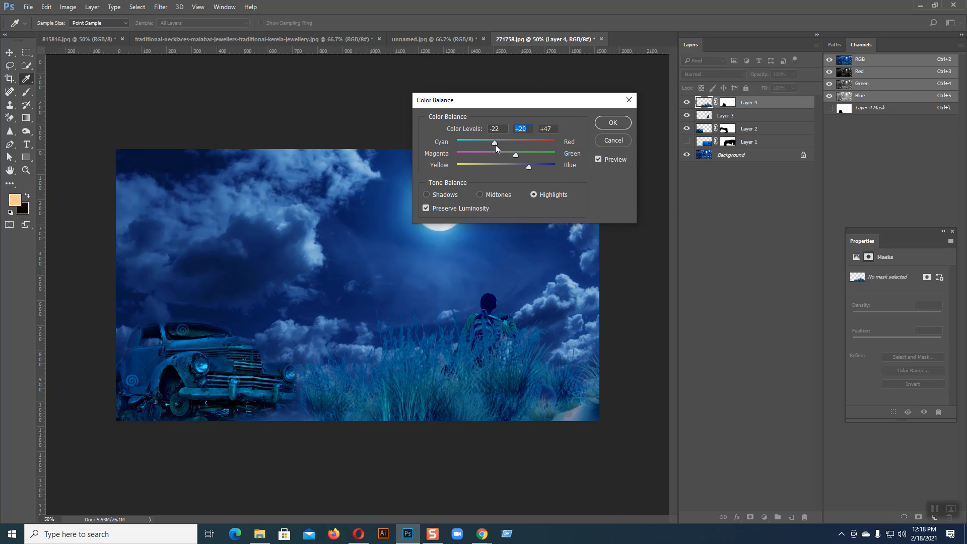
pyautogui.click(612, 123)
pyautogui.press('v')
pyautogui.click(68, 7)
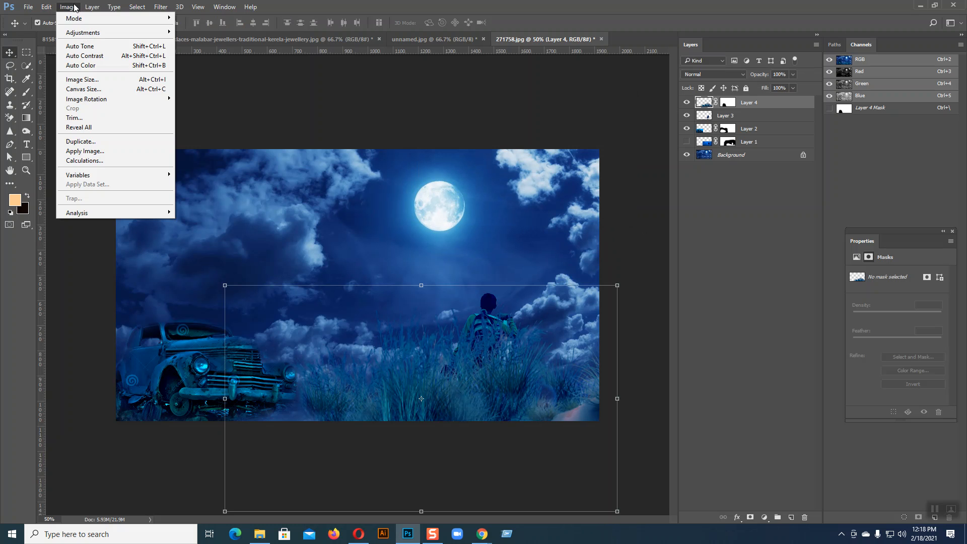
pyautogui.moveTo(103, 32)
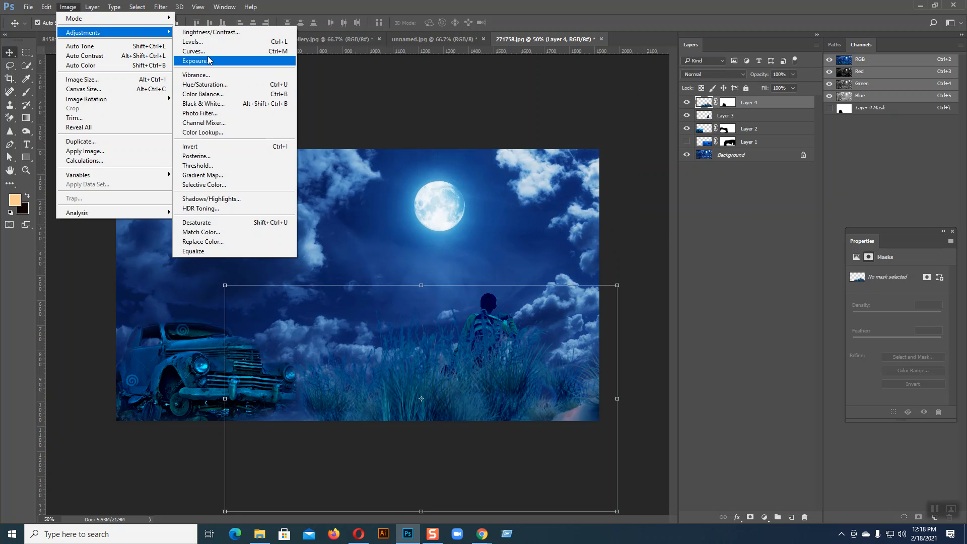
pyautogui.click(206, 51)
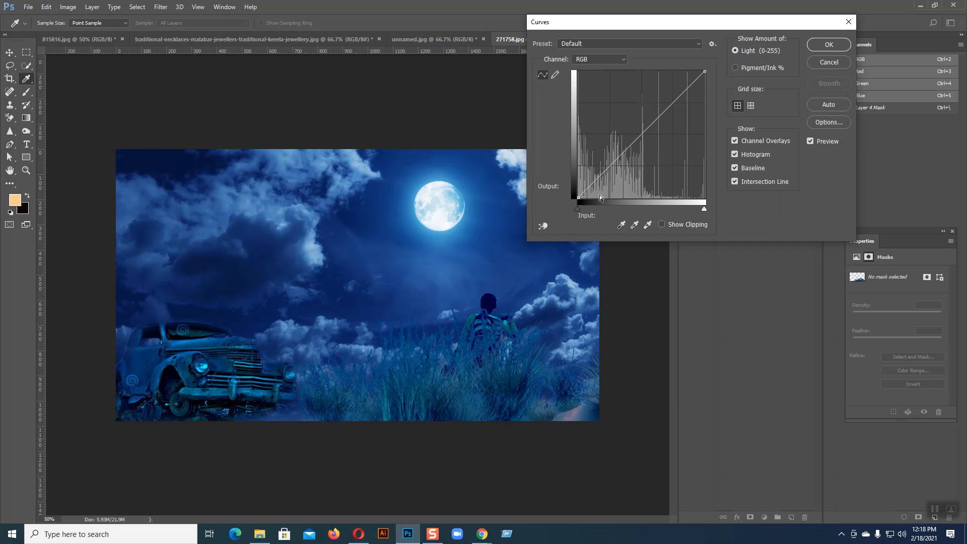
pyautogui.click(543, 225)
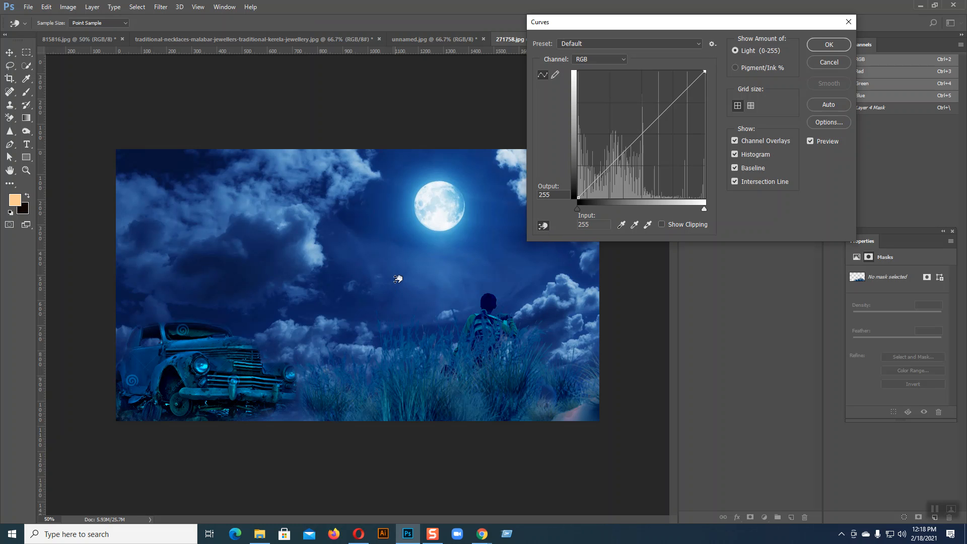
pyautogui.moveTo(395, 250); pyautogui.dragTo(380, 222)
pyautogui.moveTo(374, 287); pyautogui.dragTo(374, 290)
pyautogui.moveTo(574, 289); pyautogui.dragTo(573, 284)
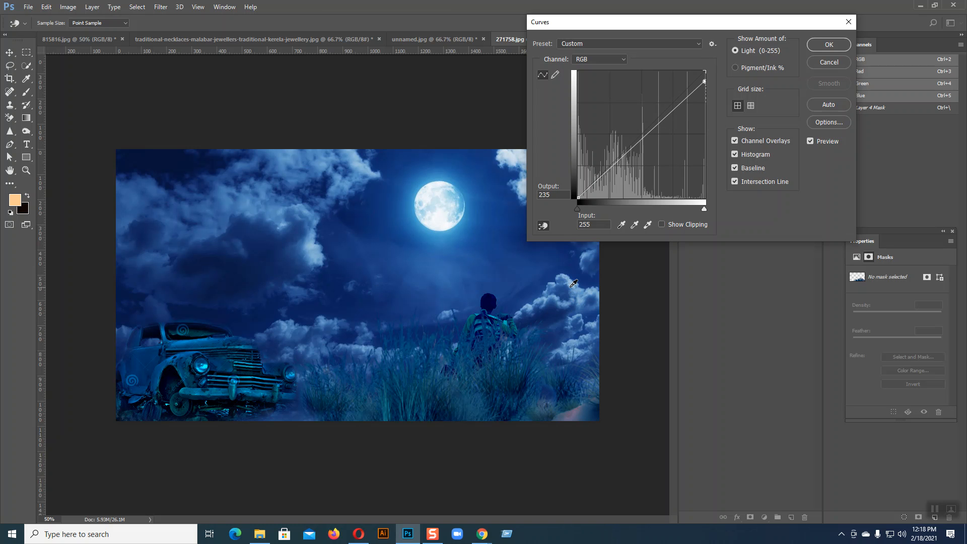
pyautogui.click(612, 59)
pyautogui.click(587, 86)
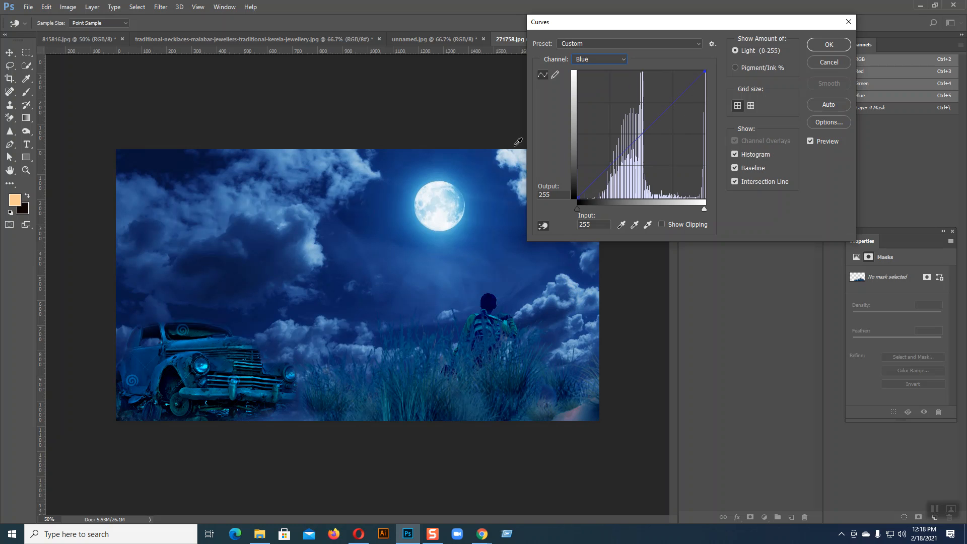
pyautogui.moveTo(364, 235); pyautogui.dragTo(364, 255)
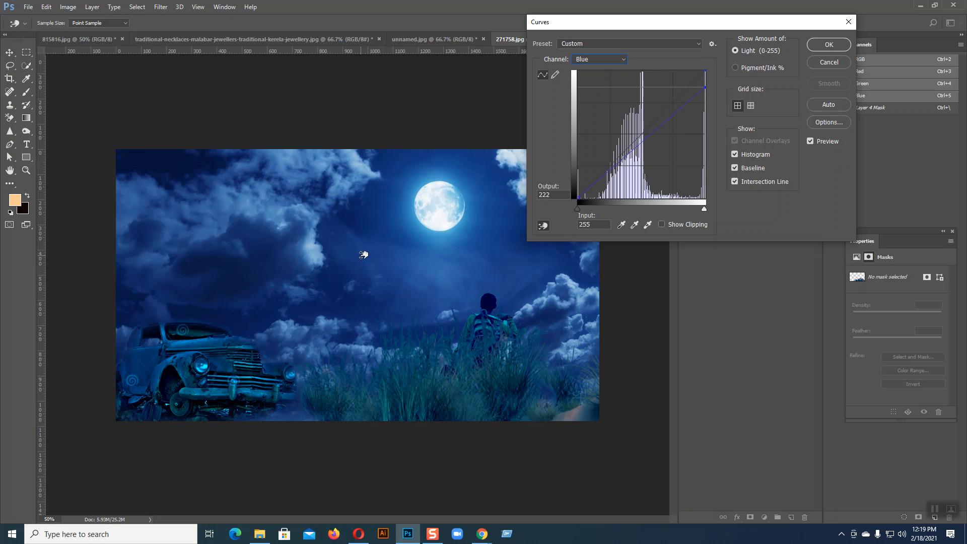
pyautogui.moveTo(376, 223)
pyautogui.mouseDown()
pyautogui.moveTo(374, 245)
pyautogui.moveTo(374, 210)
pyautogui.mouseUp()
pyautogui.moveTo(516, 235); pyautogui.dragTo(514, 246)
pyautogui.click(829, 62)
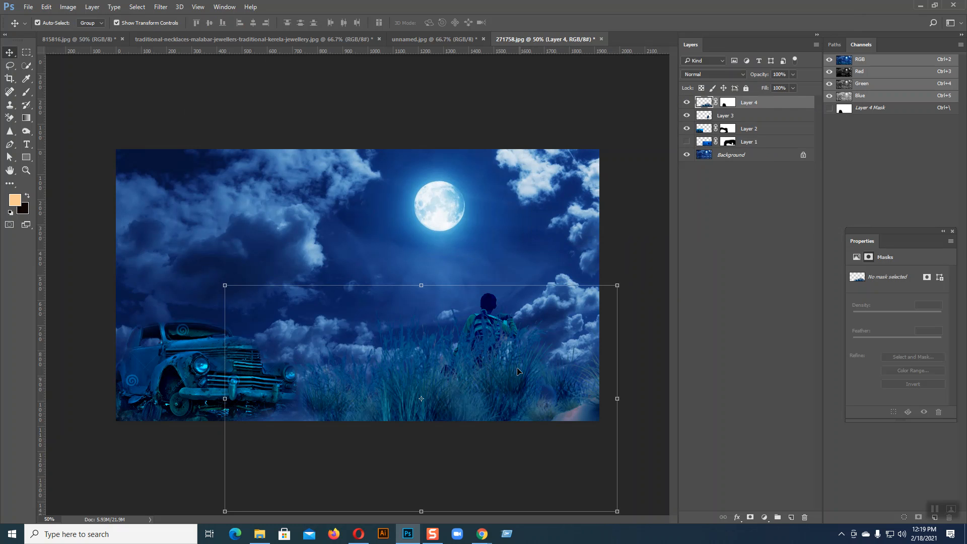
# Try blend modes such as Multiply, Color, Luminosity, Hard Light and Screen on Layer 4, and return it to Normal.
pyautogui.click(714, 75)
pyautogui.click(703, 108)
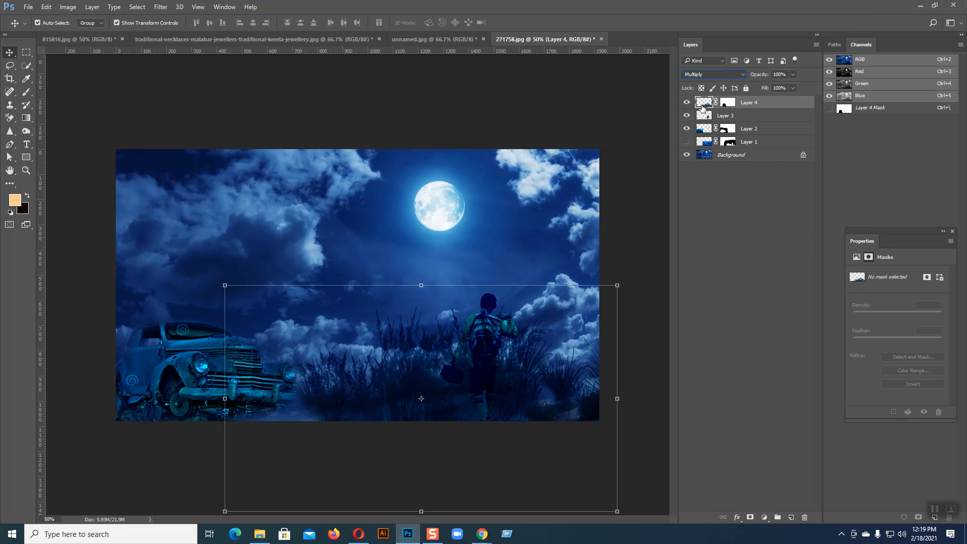
pyautogui.click(716, 76)
pyautogui.click(707, 267)
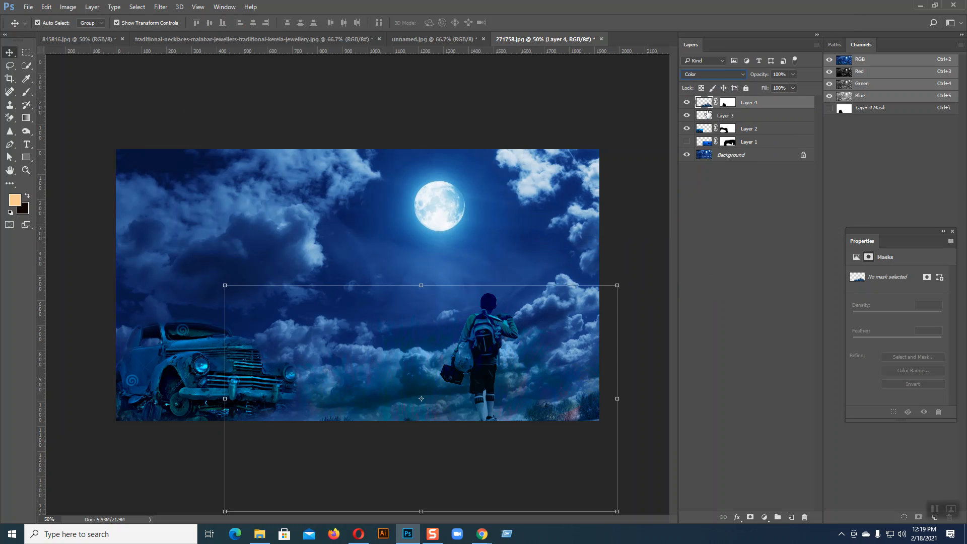
pyautogui.scroll(-1, 710, 74)
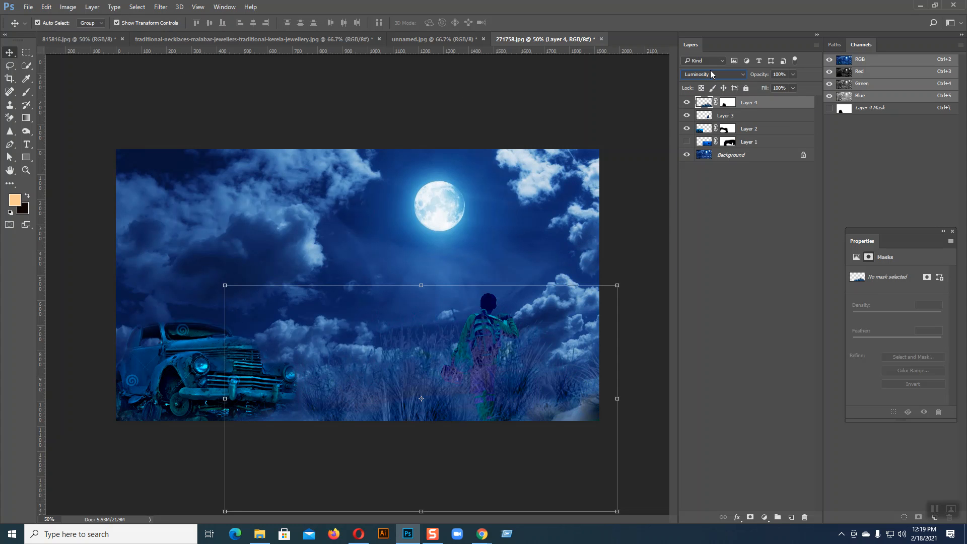
pyautogui.scroll(1, 710, 73)
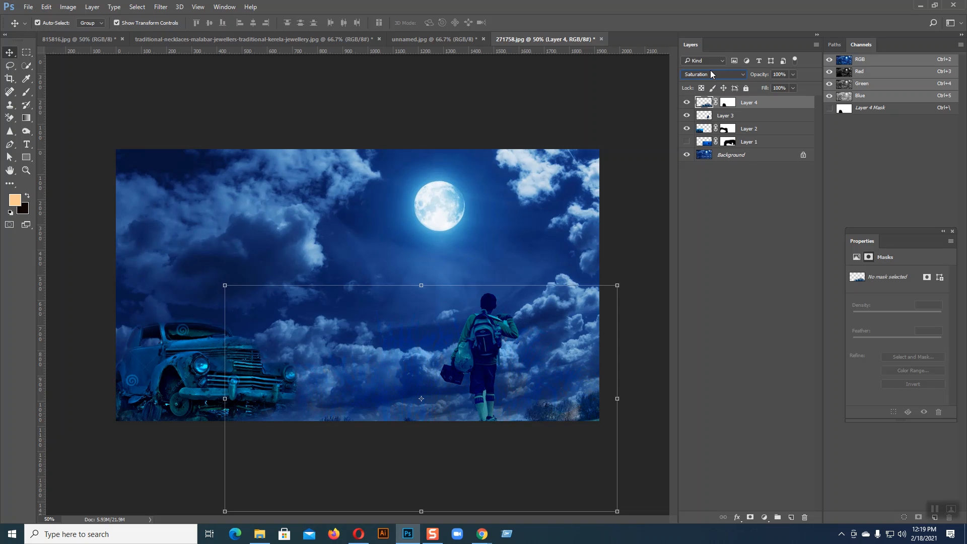
pyautogui.scroll(3, 711, 73)
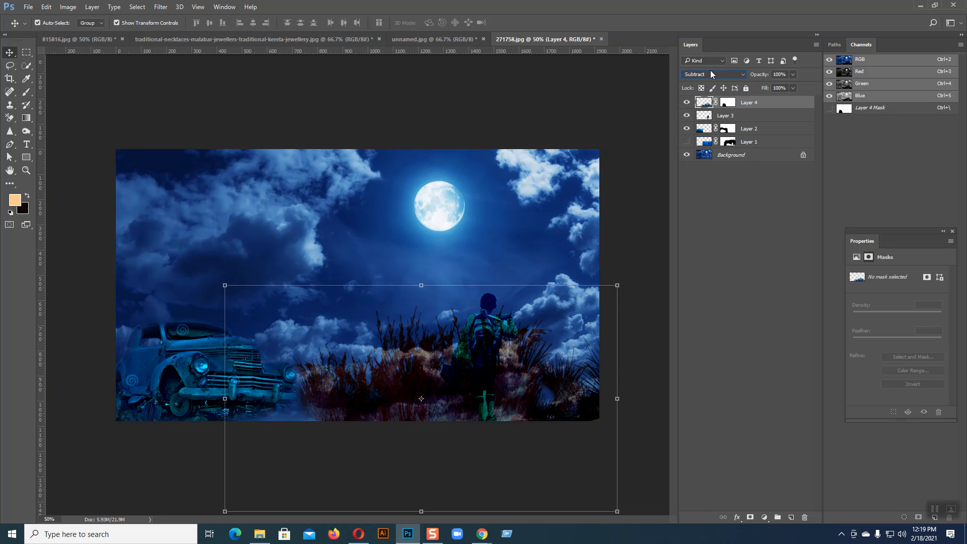
pyautogui.scroll(3, 711, 73)
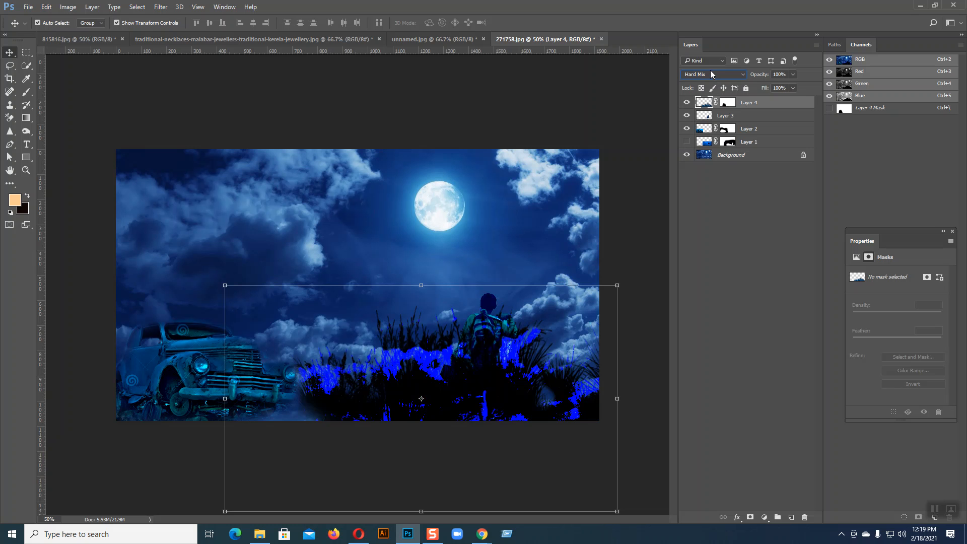
pyautogui.scroll(4, 711, 73)
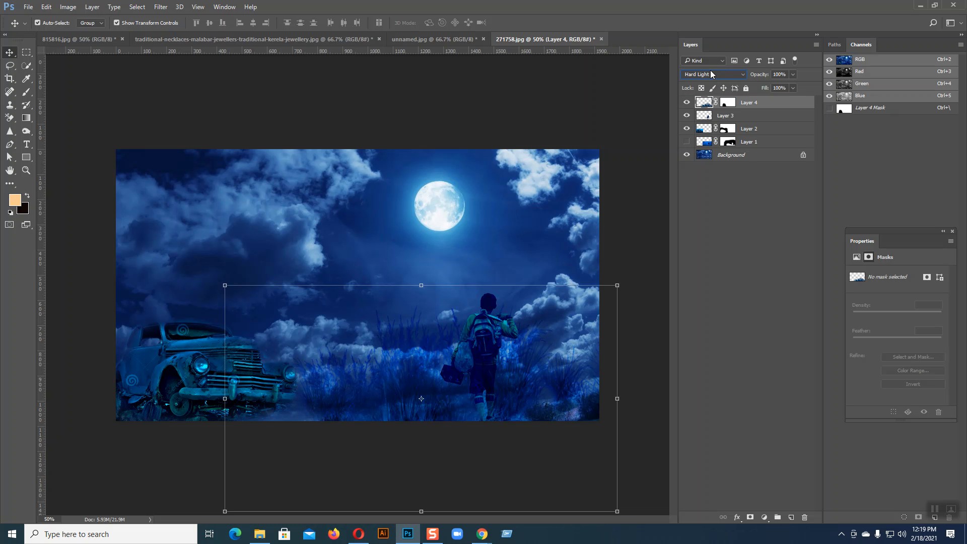
pyautogui.scroll(3, 711, 74)
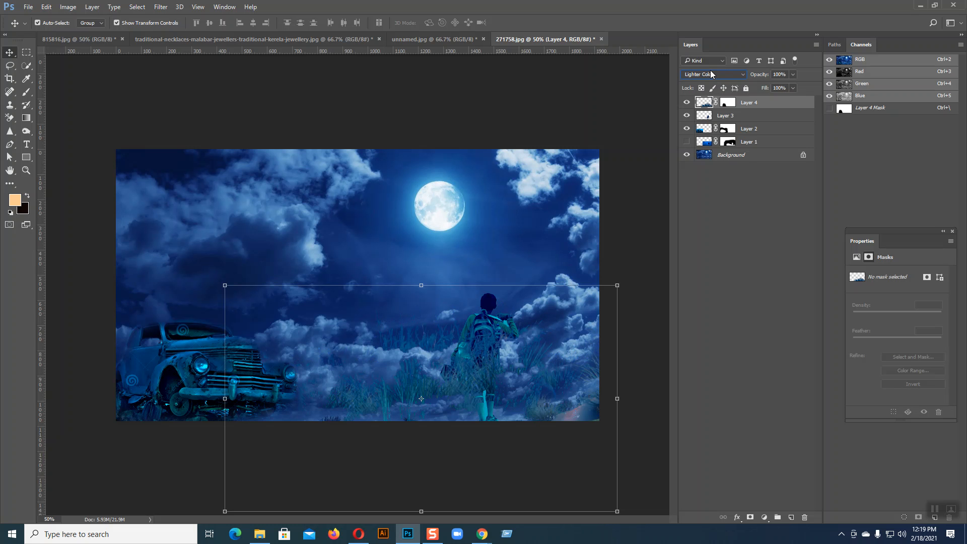
pyautogui.scroll(4, 711, 73)
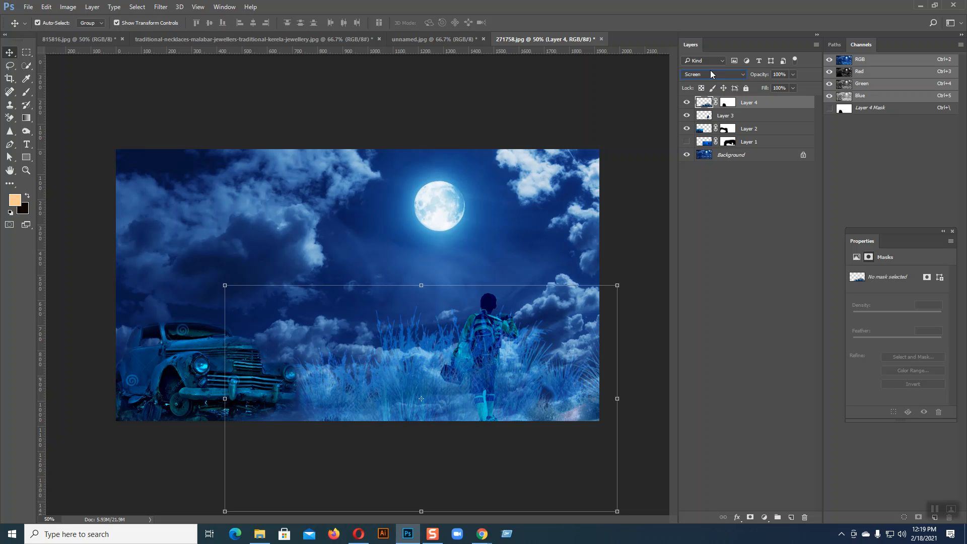
pyautogui.scroll(1, 711, 74)
pyautogui.scroll(4, 711, 74)
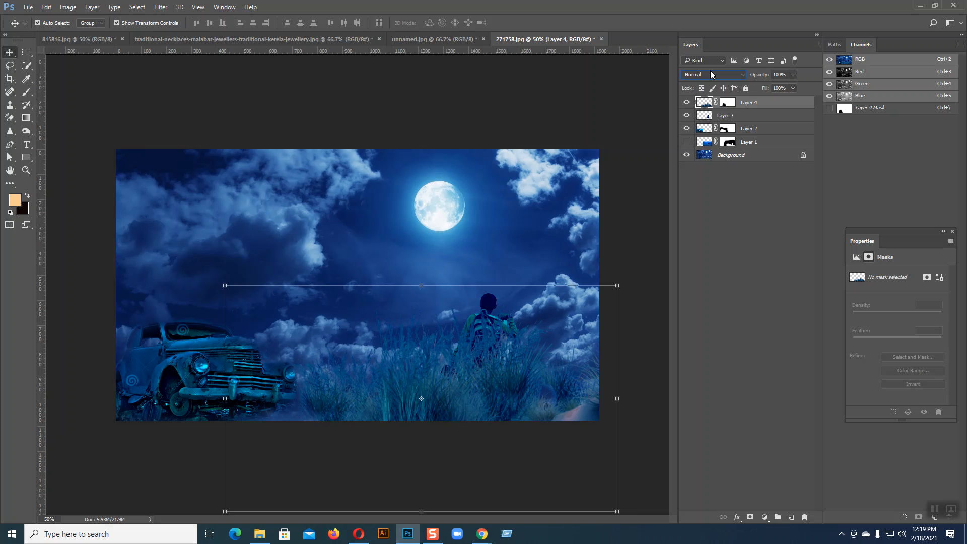
pyautogui.click(711, 74)
pyautogui.click(711, 73)
# Fine-tune the grass on Layer 4 with Brightness/Contrast, setting the brightness to -2 and the contrast to -2.
pyautogui.click(68, 7)
pyautogui.moveTo(96, 33)
pyautogui.click(189, 32)
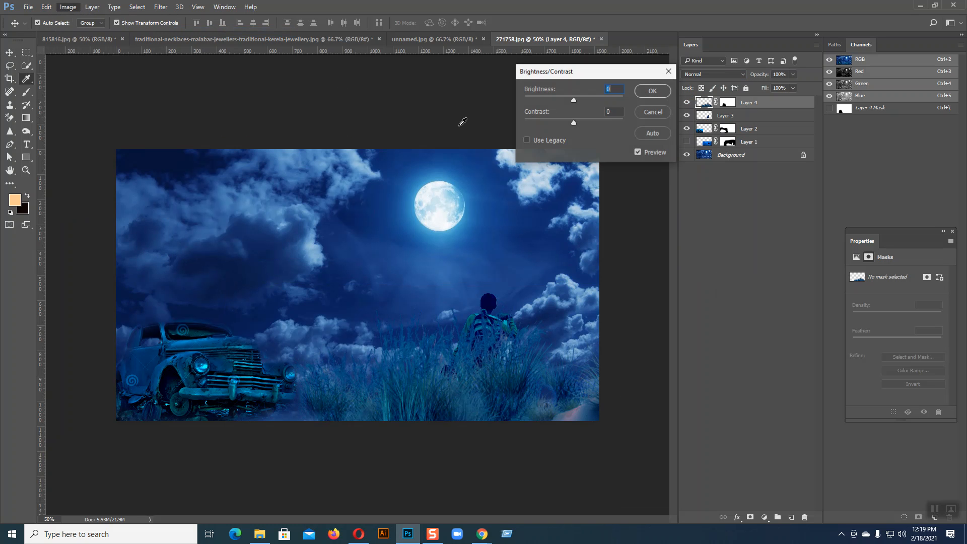
pyautogui.moveTo(571, 103); pyautogui.dragTo(565, 102)
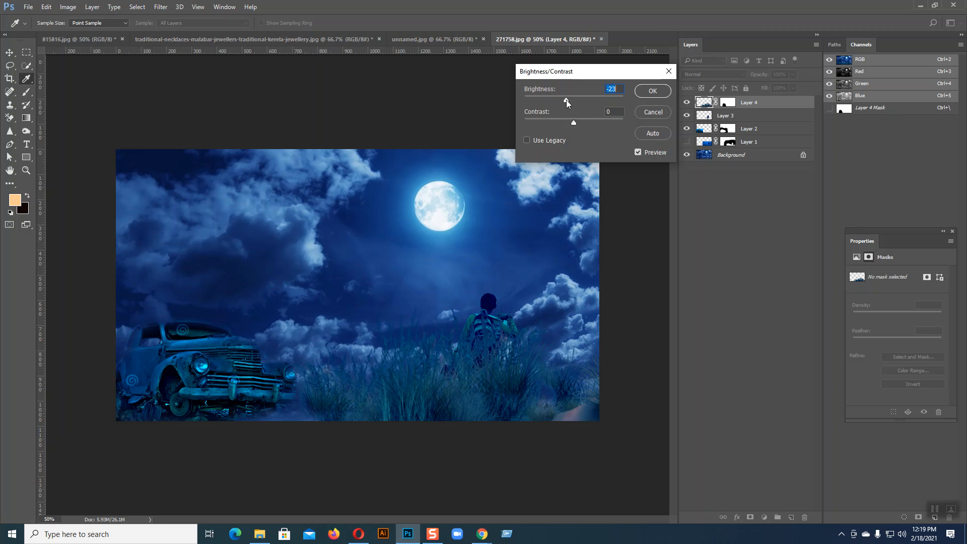
pyautogui.moveTo(573, 121); pyautogui.dragTo(572, 142)
pyautogui.moveTo(569, 102); pyautogui.dragTo(573, 104)
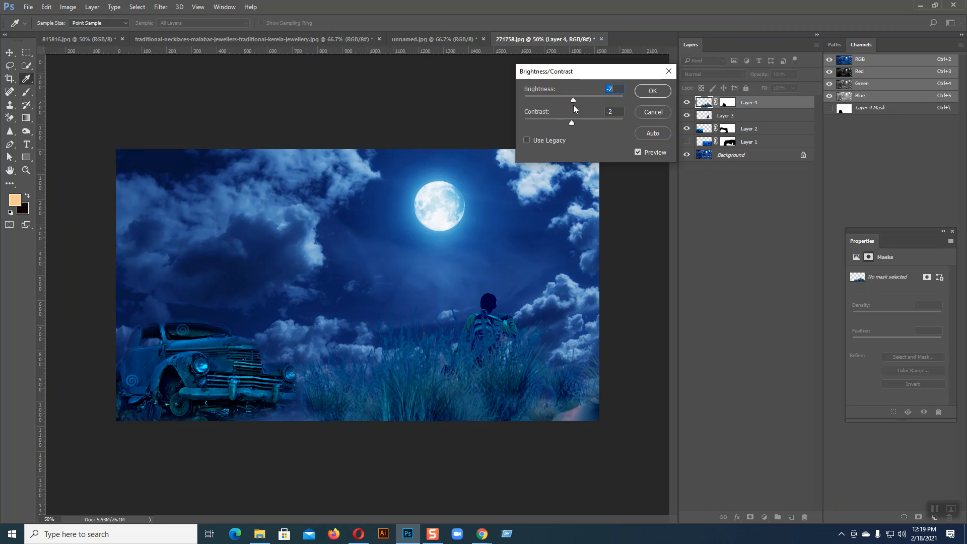
pyautogui.click(653, 91)
pyautogui.press('v')
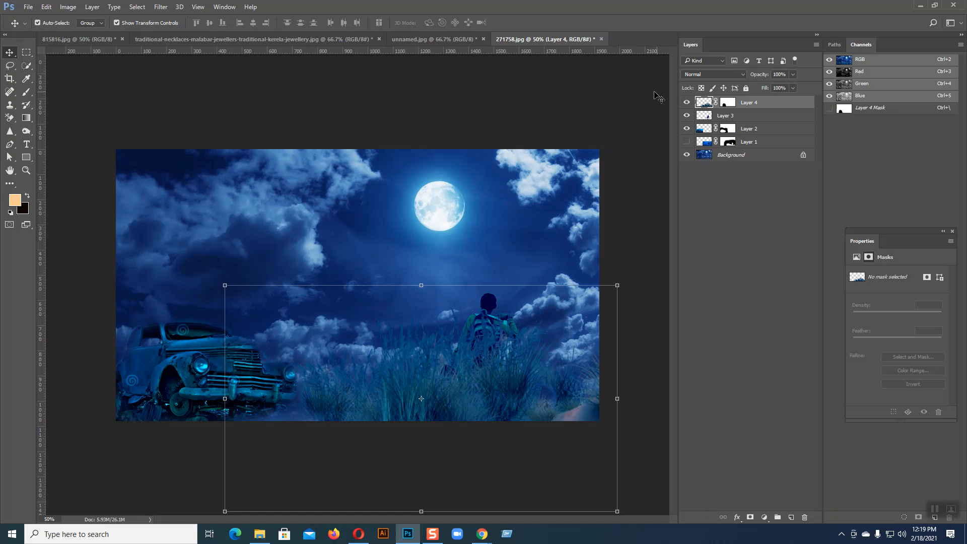
# Shift the grass further toward blue with Color Balance, using a blue level of +33 and adjusting the highlights and shadows.
pyautogui.click(68, 6)
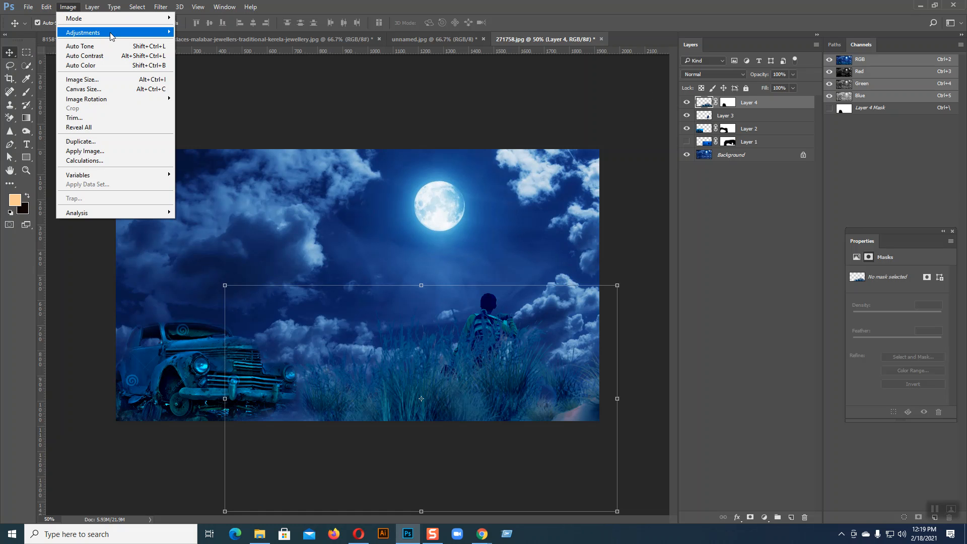
pyautogui.moveTo(112, 34)
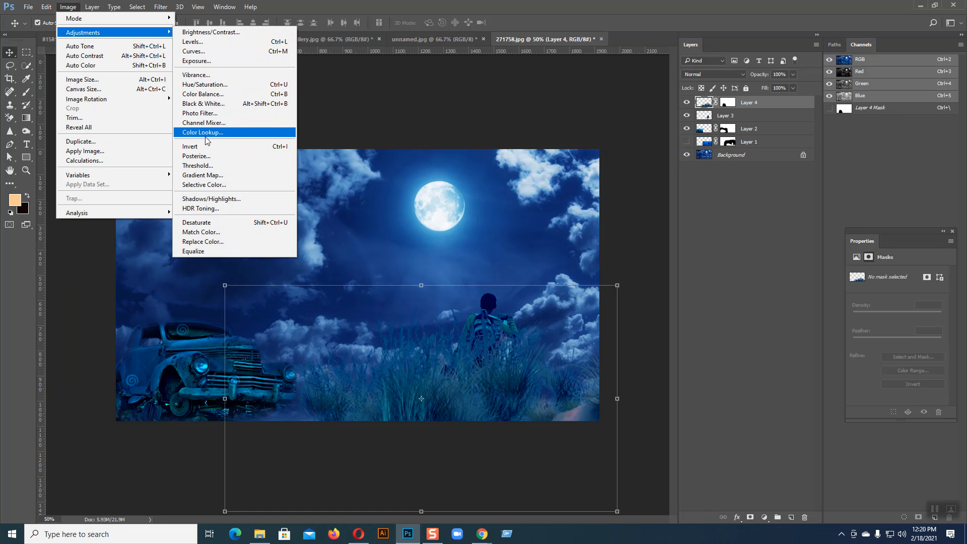
pyautogui.click(206, 94)
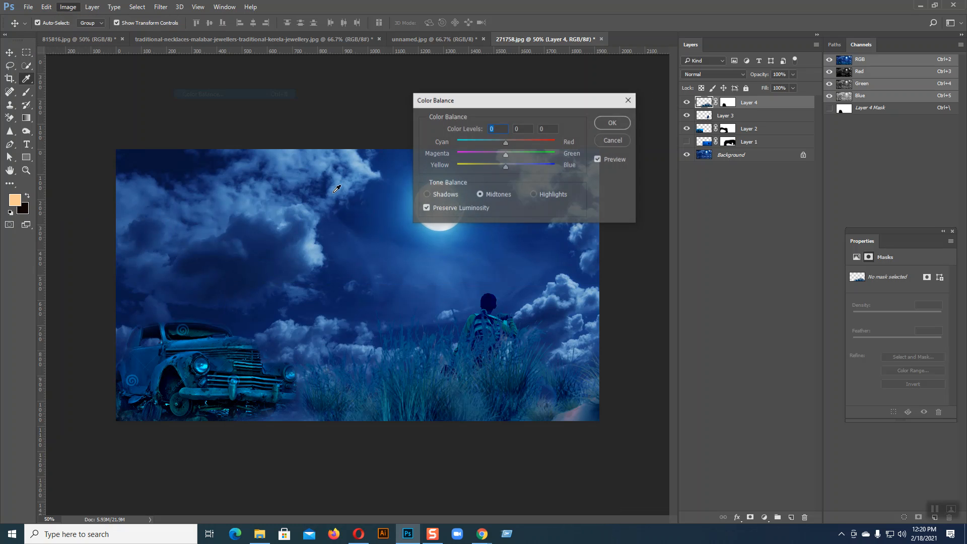
pyautogui.moveTo(505, 167); pyautogui.dragTo(521, 170)
pyautogui.click(532, 195)
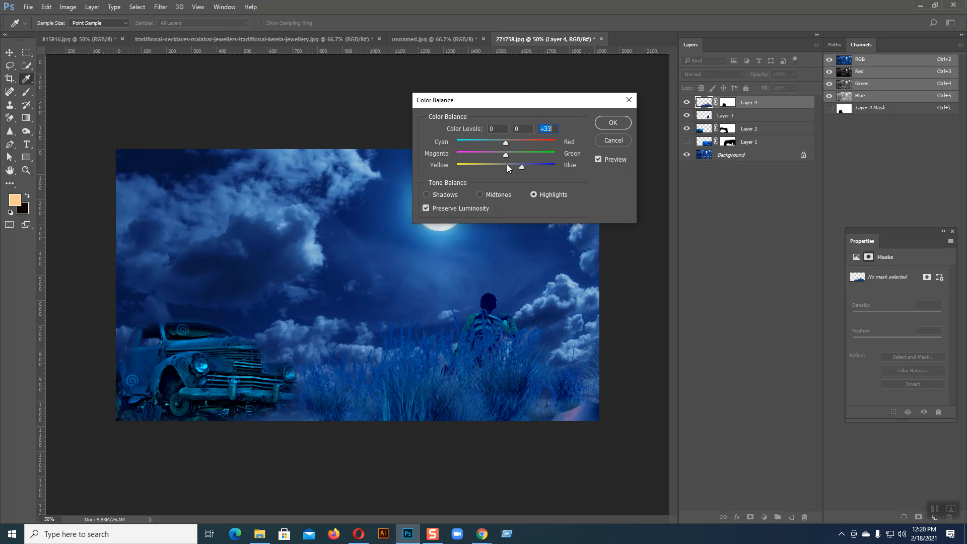
pyautogui.click(508, 153)
pyautogui.moveTo(499, 143); pyautogui.dragTo(510, 147)
pyautogui.click(428, 194)
pyautogui.moveTo(507, 168)
pyautogui.mouseDown()
pyautogui.moveTo(518, 171)
pyautogui.moveTo(497, 171)
pyautogui.mouseUp()
pyautogui.click(603, 125)
pyautogui.press('v')
# Set Layer 4's opacity to 83% and move the boy's Layer 3 above it in the layer stack.
pyautogui.click(793, 75)
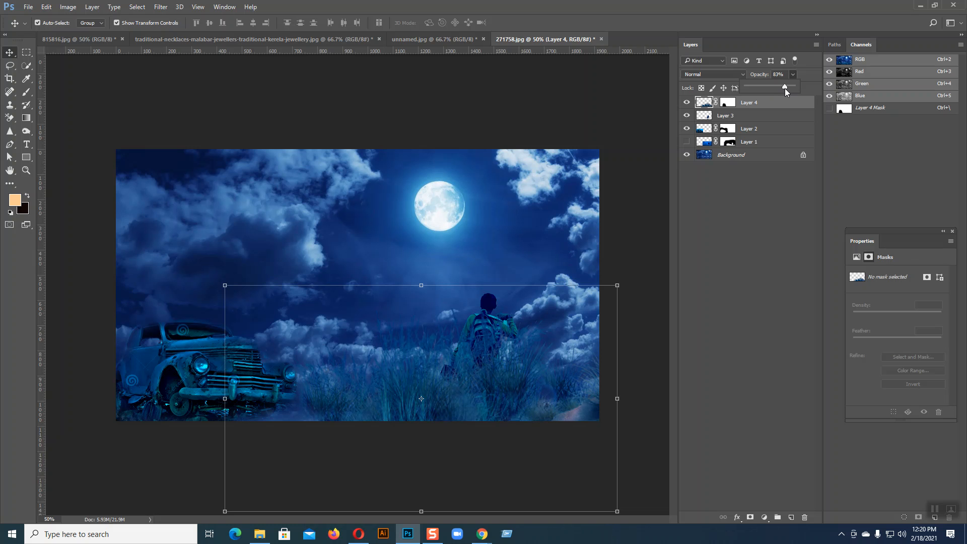
pyautogui.click(711, 267)
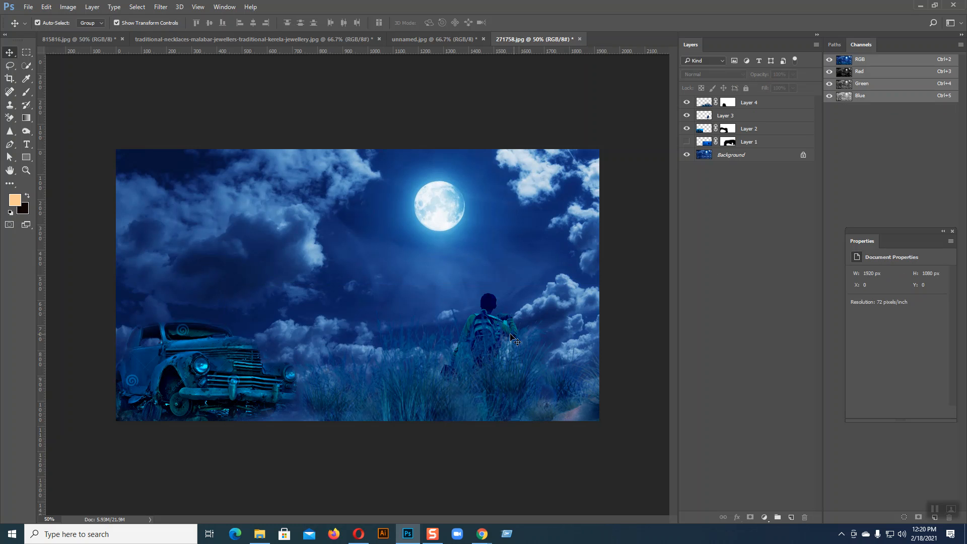
pyautogui.click(497, 320)
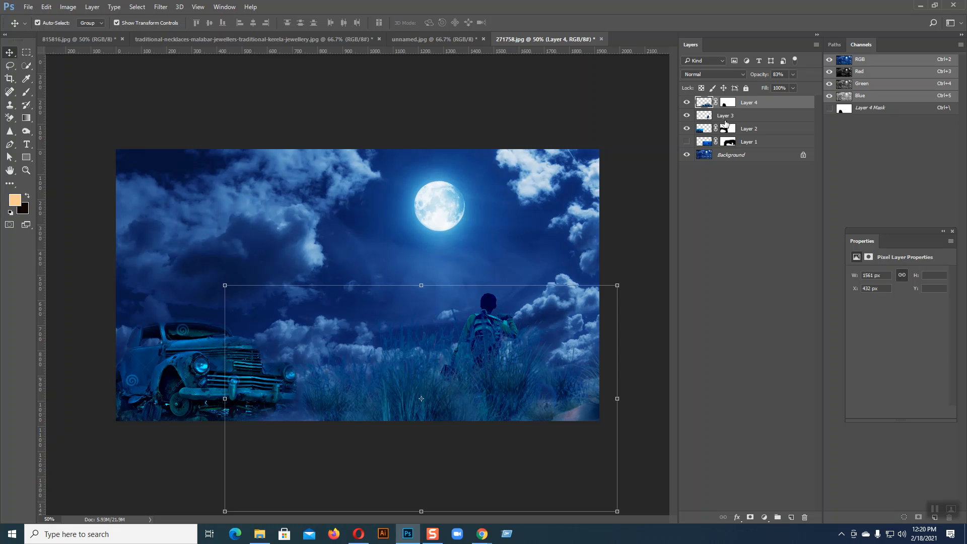
pyautogui.click(719, 116)
pyautogui.moveTo(719, 117); pyautogui.dragTo(720, 99)
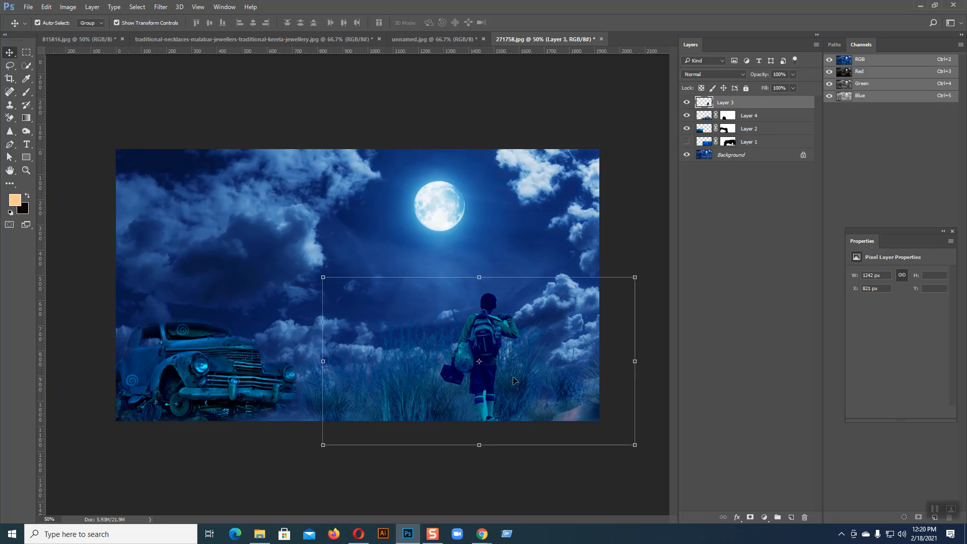
# Duplicate the grass on Layer 4 beneath the boy's layer and delete the layer mask from the copy.
pyautogui.click(702, 381)
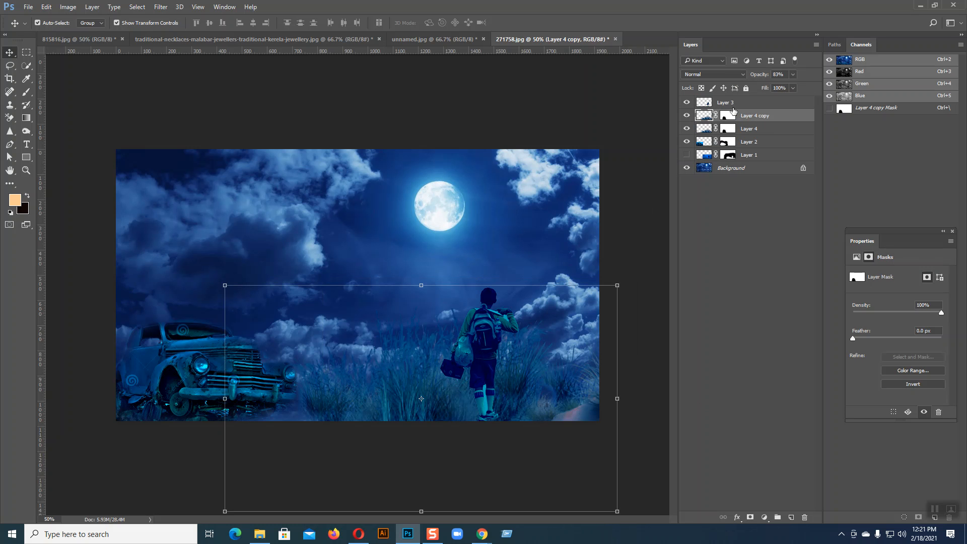
pyautogui.click(729, 117)
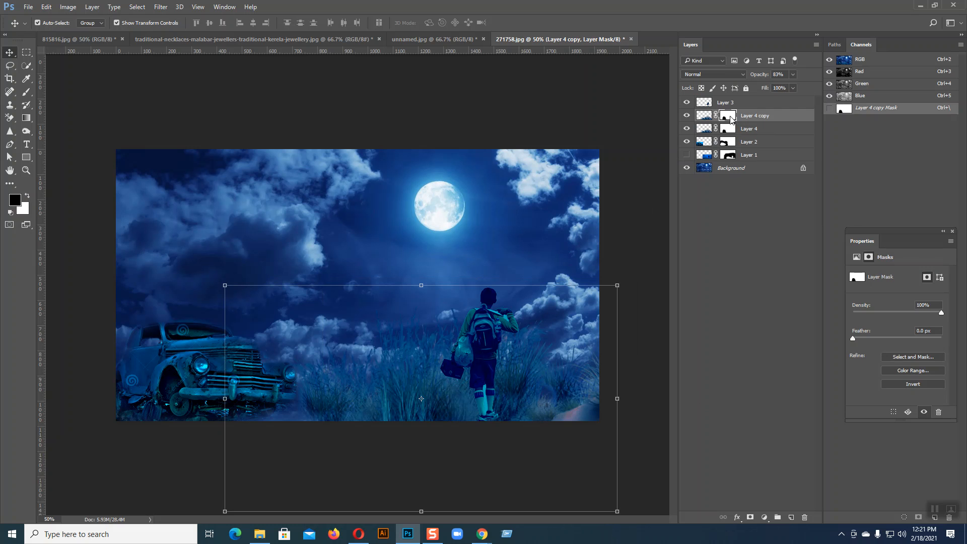
pyautogui.rightClick(731, 119)
pyautogui.click(754, 140)
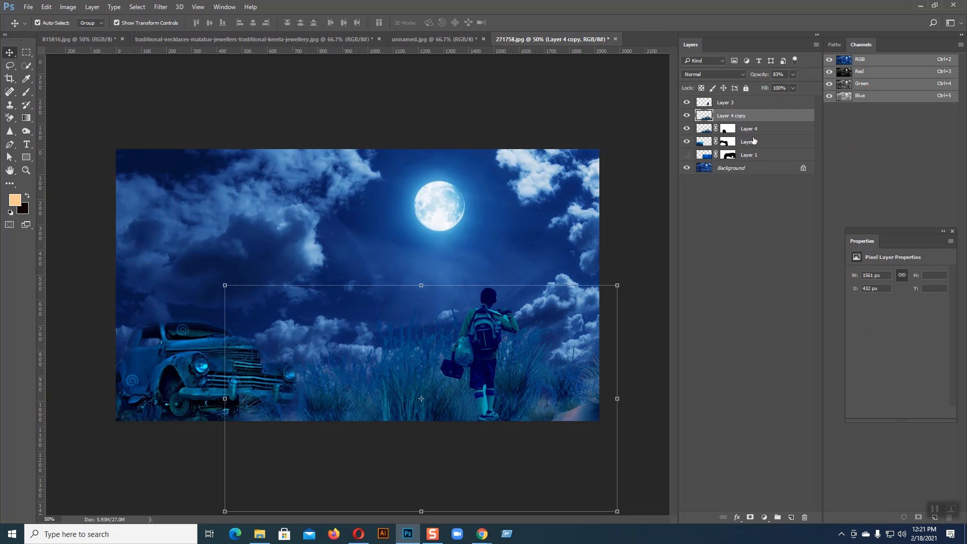
pyautogui.click(688, 116)
pyautogui.click(687, 115)
pyautogui.click(70, 7)
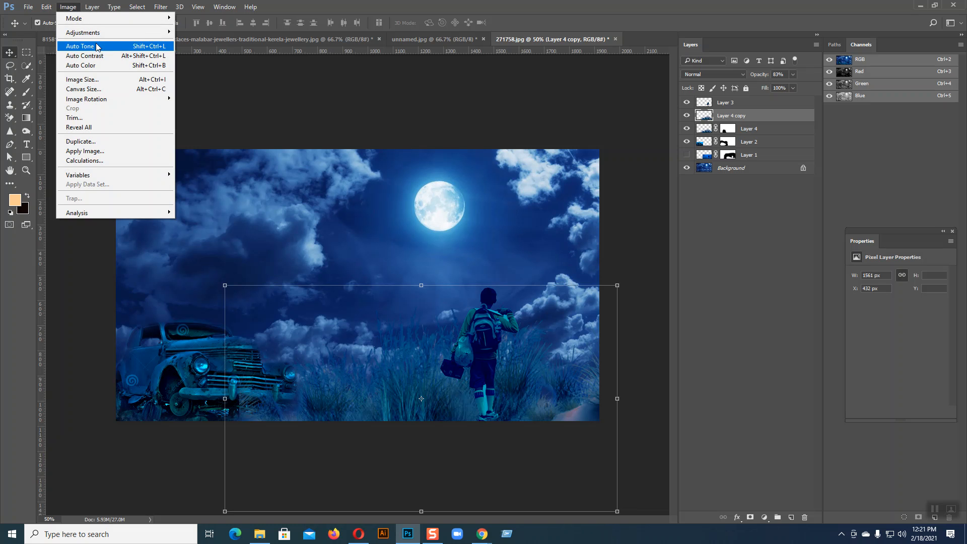
pyautogui.moveTo(109, 34)
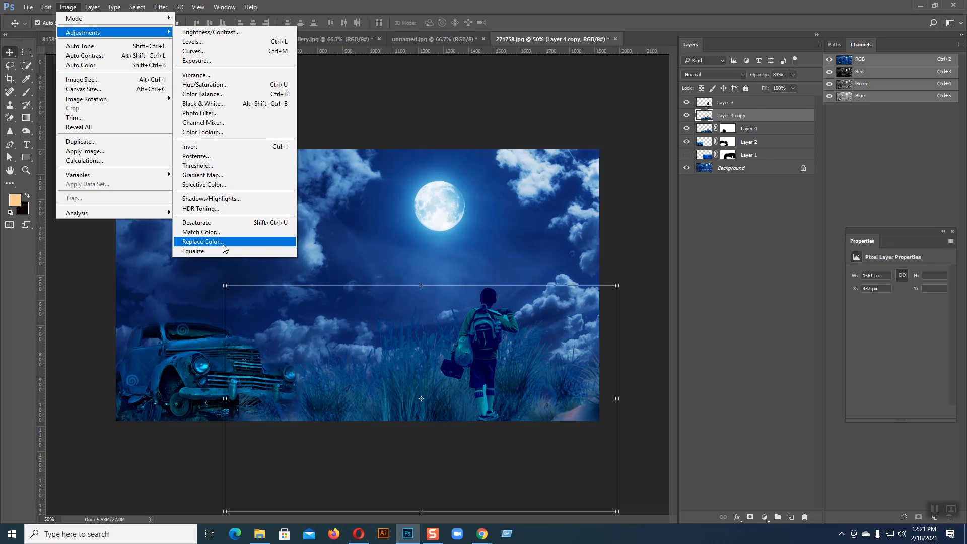
pyautogui.click(223, 248)
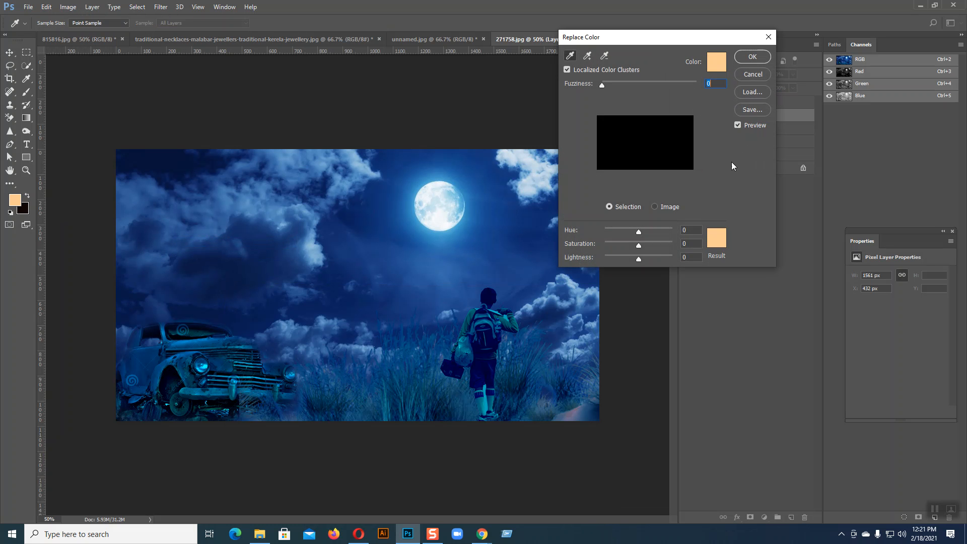
pyautogui.click(750, 74)
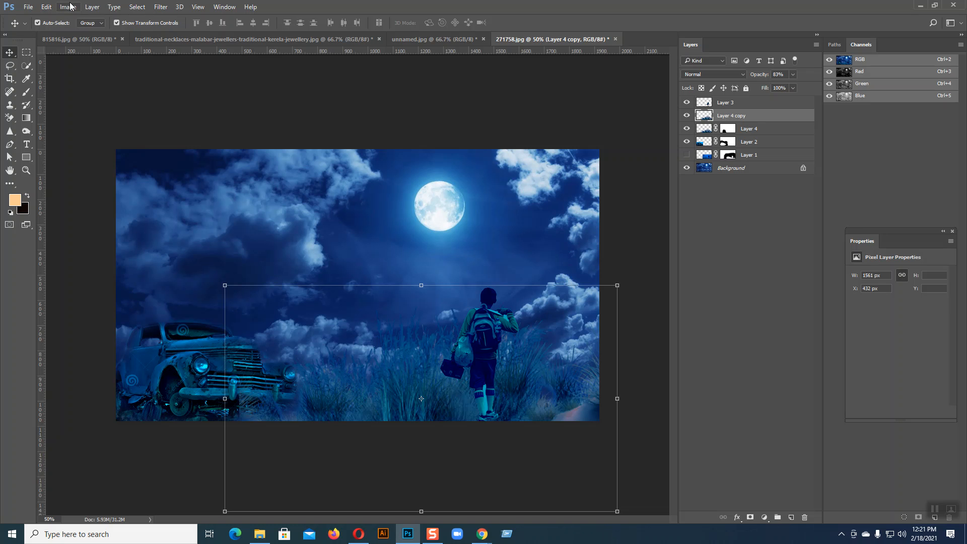
# Start Match Color on the grass in Layer 4 copy and set 271758.jpg as the source image.
pyautogui.click(68, 7)
pyautogui.moveTo(87, 33)
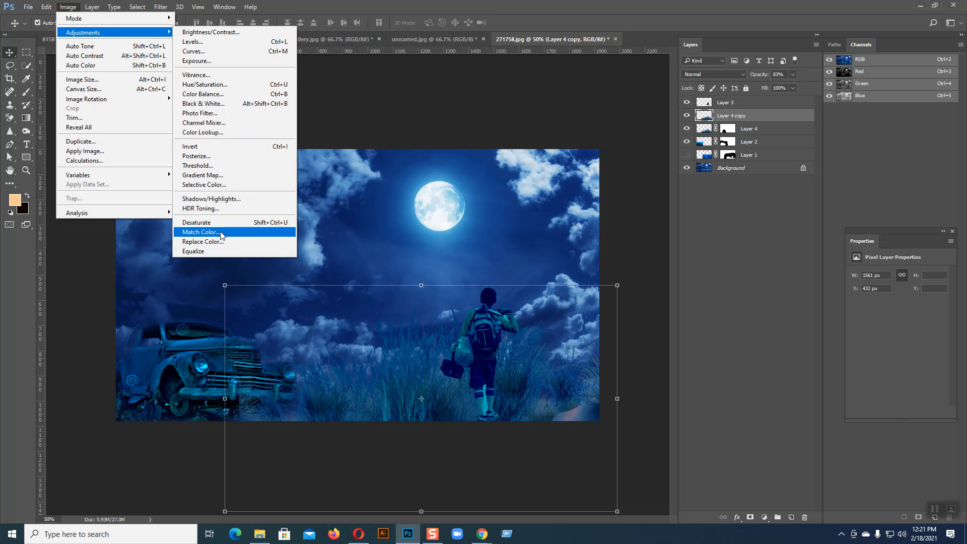
pyautogui.click(212, 231)
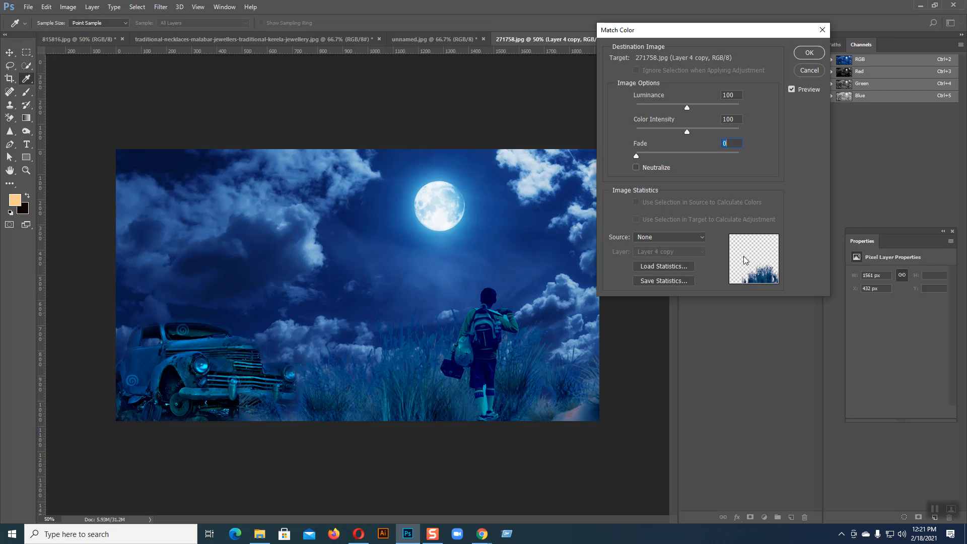
pyautogui.click(679, 237)
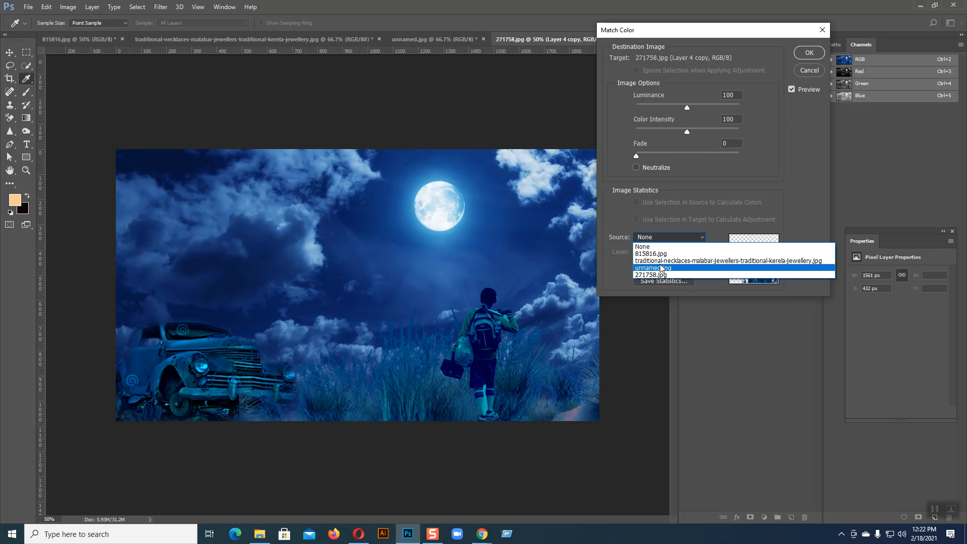
pyautogui.click(661, 274)
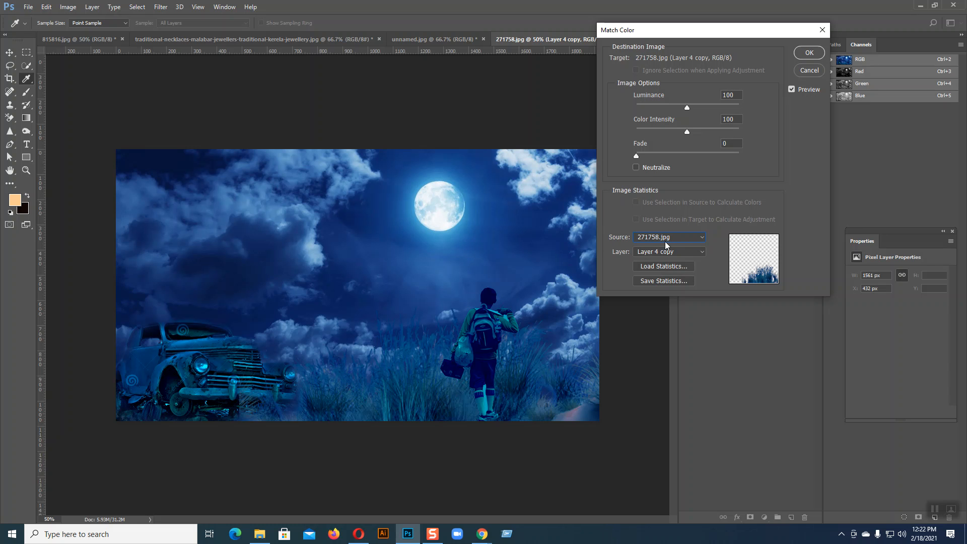
# Try matching the grass to the traditional-necklaces, 815816.jpg and unnamed.jpg images as alternative color sources.
pyautogui.click(668, 239)
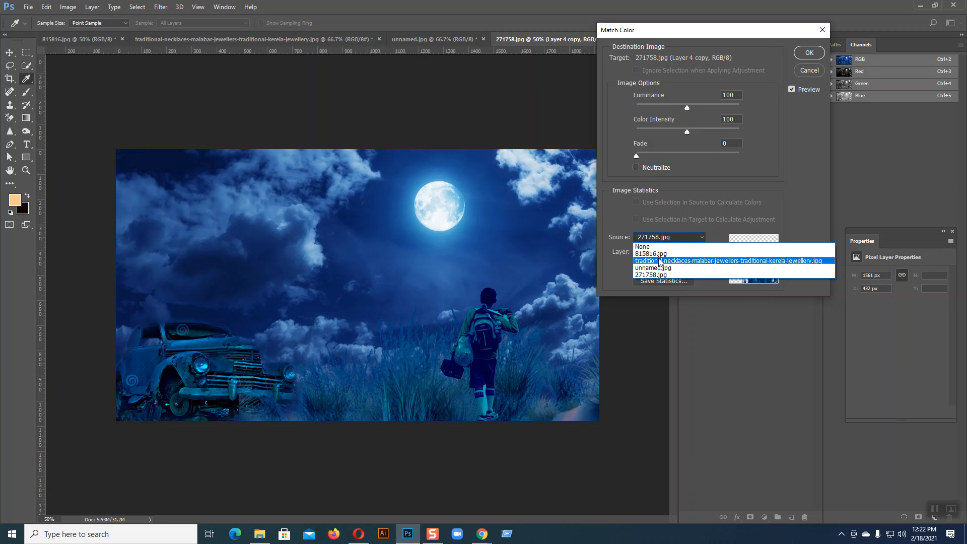
pyautogui.click(660, 263)
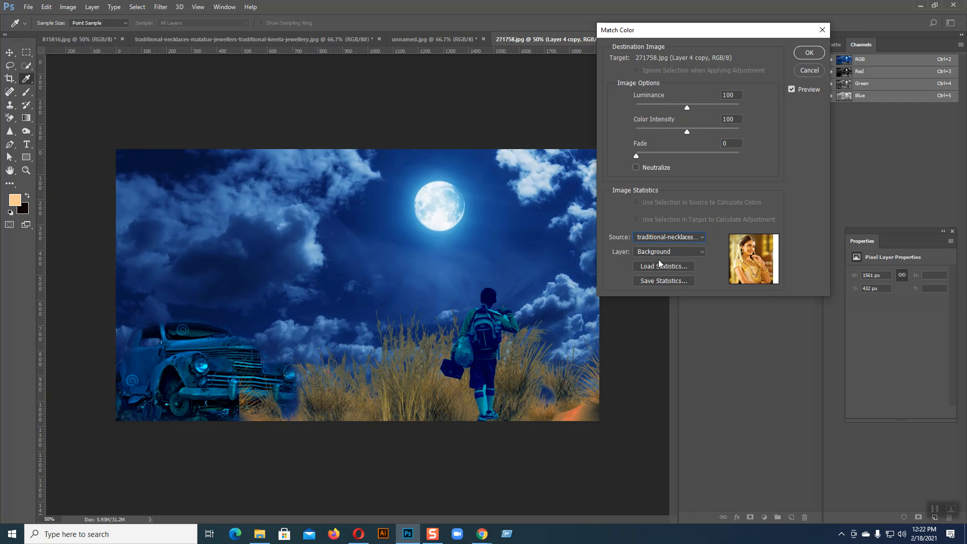
pyautogui.click(669, 237)
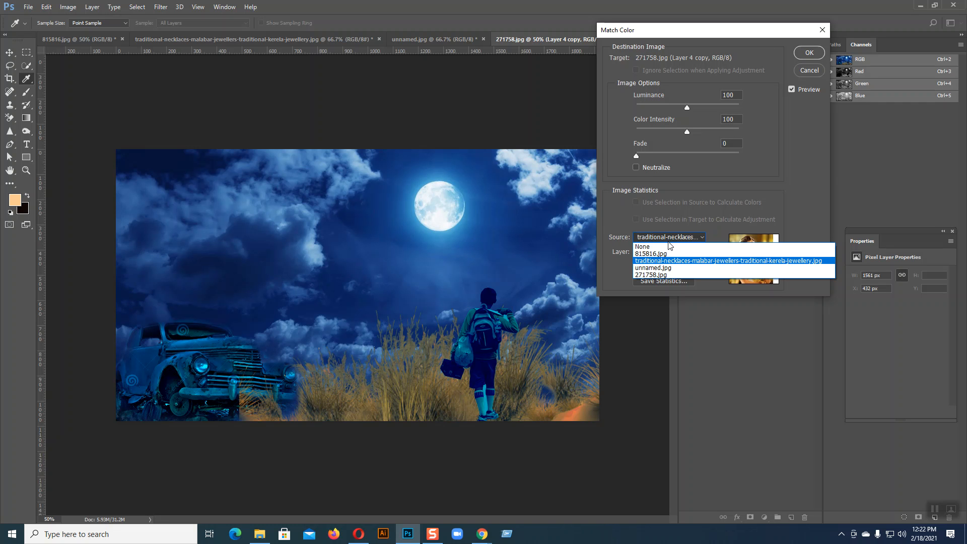
pyautogui.click(669, 253)
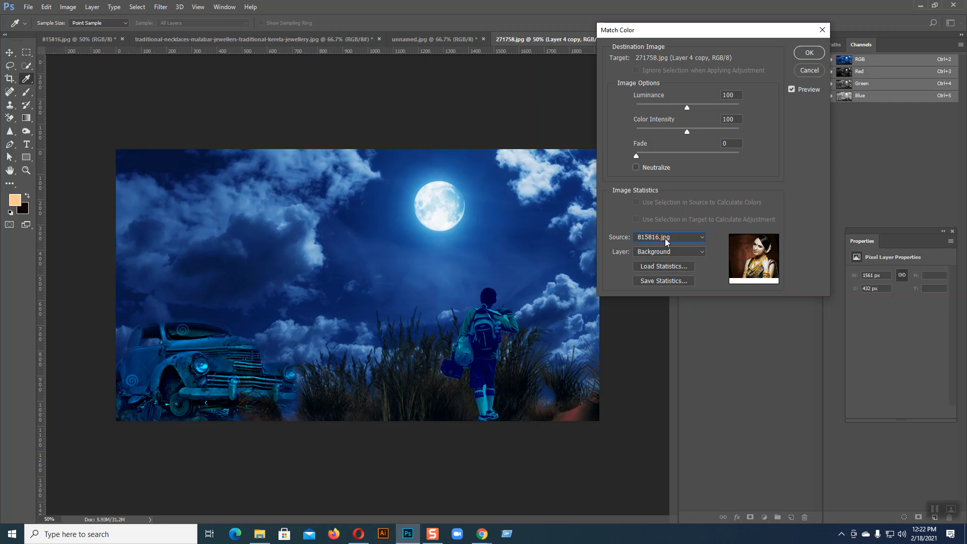
pyautogui.click(664, 238)
pyautogui.click(668, 268)
# Match the grass copy's color to the Background layer of 271758.jpg and apply the adjustment.
pyautogui.click(659, 238)
pyautogui.click(665, 274)
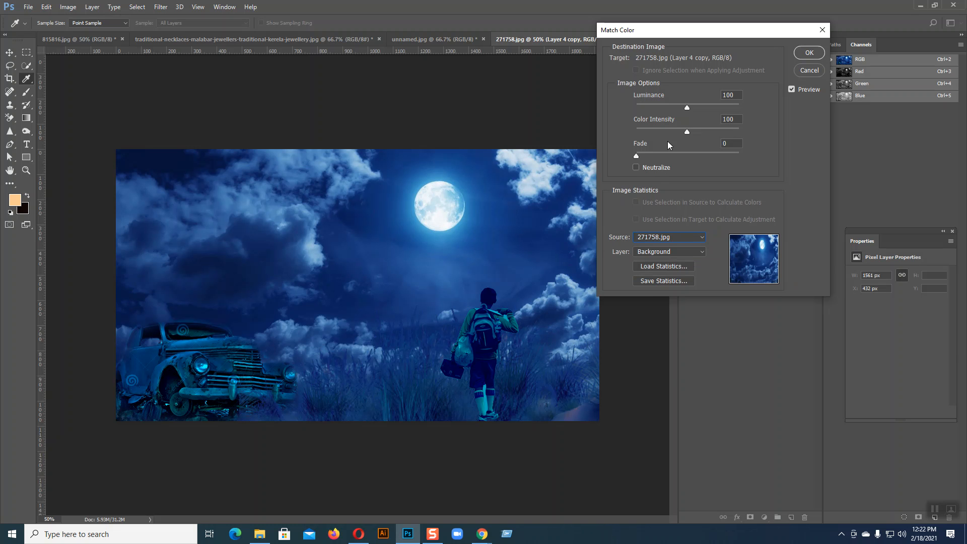
pyautogui.moveTo(670, 34); pyautogui.dragTo(795, 82)
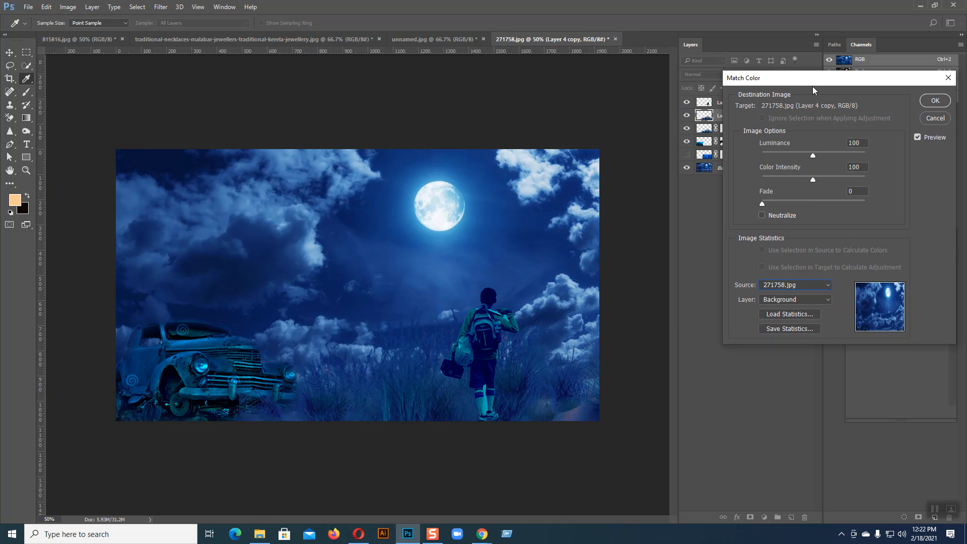
pyautogui.click(935, 100)
# Hide the original grass on Layer 4 and deselect all layers.
pyautogui.press('v')
pyautogui.click(687, 130)
pyautogui.click(697, 348)
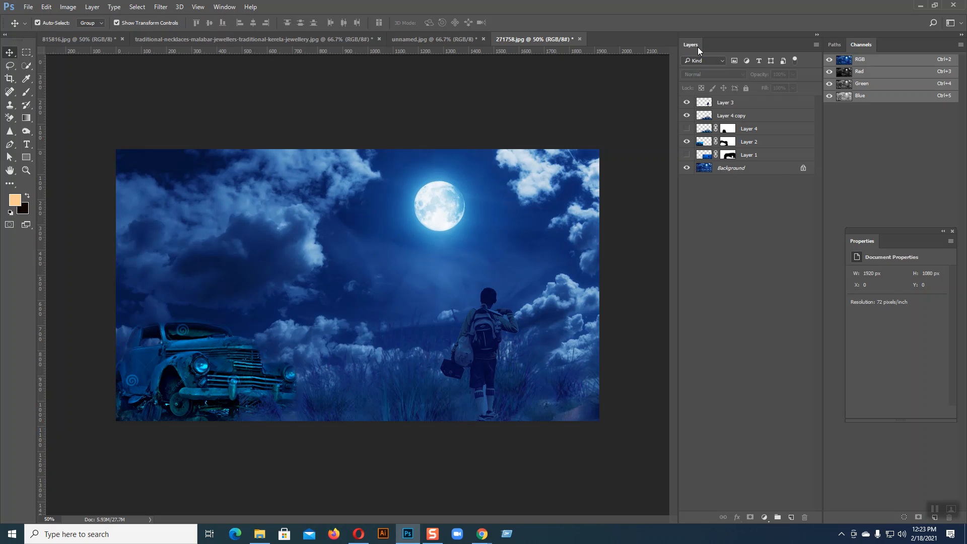
# Add a new empty layer at the top of the stack and switch to the Brush tool.
pyautogui.moveTo(697, 47); pyautogui.dragTo(658, 47)
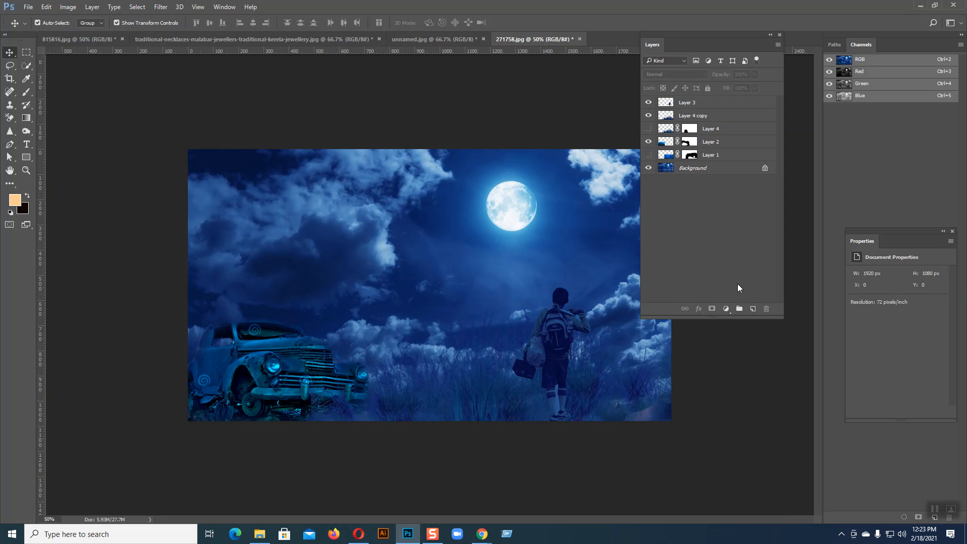
pyautogui.click(753, 308)
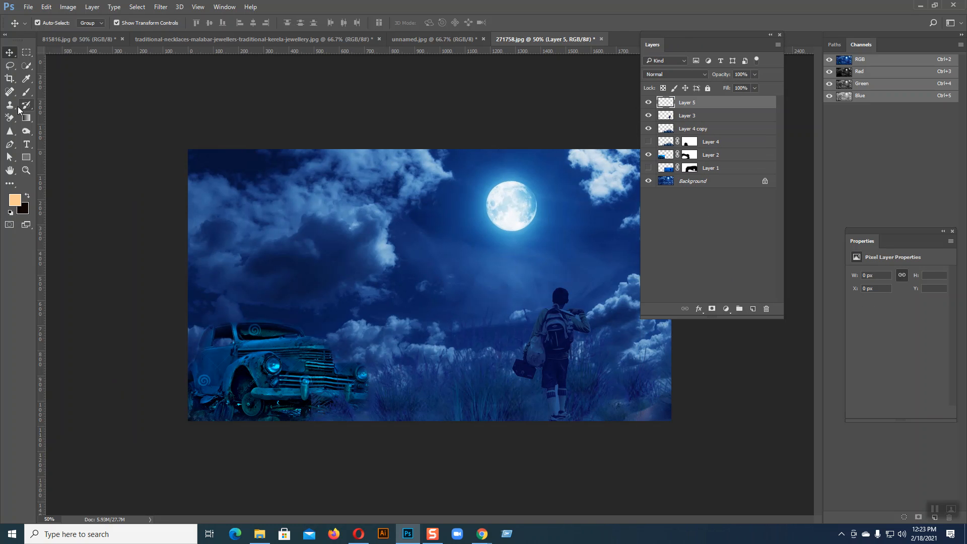
pyautogui.click(26, 91)
pyautogui.click(51, 95)
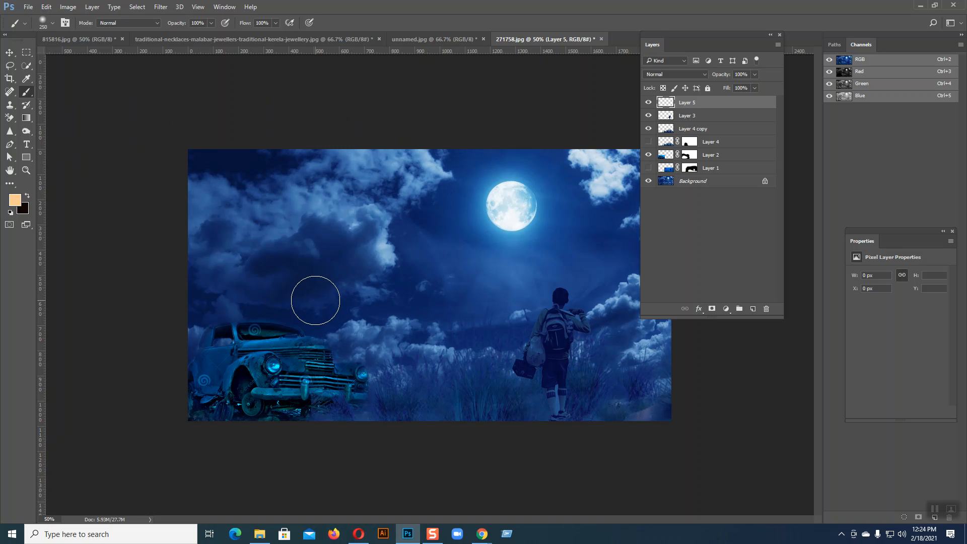
pyautogui.click(15, 200)
pyautogui.moveTo(609, 175); pyautogui.dragTo(562, 149)
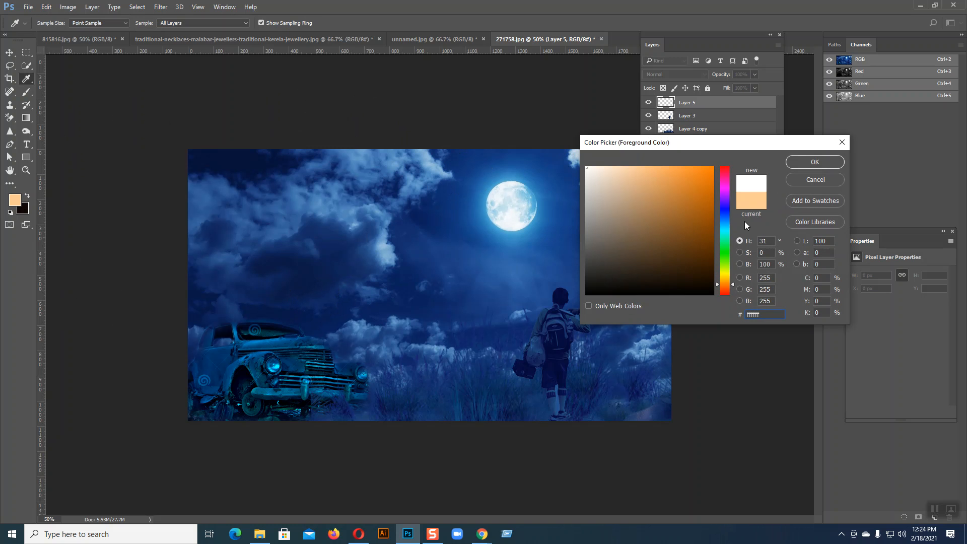
pyautogui.click(721, 229)
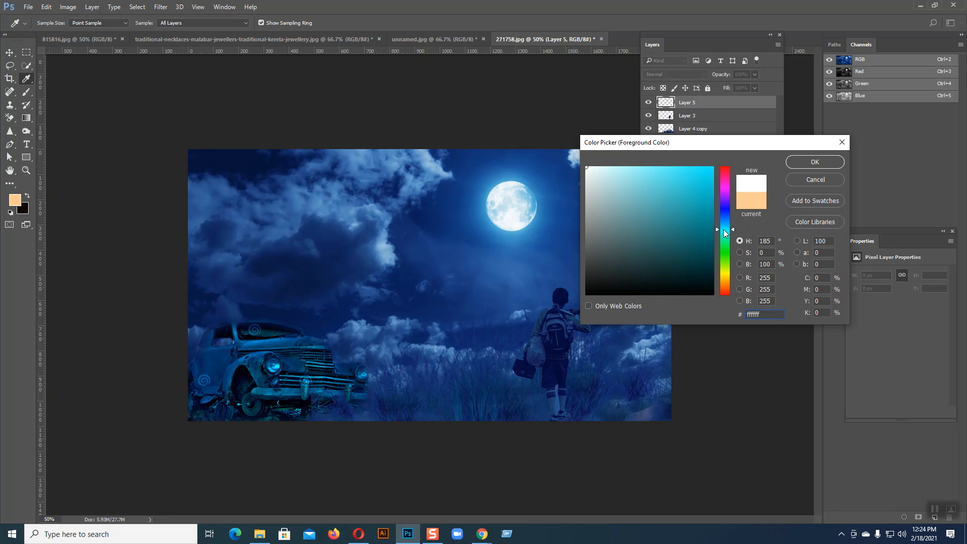
pyautogui.click(809, 178)
pyautogui.press('b')
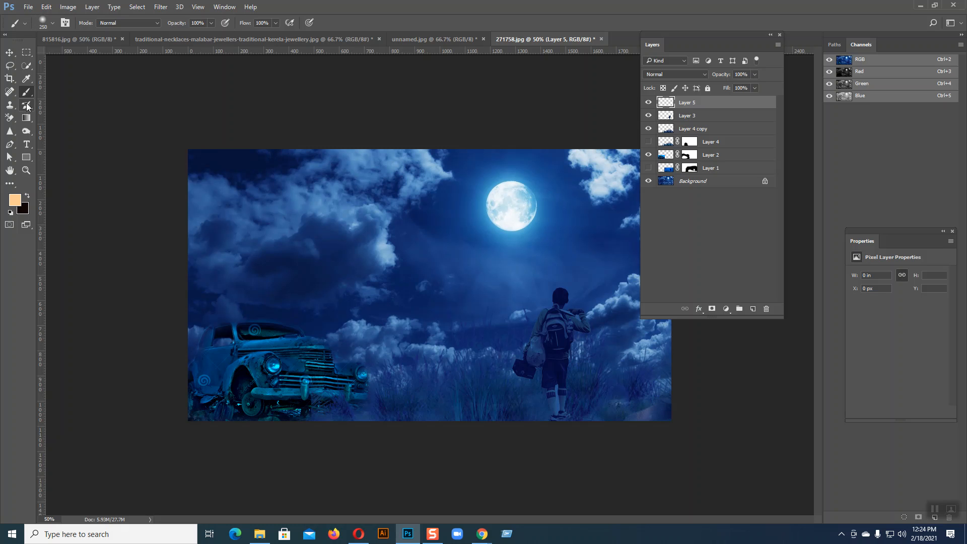
# Sample a light blue foreground color from the bright edge of the large cloud left of the moon.
pyautogui.click(26, 79)
pyautogui.click(389, 246)
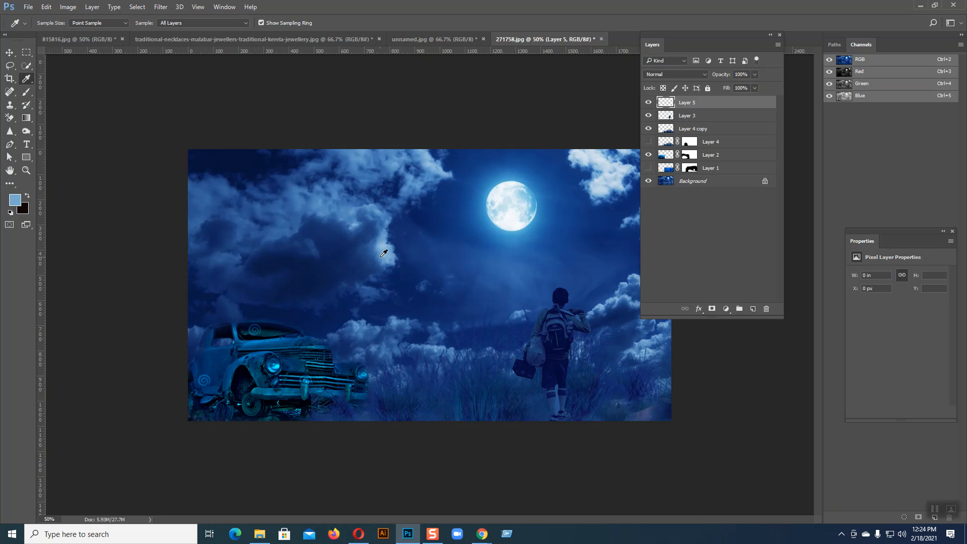
pyautogui.click(393, 253)
pyautogui.click(26, 91)
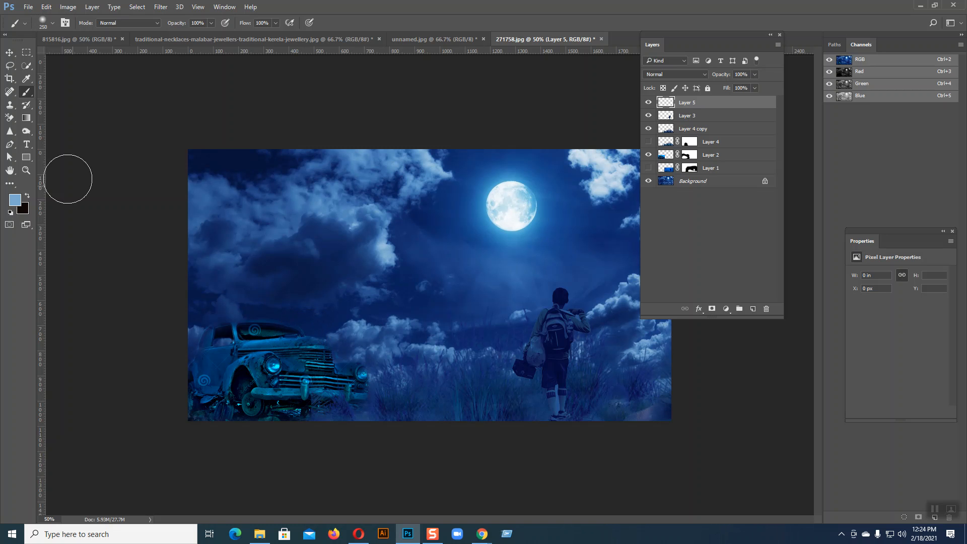
# Select the car's windshield, hood, grille and far headlight area with the Quick Selection tool.
pyautogui.click(26, 66)
pyautogui.moveTo(265, 327)
pyautogui.mouseDown()
pyautogui.moveTo(323, 359)
pyautogui.moveTo(295, 334)
pyautogui.moveTo(252, 338)
pyautogui.moveTo(257, 328)
pyautogui.moveTo(236, 328)
pyautogui.moveTo(304, 358)
pyautogui.mouseUp()
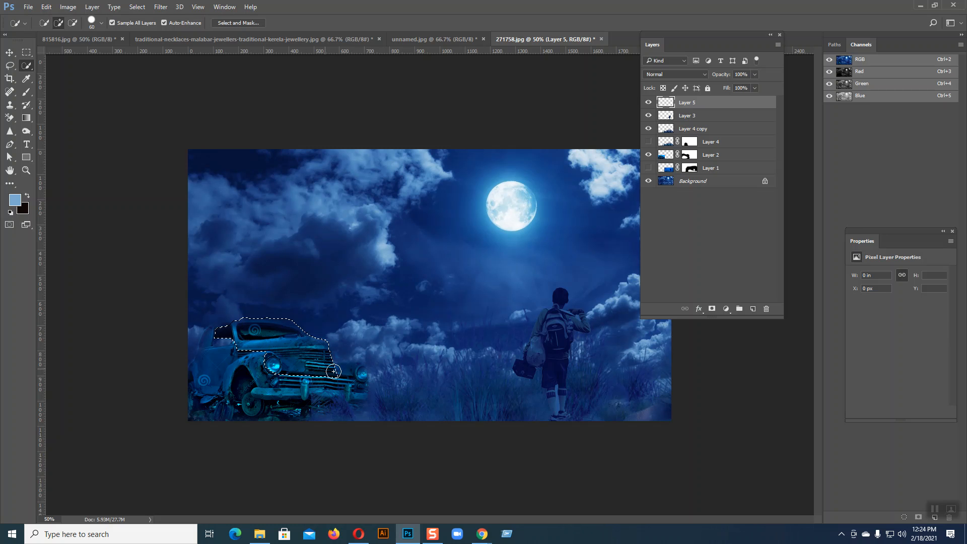
pyautogui.moveTo(355, 375); pyautogui.dragTo(354, 373)
pyautogui.press('alt')
# Paint soft light blue highlights inside the car selection with the brush at 46% opacity, and deselect.
pyautogui.click(26, 91)
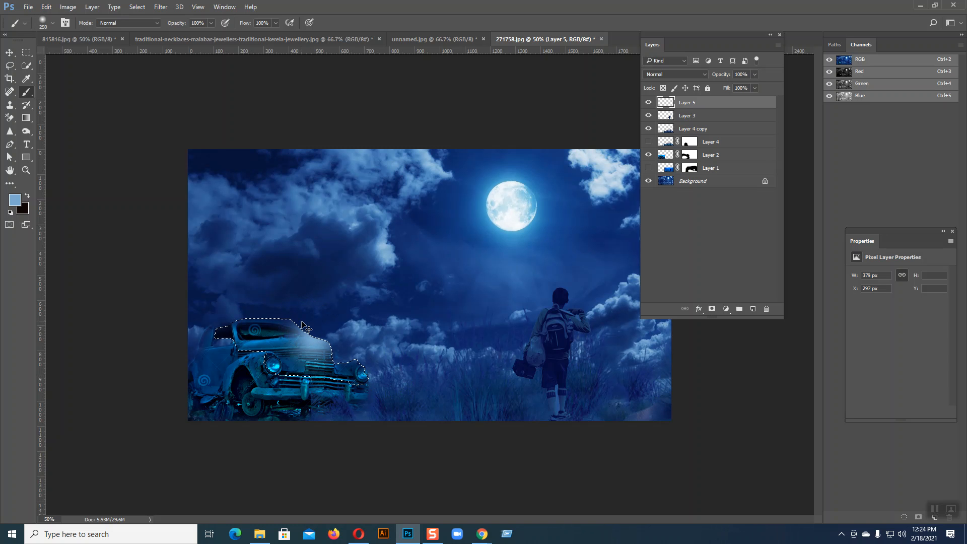
pyautogui.hotkey('ctrl', 'z')
pyautogui.click(210, 23)
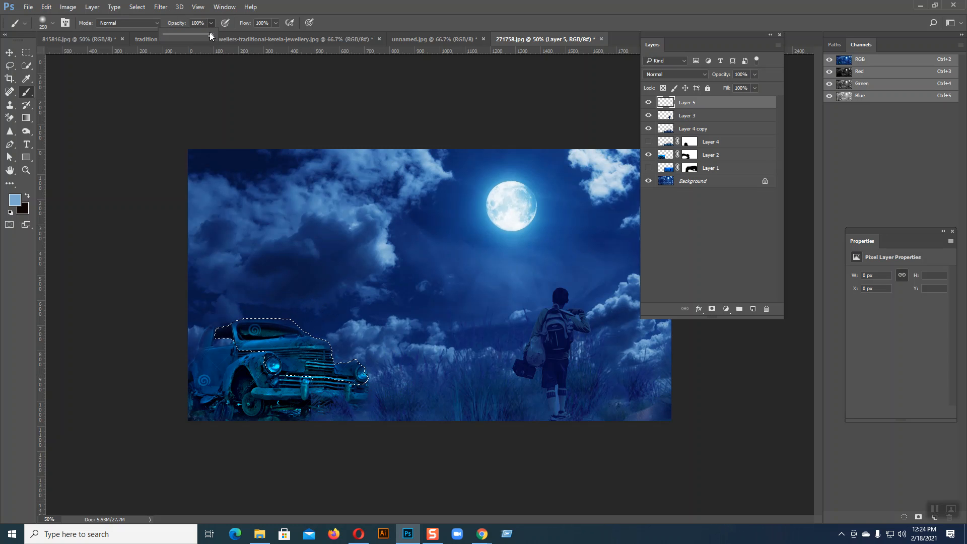
pyautogui.moveTo(187, 34); pyautogui.dragTo(186, 34)
pyautogui.click(214, 24)
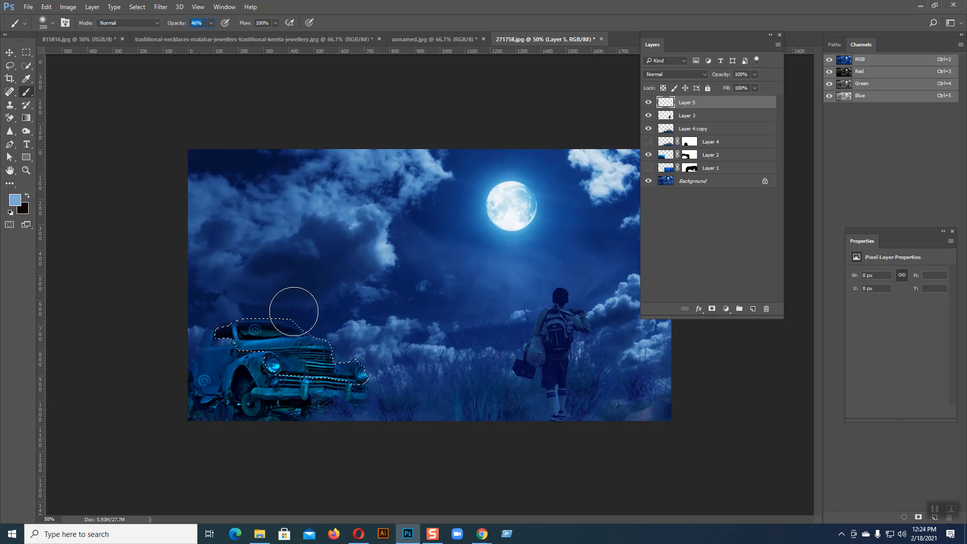
pyautogui.click(307, 328)
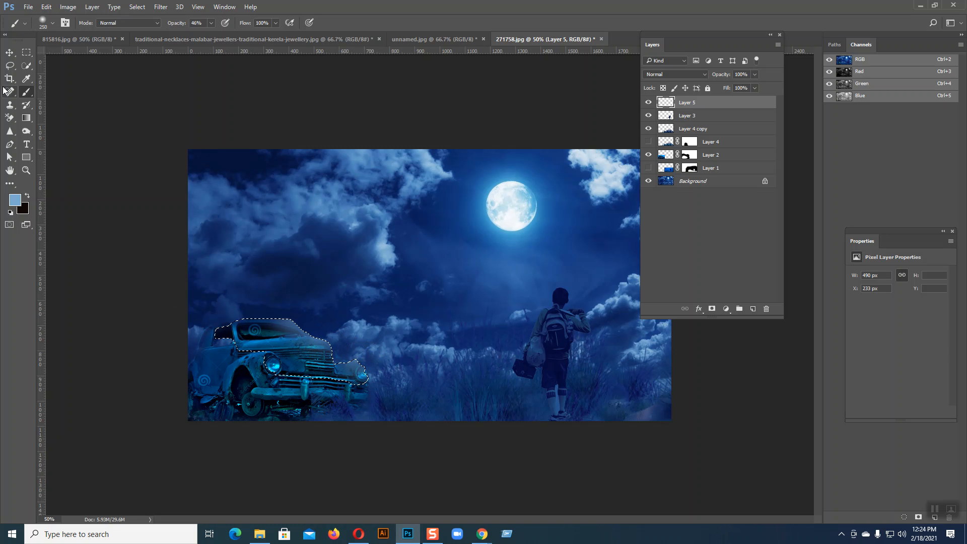
pyautogui.hotkey('ctrl', 'd')
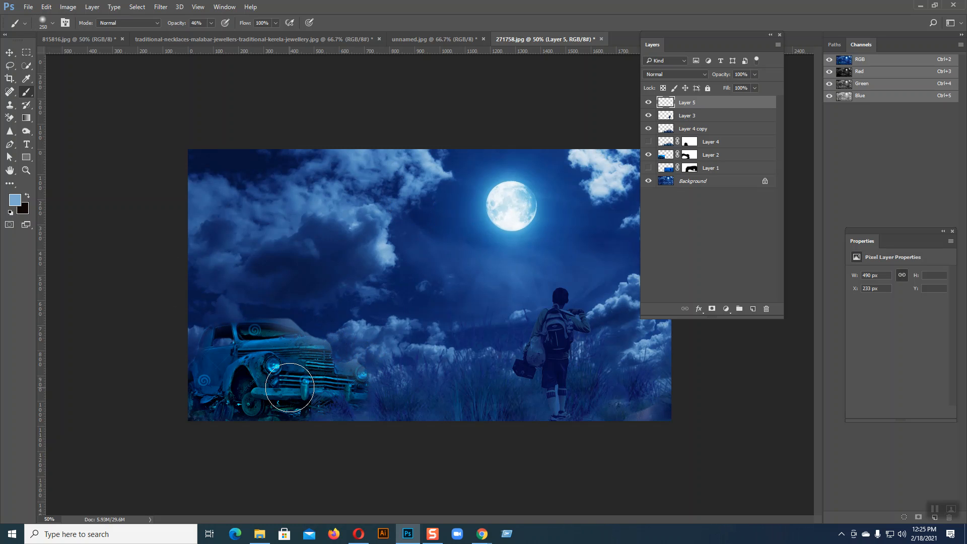
# Try soft light blue strokes over the car's hood and across the horizon toward the boy, undoing each one.
pyautogui.click(297, 345)
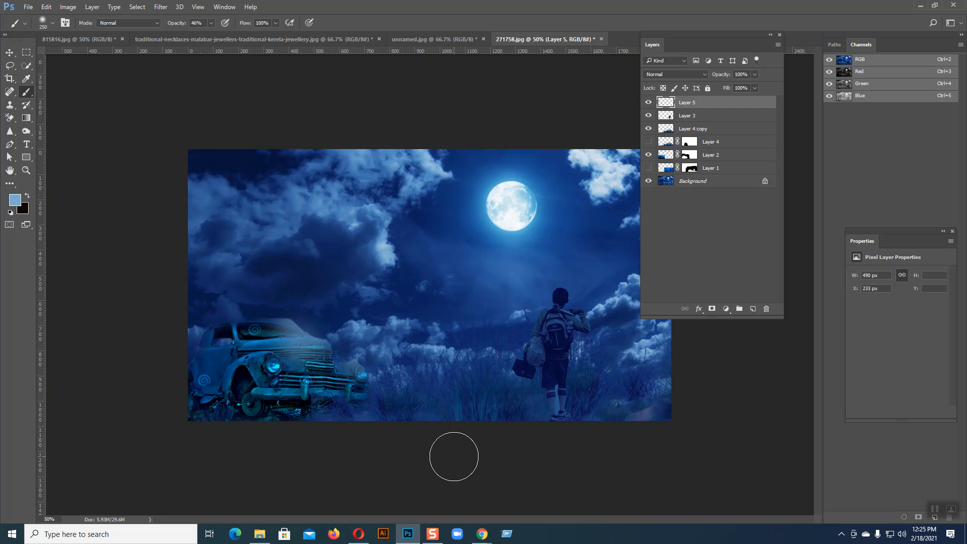
pyautogui.hotkey('ctrl', 'z')
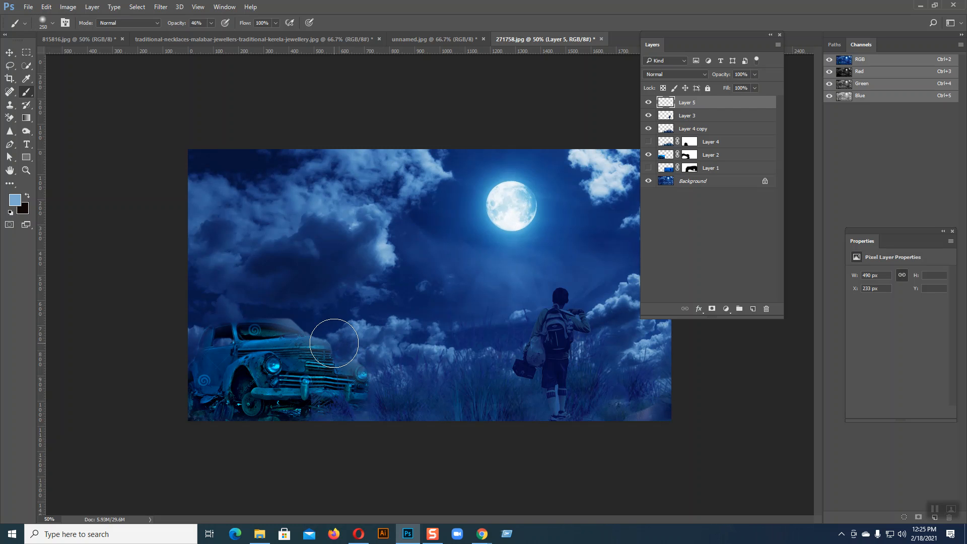
pyautogui.moveTo(334, 343); pyautogui.dragTo(514, 333)
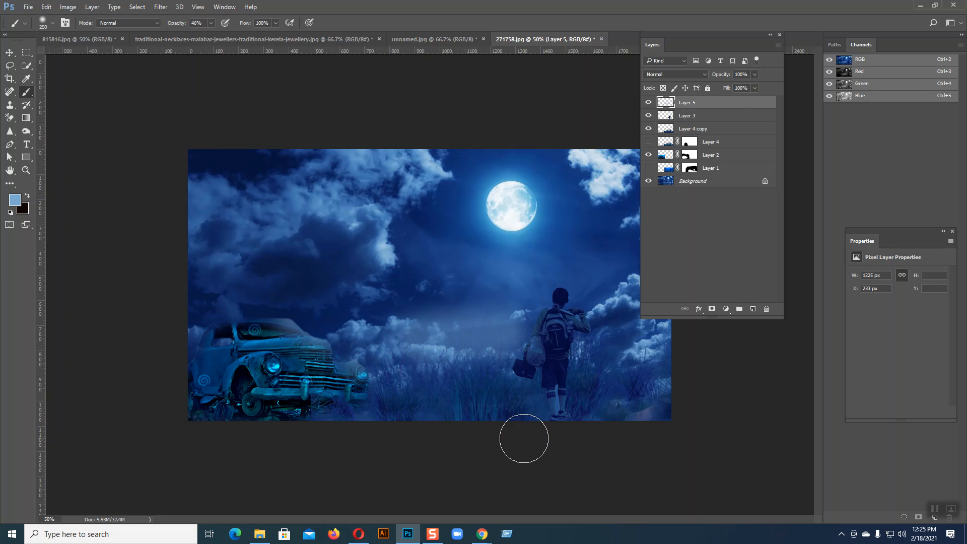
pyautogui.hotkey('ctrl', 'z')
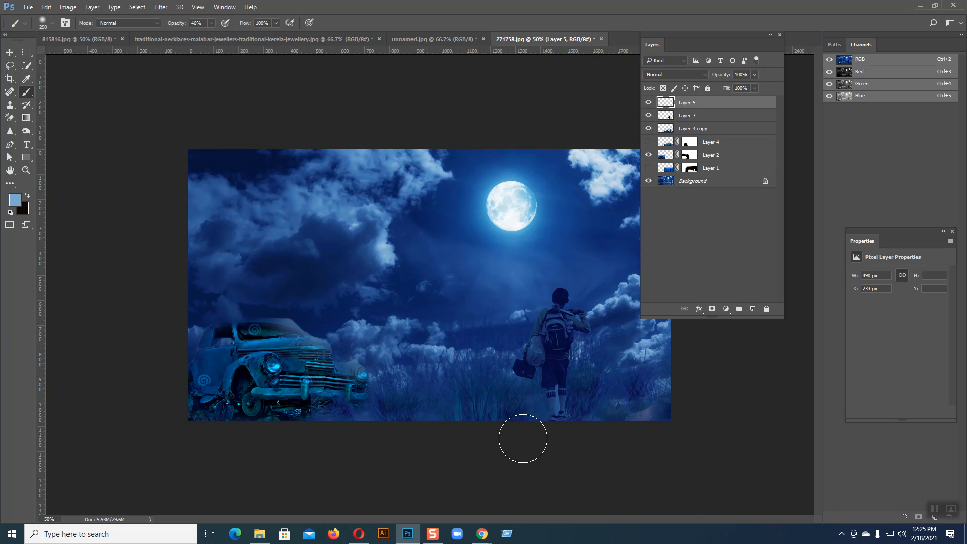
# Enlarge the brush to 500 px, try a broad light blue glow over the car, and undo it.
pyautogui.press(']')
pyautogui.press(']')
pyautogui.press(']')
pyautogui.press(']')
pyautogui.press(']')
pyautogui.press(']')
pyautogui.click(302, 343)
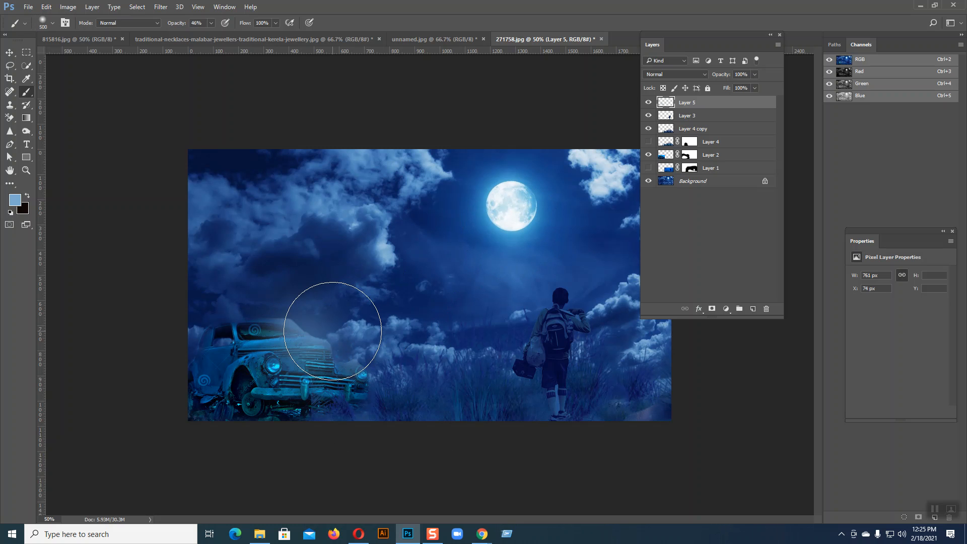
pyautogui.hotkey('ctrl', 'z')
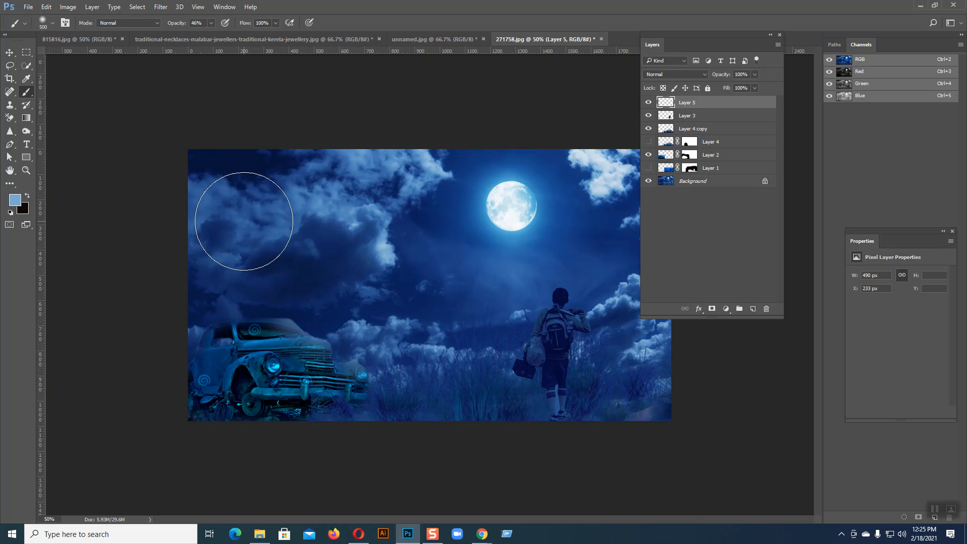
# Set the brush opacity to 100% and the foreground color to white (ffffff).
pyautogui.moveTo(210, 34); pyautogui.dragTo(259, 33)
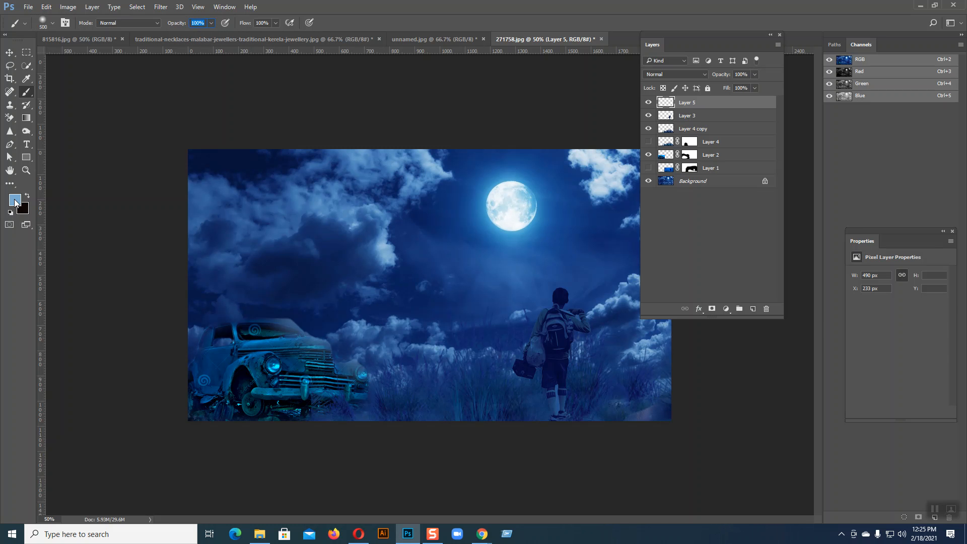
pyautogui.click(15, 200)
pyautogui.moveTo(605, 207); pyautogui.dragTo(584, 165)
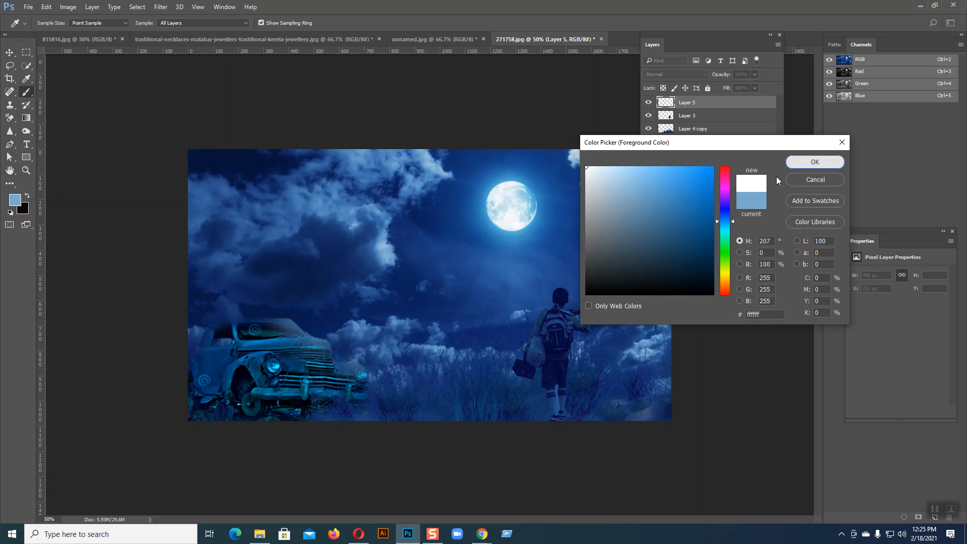
pyautogui.click(814, 161)
# Try a single white dab over the car's hood with the brush at 500 px and again at 100 px, undoing both.
pyautogui.press('b')
pyautogui.click(312, 335)
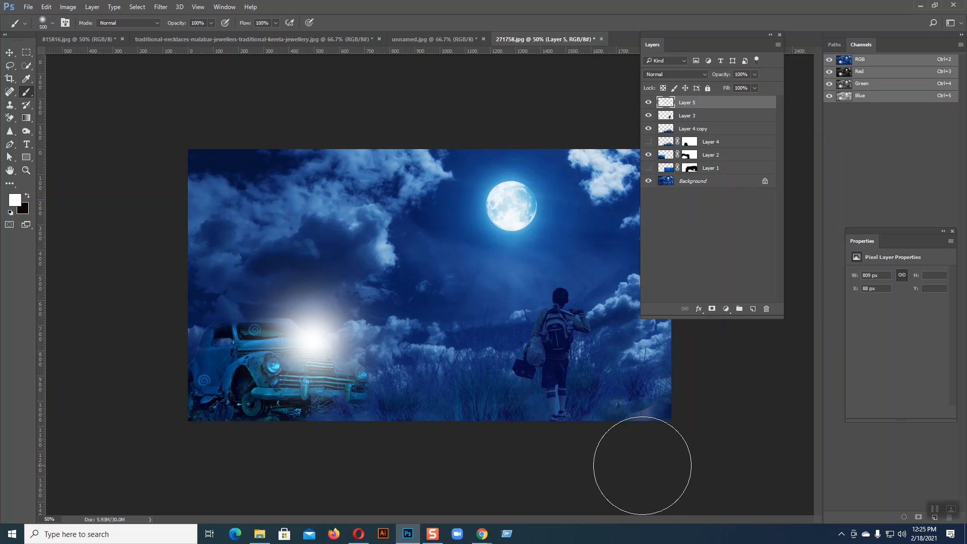
pyautogui.hotkey('ctrl', 'z')
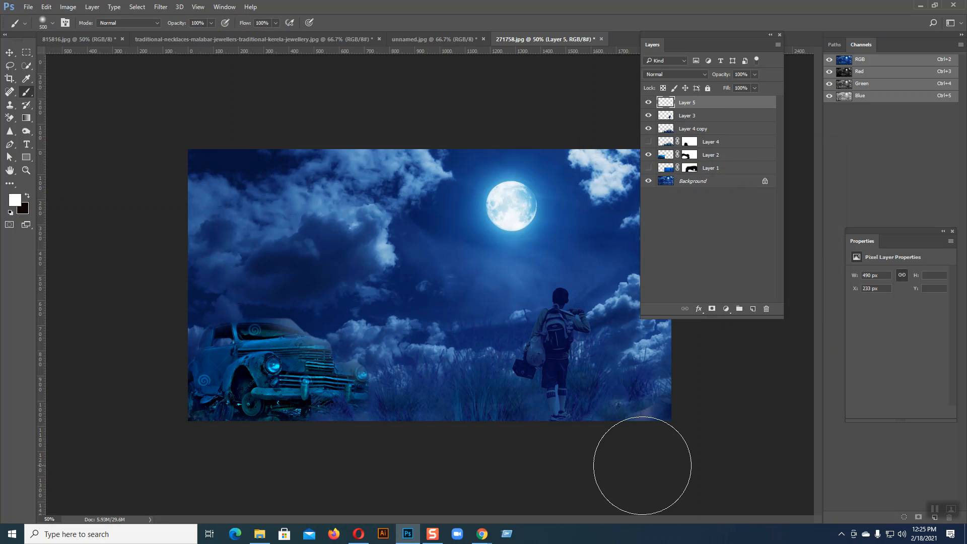
pyautogui.press('[')
pyautogui.press('[')
pyautogui.press('[')
pyautogui.press('[')
pyautogui.press('[')
pyautogui.press('[')
pyautogui.press('[')
pyautogui.press('[')
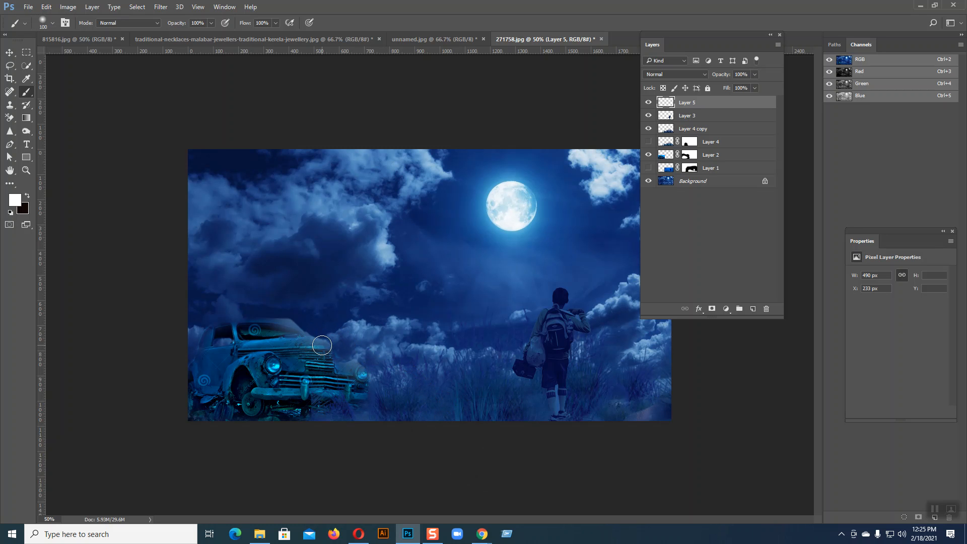
pyautogui.click(322, 345)
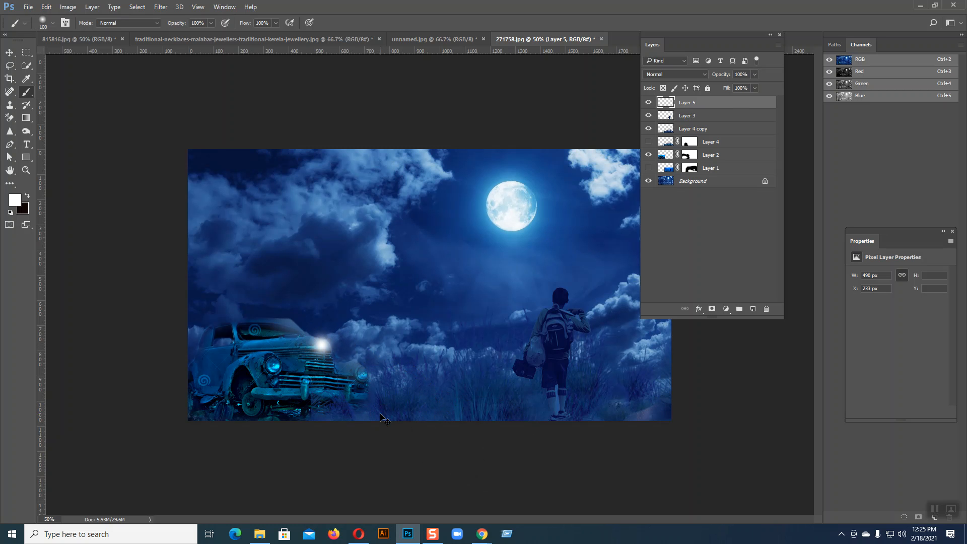
pyautogui.hotkey('ctrl', 'z')
# Lower the brush opacity to 19%, enlarge the brush to 175 px and paint a faint white glow above the car's windshield.
pyautogui.click(213, 23)
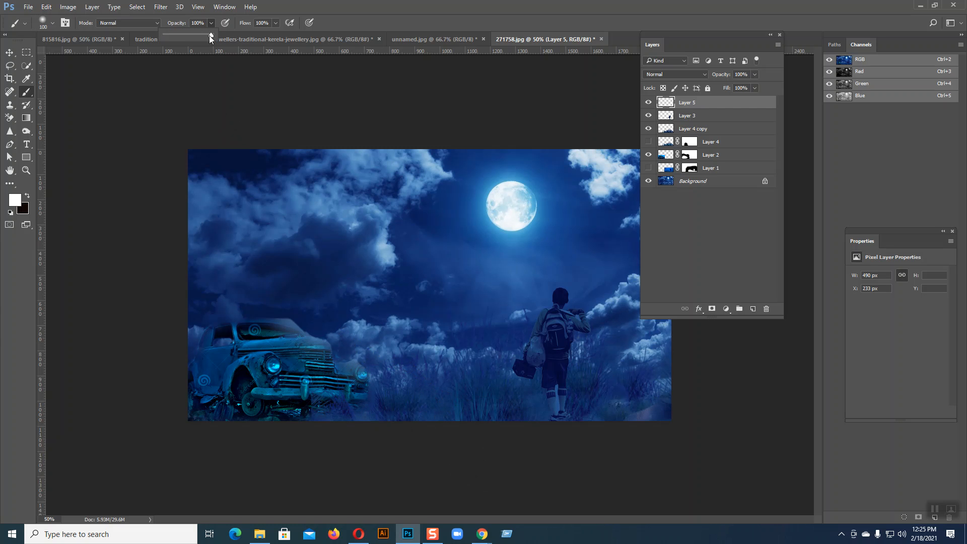
pyautogui.click(213, 22)
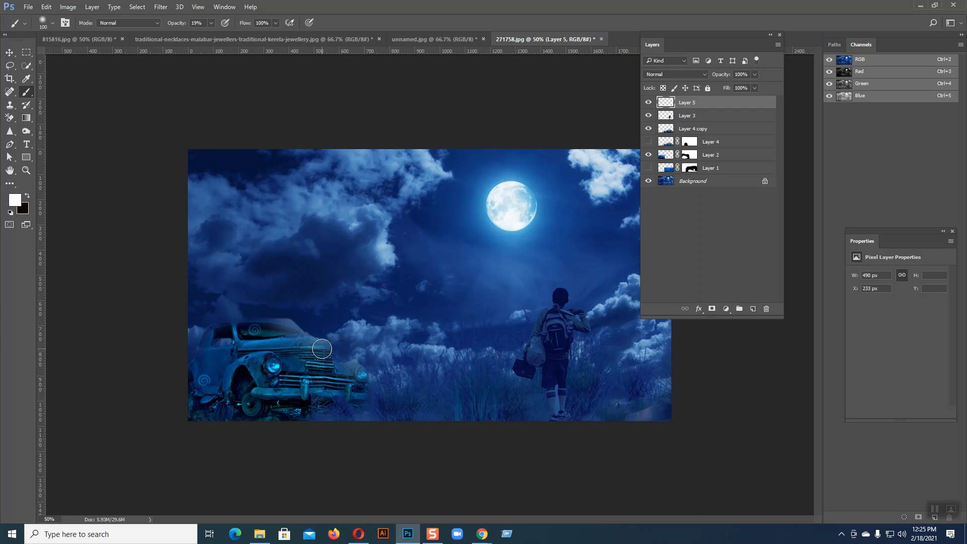
pyautogui.press(']')
pyautogui.press(']')
pyautogui.press(']')
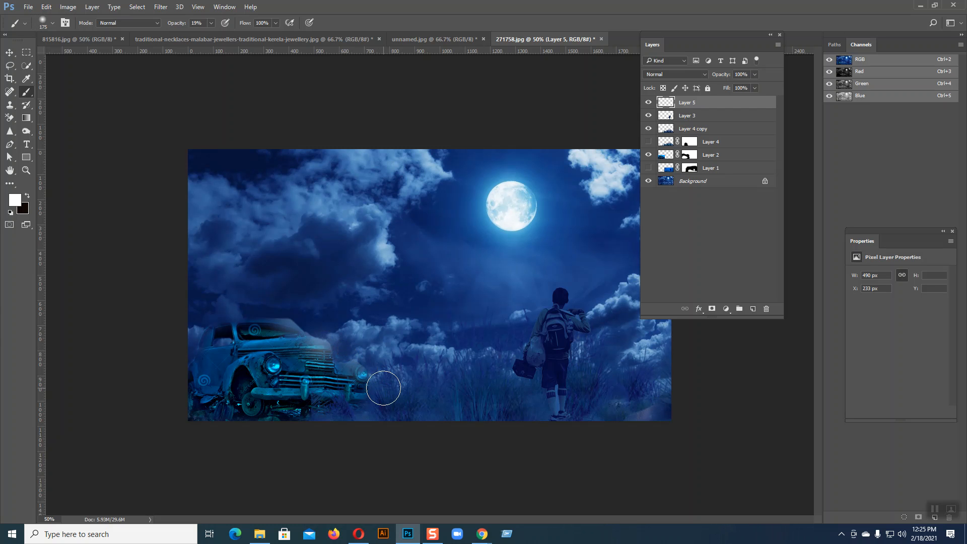
pyautogui.click(289, 324)
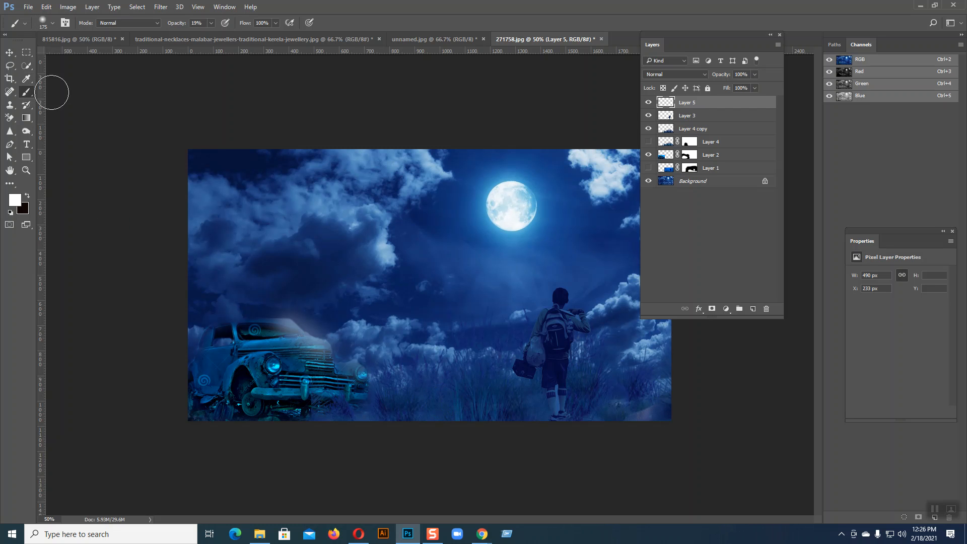
# Activate the Move tool, return to Photoshop from the browser and deselect the highlight layer.
pyautogui.click(9, 52)
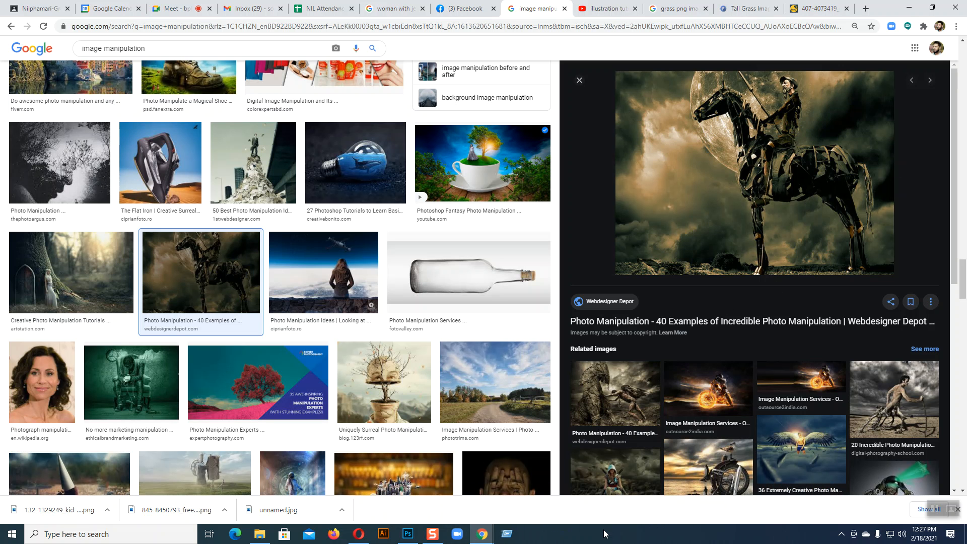
pyautogui.click(411, 535)
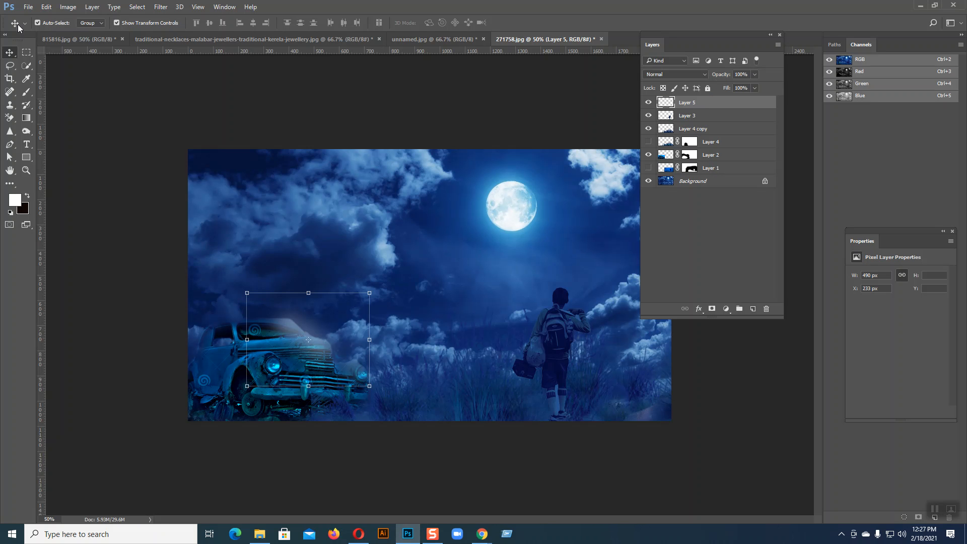
pyautogui.click(105, 116)
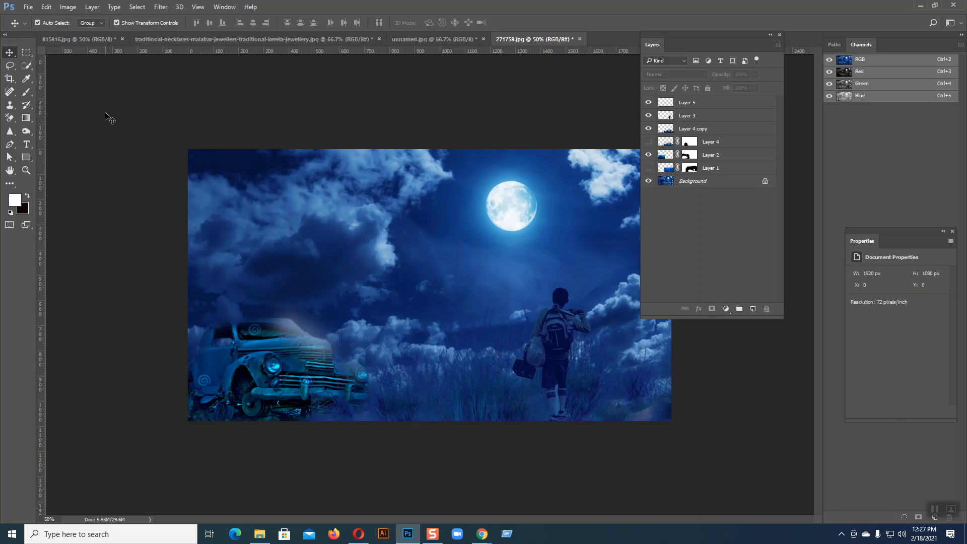
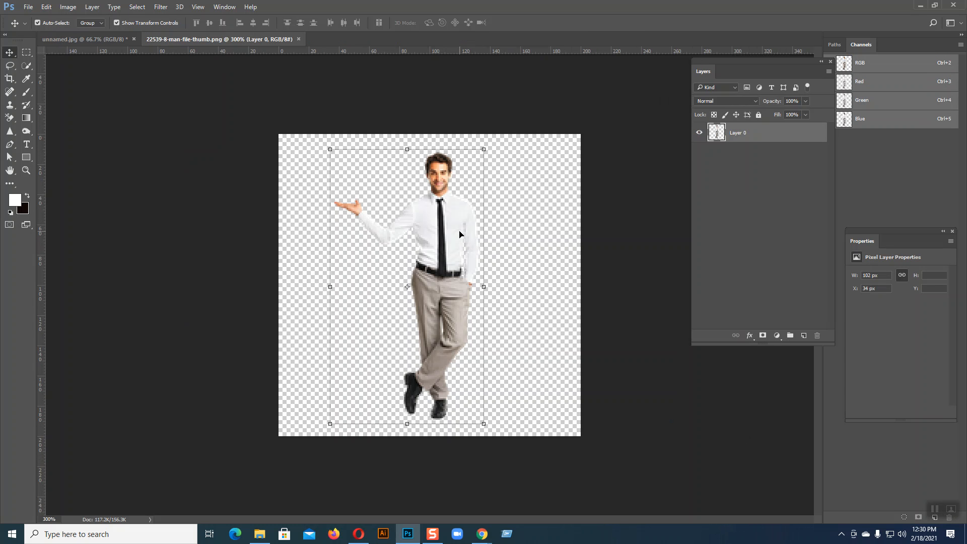
# Close the image of the man in the white shirt and reopen 22539-8-man-file-thumb from the Desktop.
pyautogui.click(299, 39)
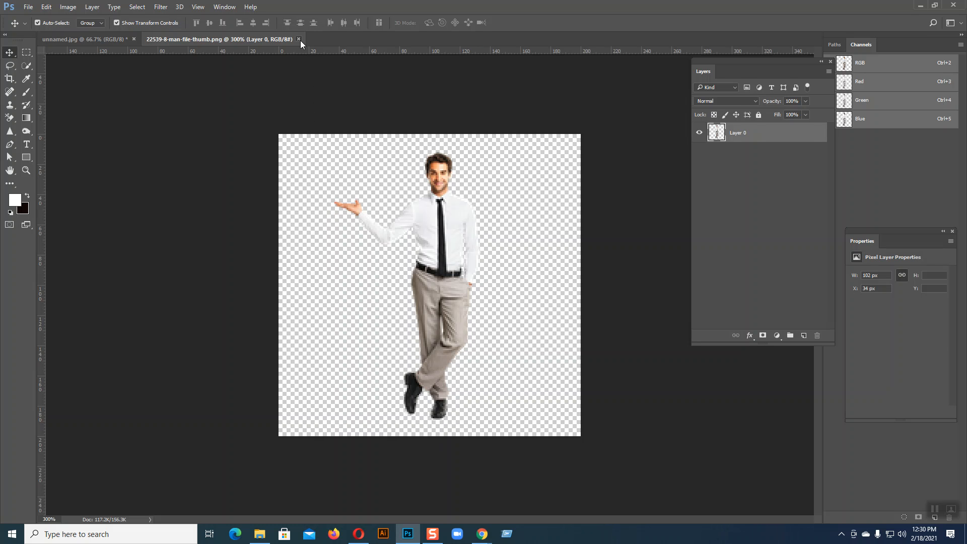
pyautogui.click(28, 7)
pyautogui.click(31, 29)
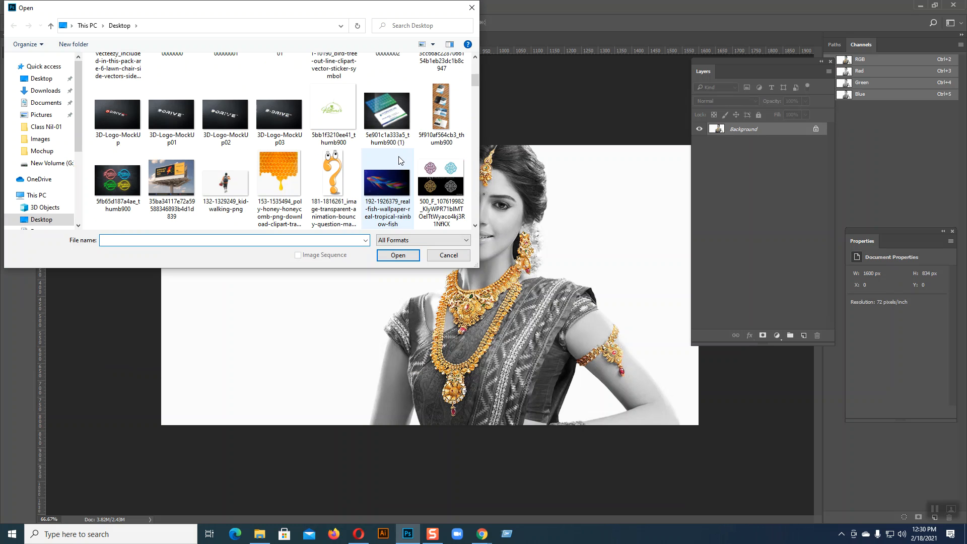
pyautogui.scroll(-5, 400, 160)
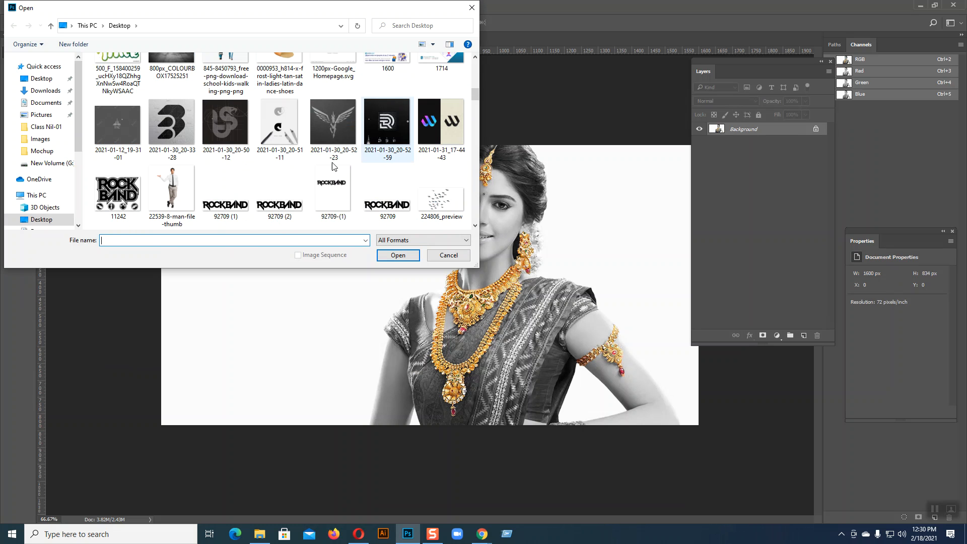
pyautogui.click(179, 191)
pyautogui.click(397, 255)
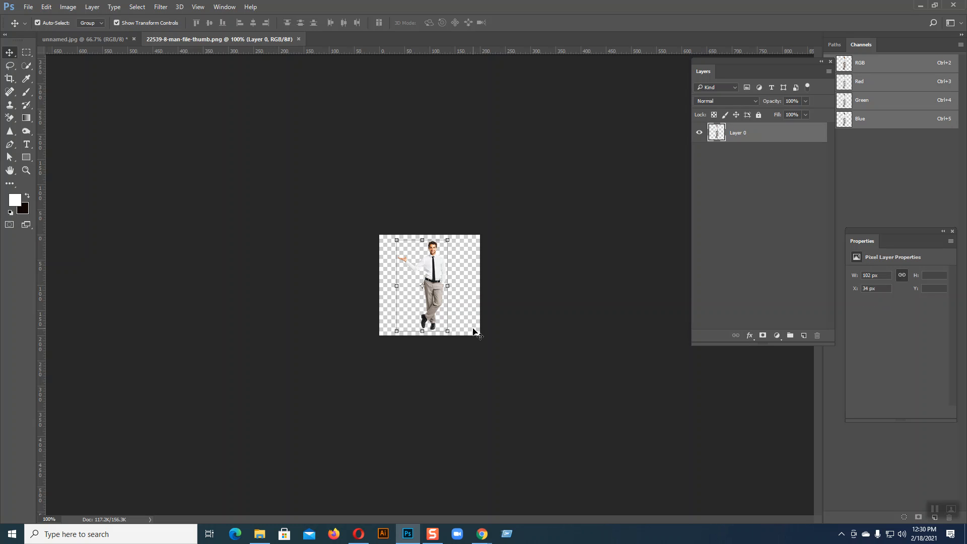
# Examine the pixel quality of the man's image at magnifications between 100% and 500%.
pyautogui.hotkey('ctrl', '+')
pyautogui.hotkey('ctrl', '+')
pyautogui.hotkey('ctrl', '+')
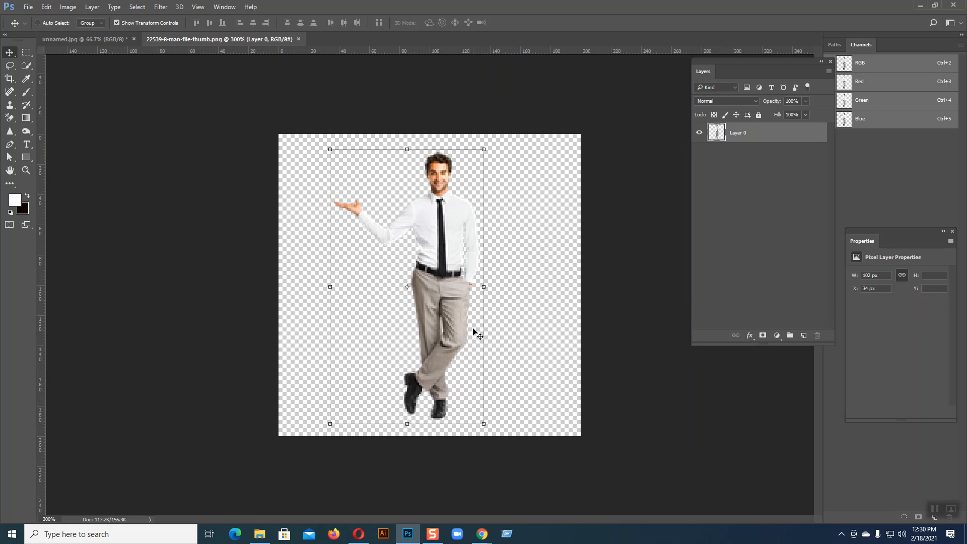
pyautogui.hotkey('ctrl', '+')
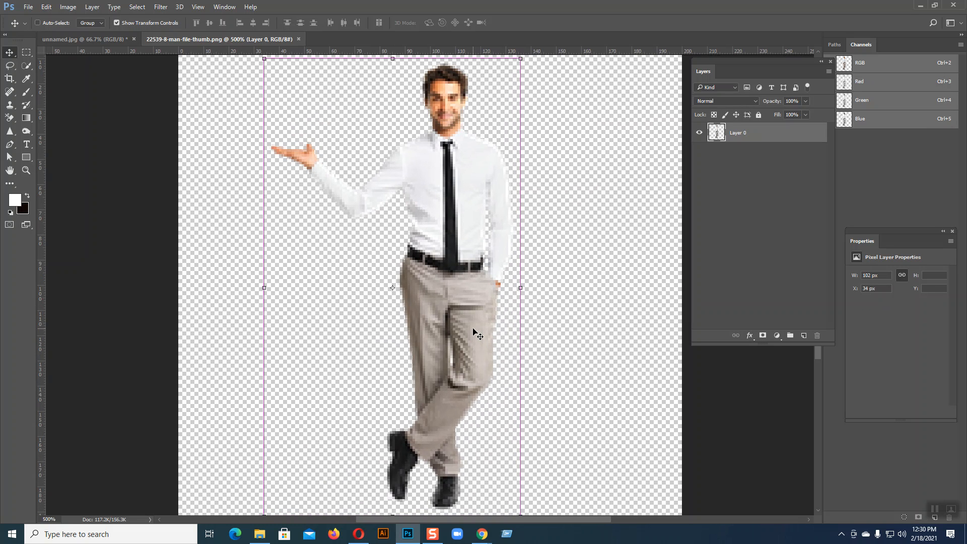
pyautogui.hotkey('ctrl', '-')
pyautogui.hotkey('ctrl', '-')
pyautogui.hotkey('ctrl', '-')
pyautogui.hotkey('ctrl', '-')
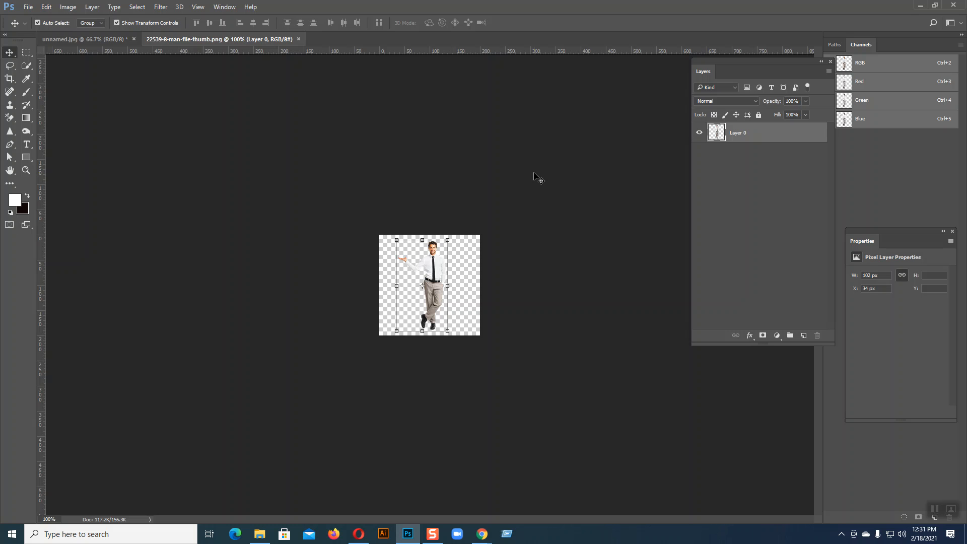
pyautogui.hotkey('ctrl', '+')
pyautogui.hotkey('ctrl', '+')
pyautogui.hotkey('ctrl', '+')
pyautogui.hotkey('ctrl', '+')
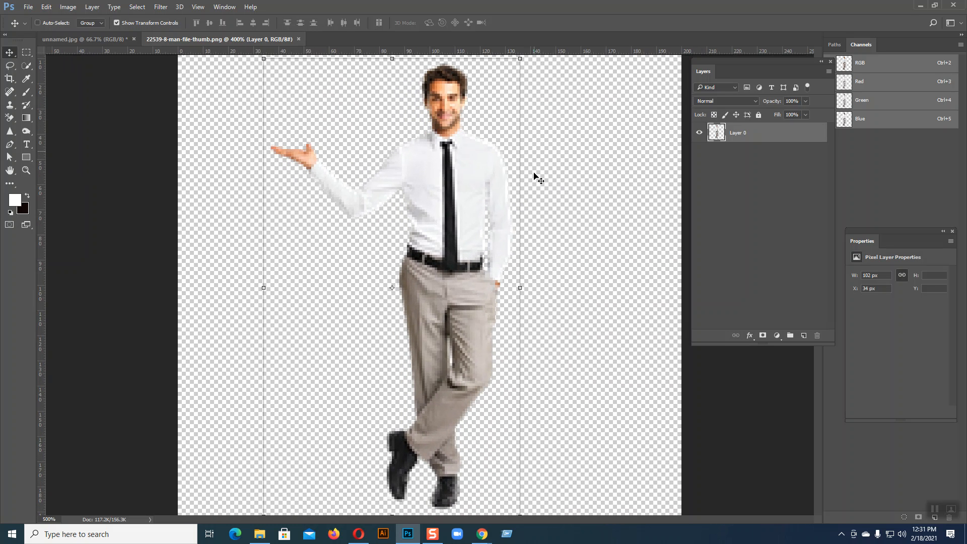
pyautogui.press('ctrl')
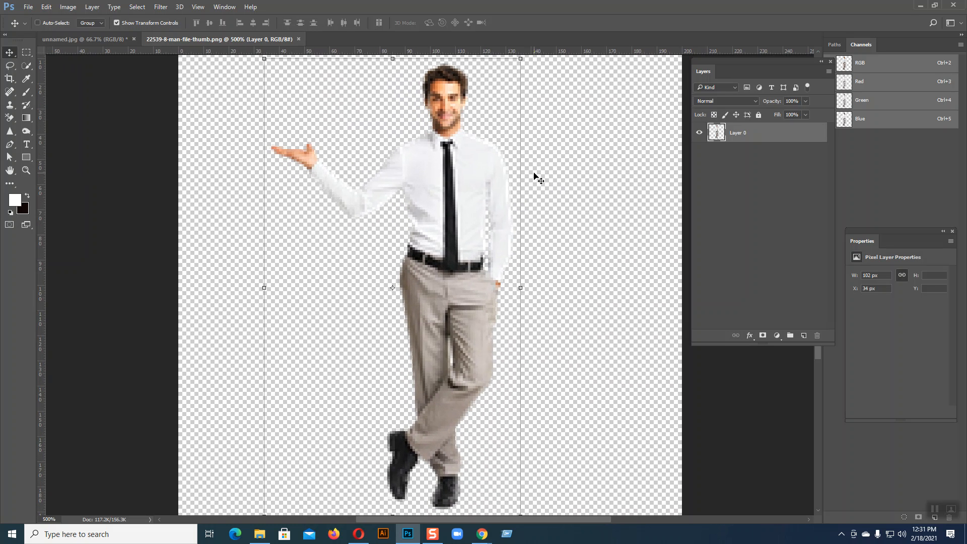
pyautogui.hotkey('ctrl', '-')
pyautogui.hotkey('ctrl', '-')
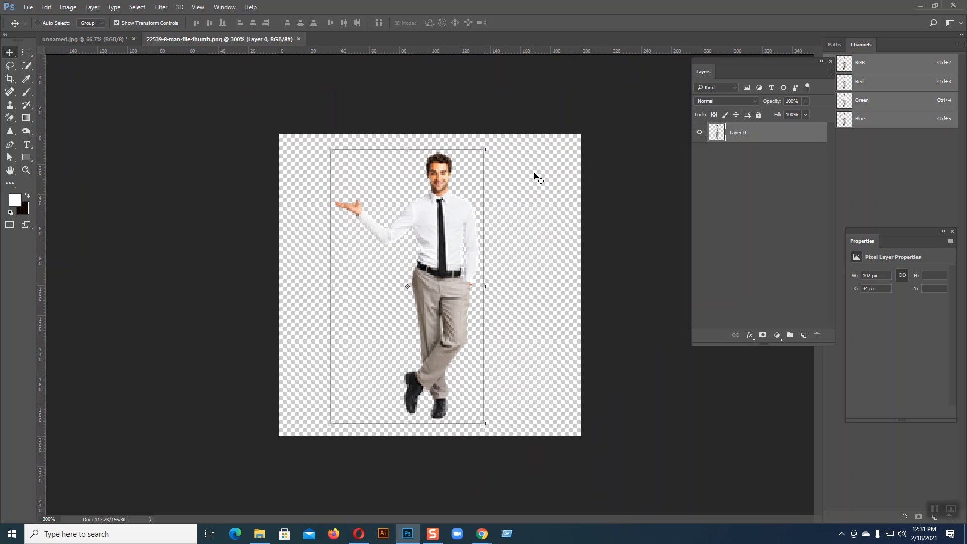
pyautogui.hotkey('ctrl', '-')
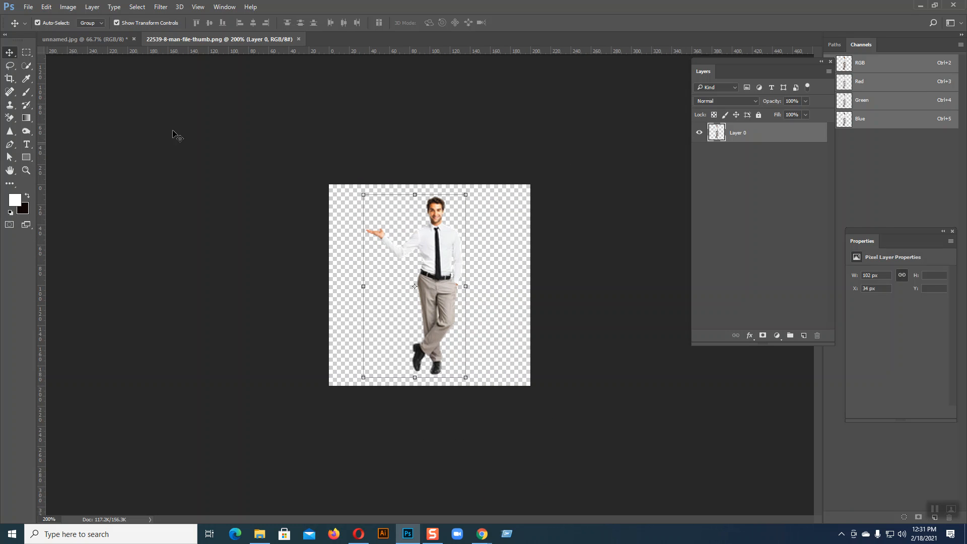
# Start opening another file and browse to the Images folder inside Desktop-11-09 on New Volume (G:).
pyautogui.click(28, 7)
pyautogui.click(39, 31)
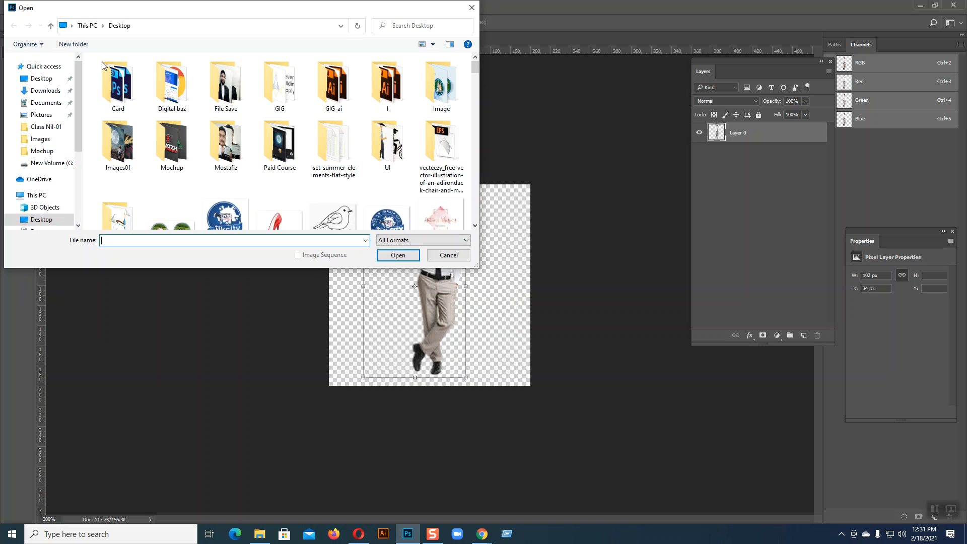
pyautogui.scroll(-1, 332, 125)
pyautogui.scroll(1, 333, 125)
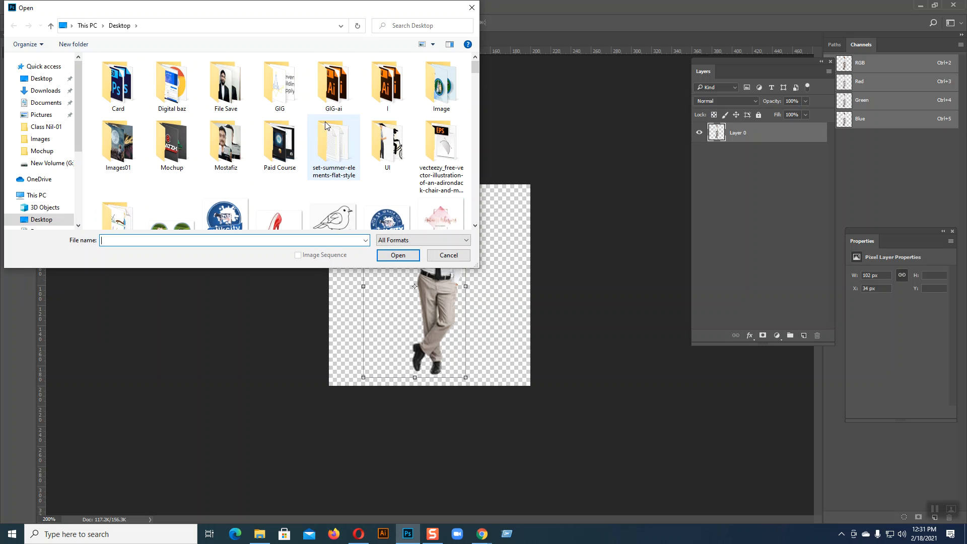
pyautogui.scroll(-3, 59, 220)
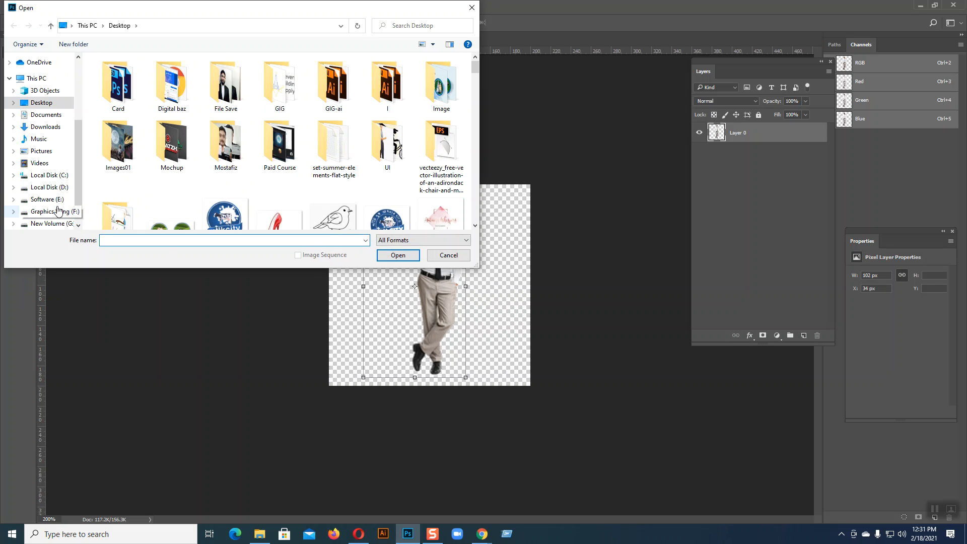
pyautogui.scroll(-2, 59, 220)
pyautogui.click(51, 191)
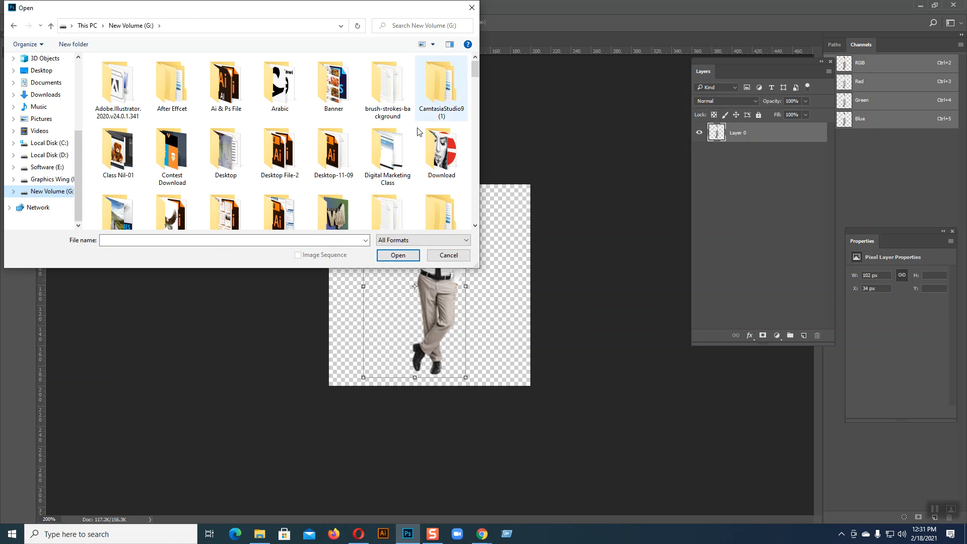
pyautogui.doubleClick(334, 152)
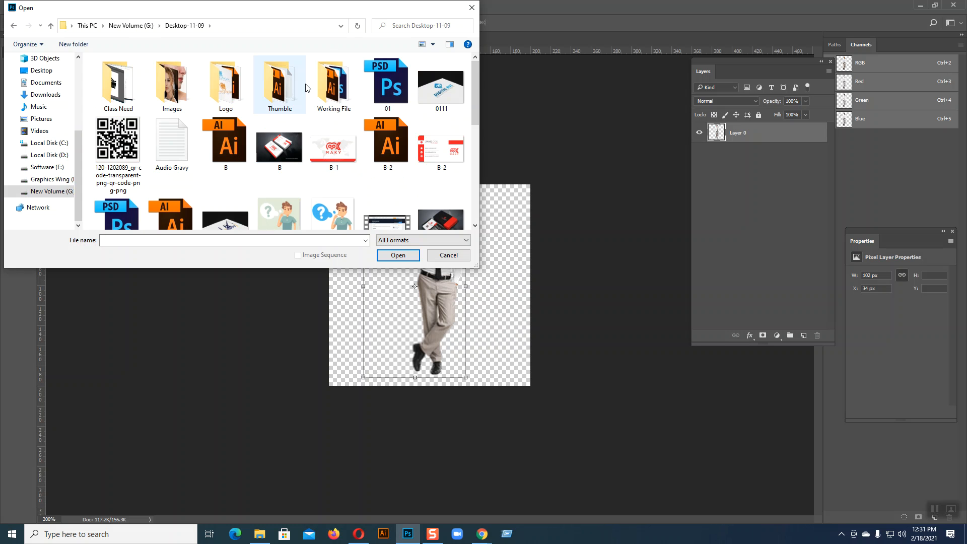
pyautogui.scroll(-1, 282, 86)
pyautogui.scroll(1, 282, 86)
pyautogui.doubleClick(183, 82)
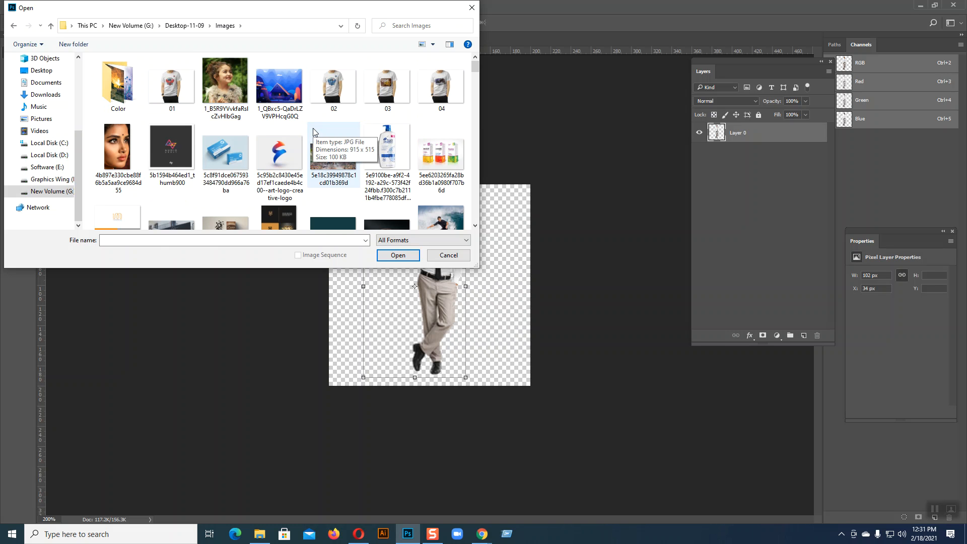
# Select the portraits 8966c5200ad90102d740bfa21cc8ca0f and 7952410c69ddf5fffd2d977ce6756a5f together in the Images folder.
pyautogui.scroll(-5, 313, 131)
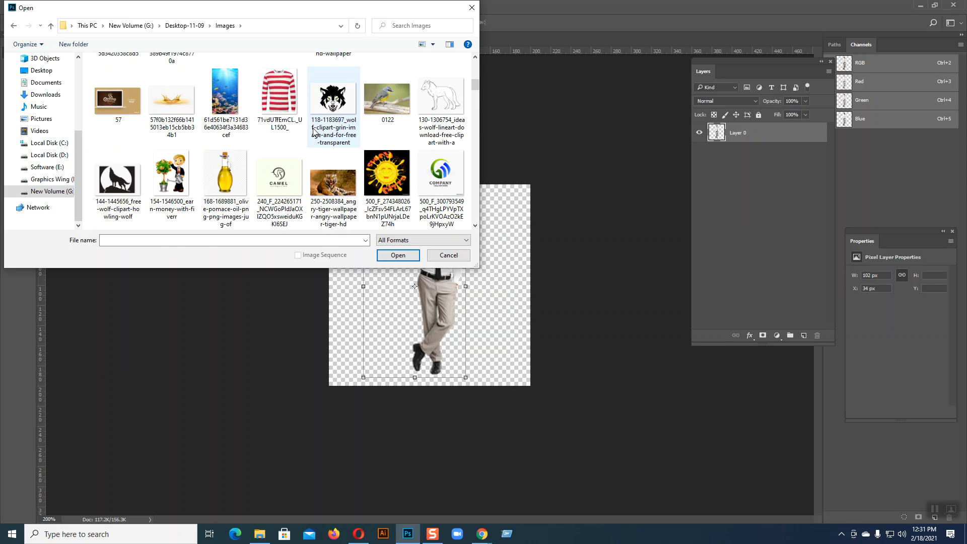
pyautogui.scroll(-1, 314, 132)
pyautogui.click(387, 177)
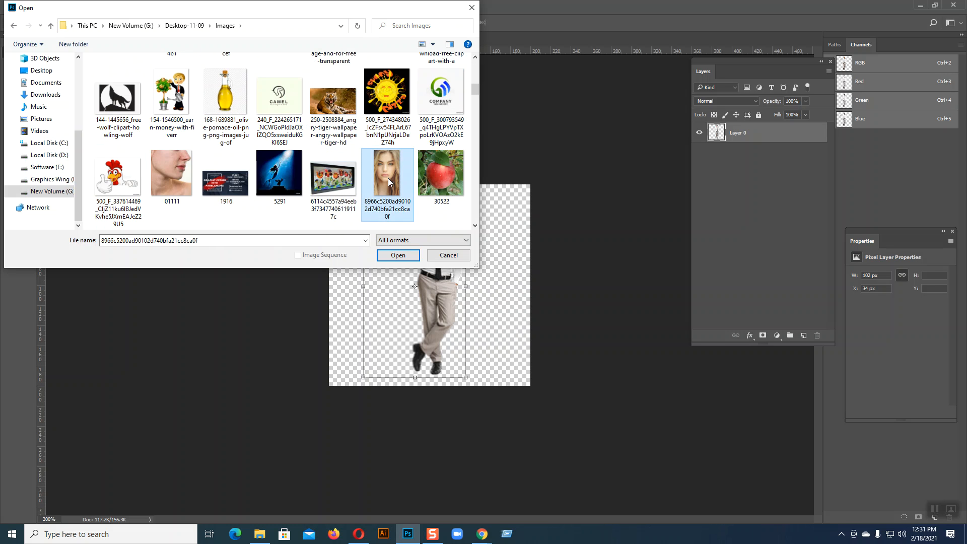
pyautogui.scroll(-1, 324, 154)
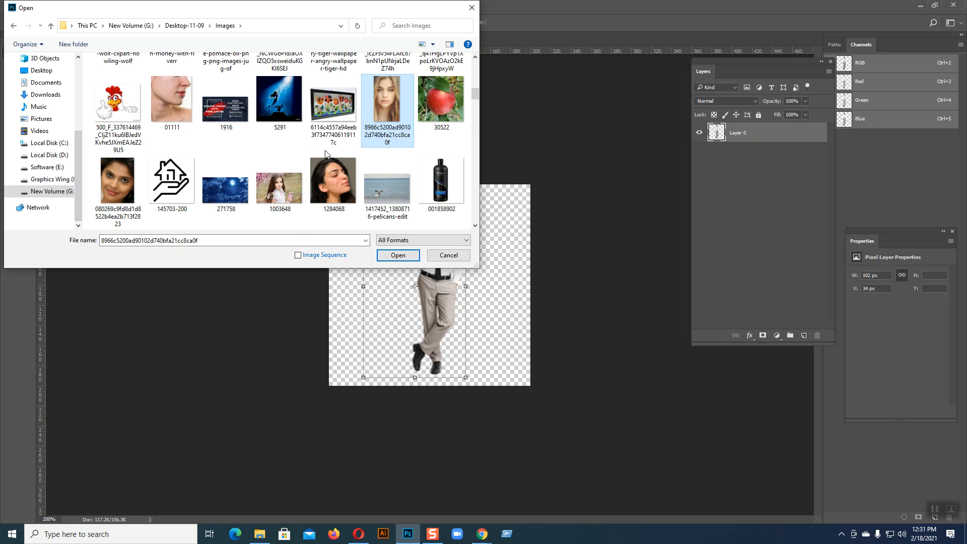
pyautogui.scroll(-1, 325, 154)
pyautogui.keyDown('ctrl'); pyautogui.click(186, 191); pyautogui.keyUp('ctrl')
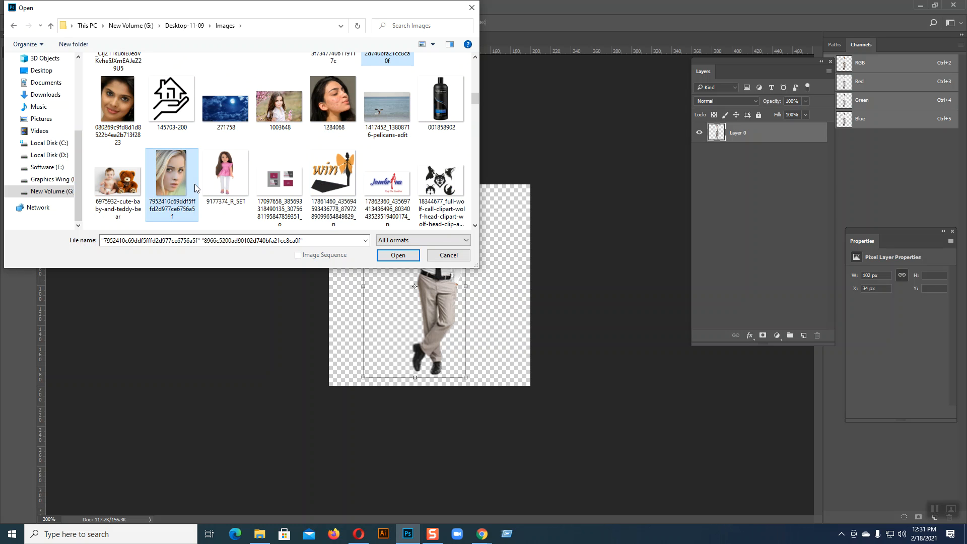
# Add the portraits ebdac4a5408b522bb0e94a6ee9cdba11 and f10bae0107ce7ab1c5aef05c0b206a74 to the file selection.
pyautogui.scroll(-1, 299, 167)
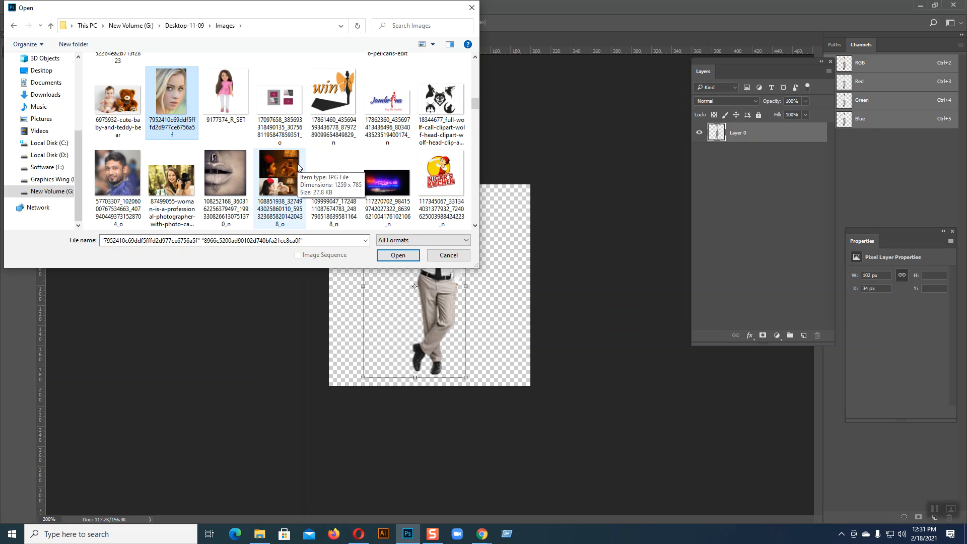
pyautogui.scroll(-1, 298, 167)
pyautogui.scroll(-1, 354, 161)
pyautogui.scroll(-1, 355, 161)
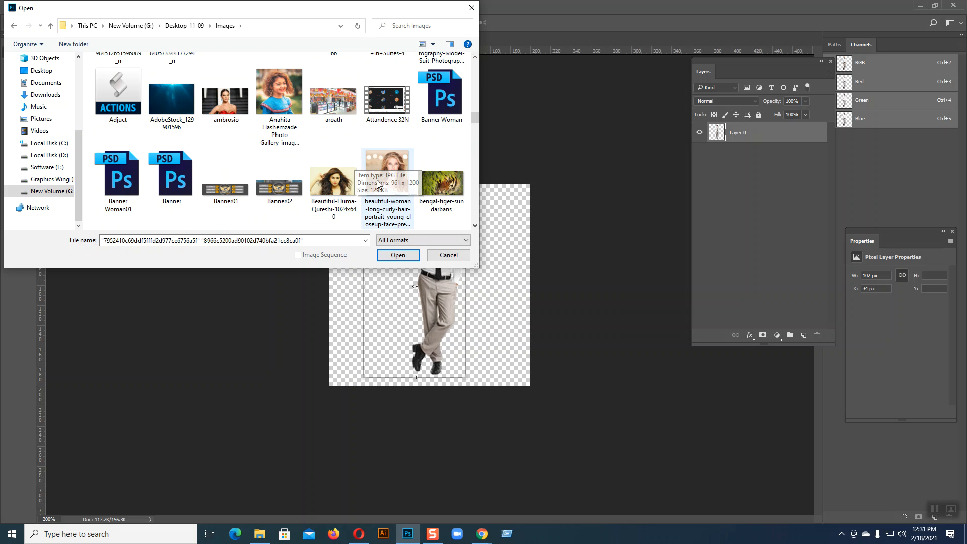
pyautogui.scroll(-1, 393, 200)
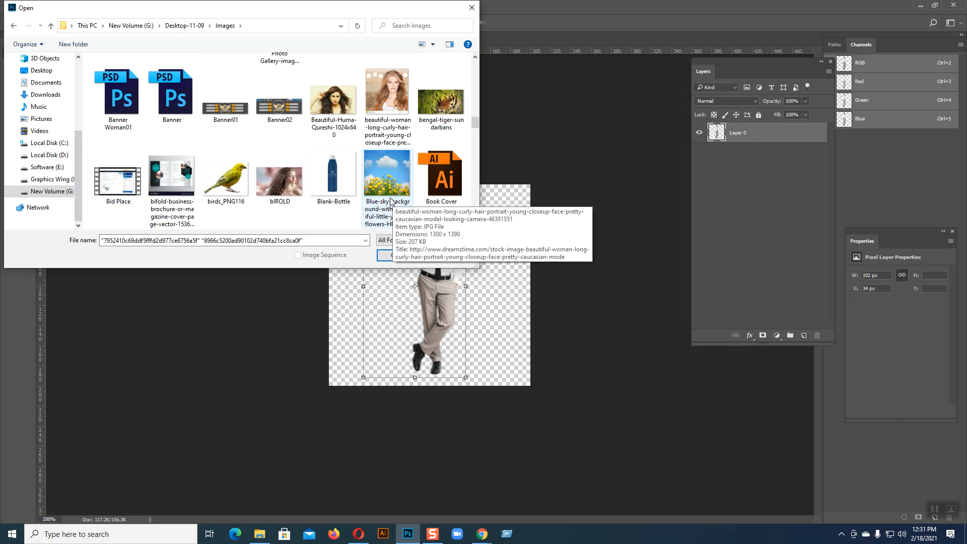
pyautogui.scroll(-2, 383, 199)
pyautogui.scroll(-1, 367, 197)
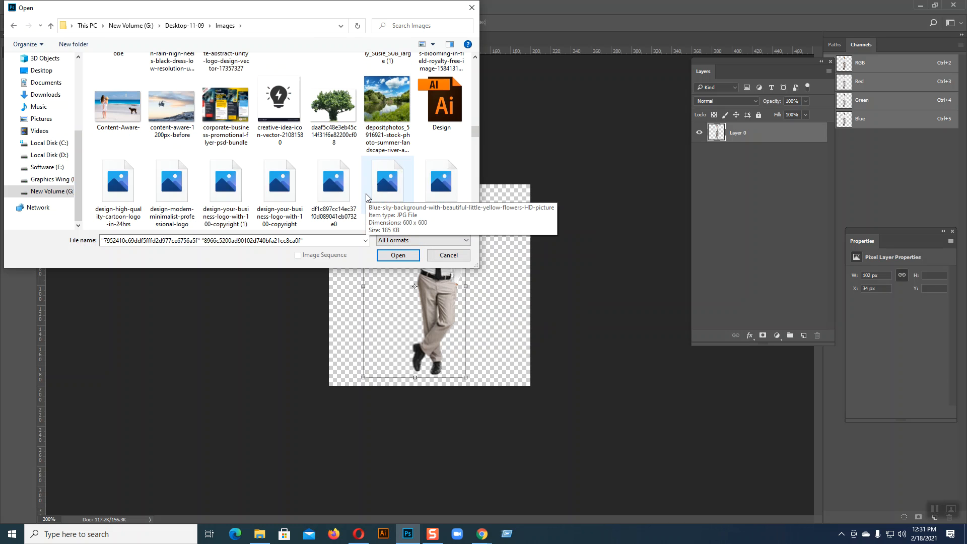
pyautogui.scroll(-2, 366, 197)
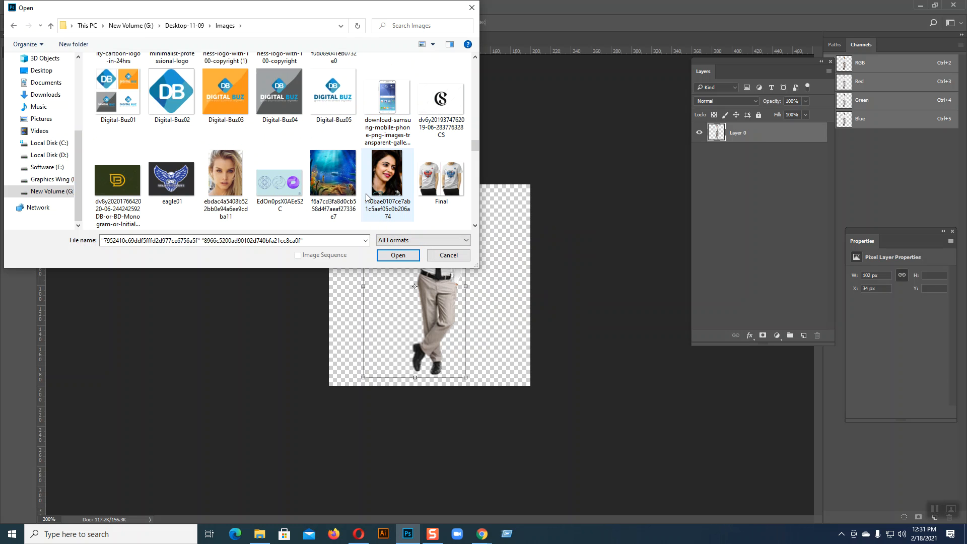
pyautogui.keyDown('ctrl'); pyautogui.click(233, 184); pyautogui.keyUp('ctrl')
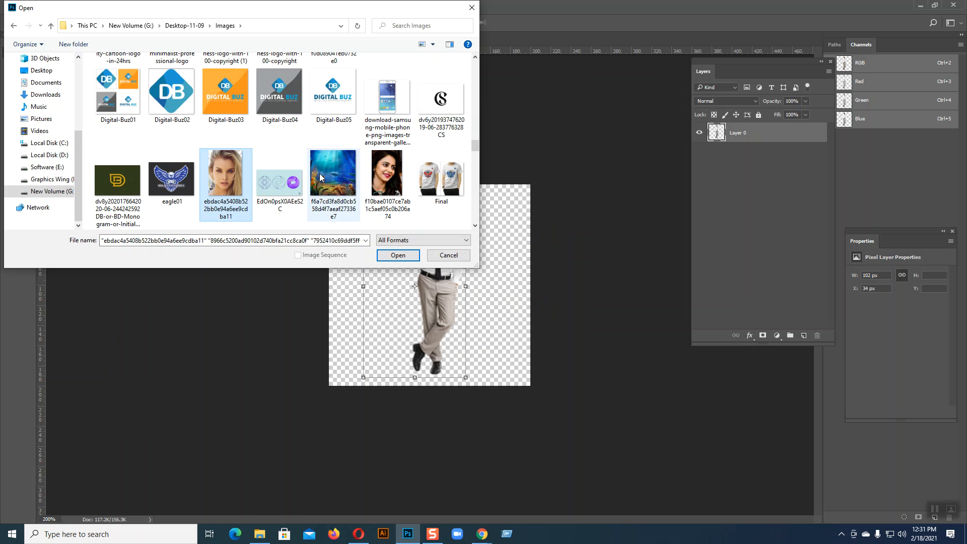
pyautogui.scroll(-1, 321, 177)
pyautogui.keyDown('ctrl'); pyautogui.click(386, 100); pyautogui.keyUp('ctrl')
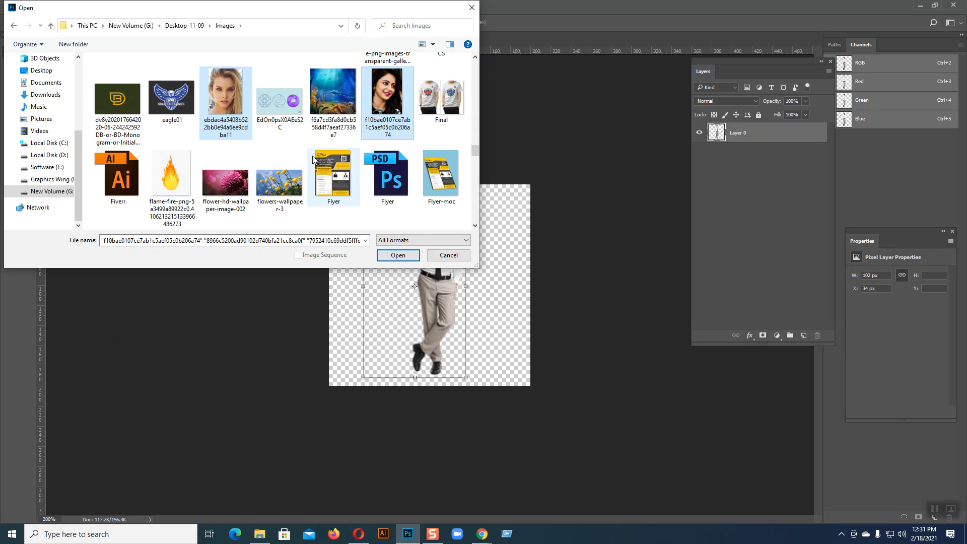
# Browse the rest of the Images folder and open the four selected portraits.
pyautogui.scroll(-2, 312, 157)
pyautogui.scroll(-1, 337, 203)
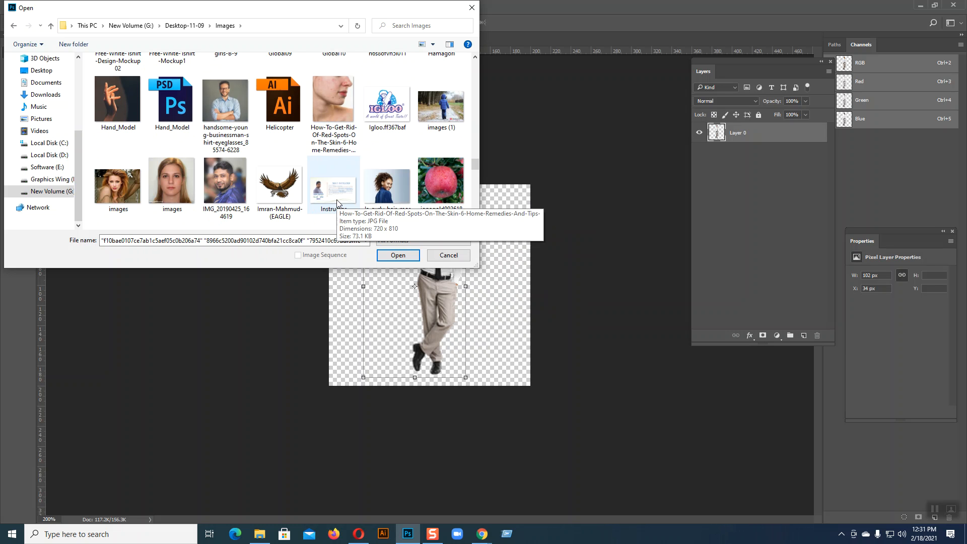
pyautogui.scroll(-1, 337, 203)
pyautogui.scroll(-5, 337, 203)
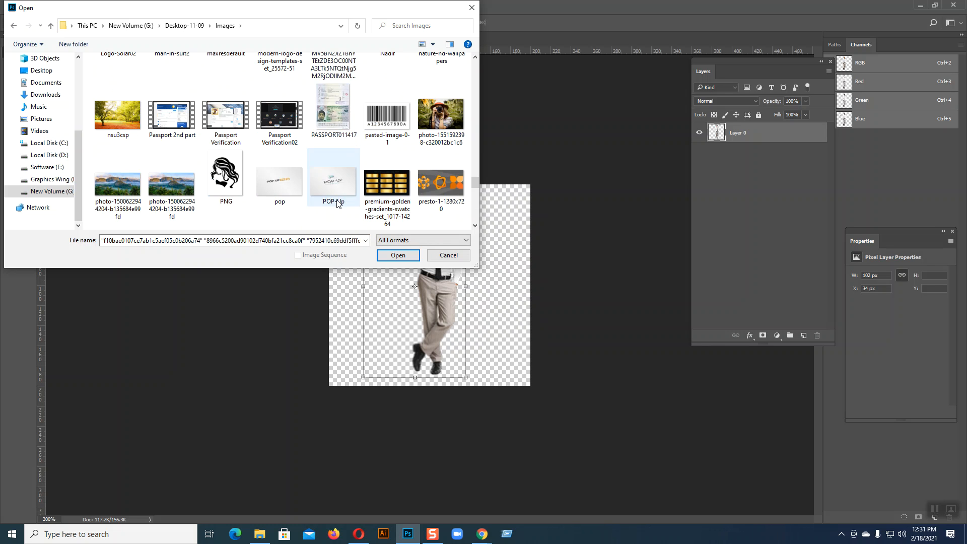
pyautogui.scroll(-3, 337, 202)
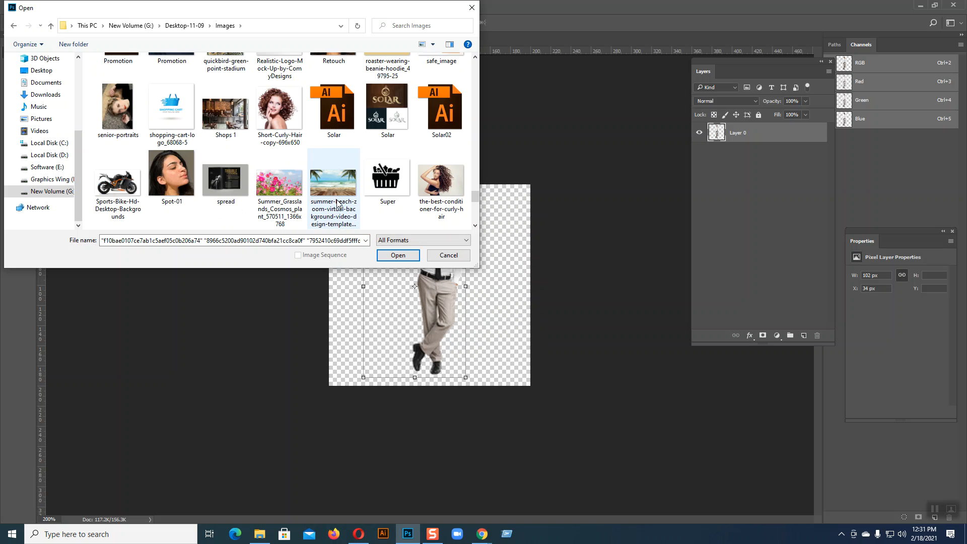
pyautogui.scroll(-1, 337, 203)
pyautogui.scroll(-1, 337, 203)
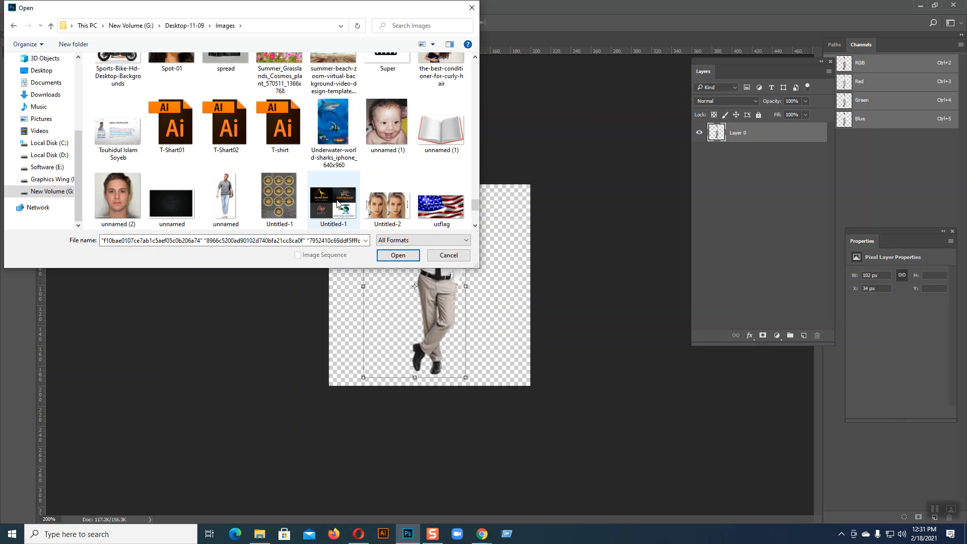
pyautogui.scroll(-2, 337, 203)
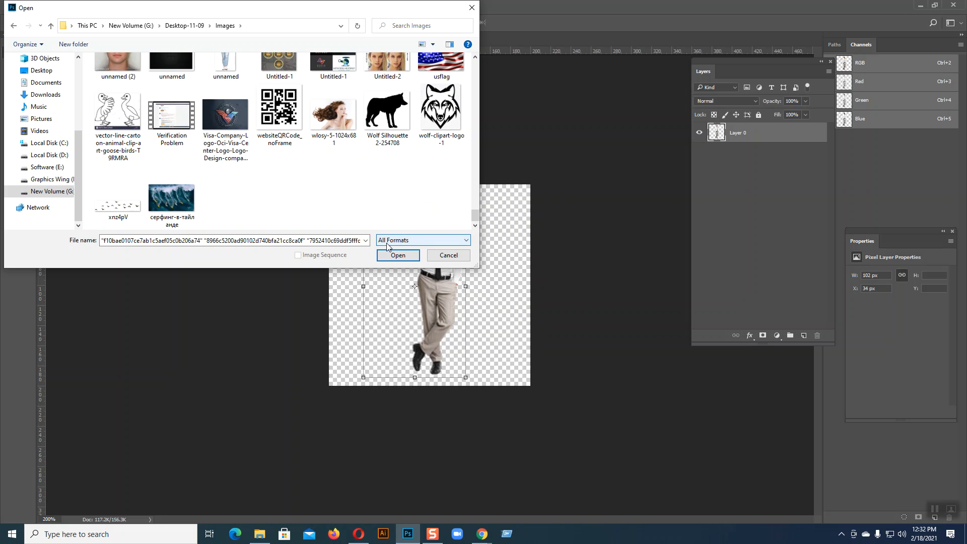
pyautogui.click(398, 255)
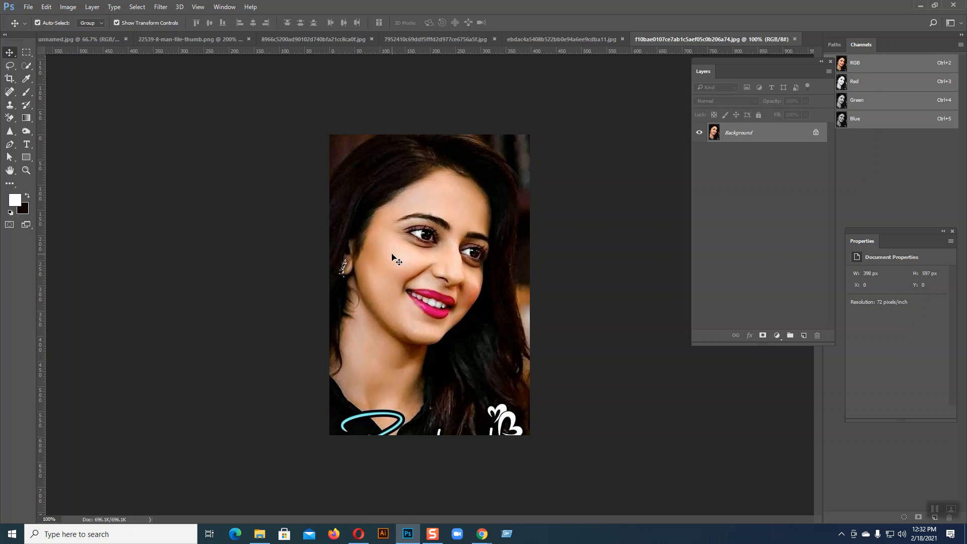
# Examine the pixel quality of the dark-haired woman's portrait at up to 500% magnification, then reduce it to 66.7%.
pyautogui.press('ctrl')
pyautogui.hotkey('ctrl', '+')
pyautogui.hotkey('ctrl', '+')
pyautogui.hotkey('ctrl', '+')
pyautogui.hotkey('ctrl', '+')
pyautogui.hotkey('ctrl', '+')
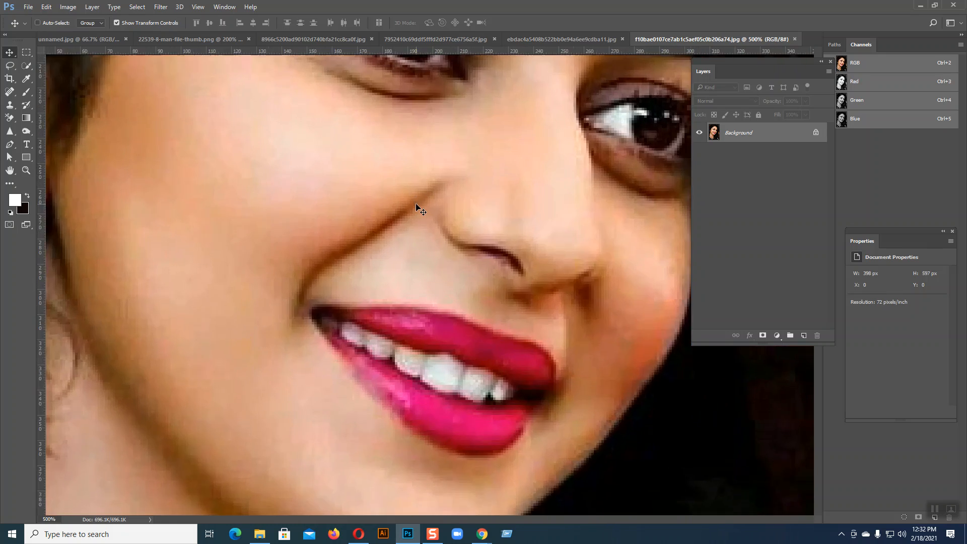
pyautogui.hotkey('ctrl', '-')
pyautogui.hotkey('ctrl', '-')
pyautogui.hotkey('ctrl', '-')
pyautogui.hotkey('ctrl', '-')
pyautogui.hotkey('ctrl', '-')
pyautogui.hotkey('ctrl', '-')
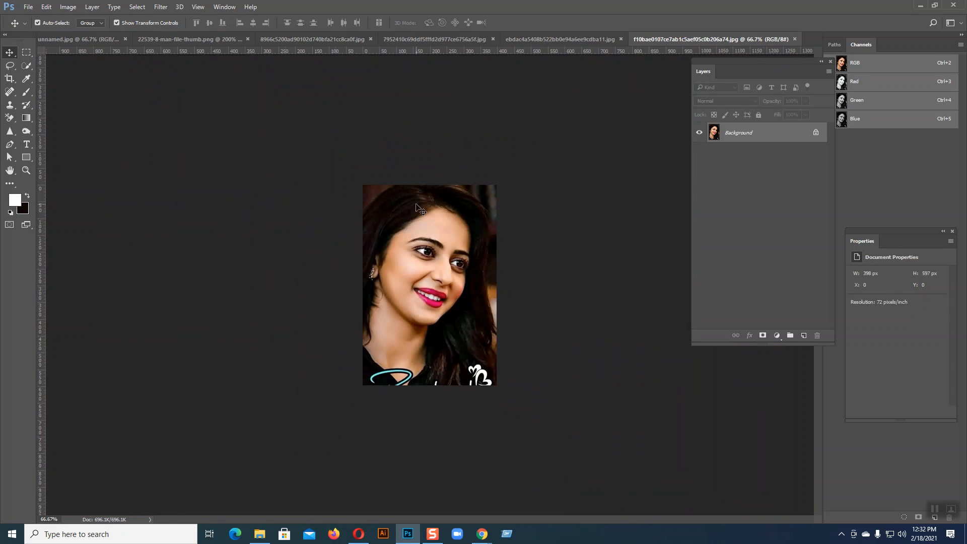
# Examine the pixel quality of the blonde portrait ebdac4a5408b522bb0e94a6ee9cdba11 at up to 600% and return it to 100%.
pyautogui.click(577, 38)
pyautogui.hotkey('ctrl', '+')
pyautogui.hotkey('ctrl', '+')
pyautogui.hotkey('ctrl', '+')
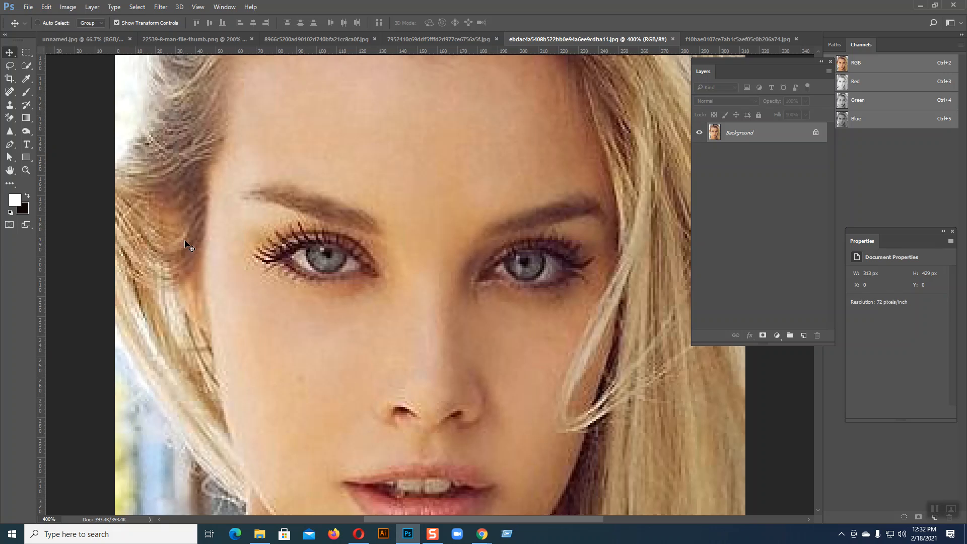
pyautogui.hotkey('ctrl', '+')
pyautogui.hotkey('ctrl', '+')
pyautogui.hotkey('ctrl', '-')
pyautogui.hotkey('ctrl', '-')
pyautogui.hotkey('ctrl', '-')
pyautogui.hotkey('ctrl', '-')
pyautogui.hotkey('ctrl', '-')
pyautogui.hotkey('ctrl', '-')
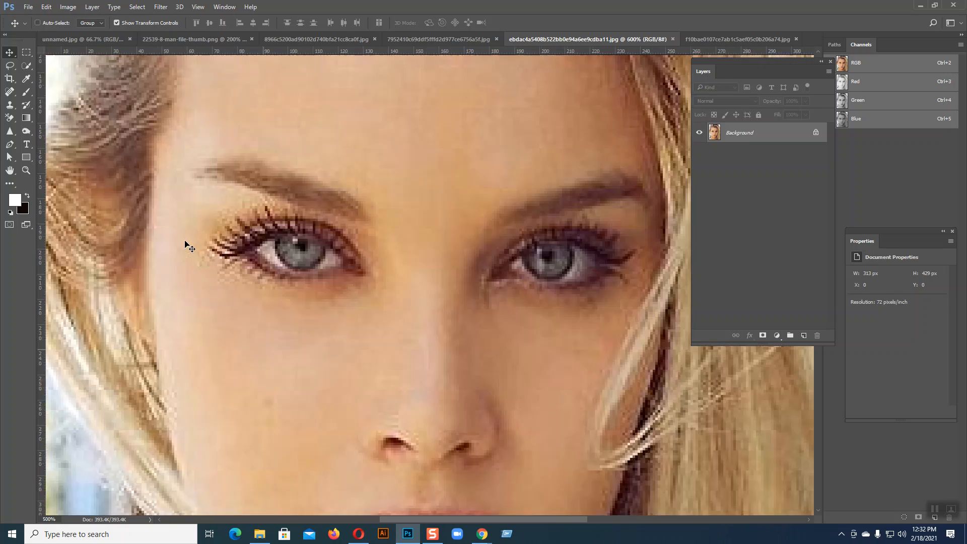
pyautogui.hotkey('ctrl', '+')
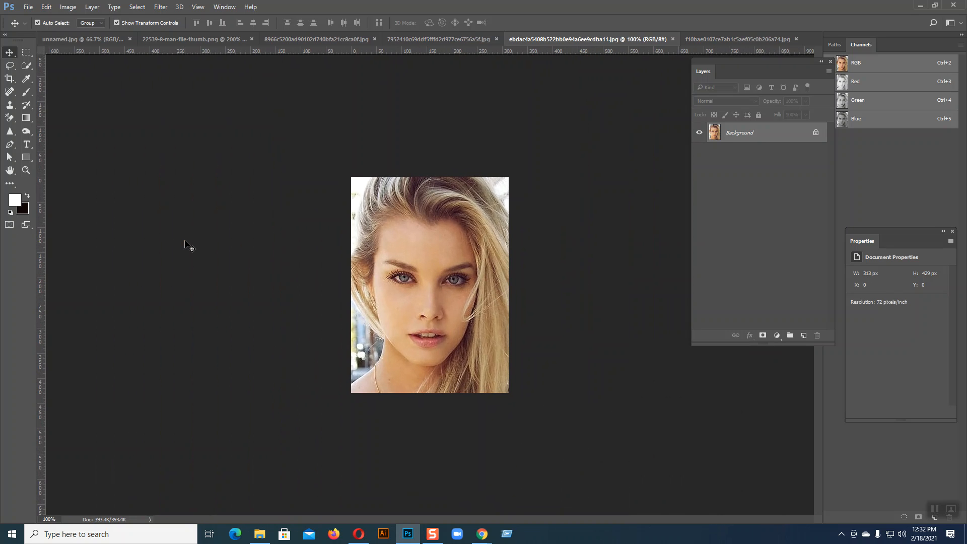
# Close the unnamed.jpg jewellery portrait without saving its changes.
pyautogui.click(67, 39)
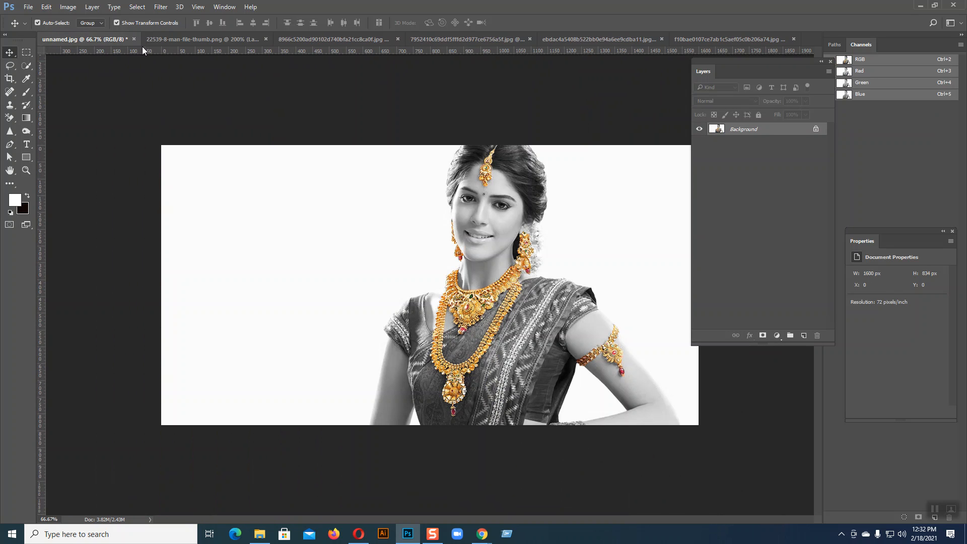
pyautogui.click(132, 38)
pyautogui.click(507, 191)
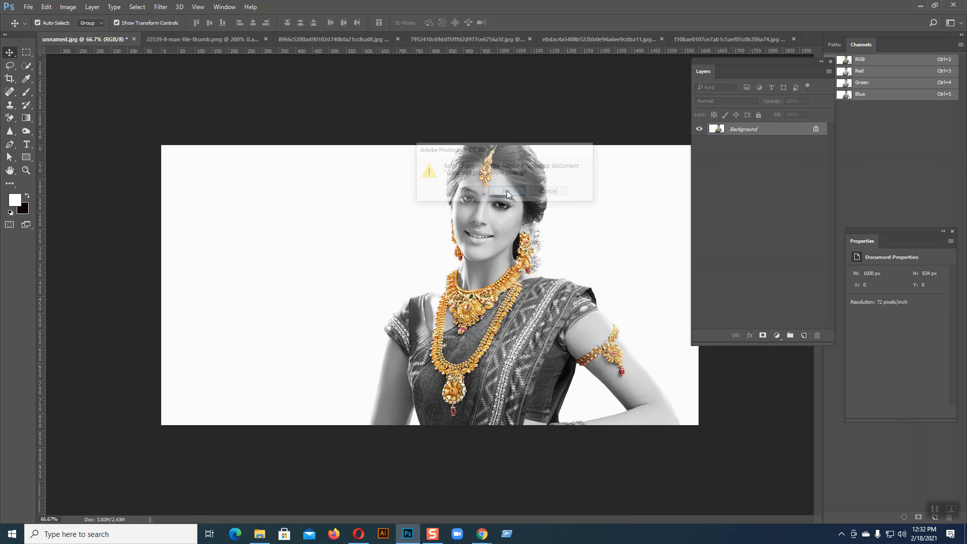
# Compare the man's image 22539-8-man-file-thumb at magnifications between 50% and 400%, ending at 100% with its layer deselected.
pyautogui.click(138, 40)
pyautogui.press('ctrl')
pyautogui.hotkey('ctrl', '-')
pyautogui.hotkey('ctrl', '-')
pyautogui.hotkey('ctrl', '-')
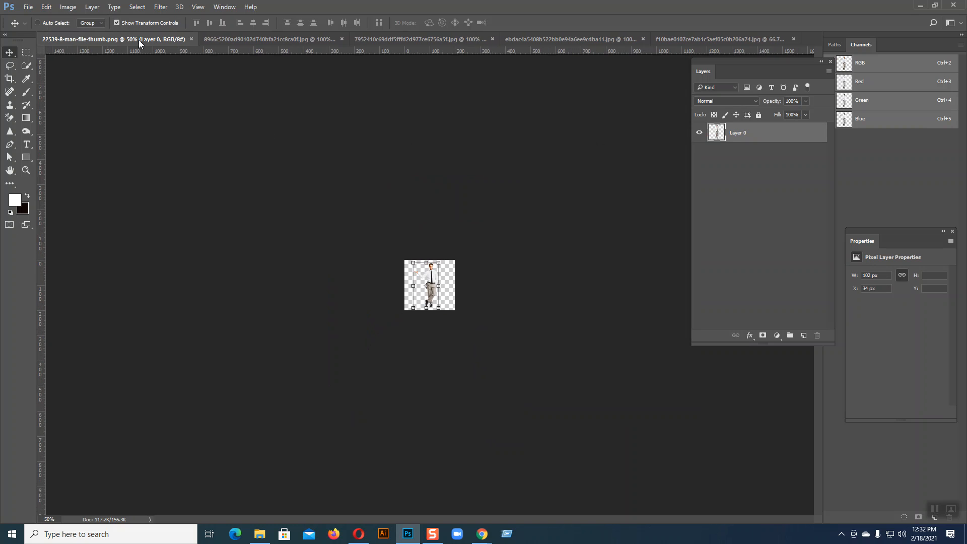
pyautogui.hotkey('ctrl', '+')
pyautogui.hotkey('ctrl', '+')
pyautogui.hotkey('ctrl', '+')
pyautogui.hotkey('ctrl', '+')
pyautogui.hotkey('ctrl', '+')
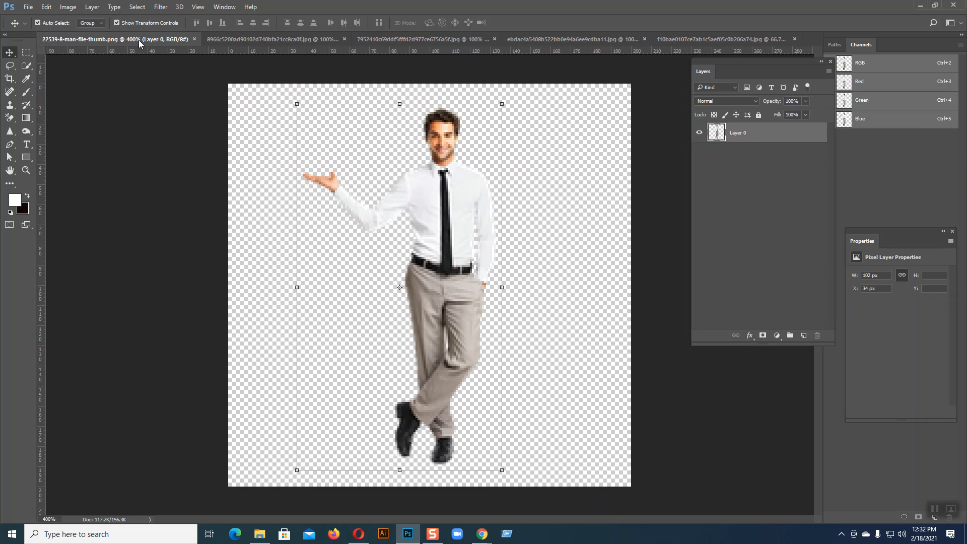
pyautogui.hotkey('ctrl', '-')
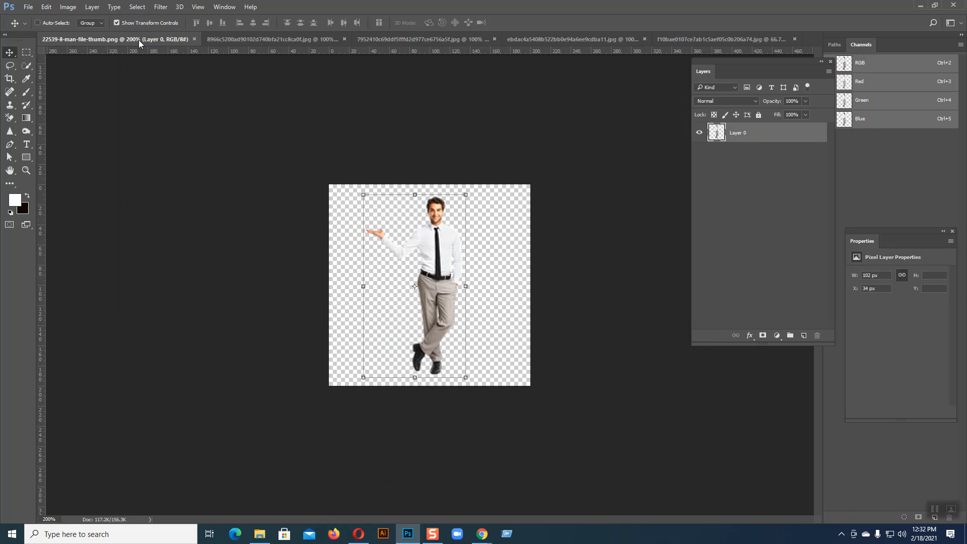
pyautogui.hotkey('ctrl', '-')
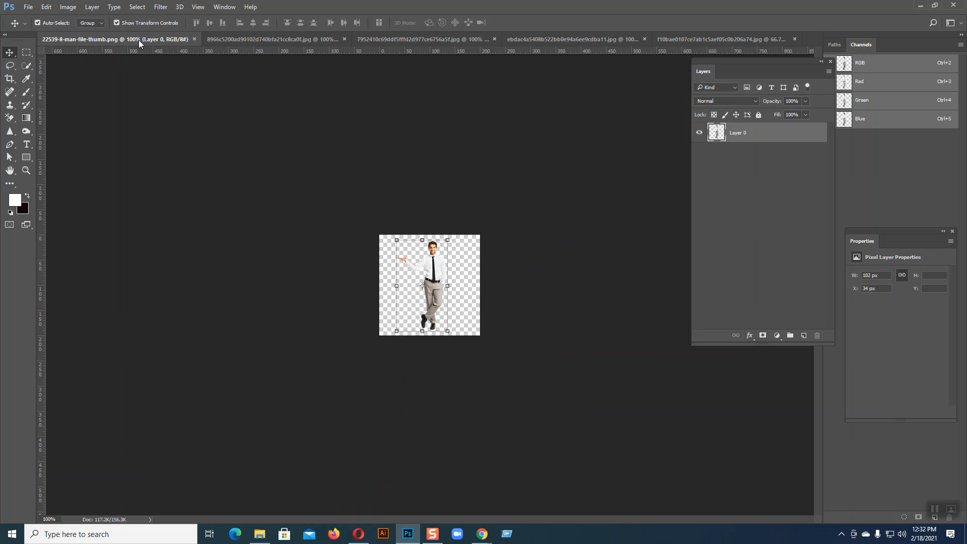
pyautogui.click(547, 306)
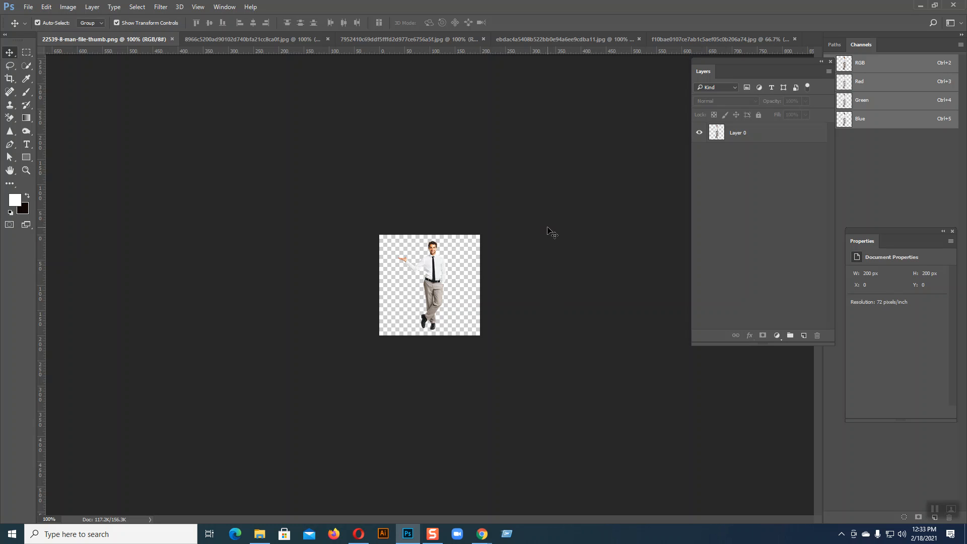
# Check the man's image dimensions in pixels with Image Size and leave without applying changes.
pyautogui.click(70, 10)
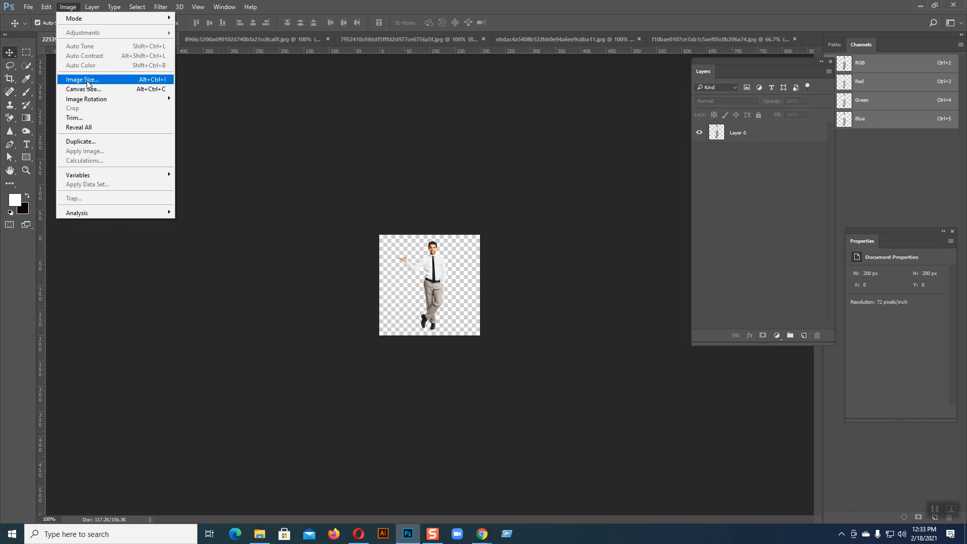
pyautogui.click(87, 82)
pyautogui.moveTo(540, 86); pyautogui.dragTo(304, 71)
pyautogui.click(394, 130)
pyautogui.click(385, 139)
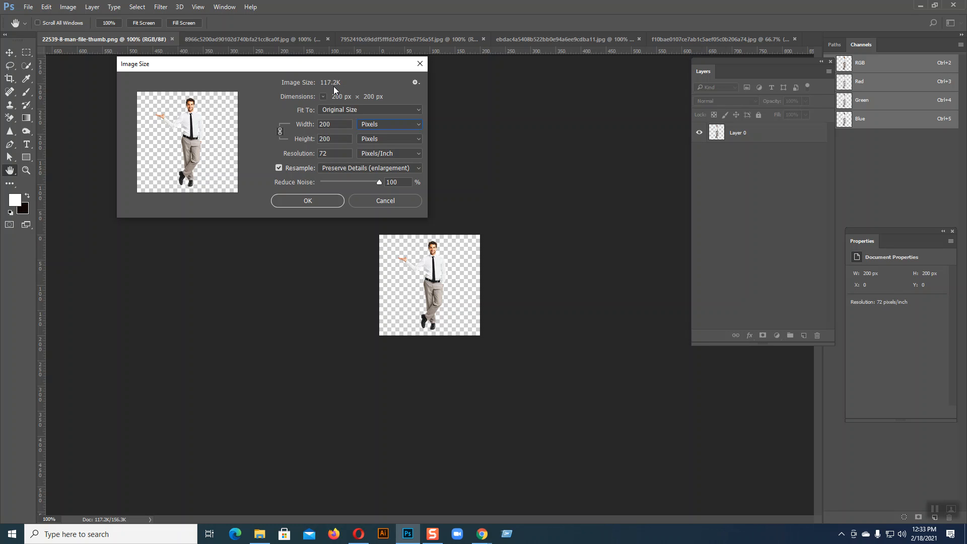
pyautogui.click(391, 200)
# Review the Save for Web settings for the man's image and leave without exporting.
pyautogui.click(28, 7)
pyautogui.moveTo(107, 154)
pyautogui.click(211, 190)
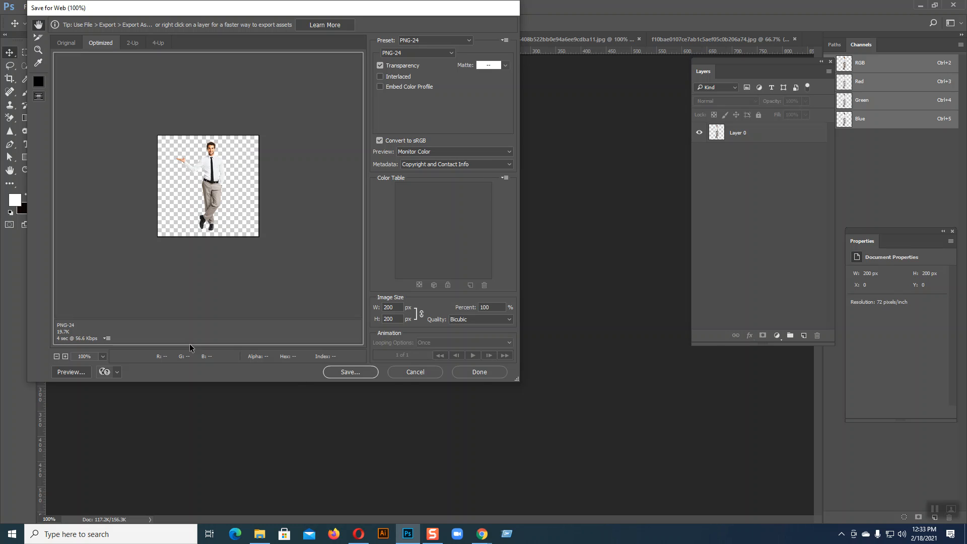
pyautogui.click(414, 372)
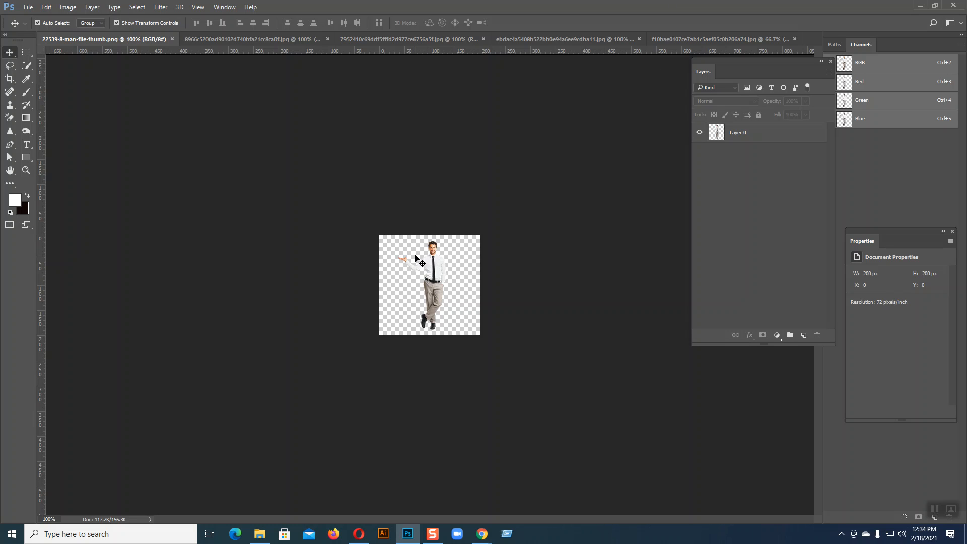
# Open Image Size for the man's image, move the dialog clear of the picture and show its dimensions in pixels.
pyautogui.click(68, 7)
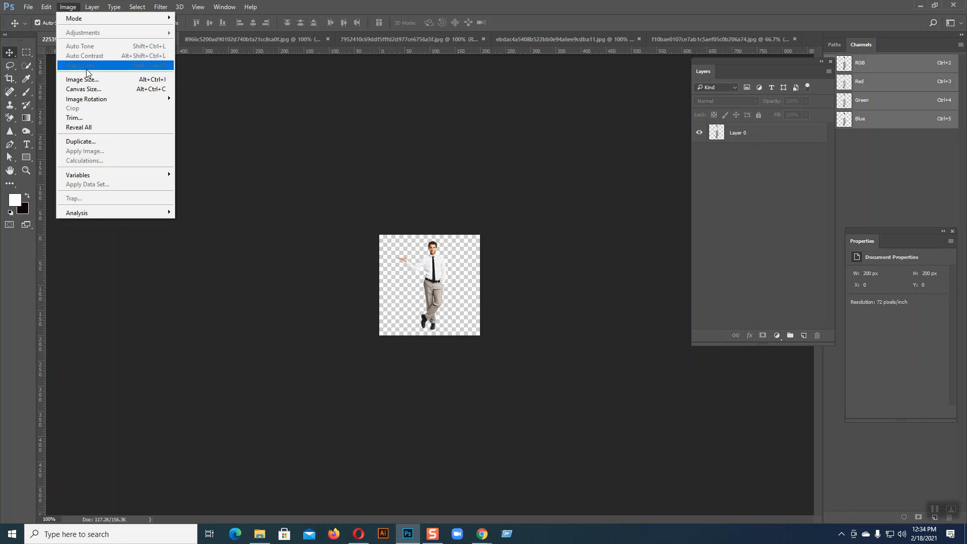
pyautogui.click(82, 79)
pyautogui.moveTo(336, 70); pyautogui.dragTo(600, 86)
pyautogui.click(660, 139)
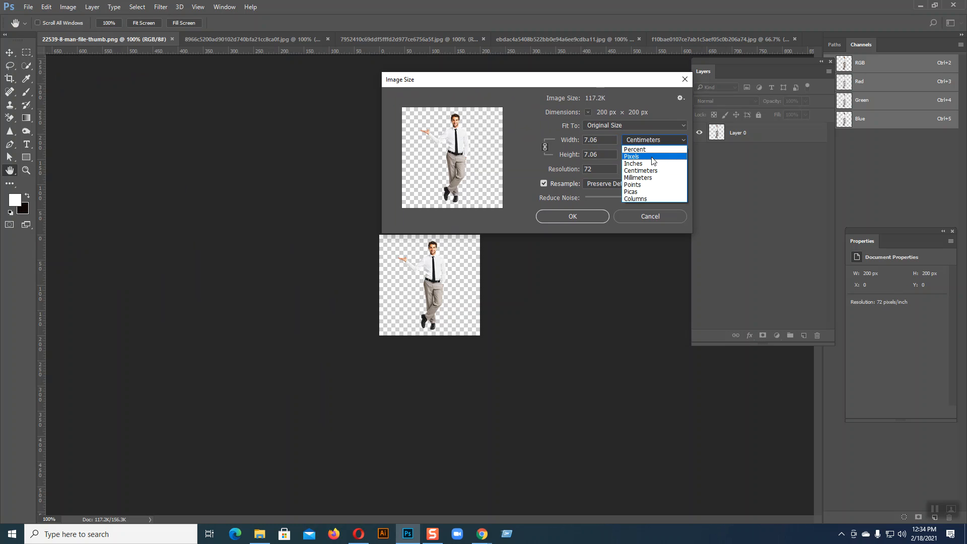
pyautogui.click(648, 157)
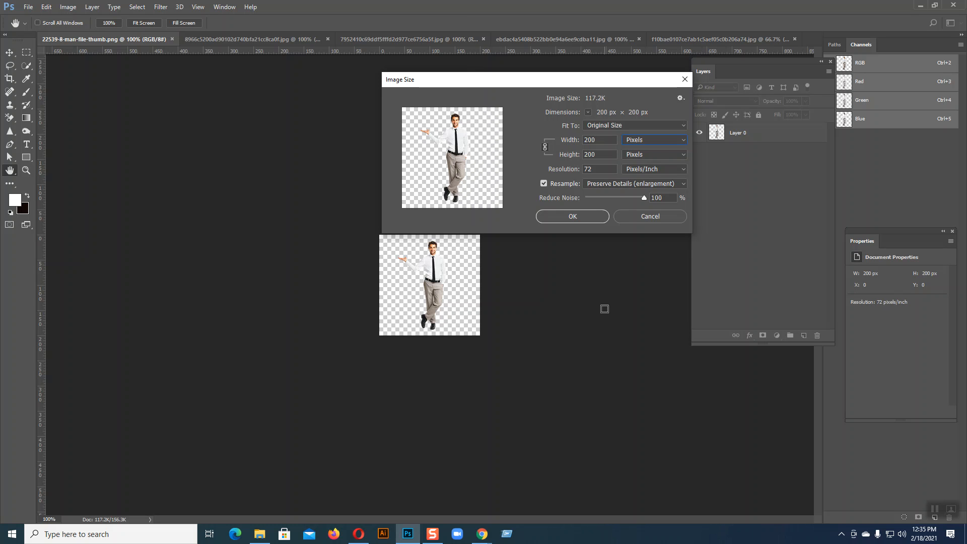
# Try a resolution of 300 pixels/inch for the man's image and inspect his face in the Image Size preview.
pyautogui.click(569, 172)
pyautogui.write('300')
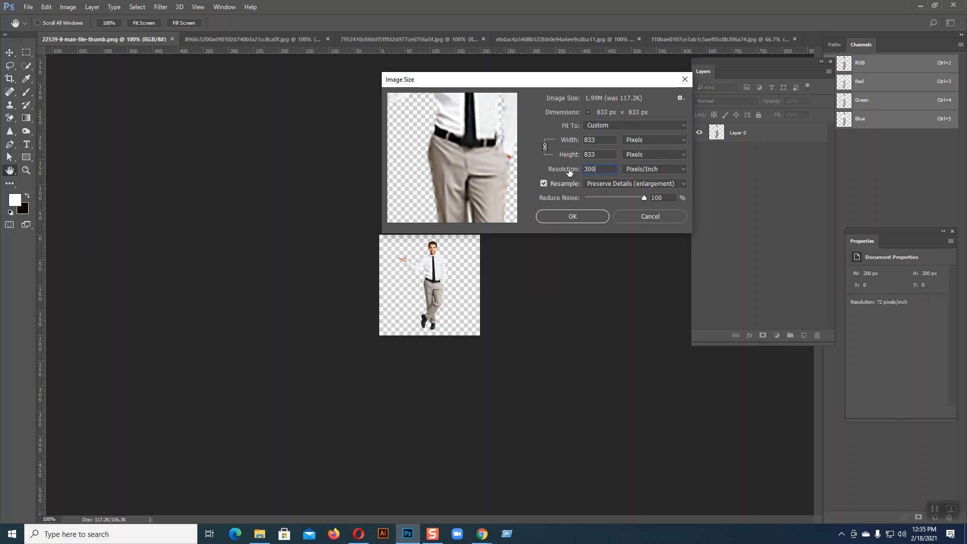
pyautogui.moveTo(468, 146); pyautogui.dragTo(458, 211)
pyautogui.moveTo(467, 142)
pyautogui.mouseDown()
pyautogui.moveTo(462, 195)
pyautogui.moveTo(470, 161)
pyautogui.mouseUp()
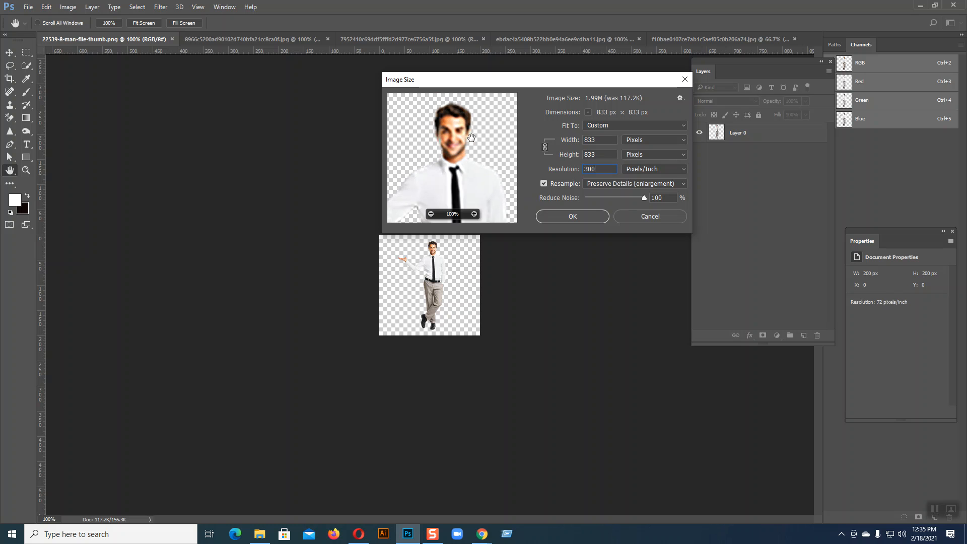
# Try a resolution of 200 pixels/inch for the man's image and inspect his upper body in the preview.
pyautogui.doubleClick(589, 169)
pyautogui.write('20')
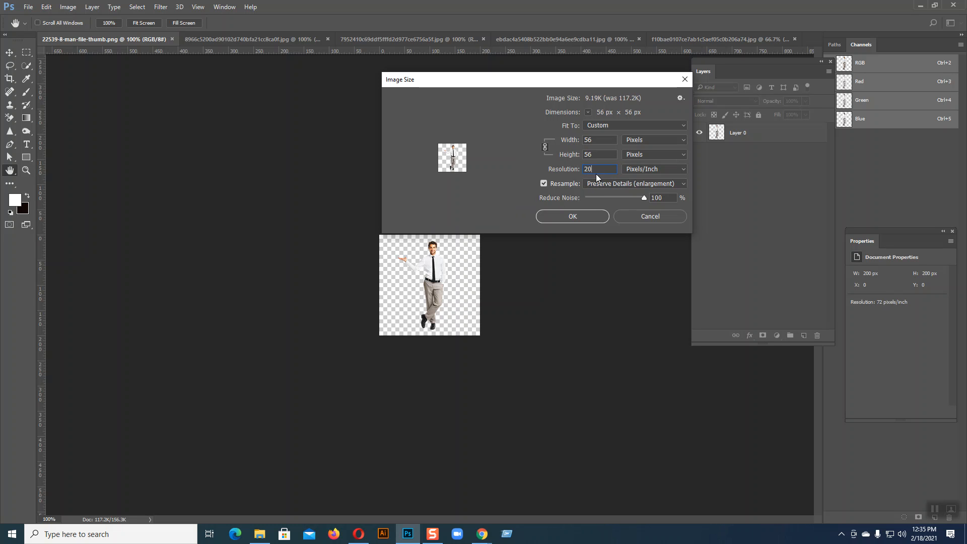
pyautogui.write('0')
pyautogui.moveTo(461, 121); pyautogui.dragTo(460, 174)
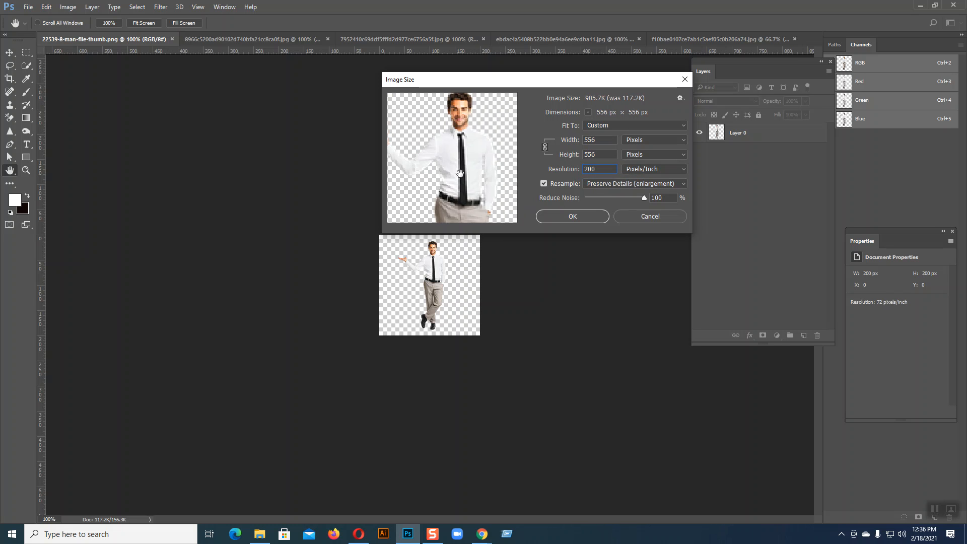
# Try a resolution of 150 pixels/inch for the man's image, inspect the preview and leave Image Size without applying changes.
pyautogui.click(569, 170)
pyautogui.write('150')
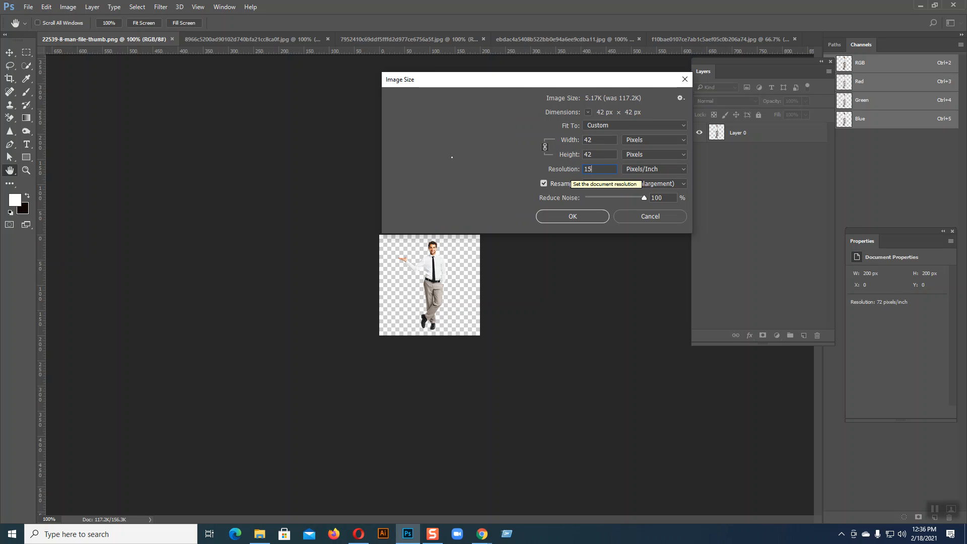
pyautogui.moveTo(461, 129); pyautogui.dragTo(455, 170)
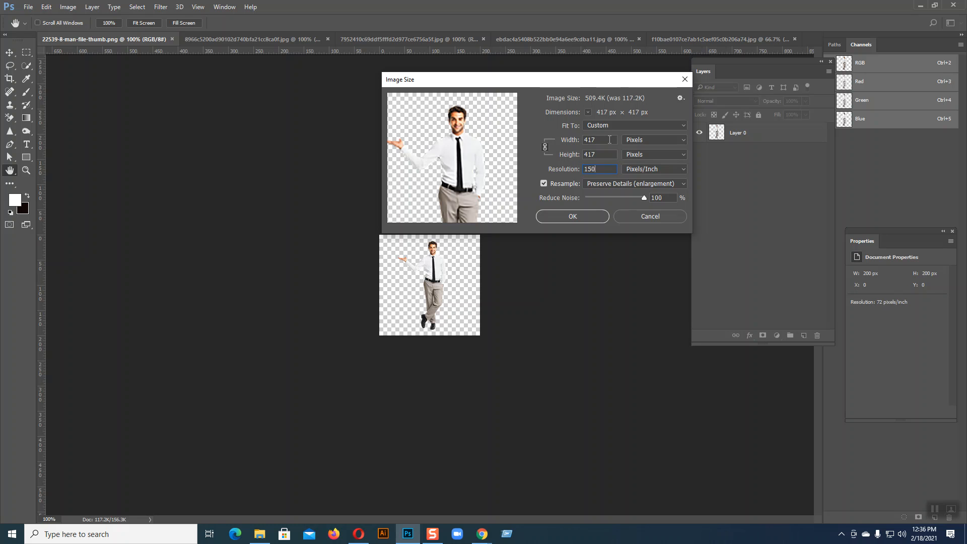
pyautogui.click(582, 170)
pyautogui.click(639, 218)
# Switch to the f10bae0107ce7ab1c5aef05c0b206a74.jpg portrait and view it enlarged, ending at 100% magnification.
pyautogui.click(674, 39)
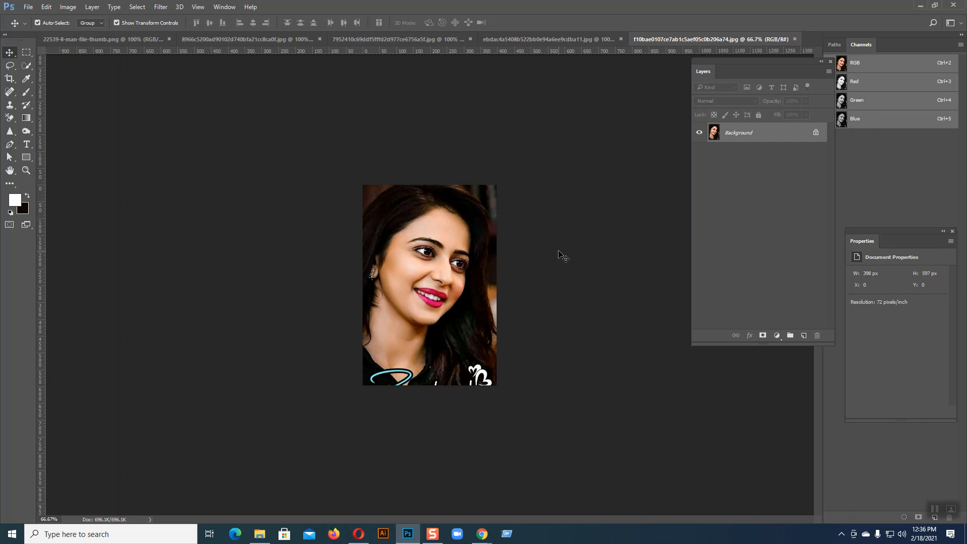
pyautogui.hotkey('ctrl', '+')
pyautogui.hotkey('ctrl', '+')
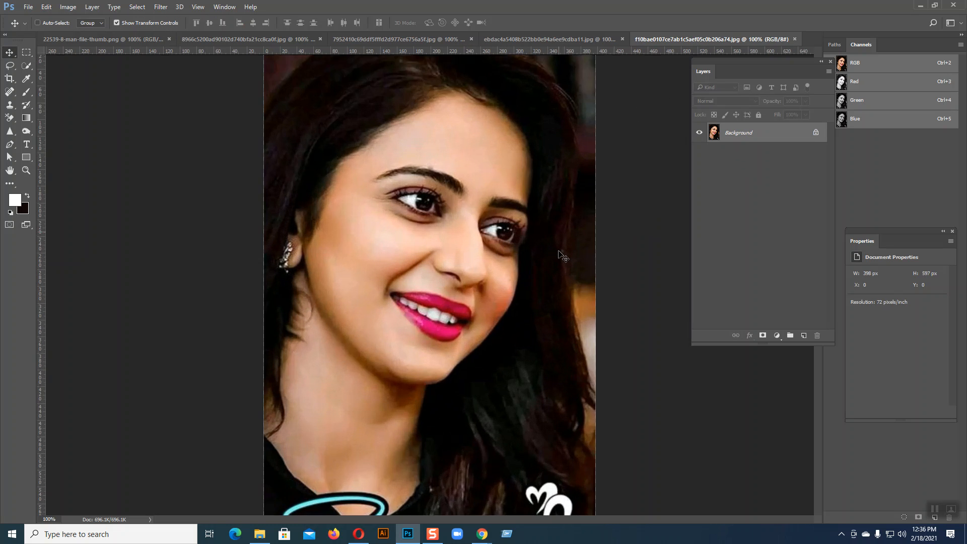
pyautogui.hotkey('ctrl', '-')
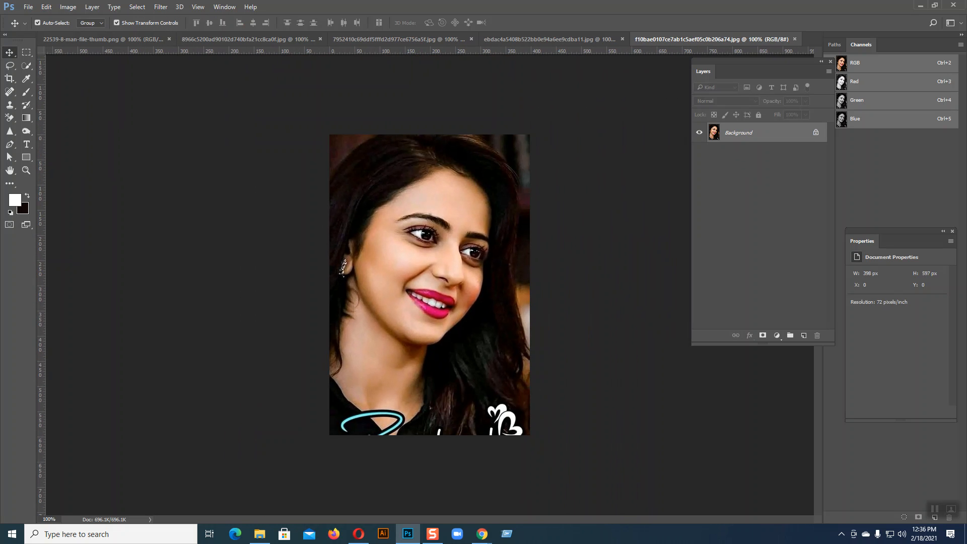
# Open Image Size for the woman's portrait, show its dimensions in pixels and inspect her face in the preview.
pyautogui.click(68, 6)
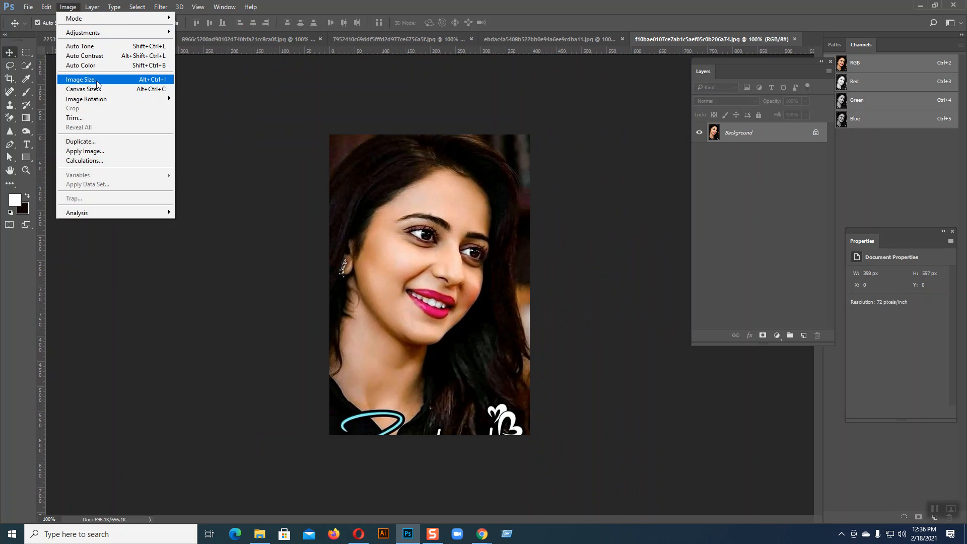
pyautogui.click(81, 79)
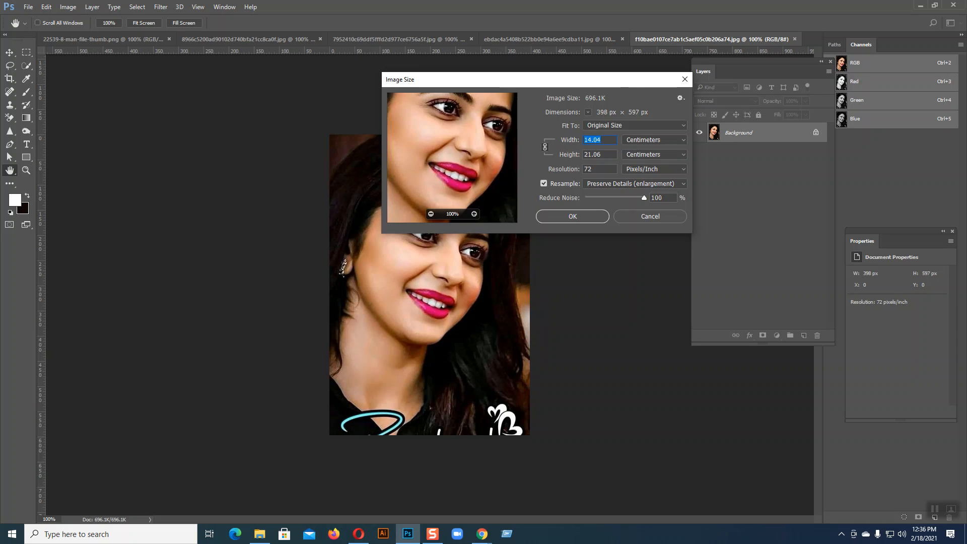
pyautogui.click(706, 135)
pyautogui.click(692, 151)
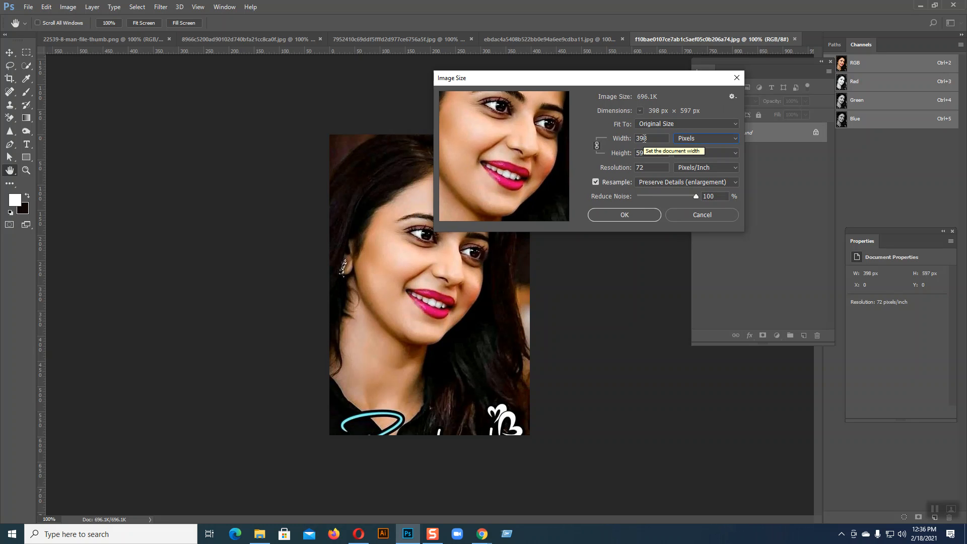
pyautogui.moveTo(524, 129); pyautogui.dragTo(526, 159)
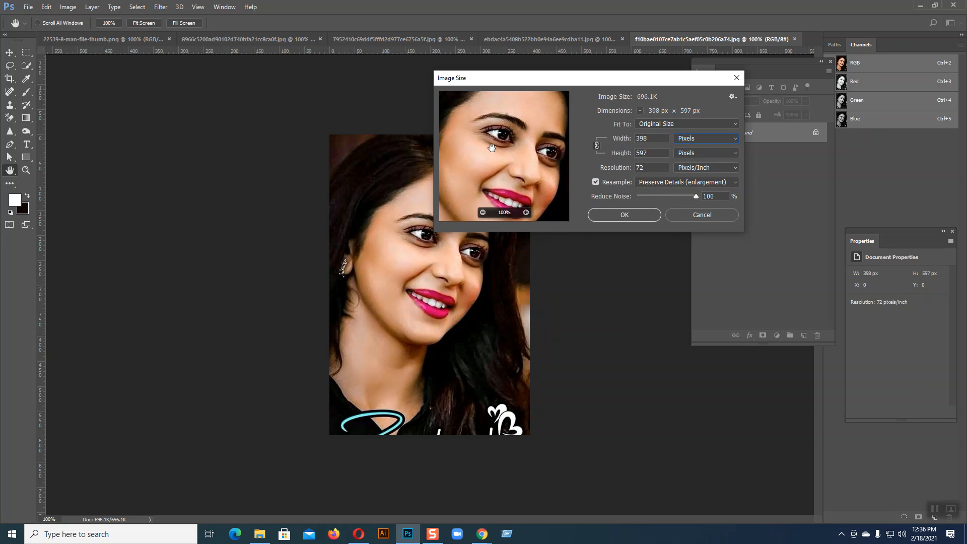
# Magnify the screen to 200% with Windows Magnifier and move its window clear of the Image Size dialog.
pyautogui.press('super+plus')
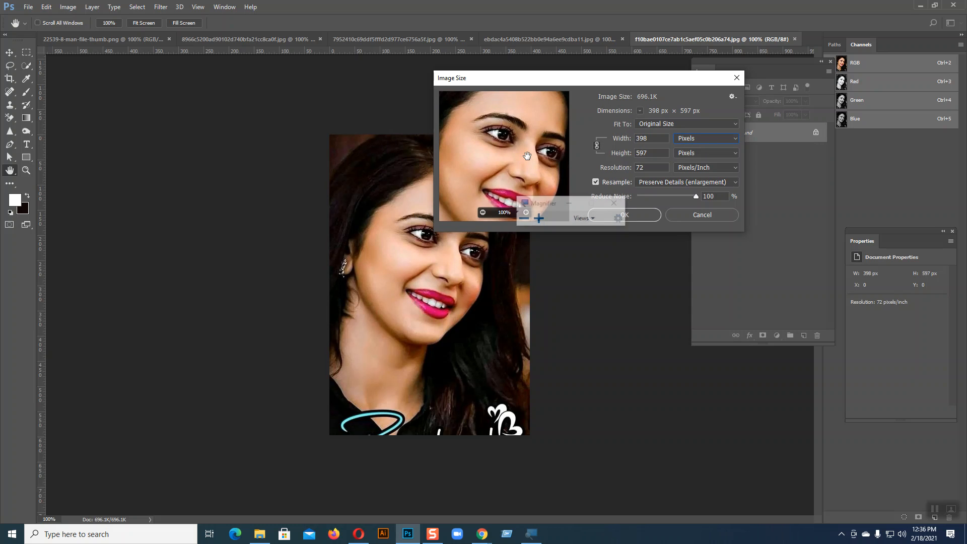
pyautogui.click(544, 221)
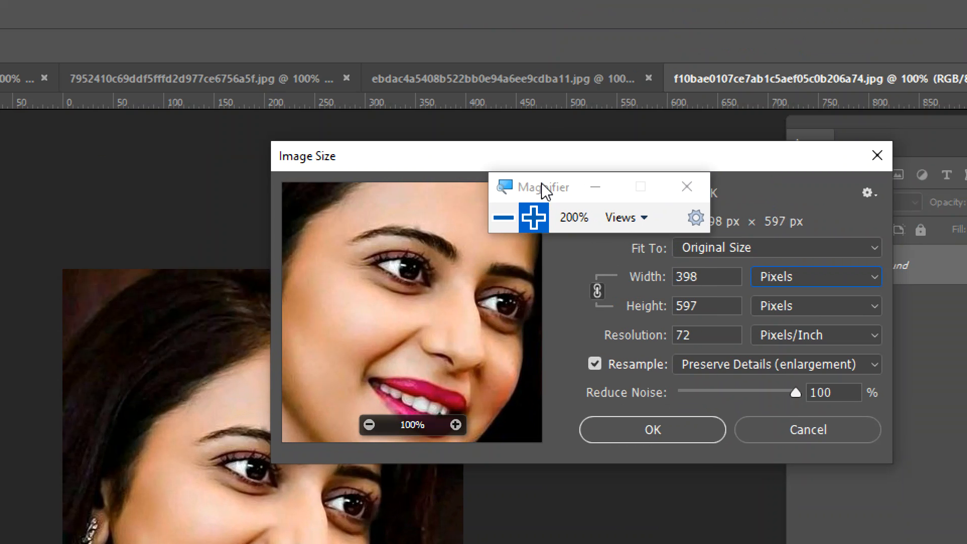
pyautogui.moveTo(540, 189); pyautogui.dragTo(267, 32)
# Try a resolution of 150 pixels/inch for the portrait and inspect the eye in the preview.
pyautogui.moveTo(715, 341); pyautogui.dragTo(670, 337)
pyautogui.write('150')
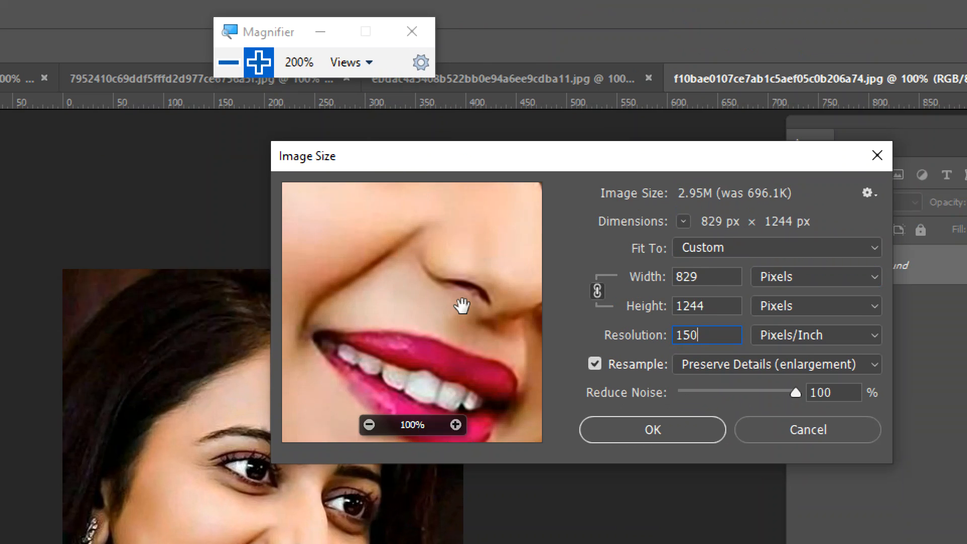
pyautogui.moveTo(462, 306); pyautogui.dragTo(376, 384)
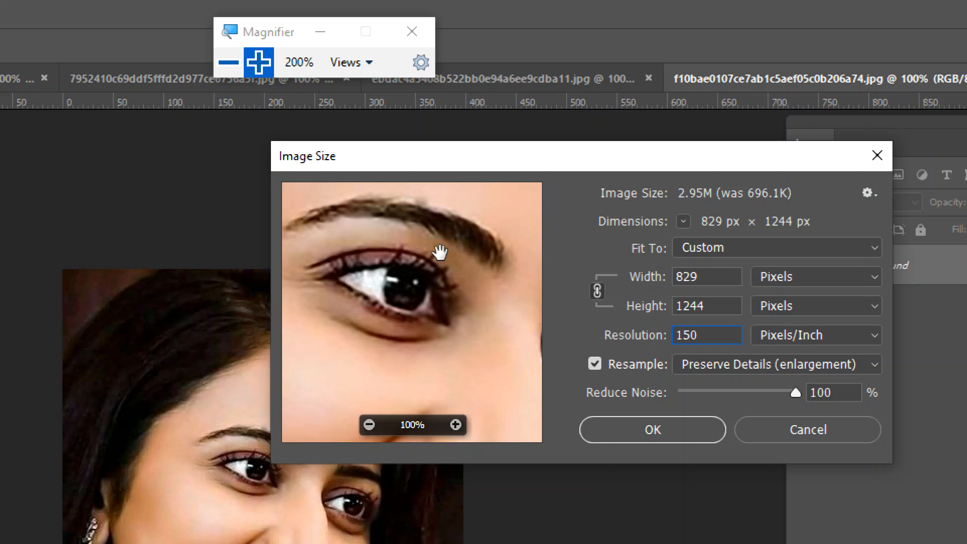
# Try a resolution of 300 pixels/inch for the portrait and inspect the enlarged eye in the preview.
pyautogui.moveTo(705, 336); pyautogui.dragTo(669, 337)
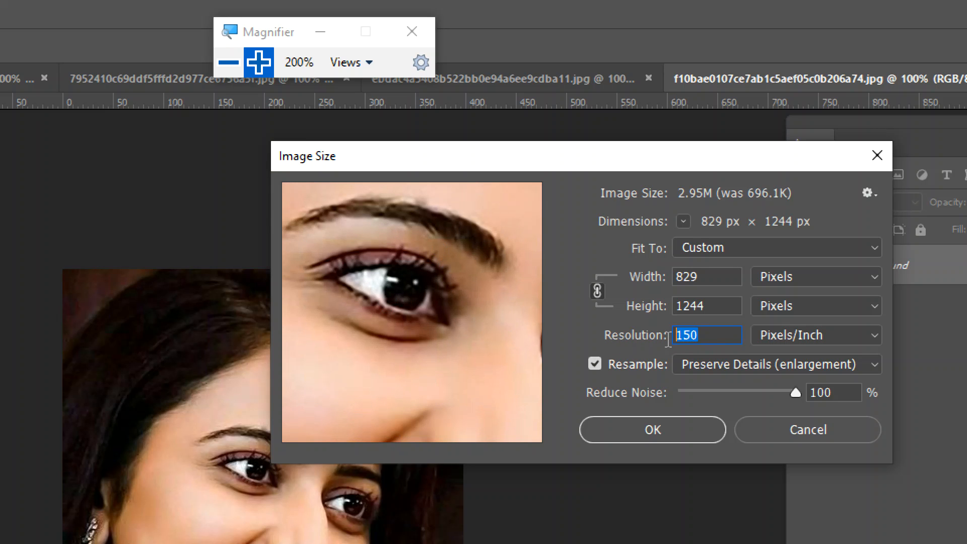
pyautogui.write('300')
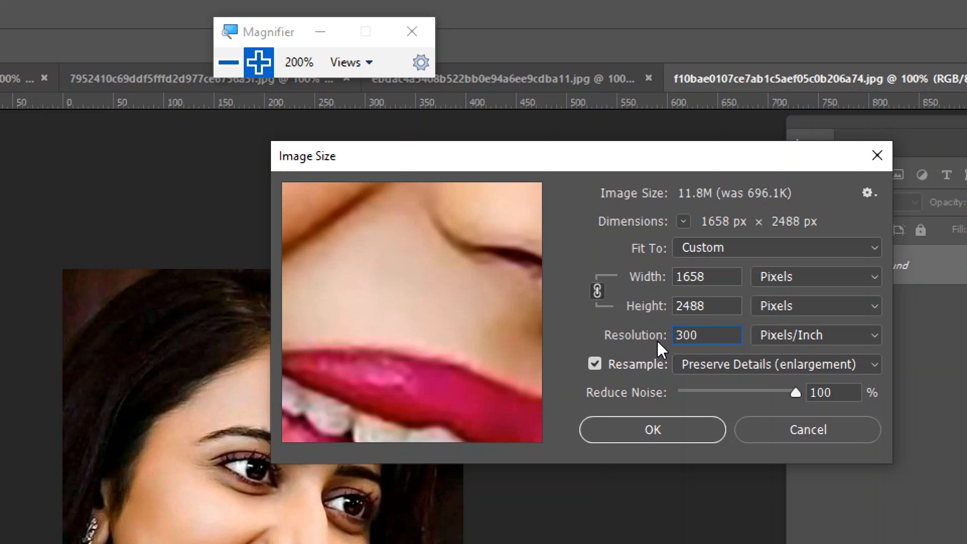
pyautogui.moveTo(408, 267); pyautogui.dragTo(389, 480)
pyautogui.moveTo(438, 244); pyautogui.dragTo(456, 407)
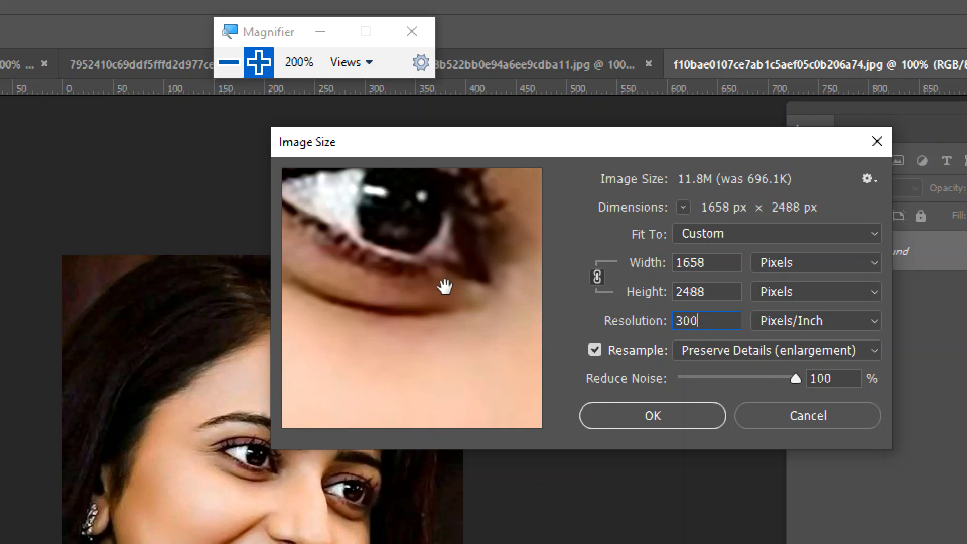
pyautogui.moveTo(445, 285); pyautogui.dragTo(488, 371)
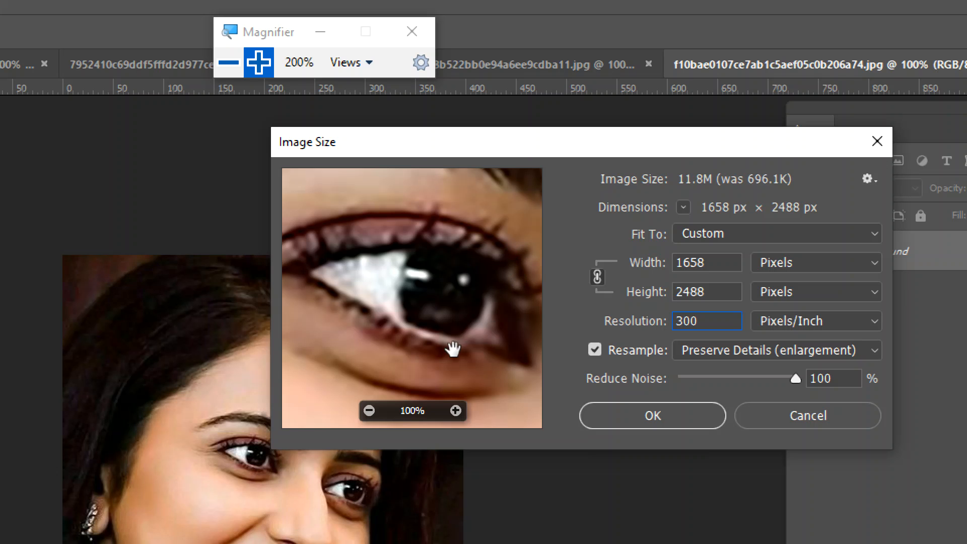
# Set the portrait's resolution to 200 pixels/inch and inspect the eye and eyebrow in the preview.
pyautogui.moveTo(707, 322); pyautogui.dragTo(650, 336)
pyautogui.write('200')
pyautogui.moveTo(462, 231); pyautogui.dragTo(465, 312)
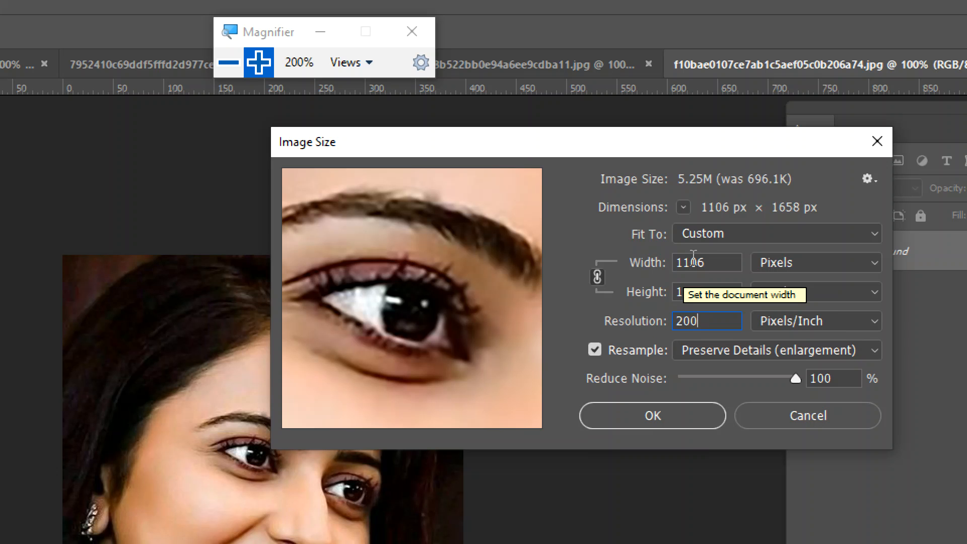
pyautogui.click(715, 260)
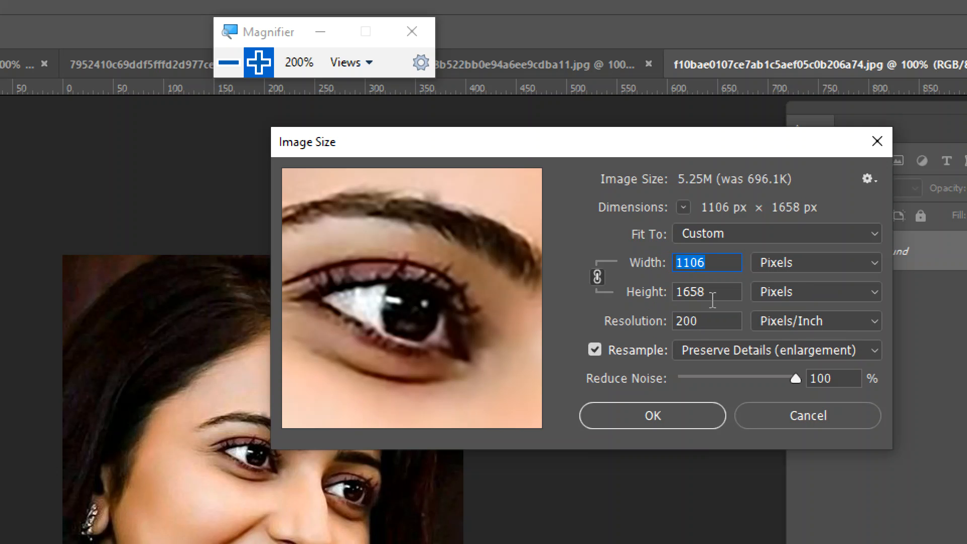
pyautogui.click(718, 319)
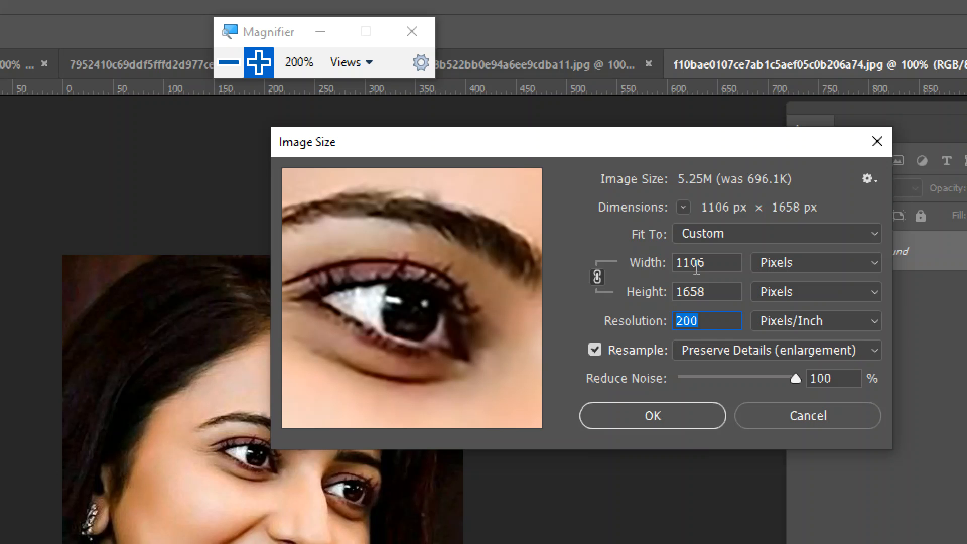
pyautogui.moveTo(700, 323); pyautogui.dragTo(693, 328)
pyautogui.moveTo(436, 319)
pyautogui.mouseDown()
pyautogui.moveTo(479, 277)
pyautogui.moveTo(446, 288)
pyautogui.moveTo(456, 337)
pyautogui.moveTo(423, 289)
pyautogui.moveTo(430, 305)
pyautogui.mouseUp()
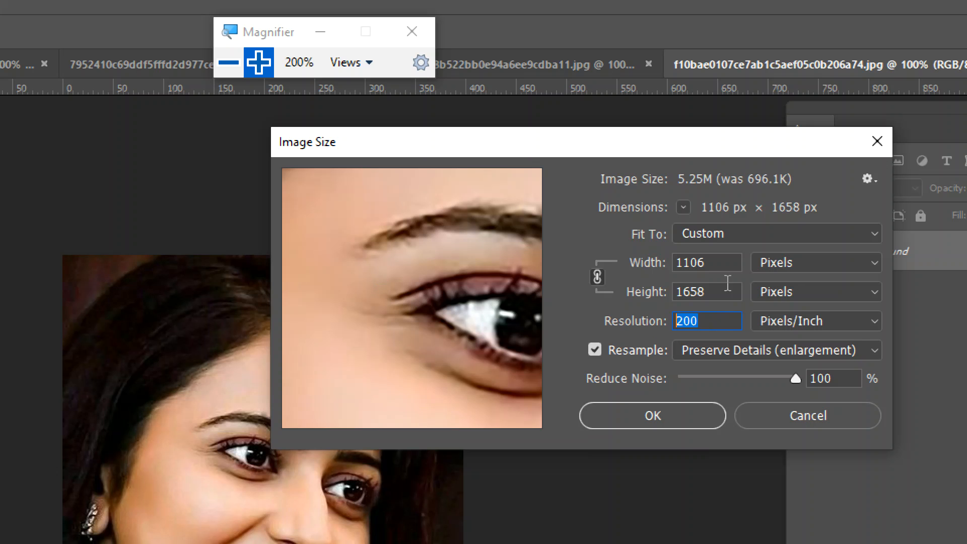
# Set the portrait's width to 2000 pixels with proportions linked and inspect the eye in the preview.
pyautogui.moveTo(717, 263); pyautogui.dragTo(671, 262)
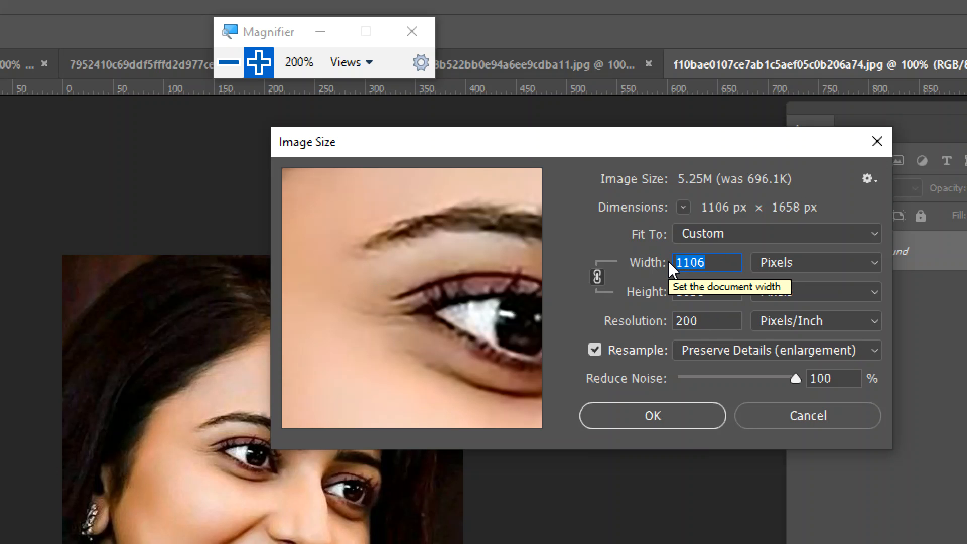
pyautogui.write('200')
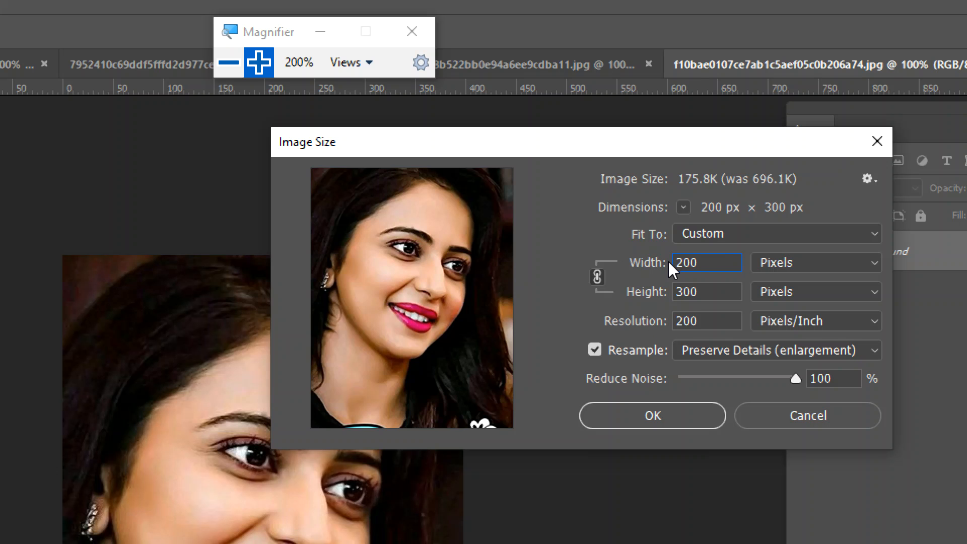
pyautogui.write('0')
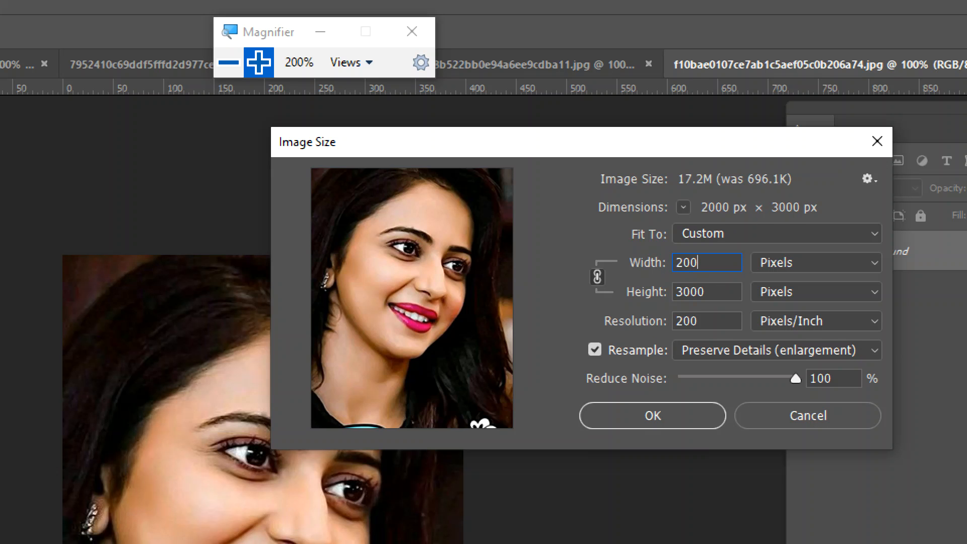
pyautogui.moveTo(356, 243); pyautogui.dragTo(440, 429)
pyautogui.moveTo(452, 230); pyautogui.dragTo(493, 376)
pyautogui.moveTo(409, 276); pyautogui.dragTo(495, 358)
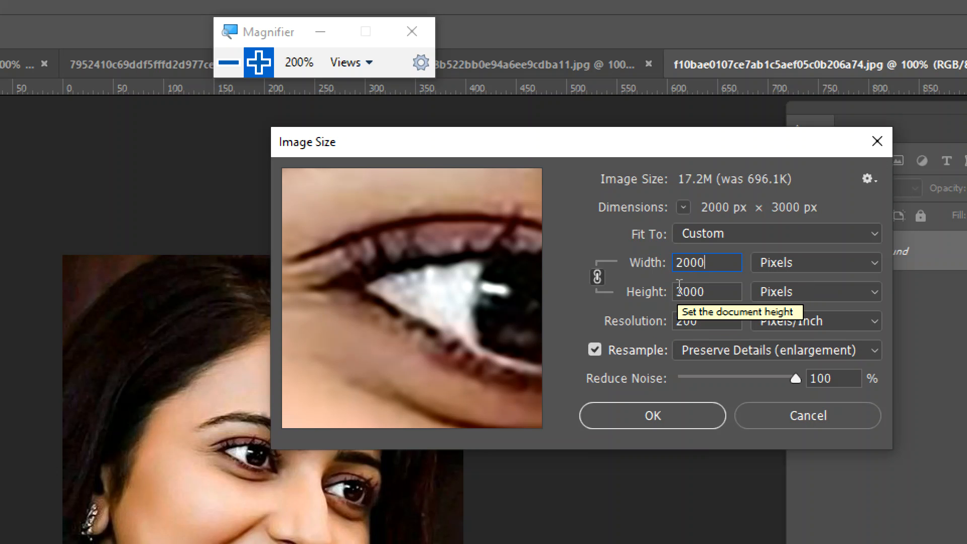
# Unlink the portrait's width and height, try 100 by 2000 pixels in the preview, and discard the resize.
pyautogui.moveTo(675, 292); pyautogui.dragTo(713, 293)
pyautogui.click(715, 293)
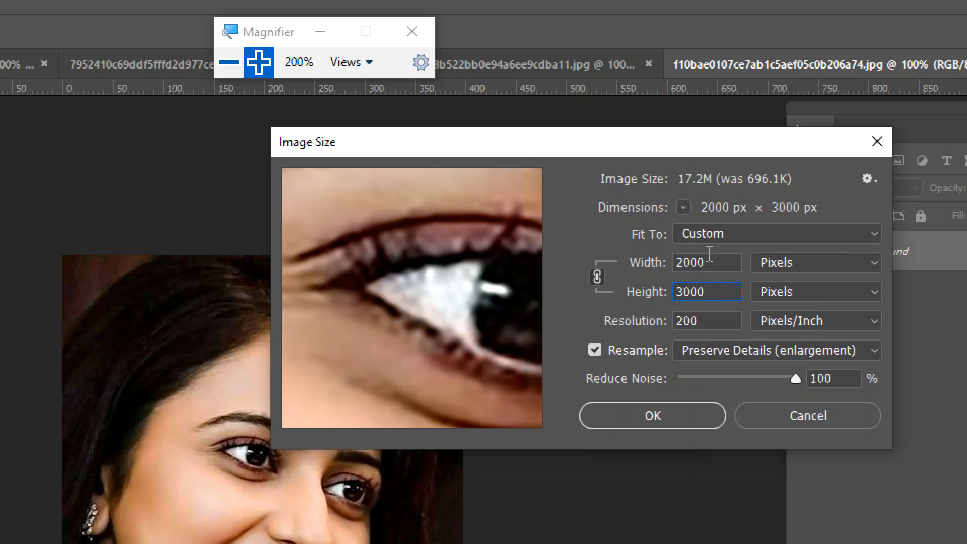
pyautogui.moveTo(710, 257); pyautogui.dragTo(680, 255)
pyautogui.press('Tab')
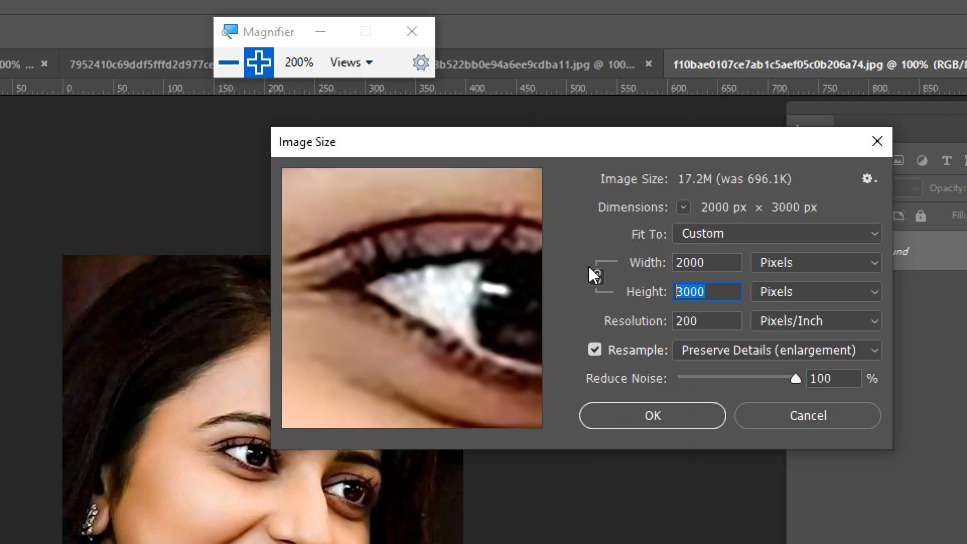
pyautogui.click(597, 276)
pyautogui.doubleClick(690, 263)
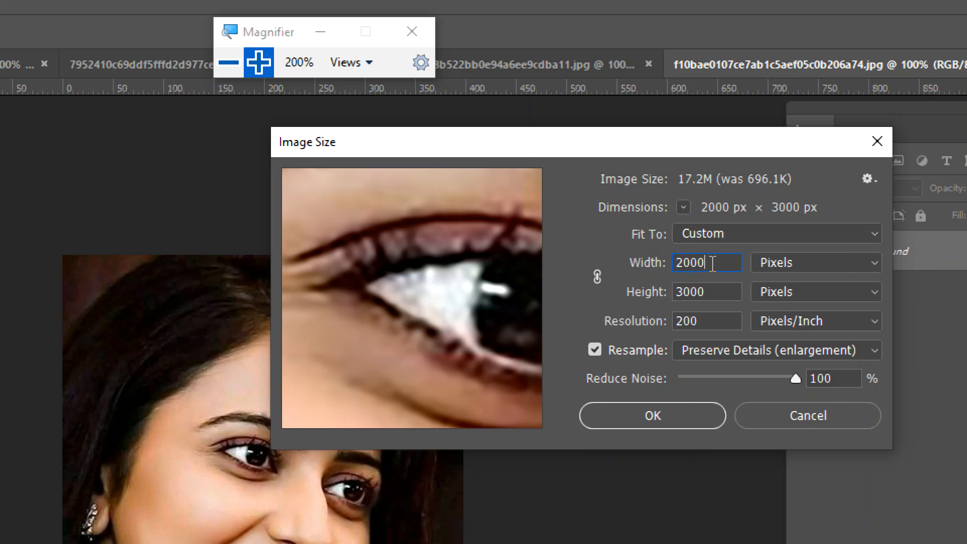
pyautogui.write('100')
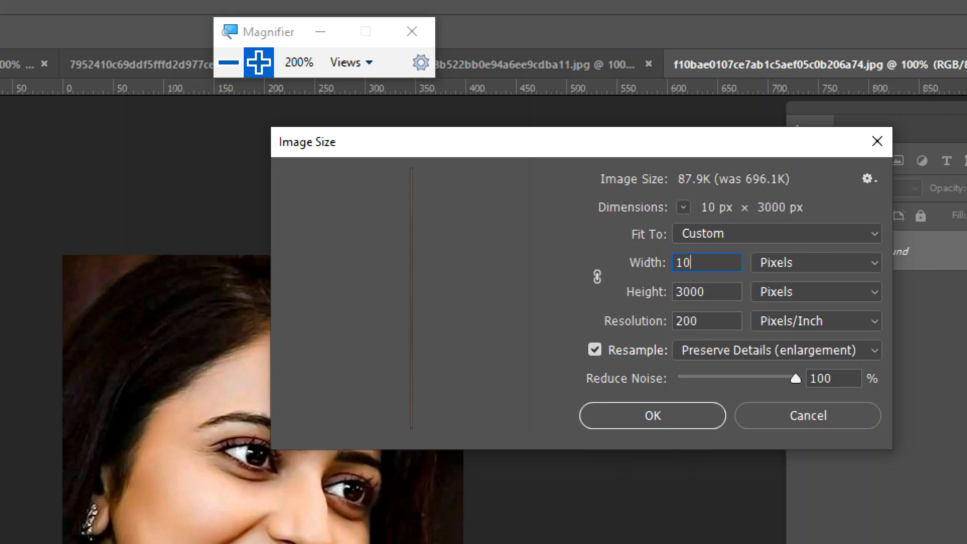
pyautogui.doubleClick(721, 293)
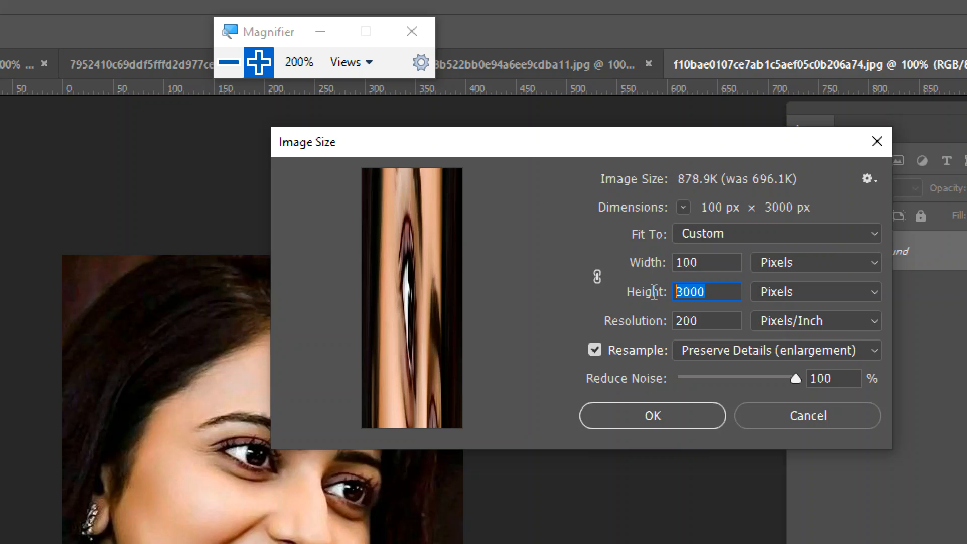
pyautogui.write('200')
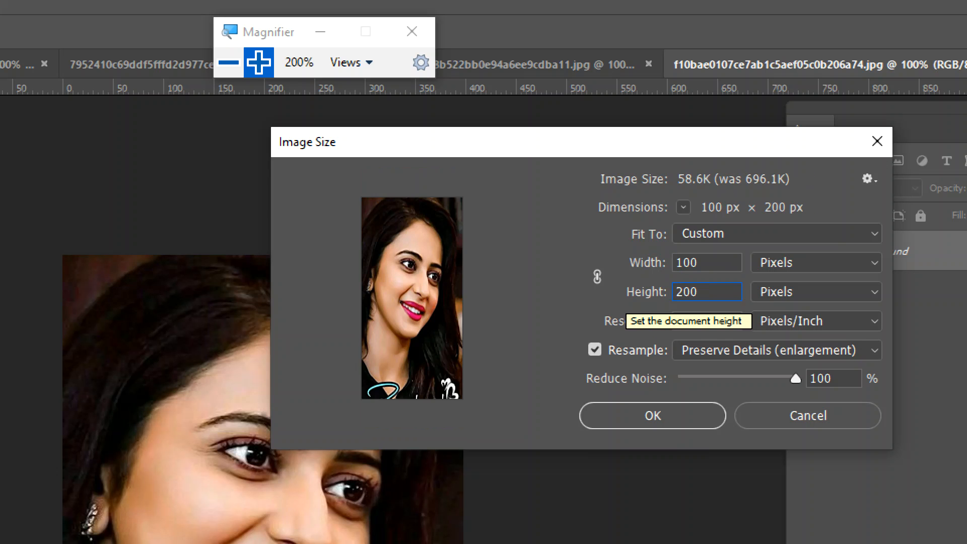
pyautogui.write('0')
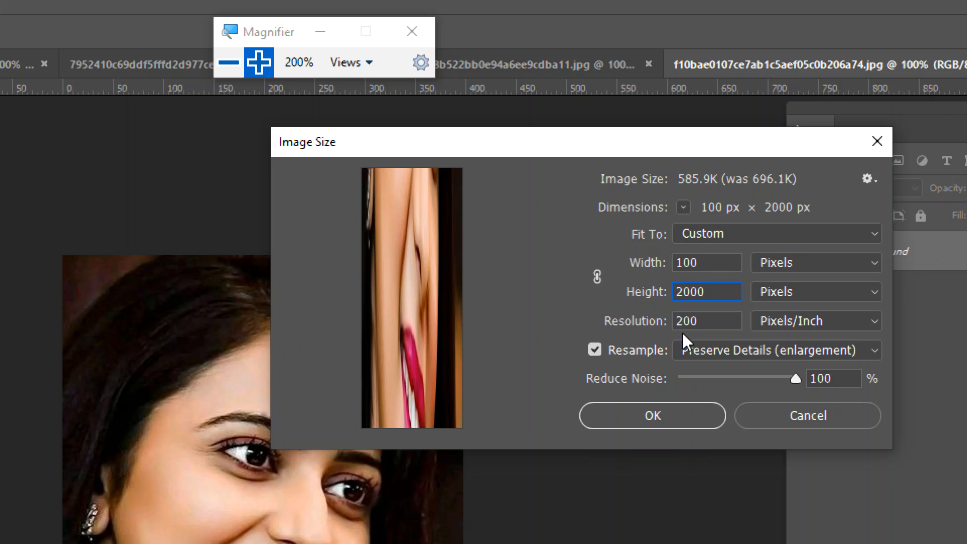
pyautogui.click(780, 422)
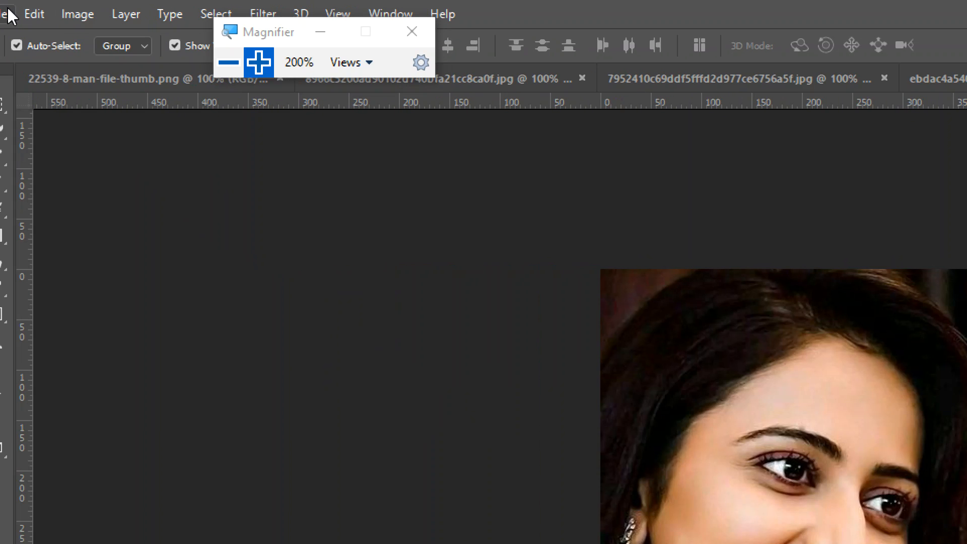
pyautogui.click(65, 11)
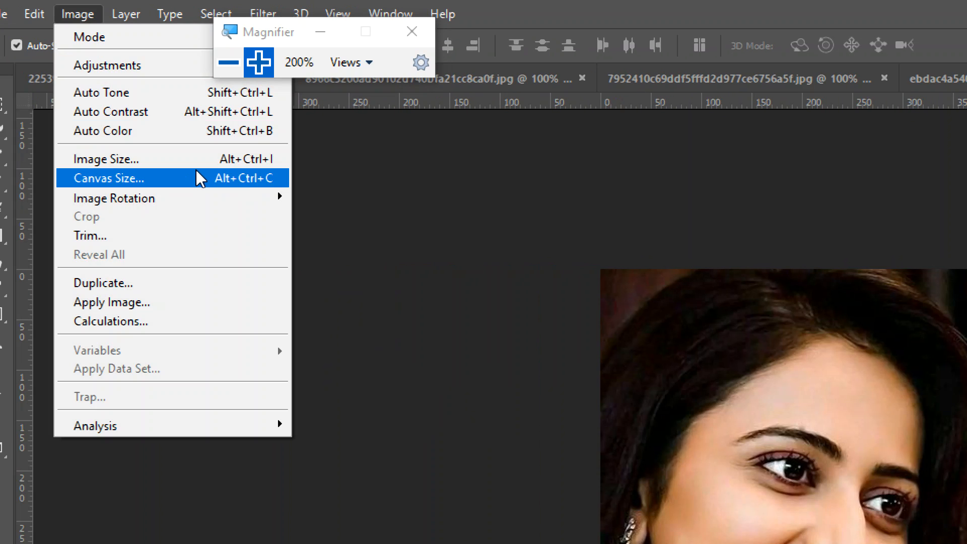
pyautogui.click(197, 172)
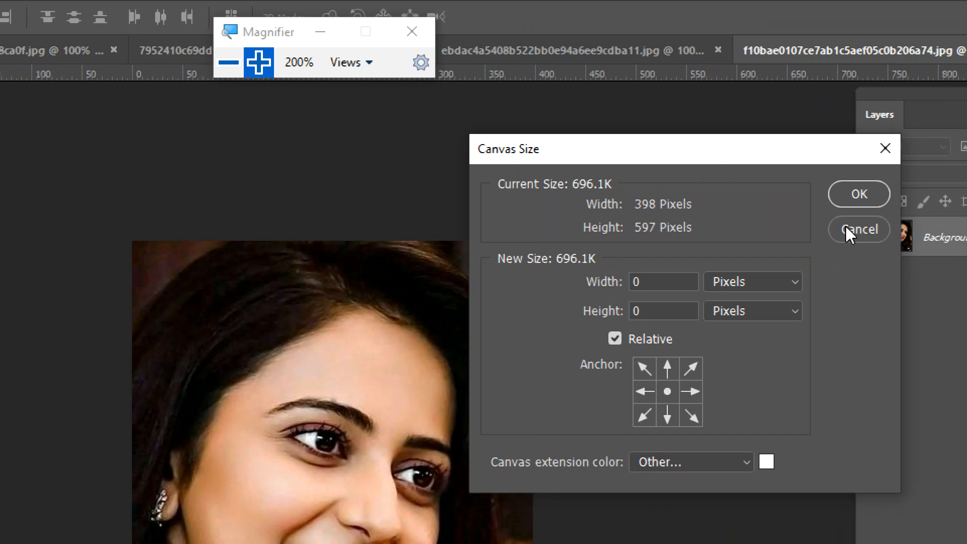
pyautogui.click(846, 229)
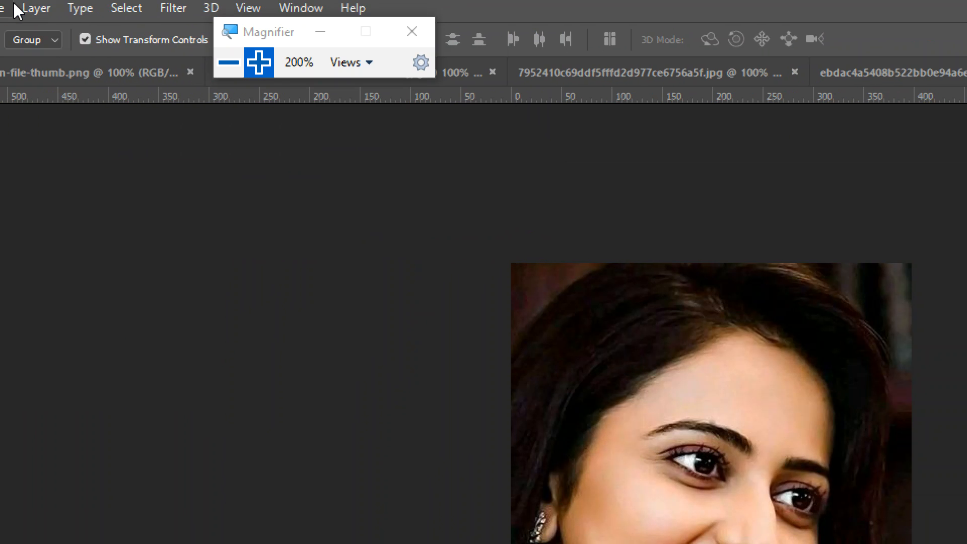
# Open the portrait's Image Size settings, switch the dimensions to pixels and set the resolution to 200 pixels/inch.
pyautogui.click(18, 10)
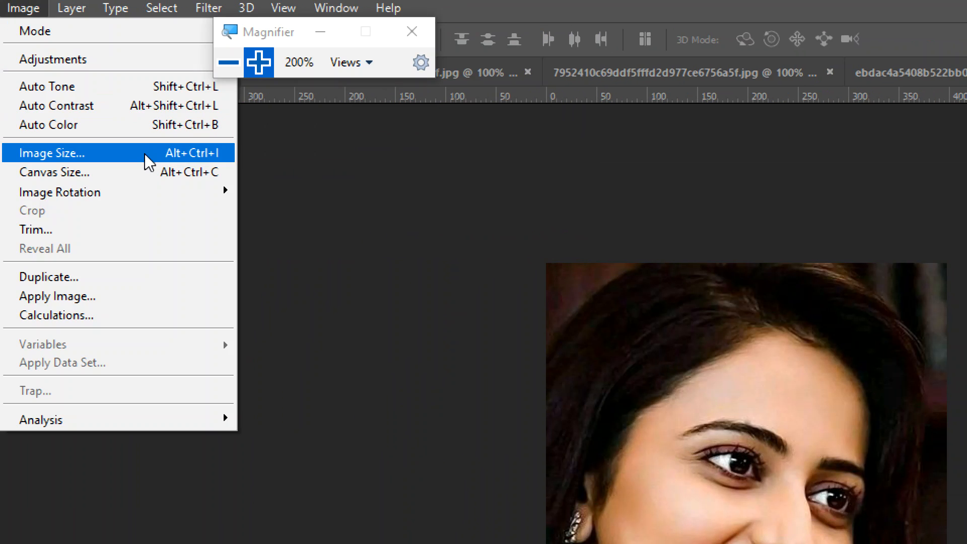
pyautogui.click(146, 160)
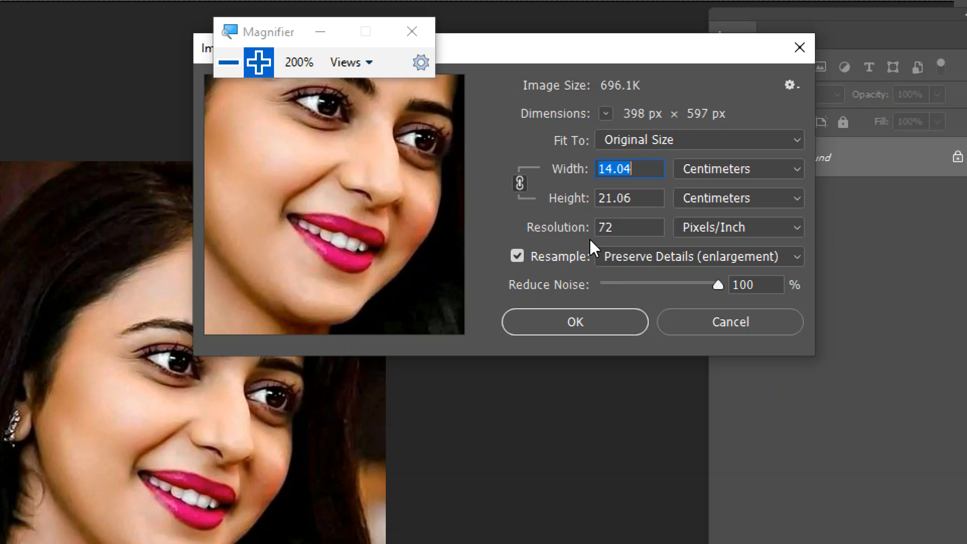
pyautogui.moveTo(622, 226); pyautogui.dragTo(590, 226)
pyautogui.click(725, 174)
pyautogui.click(725, 174)
pyautogui.click(725, 202)
pyautogui.moveTo(623, 168); pyautogui.dragTo(590, 169)
pyautogui.moveTo(624, 226); pyautogui.dragTo(583, 231)
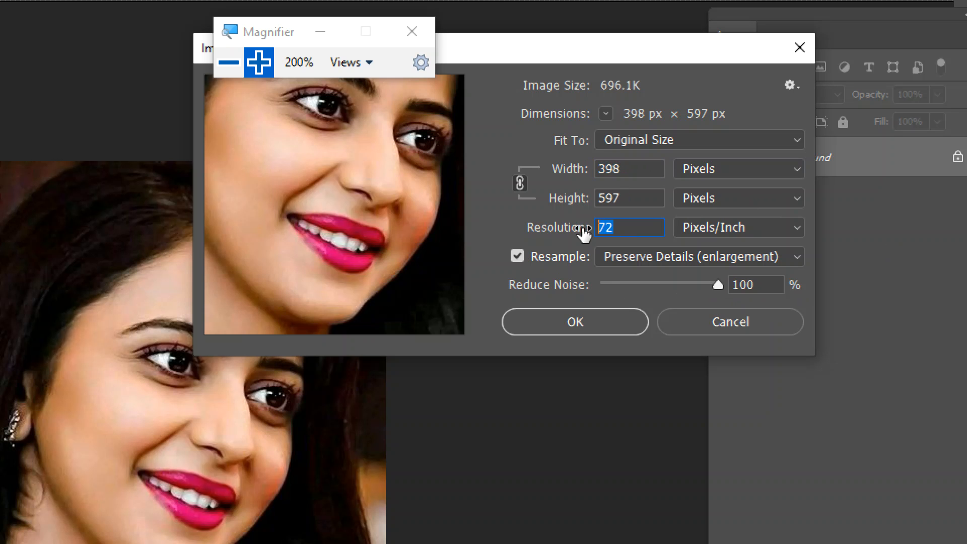
pyautogui.write('200')
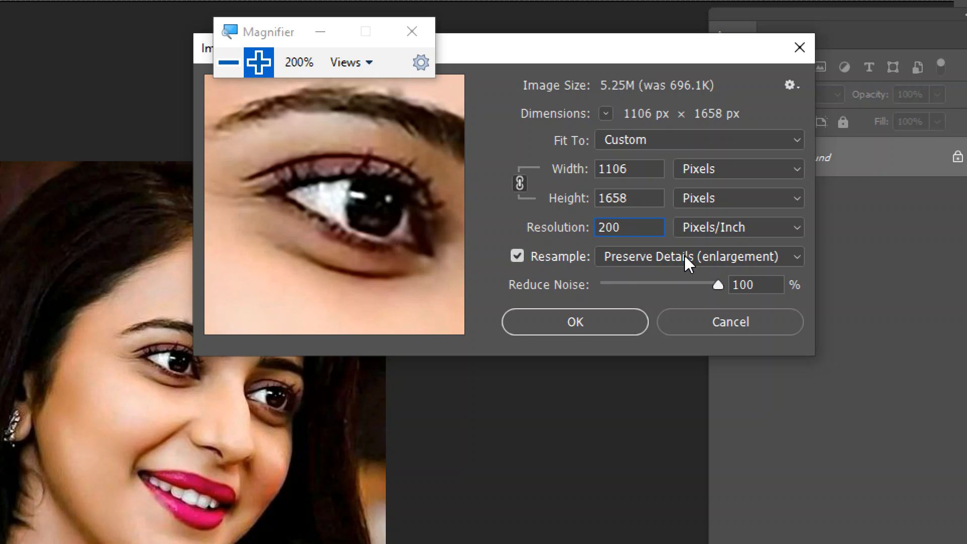
# Try Automatic resampling for the portrait and inspect the eye and eyebrow in the preview.
pyautogui.click(669, 257)
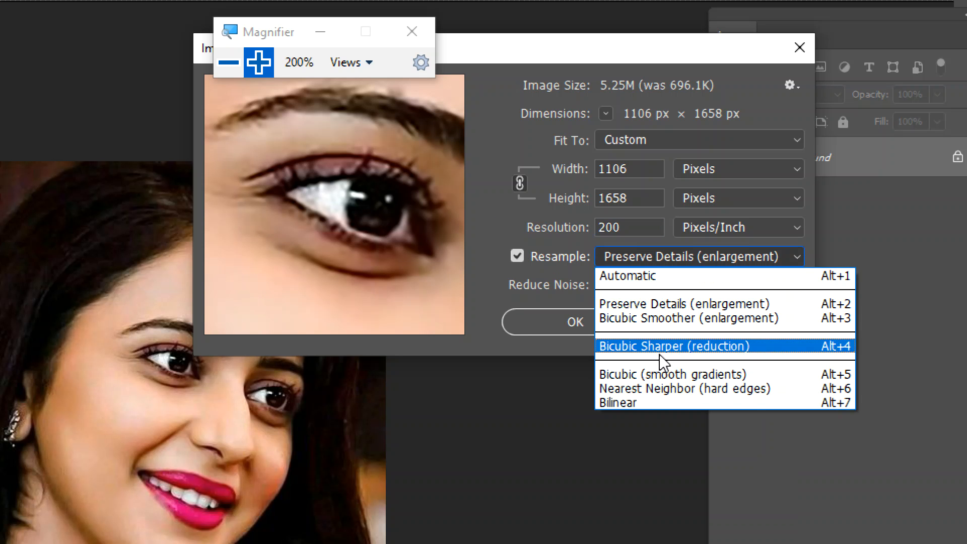
pyautogui.click(646, 280)
pyautogui.moveTo(339, 180); pyautogui.dragTo(413, 194)
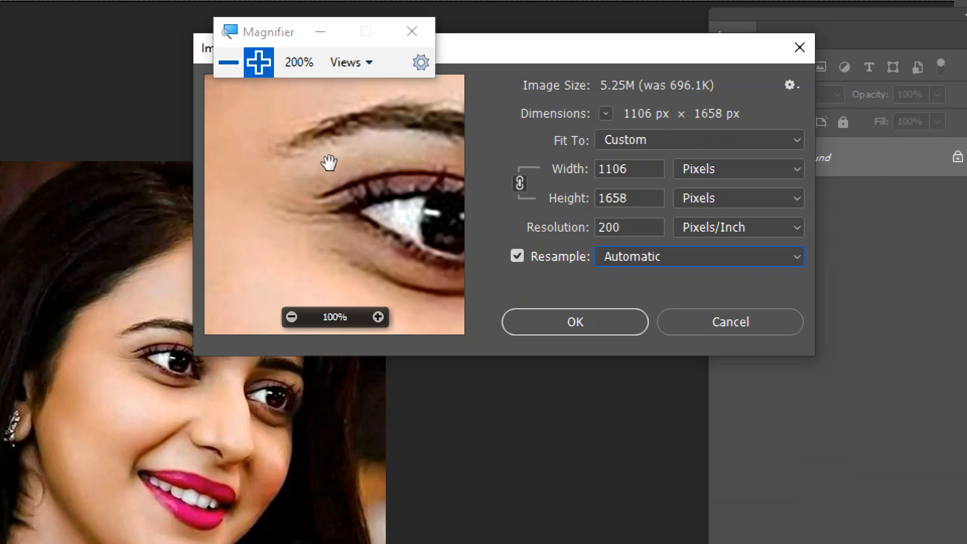
# Try Preserve Details (enlargement) resampling and compare noise reduction at 0% and 100% in the preview.
pyautogui.click(700, 256)
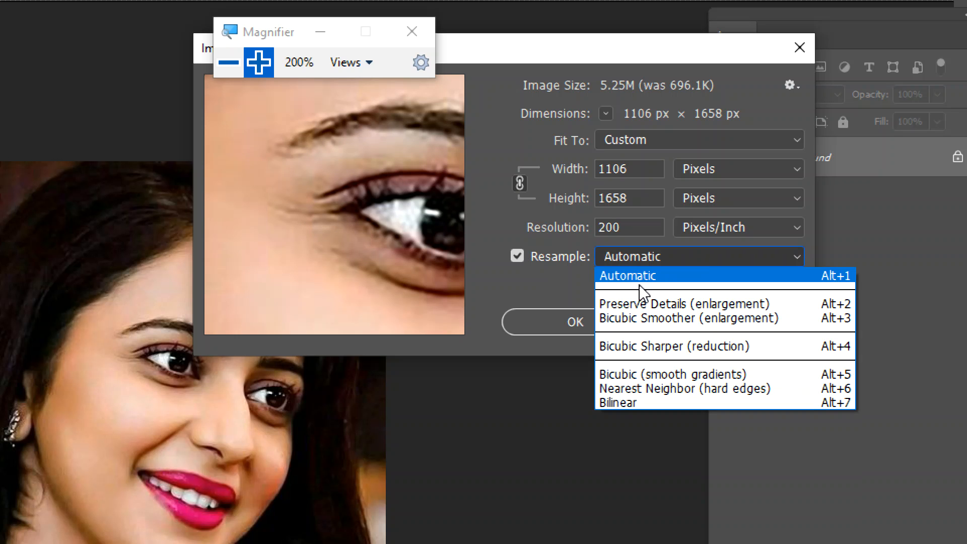
pyautogui.click(633, 302)
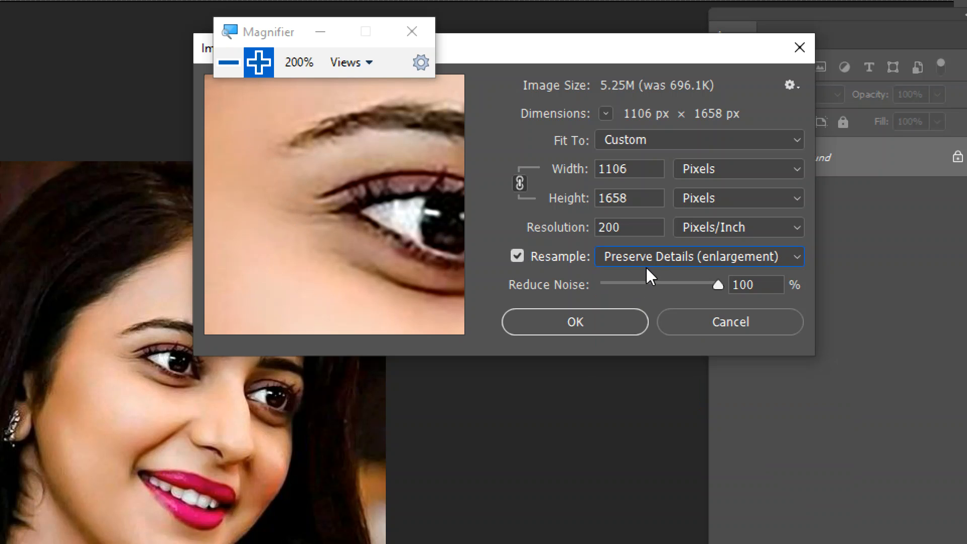
pyautogui.moveTo(721, 281); pyautogui.dragTo(738, 301)
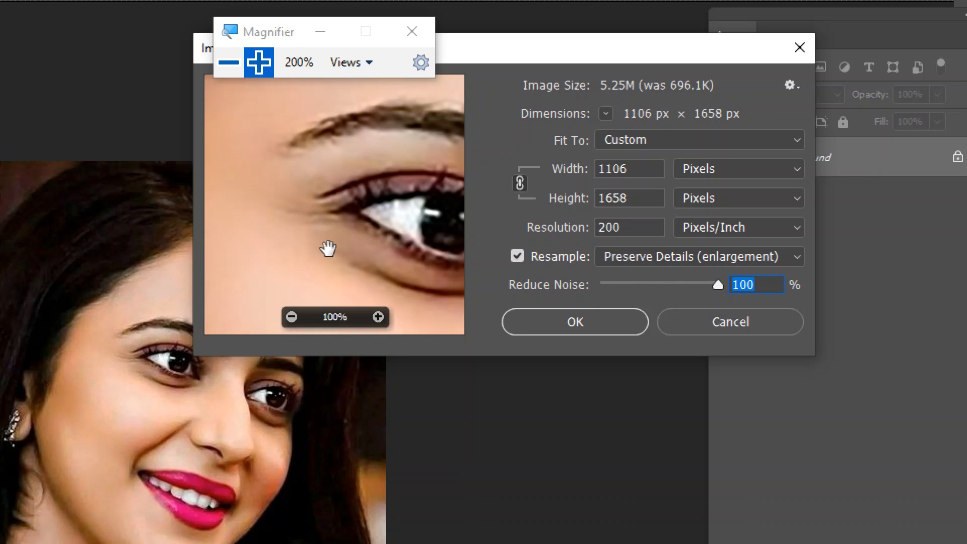
pyautogui.moveTo(720, 285); pyautogui.dragTo(566, 289)
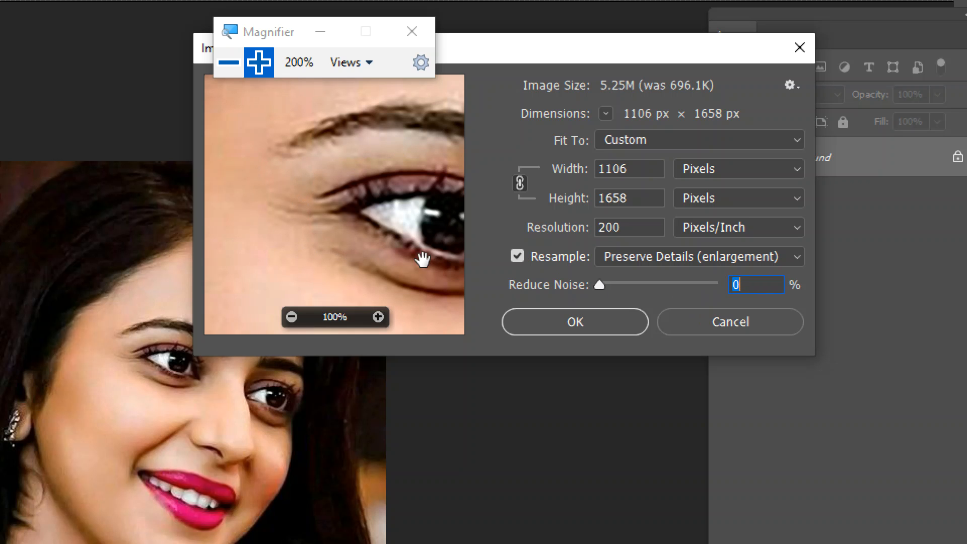
pyautogui.moveTo(603, 285); pyautogui.dragTo(736, 286)
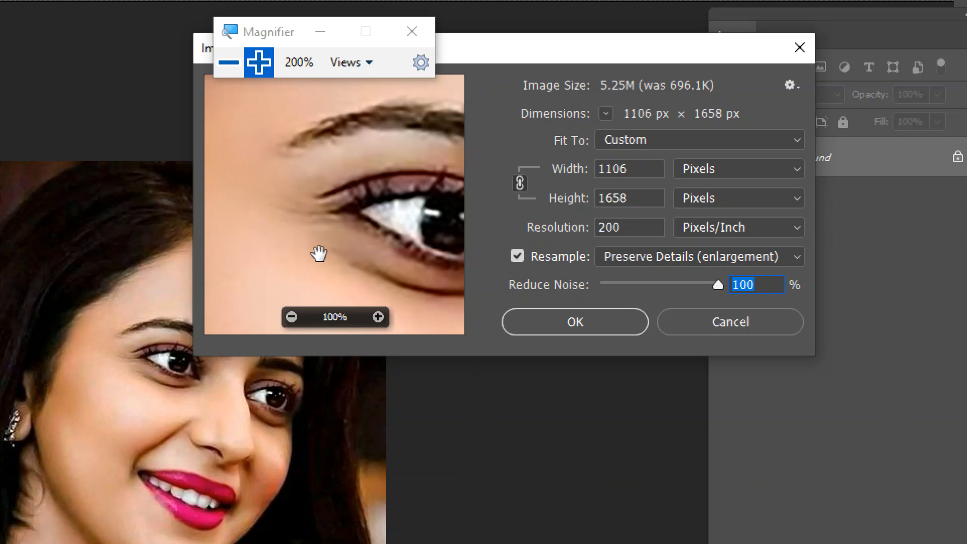
# Try Bicubic Smoother, Bicubic Sharper and Bicubic (smooth gradients) resampling in turn and compare the eye in the preview.
pyautogui.click(686, 255)
pyautogui.click(649, 318)
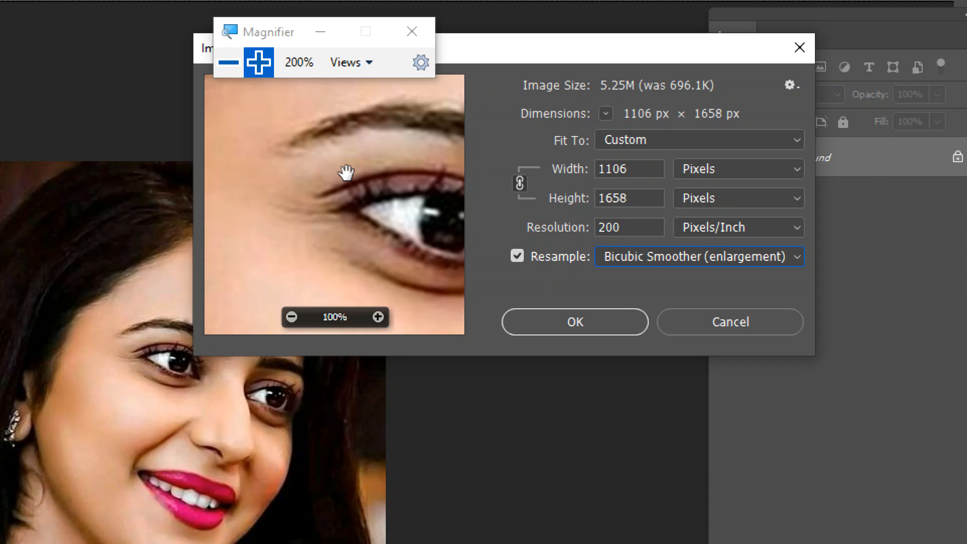
pyautogui.click(639, 255)
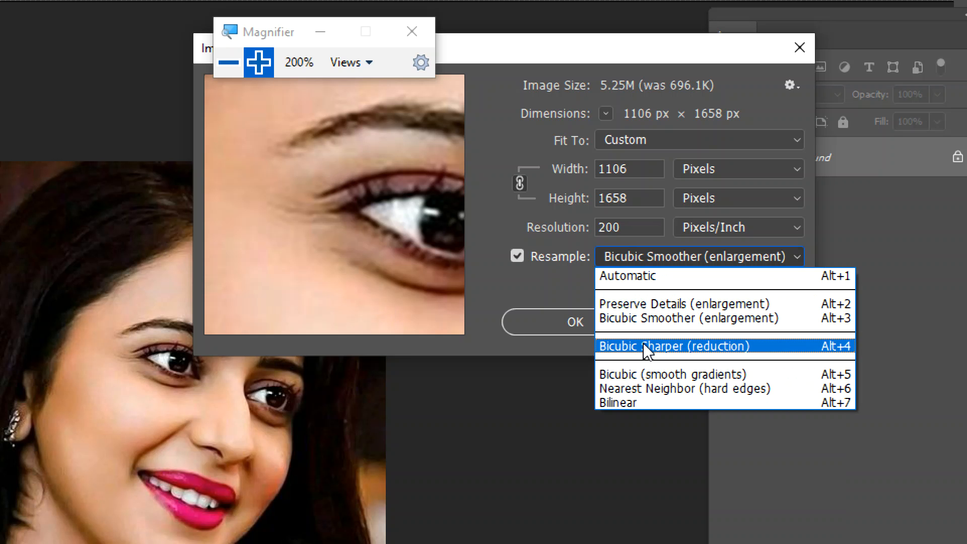
pyautogui.click(644, 347)
pyautogui.moveTo(410, 202); pyautogui.dragTo(313, 195)
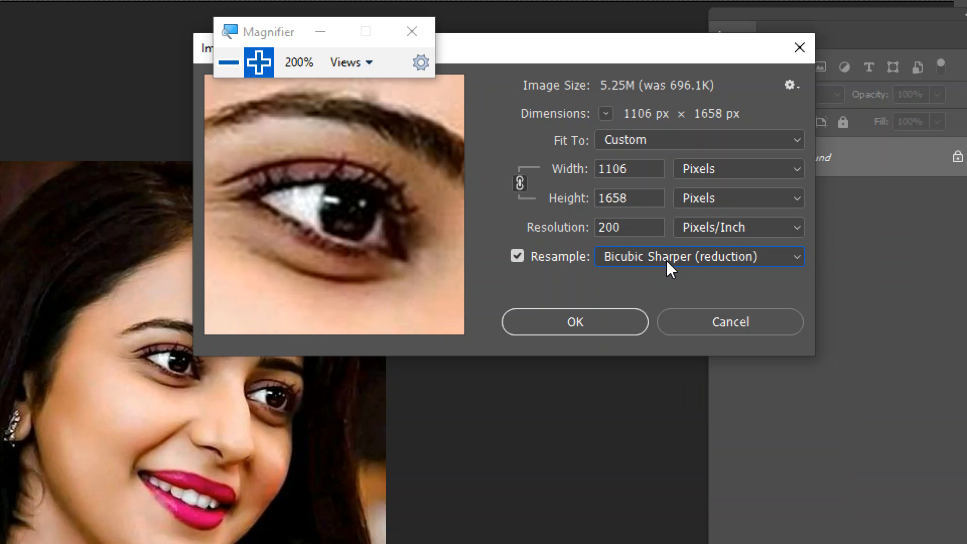
pyautogui.click(664, 257)
pyautogui.click(666, 374)
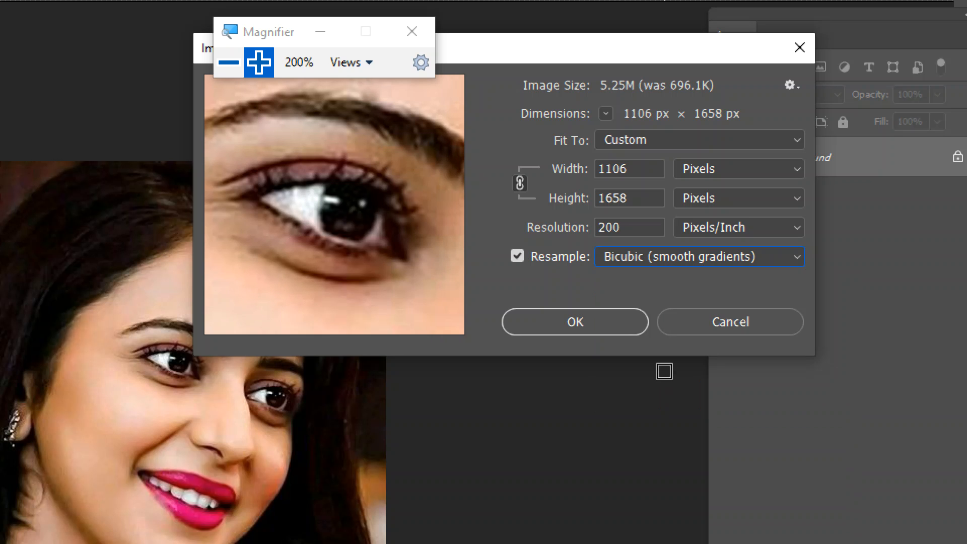
# Try Nearest Neighbor (hard edges) and Bilinear resampling and compare the eye in the preview.
pyautogui.click(632, 251)
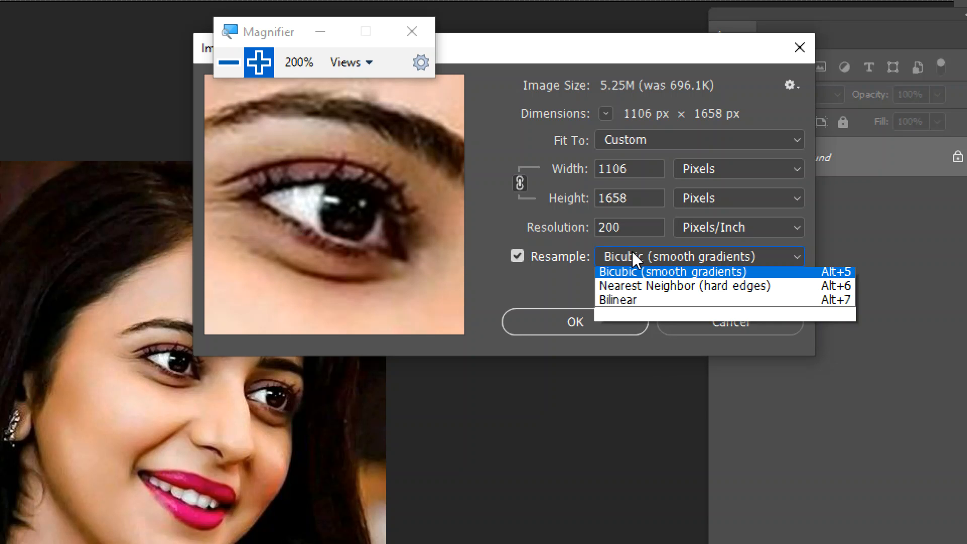
pyautogui.click(635, 390)
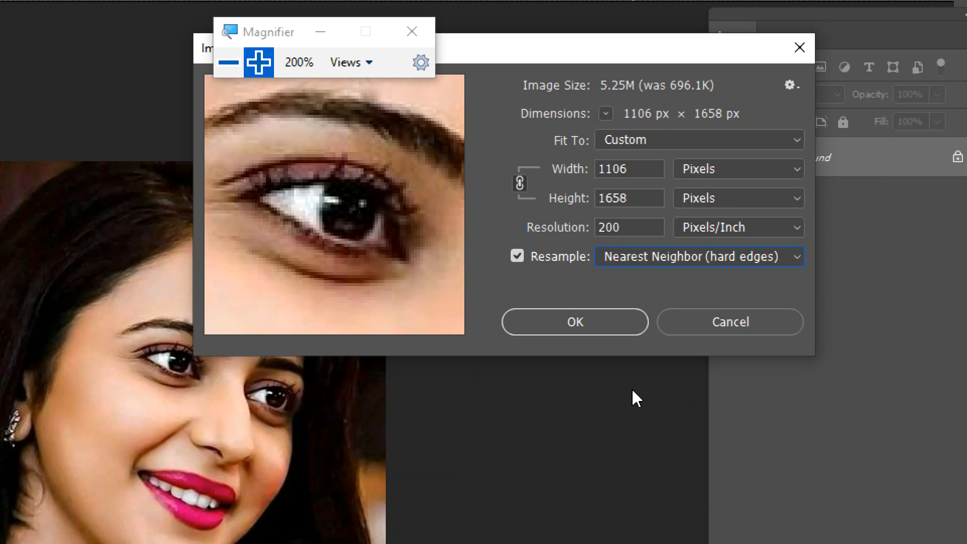
pyautogui.moveTo(367, 244); pyautogui.dragTo(375, 214)
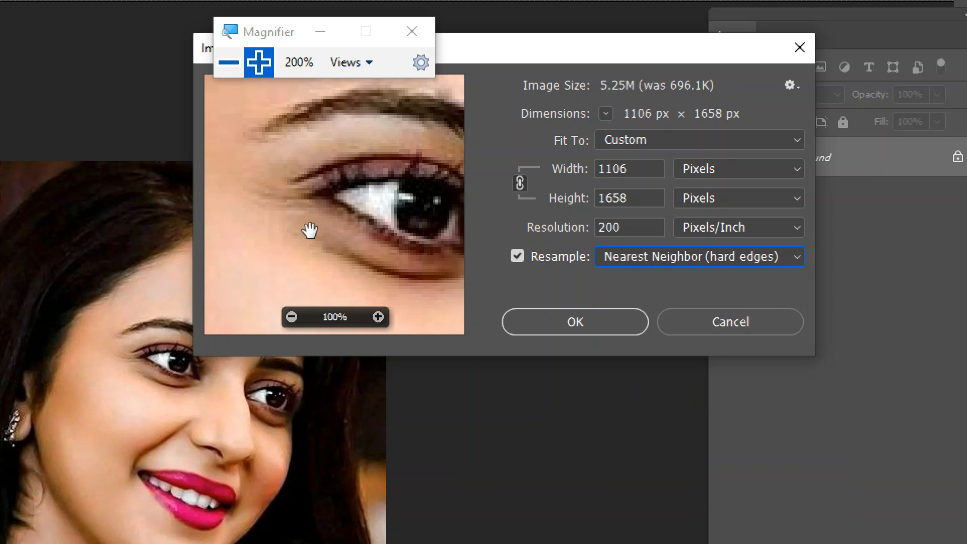
pyautogui.click(608, 249)
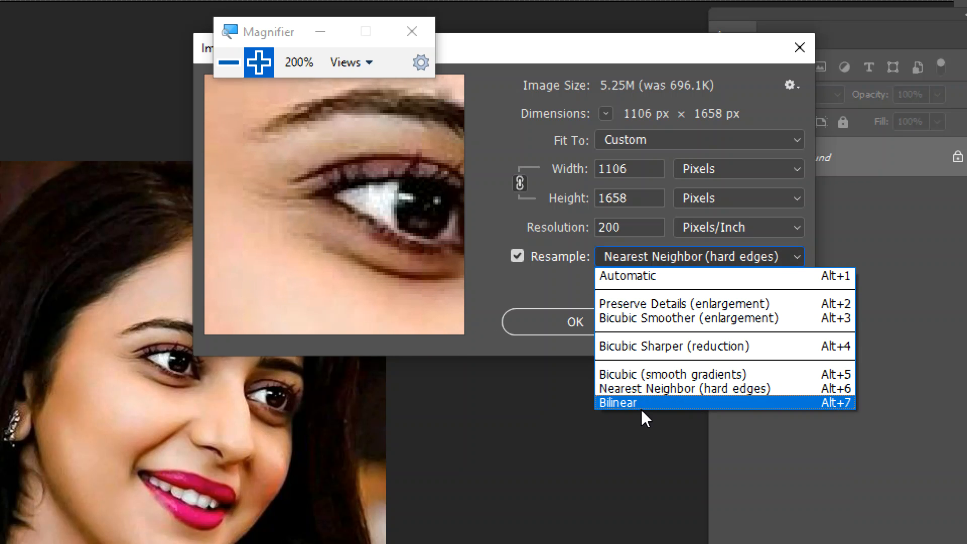
pyautogui.click(641, 403)
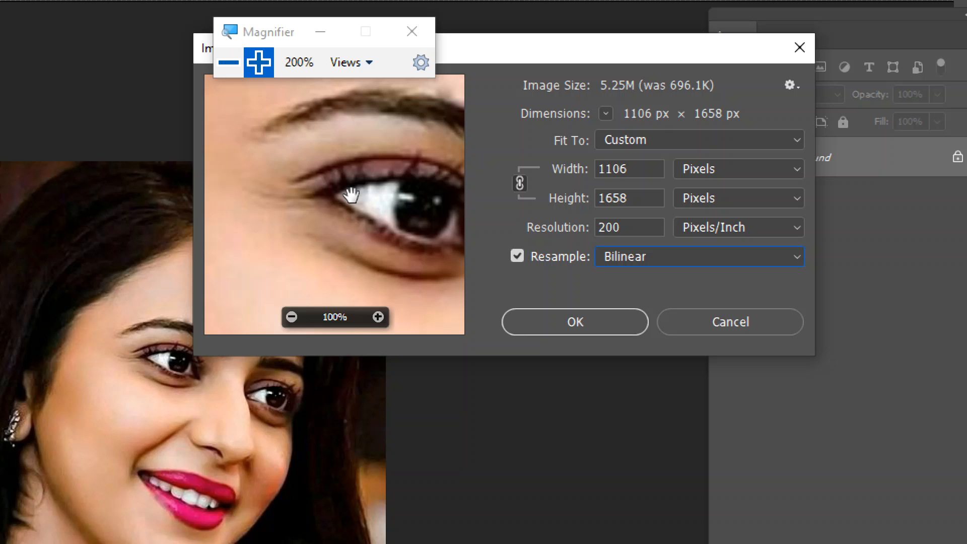
# Set the resampling to Preserve Details (enlargement), apply the resize and inspect the enlarged portrait.
pyautogui.click(668, 251)
pyautogui.click(654, 302)
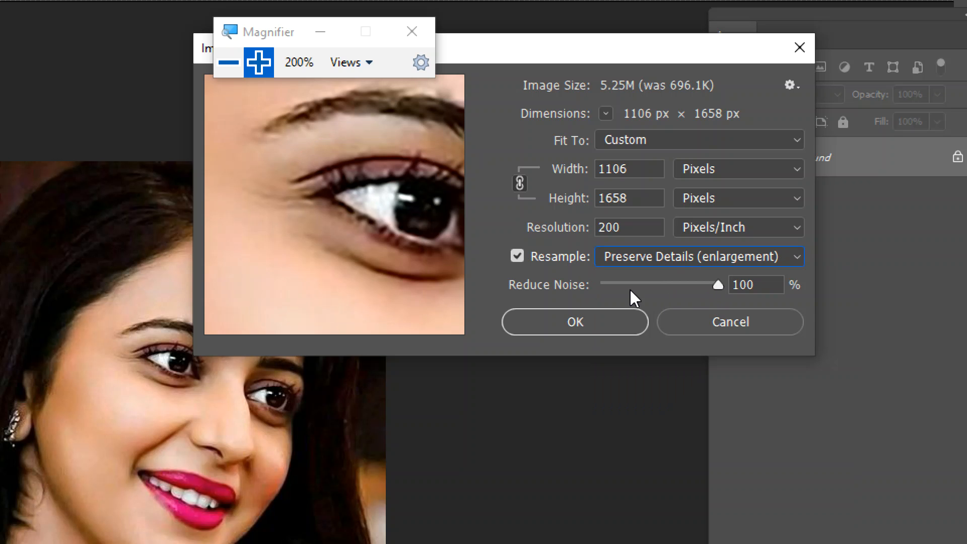
pyautogui.click(581, 329)
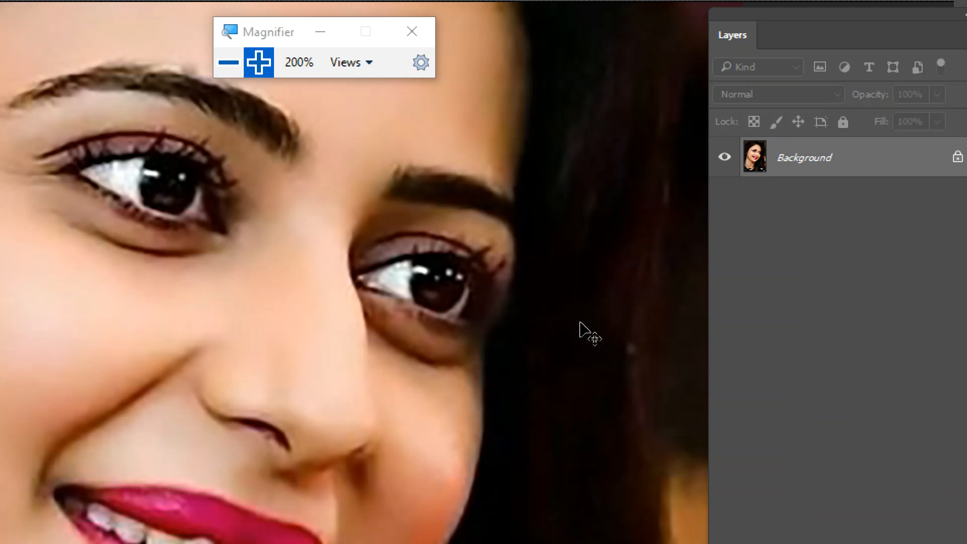
pyautogui.hotkey('ctrl', '-')
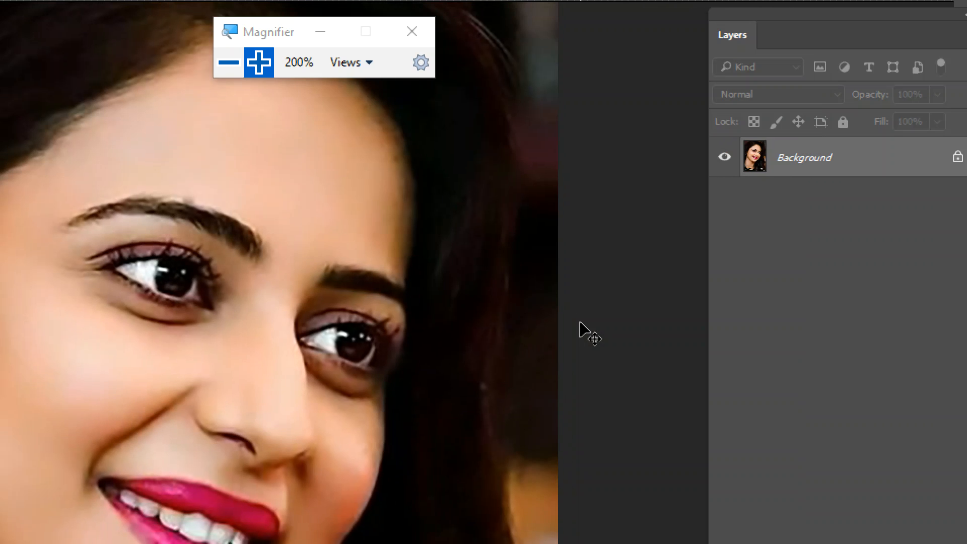
pyautogui.moveTo(378, 360); pyautogui.dragTo(599, 276)
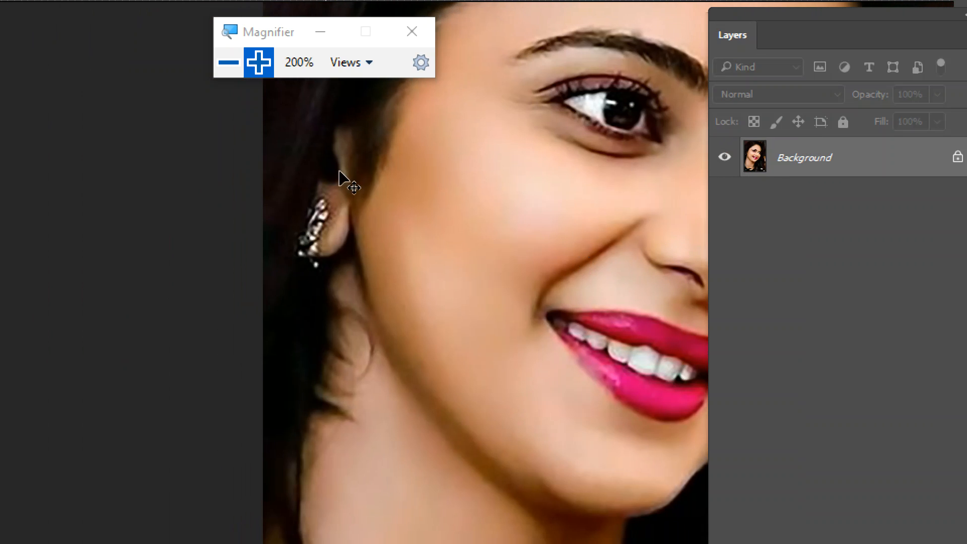
# Restore the Magnifier to 100%, undo the portrait's enlargement and inspect the original low-resolution face up close.
pyautogui.click(226, 62)
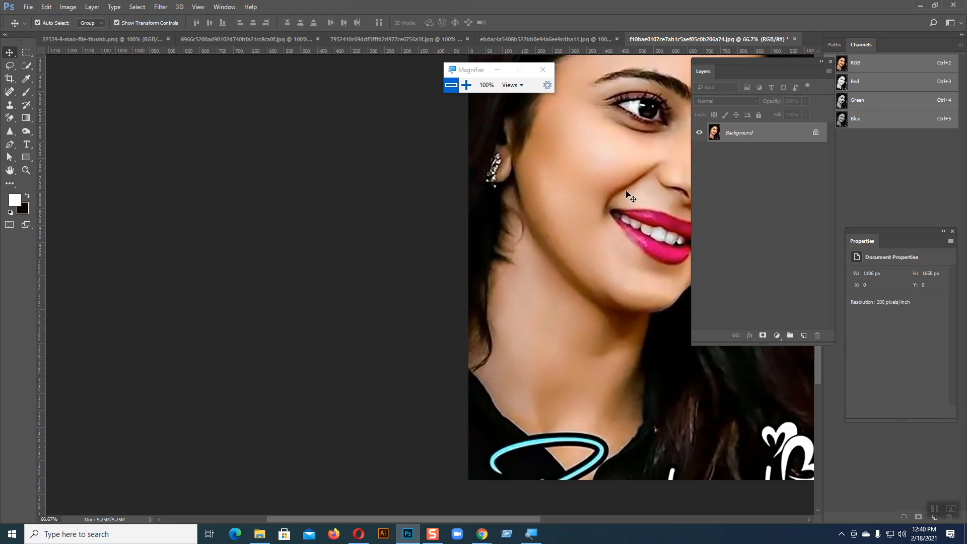
pyautogui.moveTo(629, 197); pyautogui.dragTo(411, 290)
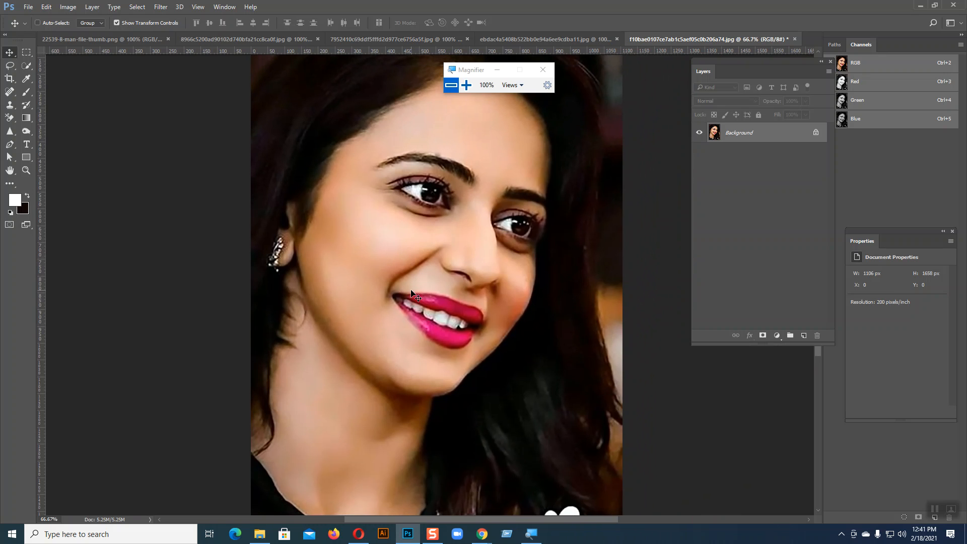
pyautogui.hotkey('ctrl', 'z')
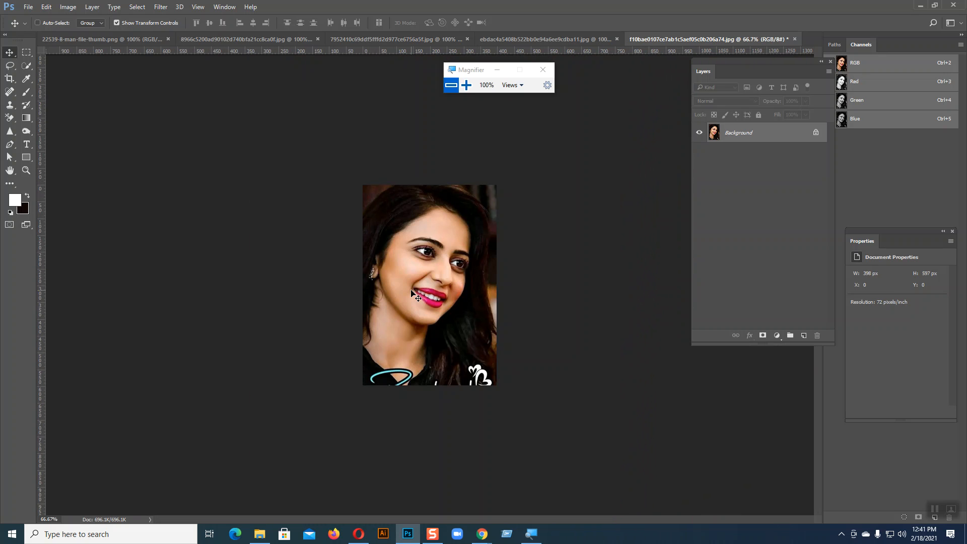
pyautogui.scroll(5, 411, 294)
pyautogui.press('ctrl')
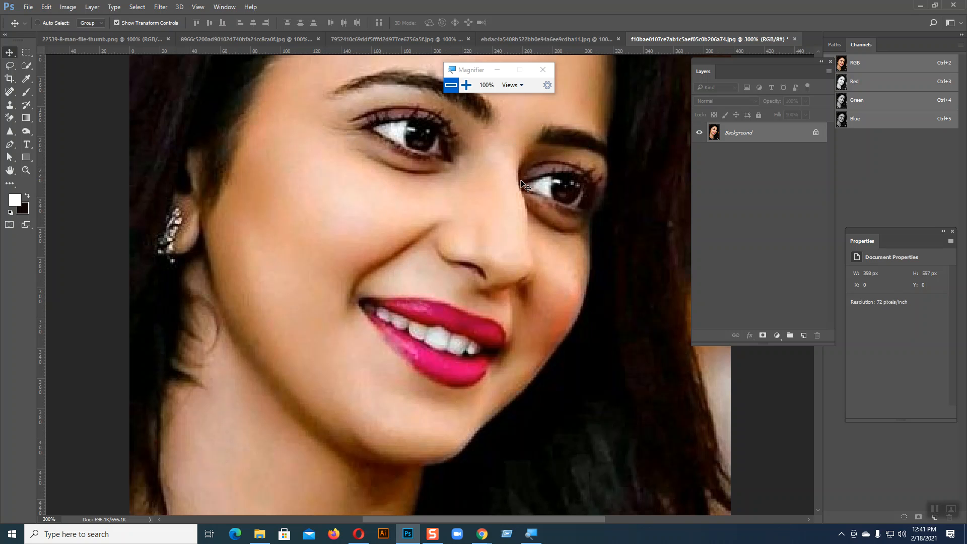
pyautogui.scroll(-5, 524, 186)
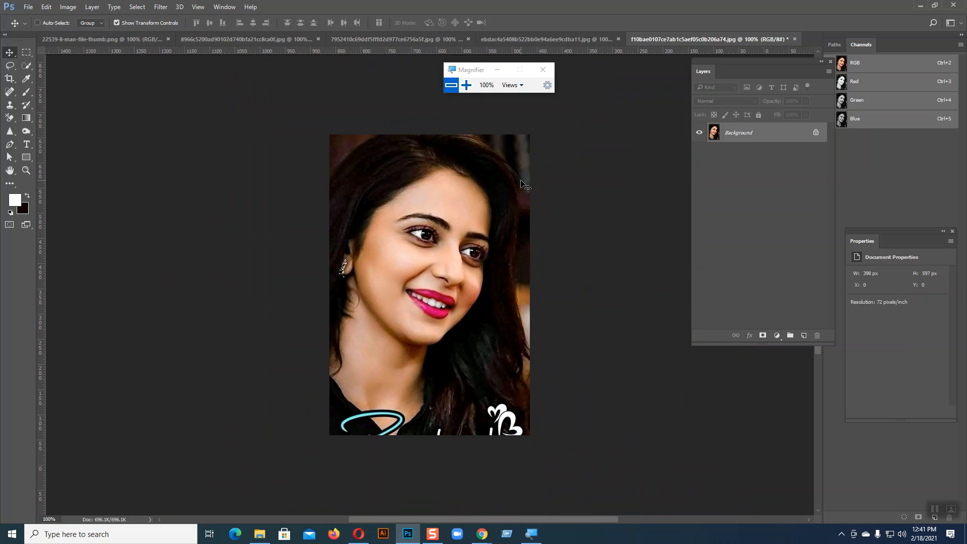
# Resample the portrait at 200 pixels/inch with Preserve Details (enlargement) and inspect the enlarged eyes.
pyautogui.click(71, 7)
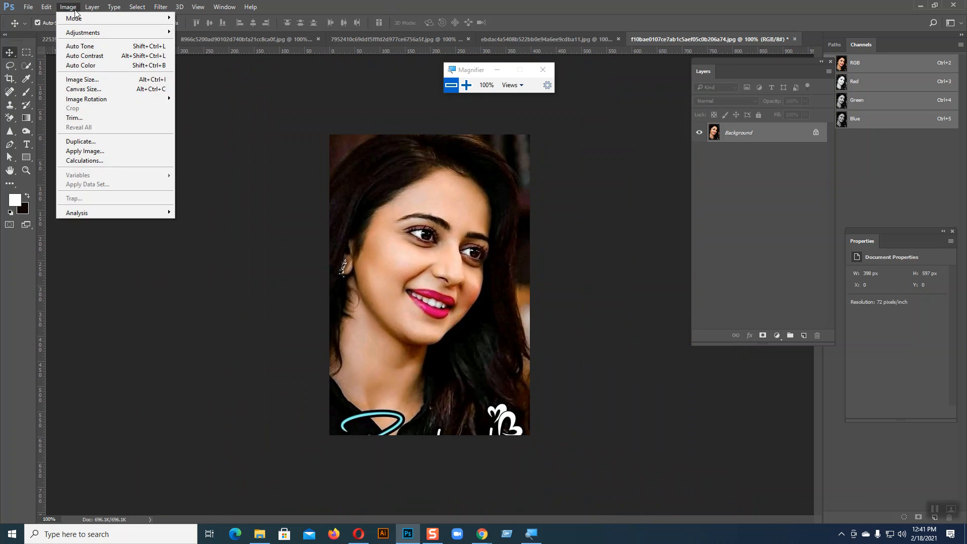
pyautogui.click(110, 80)
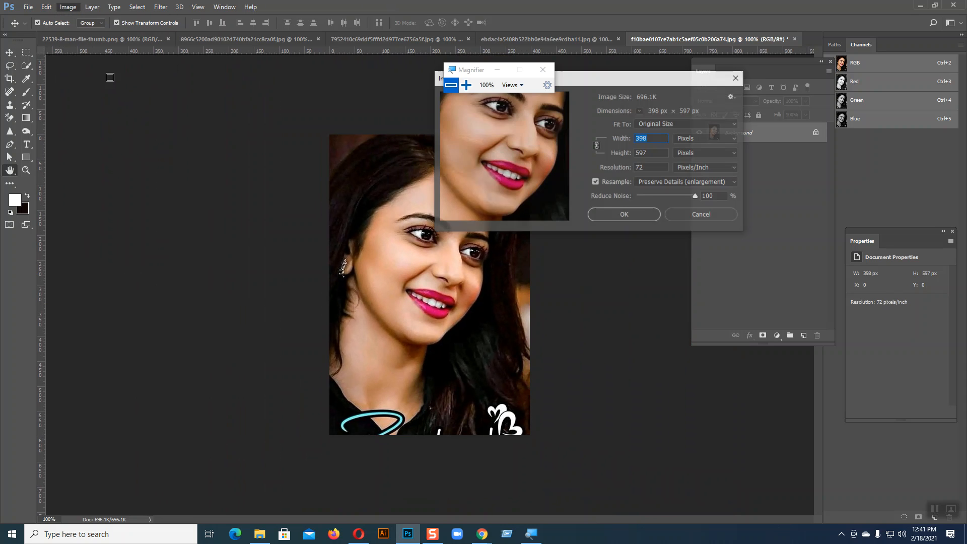
pyautogui.moveTo(650, 168); pyautogui.dragTo(615, 172)
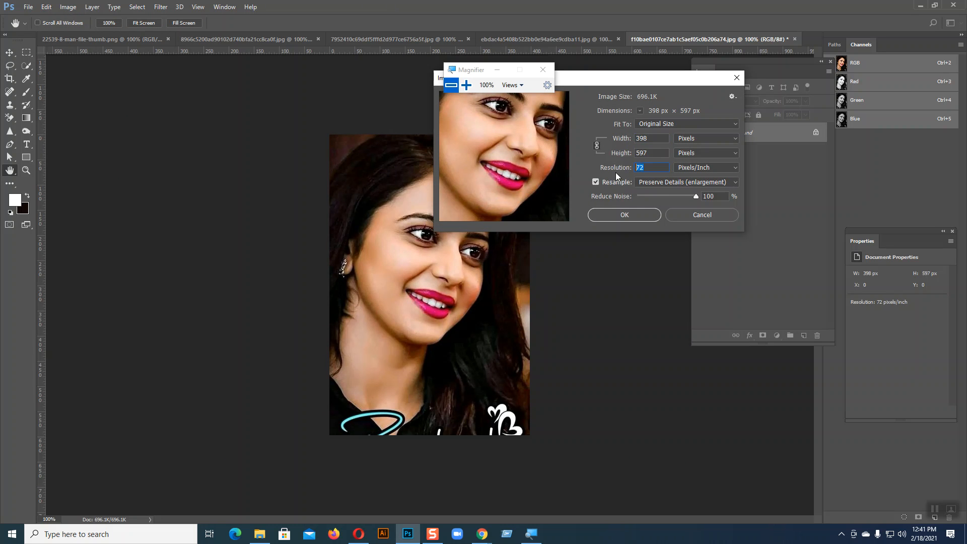
pyautogui.write('200')
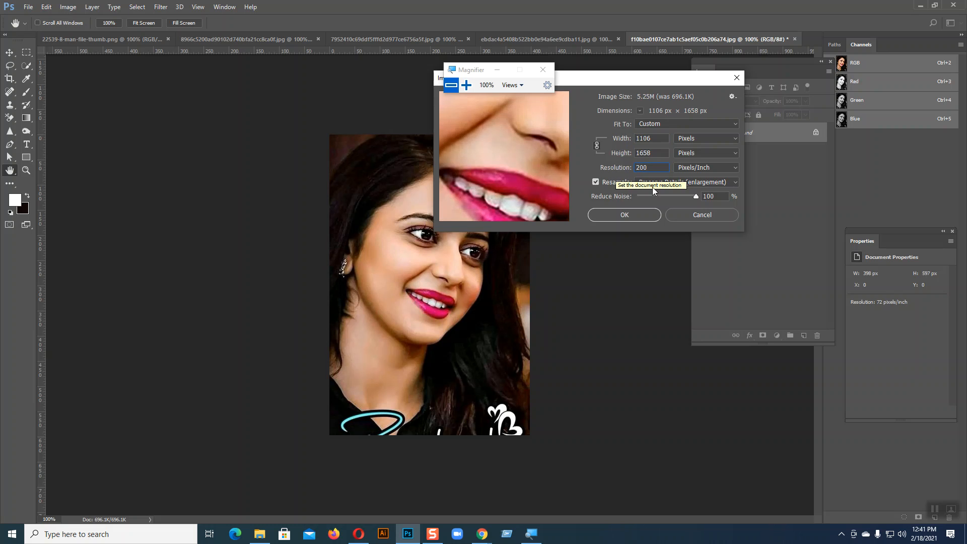
pyautogui.click(636, 216)
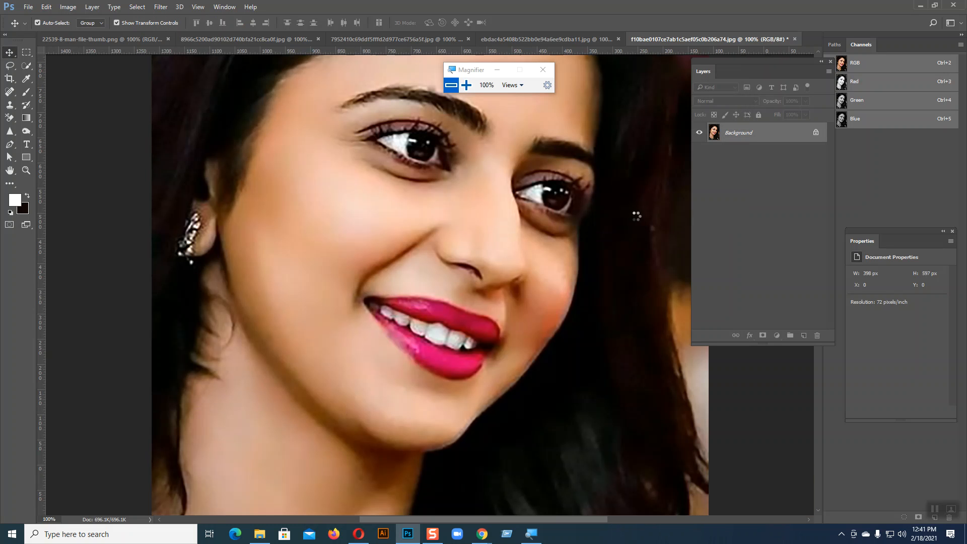
pyautogui.hotkey('ctrl', '+')
pyautogui.hotkey('ctrl', '+')
pyautogui.moveTo(589, 164); pyautogui.dragTo(585, 339)
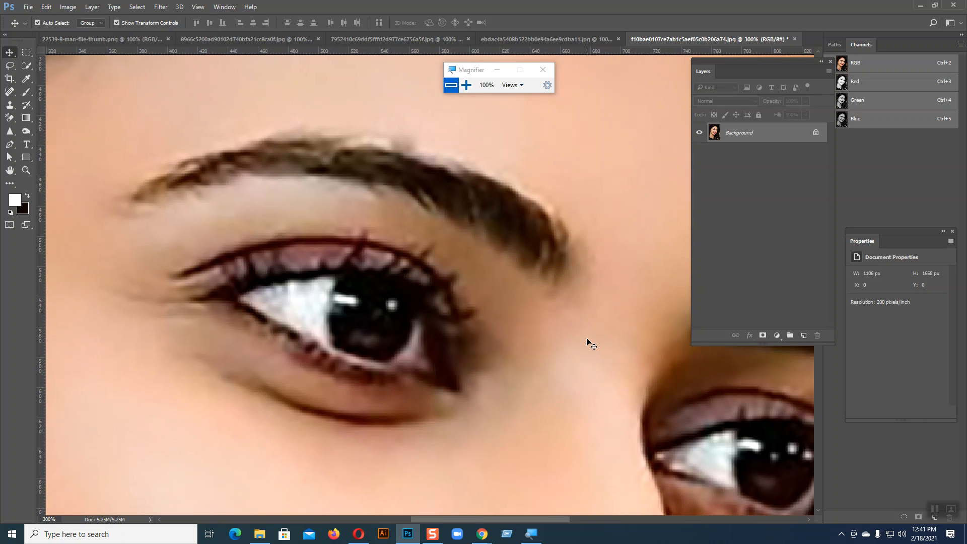
pyautogui.hotkey('ctrl', '-')
pyautogui.hotkey('ctrl', '-')
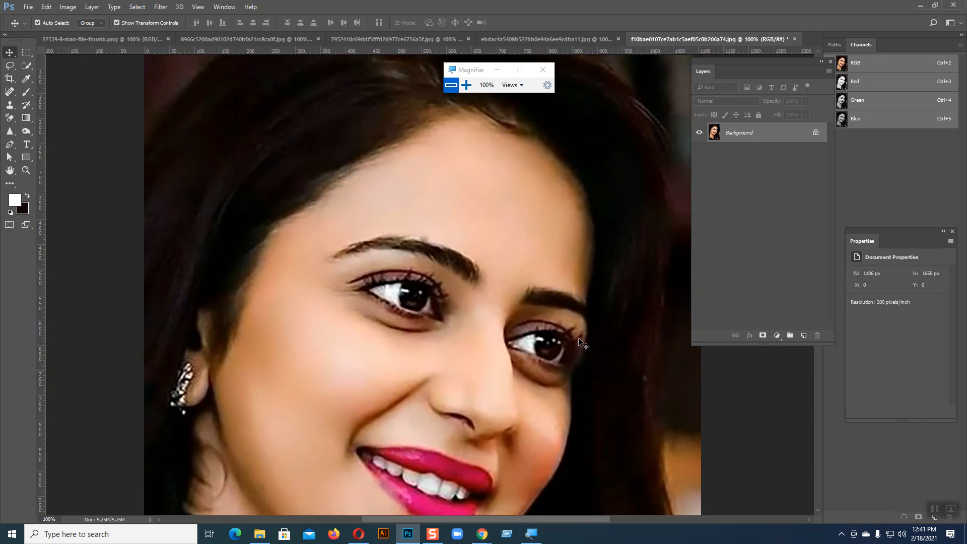
# Switch to the 313 × 429 px portrait of the blonde woman and examine its pixel quality at up to 400%.
pyautogui.click(557, 41)
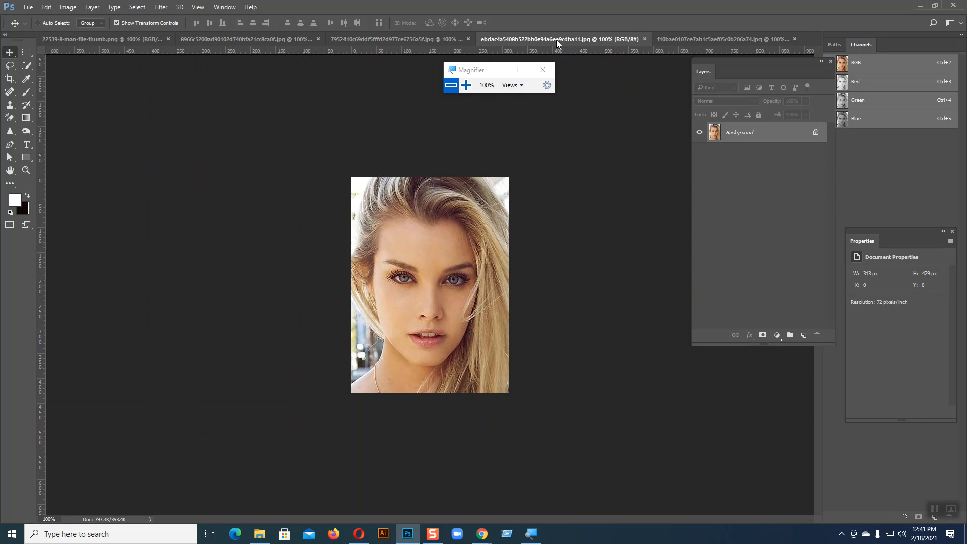
pyautogui.hotkey('ctrl', '+')
pyautogui.hotkey('ctrl', '+')
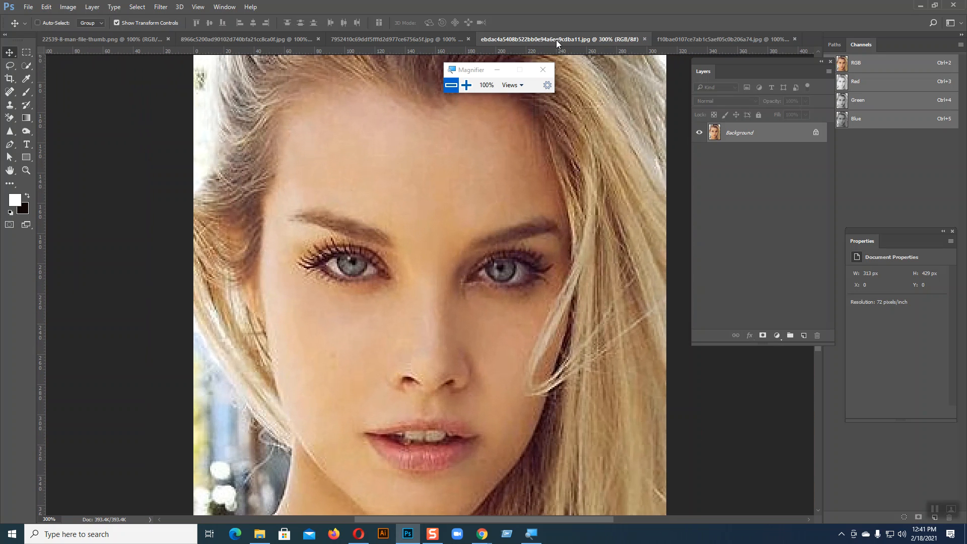
pyautogui.hotkey('ctrl', '+')
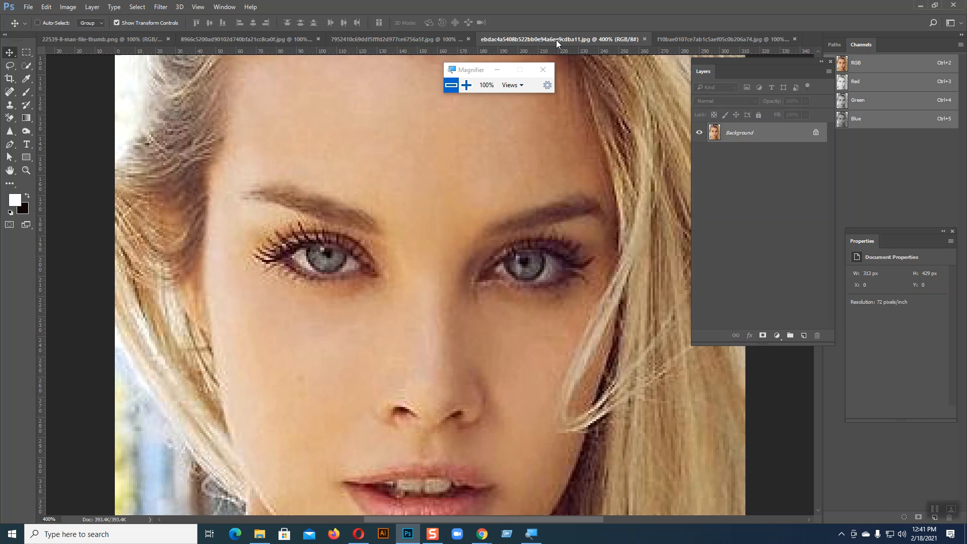
pyautogui.hotkey('ctrl', '-')
pyautogui.hotkey('ctrl', '-')
pyautogui.hotkey('ctrl', '-')
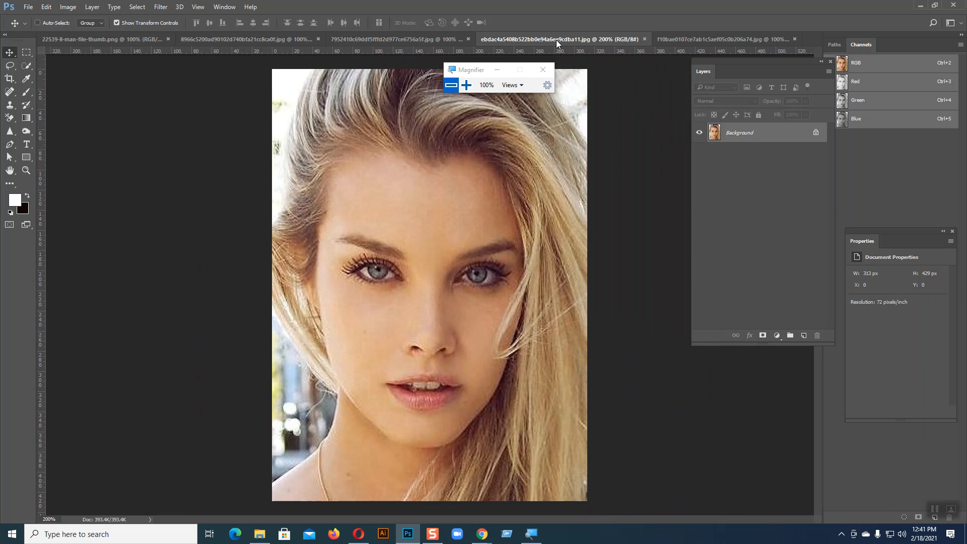
# Resample this portrait at 300 pixels/inch with Preserve Details (enlargement).
pyautogui.click(68, 6)
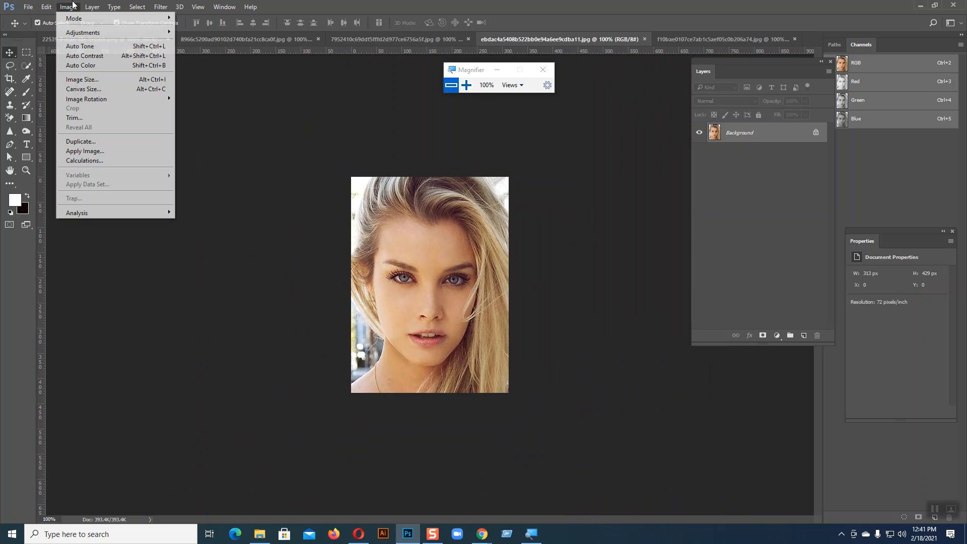
pyautogui.click(84, 79)
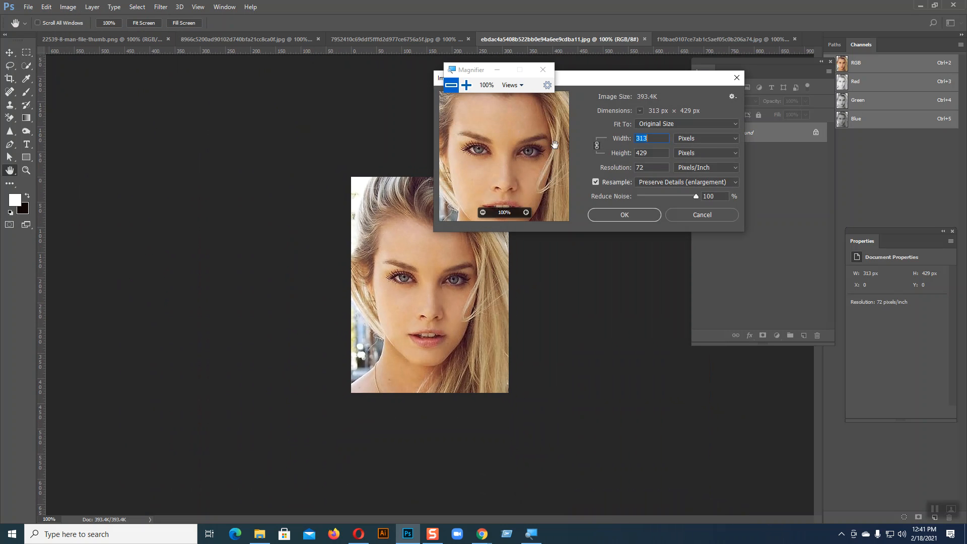
pyautogui.doubleClick(652, 168)
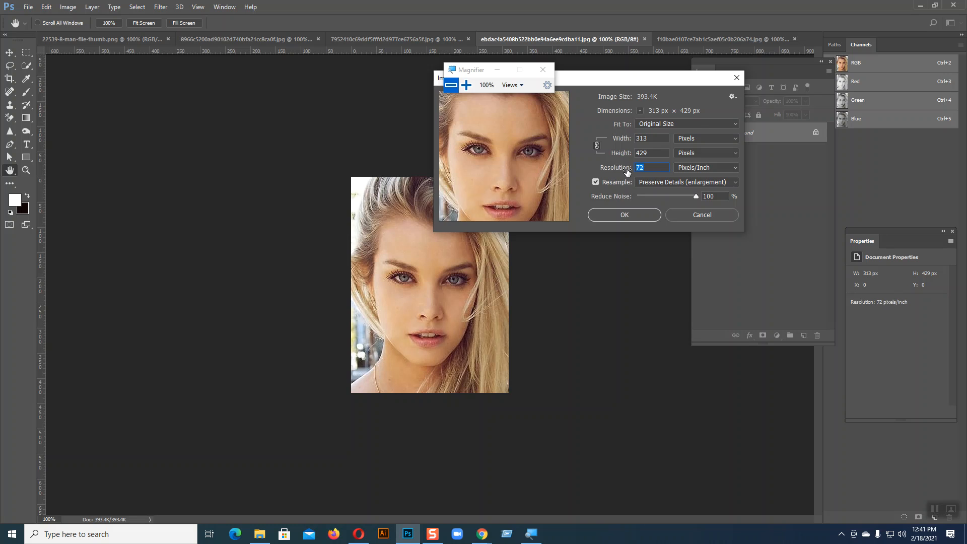
pyautogui.write('200')
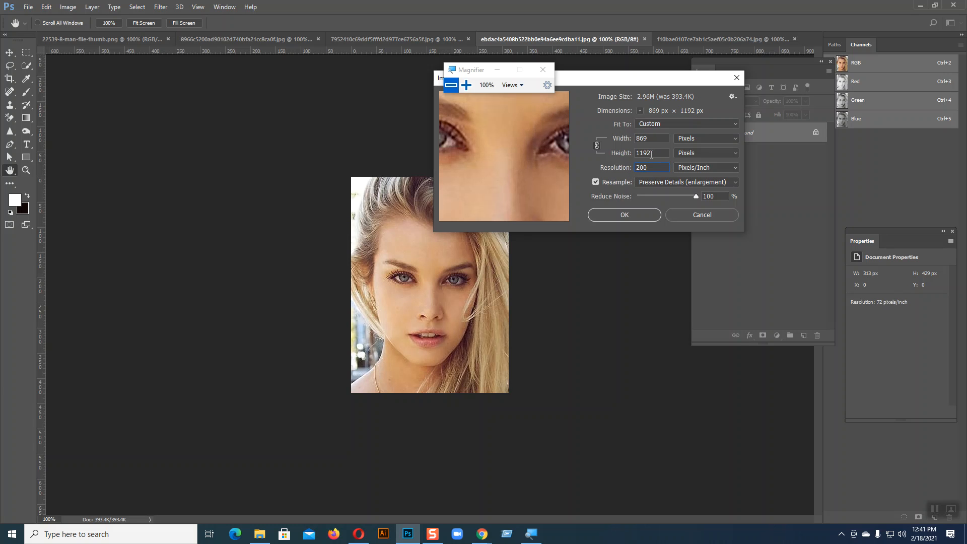
pyautogui.click(625, 171)
pyautogui.write('300')
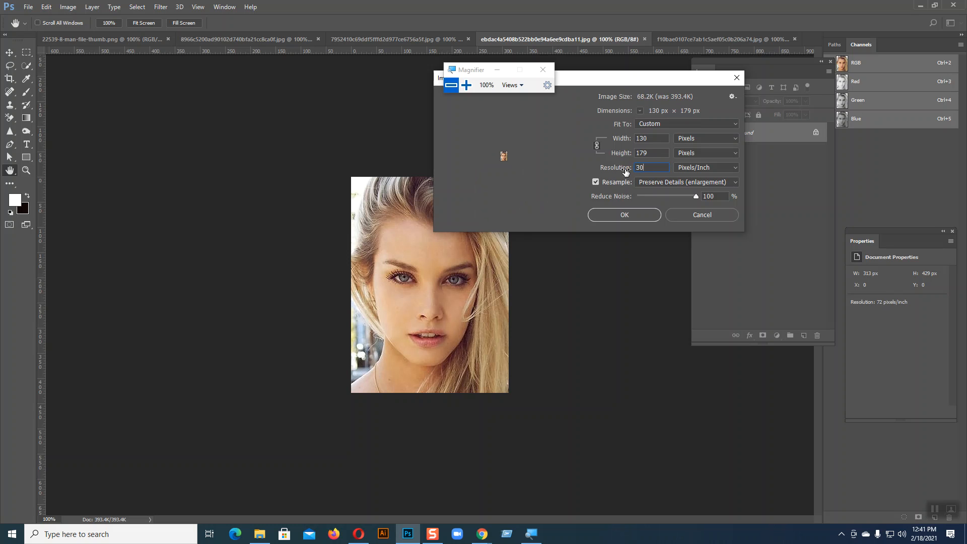
pyautogui.click(623, 215)
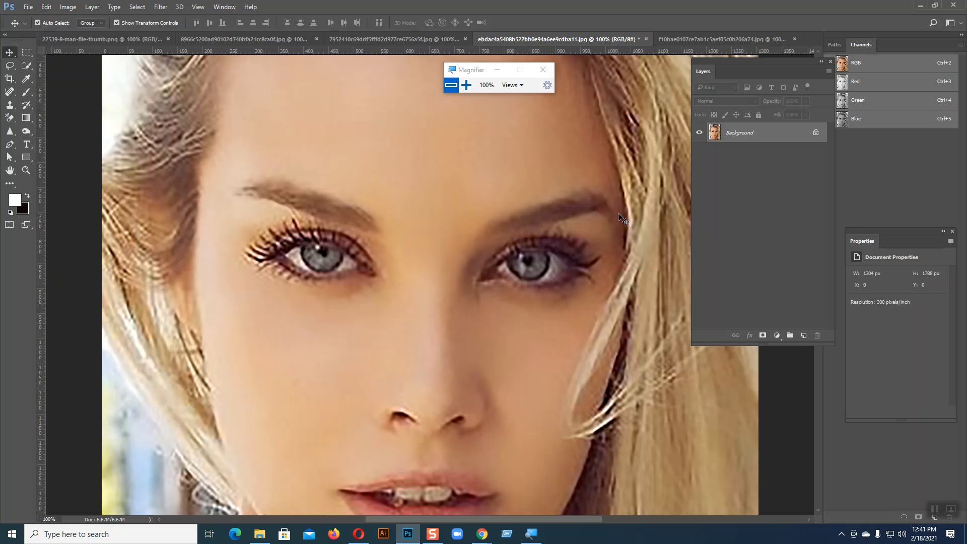
# Examine the quality of the enlarged 300 pixels/inch portrait at several zoom levels.
pyautogui.press('ctrl')
pyautogui.hotkey('ctrl', '-')
pyautogui.hotkey('ctrl', '-')
pyautogui.hotkey('ctrl', '+')
pyautogui.hotkey('ctrl', '+')
pyautogui.hotkey('ctrl', '+')
pyautogui.hotkey('ctrl', '-')
pyautogui.hotkey('ctrl', '-')
pyautogui.hotkey('ctrl', '-')
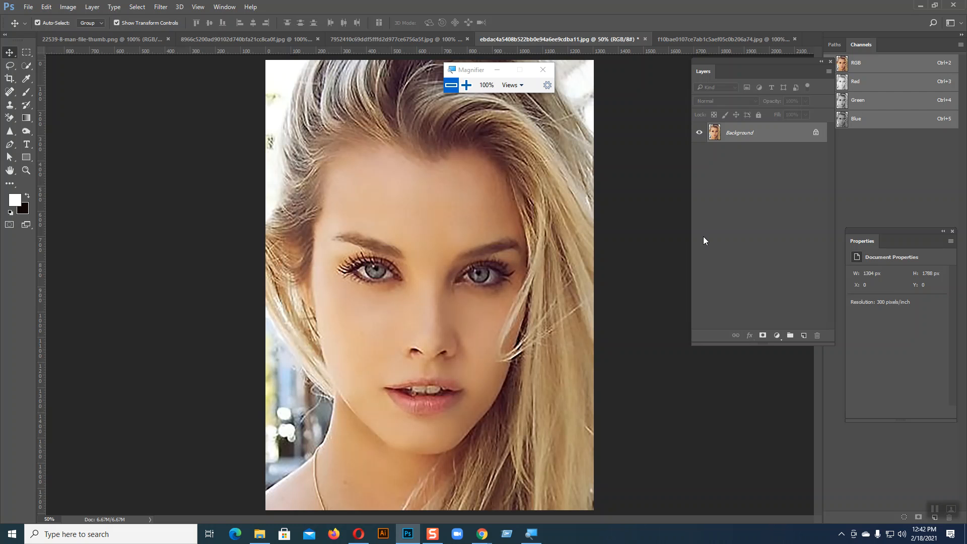
# Switch to the 236 × 362 px portrait and examine the pixelation around its eyes at up to 500%.
pyautogui.click(416, 44)
pyautogui.press('ctrl')
pyautogui.hotkey('ctrl', '+')
pyautogui.hotkey('ctrl', '+')
pyautogui.hotkey('ctrl', '+')
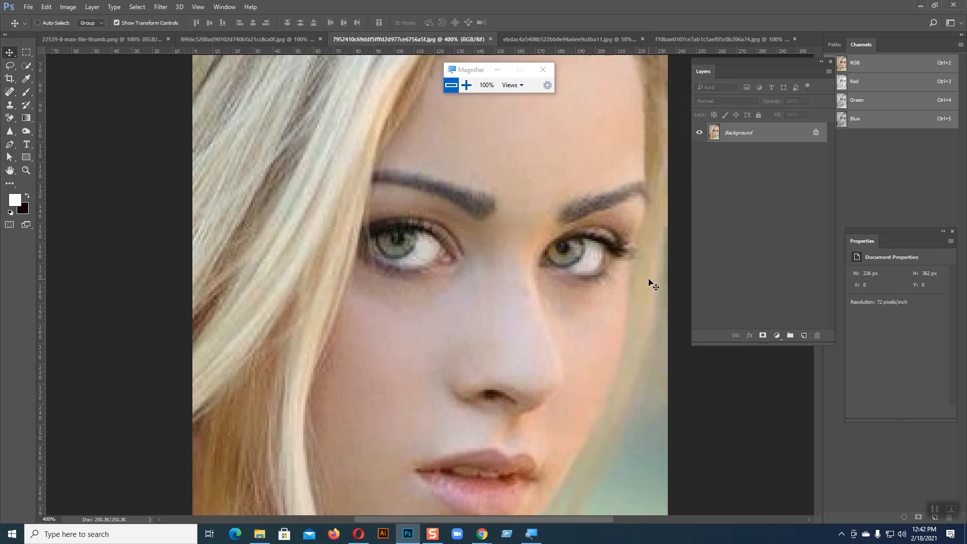
pyautogui.hotkey('ctrl', '+')
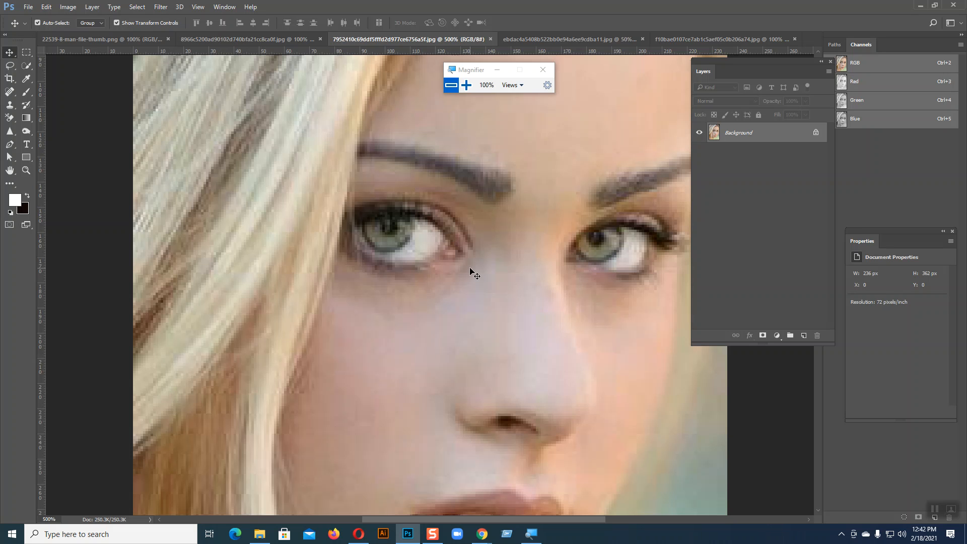
# Resample the 236 × 362 px portrait at 200 pixels/inch with Preserve Details (enlargement) and inspect the smoothed face.
pyautogui.click(62, 11)
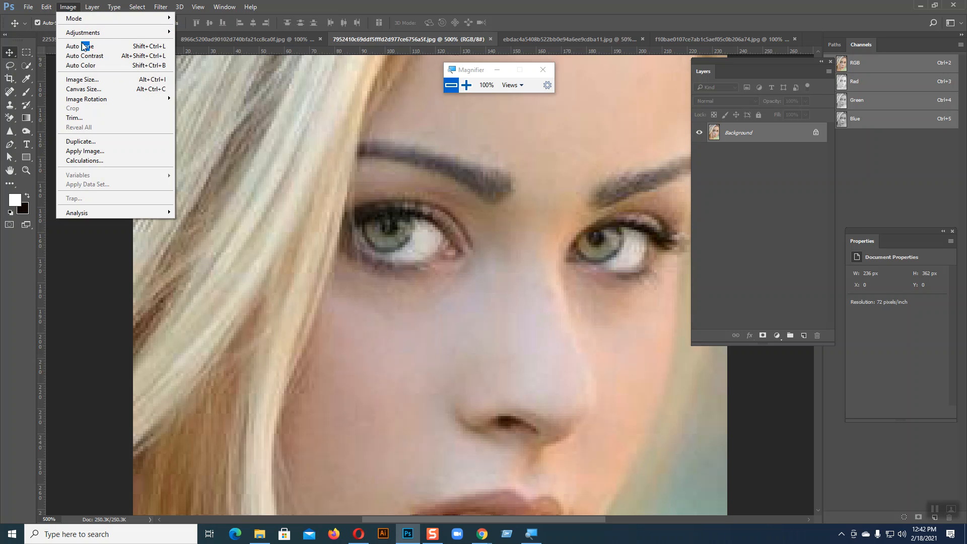
pyautogui.click(87, 77)
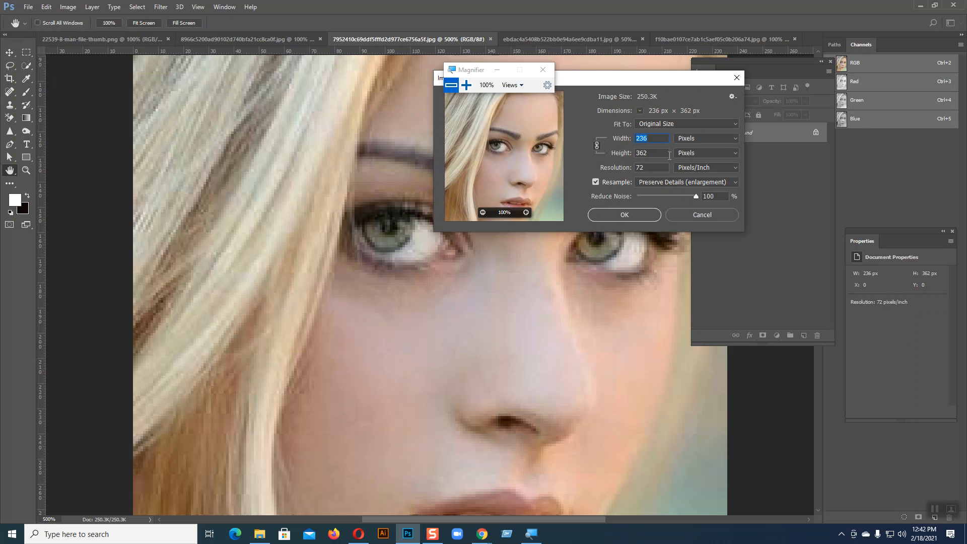
pyautogui.moveTo(651, 168); pyautogui.dragTo(624, 173)
pyautogui.write('200')
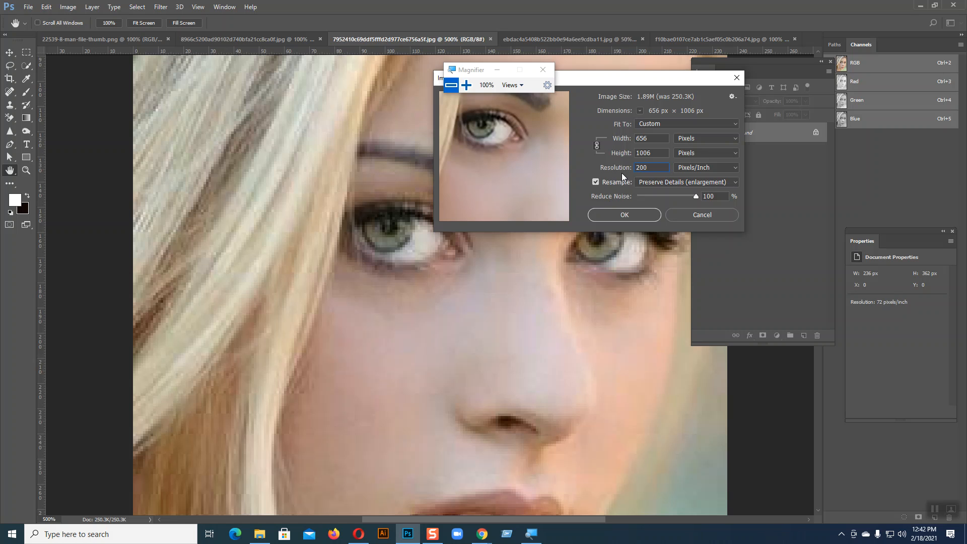
pyautogui.click(609, 214)
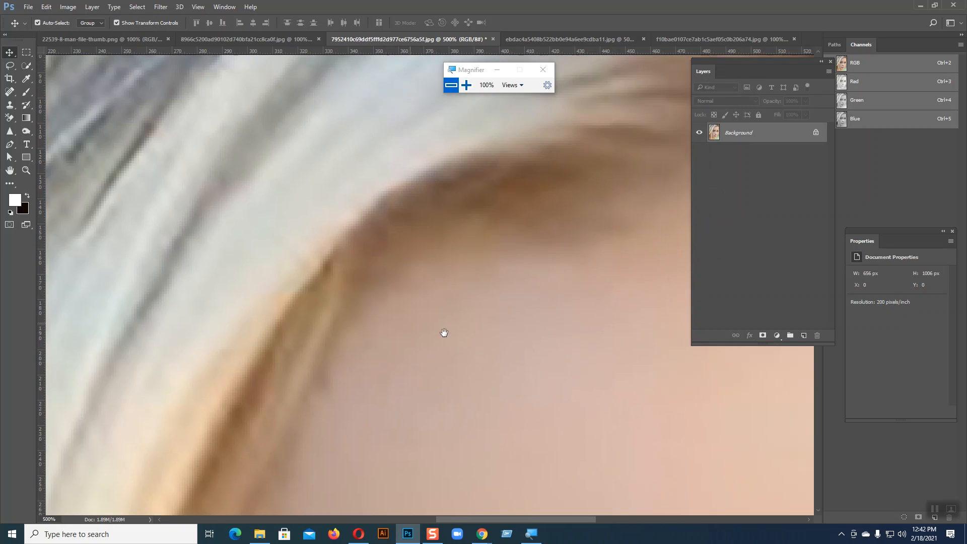
pyautogui.moveTo(445, 332); pyautogui.dragTo(328, 294)
pyautogui.hotkey('ctrl', '-')
pyautogui.hotkey('ctrl', '-')
pyautogui.hotkey('ctrl', '-')
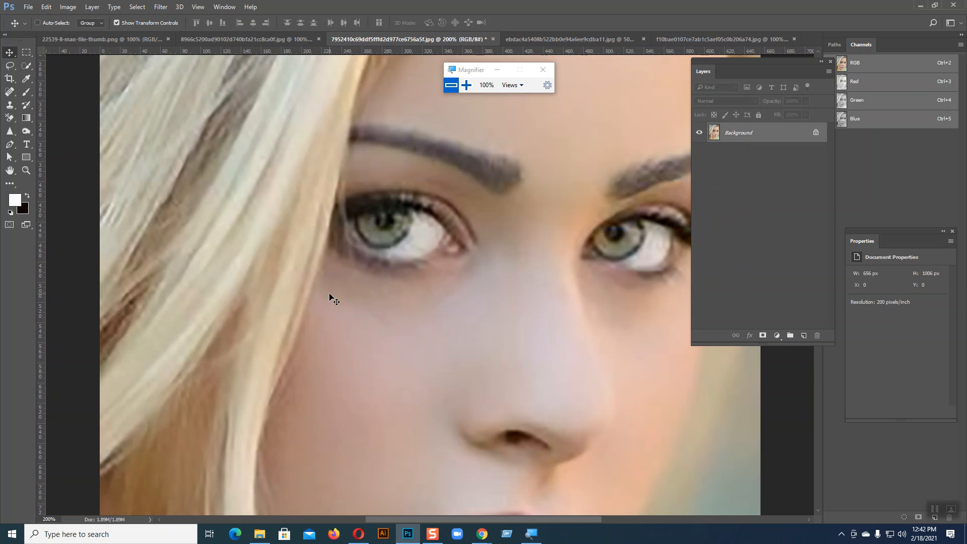
pyautogui.hotkey('ctrl', '-')
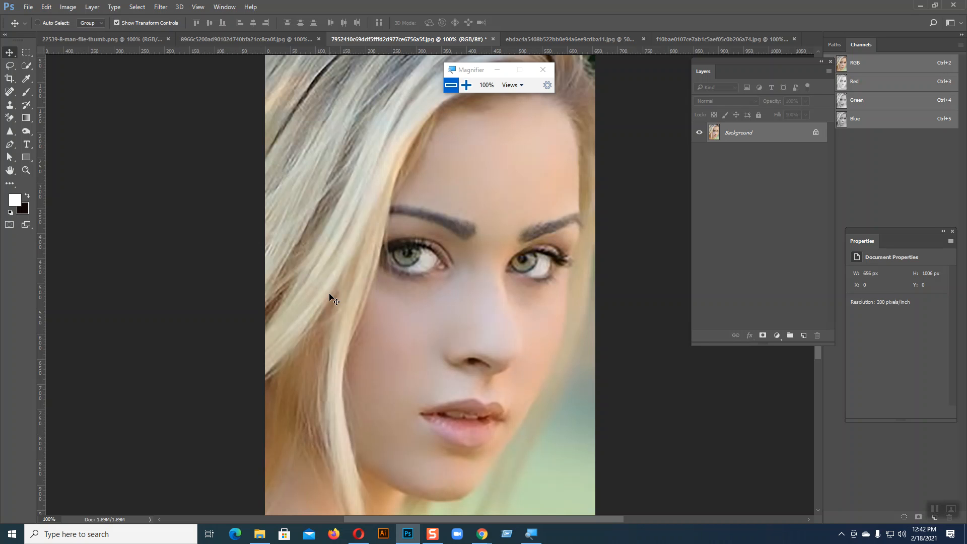
pyautogui.hotkey('ctrl', '-')
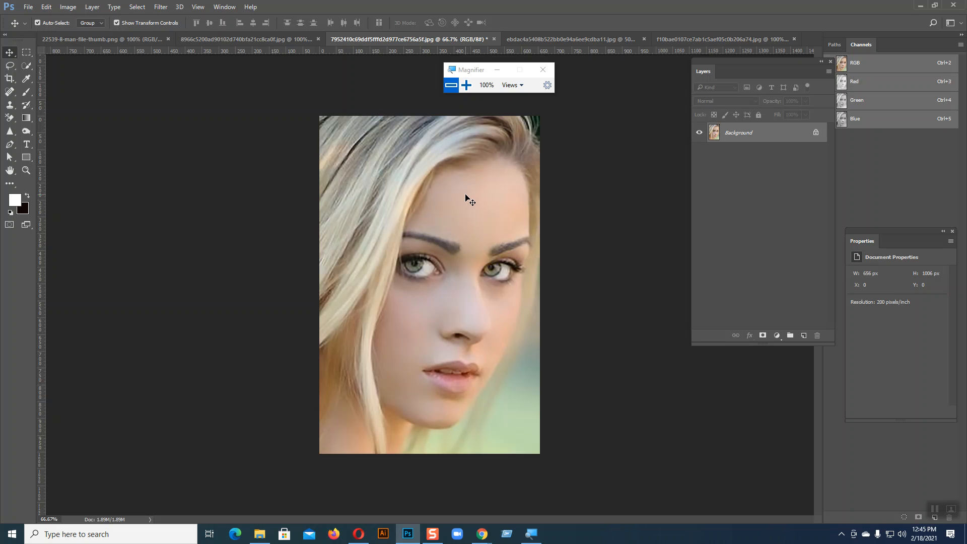
# Switch to the 473 × 842 px portrait of the blue-eyed woman and examine its face at 200%.
pyautogui.click(208, 38)
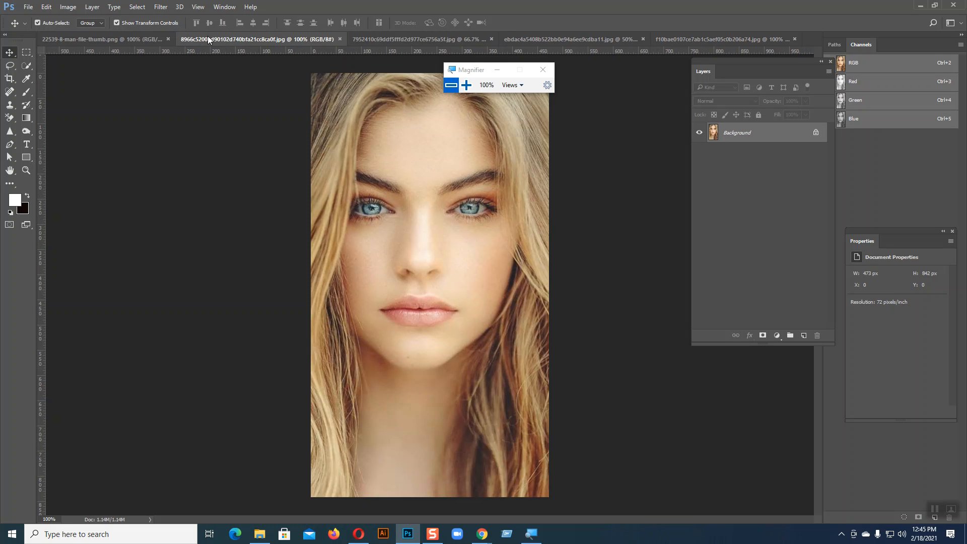
pyautogui.hotkey('ctrl', '+')
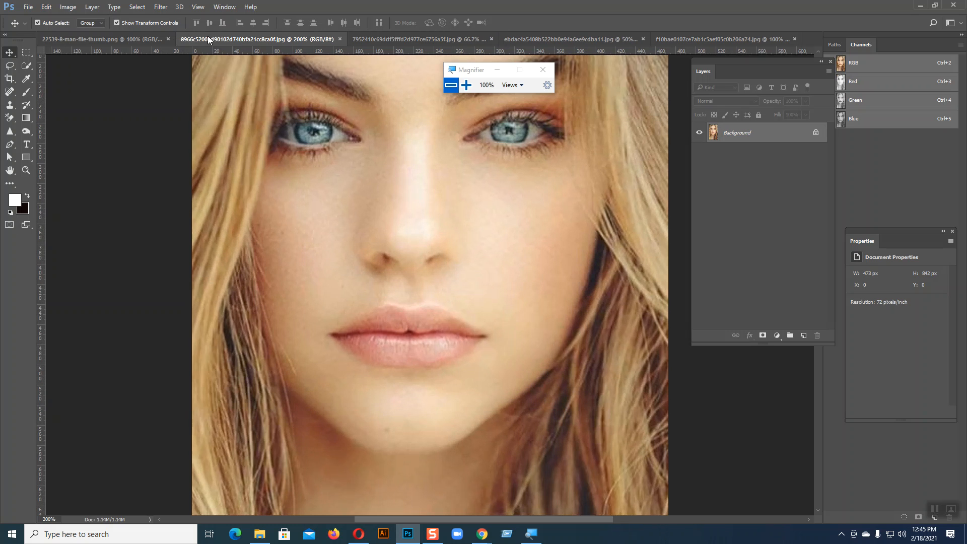
pyautogui.moveTo(393, 245); pyautogui.dragTo(416, 304)
pyautogui.scroll(-4, 486, 308)
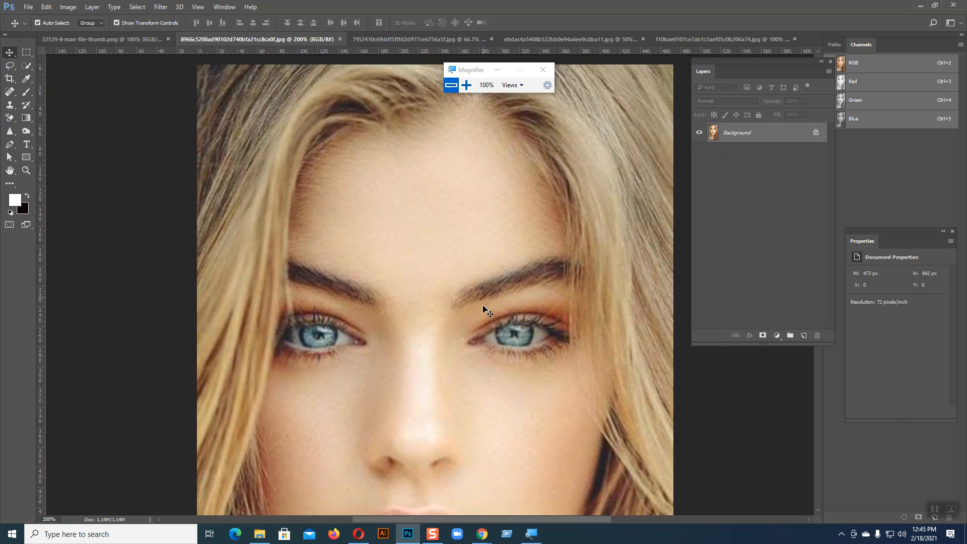
# Resample the 473 × 842 px portrait at 200 pixels/inch with Preserve Details (enlargement) and inspect the enlarged face at 66.7% and 50%.
pyautogui.scroll(-4, 484, 309)
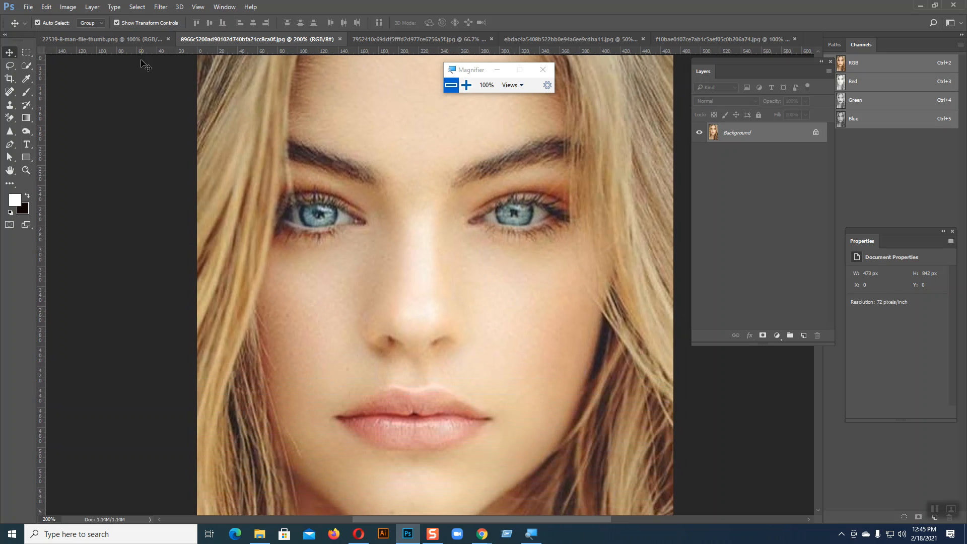
pyautogui.click(62, 9)
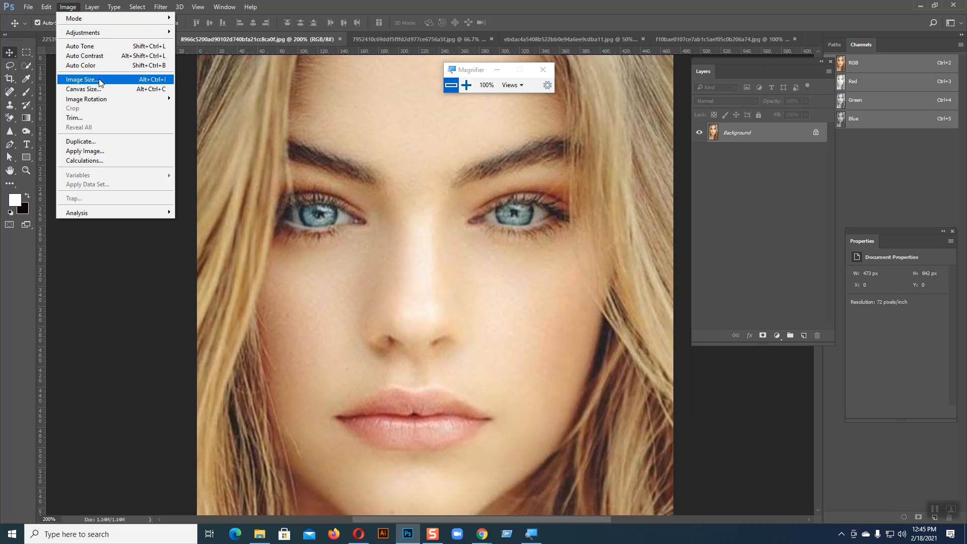
pyautogui.click(100, 82)
pyautogui.press('Tab')
pyautogui.press('Tab')
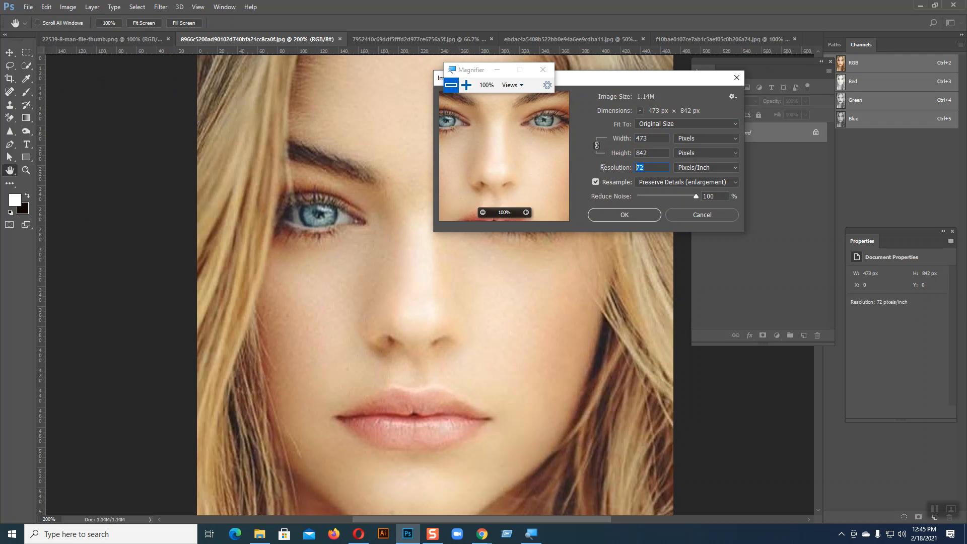
pyautogui.write('200')
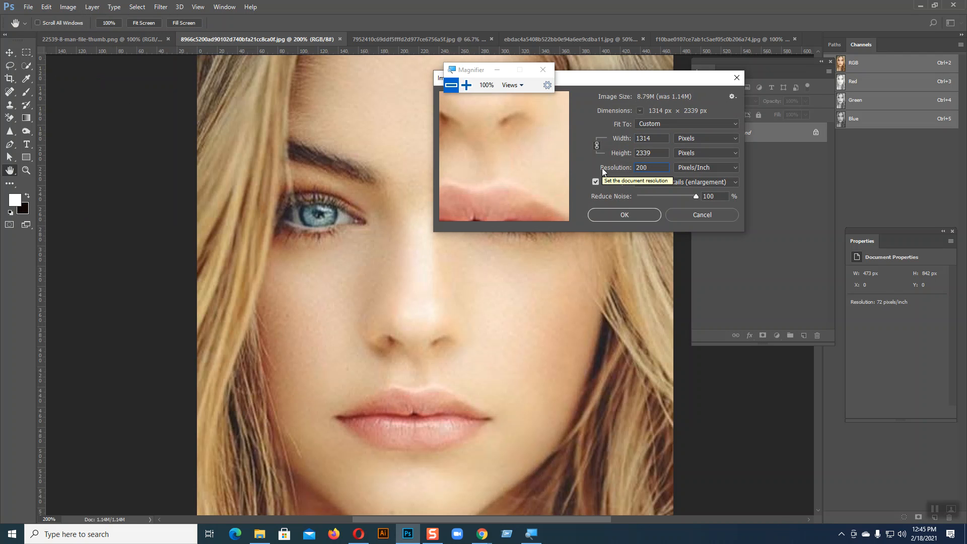
pyautogui.click(618, 216)
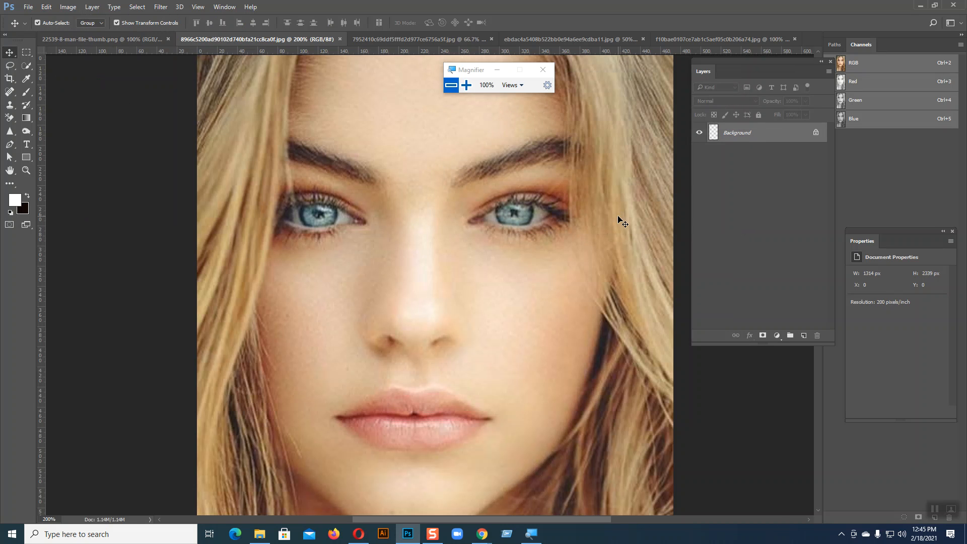
pyautogui.hotkey('ctrl', '-')
pyautogui.hotkey('ctrl', '-')
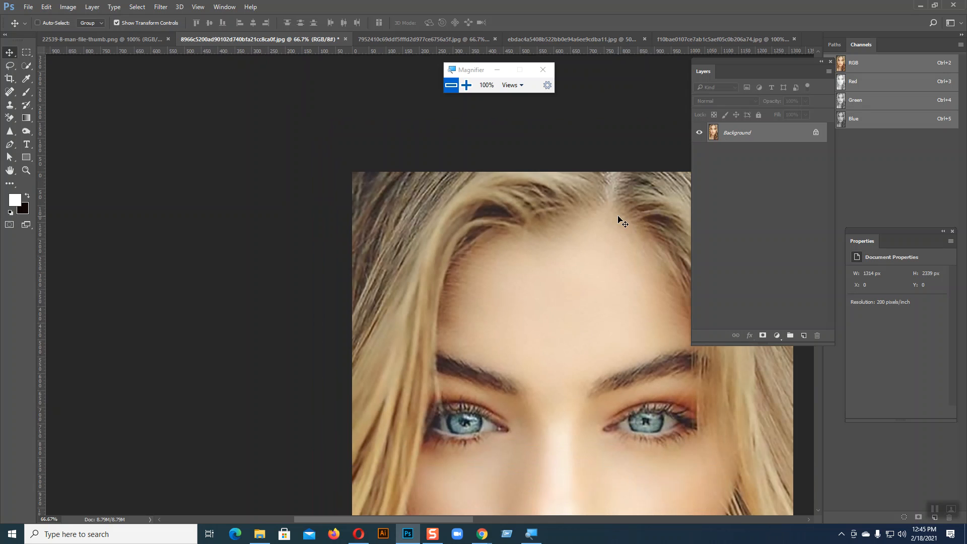
pyautogui.moveTo(474, 274); pyautogui.dragTo(445, 219)
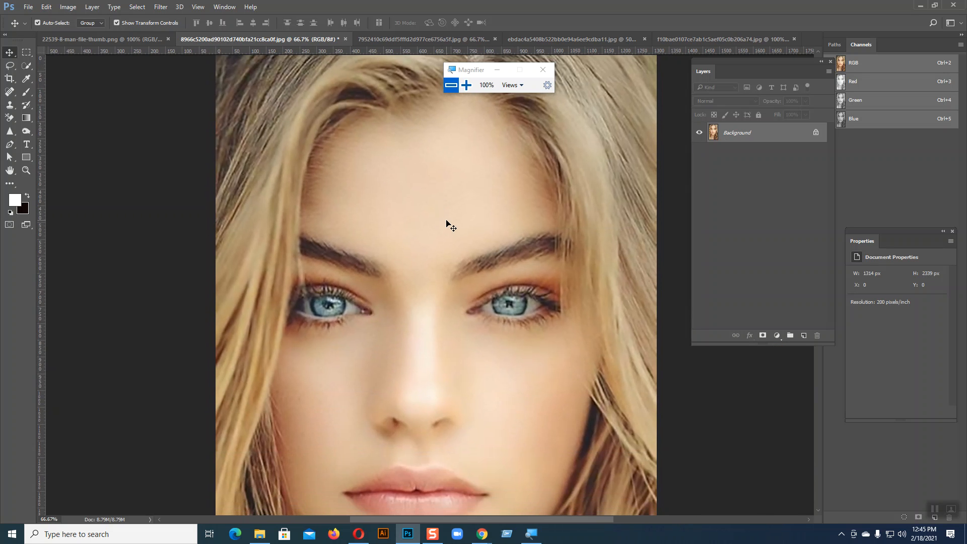
pyautogui.hotkey('ctrl', '-')
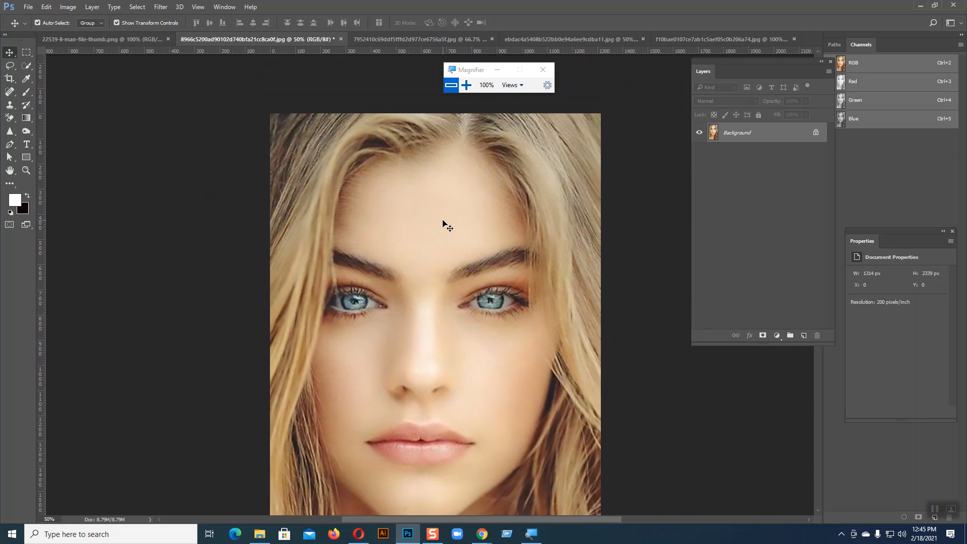
pyautogui.scroll(-4, 443, 221)
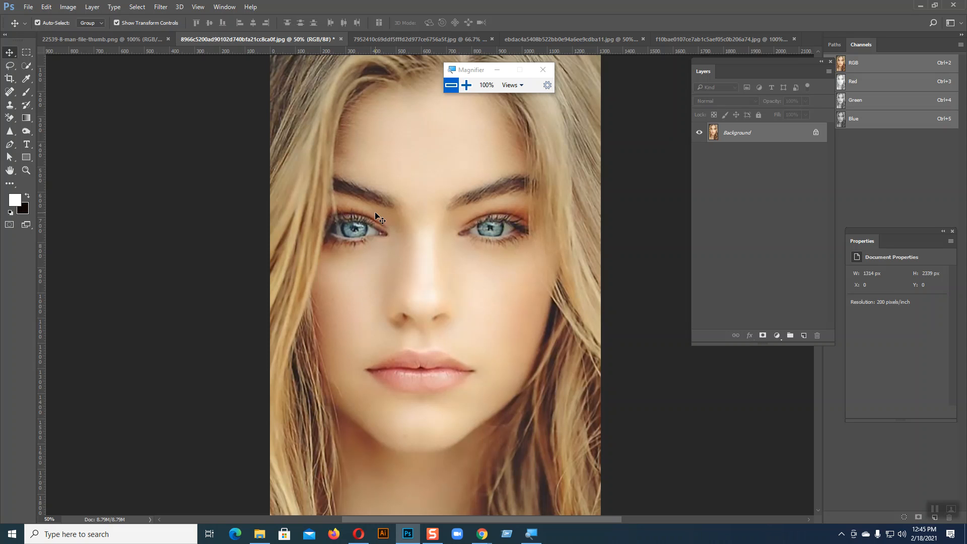
# Close the four enlarged portraits of women without saving changes, keeping the man's PNG open.
pyautogui.click(340, 39)
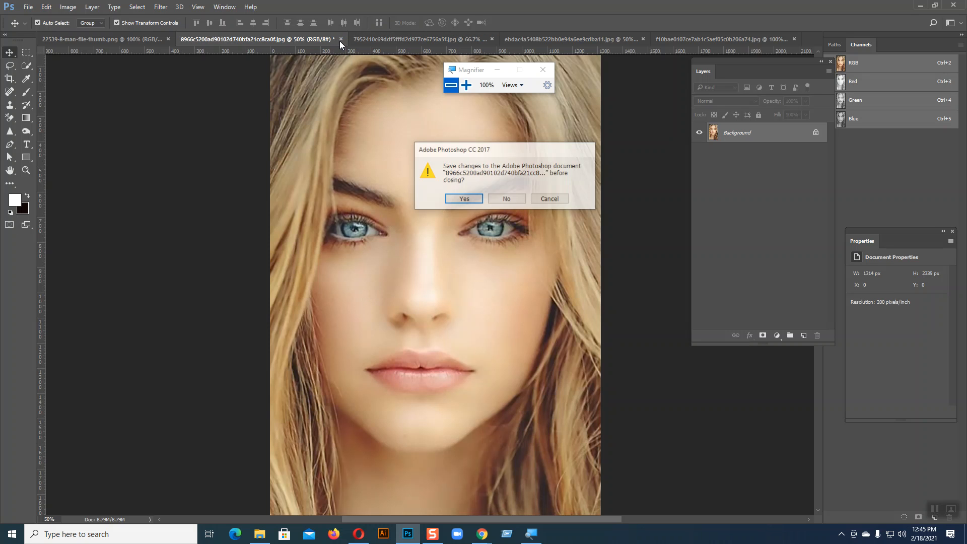
pyautogui.click(513, 198)
pyautogui.click(347, 39)
pyautogui.click(501, 200)
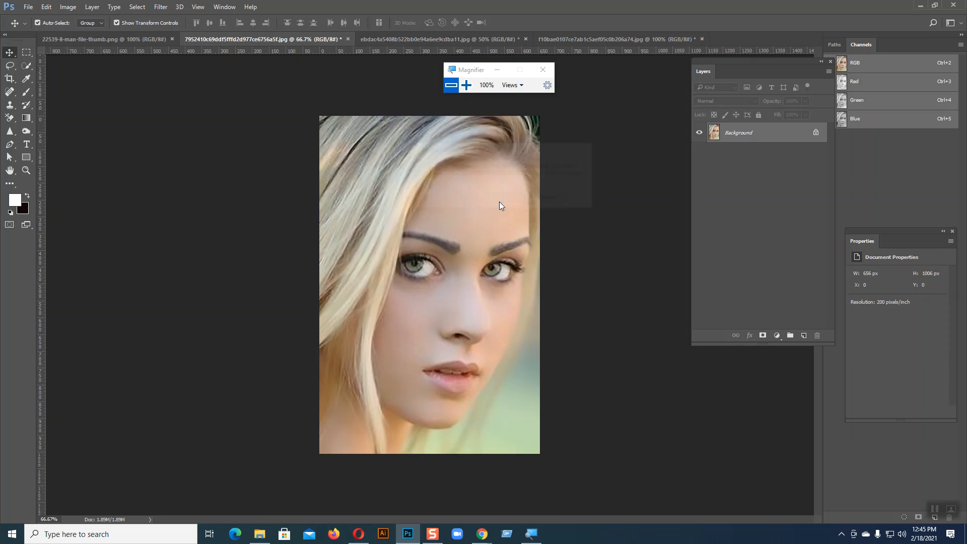
pyautogui.click(349, 39)
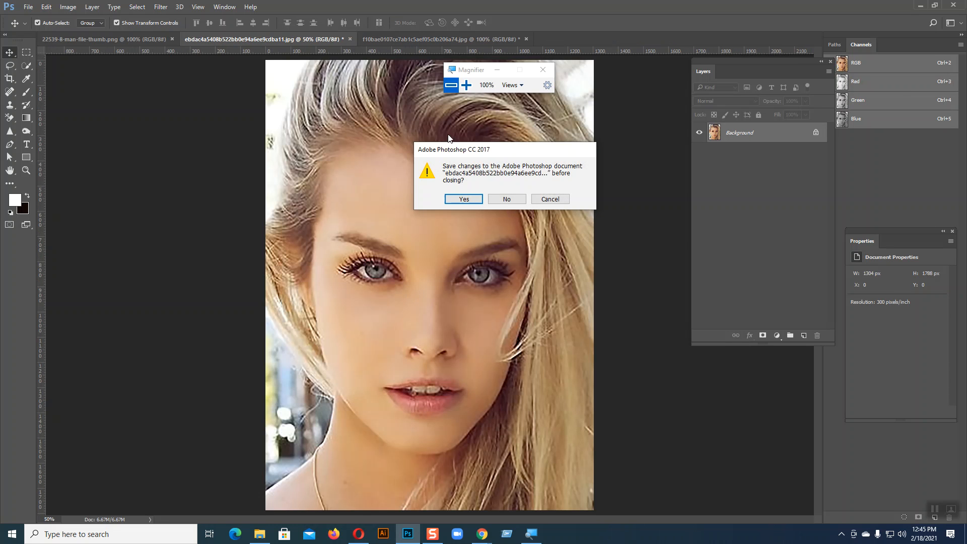
pyautogui.click(500, 195)
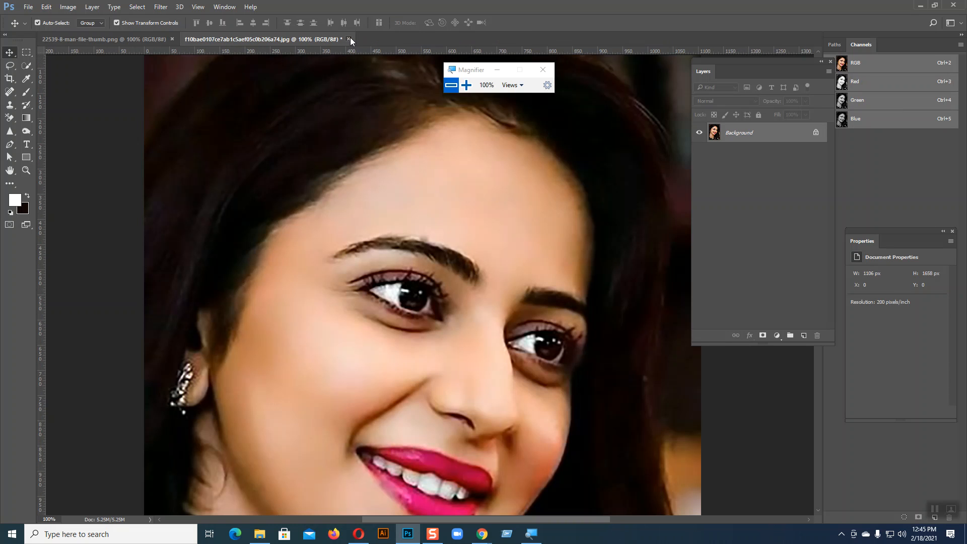
pyautogui.click(348, 39)
pyautogui.click(502, 201)
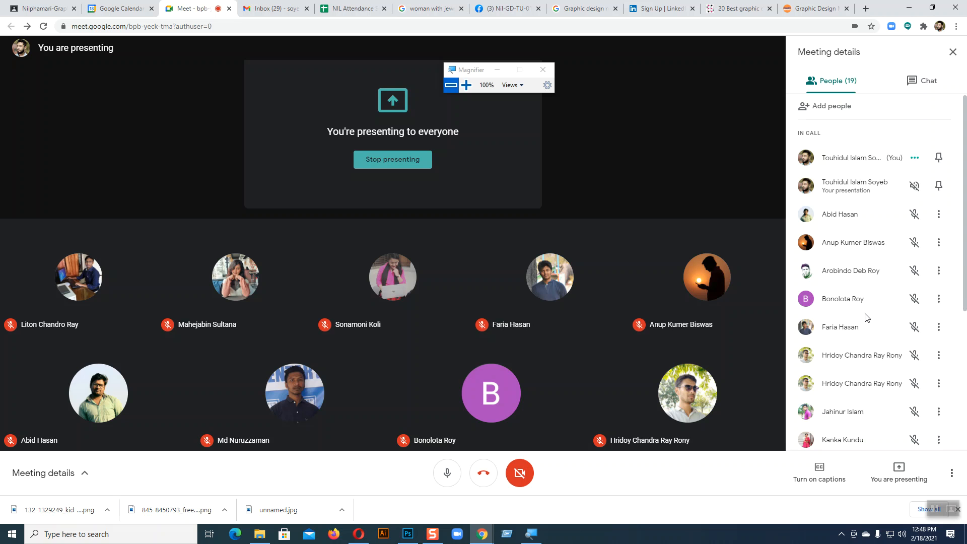
# Open a new tab in Chrome and search Google Images for flowers.
pyautogui.click(866, 8)
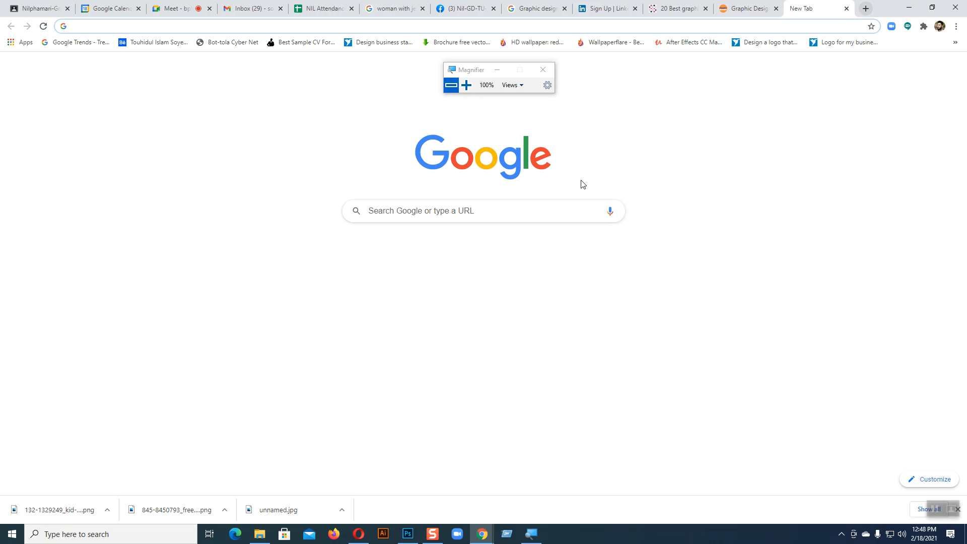
pyautogui.click(438, 216)
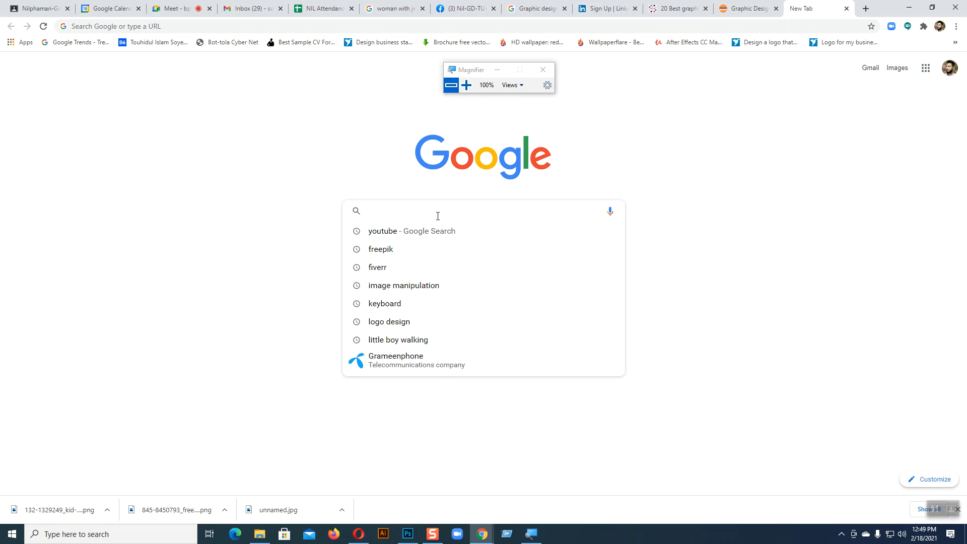
pyautogui.write('B')
pyautogui.press('BackSpace')
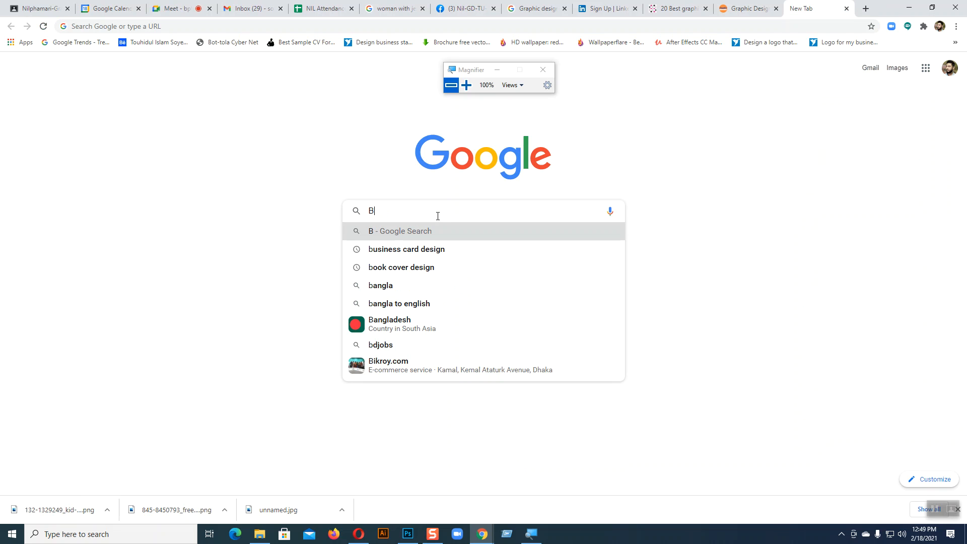
pyautogui.write('Flower')
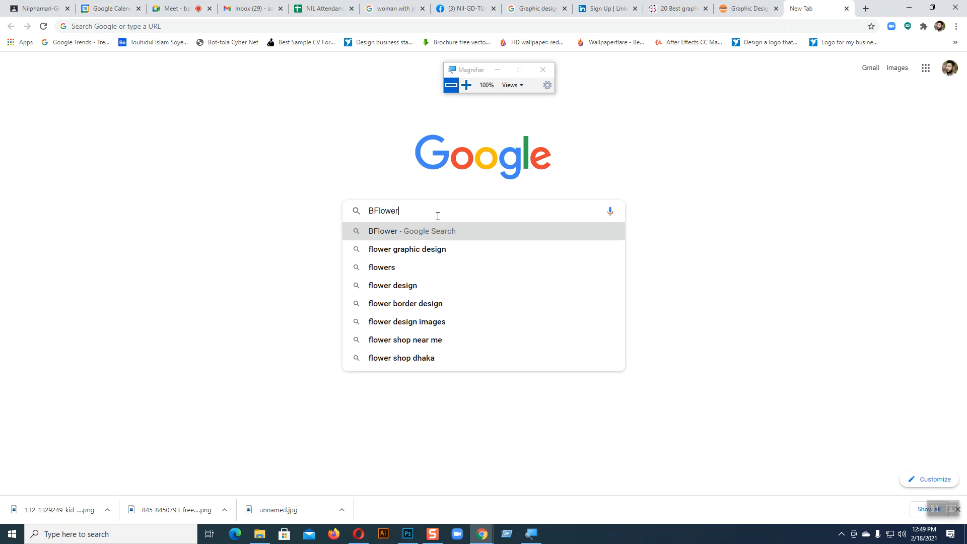
pyautogui.click(423, 267)
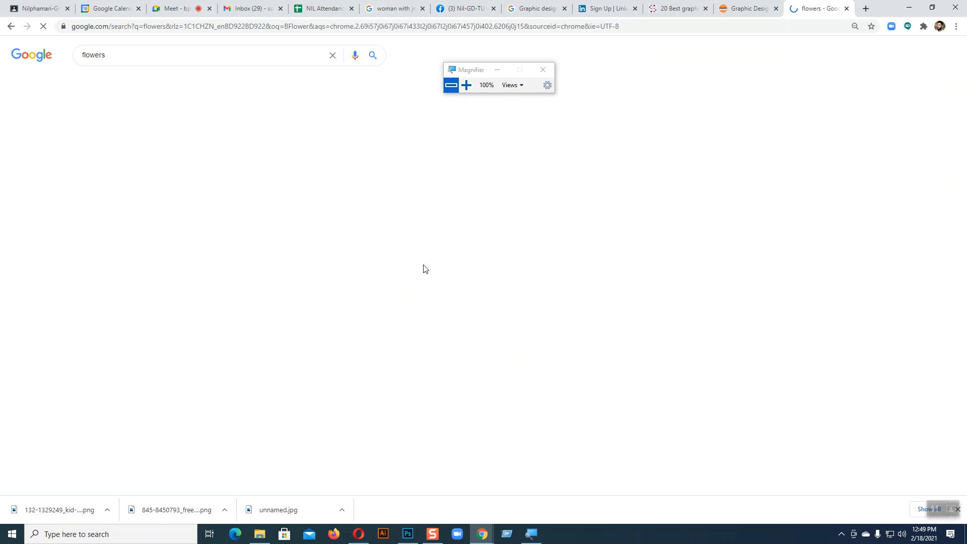
pyautogui.click(118, 81)
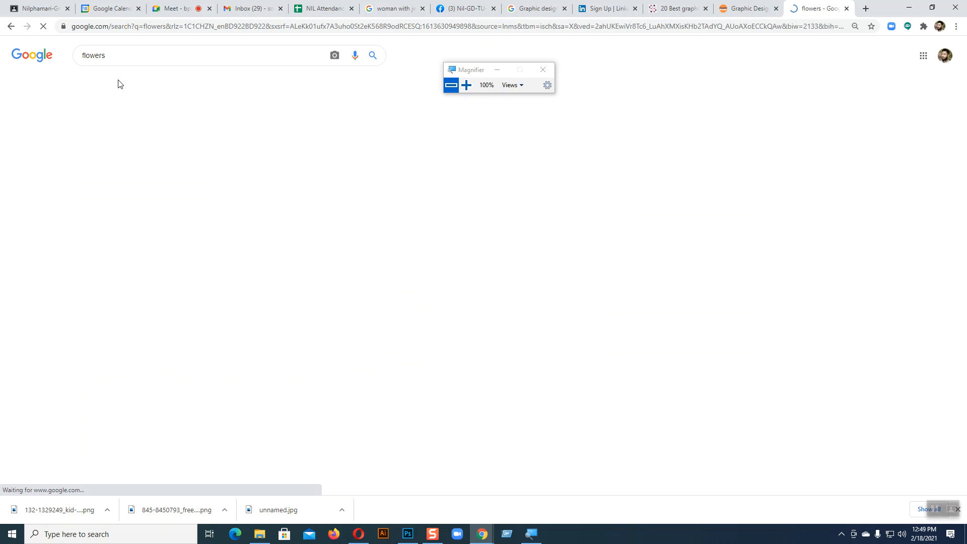
# Preview several bouquets and white lilies in the image results to compare their pixel dimensions, and switch back to Photoshop.
pyautogui.click(316, 171)
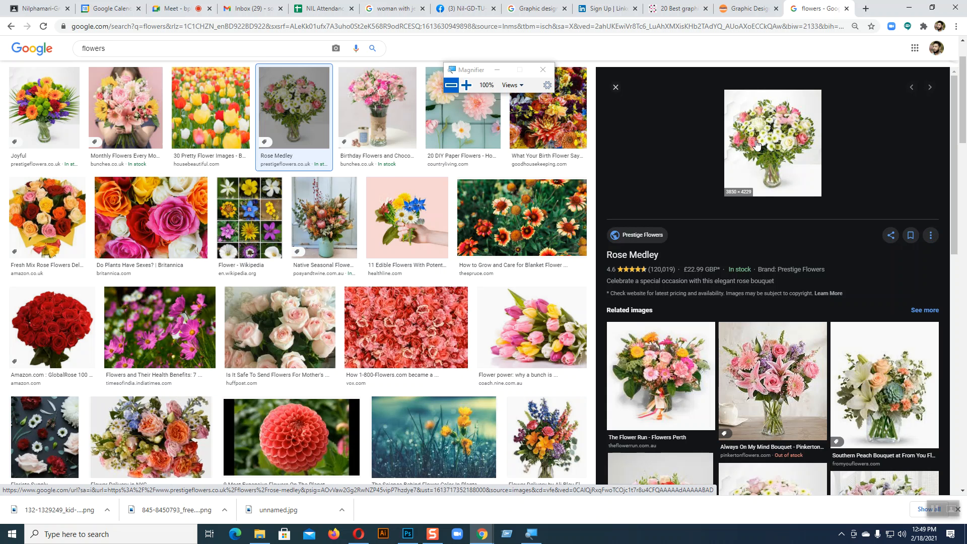
pyautogui.click(74, 134)
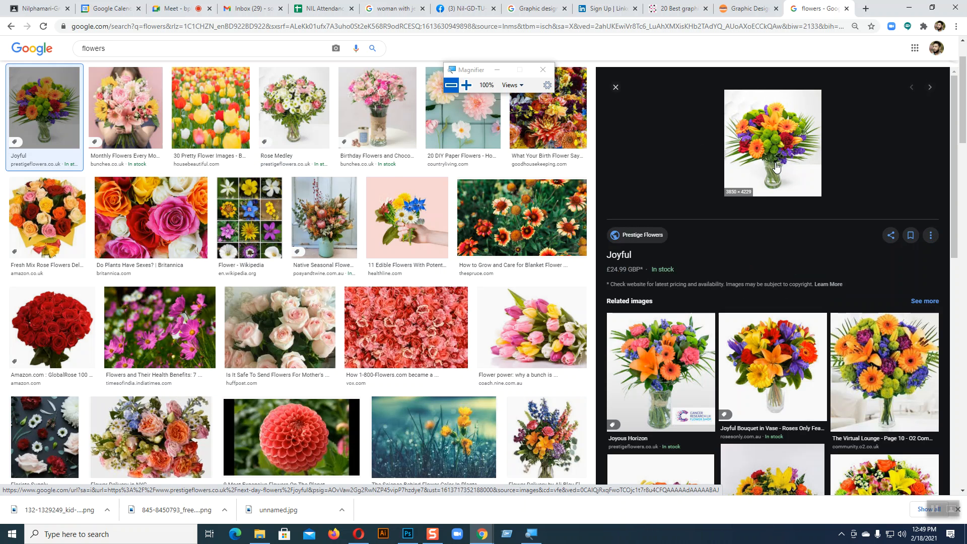
pyautogui.press('Right')
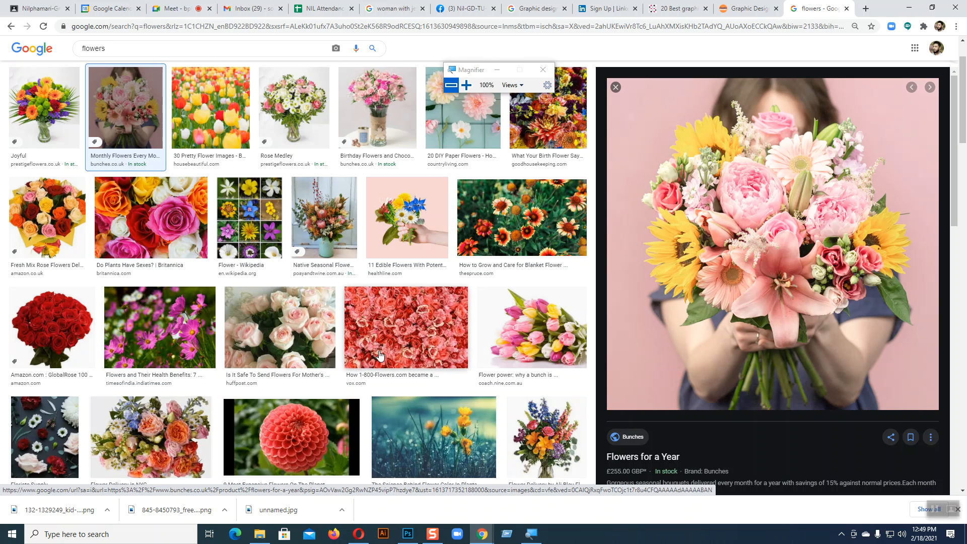
pyautogui.scroll(-4, 725, 241)
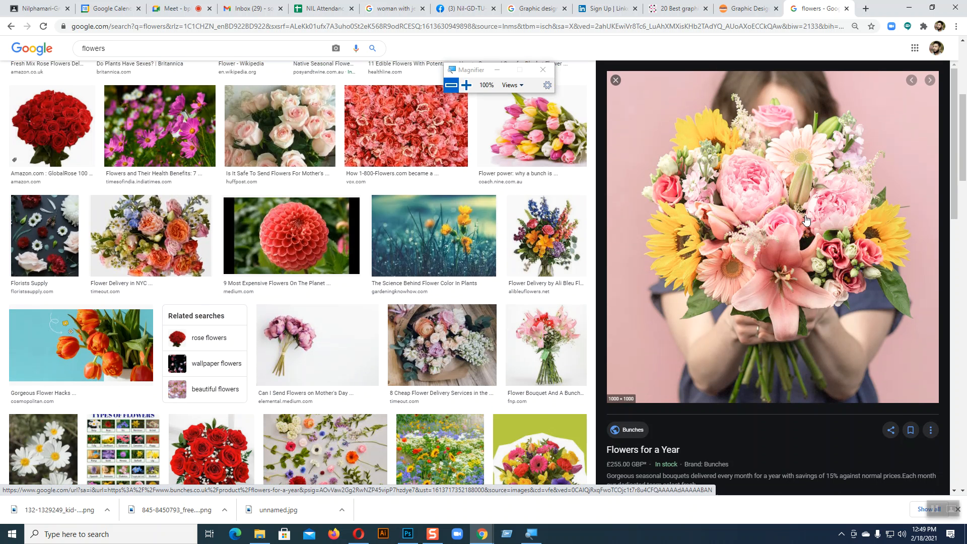
pyautogui.moveTo(427, 501)
pyautogui.scroll(-5, 574, 262)
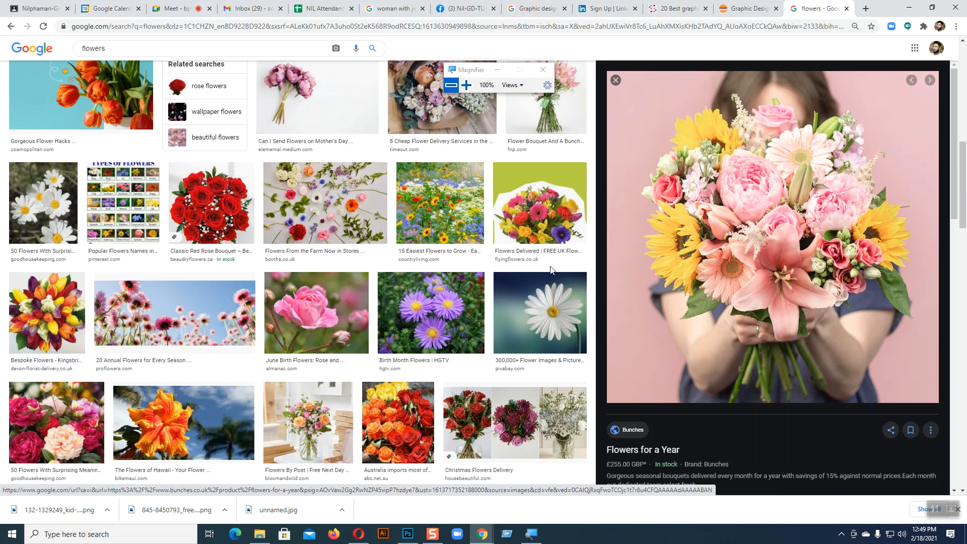
pyautogui.scroll(-4, 550, 272)
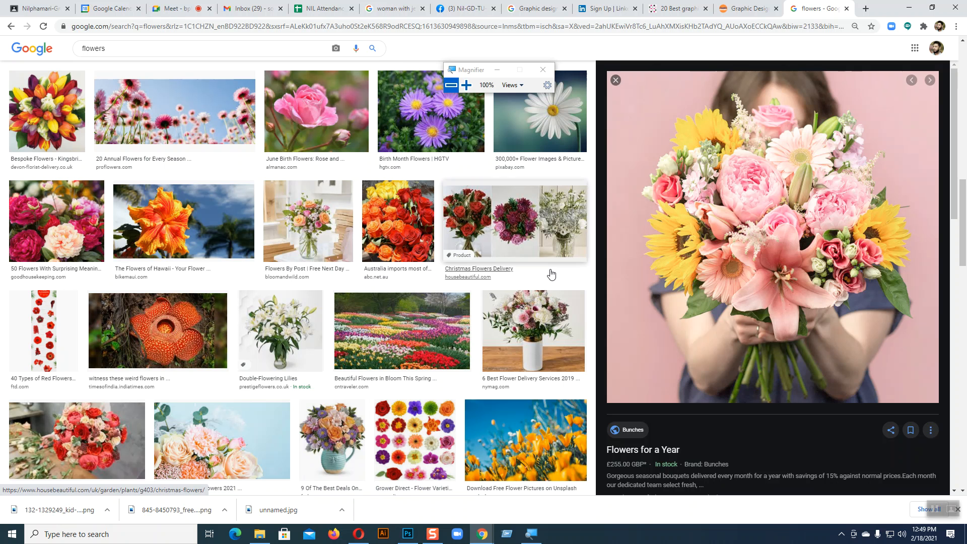
pyautogui.click(270, 332)
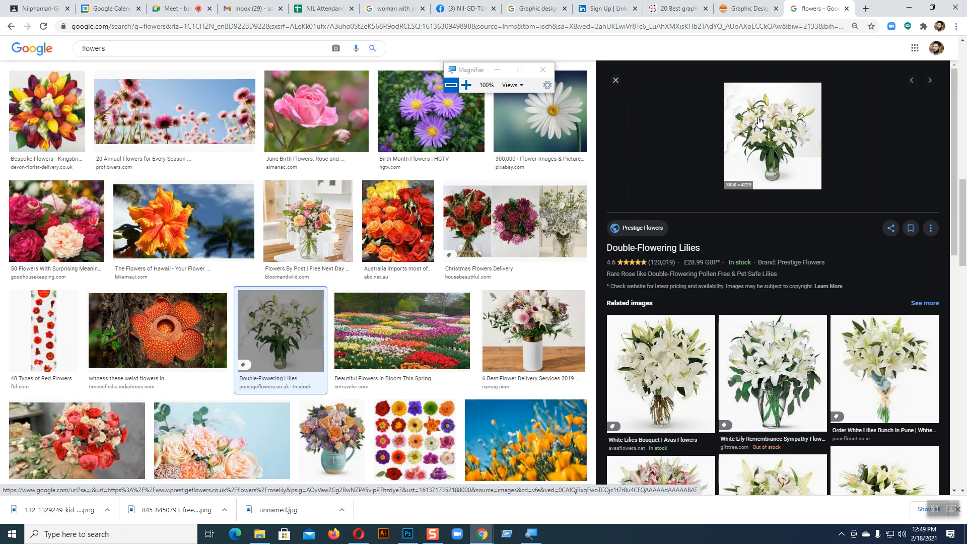
pyautogui.click(884, 378)
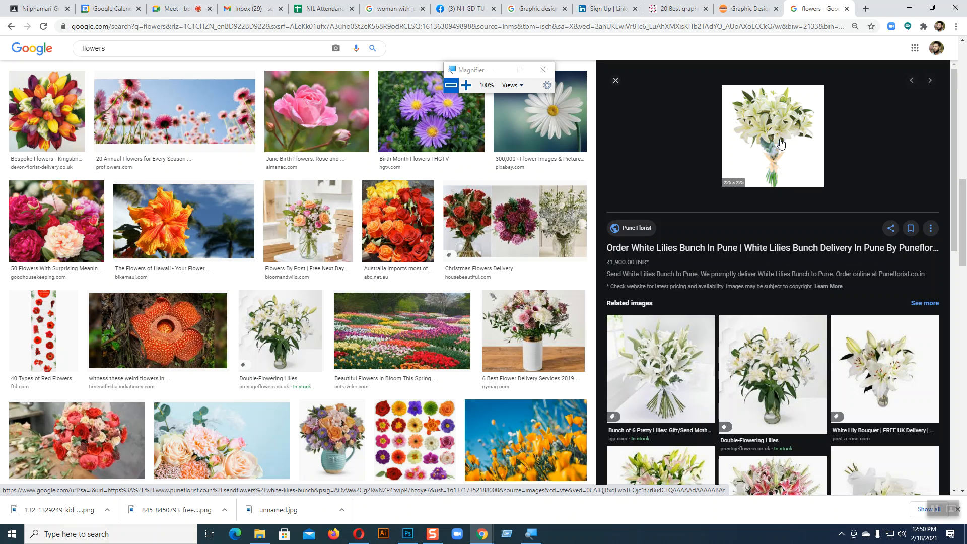
pyautogui.hotkey('alt', 'Tab')
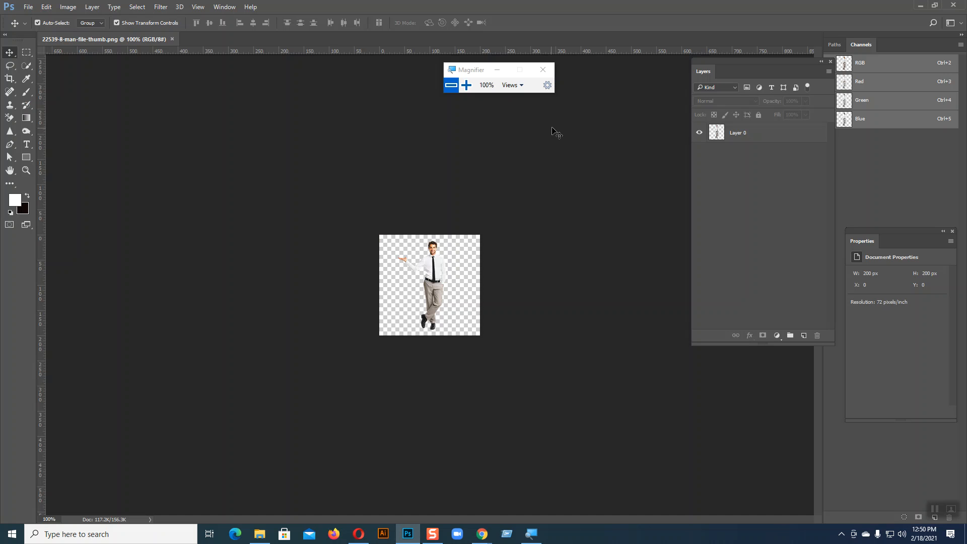